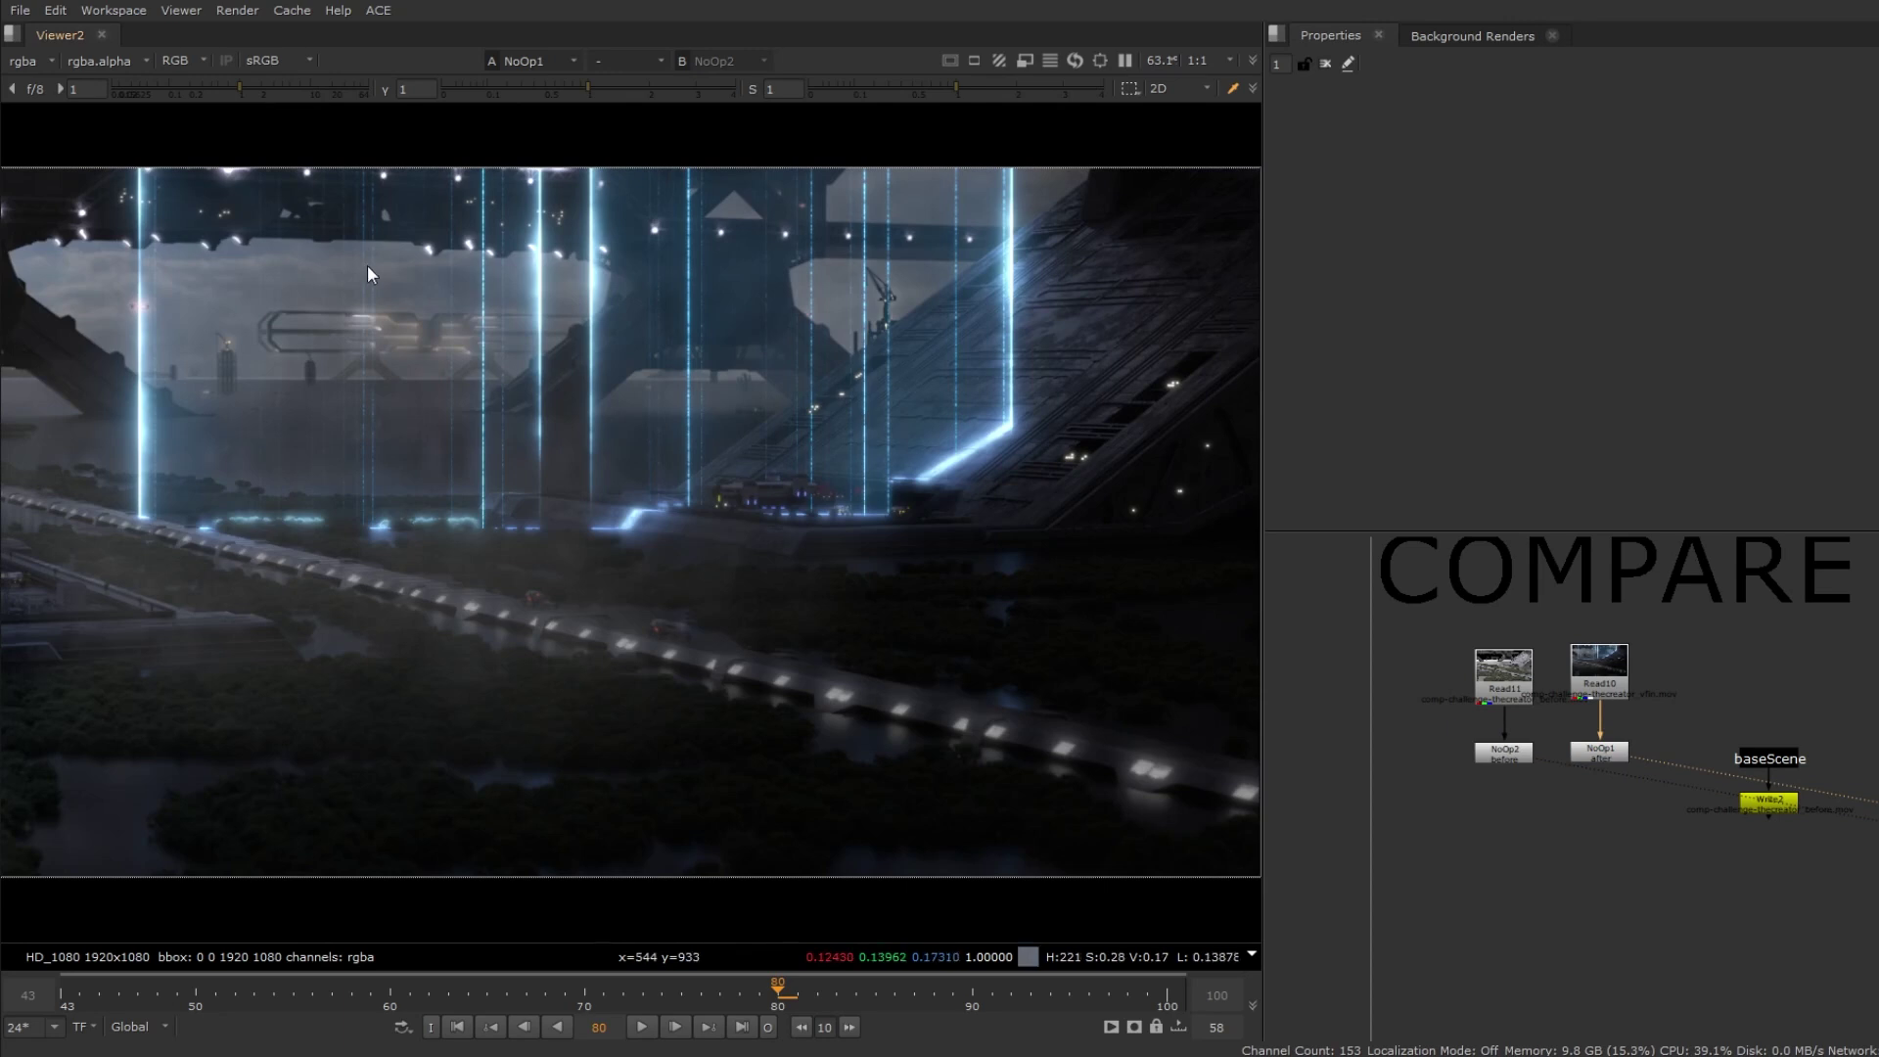
Compare the before plate from NoOp2 with the finished laser comp from NoOp1 in the viewer
{"action": "left_click_drag", "start_coordinate": [142, 176], "coordinate": [981, 575], "text": "ctrl+shift"}
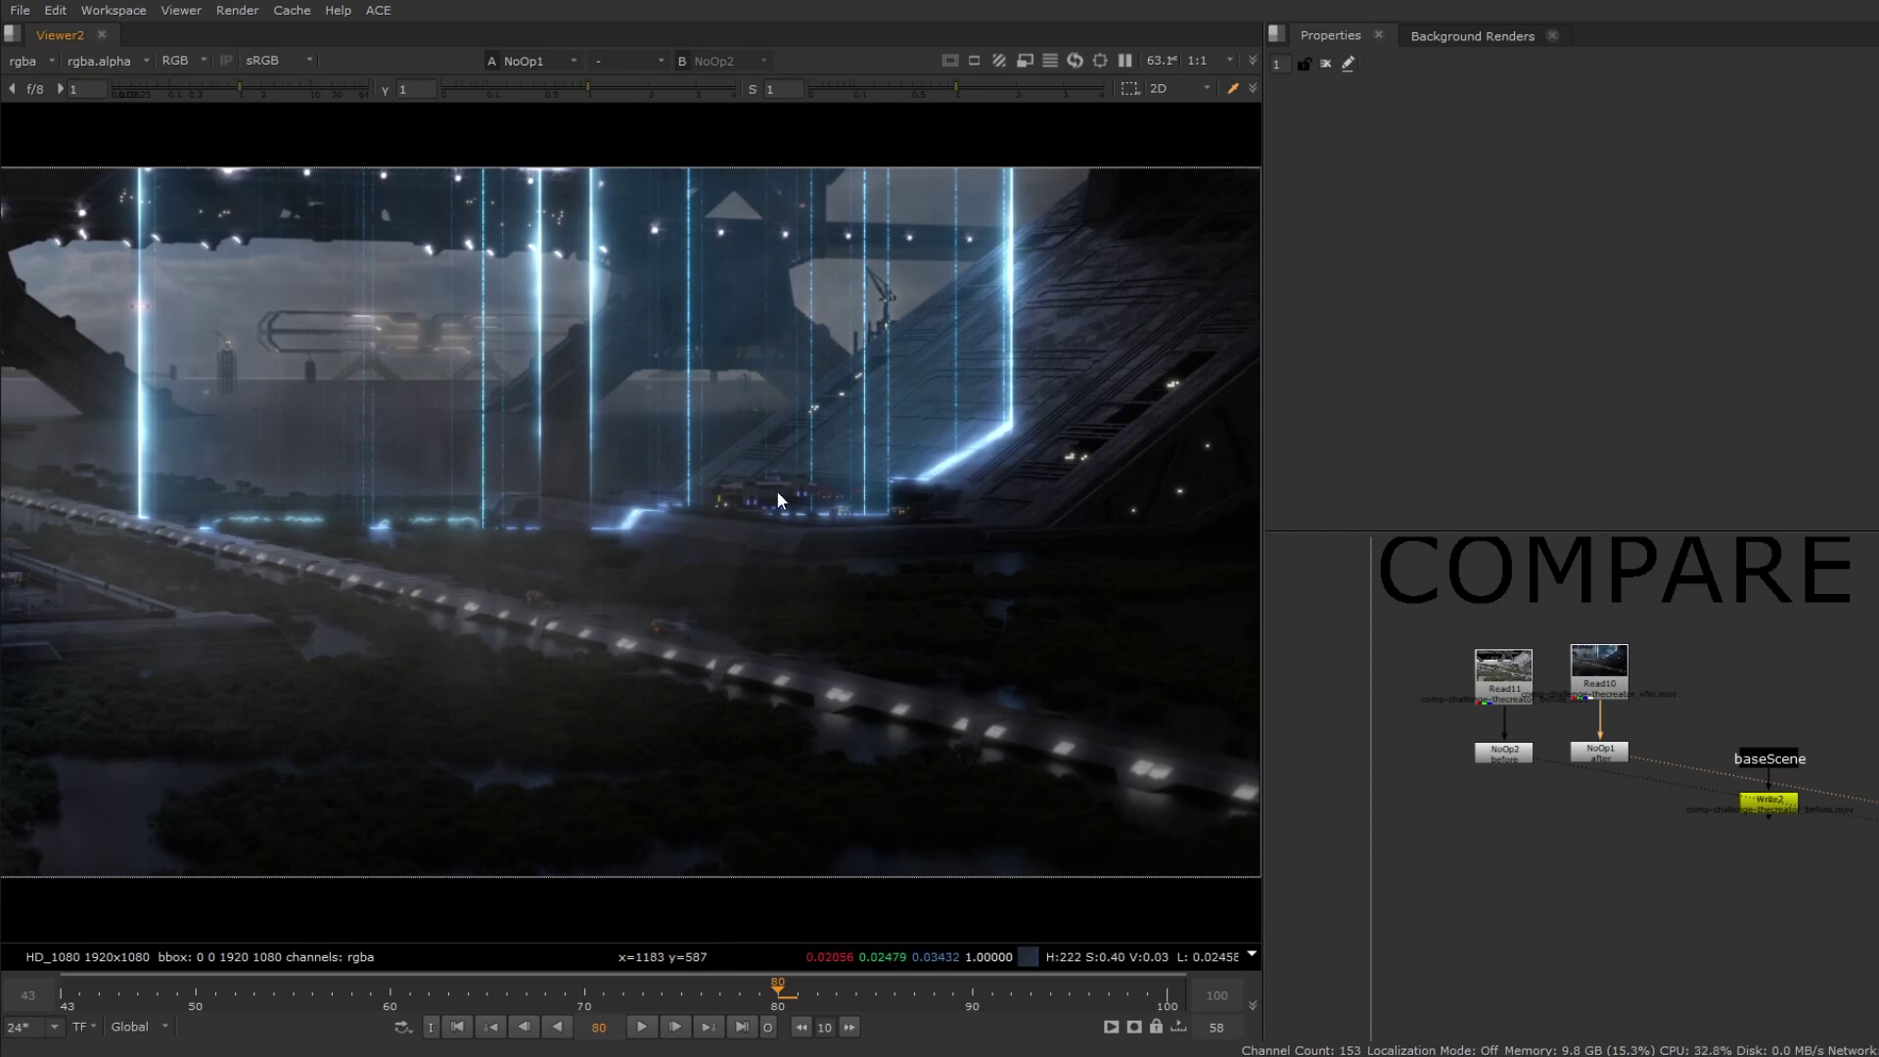
{"action": "left_click_drag", "start_coordinate": [173, 523], "coordinate": [1030, 290]}
{"action": "left_click_drag", "start_coordinate": [1040, 601], "coordinate": [127, 152]}
{"action": "key", "text": "2"}
{"action": "left_click", "coordinate": [1596, 753]}
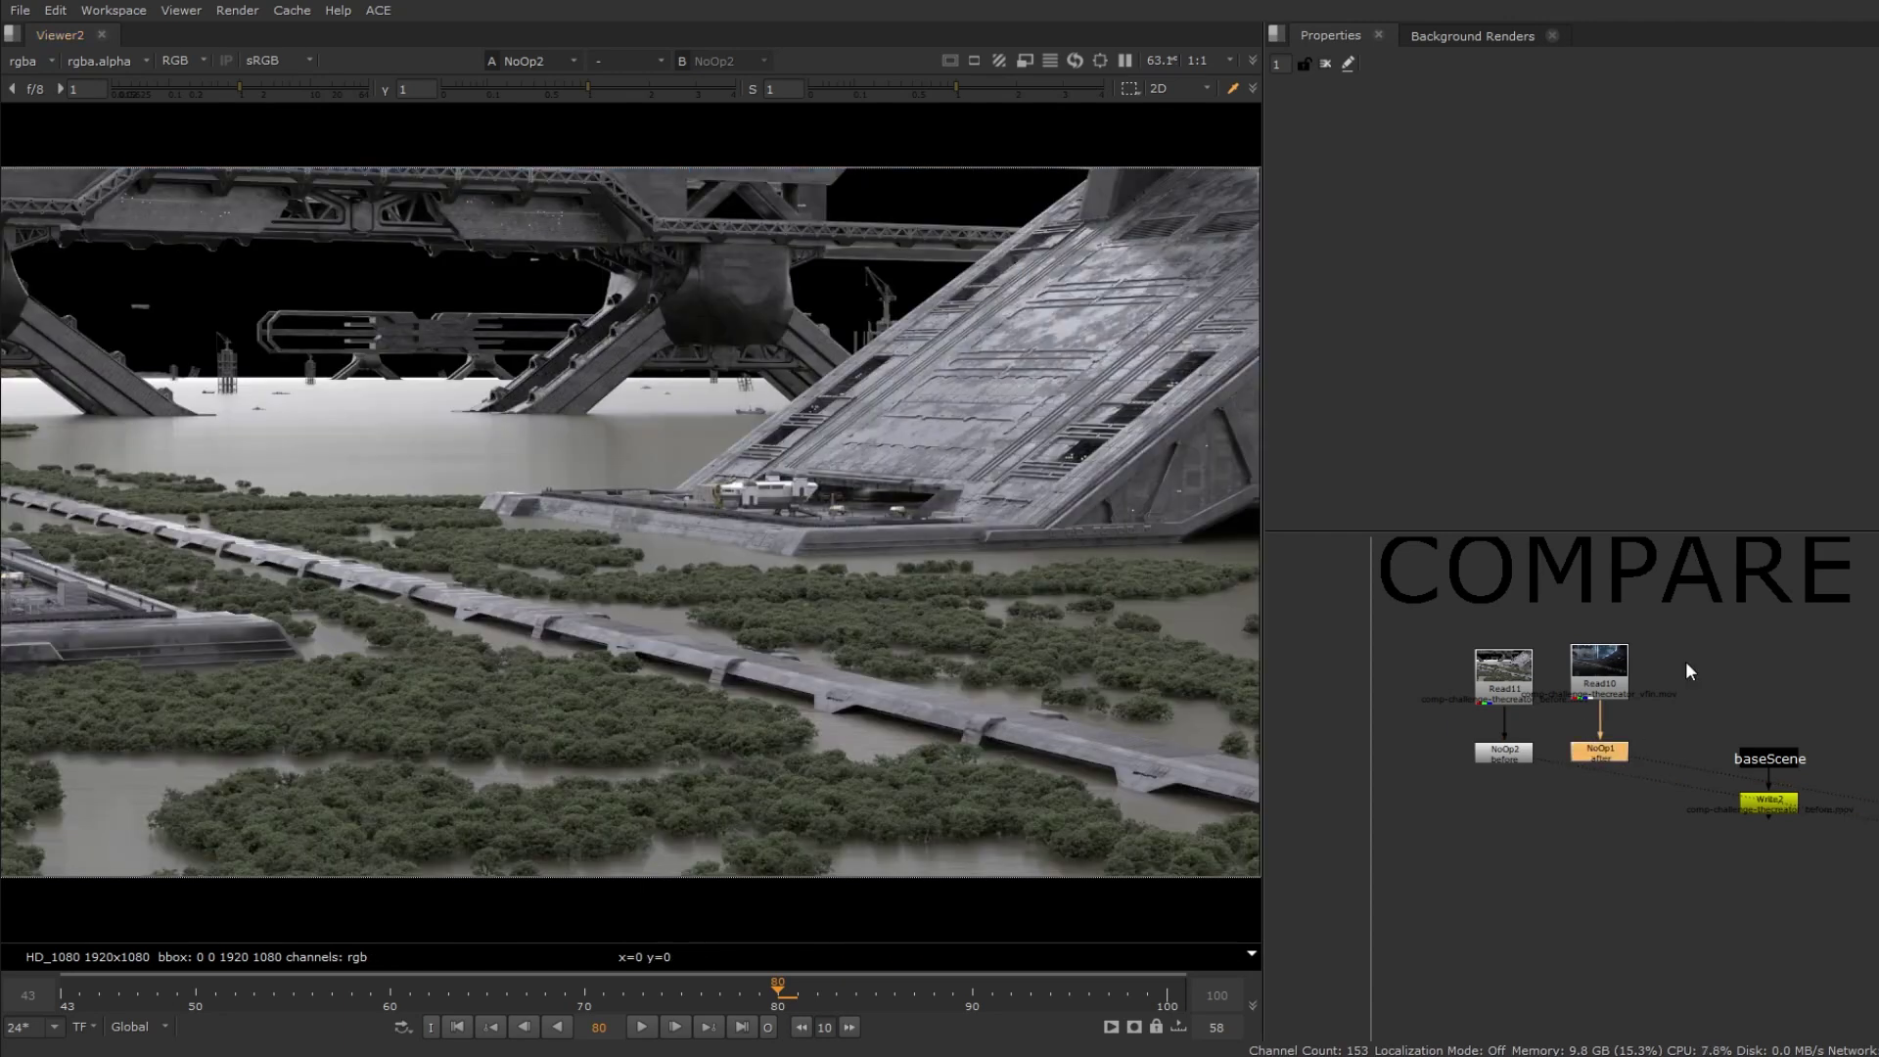
{"action": "key", "text": "1"}
{"action": "left_click", "coordinate": [1709, 616]}
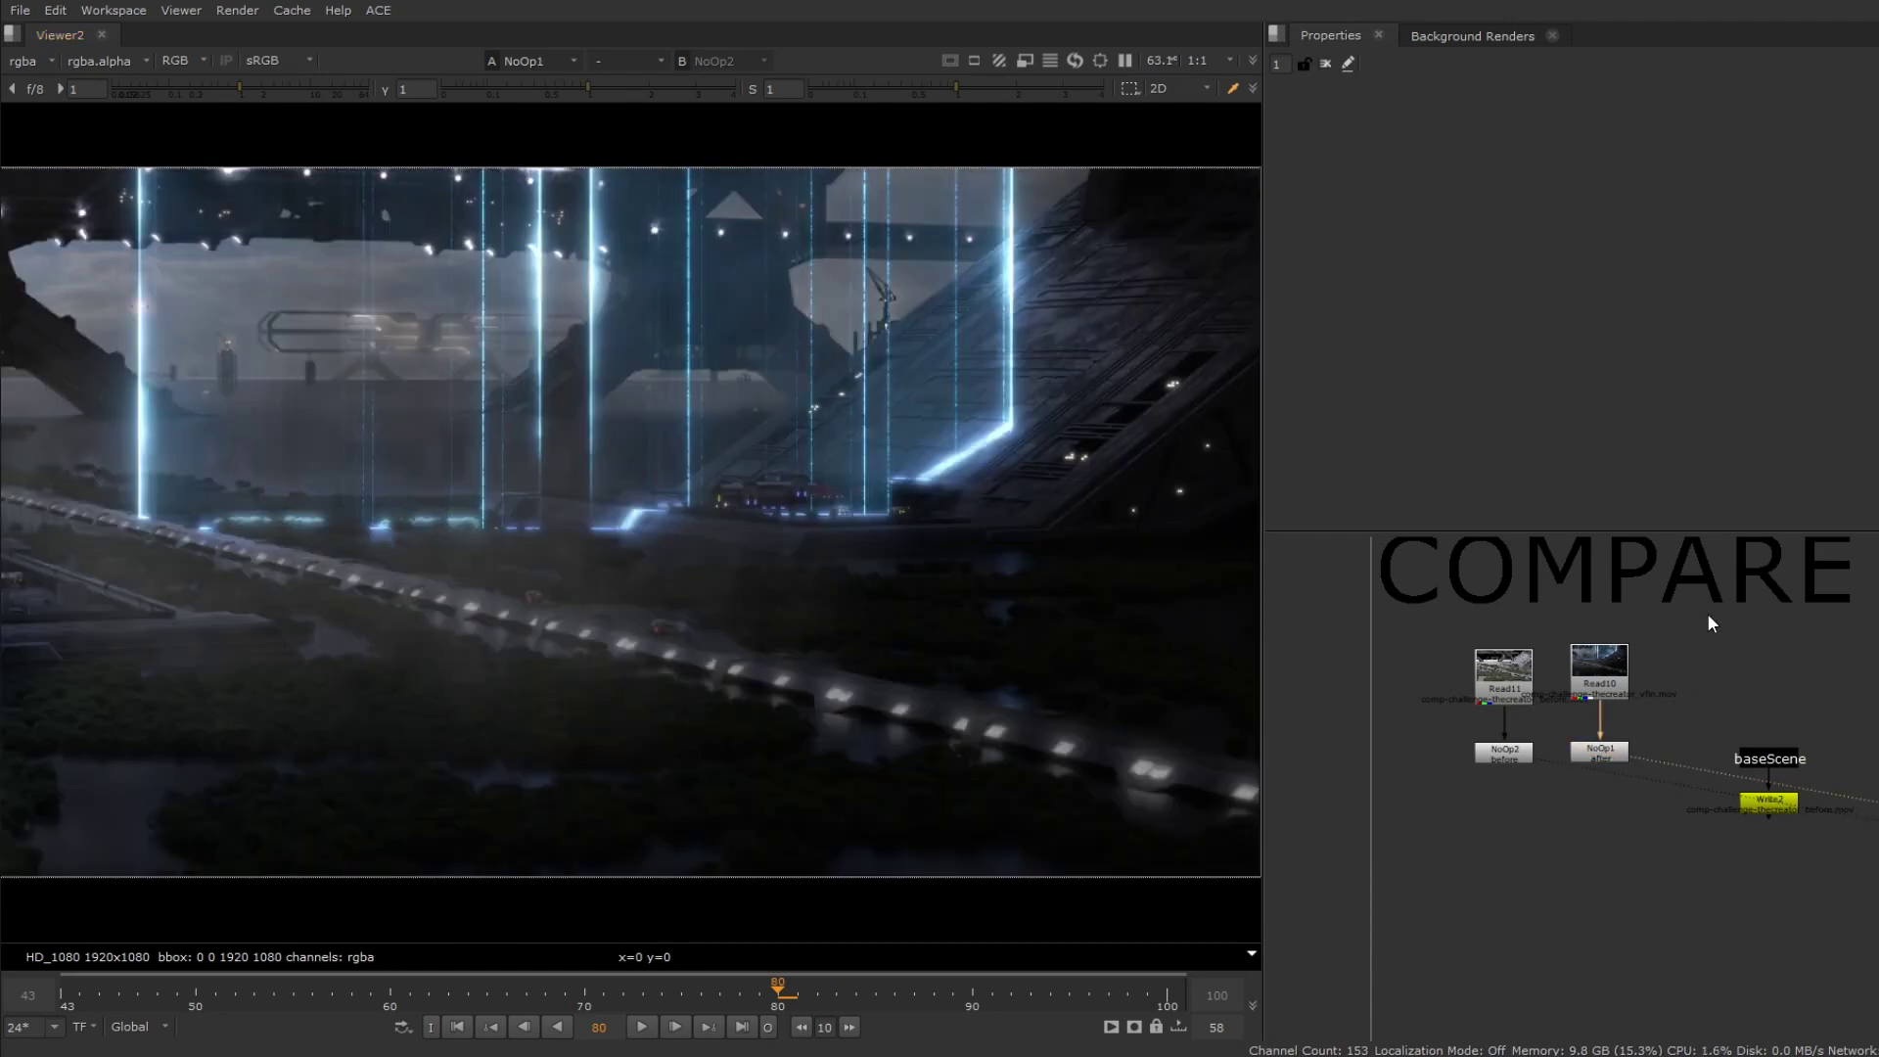
Find the laser position group in the node graph and view the output of its normalized_depth node
{"action": "scroll", "coordinate": [1709, 616], "scroll_direction": "down", "scroll_amount": 5}
{"action": "middle_click_drag", "start_coordinate": [1709, 617], "coordinate": [1652, 773]}
{"action": "scroll", "coordinate": [1625, 752], "scroll_direction": "down", "scroll_amount": 5}
{"action": "middle_click_drag", "start_coordinate": [1634, 675], "coordinate": [1621, 844]}
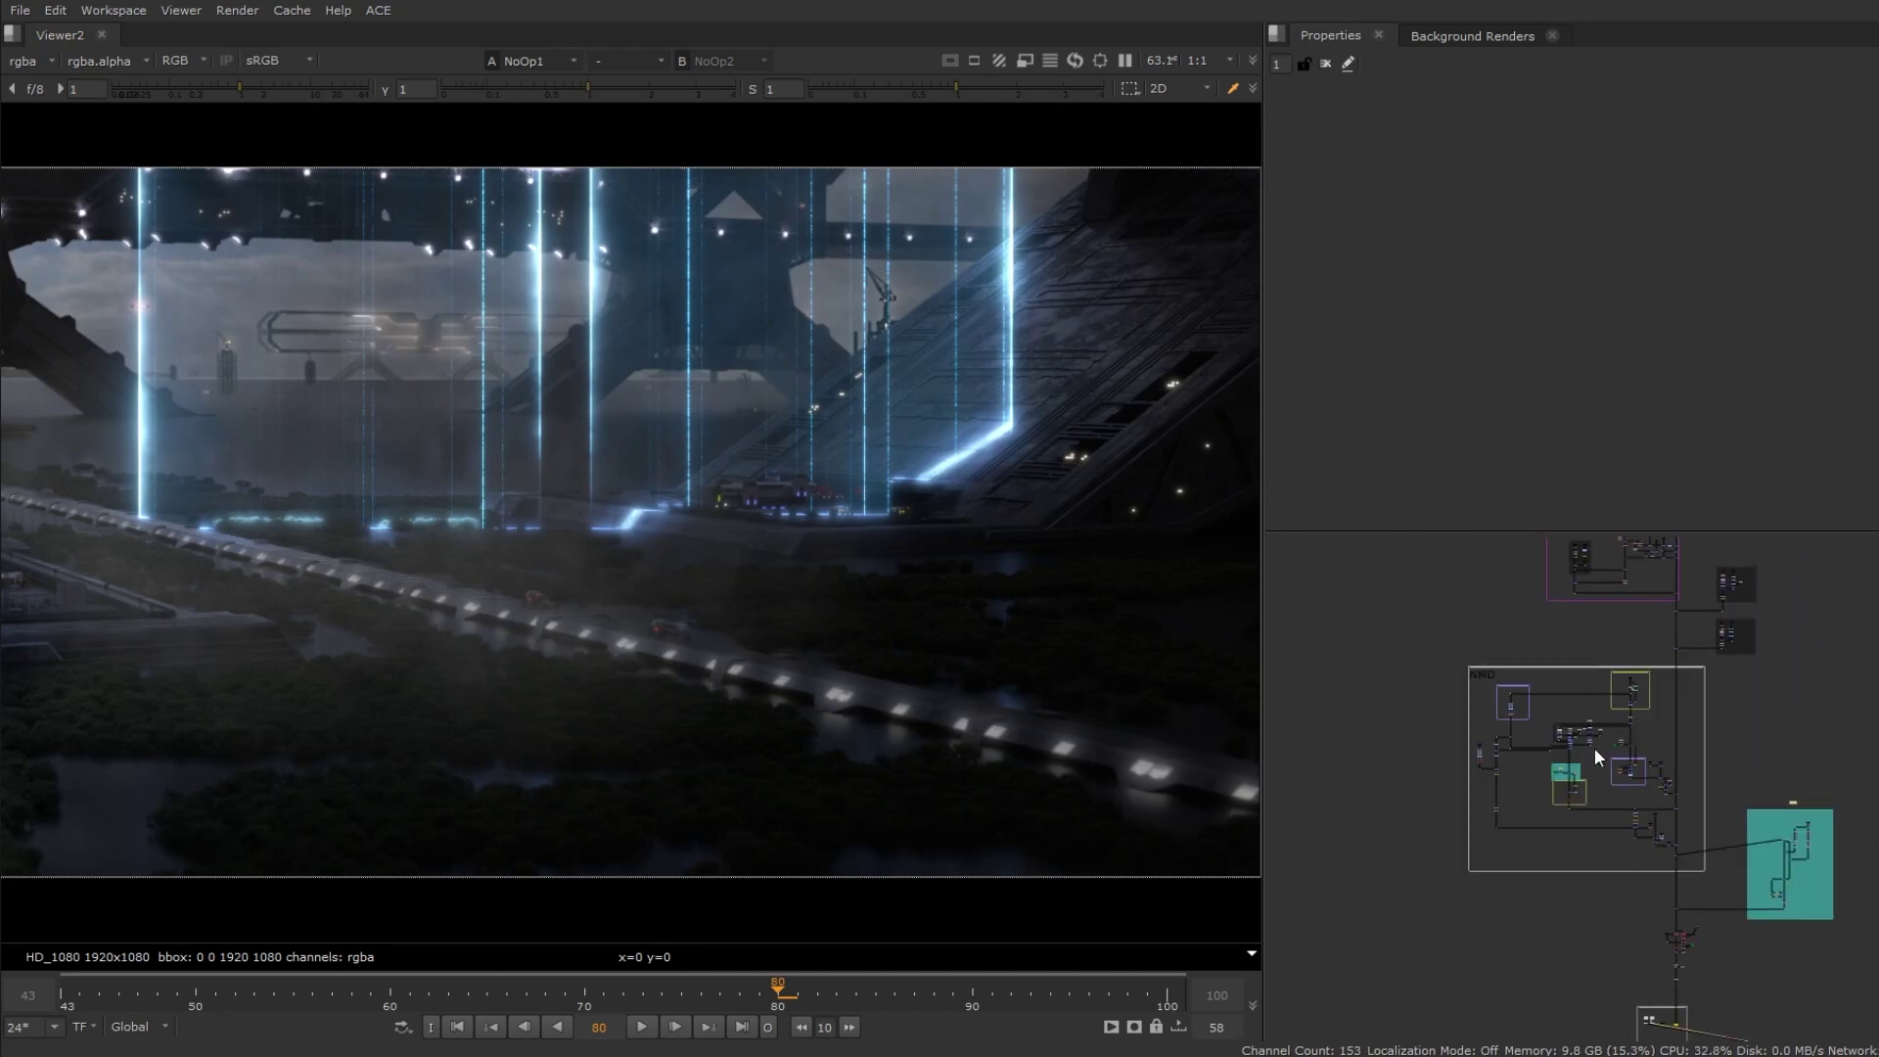
{"action": "scroll", "coordinate": [1594, 748], "scroll_direction": "up", "scroll_amount": 3}
{"action": "middle_click_drag", "start_coordinate": [1545, 650], "coordinate": [1778, 637]}
{"action": "scroll", "coordinate": [1693, 667], "scroll_direction": "up", "scroll_amount": 6}
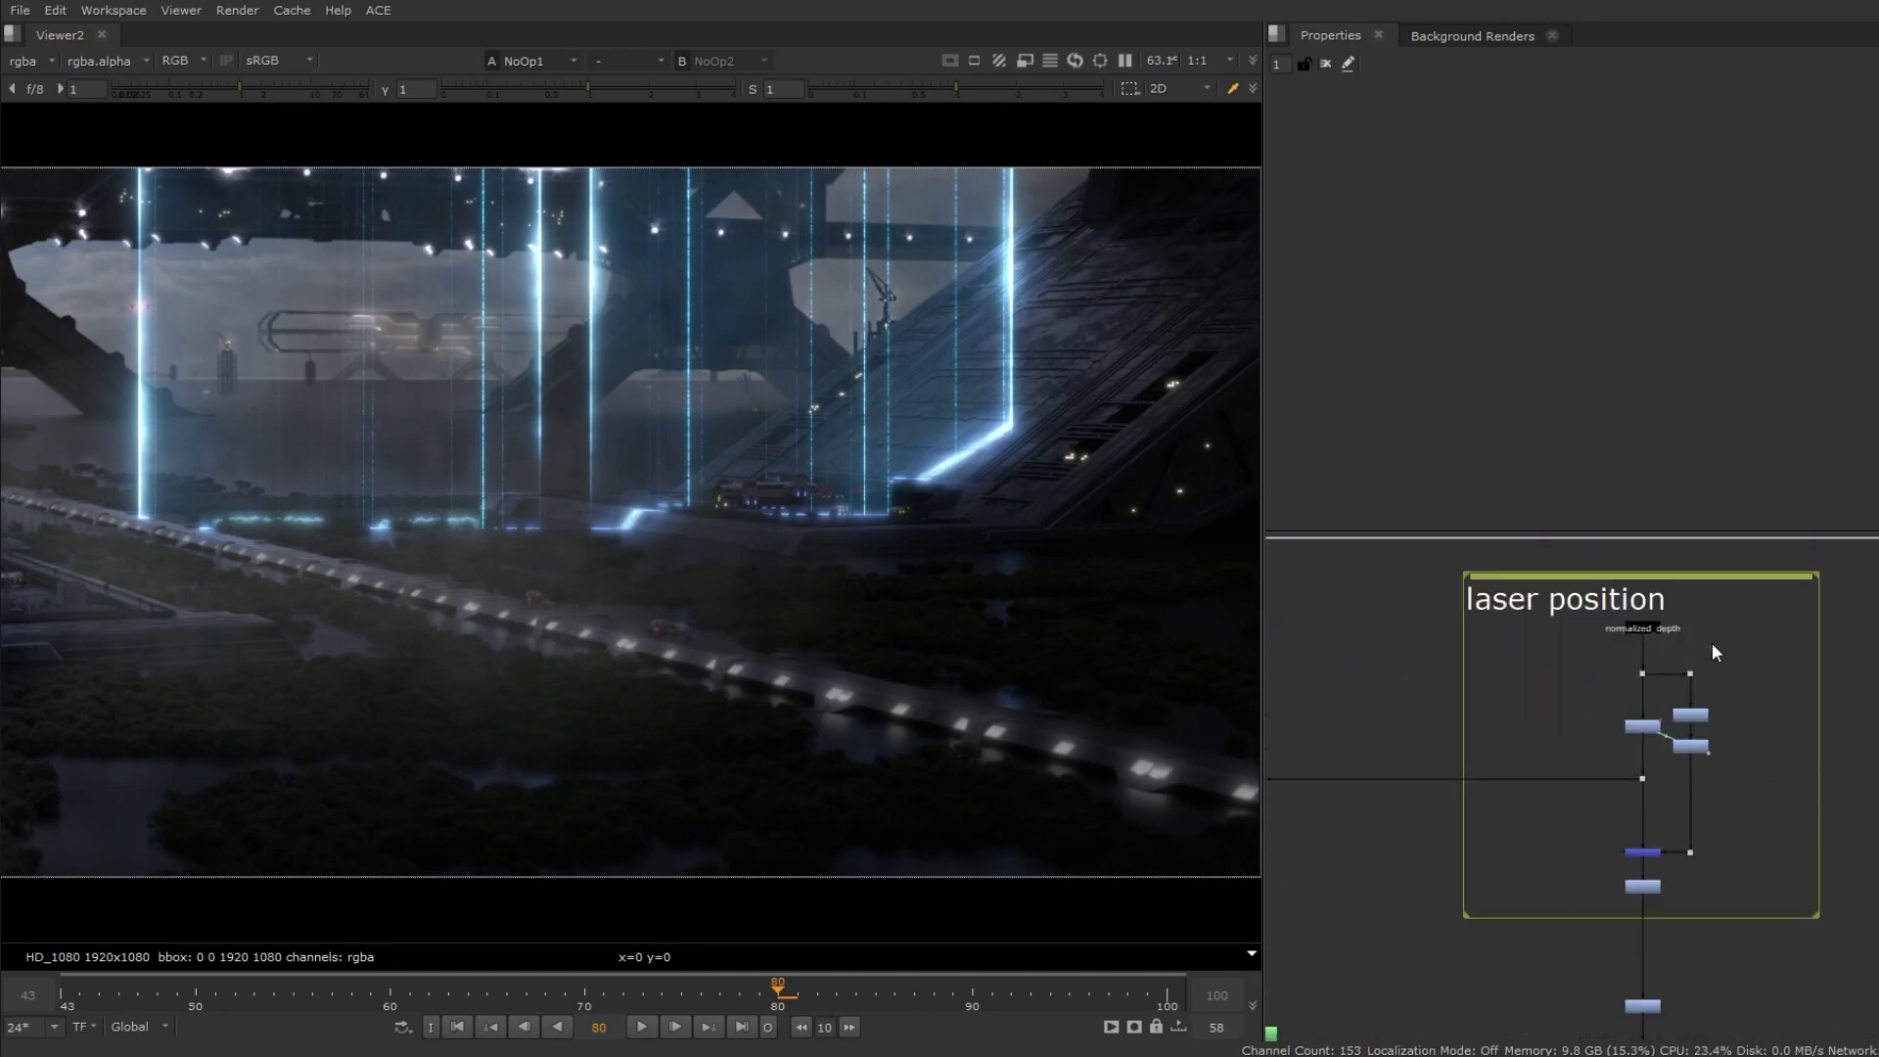
{"action": "left_click_drag", "start_coordinate": [147, 164], "coordinate": [1008, 561], "text": "ctrl+shift"}
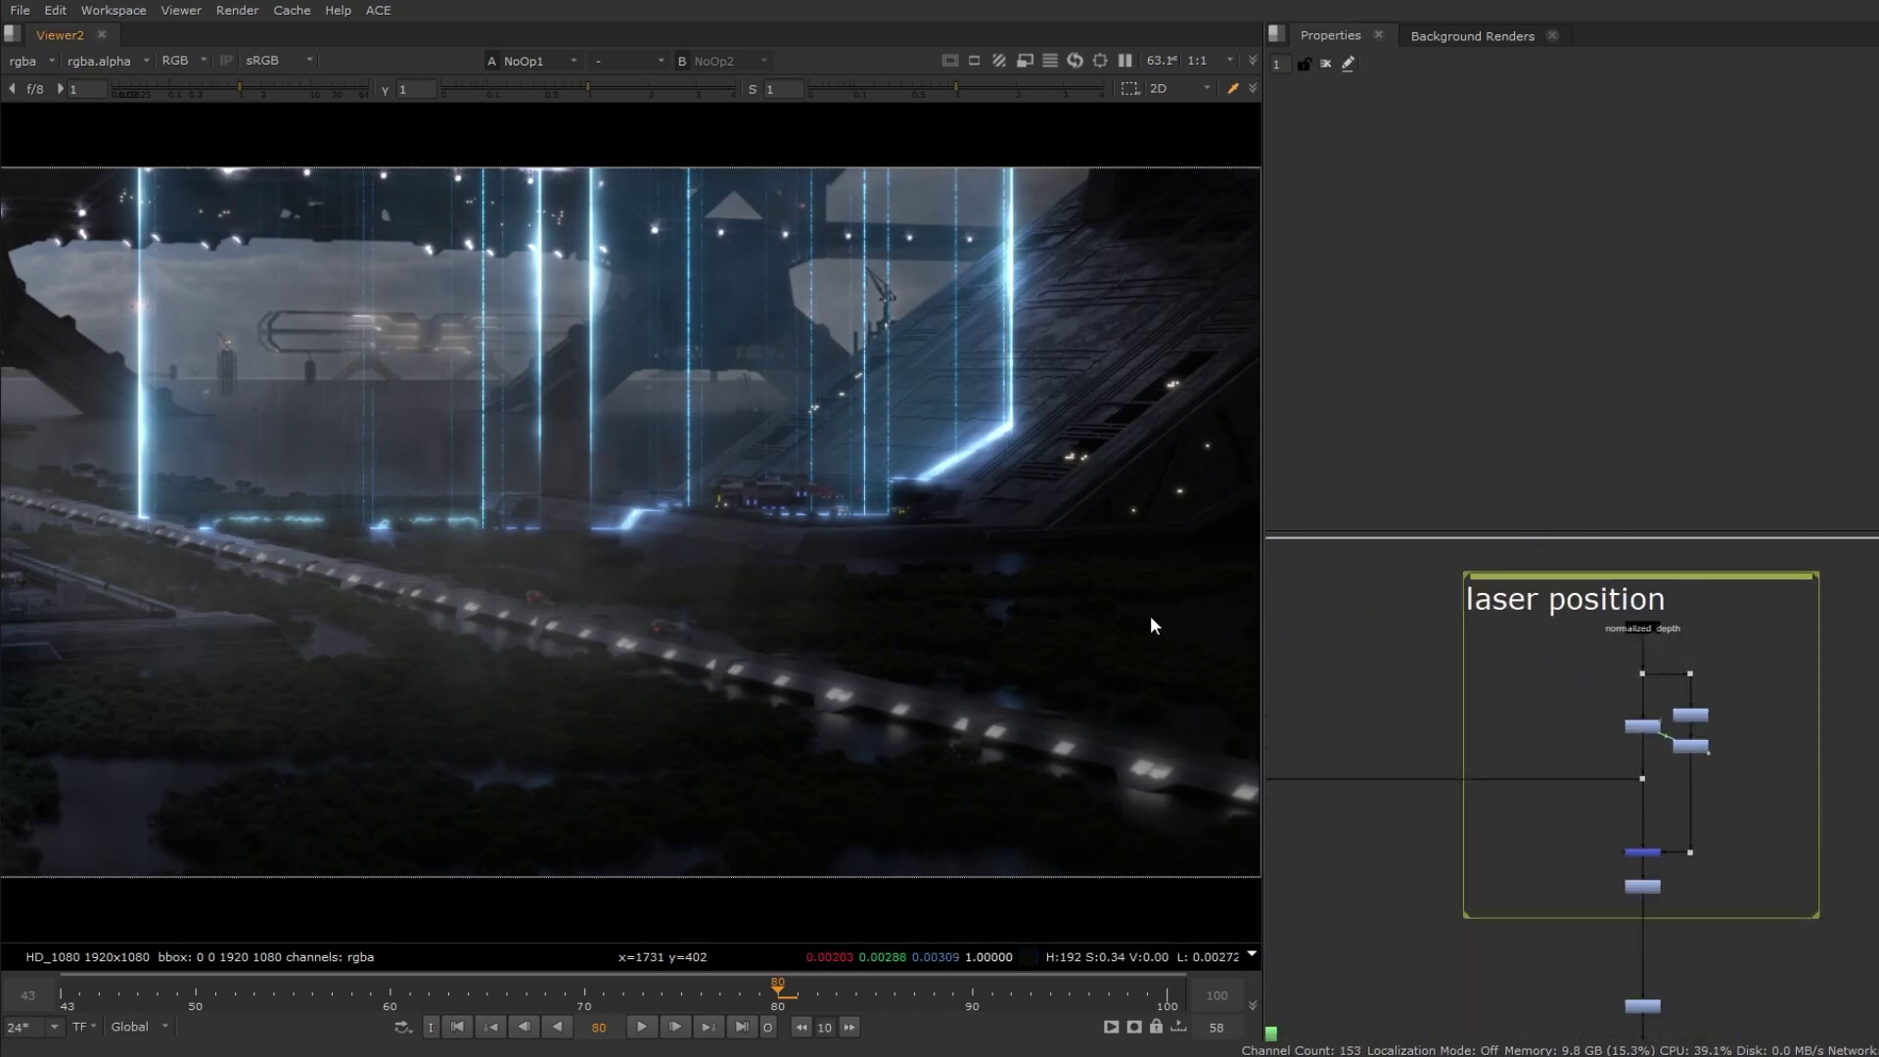
{"action": "scroll", "coordinate": [1564, 631], "scroll_direction": "up", "scroll_amount": 8}
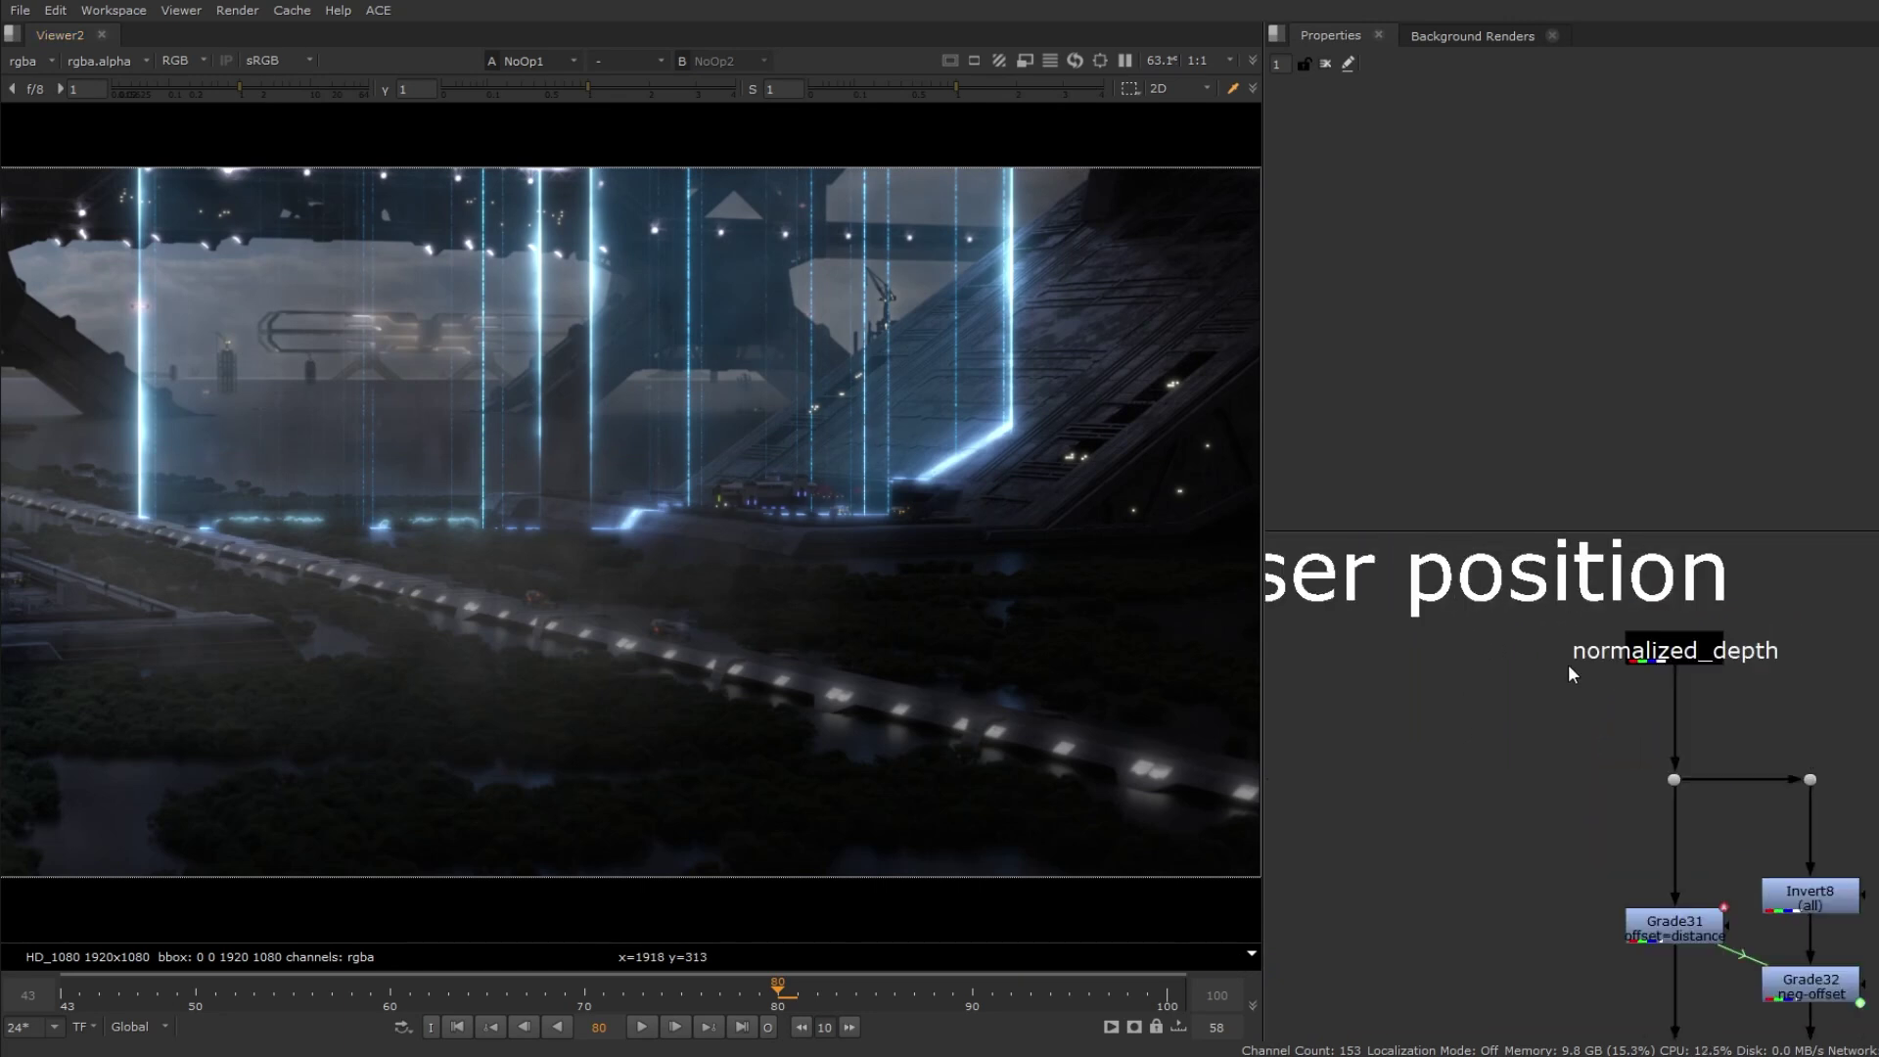
{"action": "middle_click_drag", "start_coordinate": [1569, 666], "coordinate": [1490, 681]}
{"action": "left_click", "coordinate": [1593, 673]}
{"action": "key", "text": "1"}
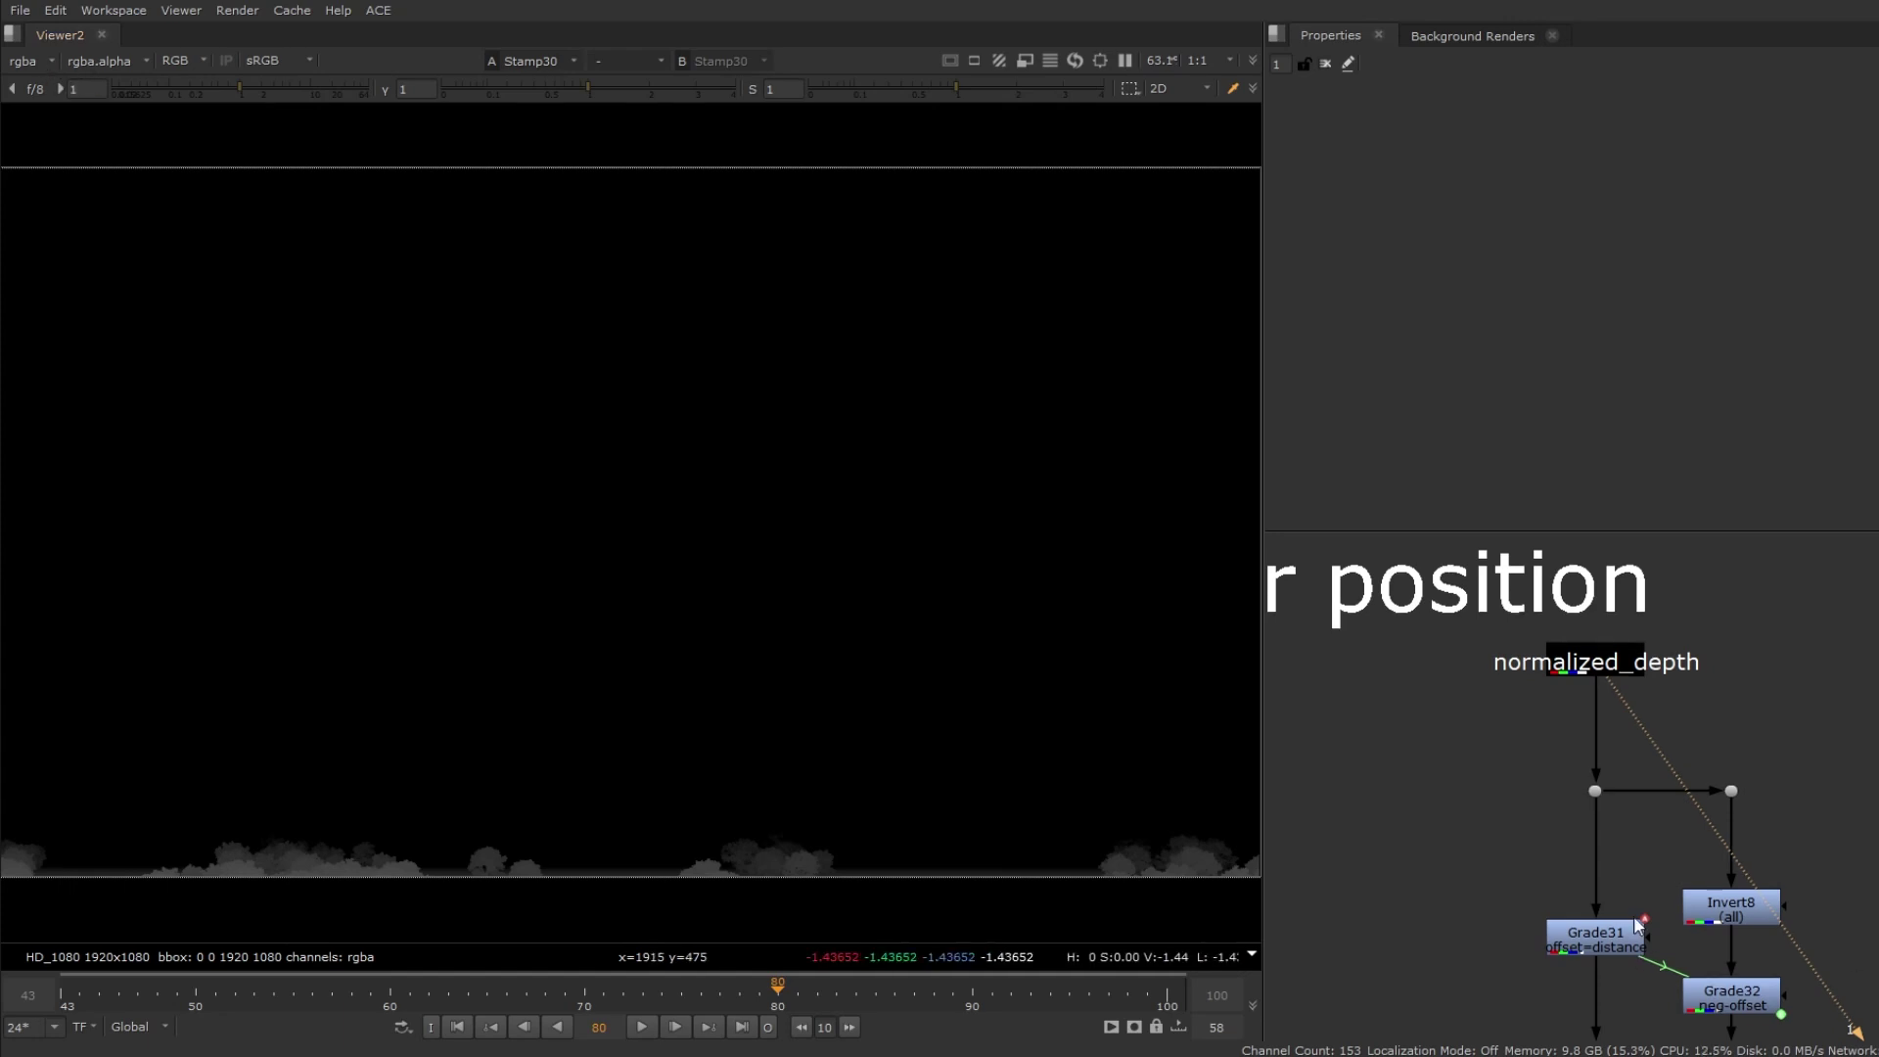
View the output of the Grade31 distance node and open its settings
{"action": "middle_click_drag", "start_coordinate": [1657, 1001], "coordinate": [1508, 741]}
{"action": "left_click", "coordinate": [1451, 694]}
{"action": "key", "text": "1"}
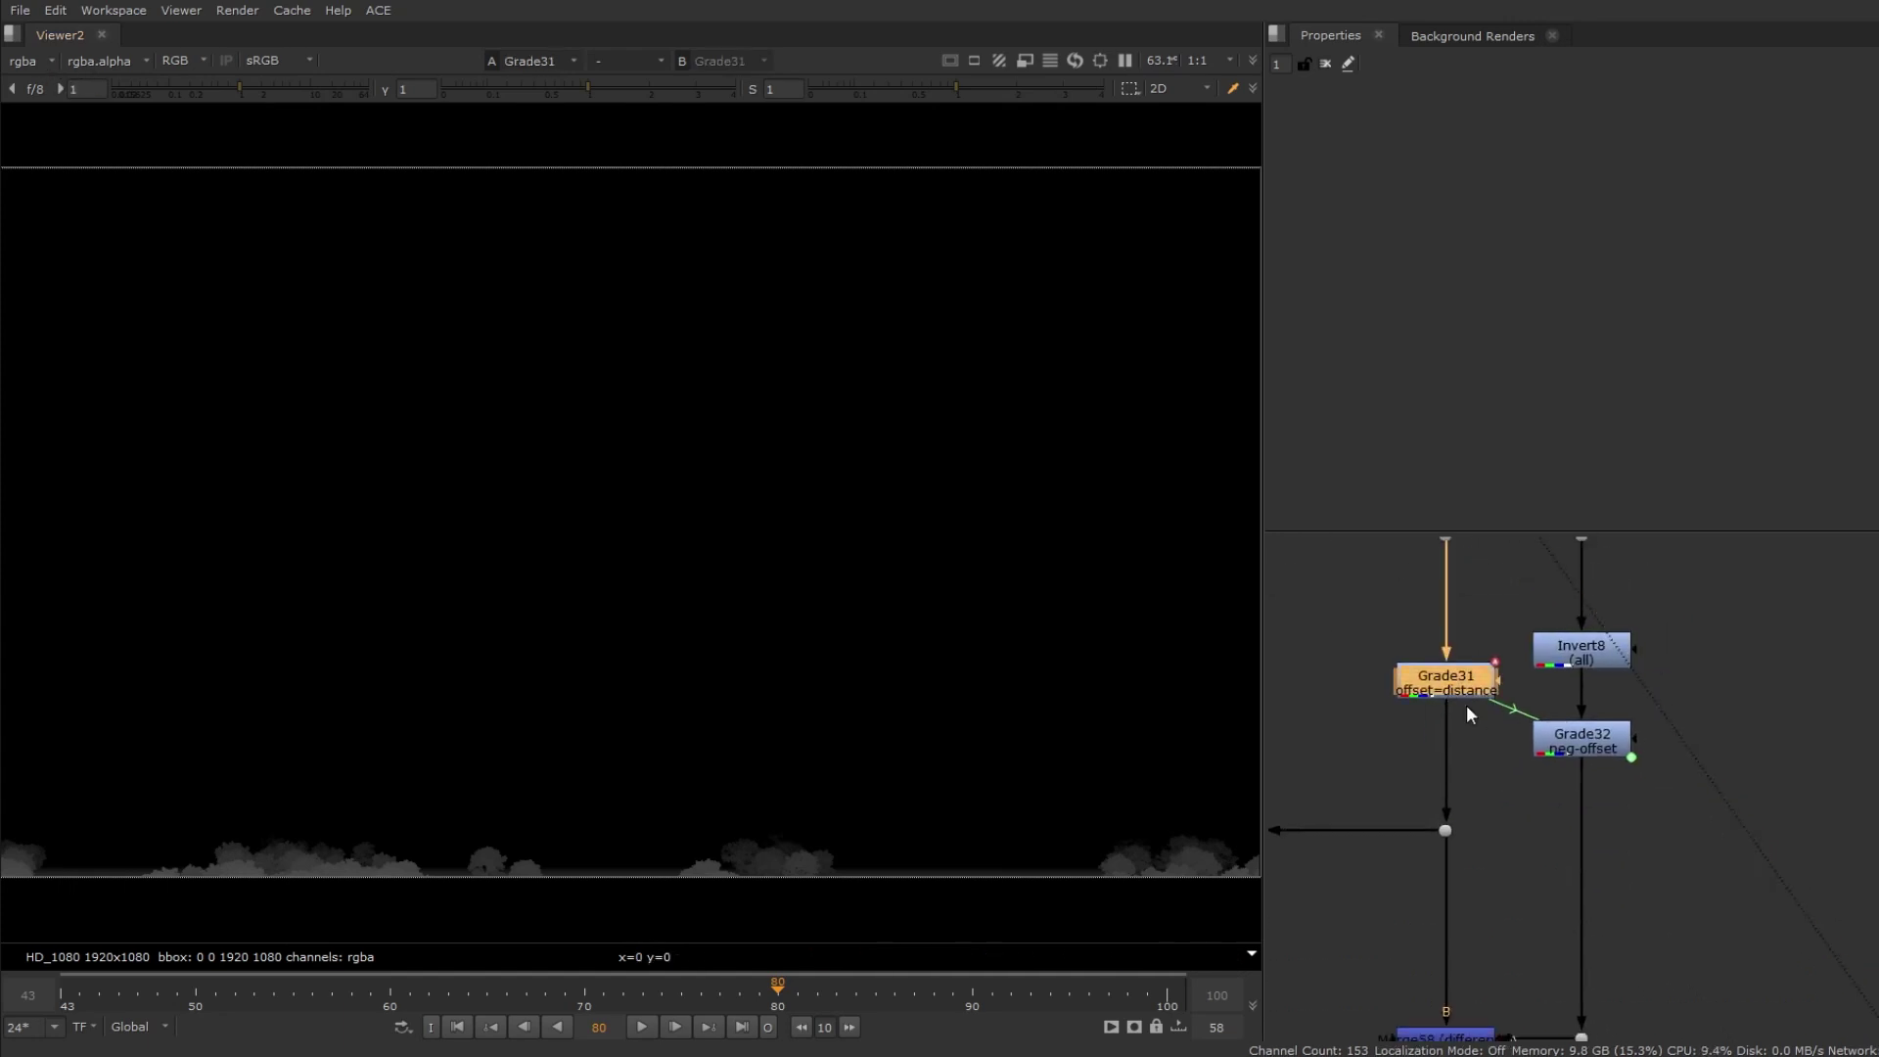
{"action": "double_click", "coordinate": [1459, 695]}
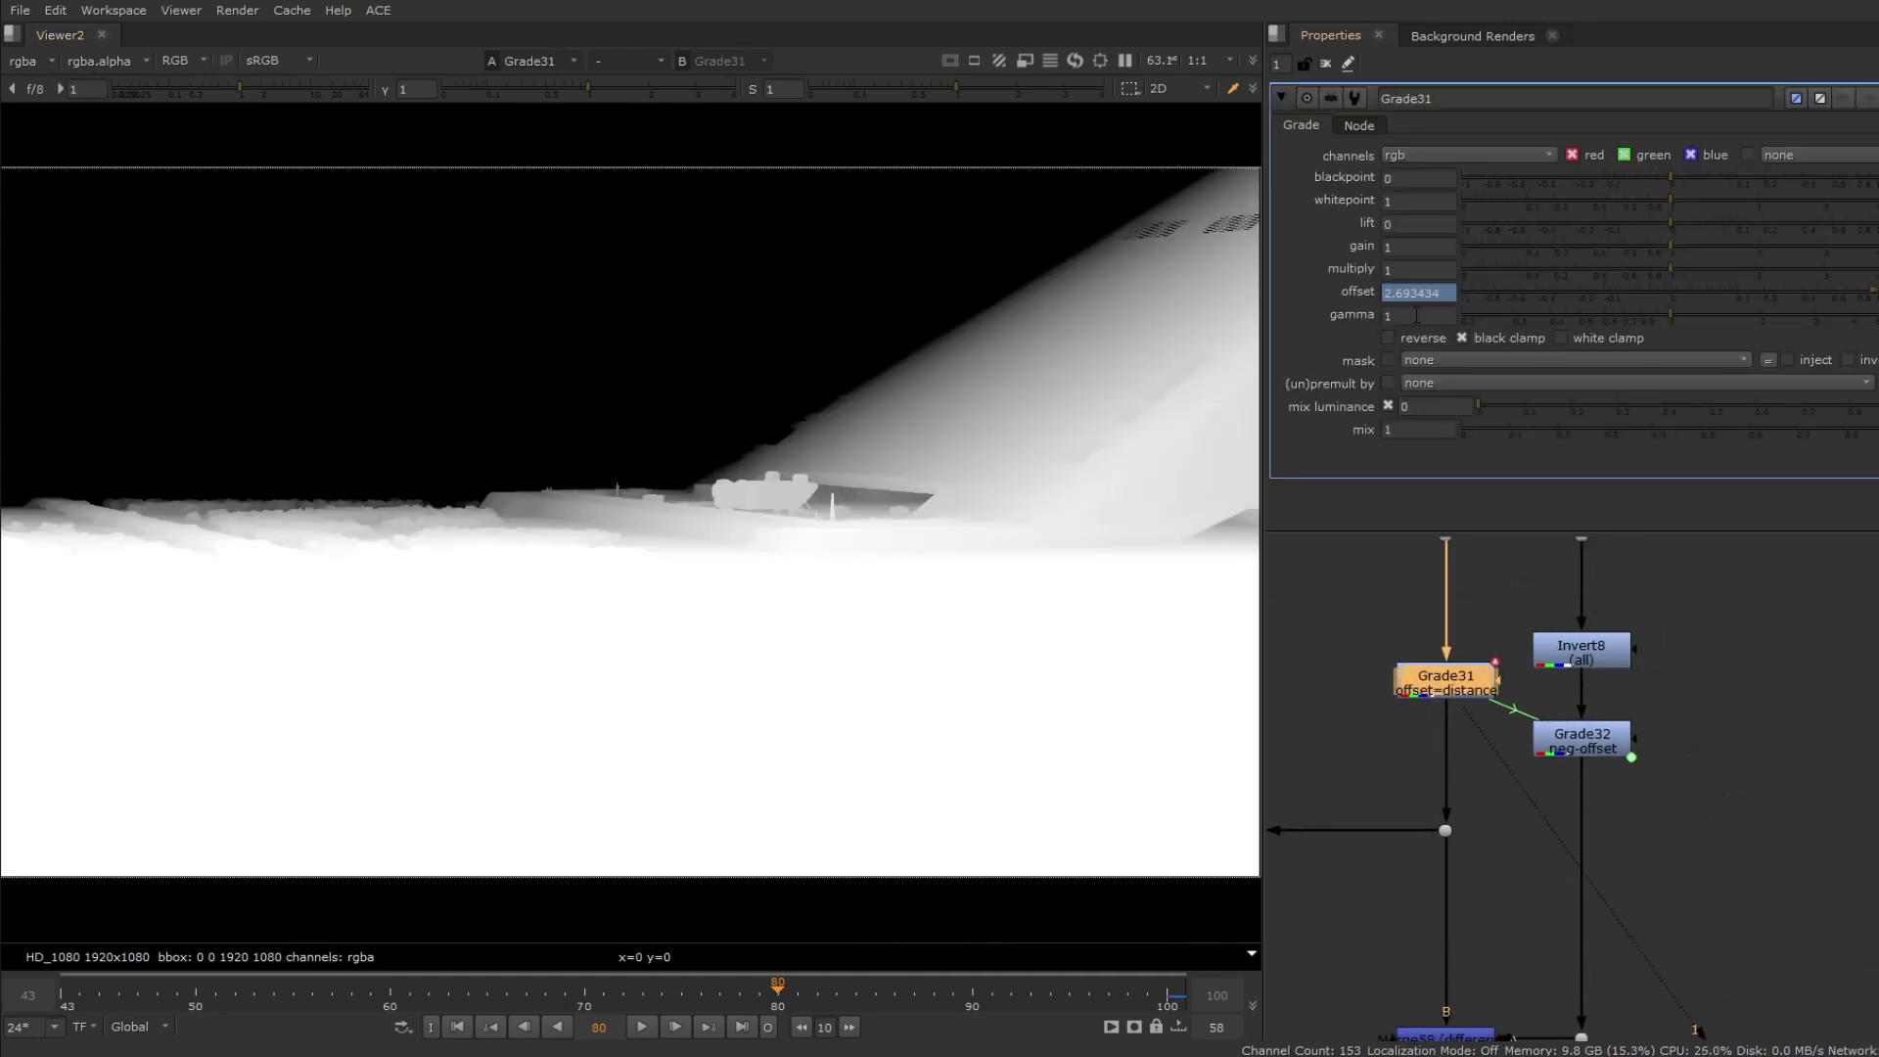
Try lowering the Grade31 offset to 2.493434, and undo the change
{"action": "left_click", "coordinate": [1405, 290]}
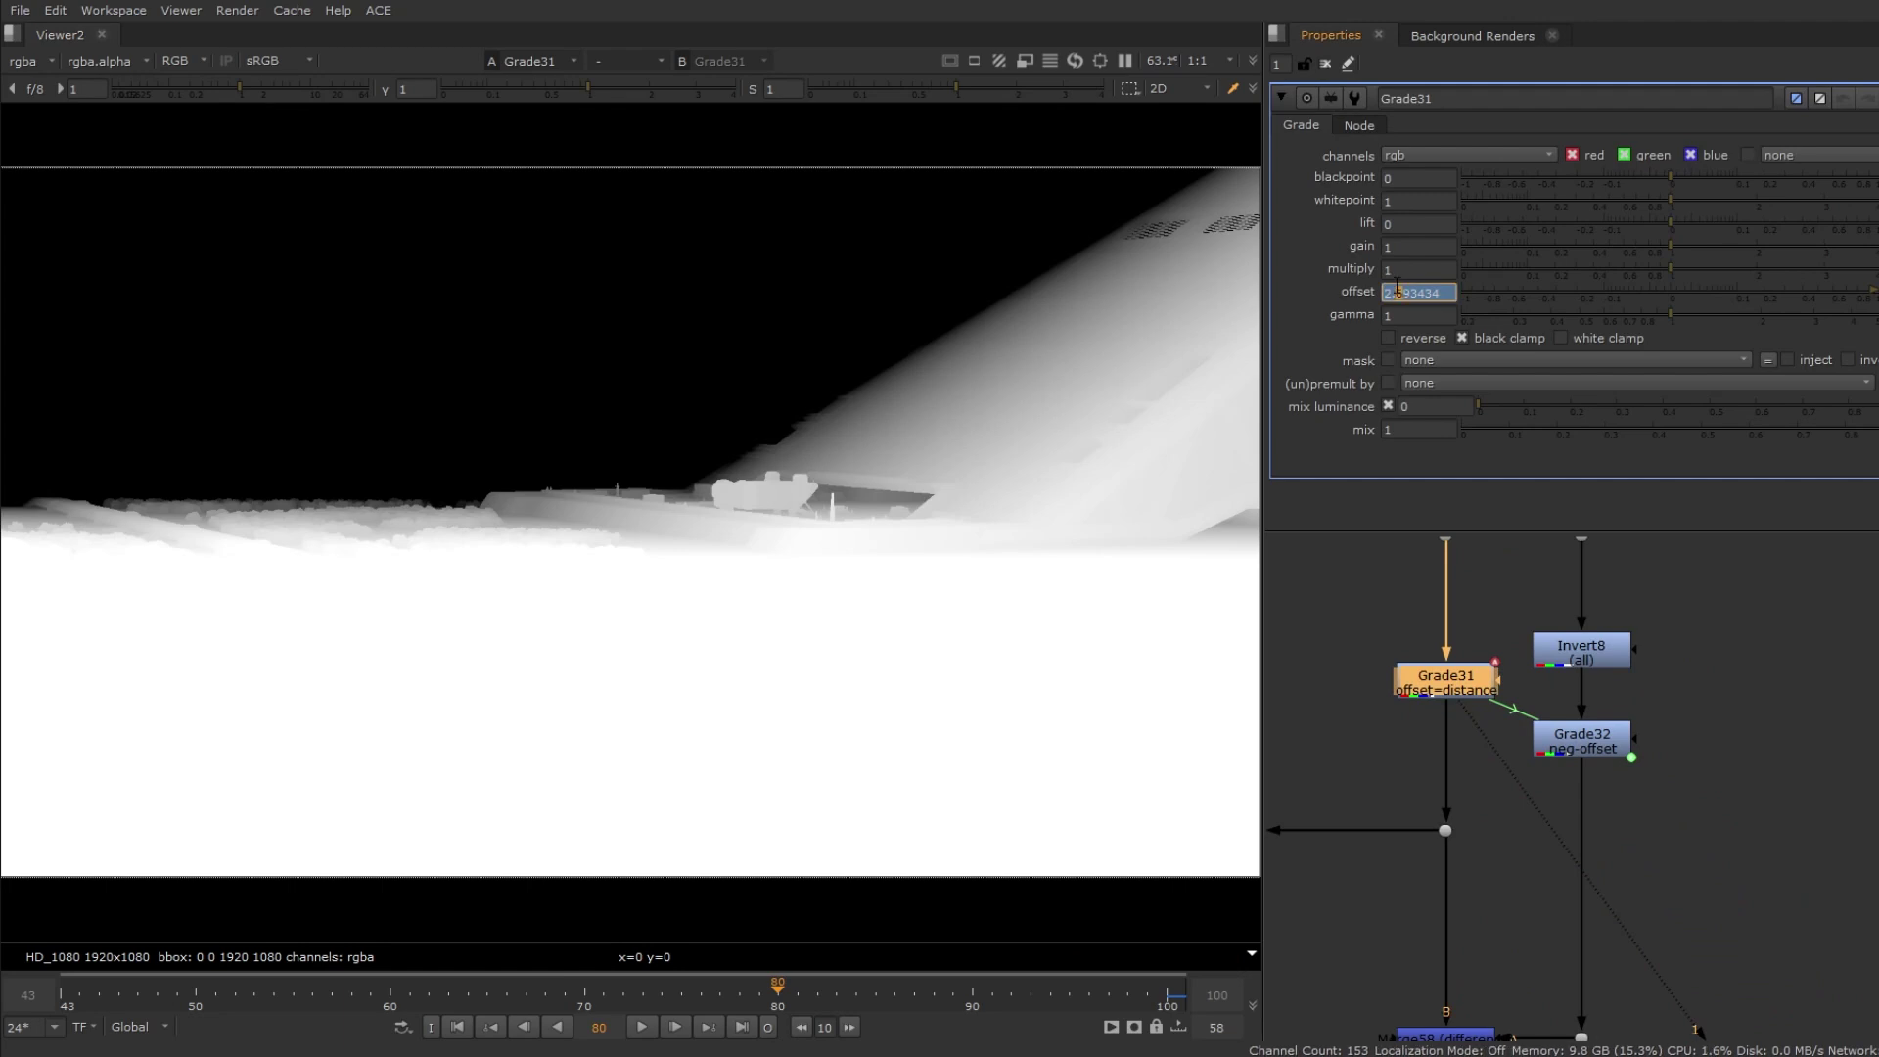
{"action": "key", "text": "Up"}
{"action": "key", "text": "Down"}
{"action": "key", "text": "Down"}
{"action": "left_click", "coordinate": [1485, 618]}
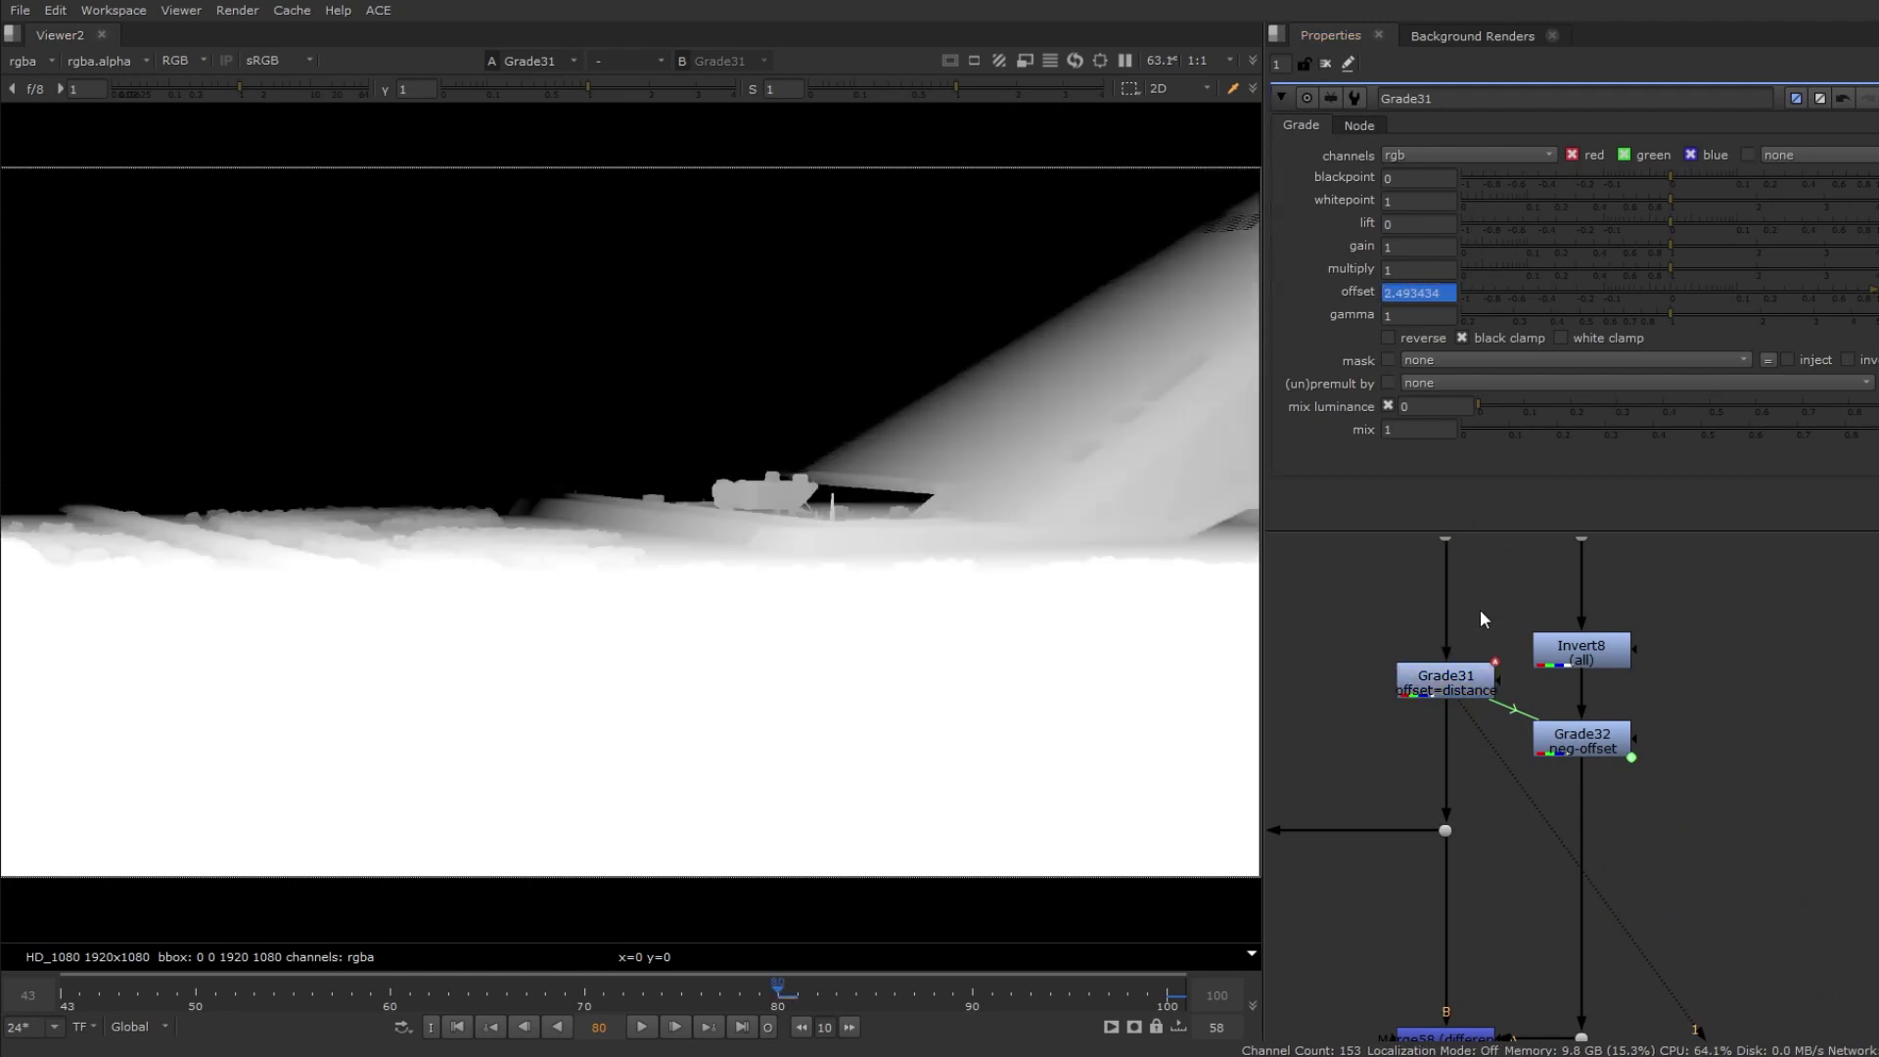
{"action": "key", "text": "ctrl+x"}
{"action": "key", "text": "Return"}
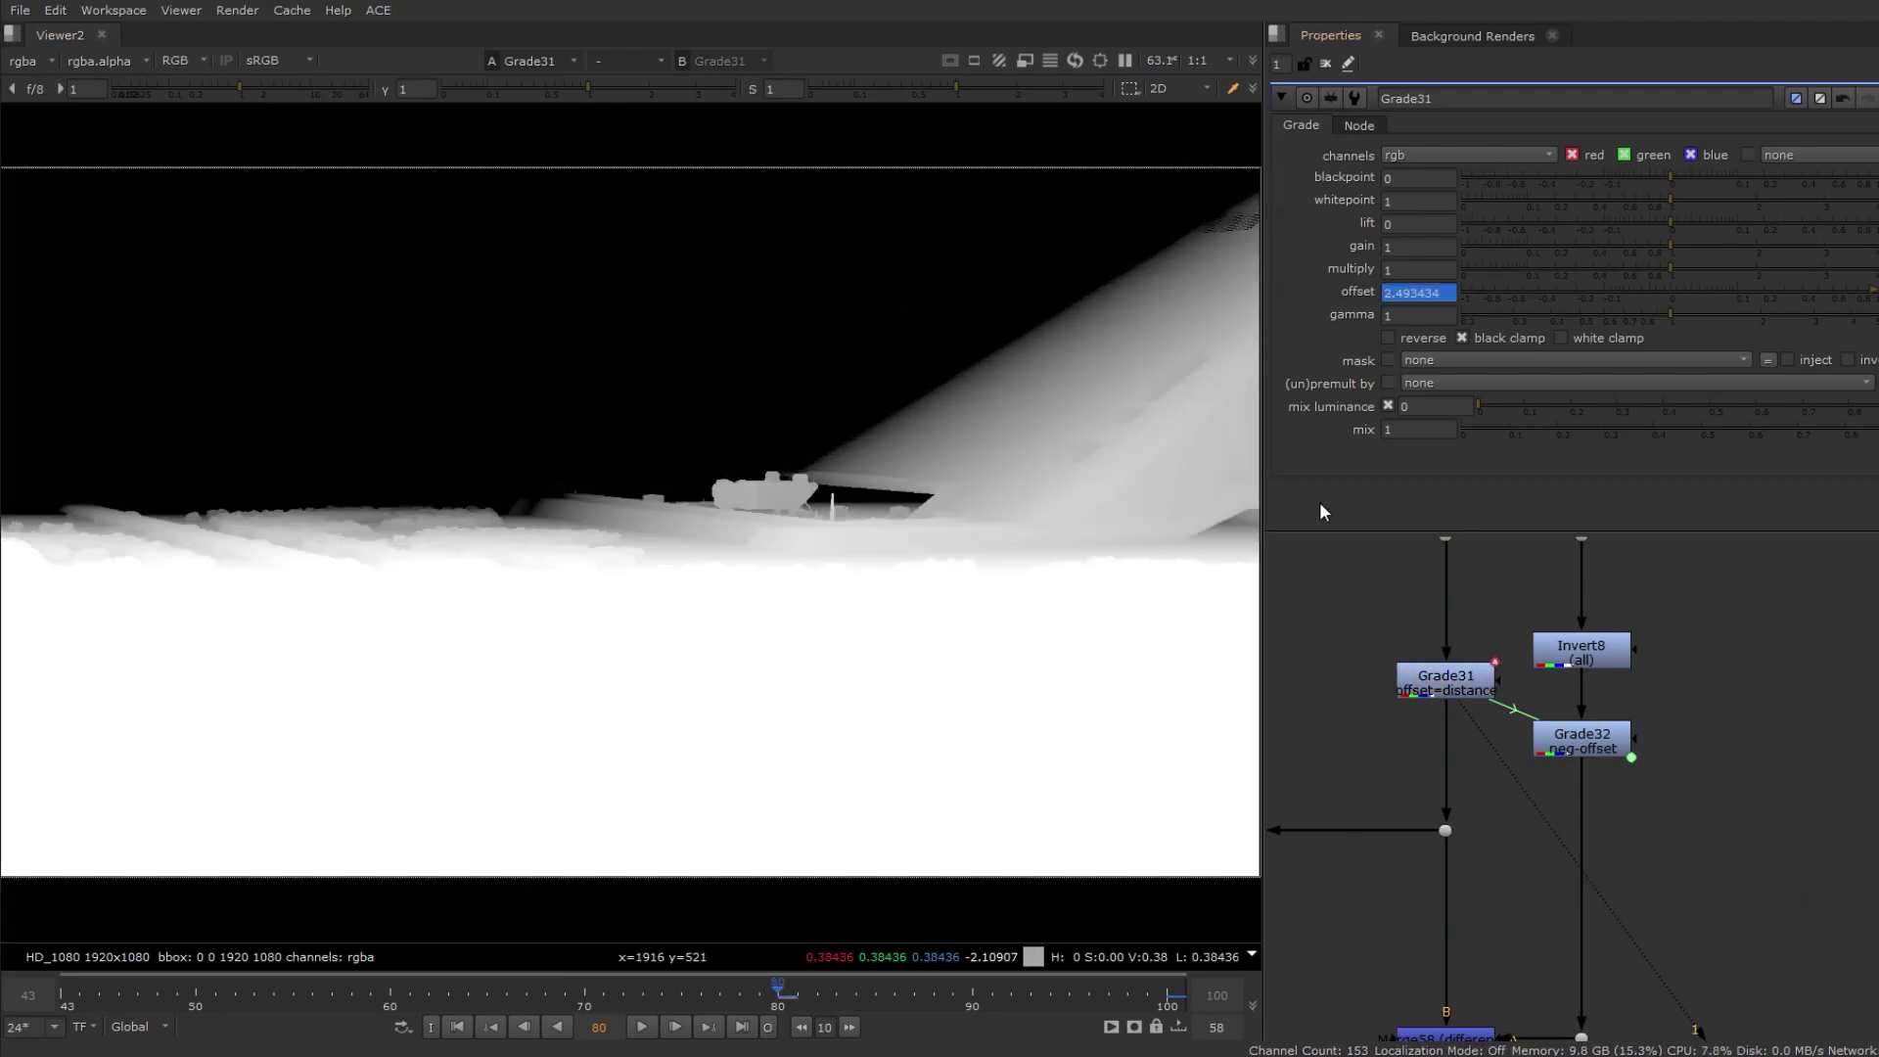
{"action": "key", "text": "ctrl+z"}
Inspect the link between the Grade31 distance node and the Grade32 neg-offset node, checking Grade31's offset
{"action": "scroll", "coordinate": [1416, 732], "scroll_direction": "up", "scroll_amount": 6}
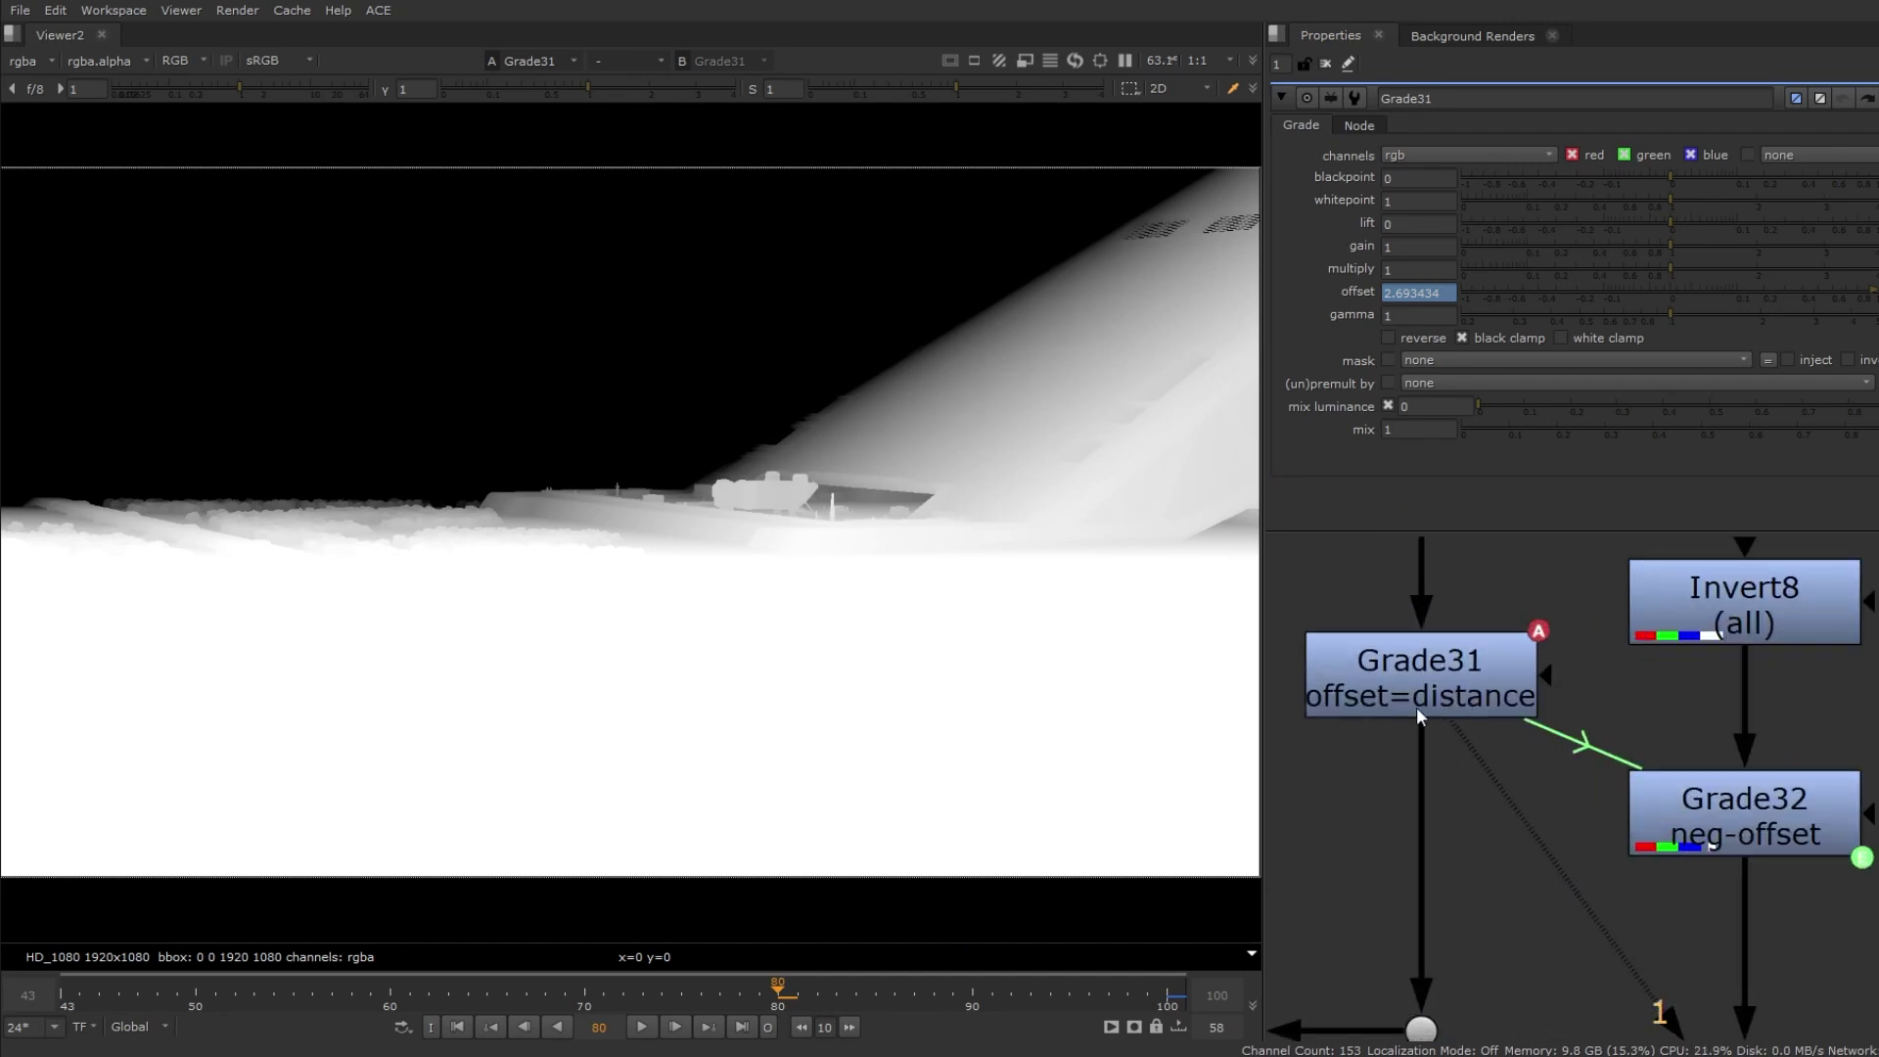
{"action": "middle_click_drag", "start_coordinate": [1430, 726], "coordinate": [1444, 731]}
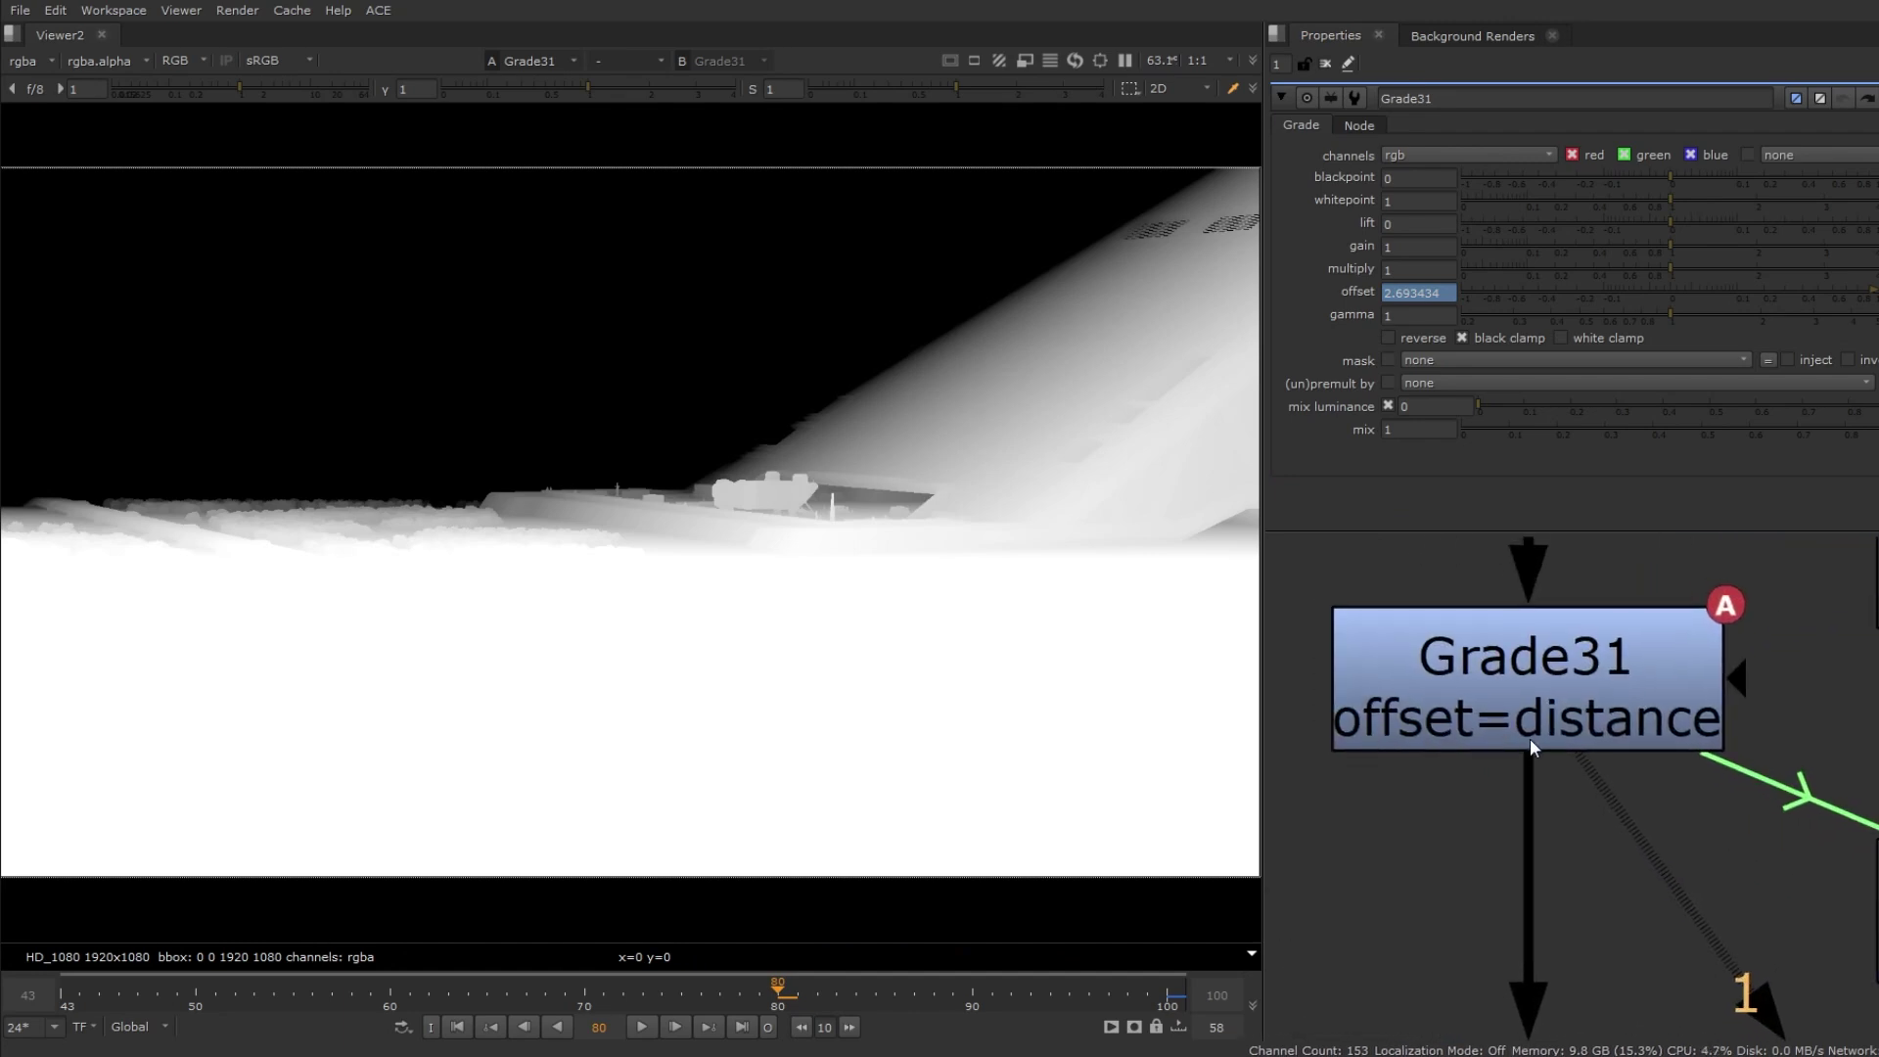
{"action": "scroll", "coordinate": [1723, 798], "scroll_direction": "down", "scroll_amount": 3}
{"action": "middle_click_drag", "start_coordinate": [1816, 840], "coordinate": [1532, 707]}
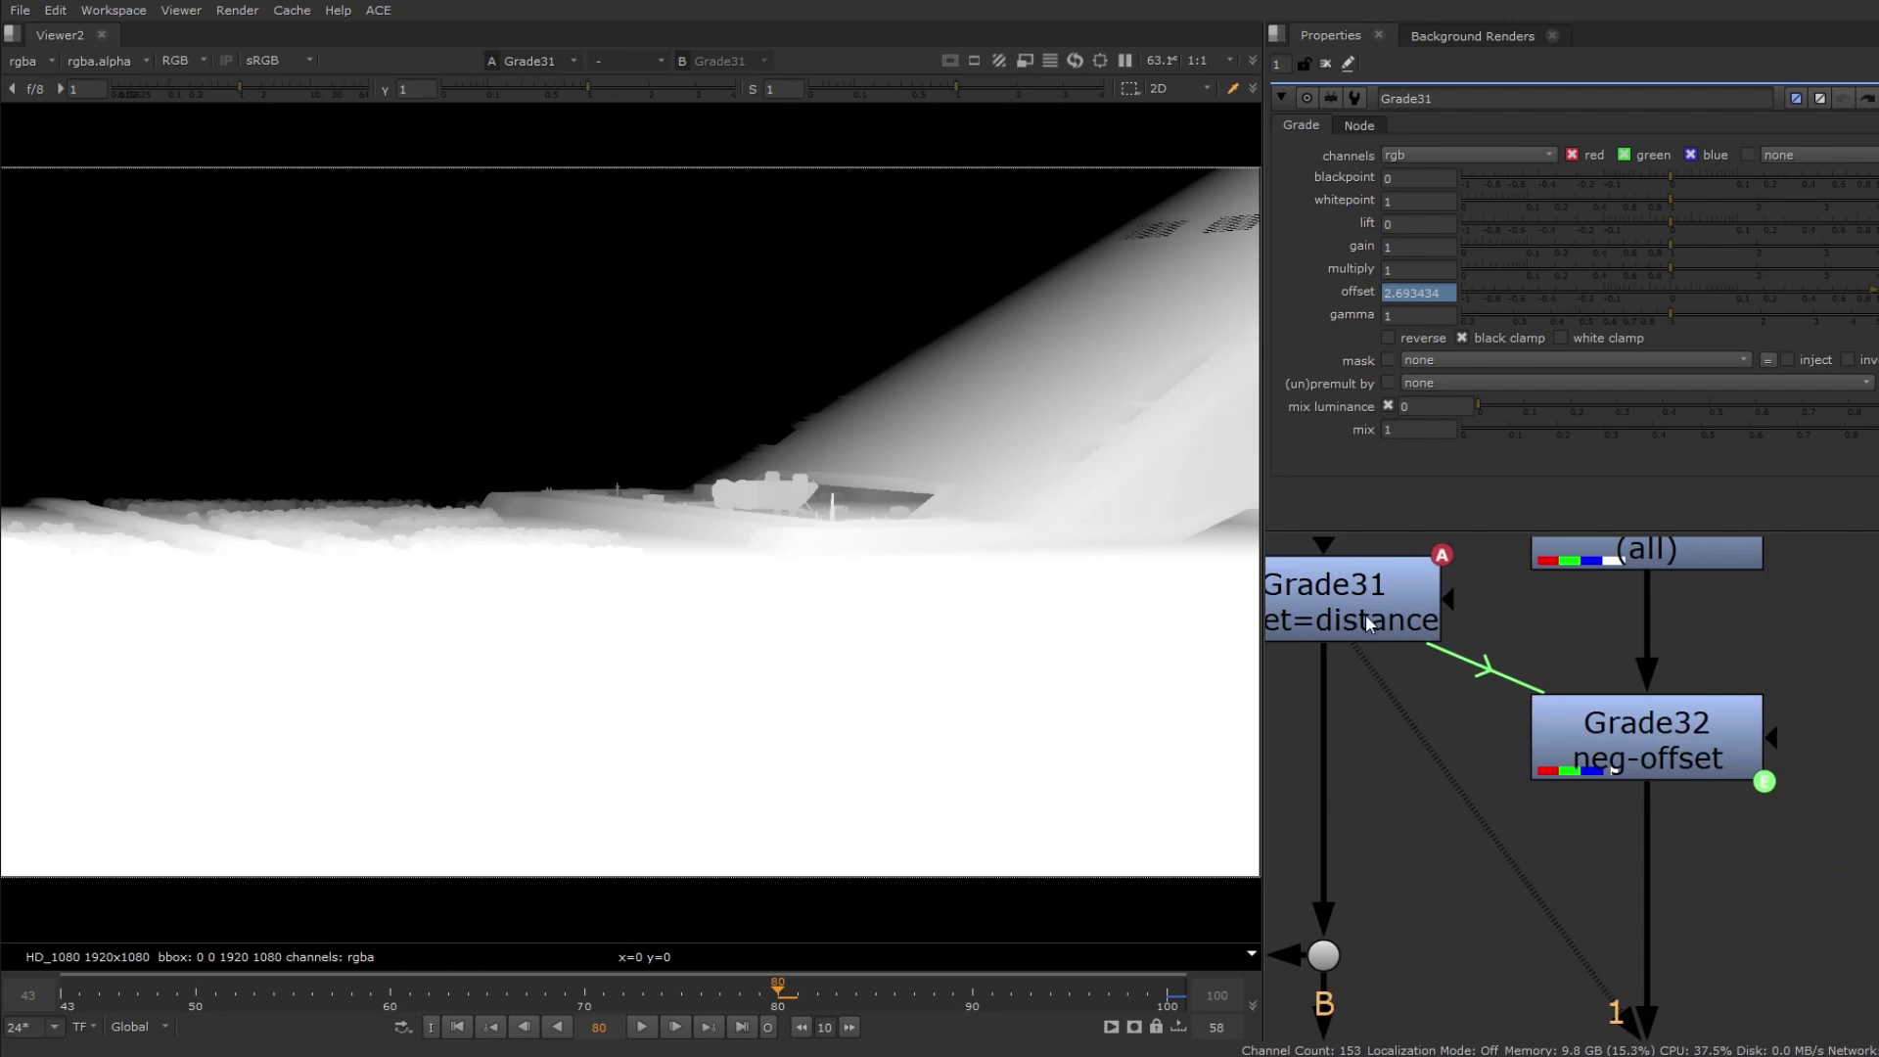
{"action": "left_click", "coordinate": [1652, 762]}
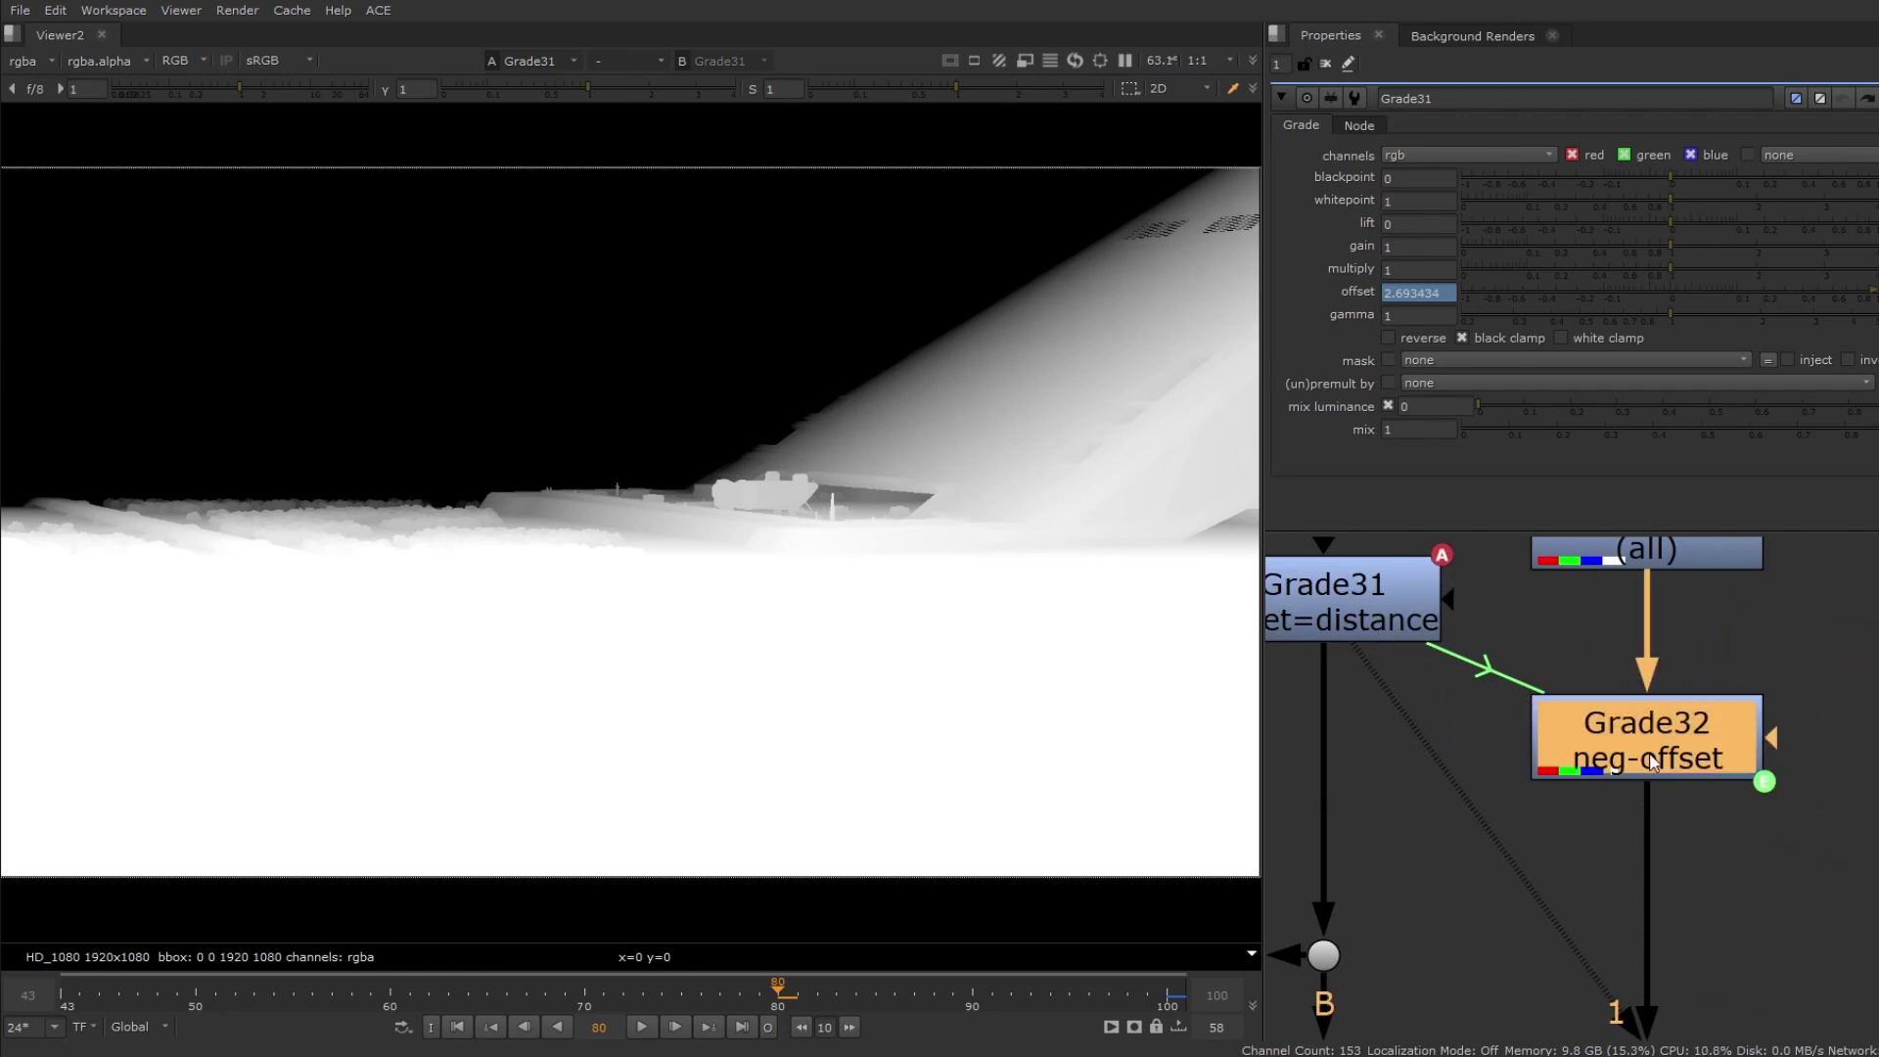
{"action": "left_click", "coordinate": [1343, 604]}
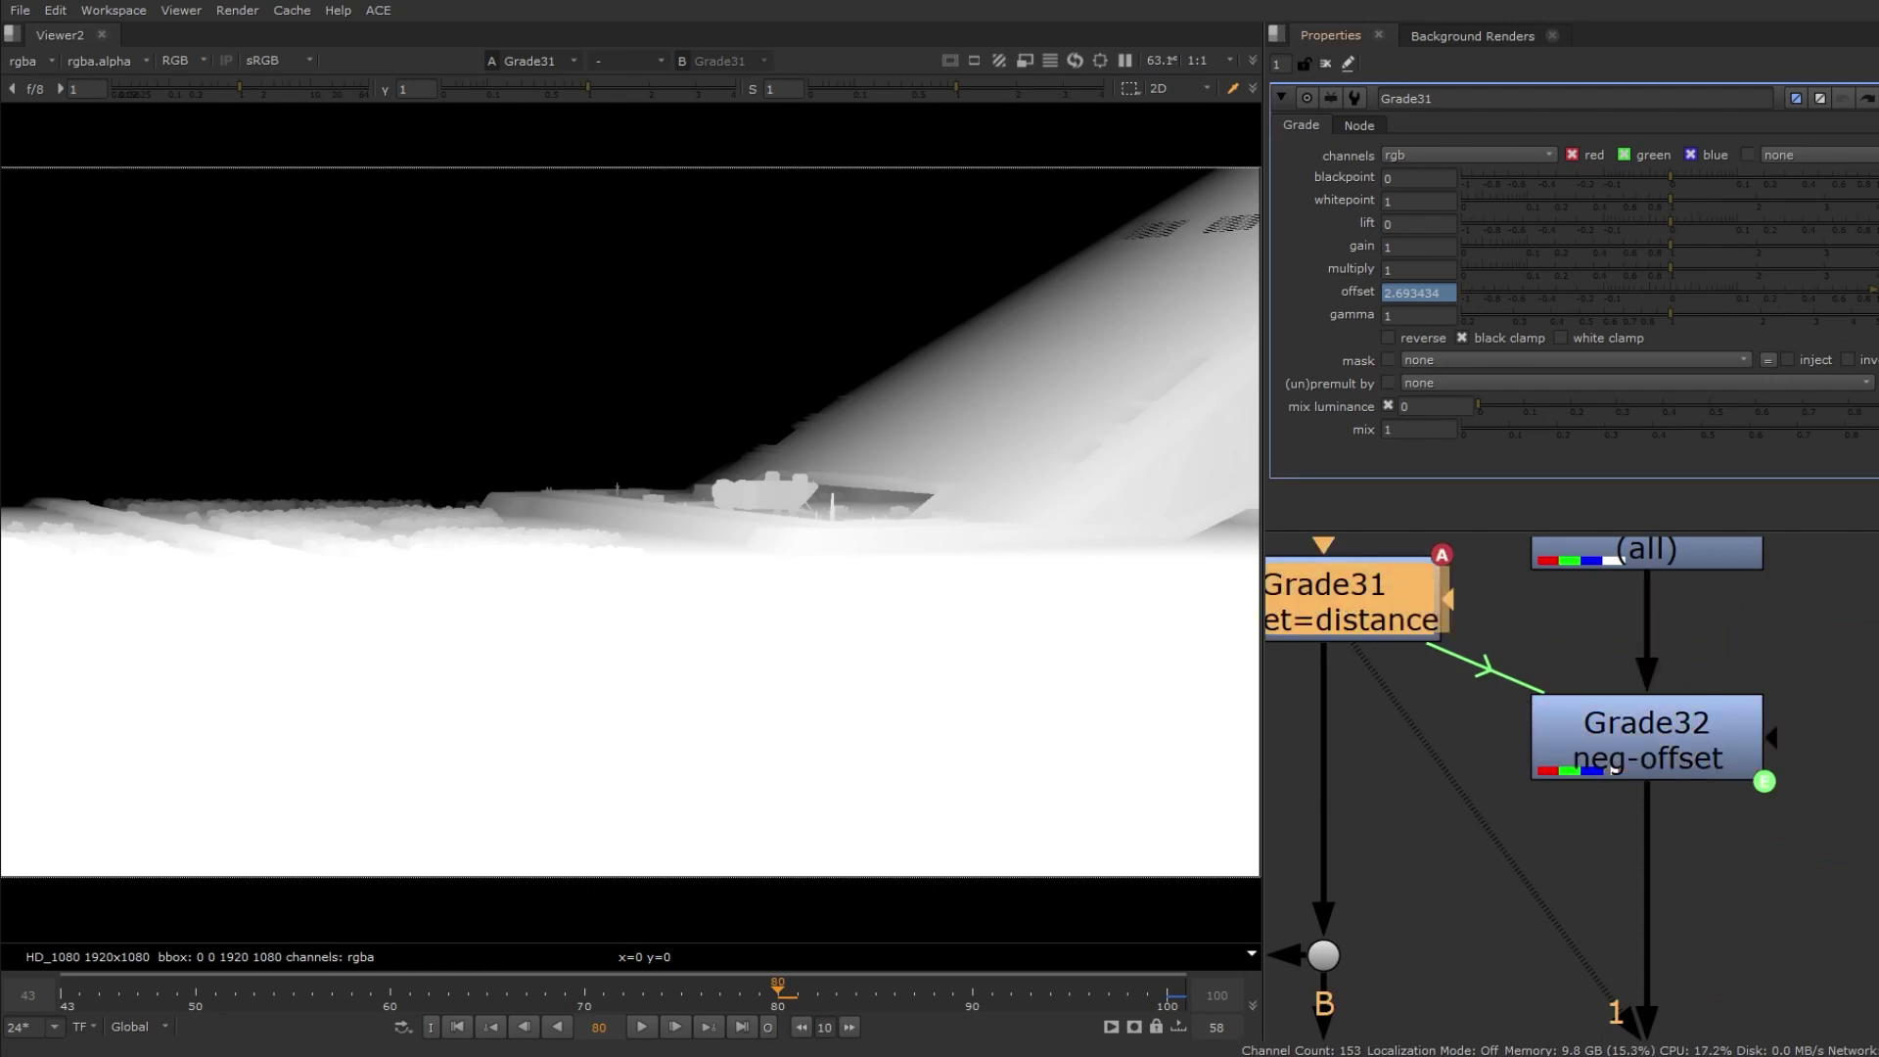
{"action": "left_click", "coordinate": [1432, 292]}
{"action": "key", "text": "equal"}
{"action": "key", "text": "Escape"}
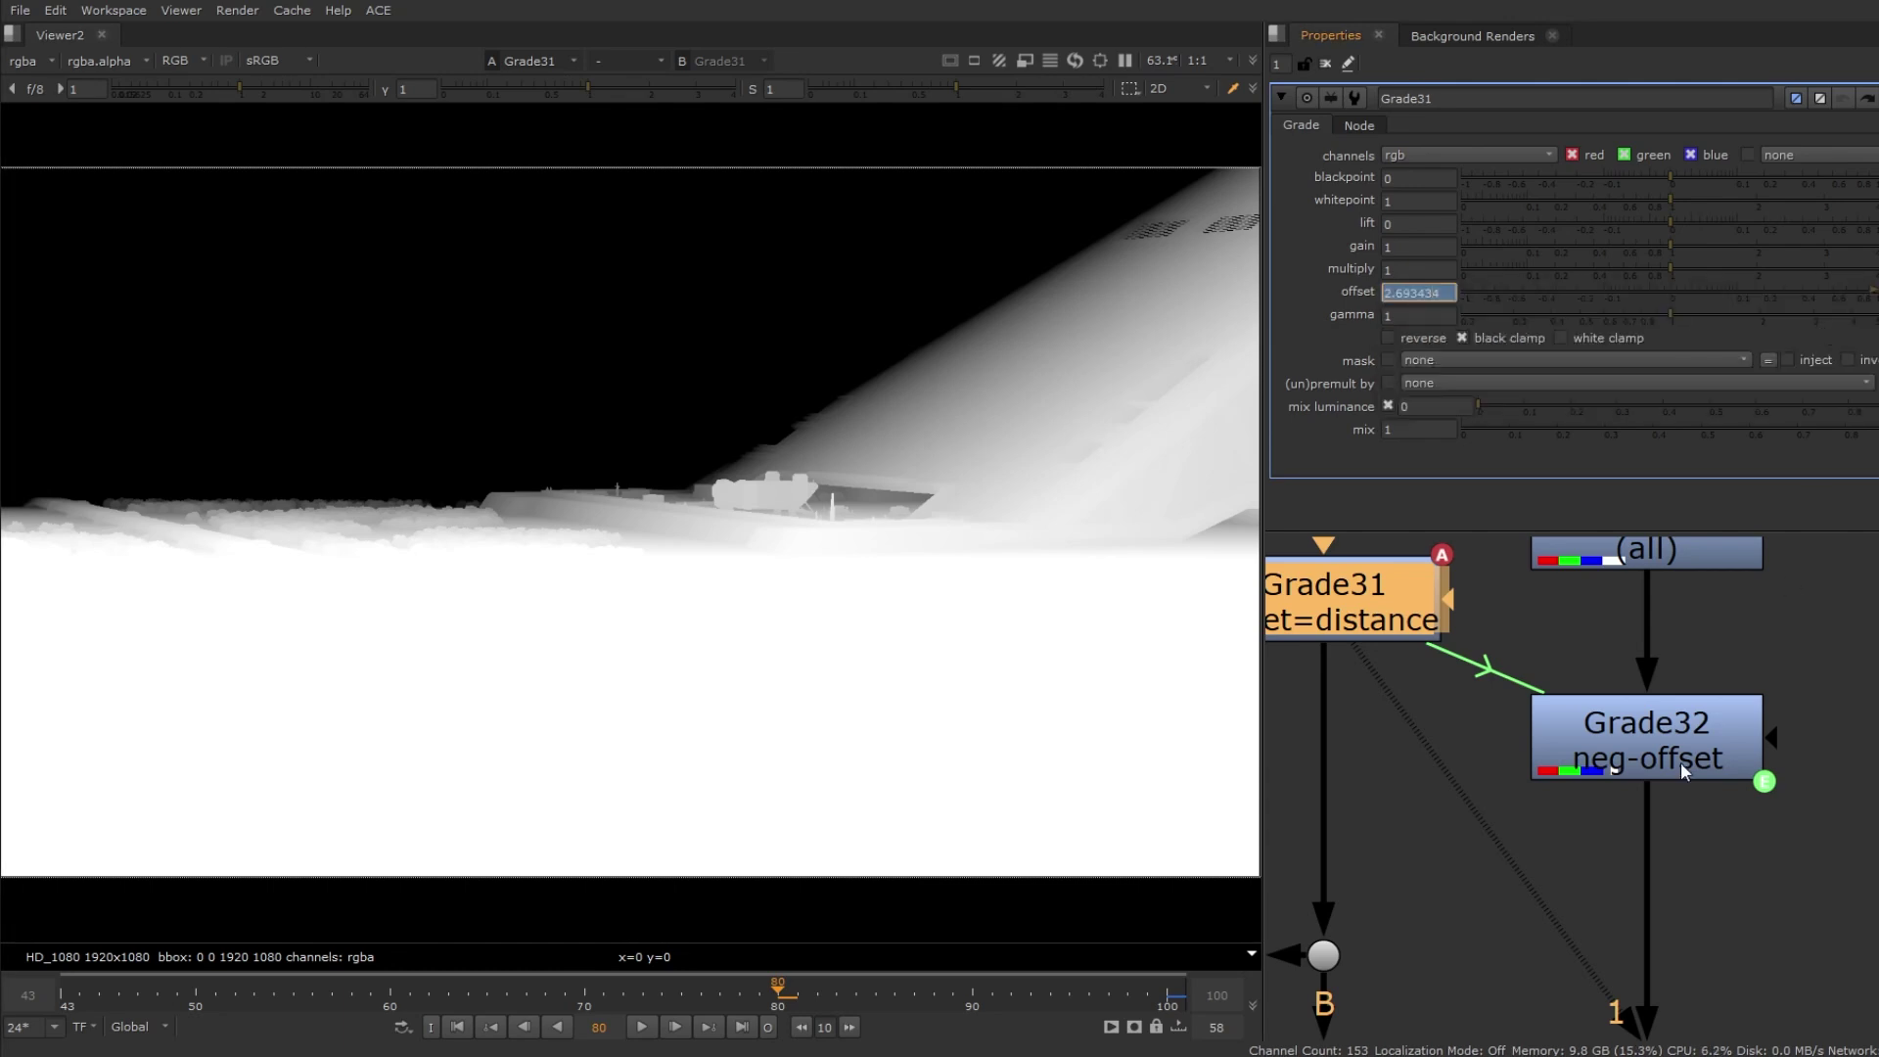
Open the expression on Grade32's offset and examine how it derives from the Grade31 offset
{"action": "double_click", "coordinate": [1682, 761]}
{"action": "key", "text": "equal"}
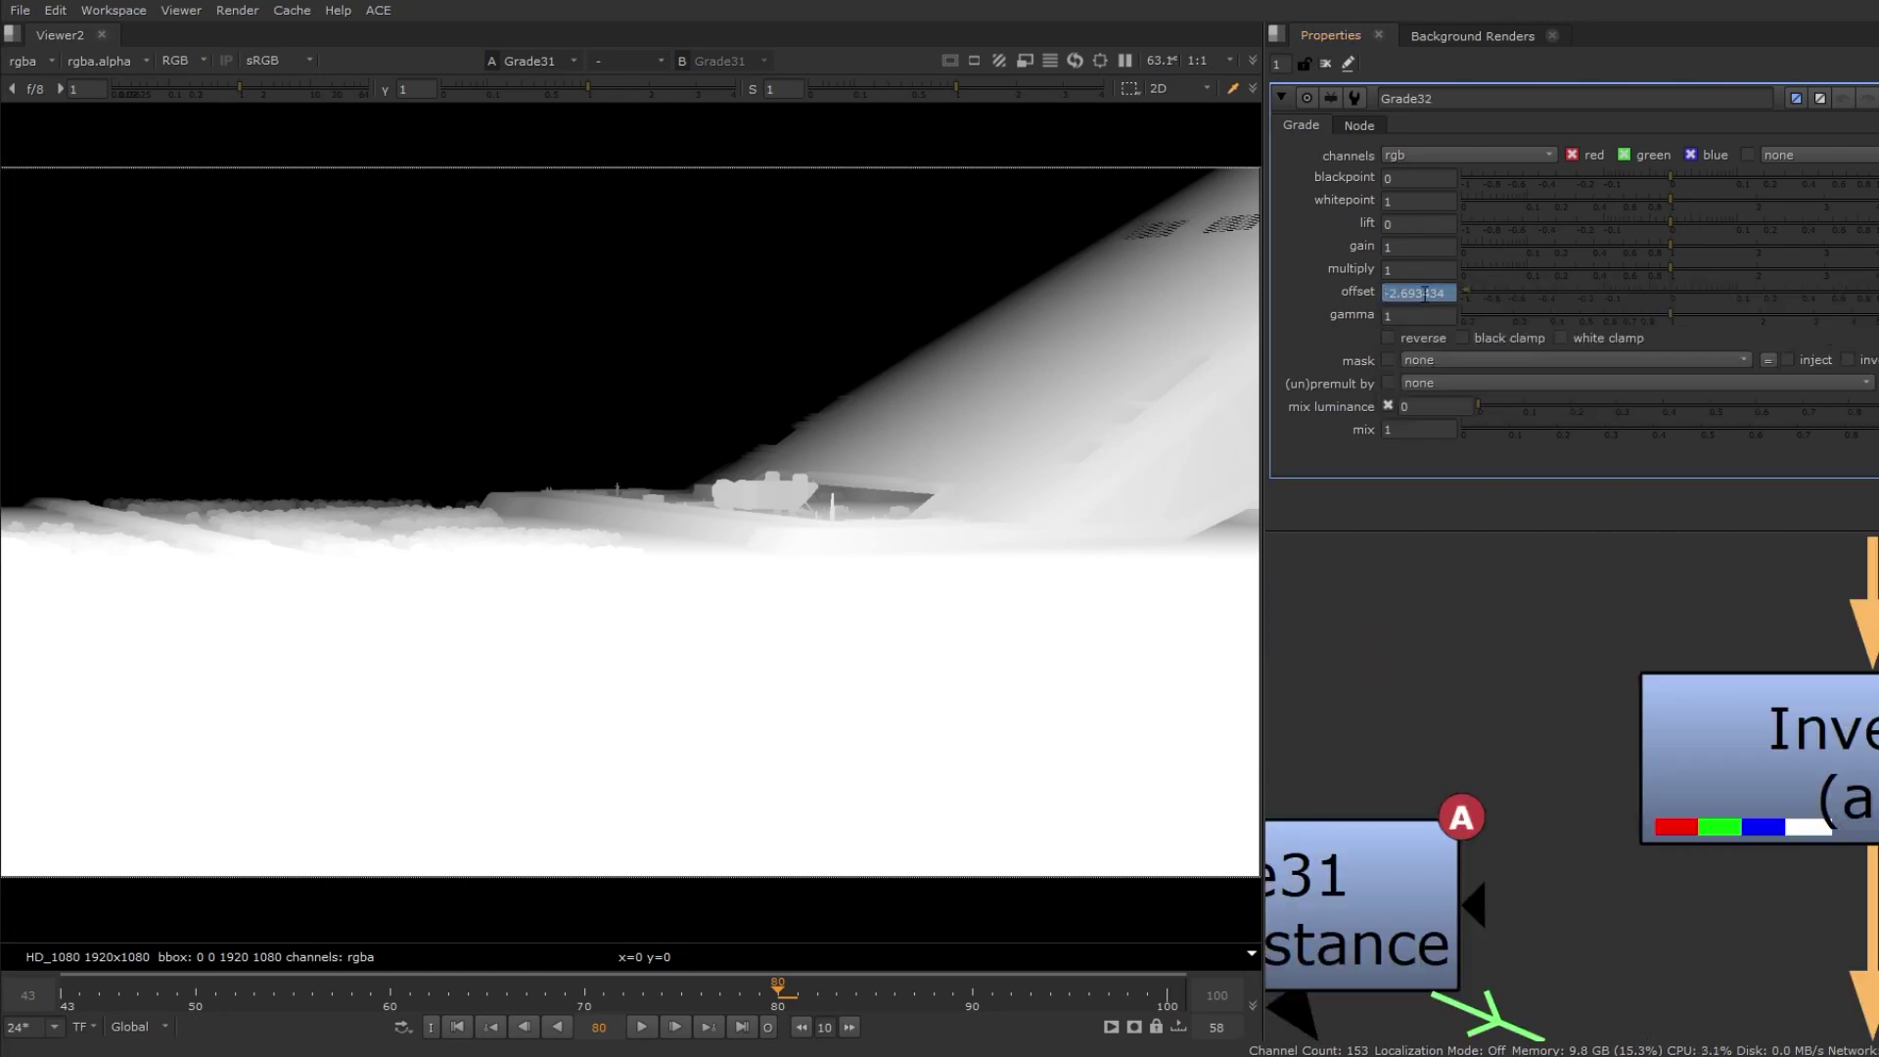
{"action": "key", "text": "equal"}
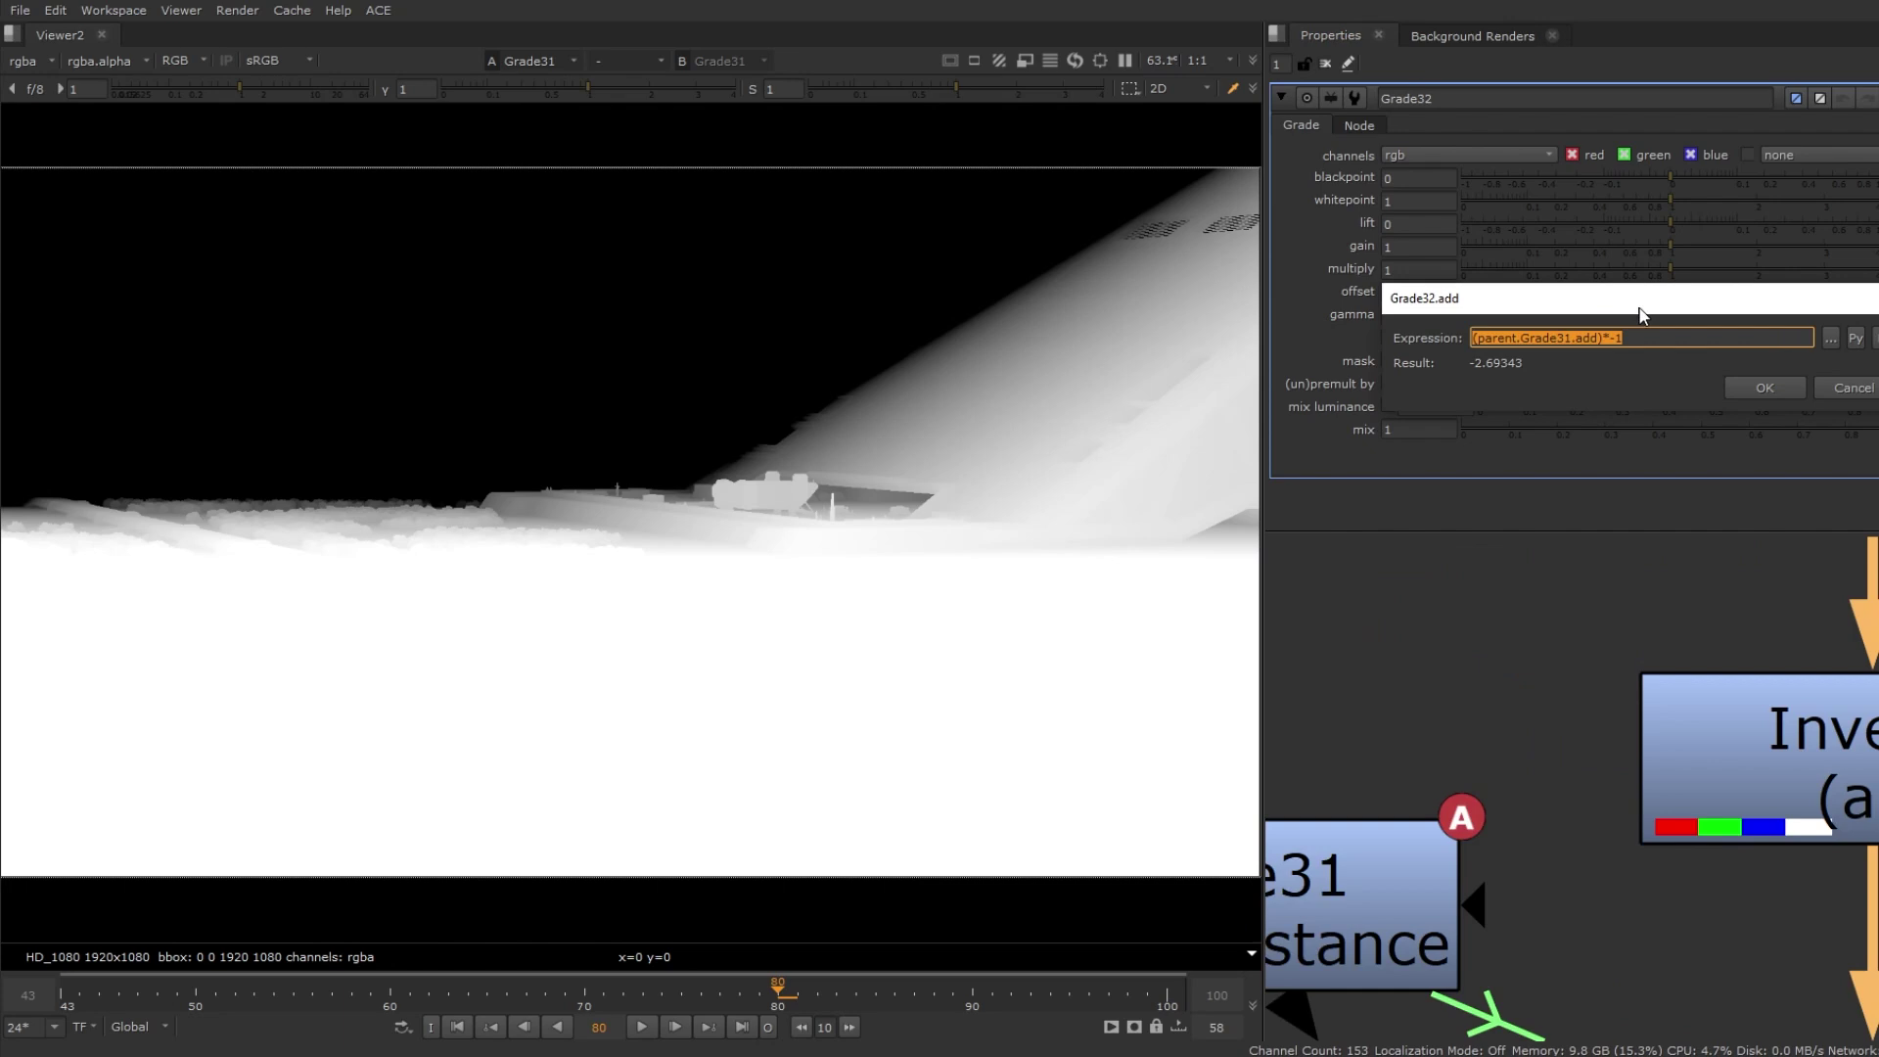
{"action": "left_click_drag", "start_coordinate": [1641, 308], "coordinate": [922, 517]}
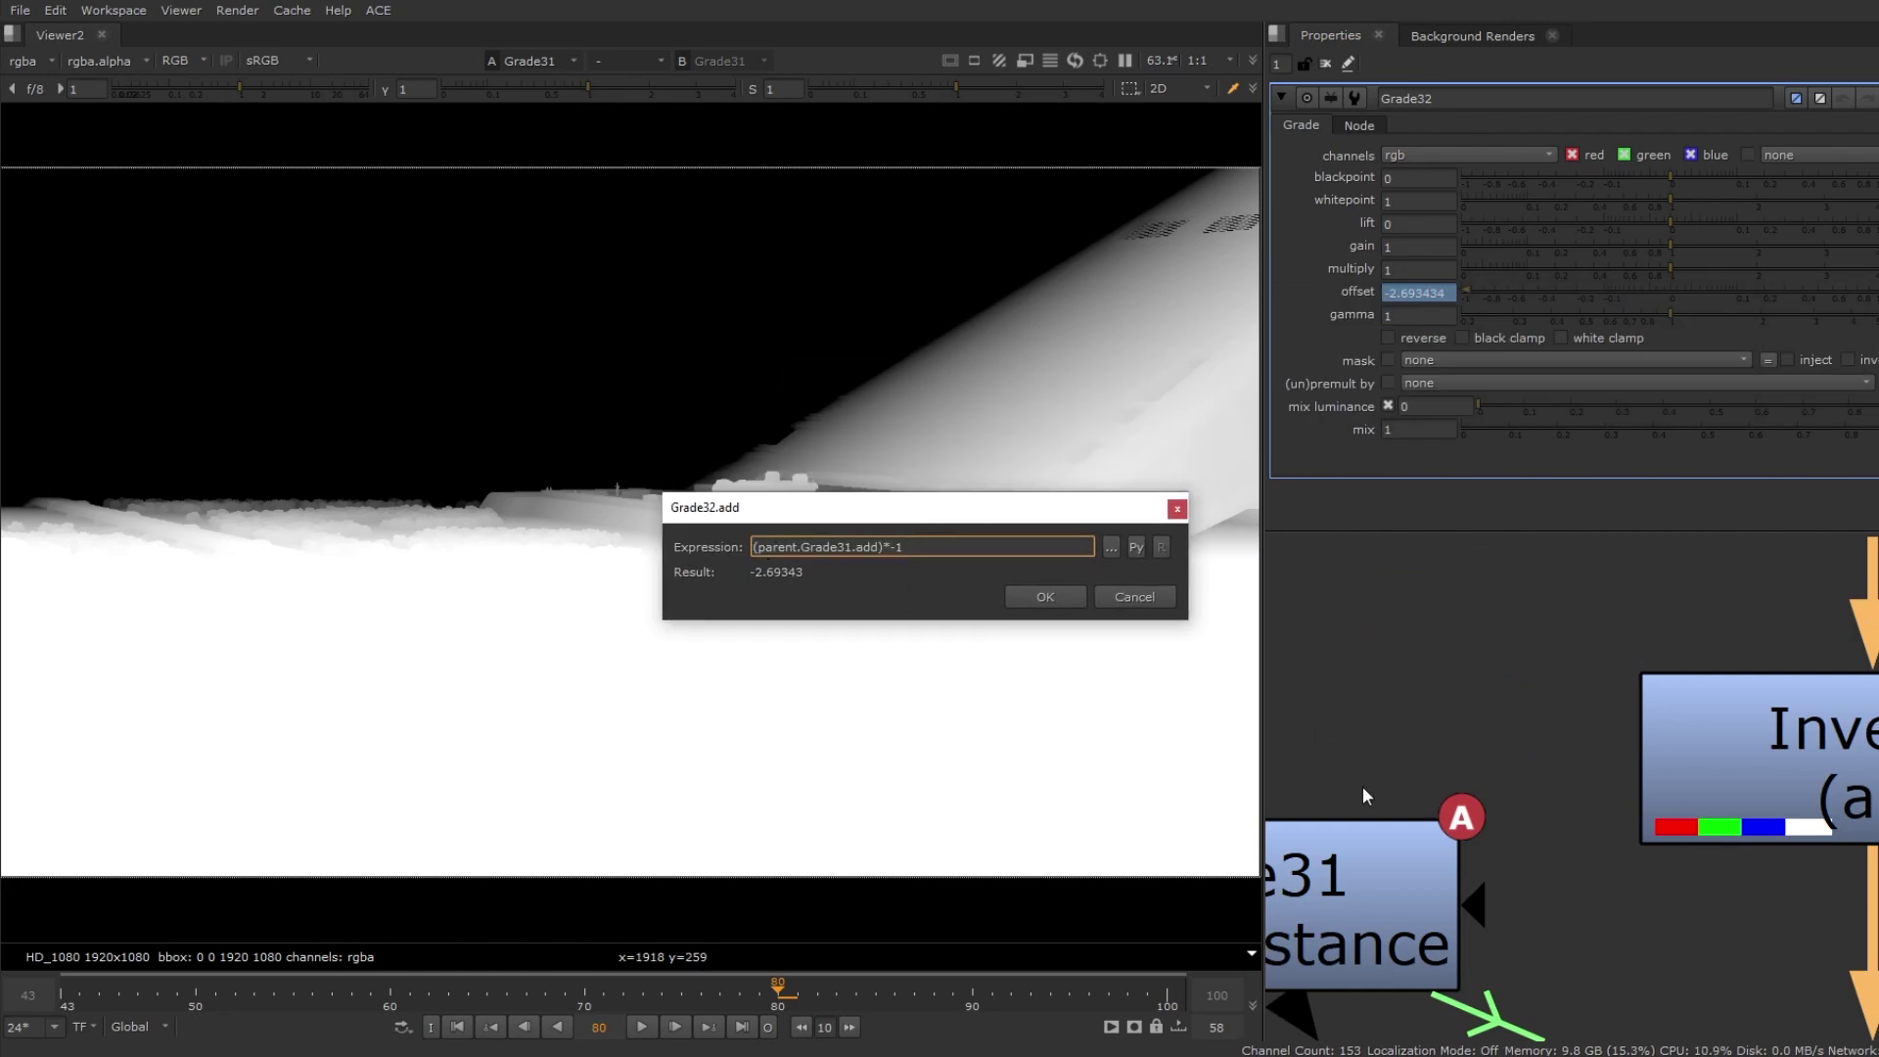
{"action": "scroll", "coordinate": [1513, 866], "scroll_direction": "down", "scroll_amount": 4}
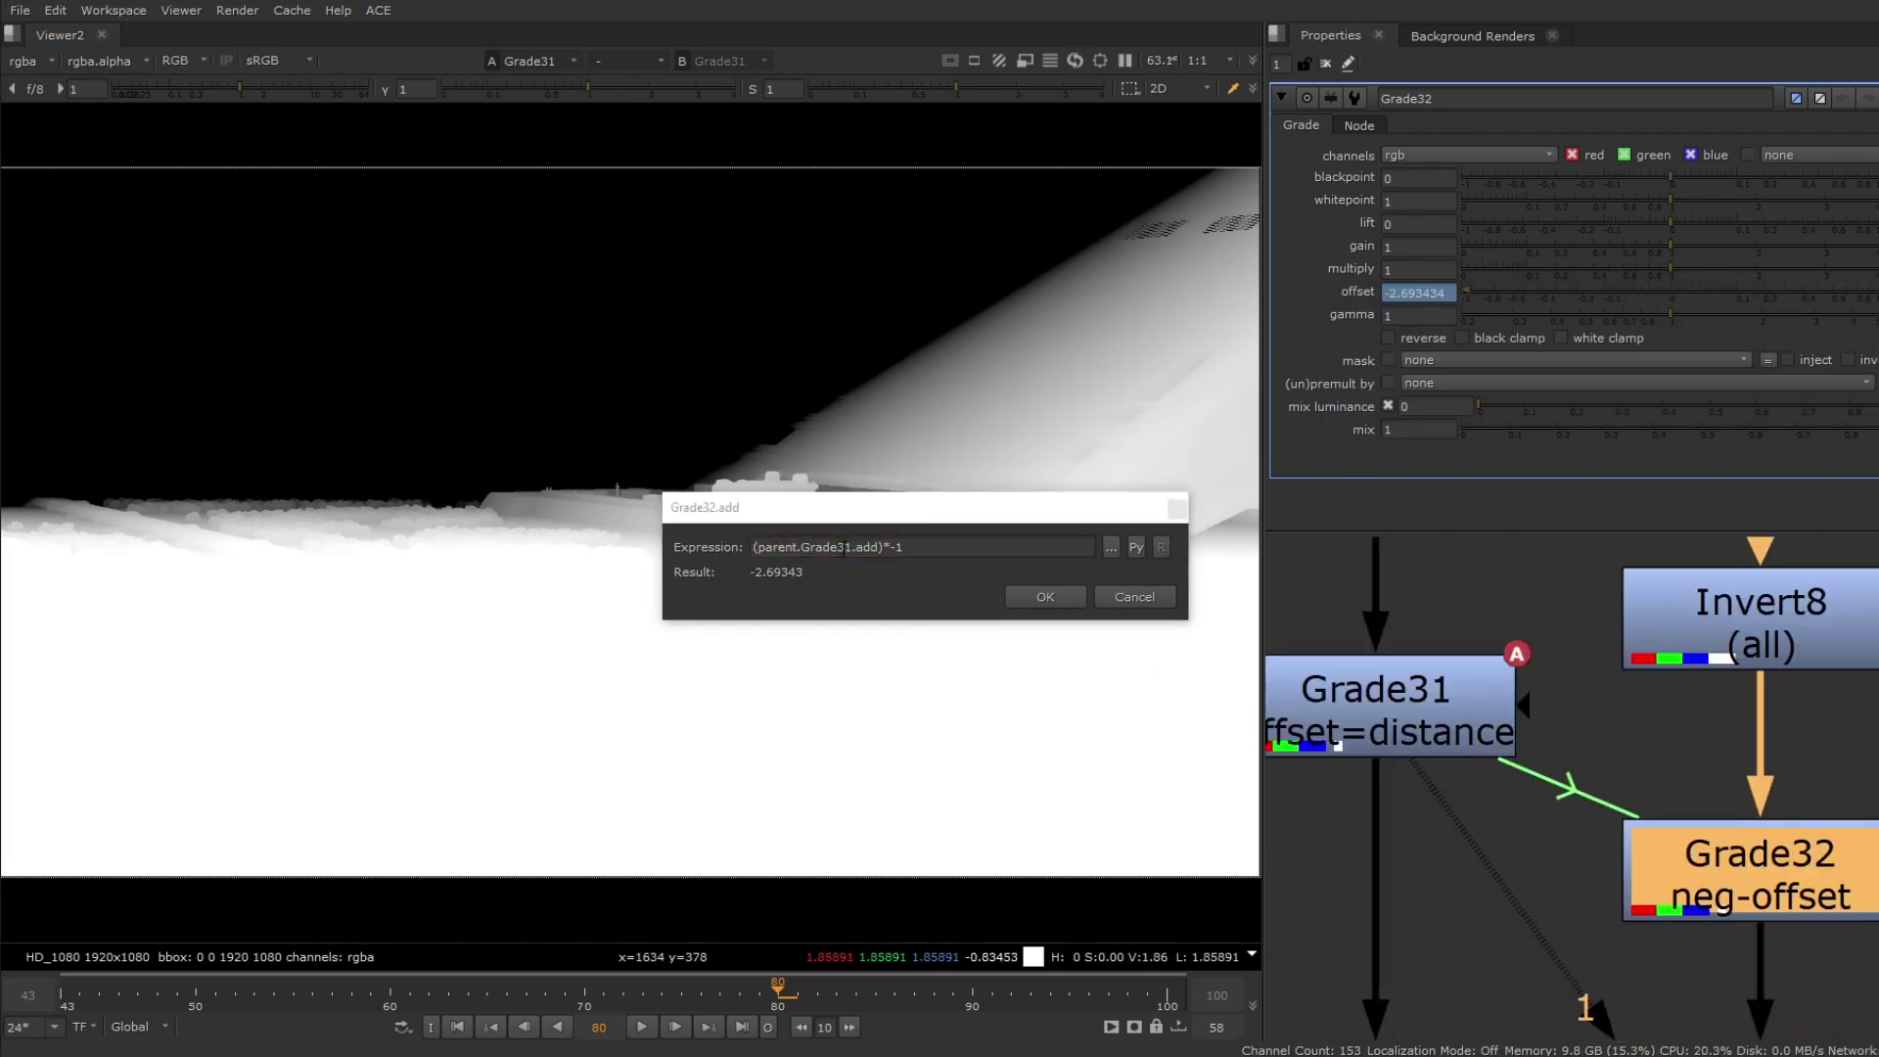
{"action": "double_click", "coordinate": [896, 547]}
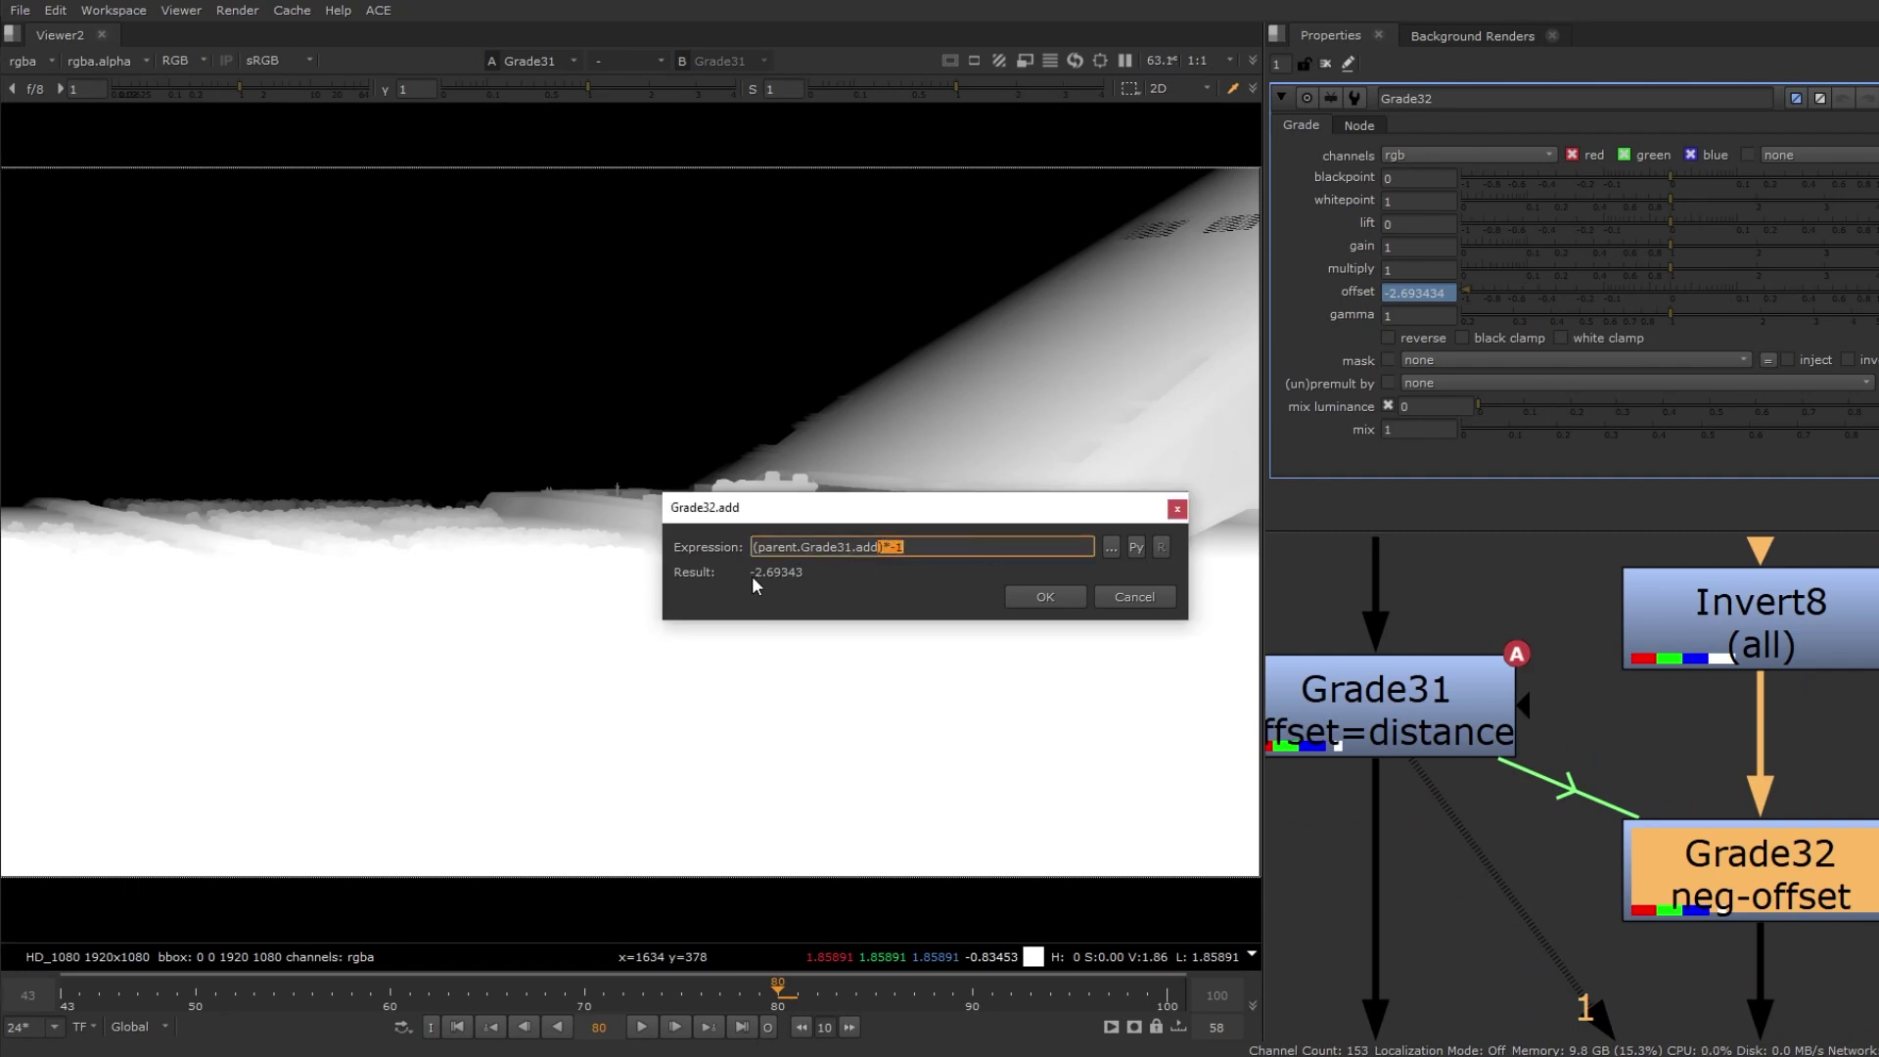
{"action": "key", "text": "Return"}
View the inverted depth from Invert8 and the negatively offset result from Grade32
{"action": "scroll", "coordinate": [1786, 778], "scroll_direction": "down", "scroll_amount": 5}
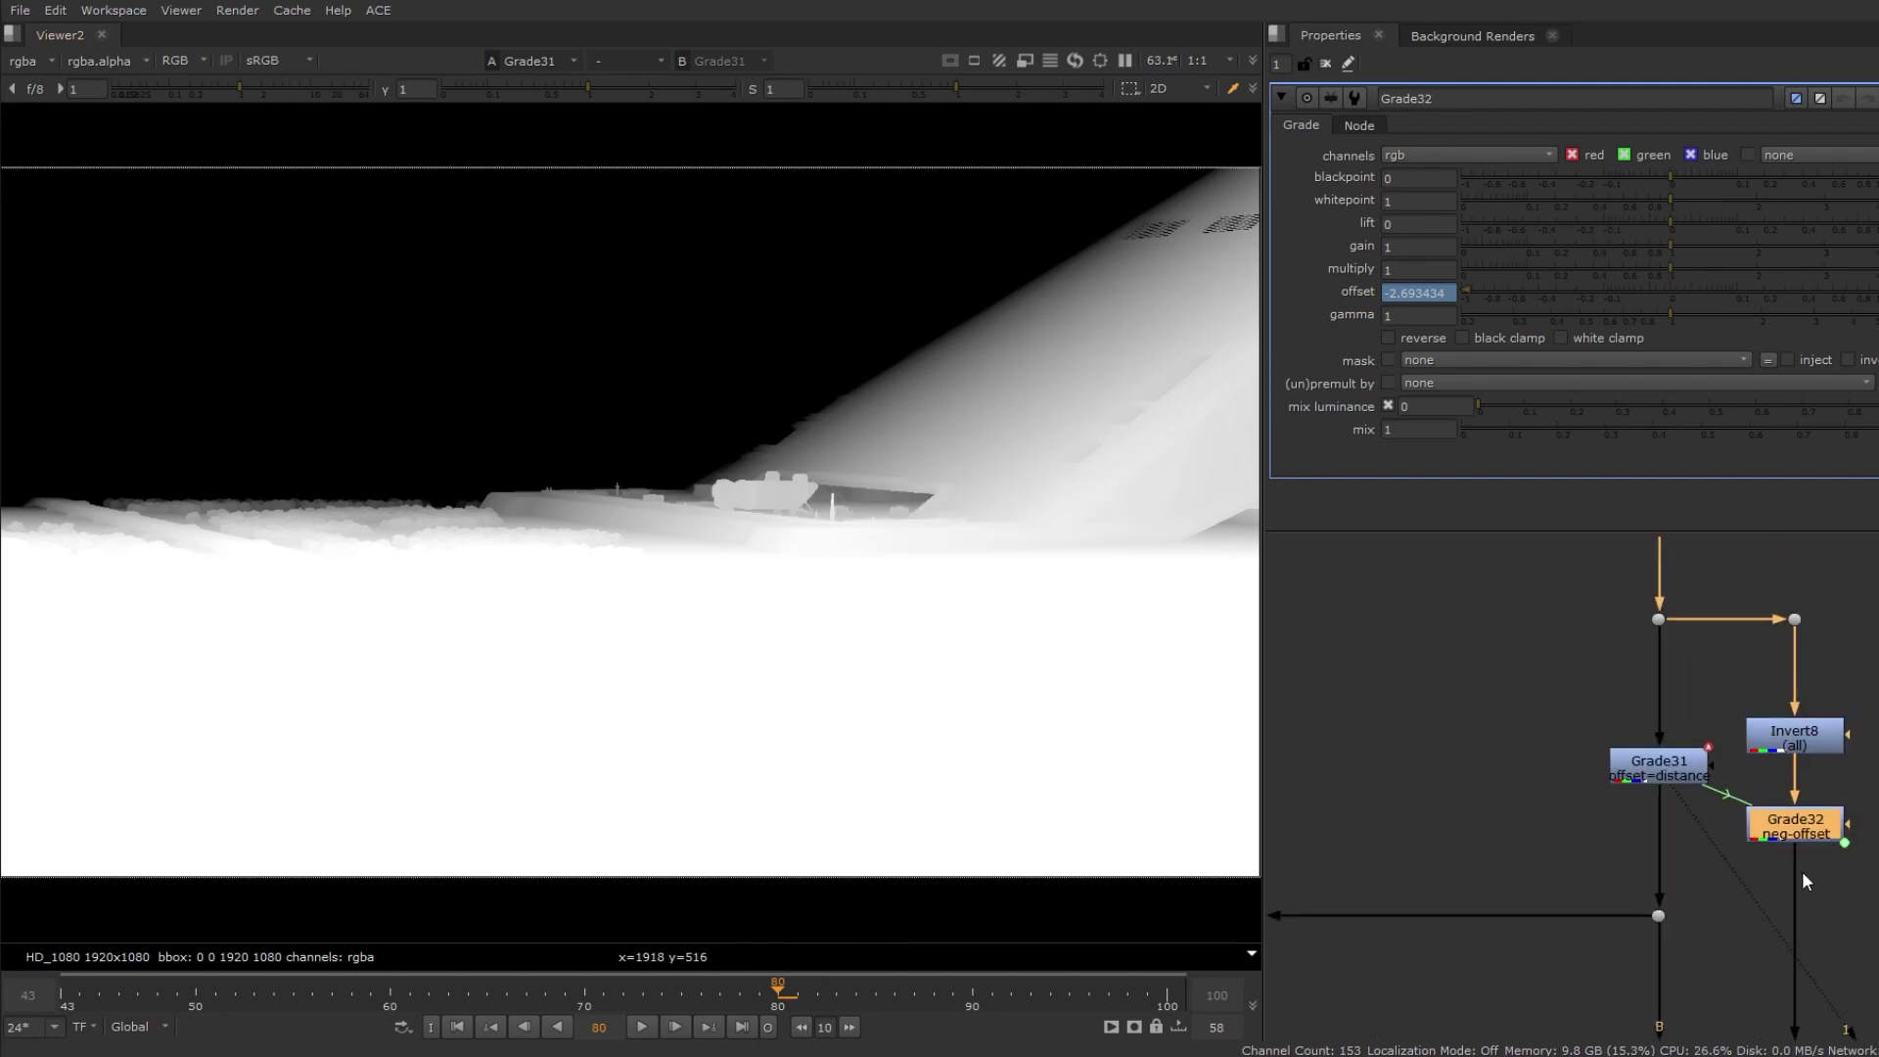
{"action": "mouse_move", "coordinate": [1783, 854]}
{"action": "middle_mouse_down"}
{"action": "mouse_move", "coordinate": [1662, 633]}
{"action": "mouse_move", "coordinate": [1646, 774]}
{"action": "middle_mouse_up"}
{"action": "middle_click_drag", "start_coordinate": [1669, 612], "coordinate": [1658, 681]}
{"action": "left_click", "coordinate": [1656, 683]}
{"action": "key", "text": "1"}
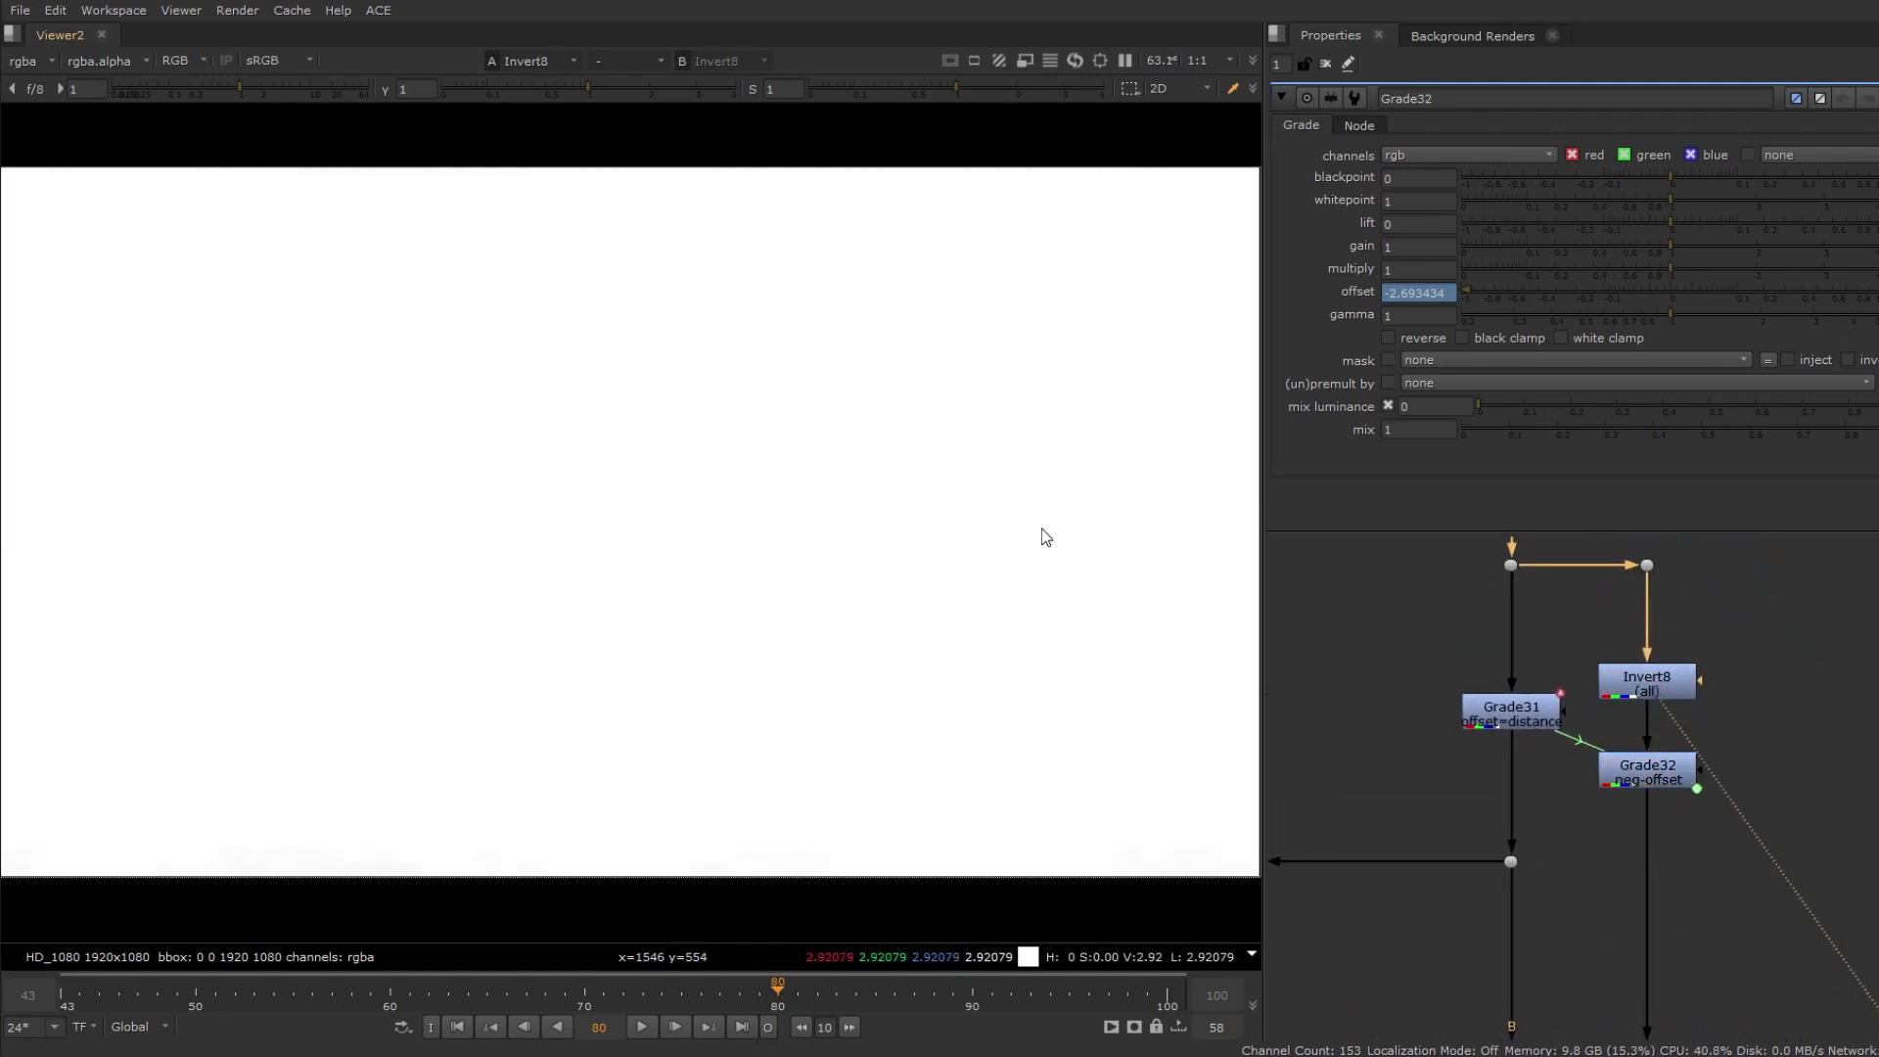
{"action": "middle_click_drag", "start_coordinate": [1670, 796], "coordinate": [1688, 587]}
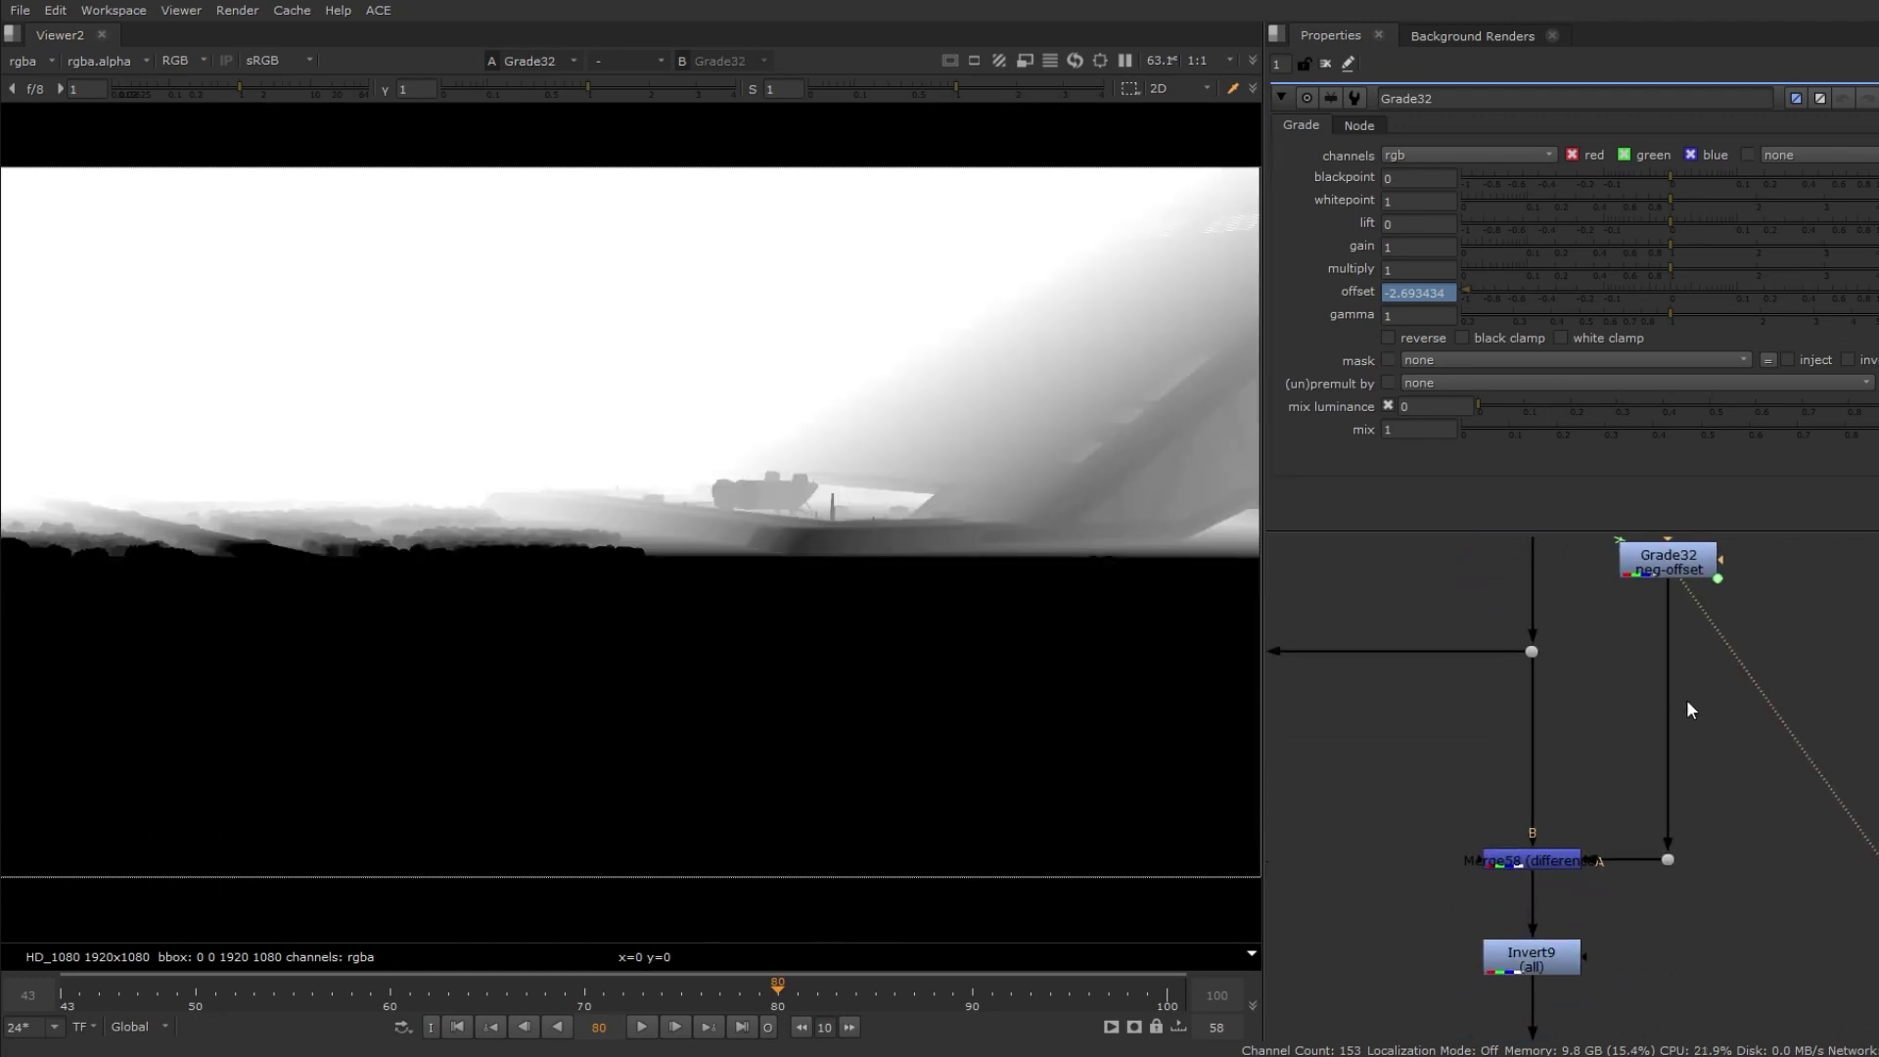
View the Merge58 difference result and examine the dark intersection line along the ramp and across the ground
{"action": "left_click", "coordinate": [1548, 861]}
{"action": "key", "text": "1"}
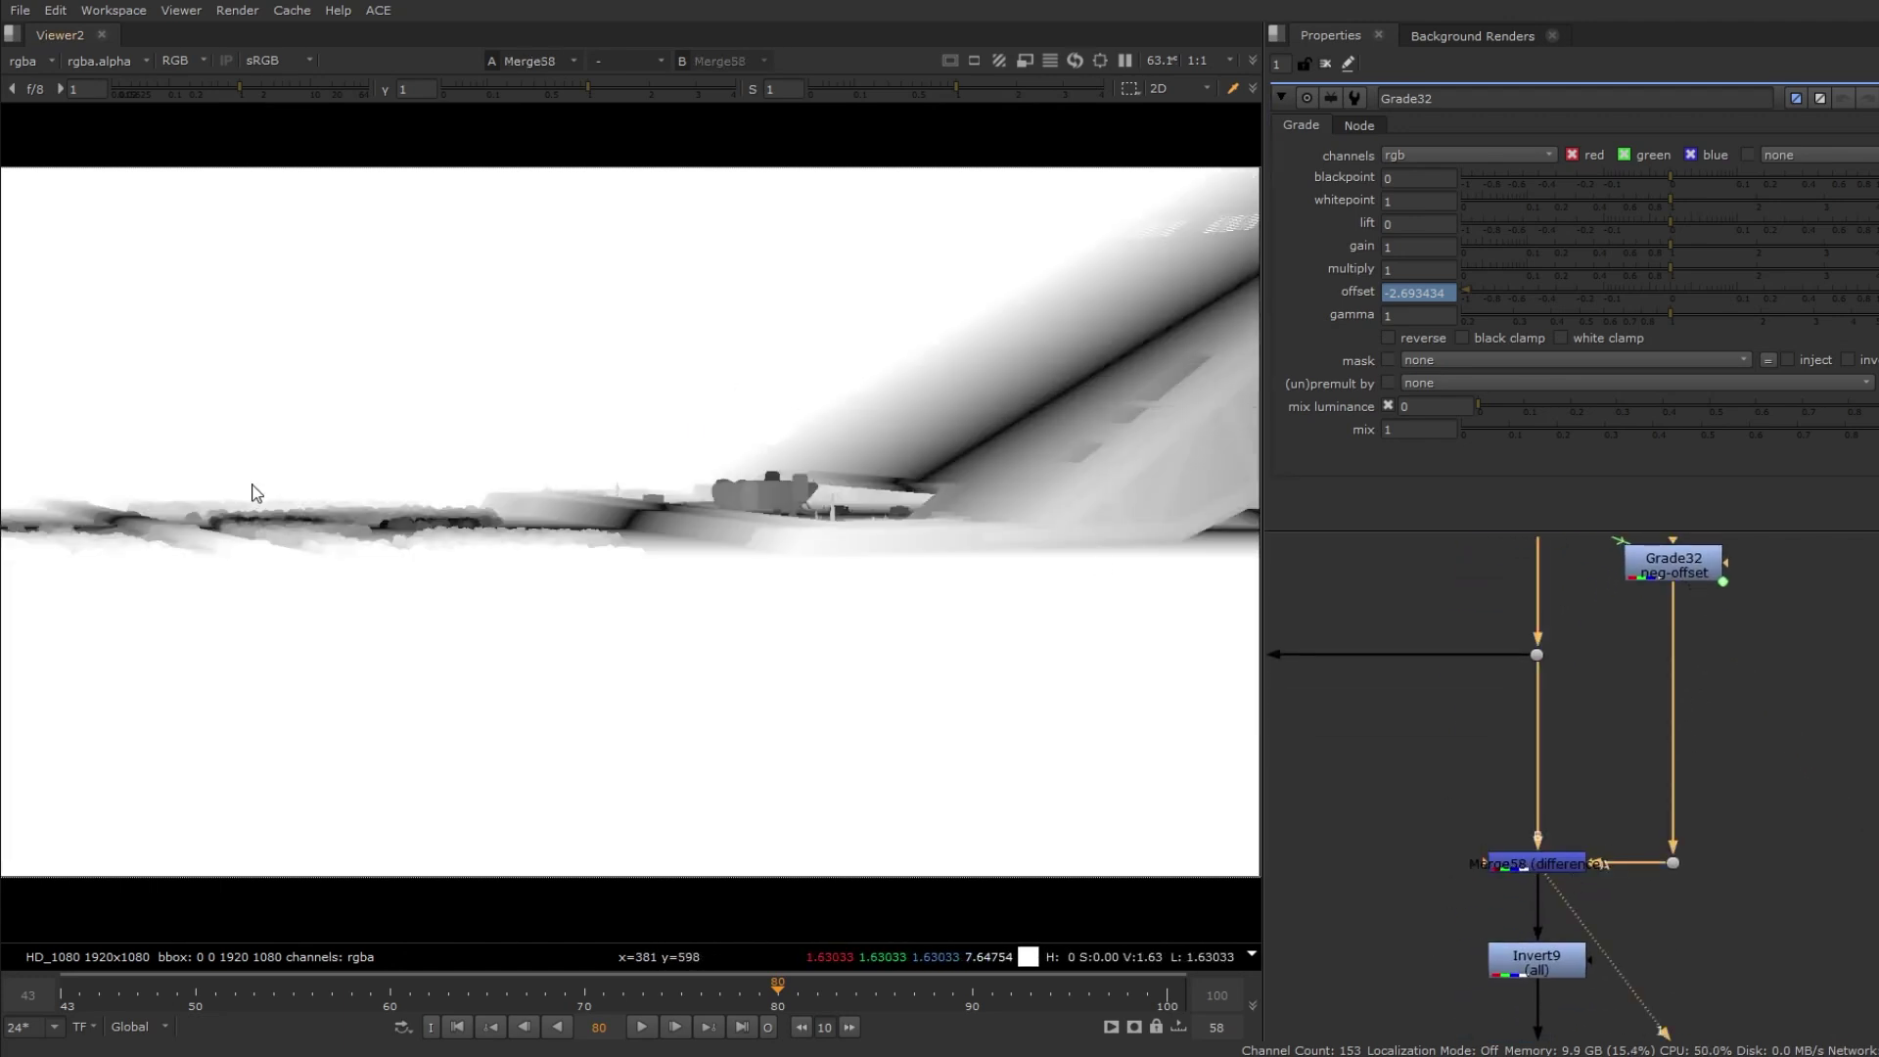
{"action": "scroll", "coordinate": [252, 490], "scroll_direction": "down", "scroll_amount": 1}
{"action": "left_click_drag", "start_coordinate": [948, 388], "coordinate": [33, 538]}
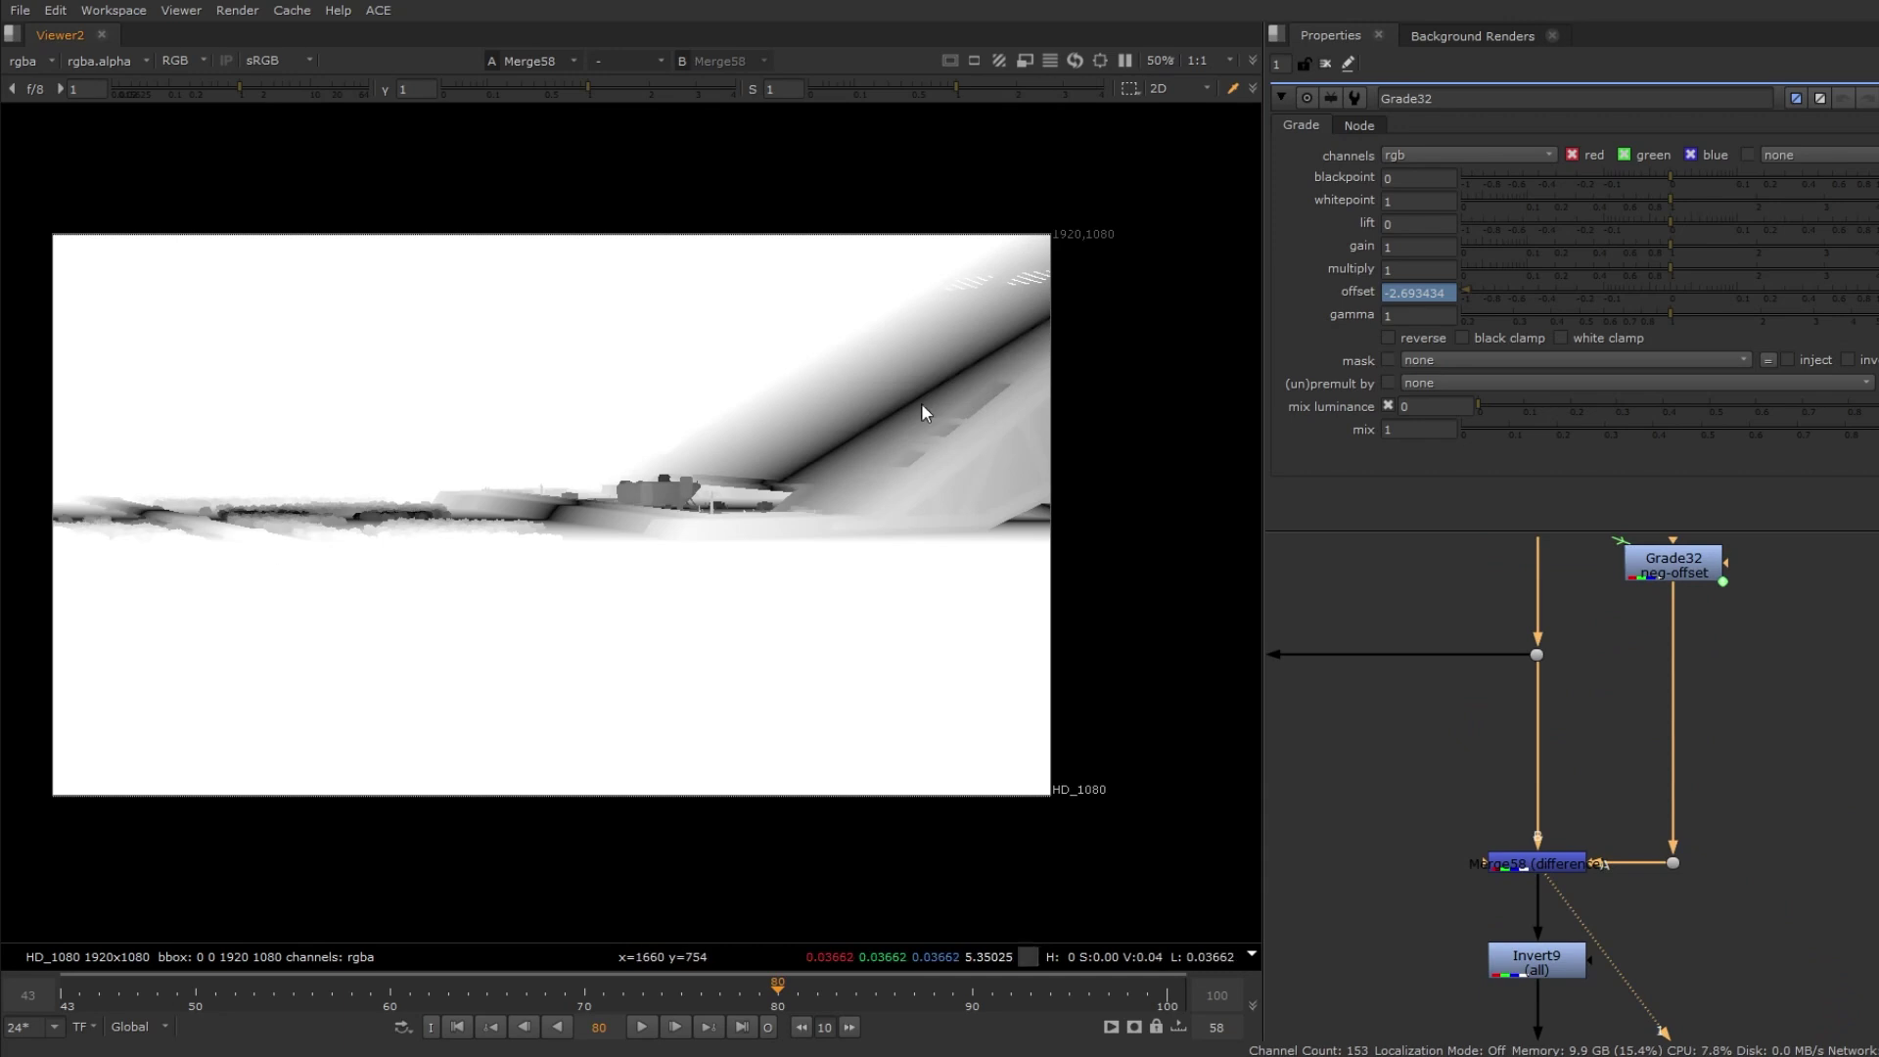
{"action": "scroll", "coordinate": [915, 405], "scroll_direction": "up", "scroll_amount": 5}
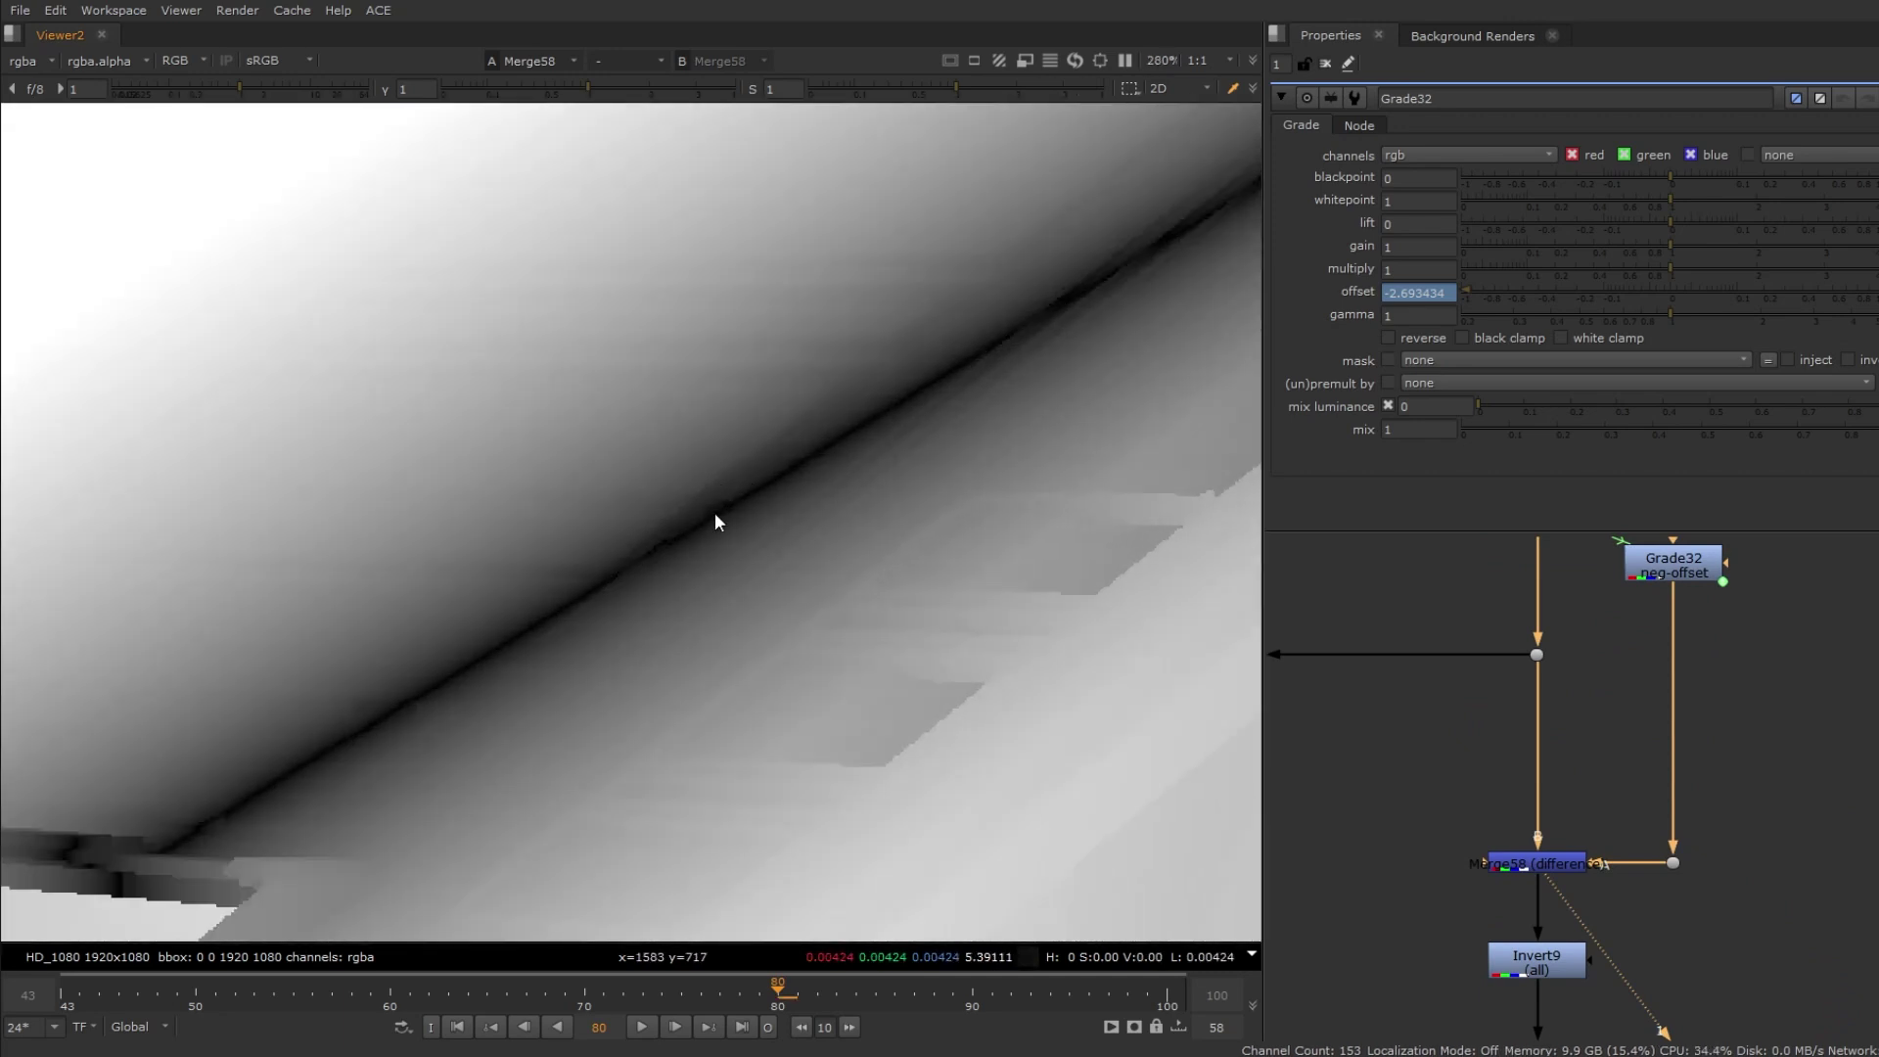
{"action": "scroll", "coordinate": [542, 597], "scroll_direction": "down", "scroll_amount": 4}
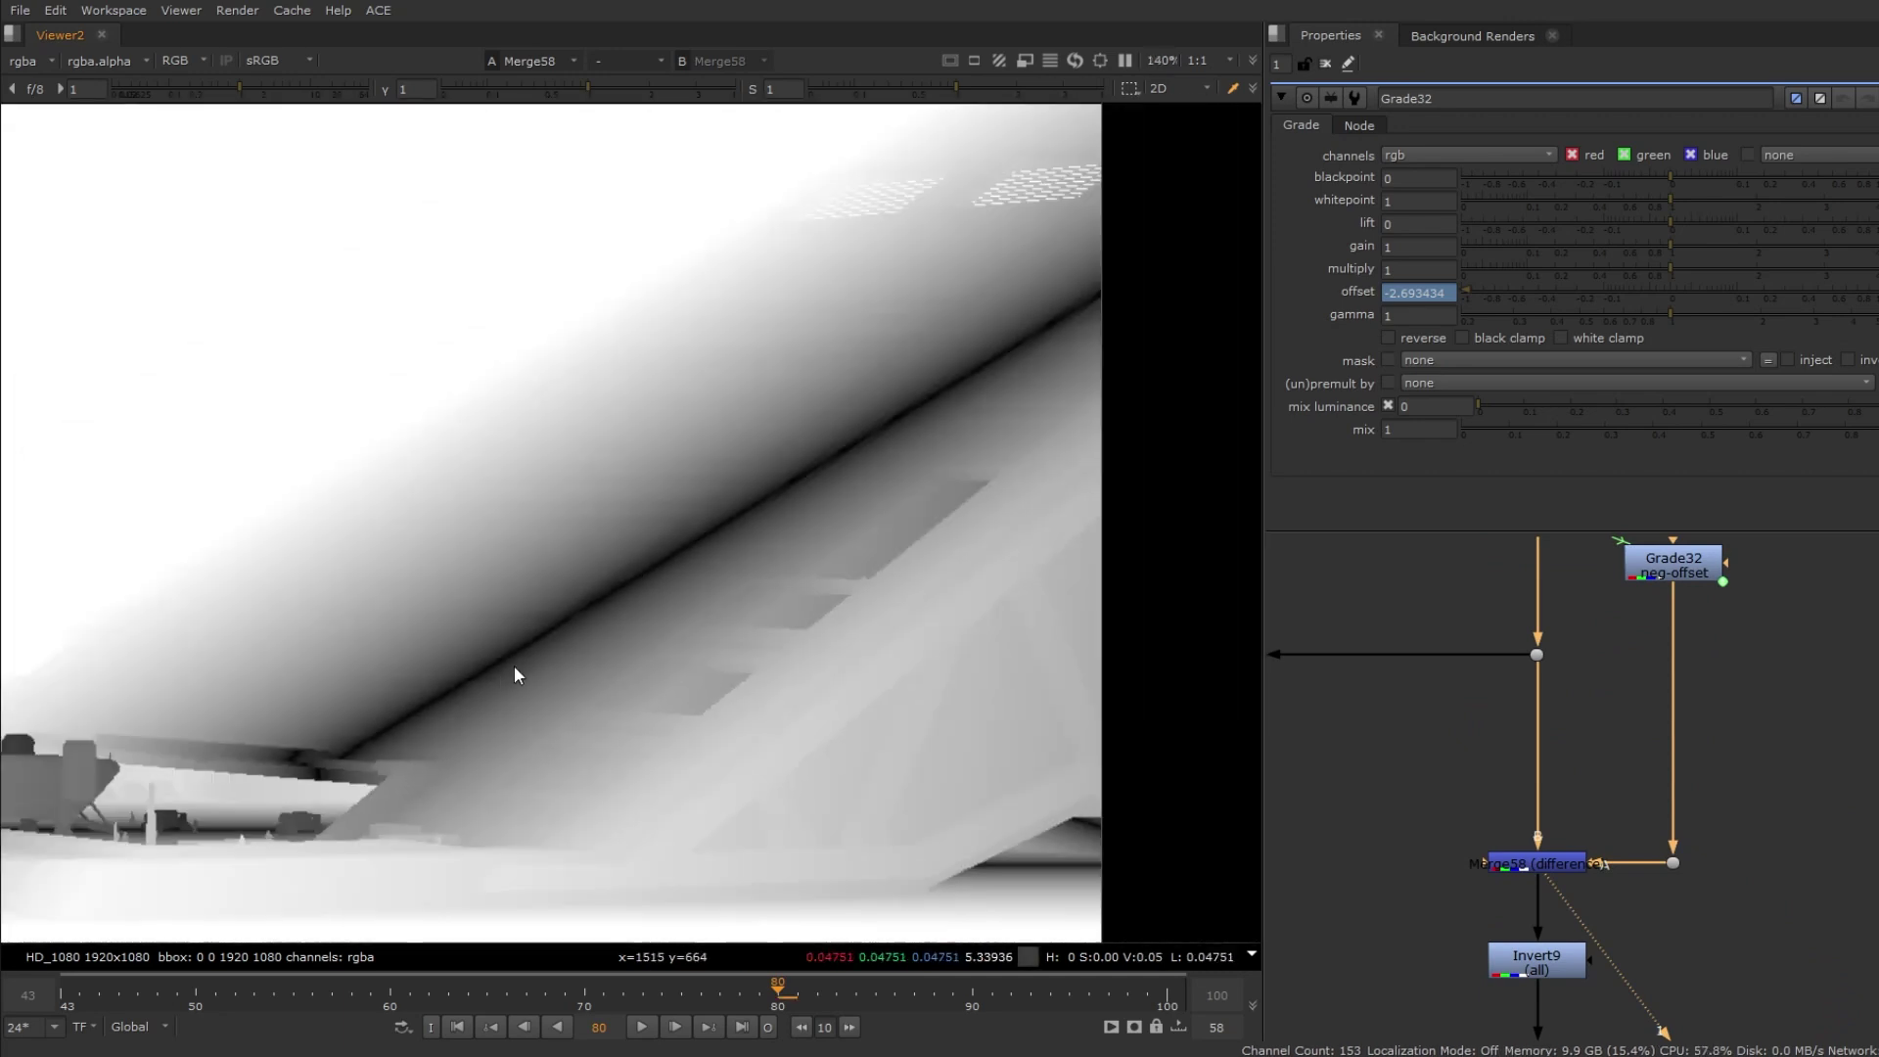
{"action": "middle_click_drag", "start_coordinate": [545, 749], "coordinate": [881, 715]}
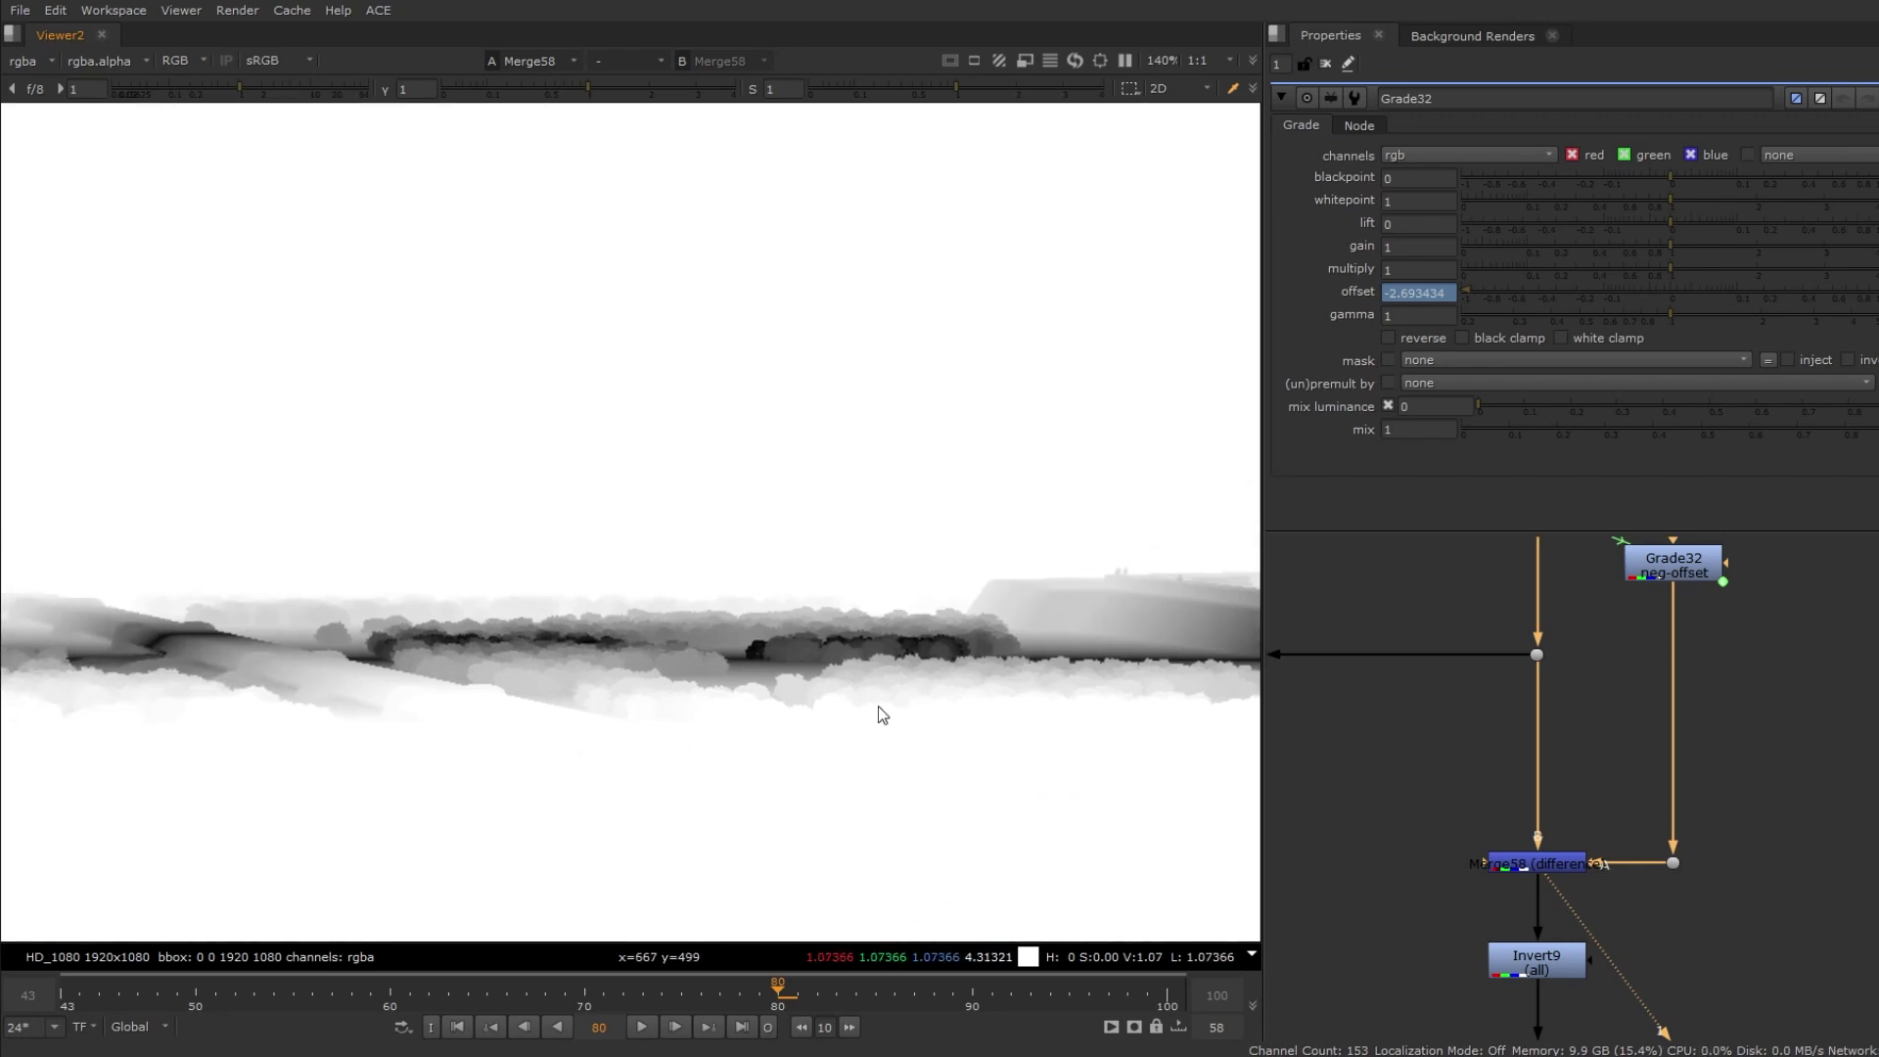
View the output of Invert9 with the whole frame fitted, and examine the line along the ground and ramp
{"action": "middle_click_drag", "start_coordinate": [1587, 877], "coordinate": [1639, 751]}
{"action": "left_click", "coordinate": [1567, 840]}
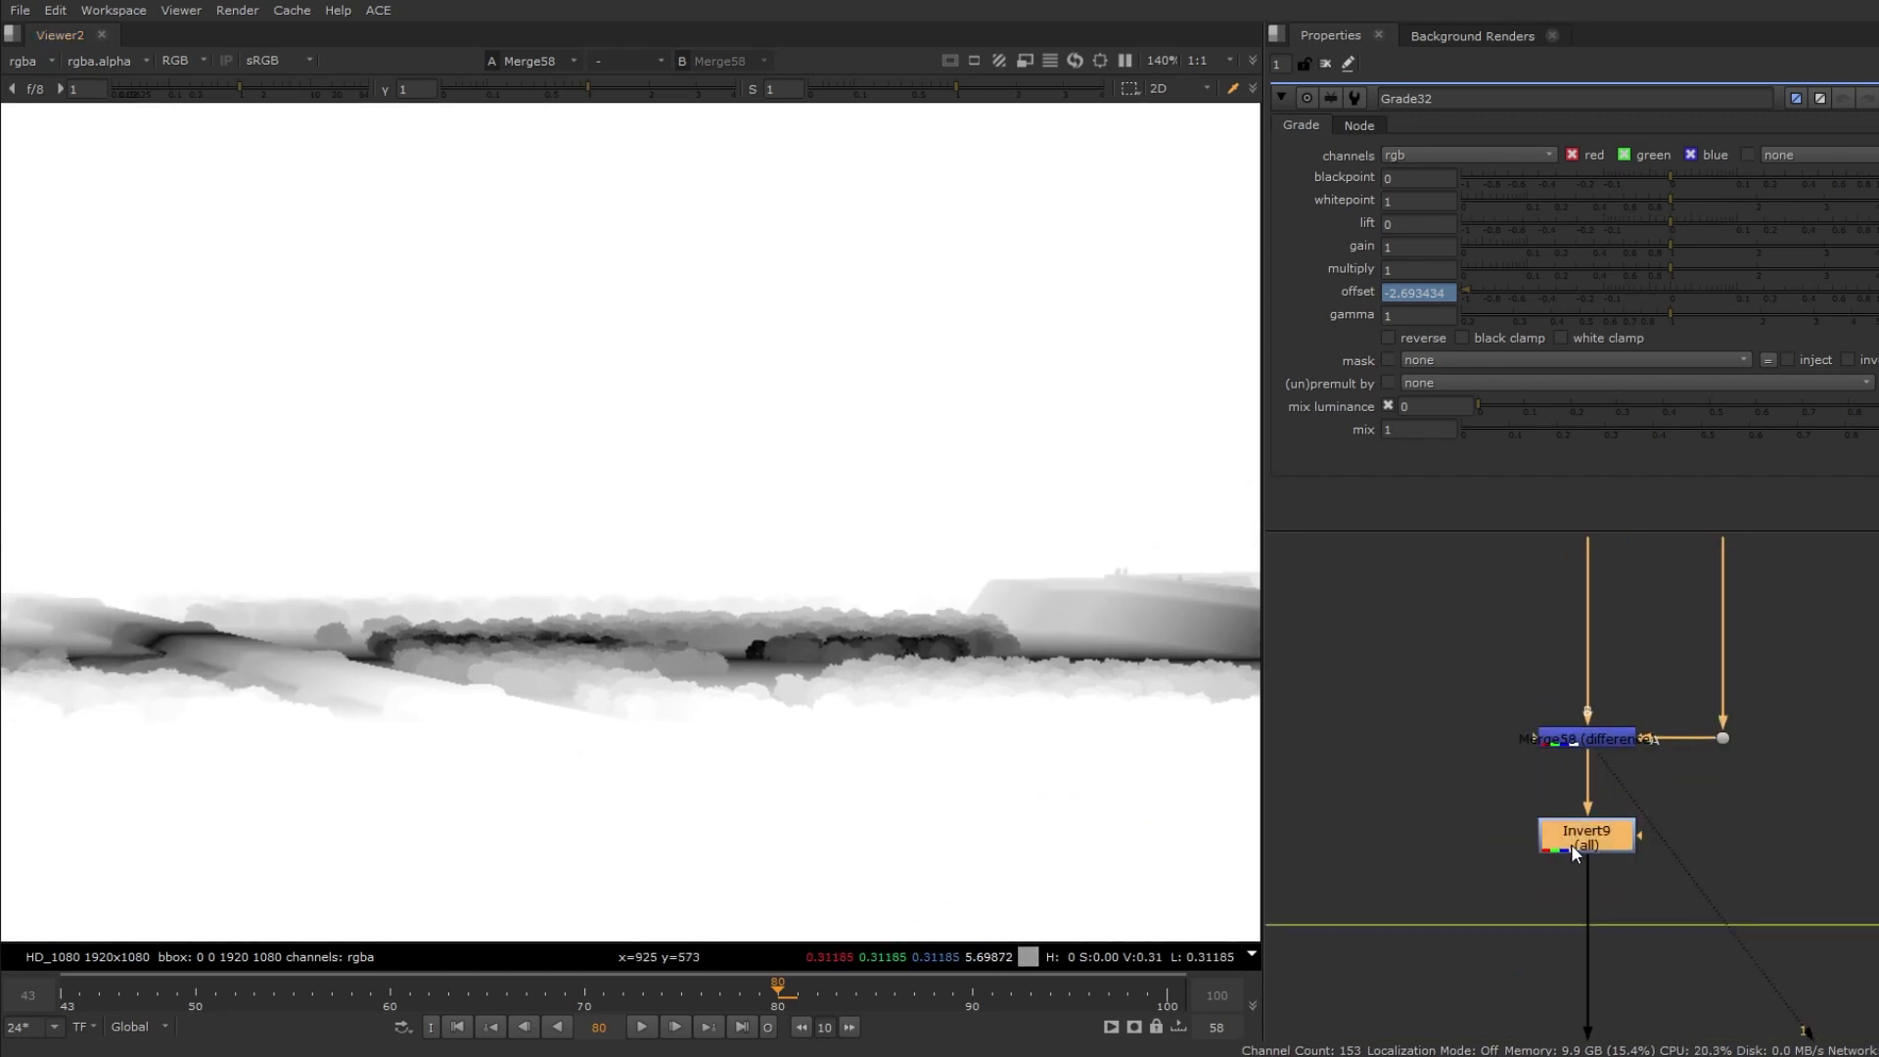
{"action": "key", "text": "1"}
{"action": "key", "text": "f"}
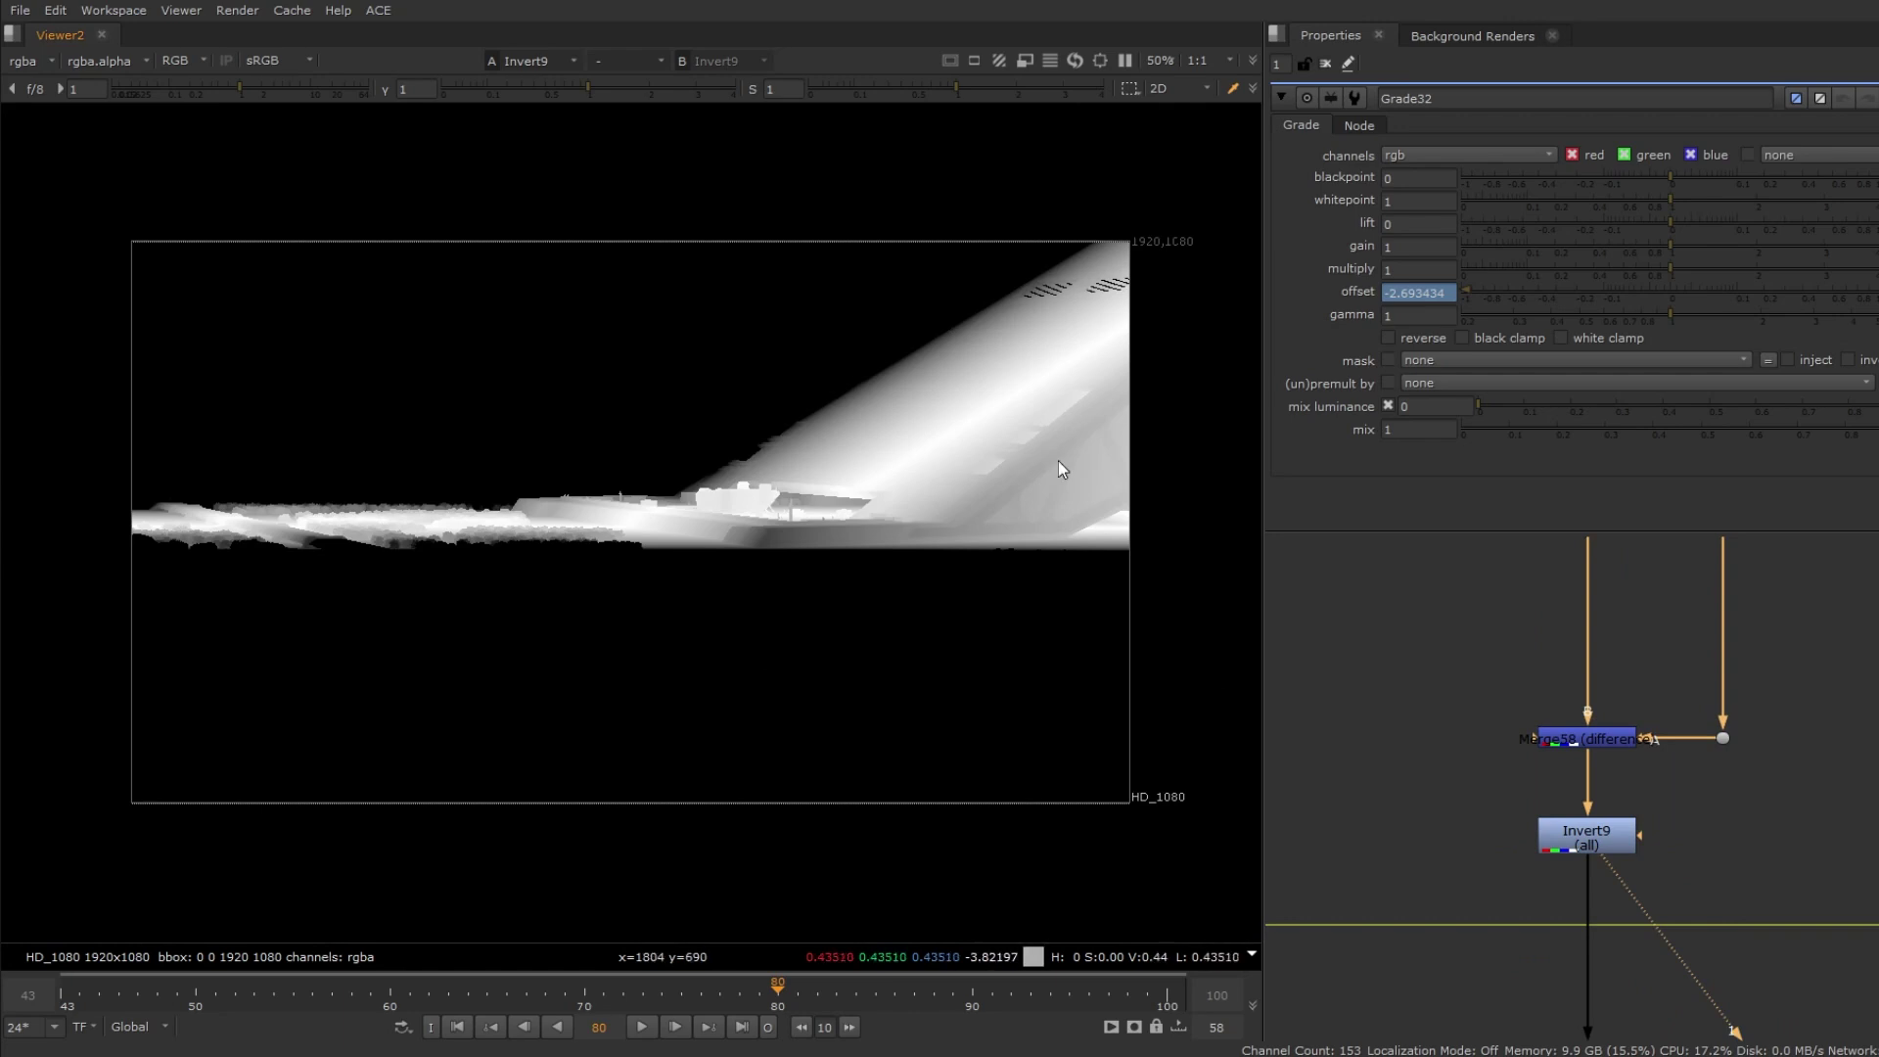
{"action": "left_click_drag", "start_coordinate": [103, 537], "coordinate": [1121, 149]}
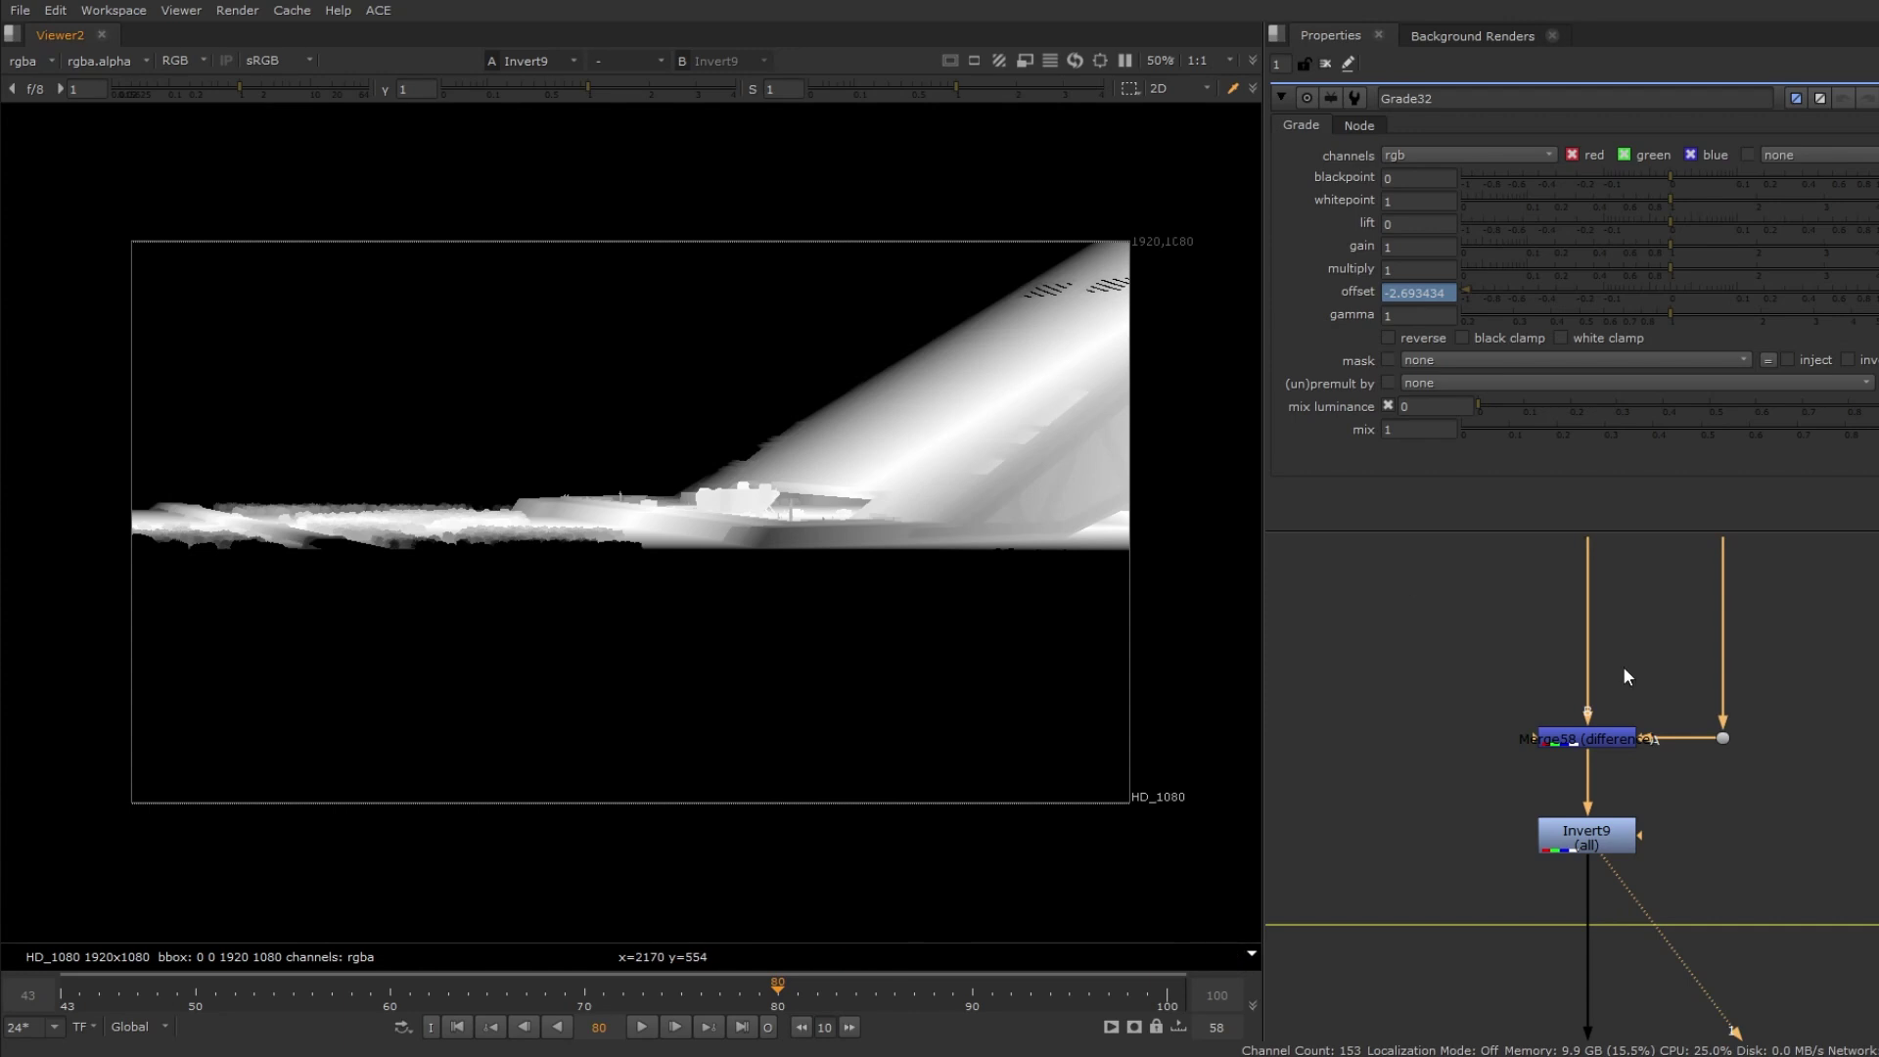
Trace the bright line in the Invert9 output along the ramp and across the ground, with the node graph below Invert9 in view
{"action": "scroll", "coordinate": [1625, 676], "scroll_direction": "down", "scroll_amount": 3}
{"action": "middle_click_drag", "start_coordinate": [1657, 947], "coordinate": [1418, 719]}
{"action": "middle_click_drag", "start_coordinate": [1684, 814], "coordinate": [1742, 837]}
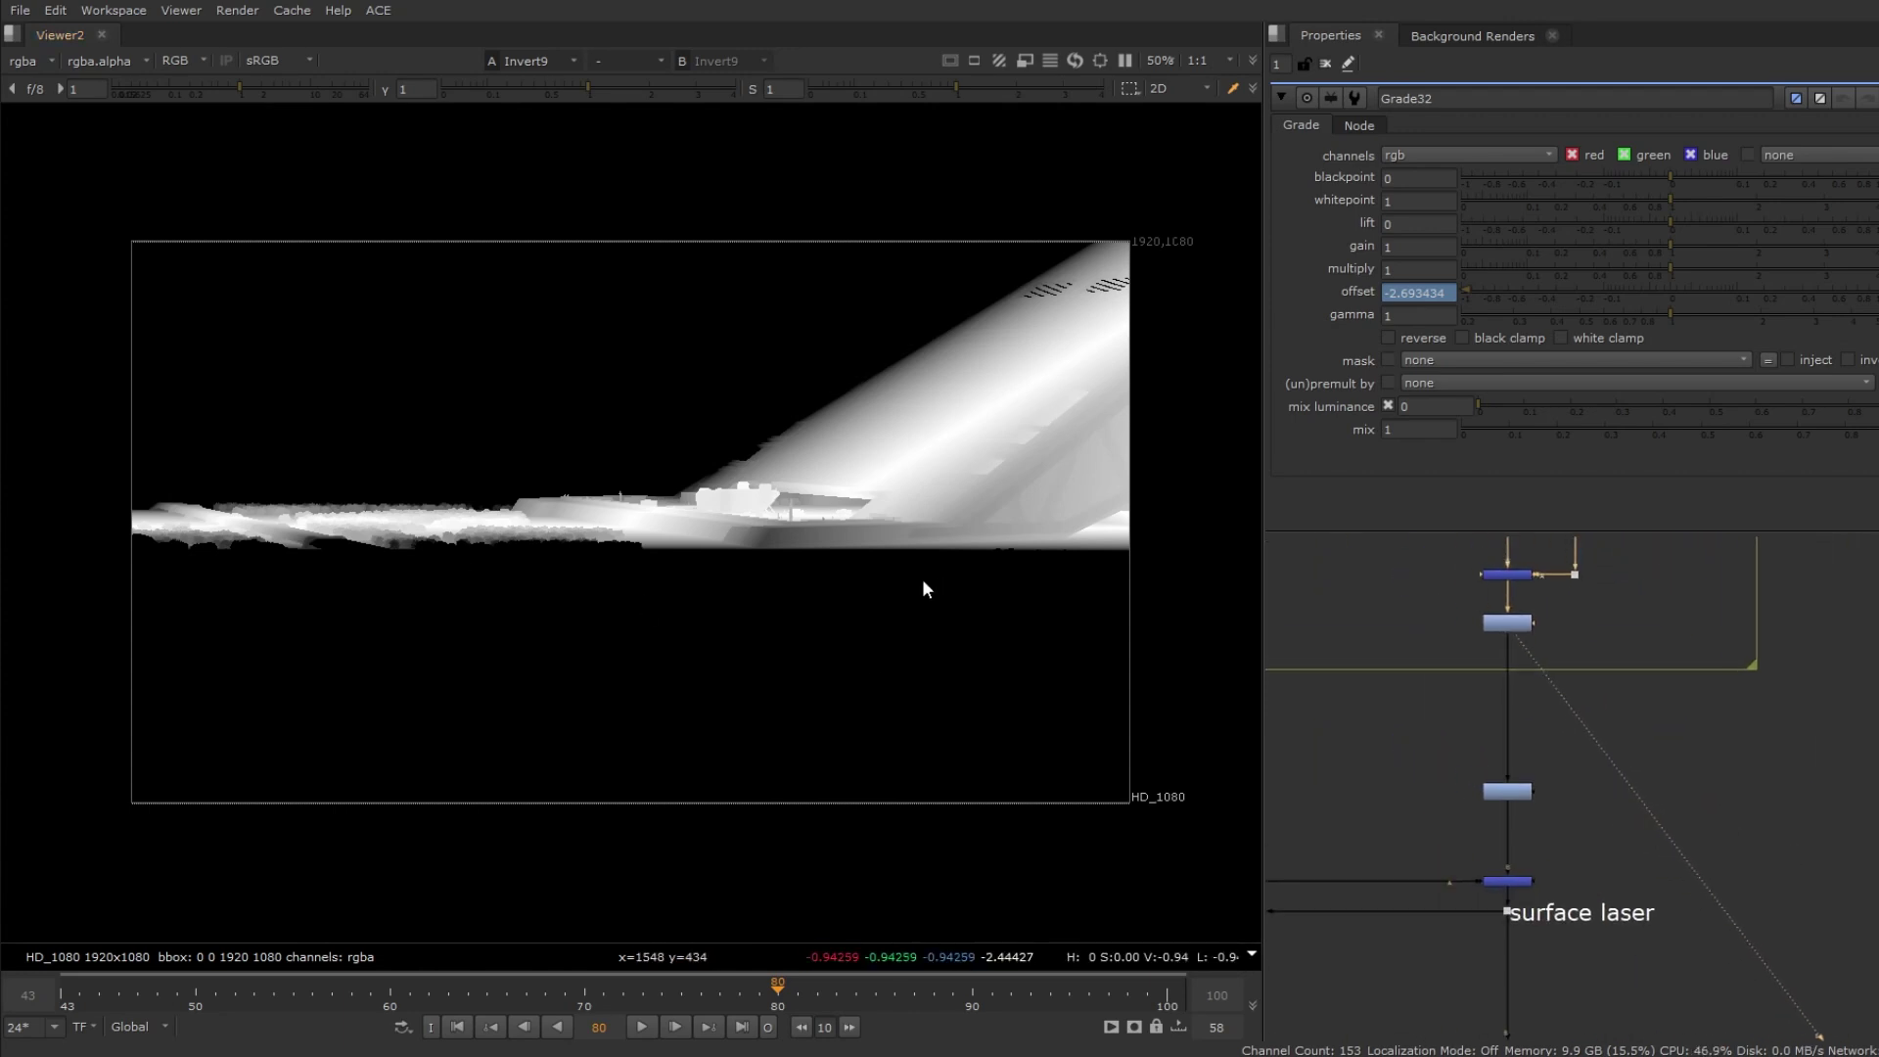
{"action": "left_click_drag", "start_coordinate": [1086, 351], "coordinate": [176, 534], "text": "ctrl+shift"}
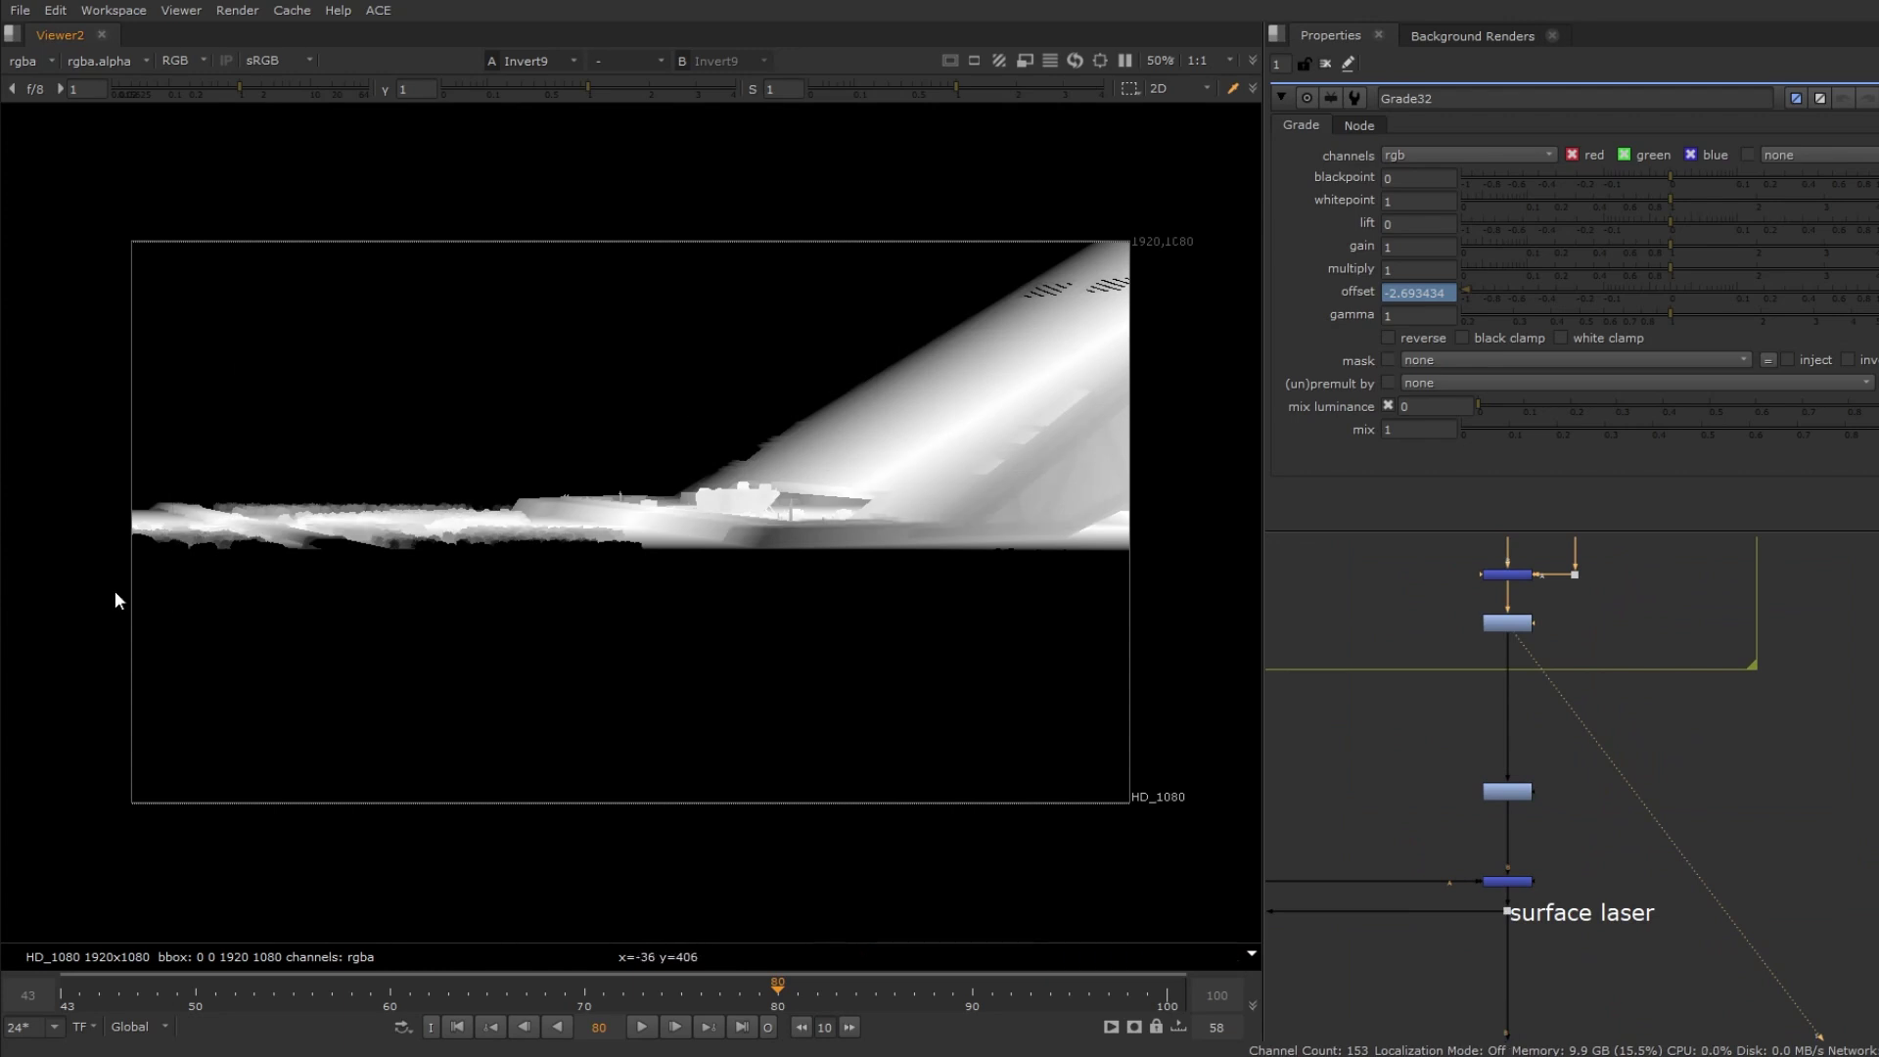
{"action": "left_click_drag", "start_coordinate": [124, 525], "coordinate": [640, 545], "text": "ctrl+shift"}
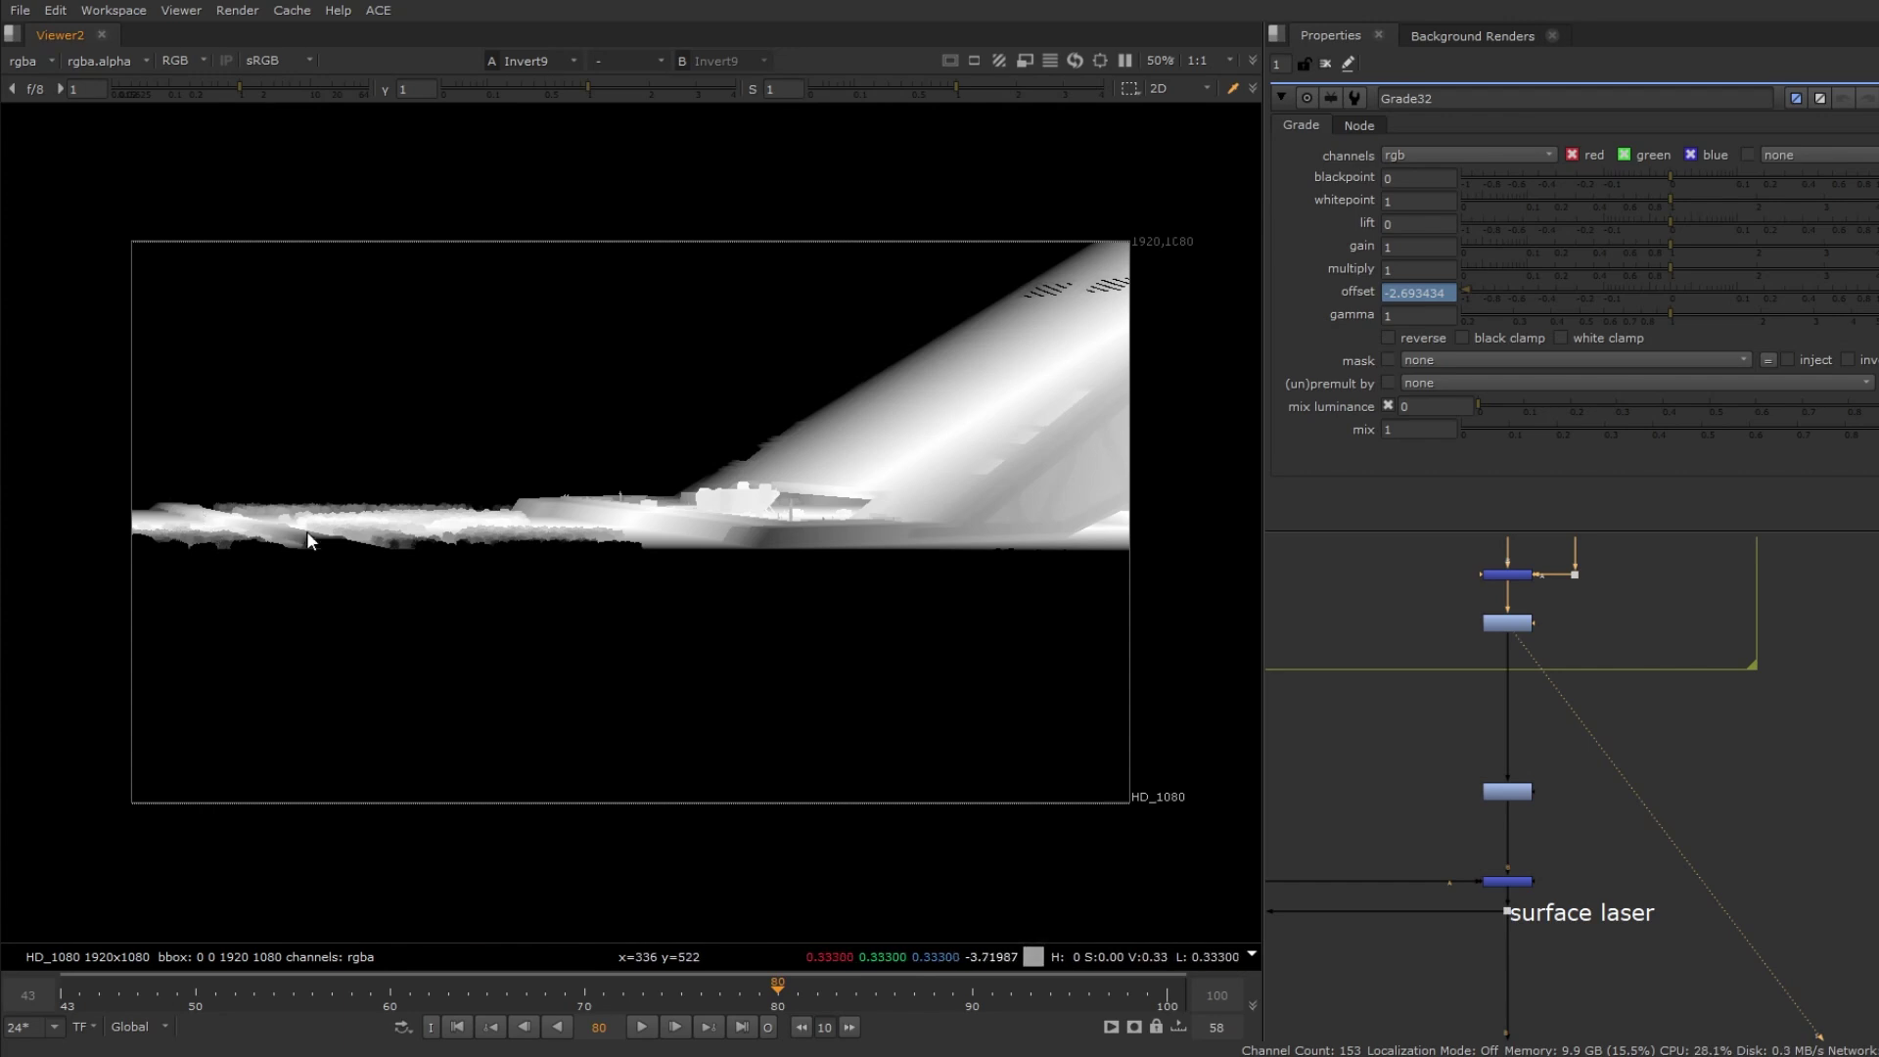
View the Grade33 output and examine the isolated laser line on the ramp and along the ground
{"action": "scroll", "coordinate": [1513, 834], "scroll_direction": "up", "scroll_amount": 3}
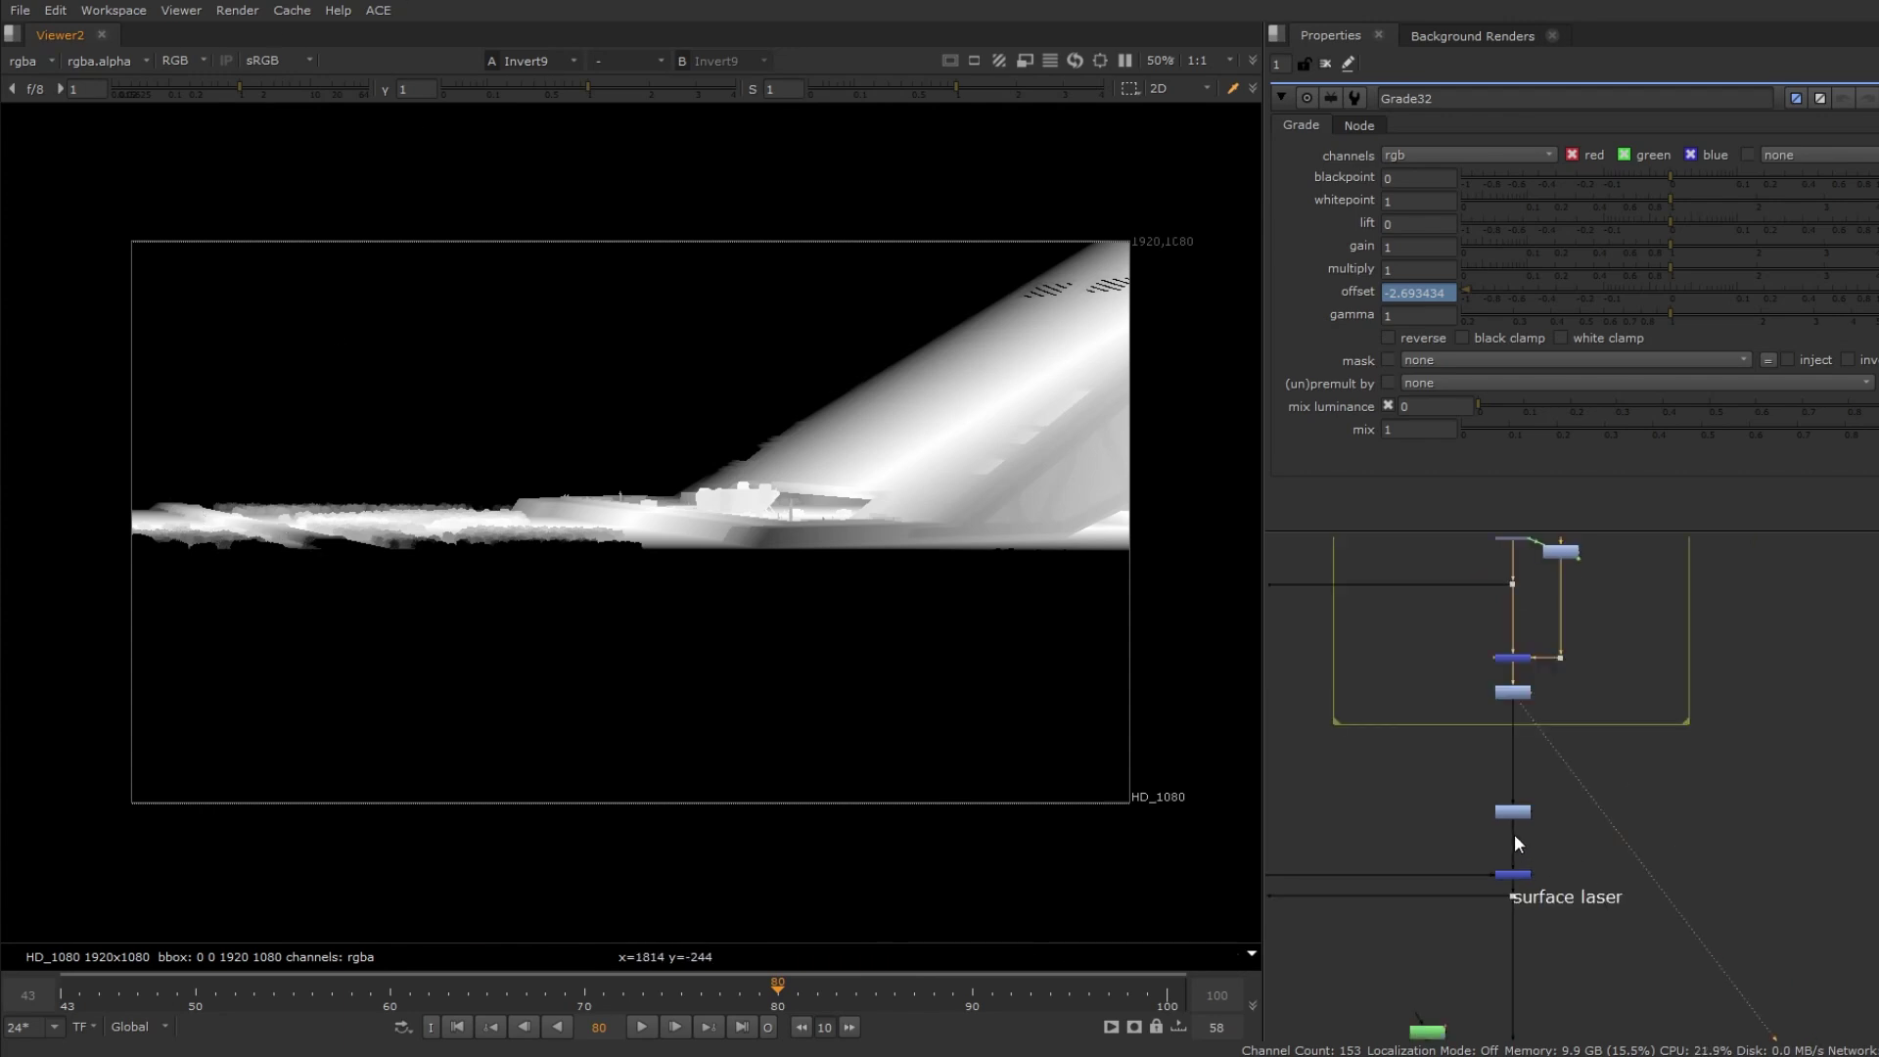
{"action": "left_click", "coordinate": [1523, 801]}
{"action": "key", "text": "1"}
{"action": "left_click", "coordinate": [1752, 891]}
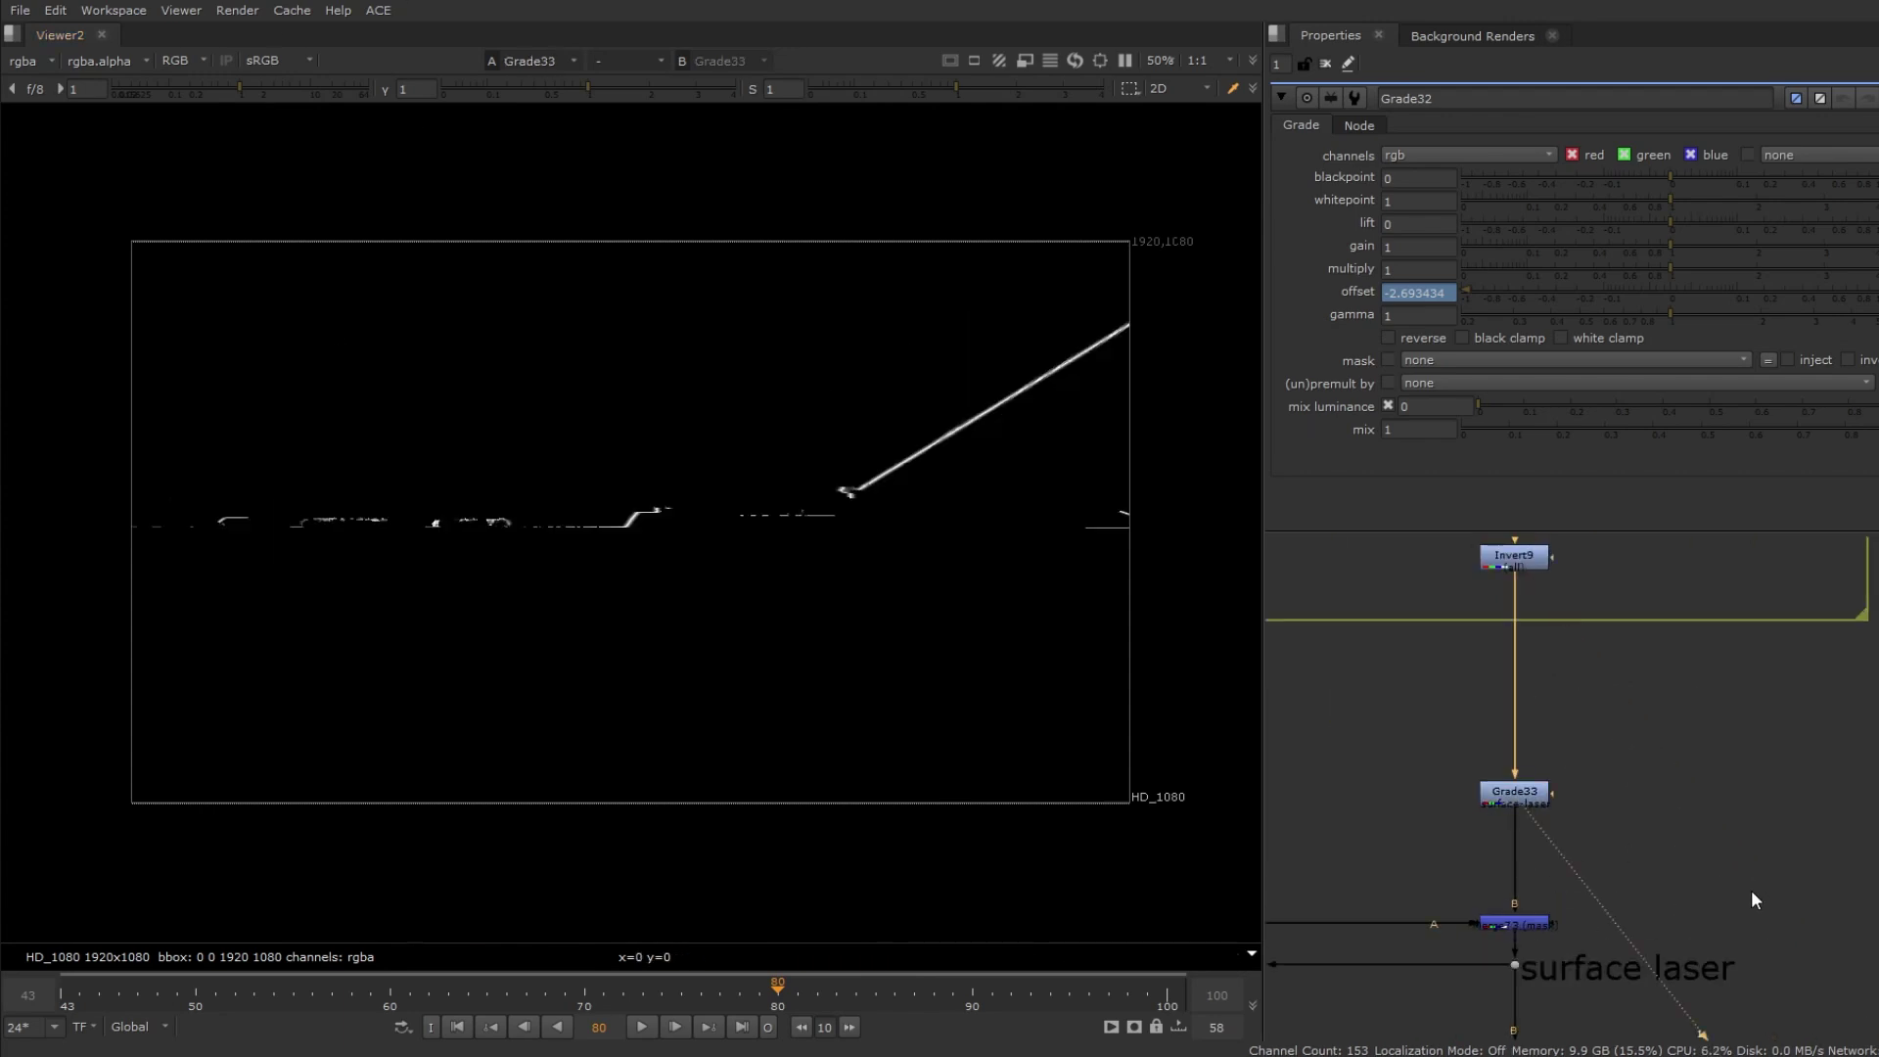
{"action": "left_click_drag", "start_coordinate": [8, 353], "coordinate": [959, 531]}
{"action": "scroll", "coordinate": [1053, 375], "scroll_direction": "up", "scroll_amount": 7}
{"action": "scroll", "coordinate": [945, 416], "scroll_direction": "down", "scroll_amount": 5}
{"action": "scroll", "coordinate": [899, 425], "scroll_direction": "down", "scroll_amount": 2}
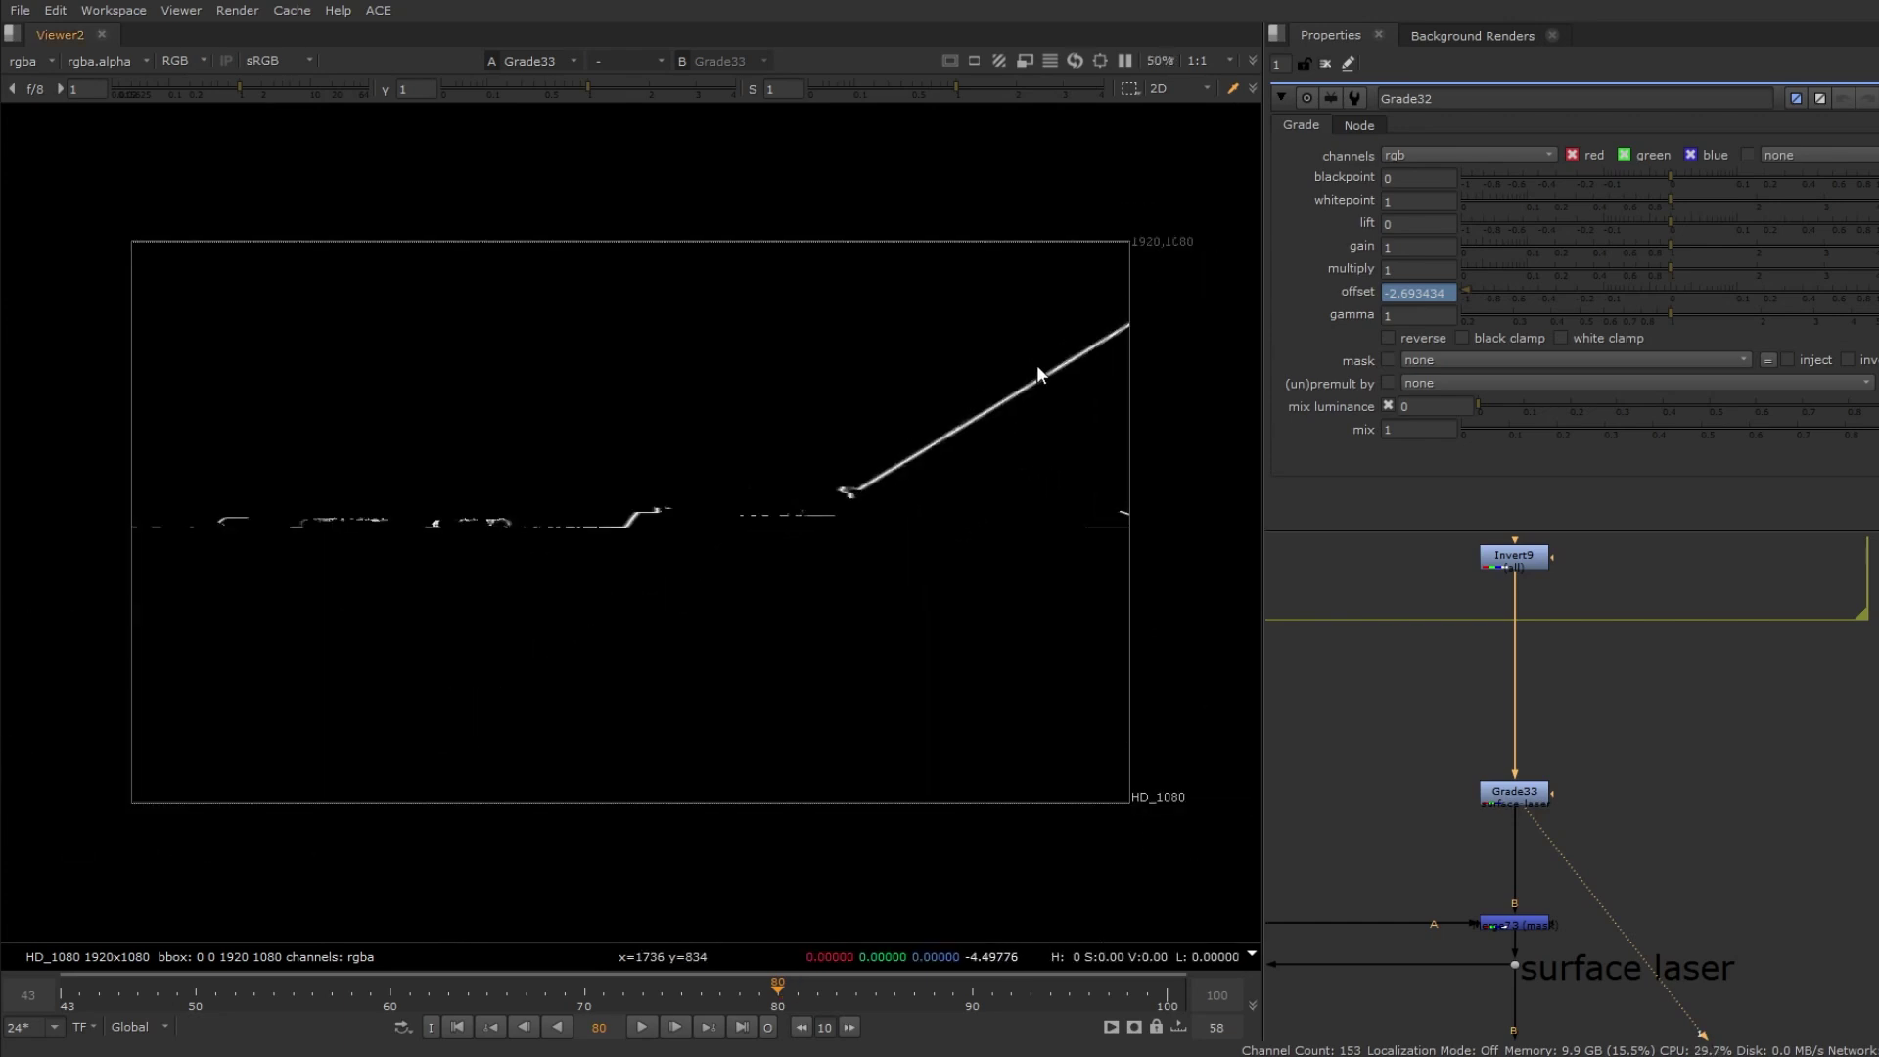
Try a Grade31 offset of 0.67 to move the laser line through the scene, and undo the change
{"action": "middle_click_drag", "start_coordinate": [1630, 718], "coordinate": [1651, 775]}
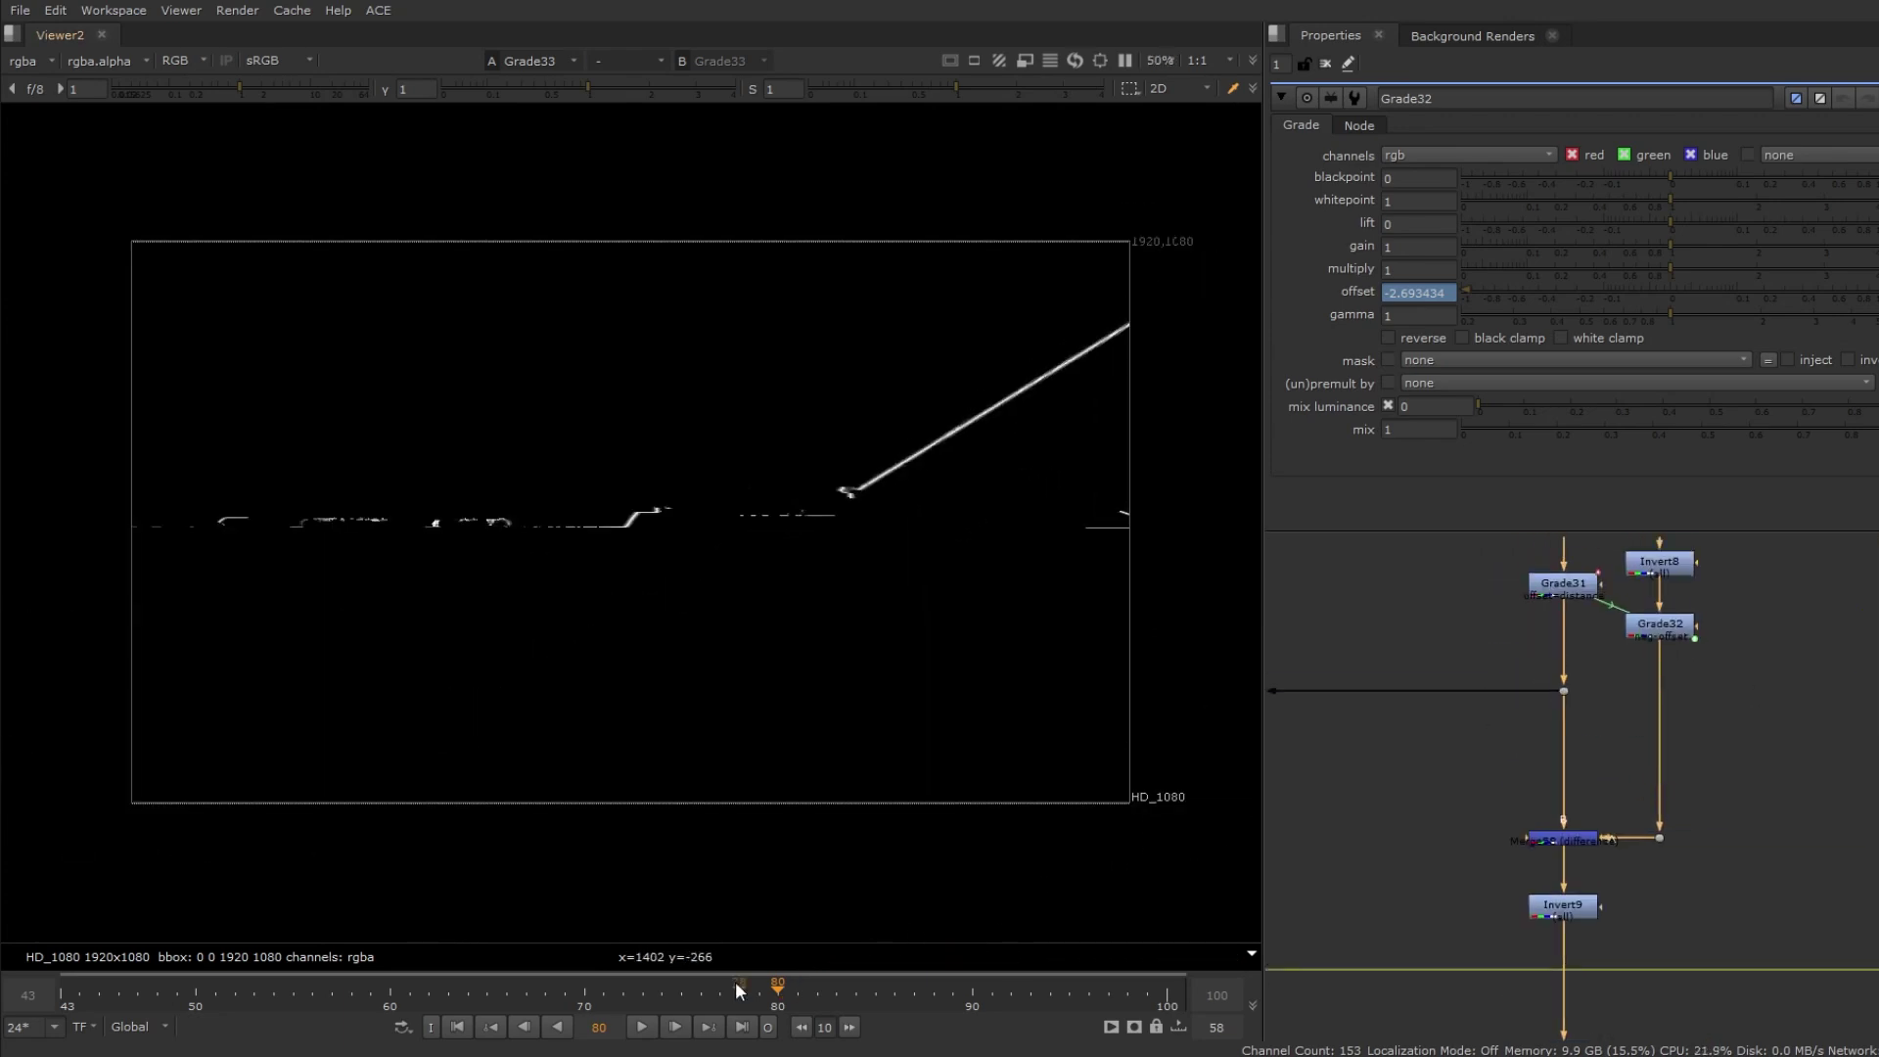
{"action": "left_click", "coordinate": [1550, 577]}
{"action": "mouse_move", "coordinate": [1869, 299]}
{"action": "left_mouse_down"}
{"action": "mouse_move", "coordinate": [1766, 293]}
{"action": "mouse_move", "coordinate": [1878, 297]}
{"action": "mouse_move", "coordinate": [1824, 276]}
{"action": "mouse_move", "coordinate": [1877, 294]}
{"action": "mouse_move", "coordinate": [1846, 282]}
{"action": "left_mouse_up"}
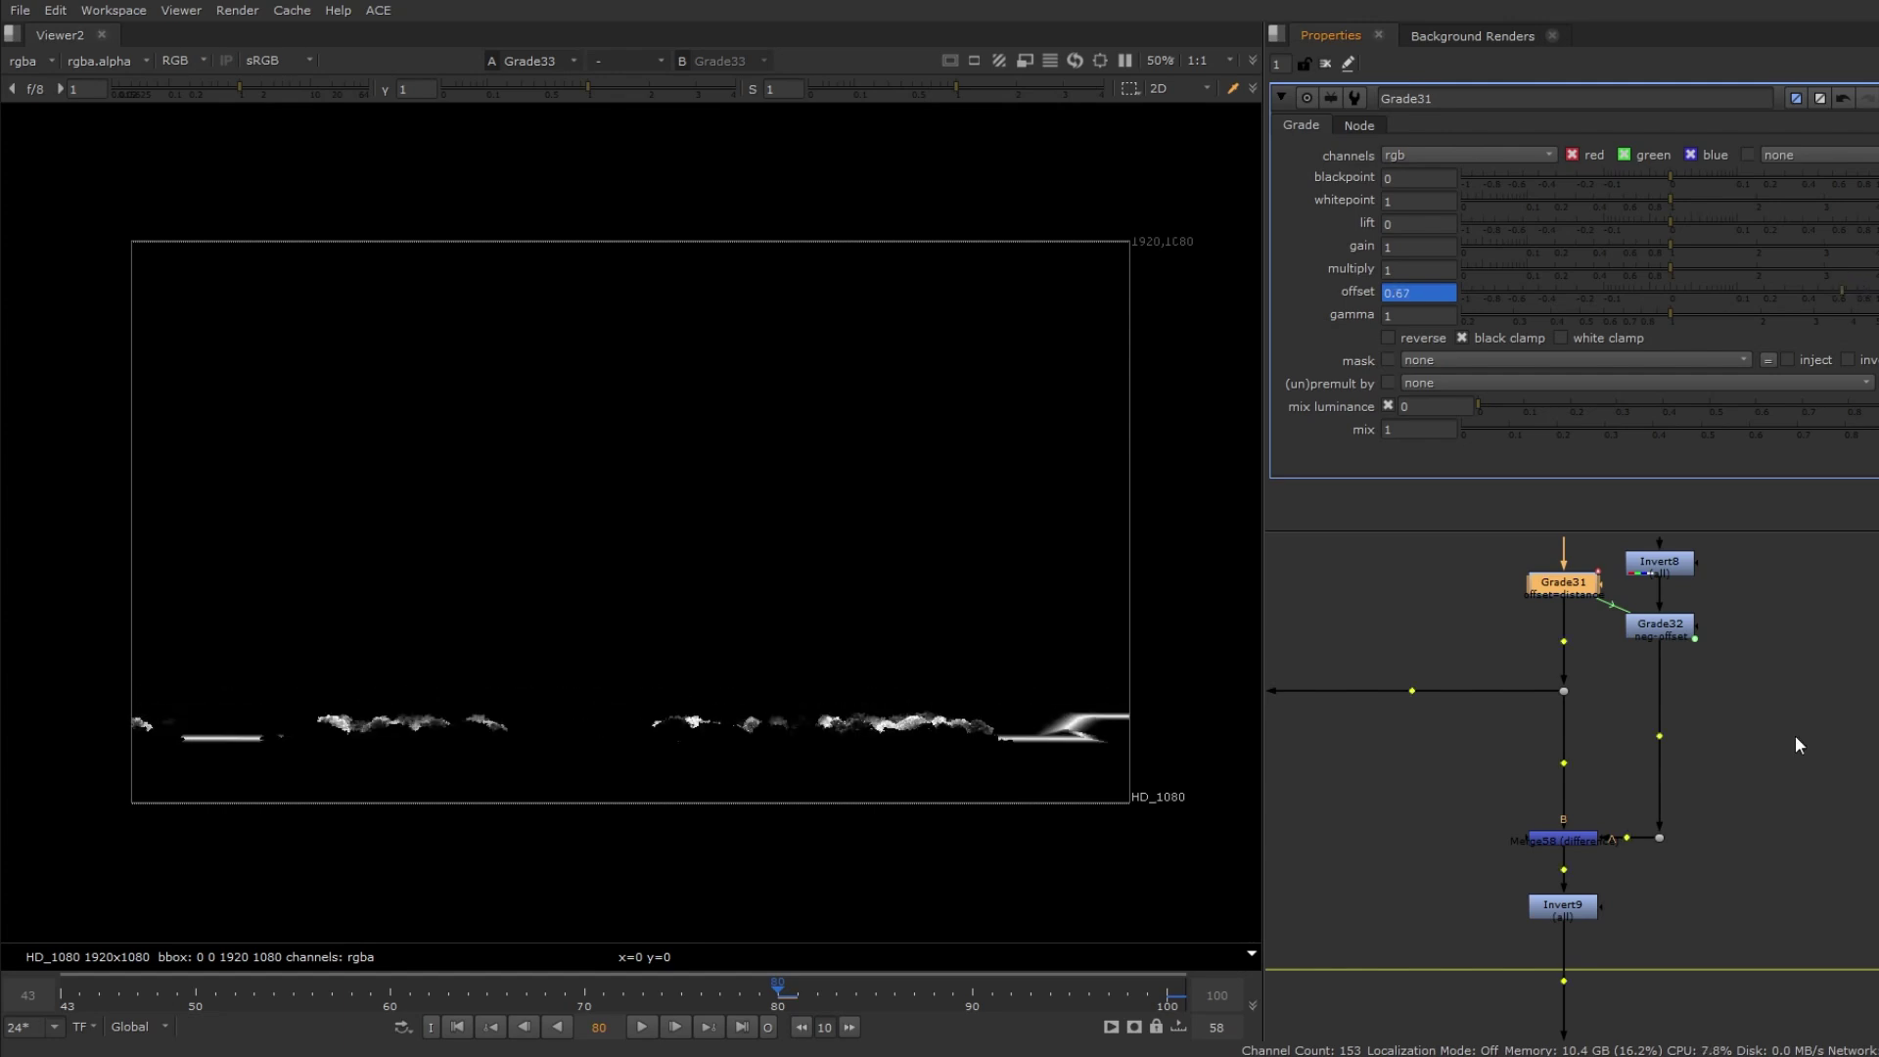
{"action": "key", "text": "ctrl+z"}
View the Merge116 output, where the camera-projected Roto5 shape limits the extent of the surface laser
{"action": "scroll", "coordinate": [1795, 736], "scroll_direction": "down", "scroll_amount": 3}
{"action": "middle_click_drag", "start_coordinate": [1791, 900], "coordinate": [1821, 738]}
{"action": "middle_click_drag", "start_coordinate": [1623, 840], "coordinate": [1560, 666]}
{"action": "scroll", "coordinate": [1811, 749], "scroll_direction": "up", "scroll_amount": 4}
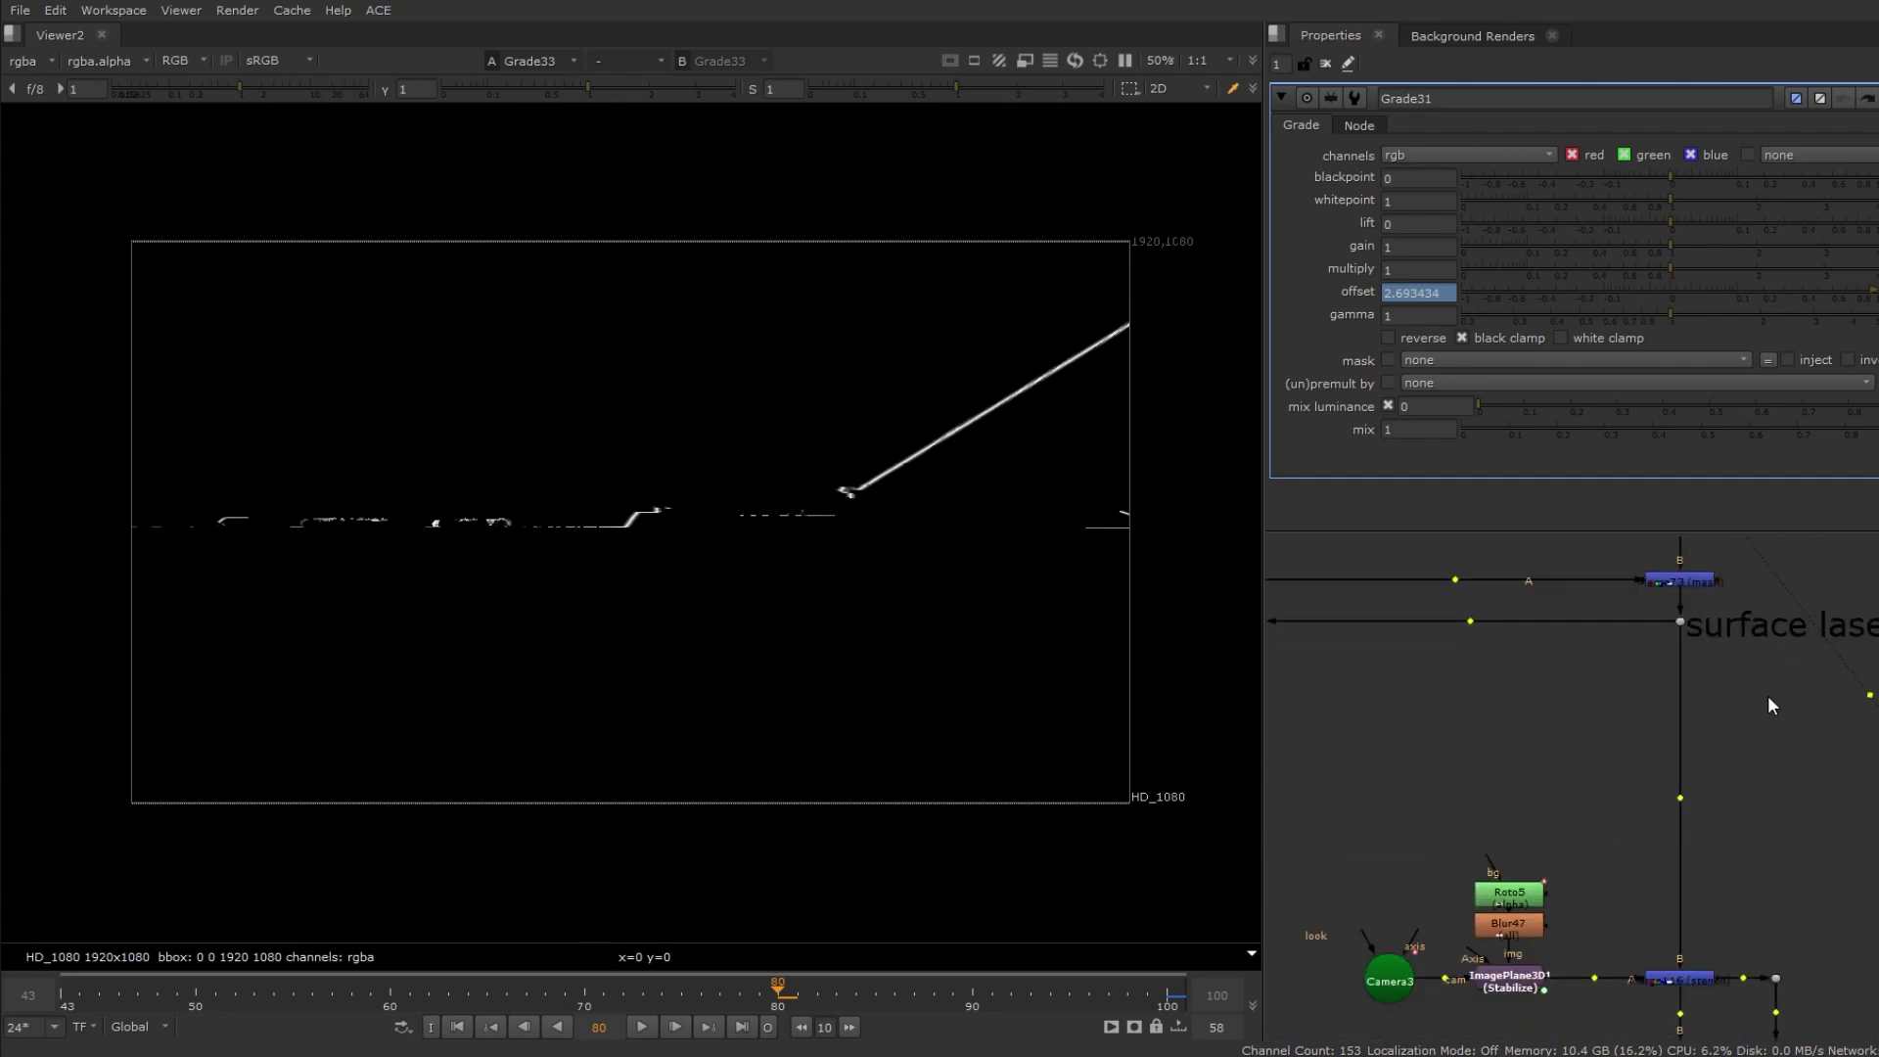
{"action": "scroll", "coordinate": [1767, 695], "scroll_direction": "down", "scroll_amount": 4}
{"action": "middle_click_drag", "start_coordinate": [1785, 702], "coordinate": [1557, 729]}
{"action": "scroll", "coordinate": [1561, 627], "scroll_direction": "up", "scroll_amount": 4}
{"action": "middle_click_drag", "start_coordinate": [1421, 838], "coordinate": [1726, 828]}
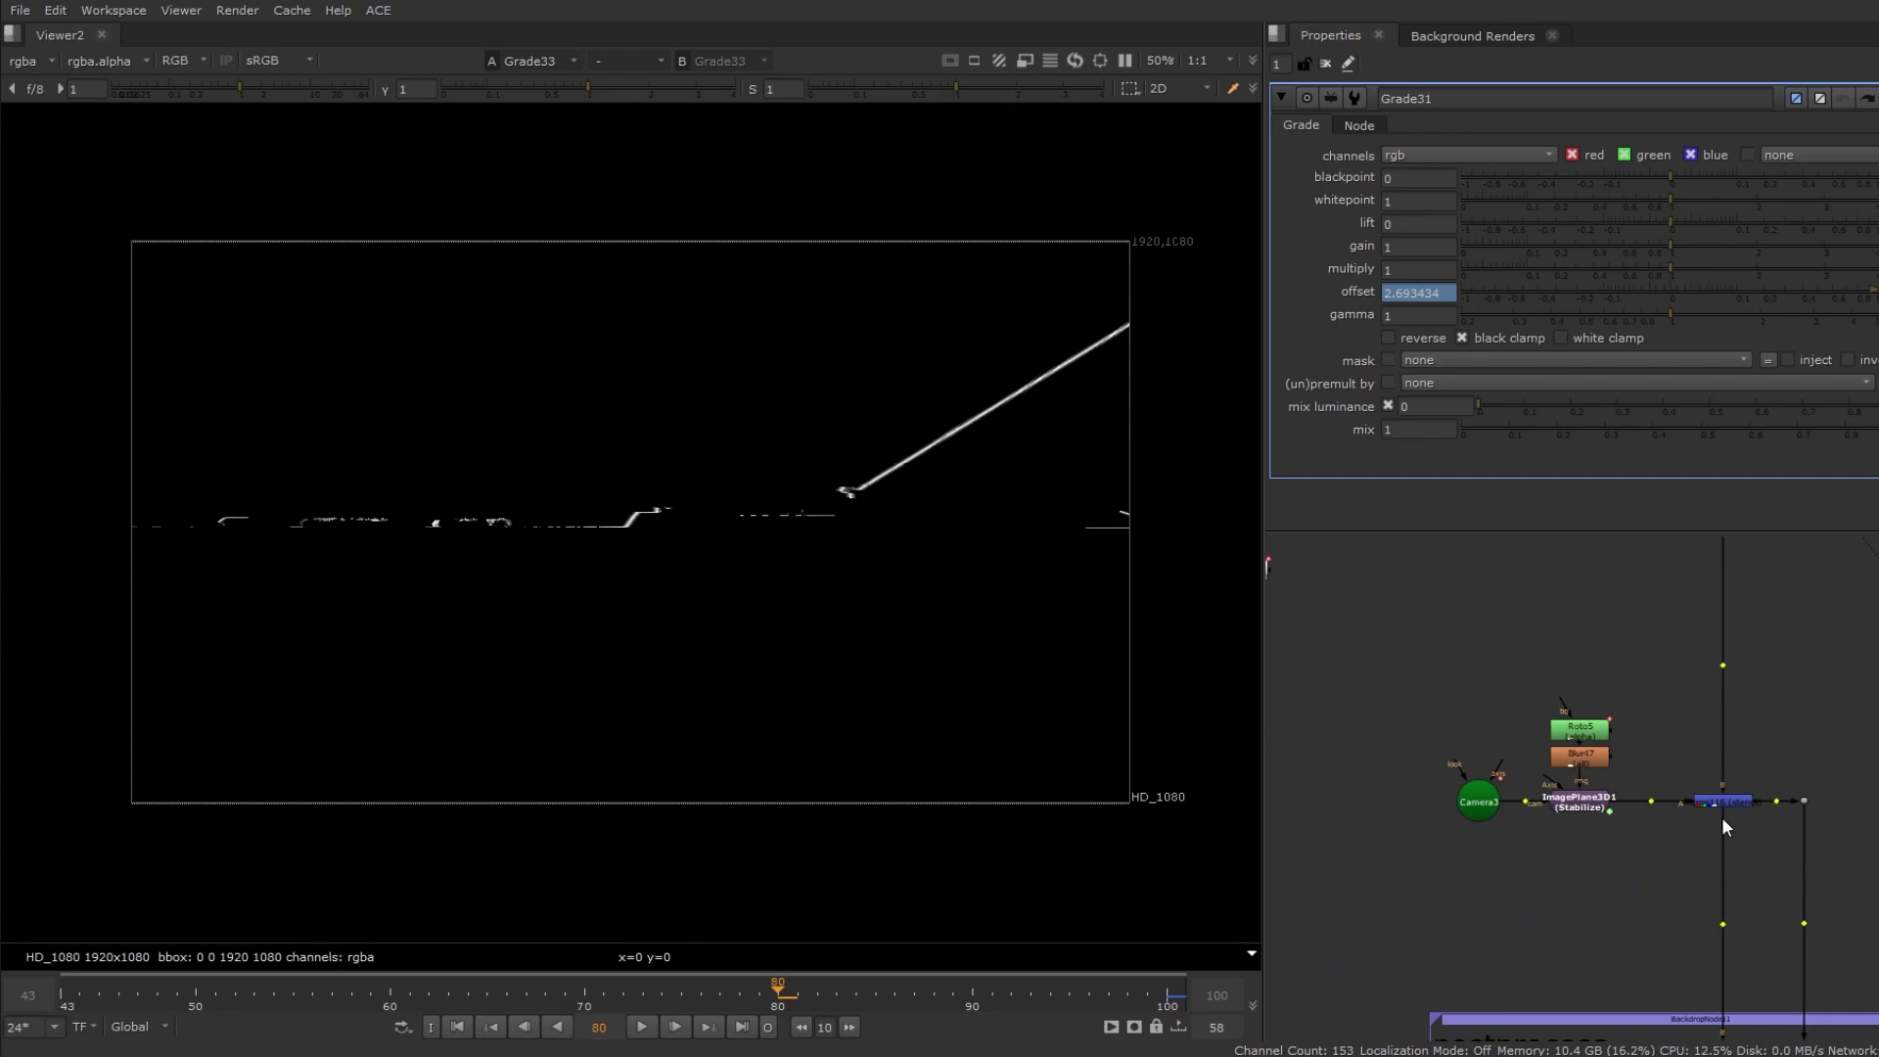
{"action": "left_click", "coordinate": [1738, 800]}
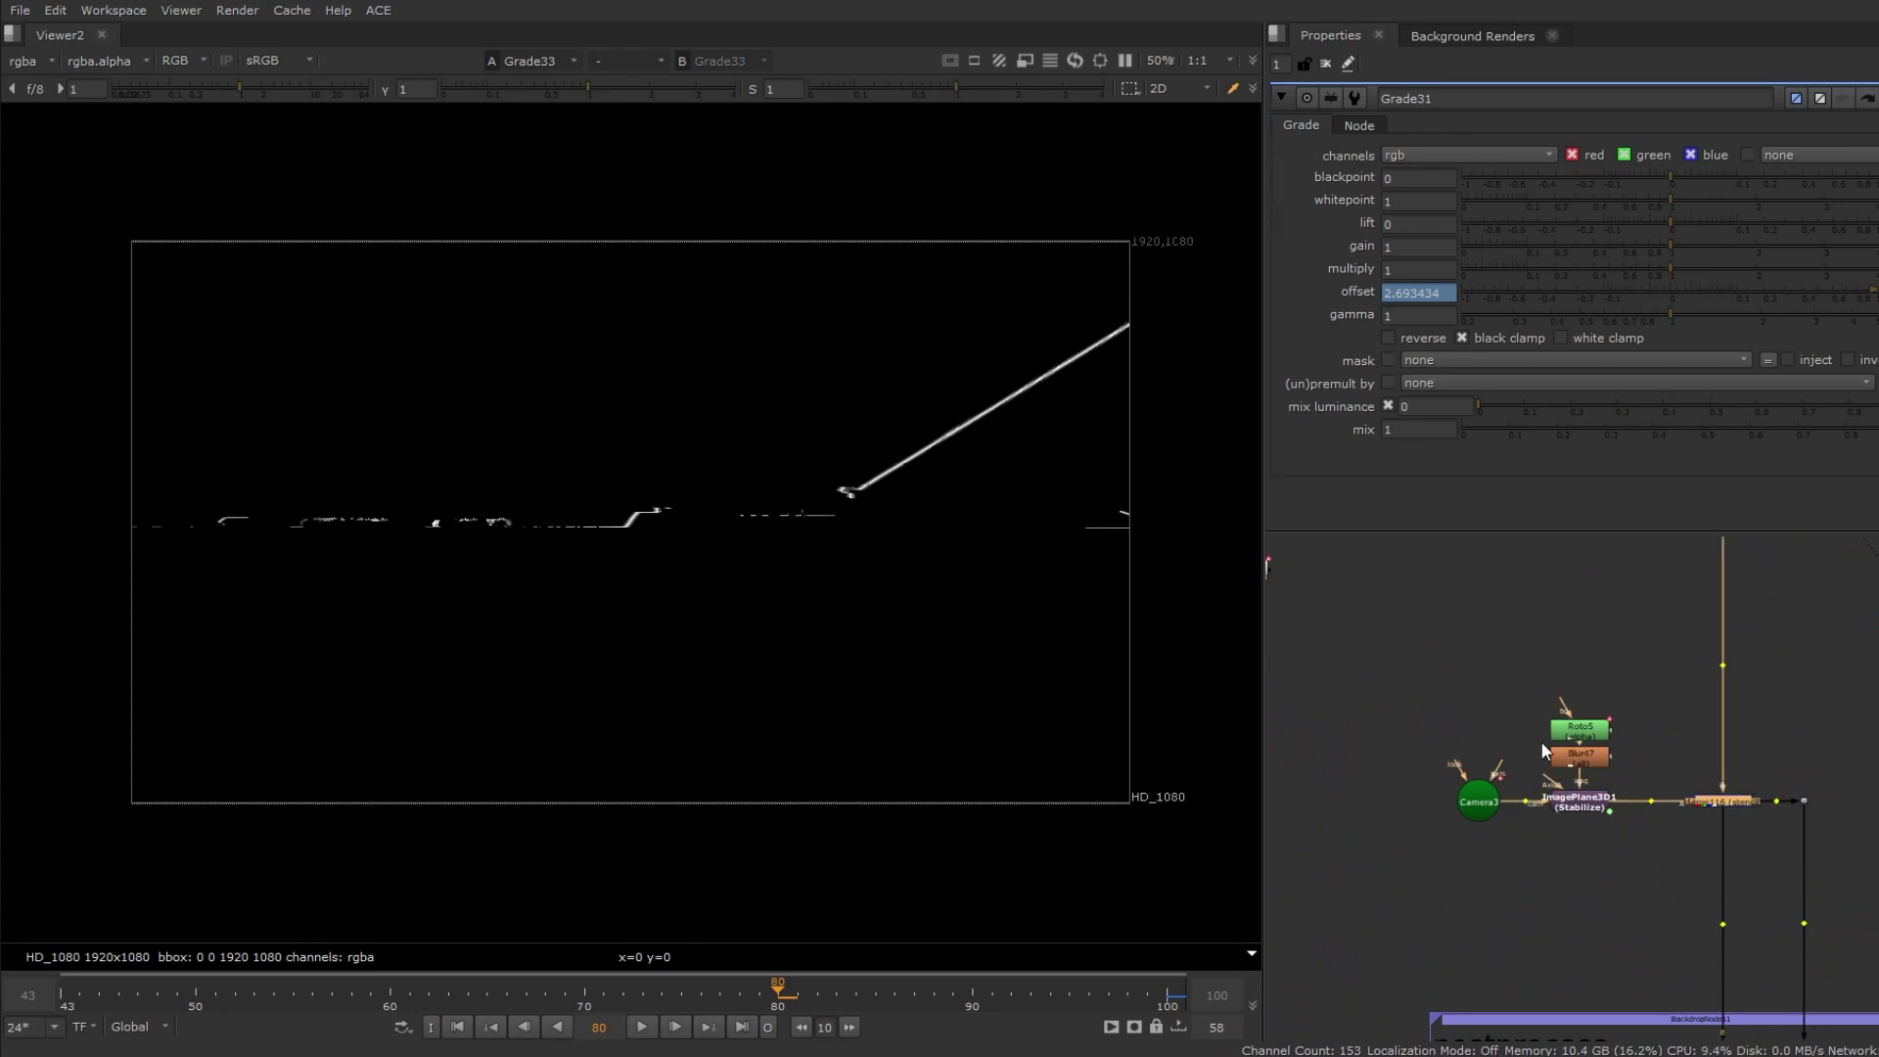
{"action": "key", "text": "1"}
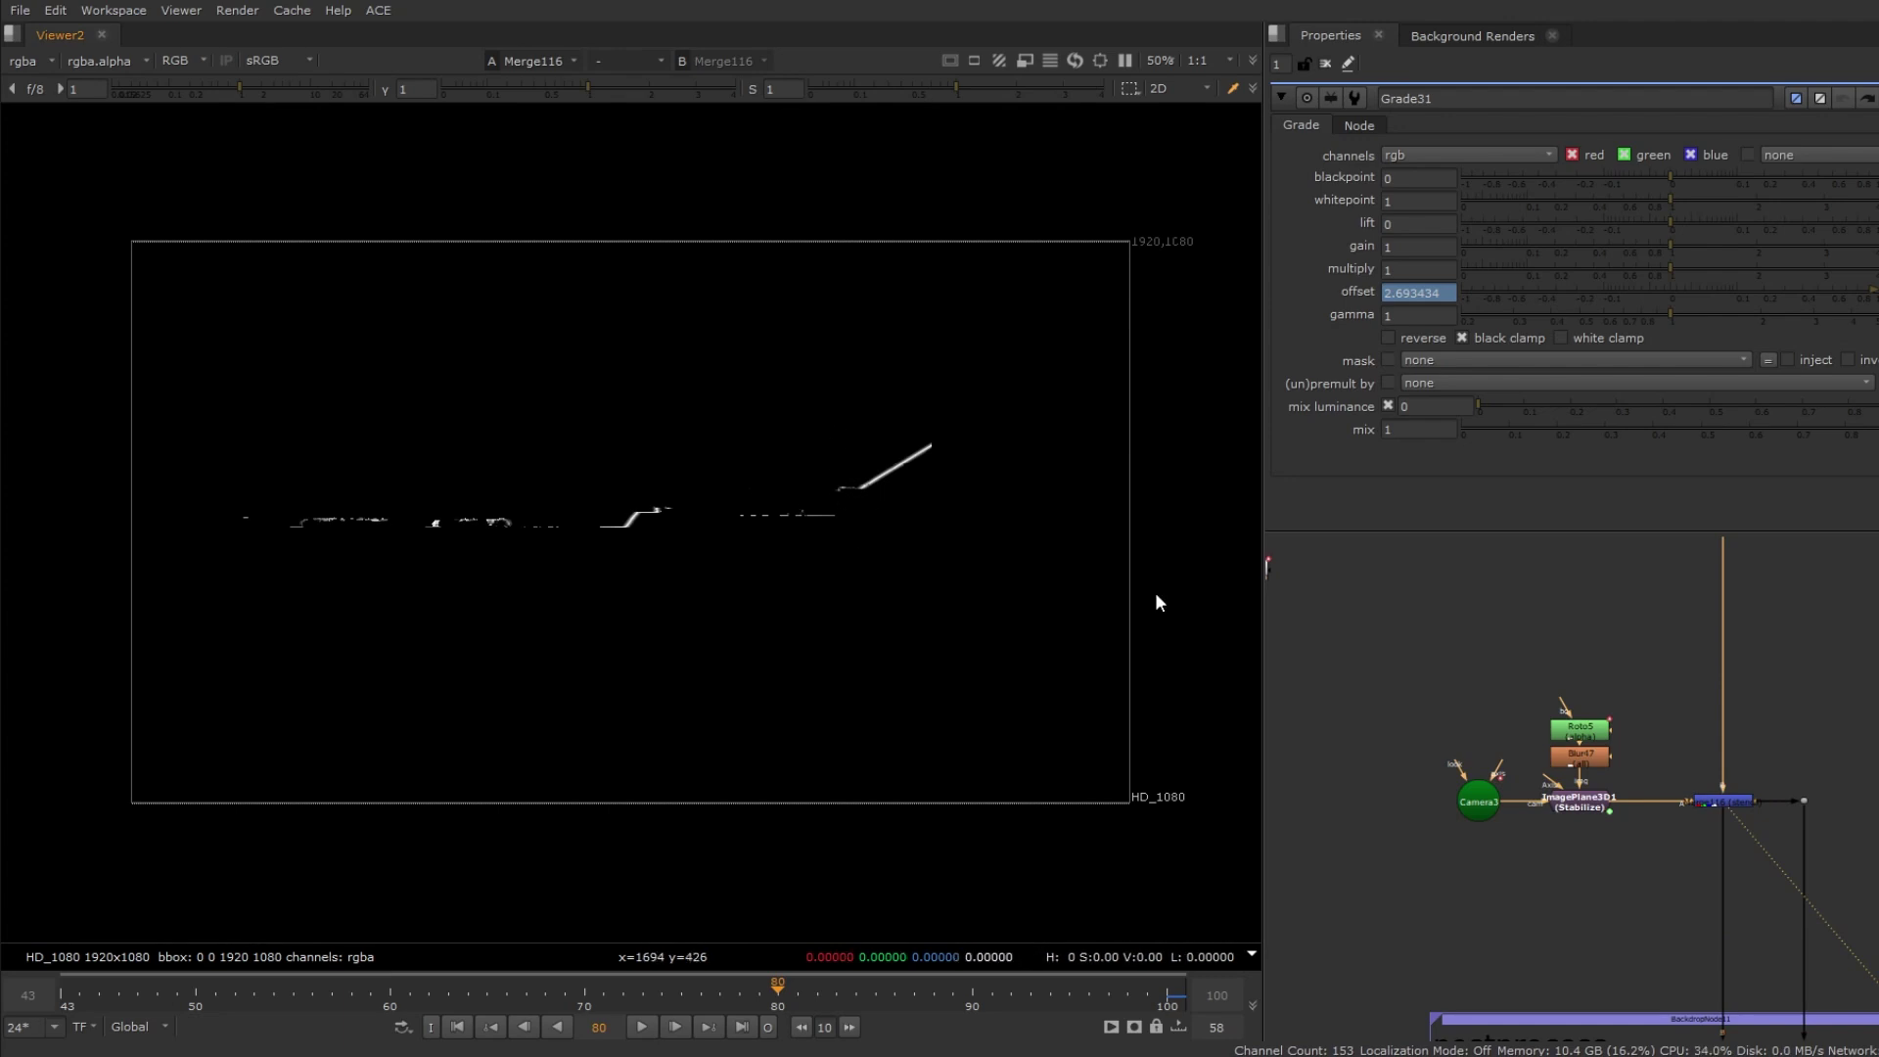
View the Merge62 composite and examine the laser glow on the ramp up close
{"action": "scroll", "coordinate": [1818, 762], "scroll_direction": "down", "scroll_amount": 4}
{"action": "middle_click_drag", "start_coordinate": [1878, 992], "coordinate": [1617, 760]}
{"action": "left_click_drag", "start_coordinate": [1634, 859], "coordinate": [1531, 906]}
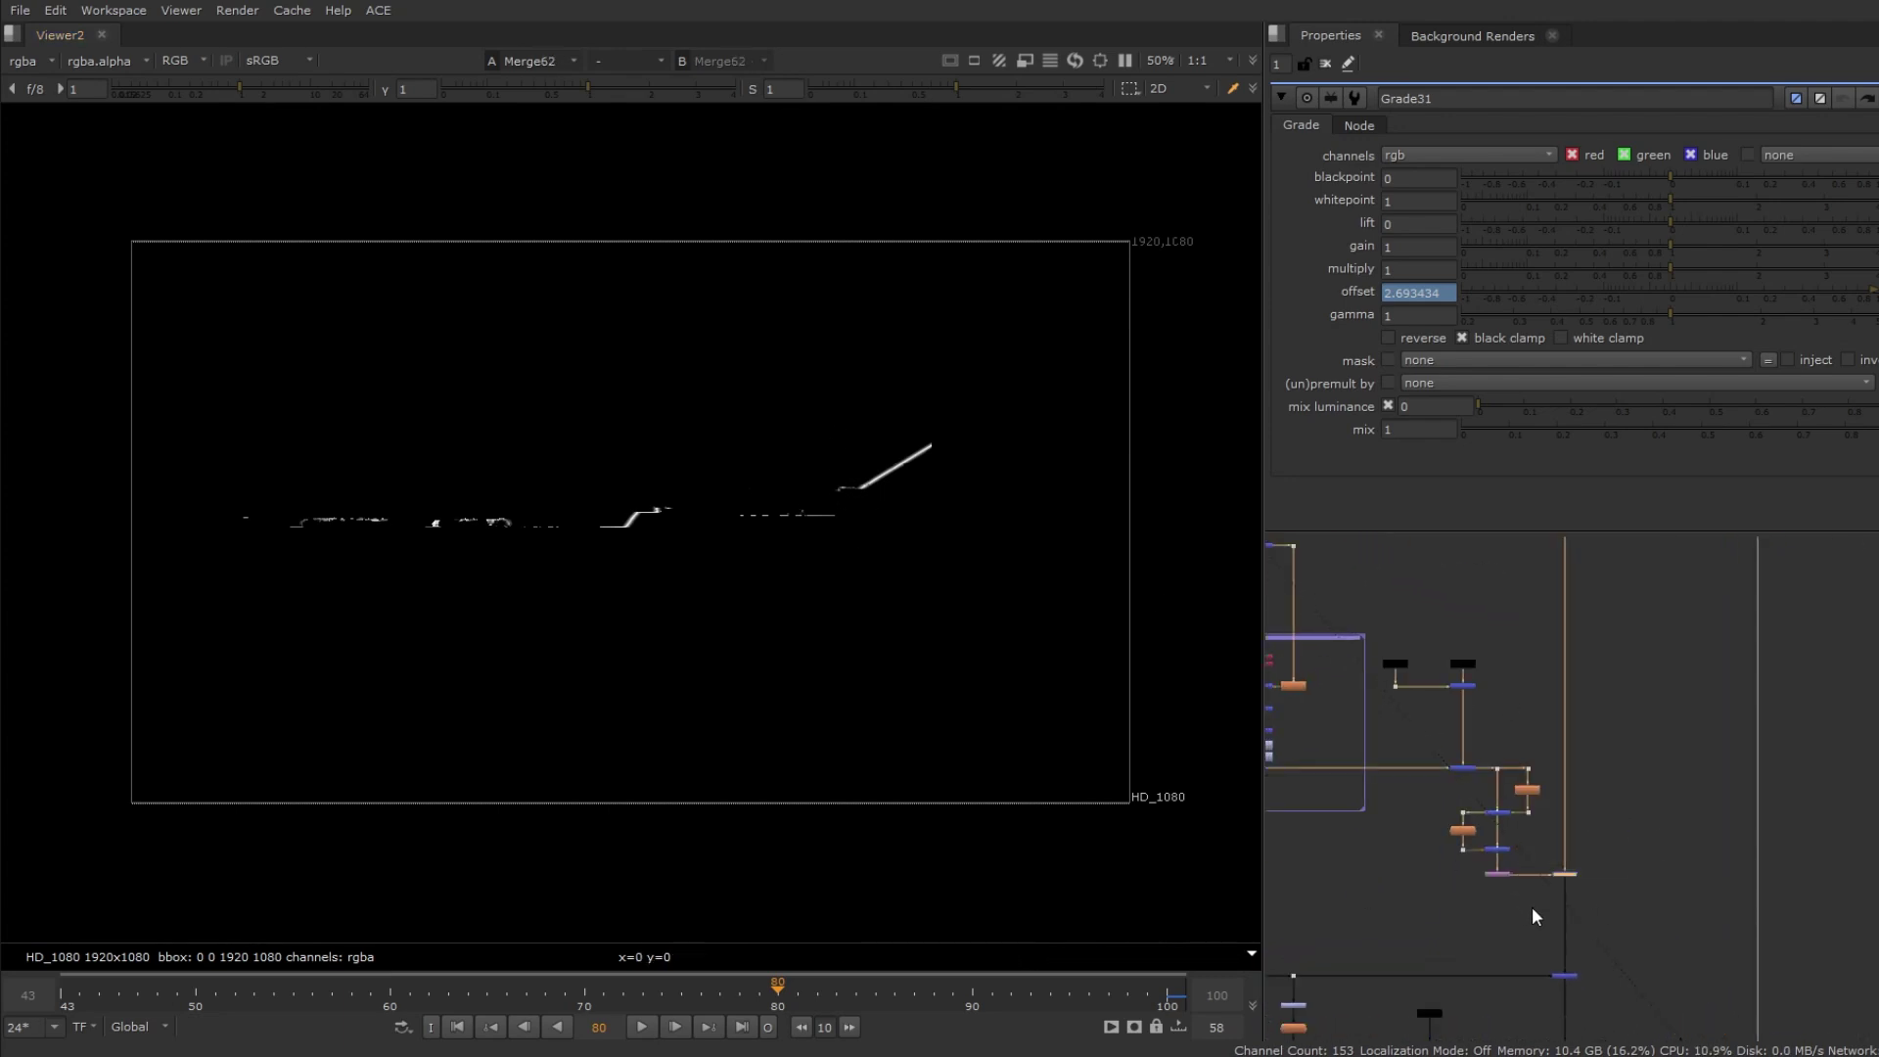
{"action": "key", "text": "1"}
{"action": "scroll", "coordinate": [919, 483], "scroll_direction": "up", "scroll_amount": 5}
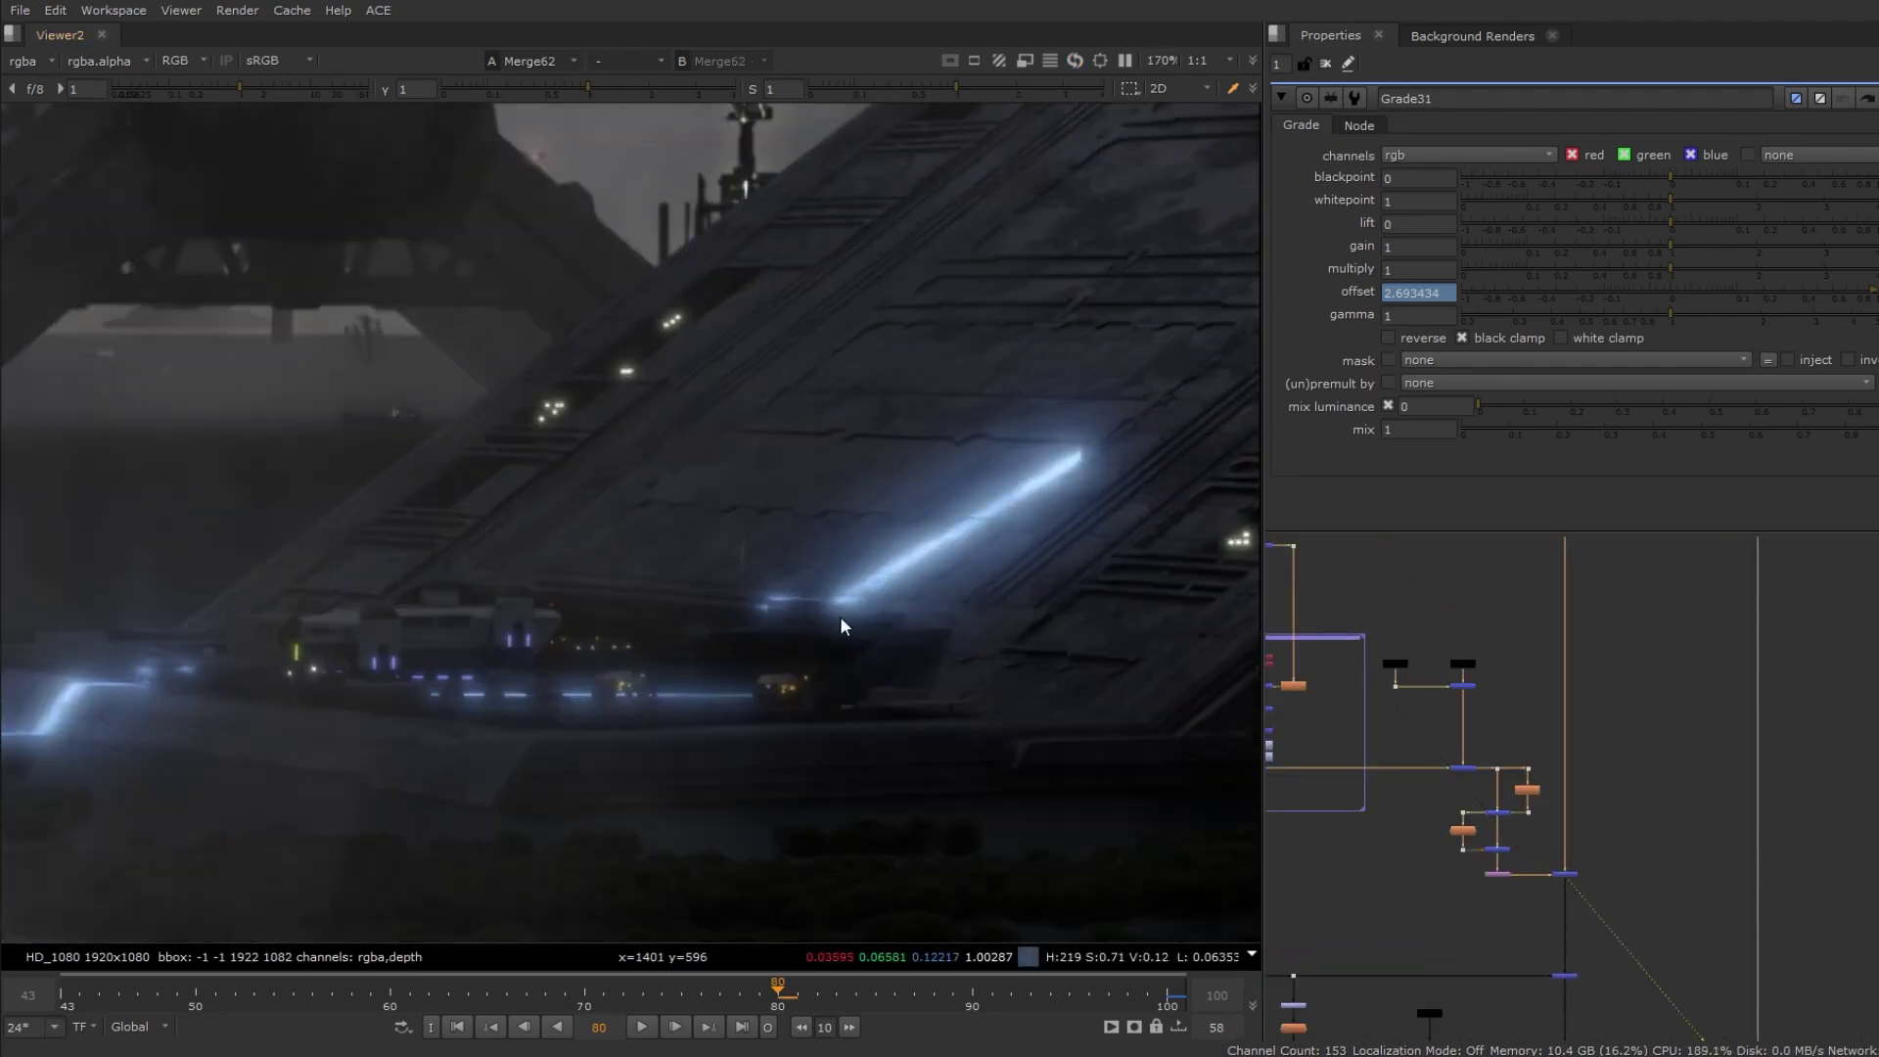
{"action": "scroll", "coordinate": [840, 615], "scroll_direction": "up", "scroll_amount": 4}
{"action": "middle_click_drag", "start_coordinate": [833, 631], "coordinate": [600, 558]}
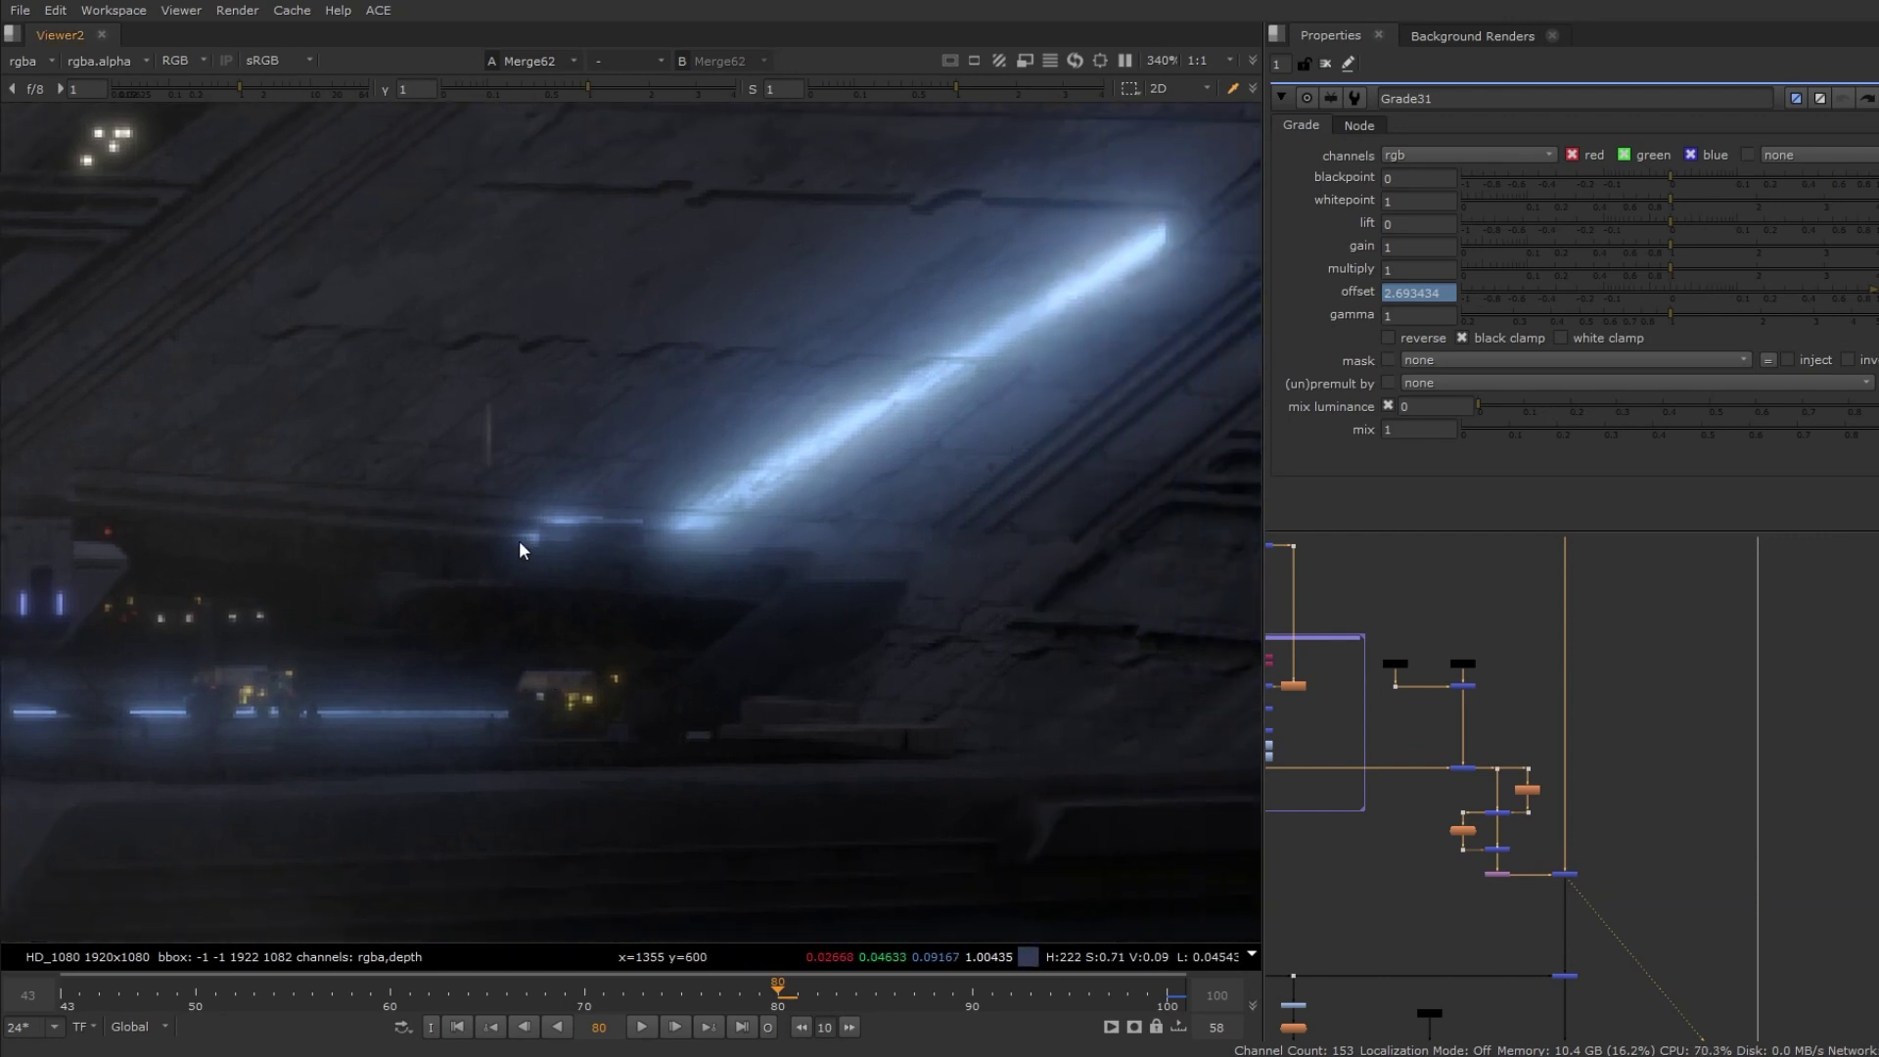
Disable and re-enable the Merge116 mask merge to compare its effect on the laser around the foot of the ramp
{"action": "left_click_drag", "start_coordinate": [531, 539], "coordinate": [774, 724], "text": "ctrl+shift"}
{"action": "scroll", "coordinate": [1527, 839], "scroll_direction": "up", "scroll_amount": 2}
{"action": "scroll", "coordinate": [1660, 764], "scroll_direction": "up", "scroll_amount": 2}
{"action": "scroll", "coordinate": [1658, 814], "scroll_direction": "down", "scroll_amount": 1}
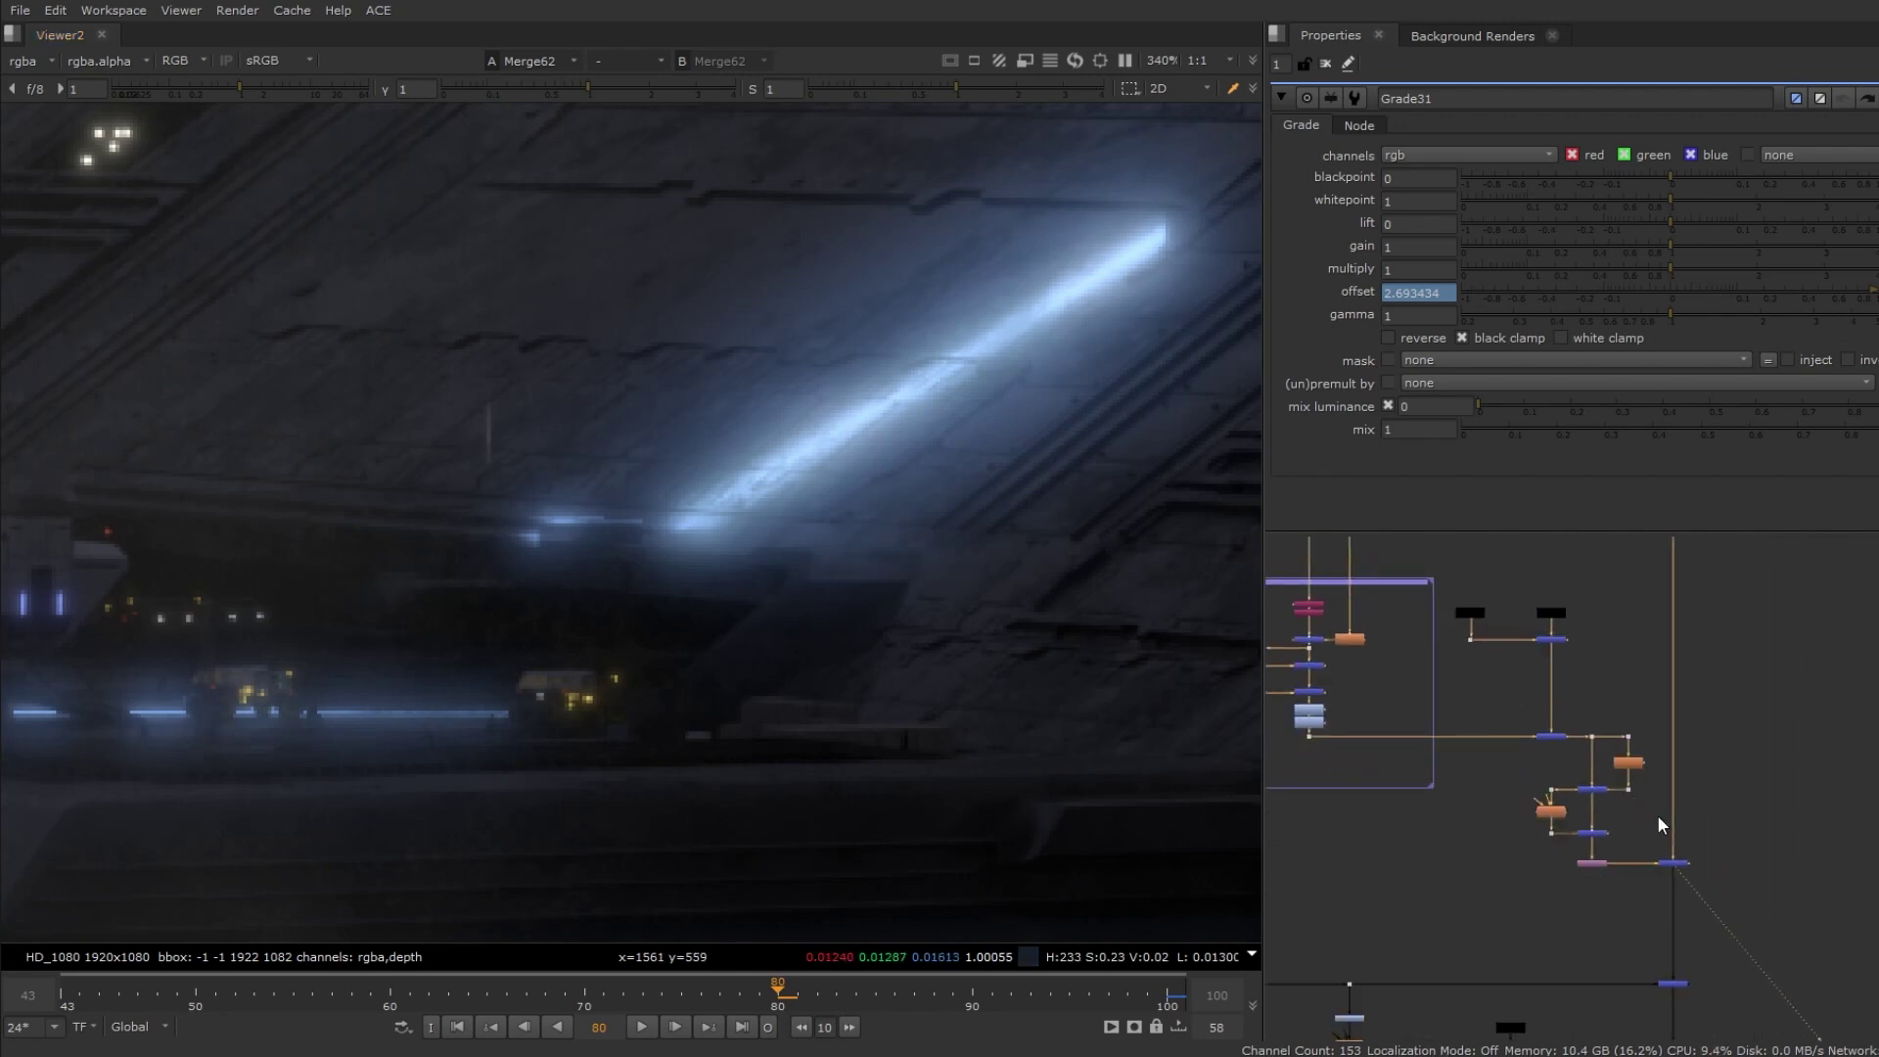
{"action": "scroll", "coordinate": [1665, 872], "scroll_direction": "up", "scroll_amount": 1}
{"action": "scroll", "coordinate": [1680, 859], "scroll_direction": "up", "scroll_amount": 2}
{"action": "scroll", "coordinate": [1592, 859], "scroll_direction": "down", "scroll_amount": 3}
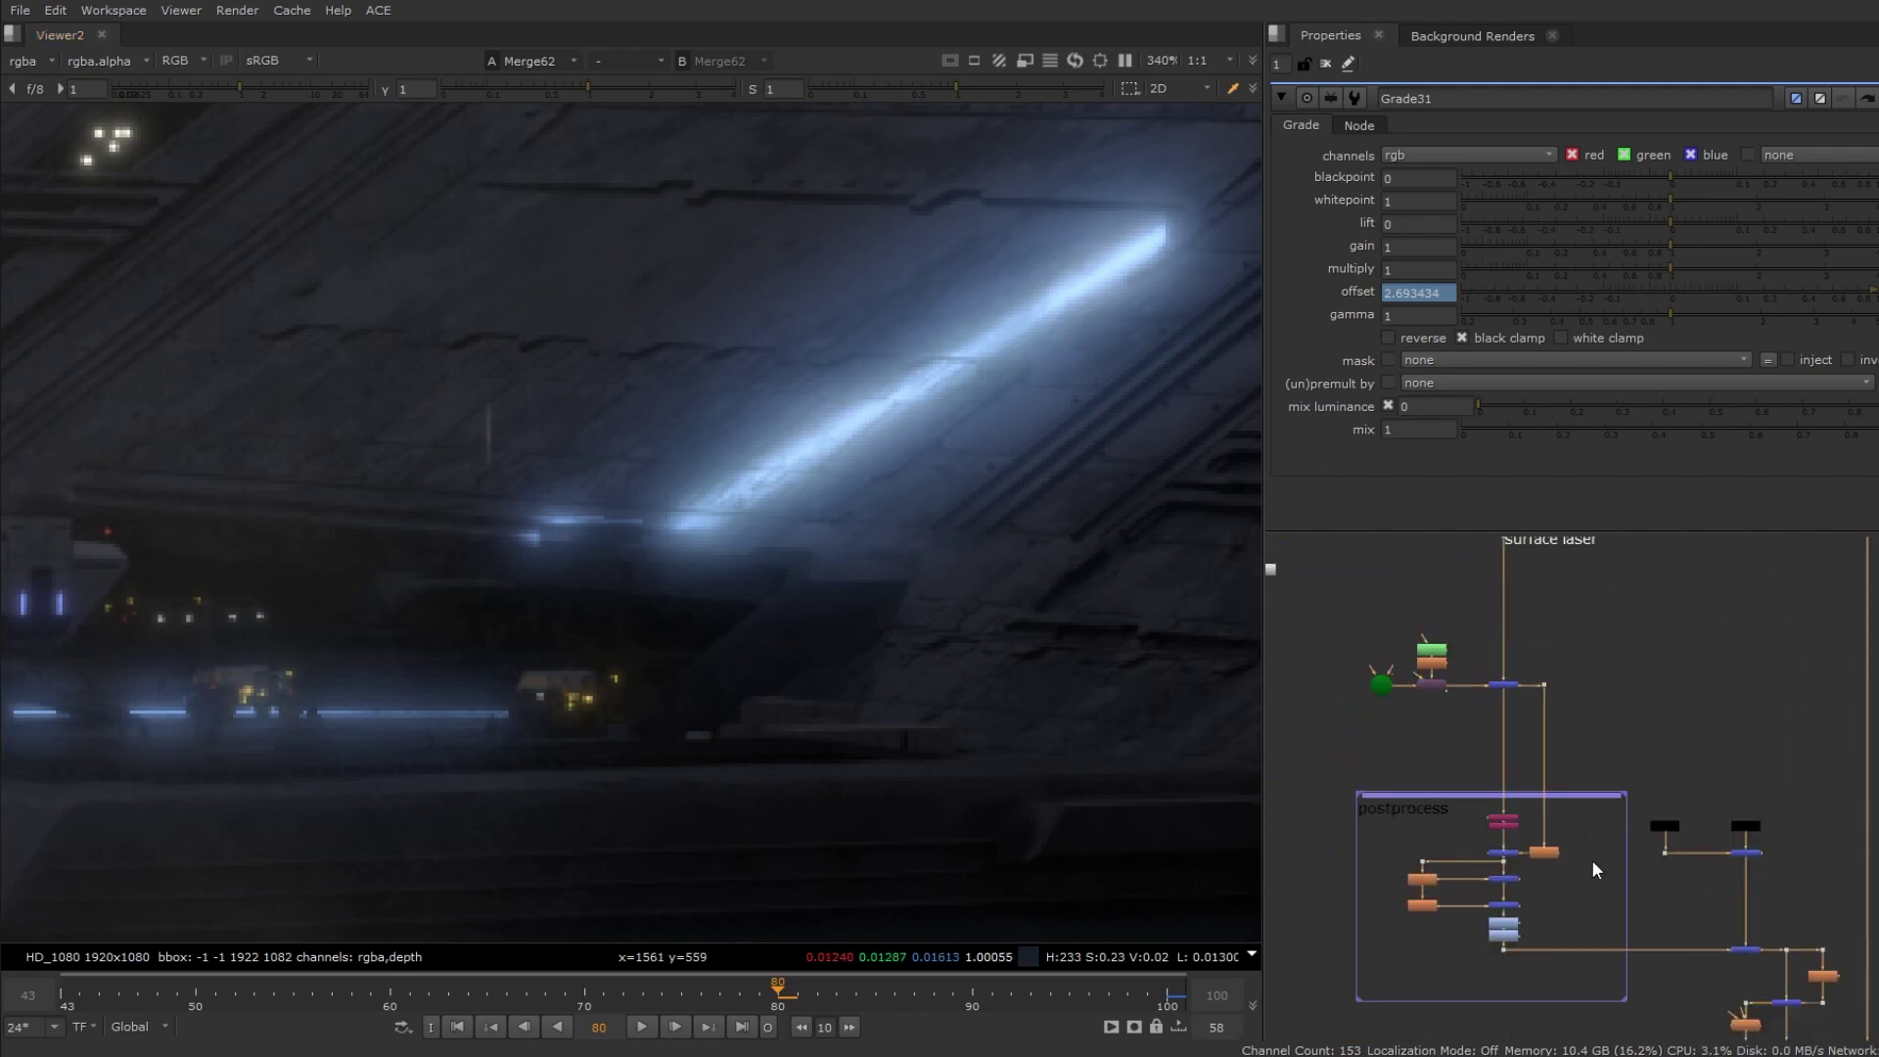
{"action": "left_click", "coordinate": [1536, 732]}
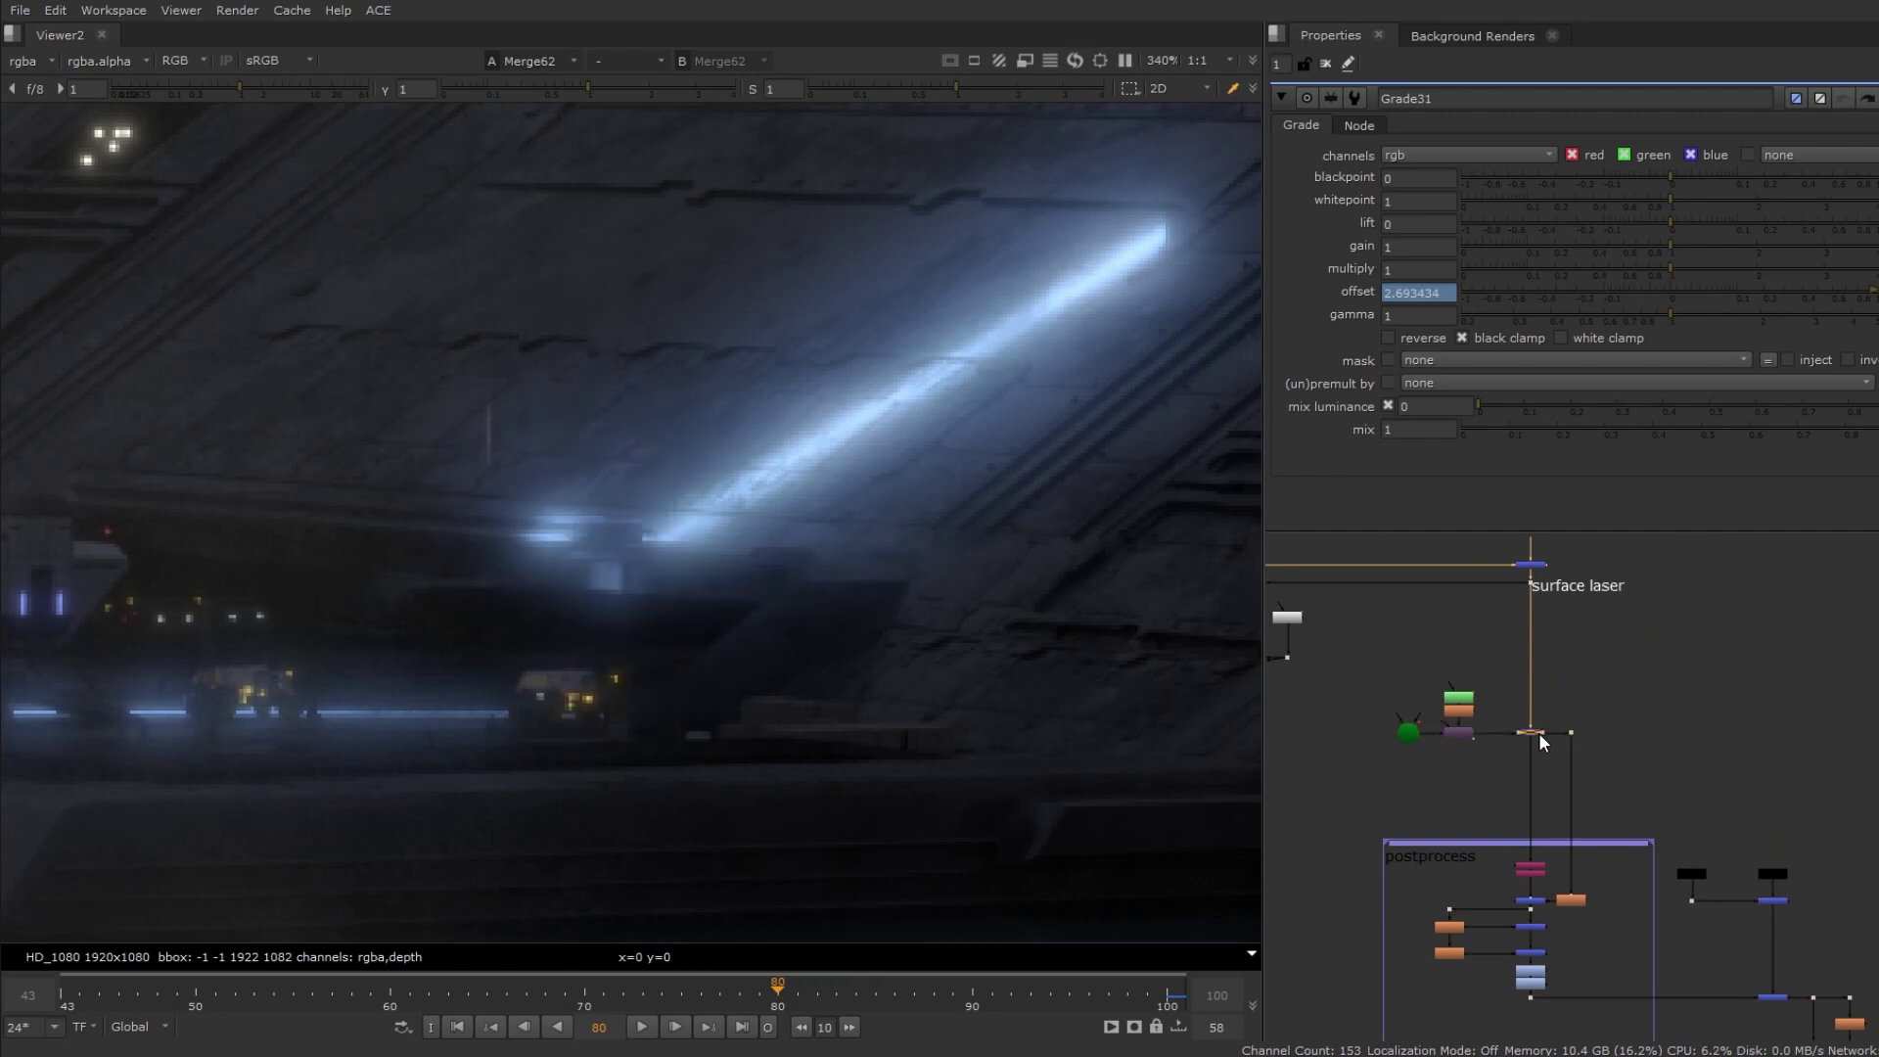
{"action": "left_click", "coordinate": [662, 543], "text": "ctrl"}
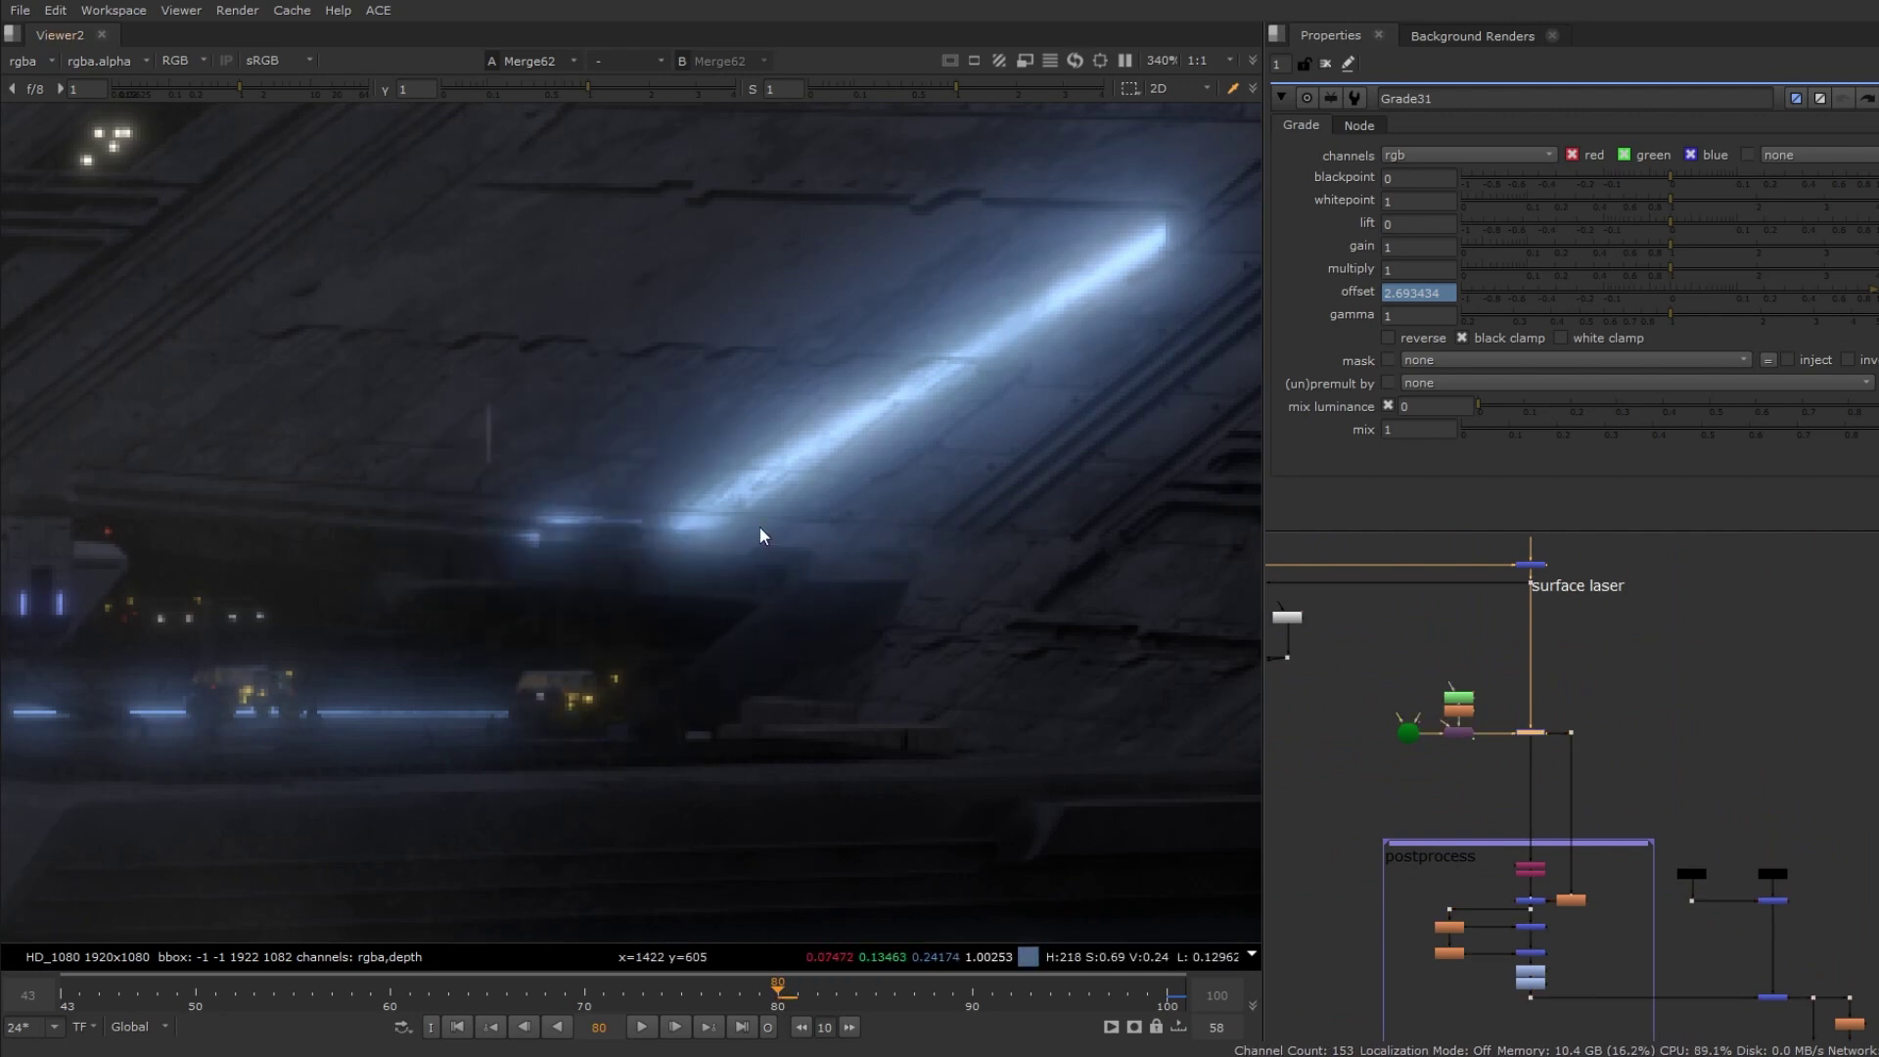
{"action": "scroll", "coordinate": [676, 528], "scroll_direction": "down", "scroll_amount": 5}
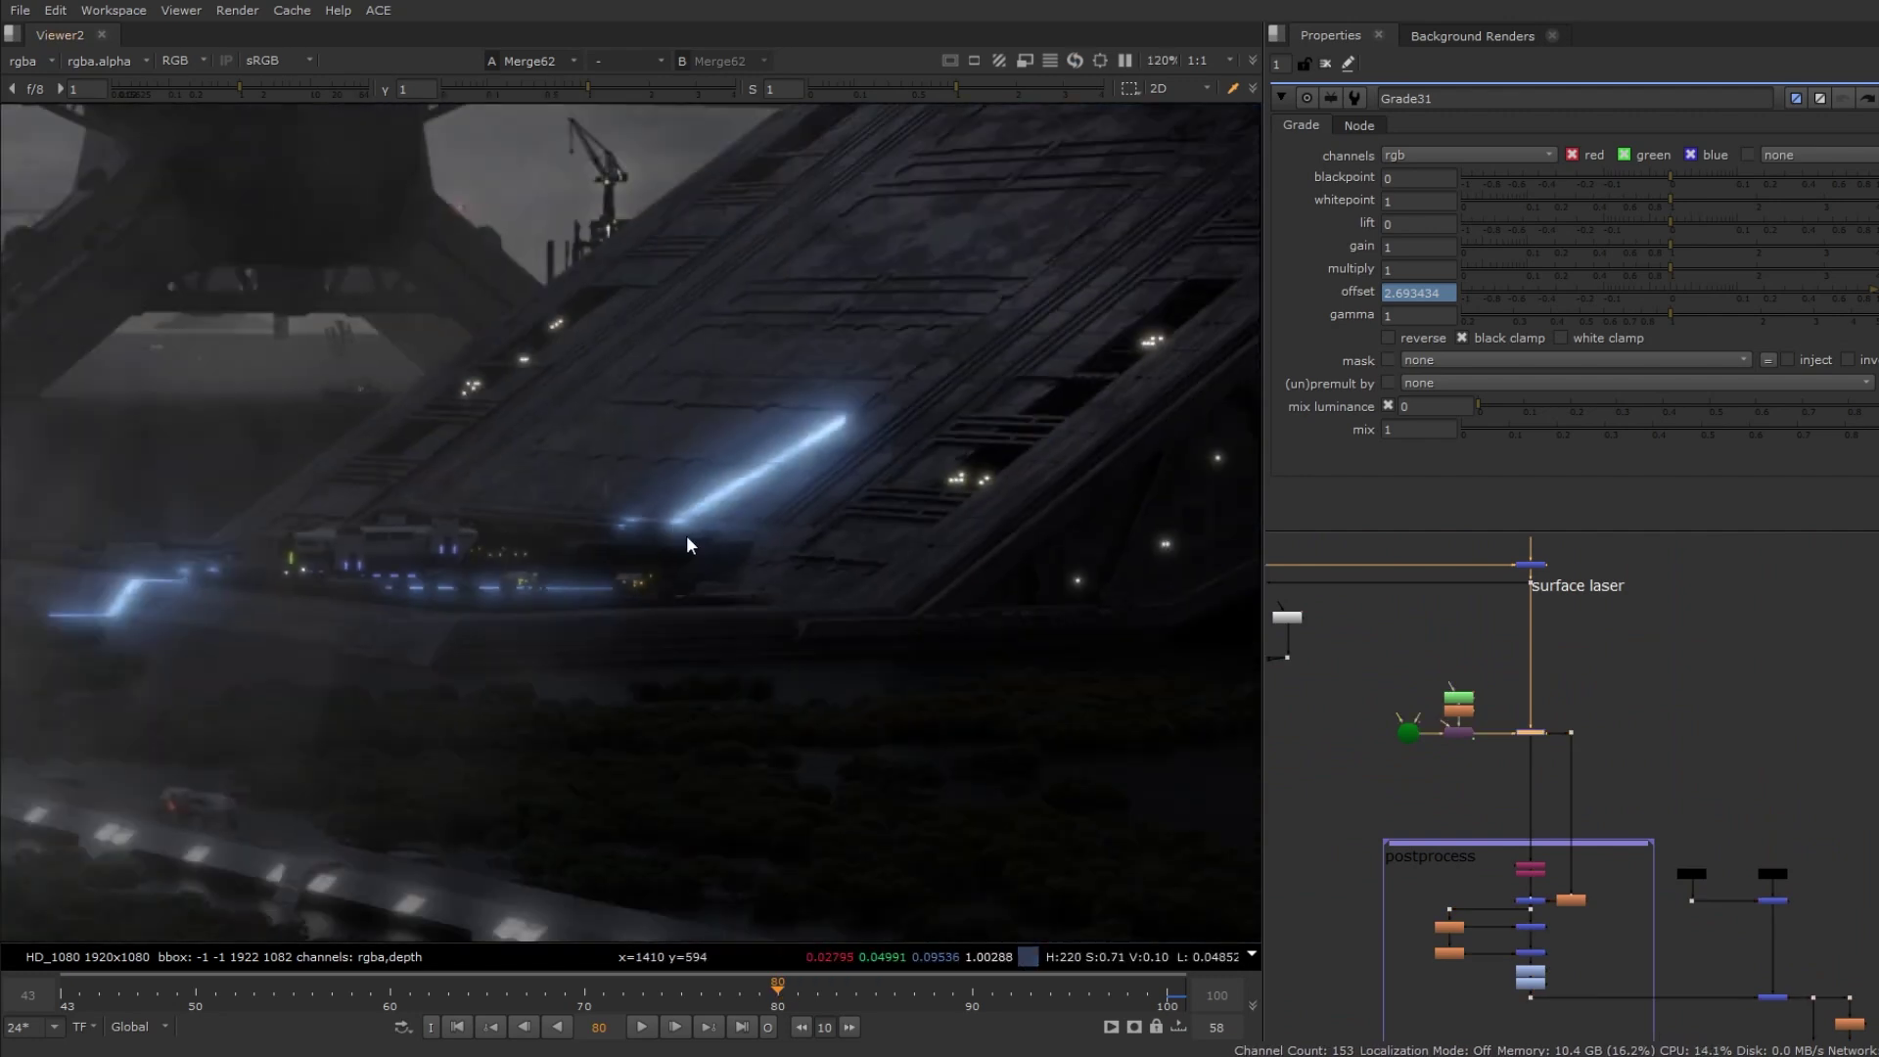
View the Grade36 glow in the postprocess group and its blue-tinted version from Grade34
{"action": "scroll", "coordinate": [1468, 717], "scroll_direction": "up", "scroll_amount": 5}
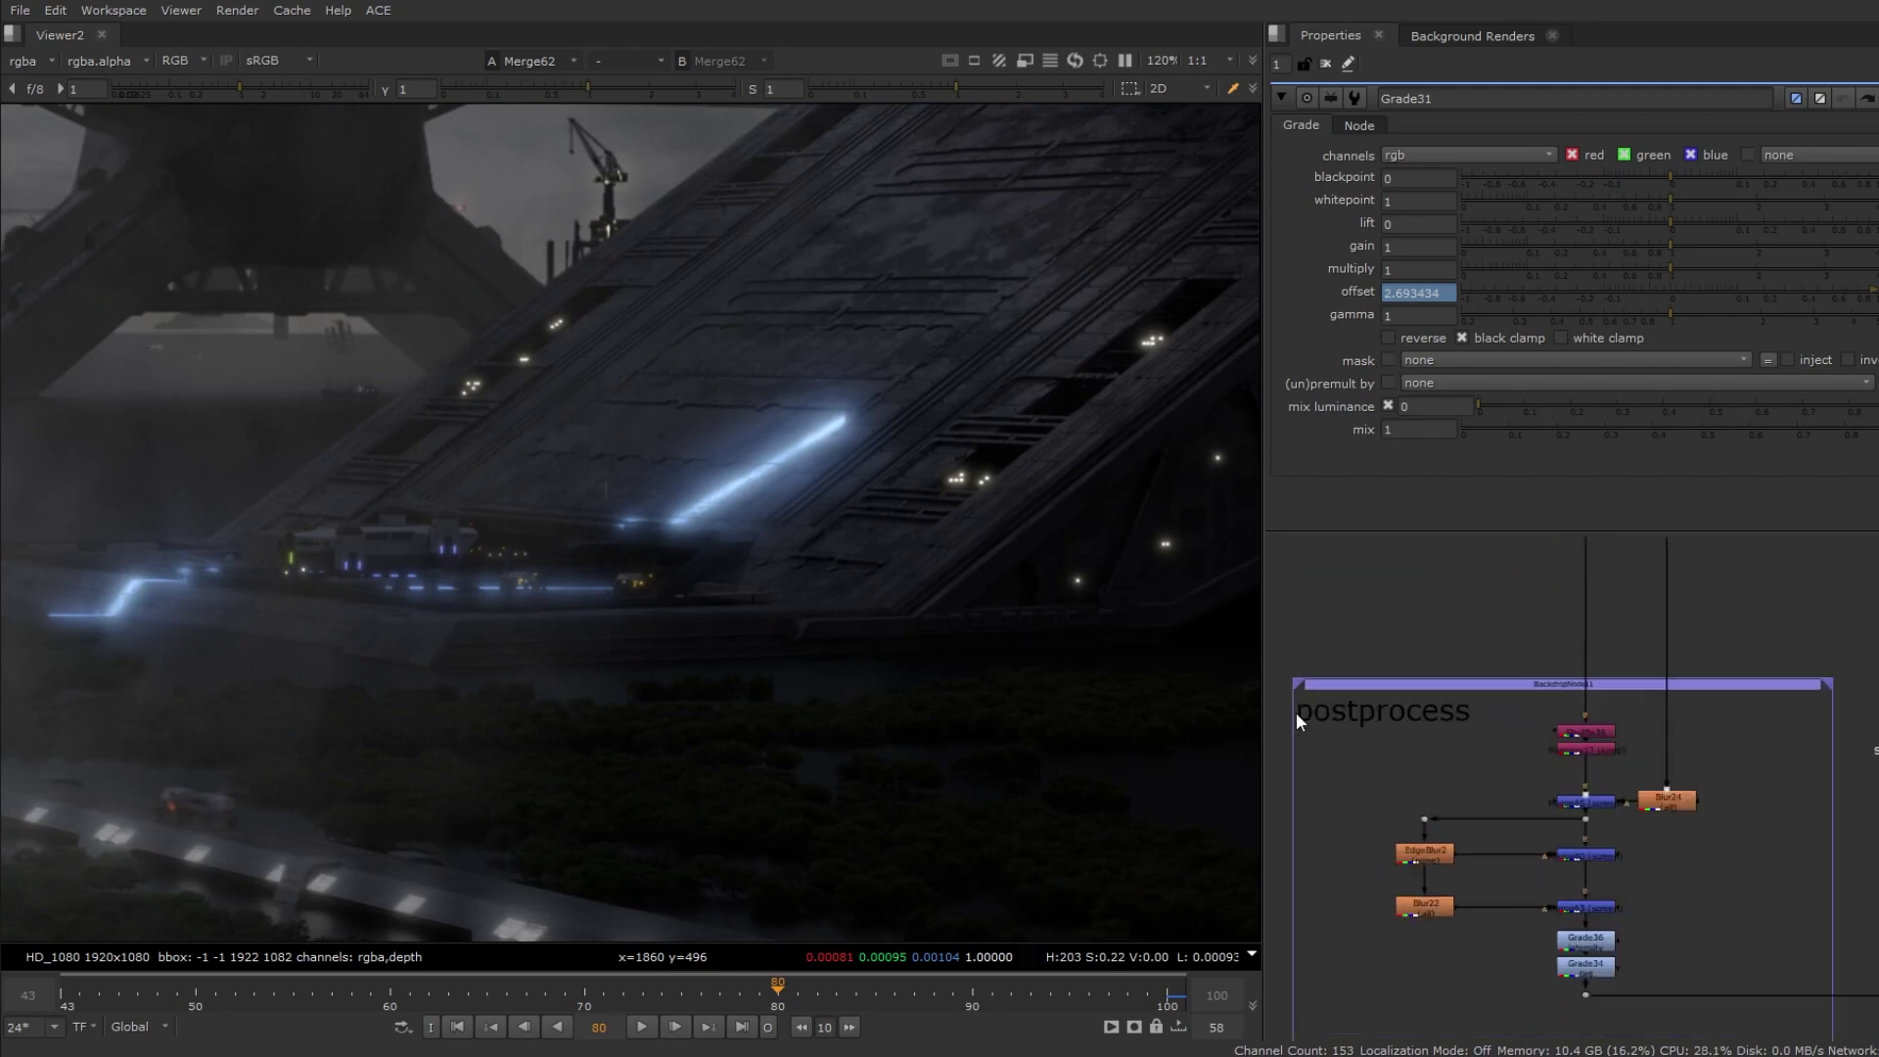
{"action": "scroll", "coordinate": [1495, 789], "scroll_direction": "down", "scroll_amount": 3}
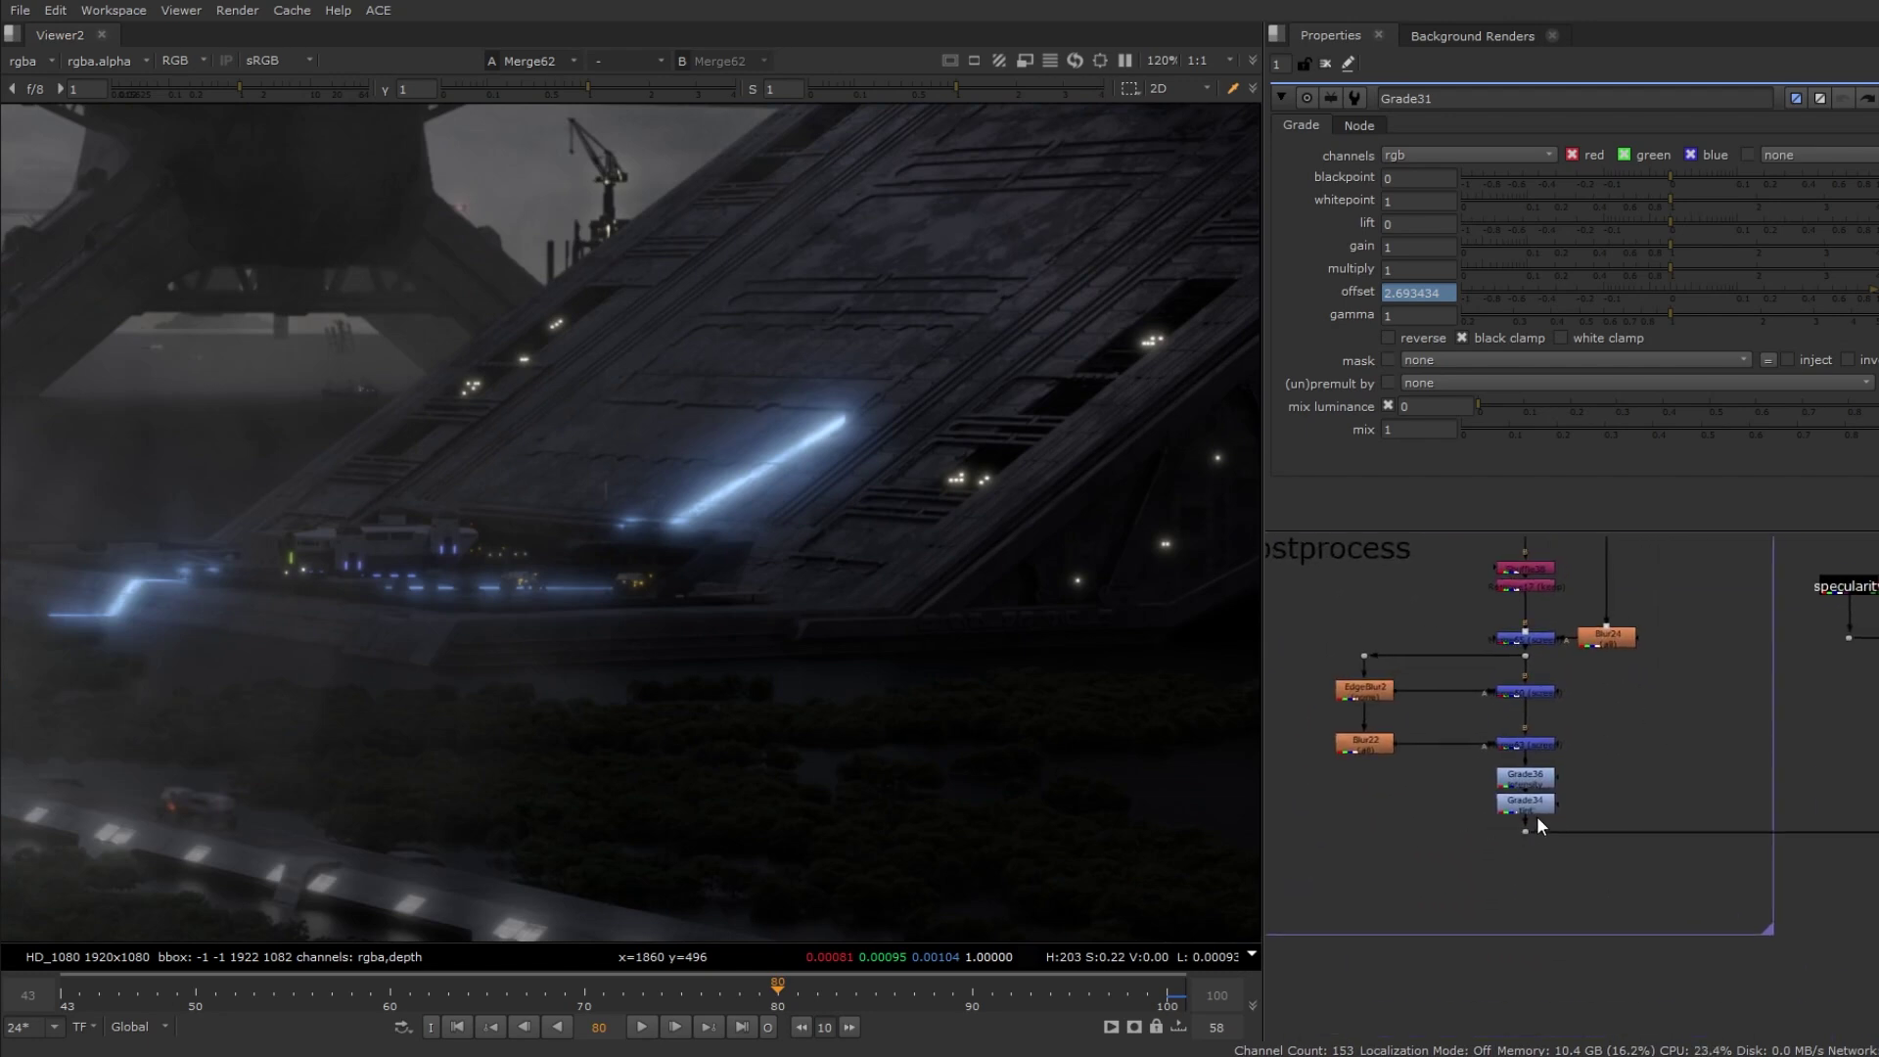
{"action": "left_click", "coordinate": [1525, 779]}
{"action": "key", "text": "1"}
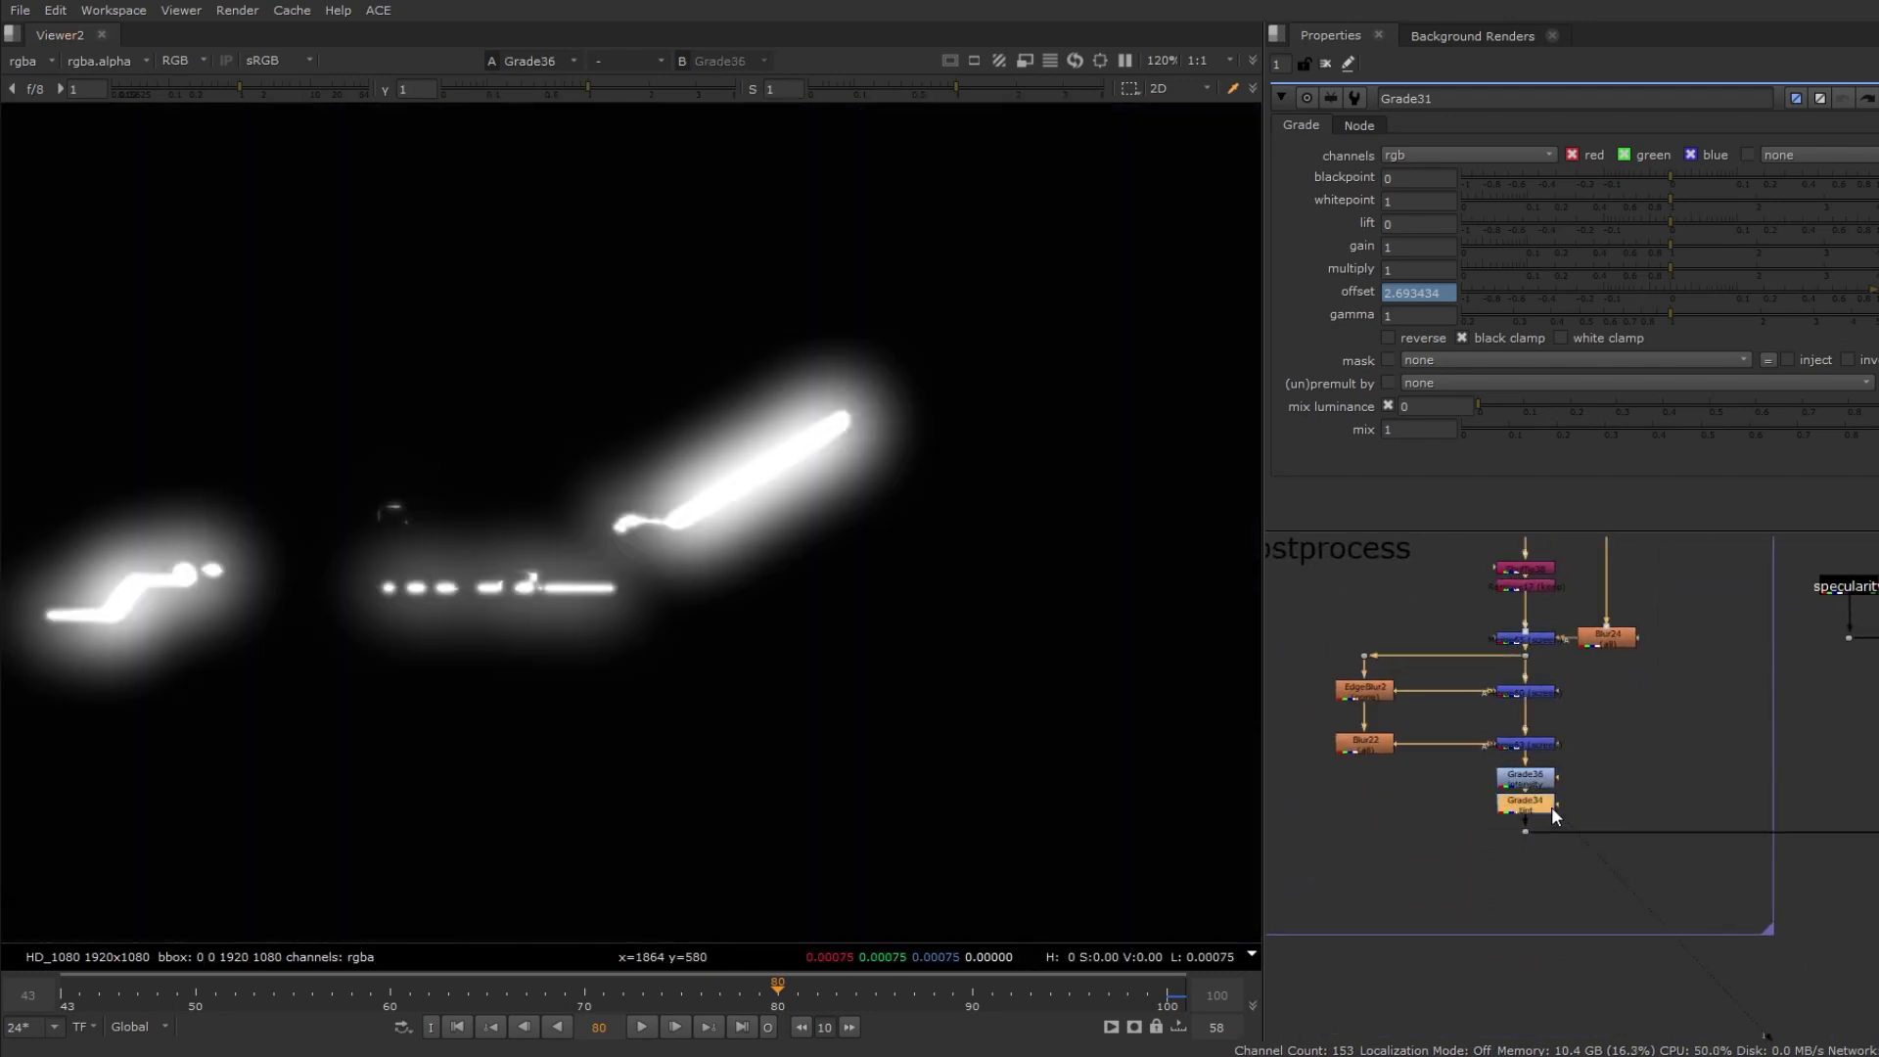
{"action": "key", "text": "1"}
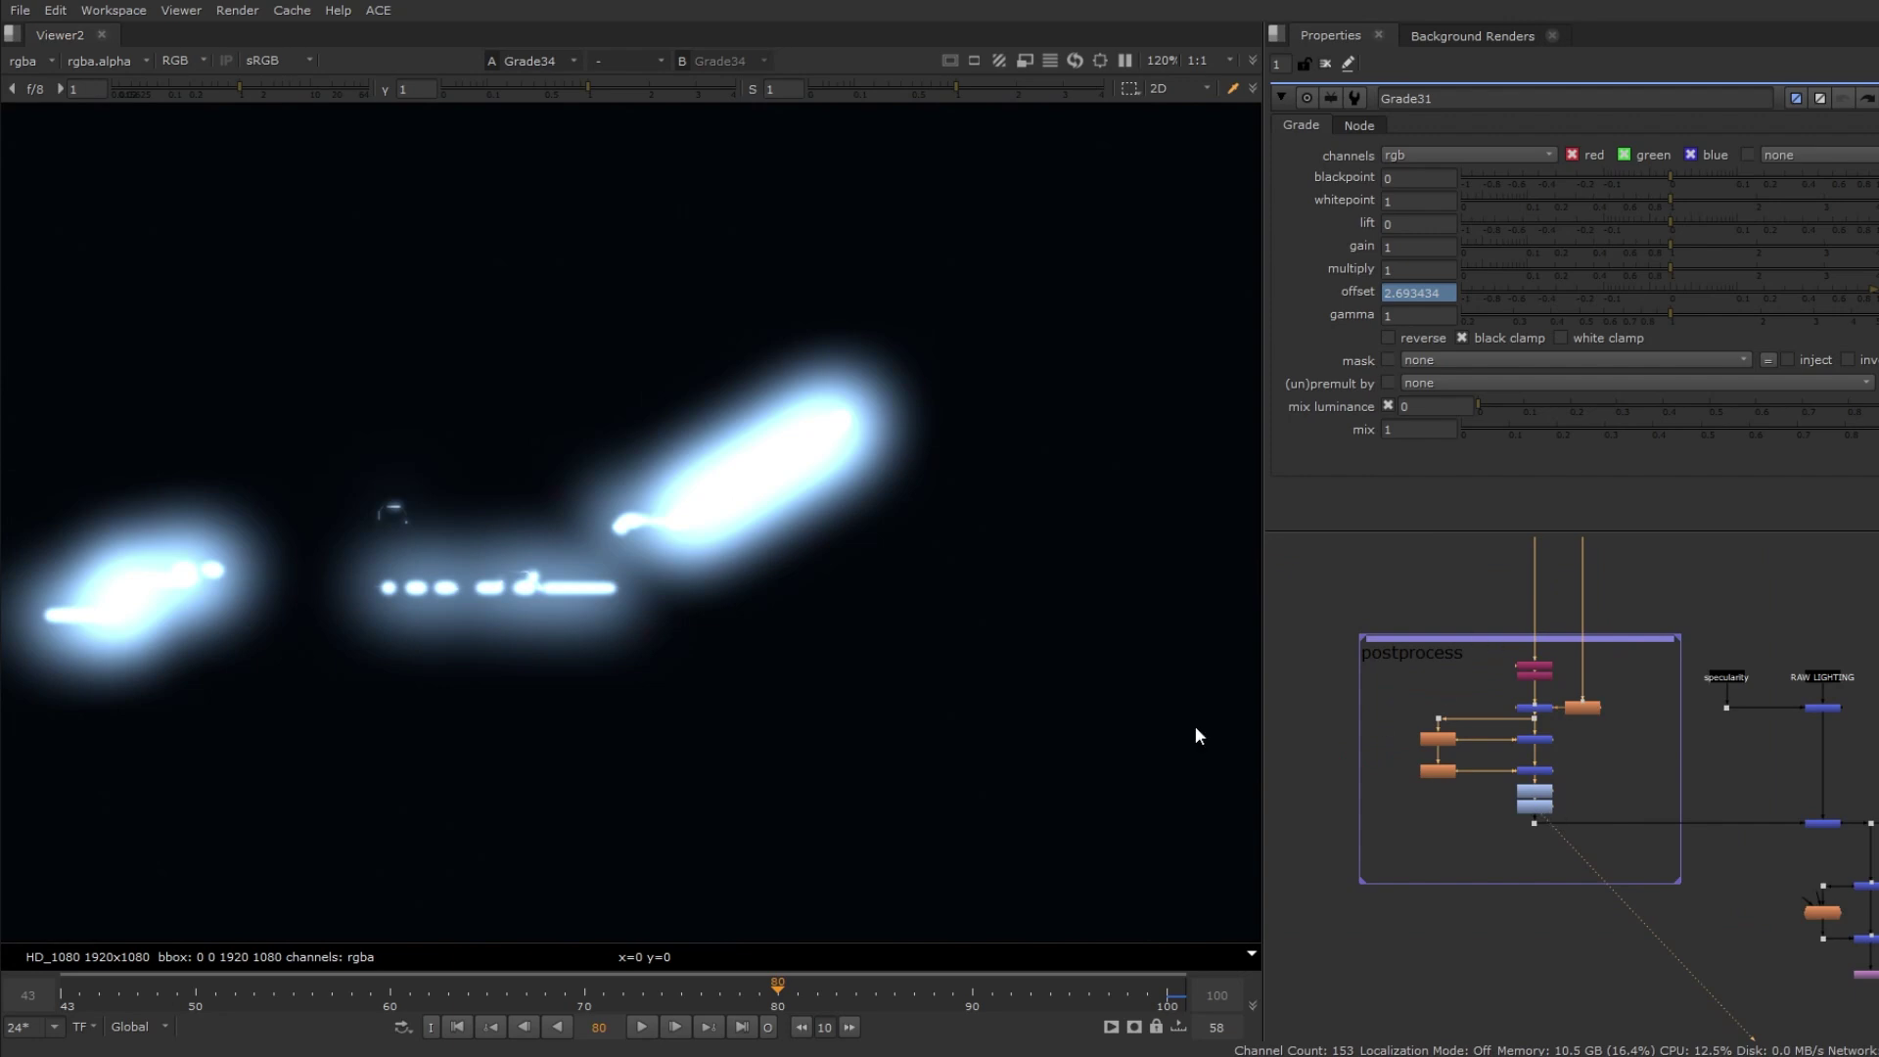
View the Merge59 laser lighting, and compare it with the combined specularity and raw lighting from Merge61, showing the whole frame
{"action": "middle_click_drag", "start_coordinate": [1794, 755], "coordinate": [1641, 757]}
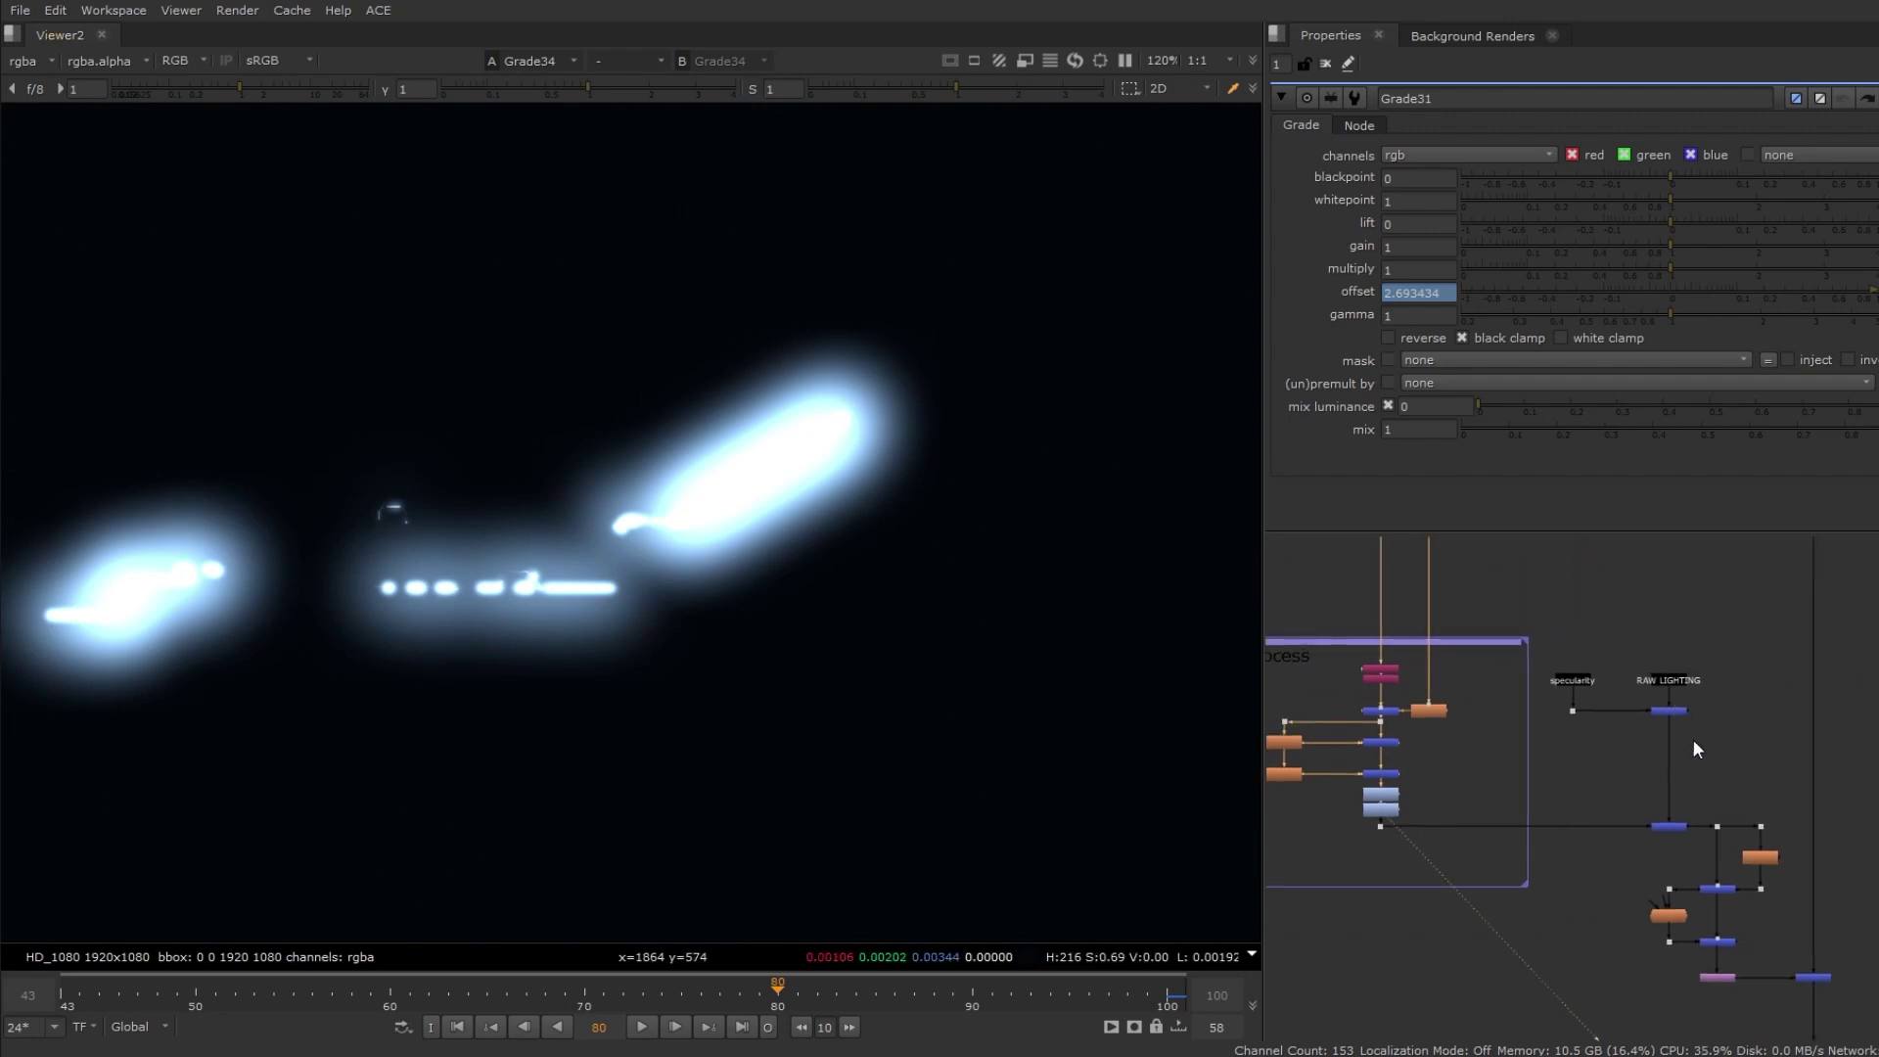
{"action": "scroll", "coordinate": [1696, 749], "scroll_direction": "up", "scroll_amount": 3}
{"action": "left_click", "coordinate": [1686, 878]}
{"action": "key", "text": "1"}
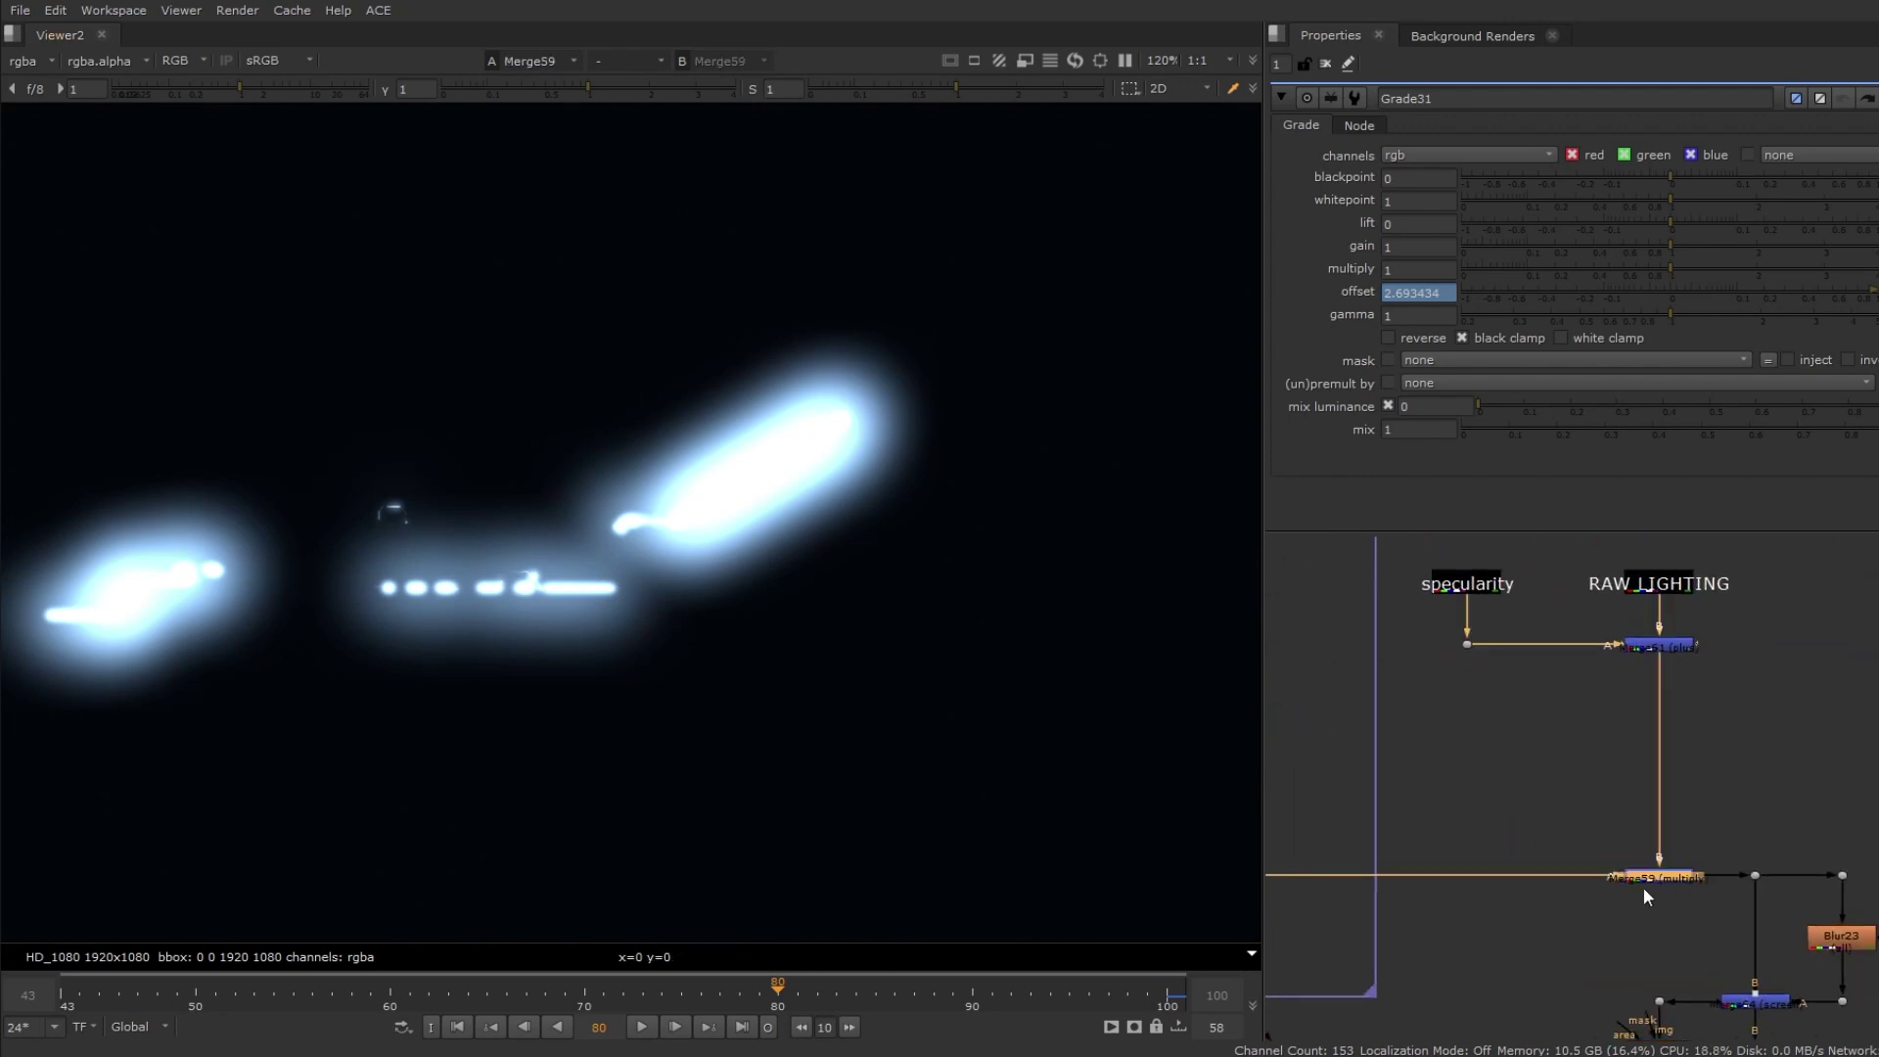
{"action": "left_click", "coordinate": [1699, 720]}
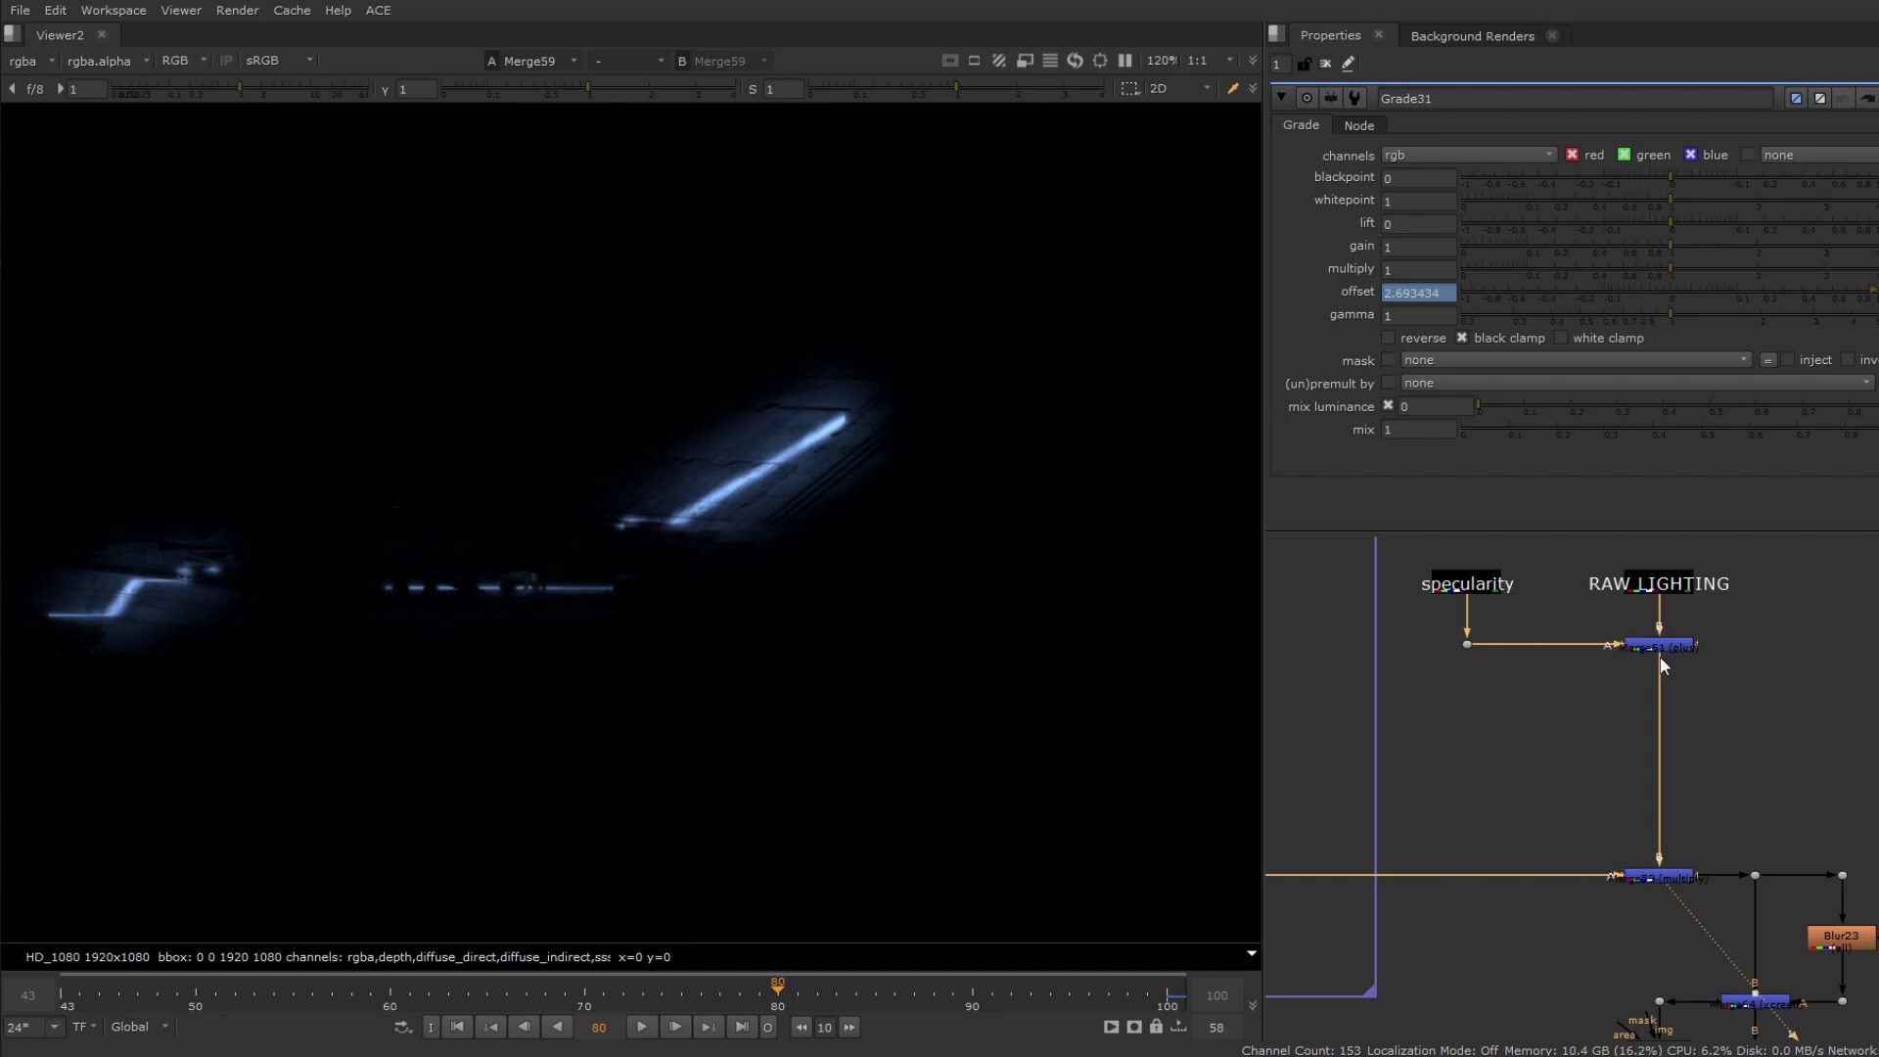
{"action": "key", "text": "1"}
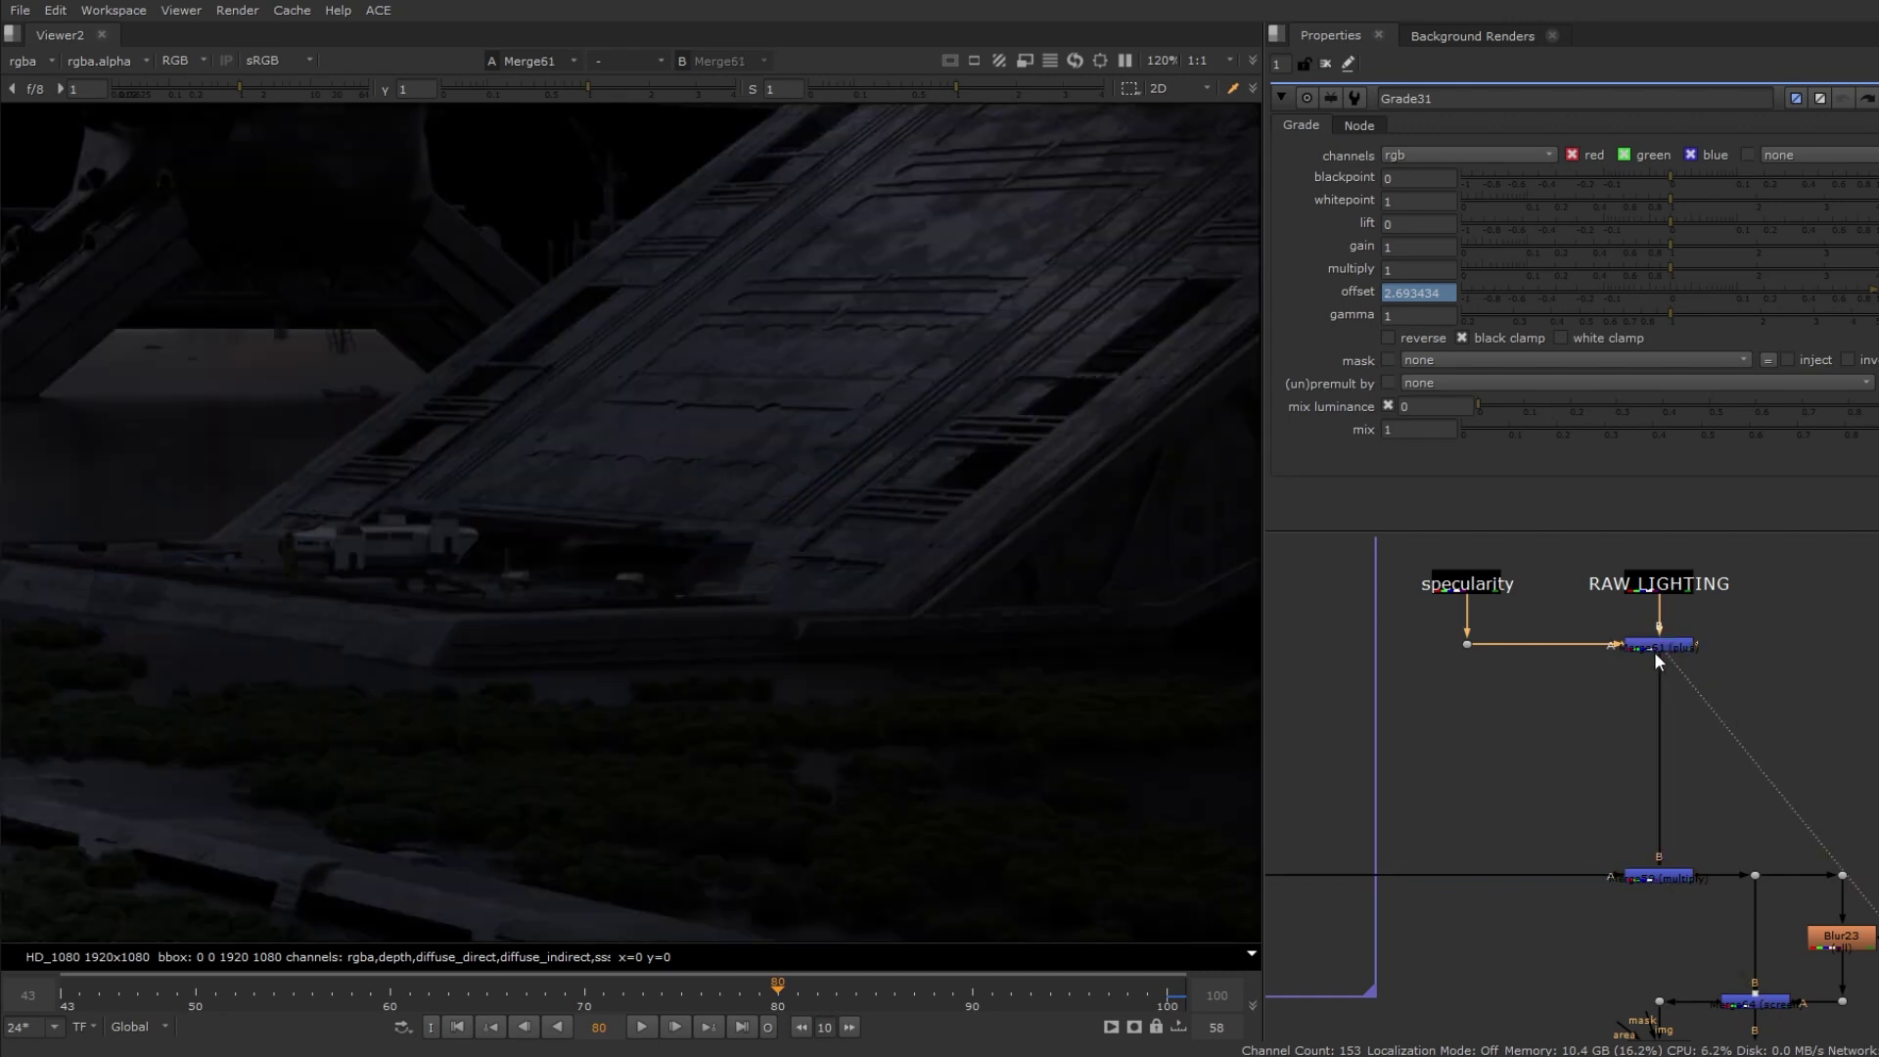
{"action": "key", "text": "f"}
{"action": "left_click_drag", "start_coordinate": [276, 286], "coordinate": [957, 707]}
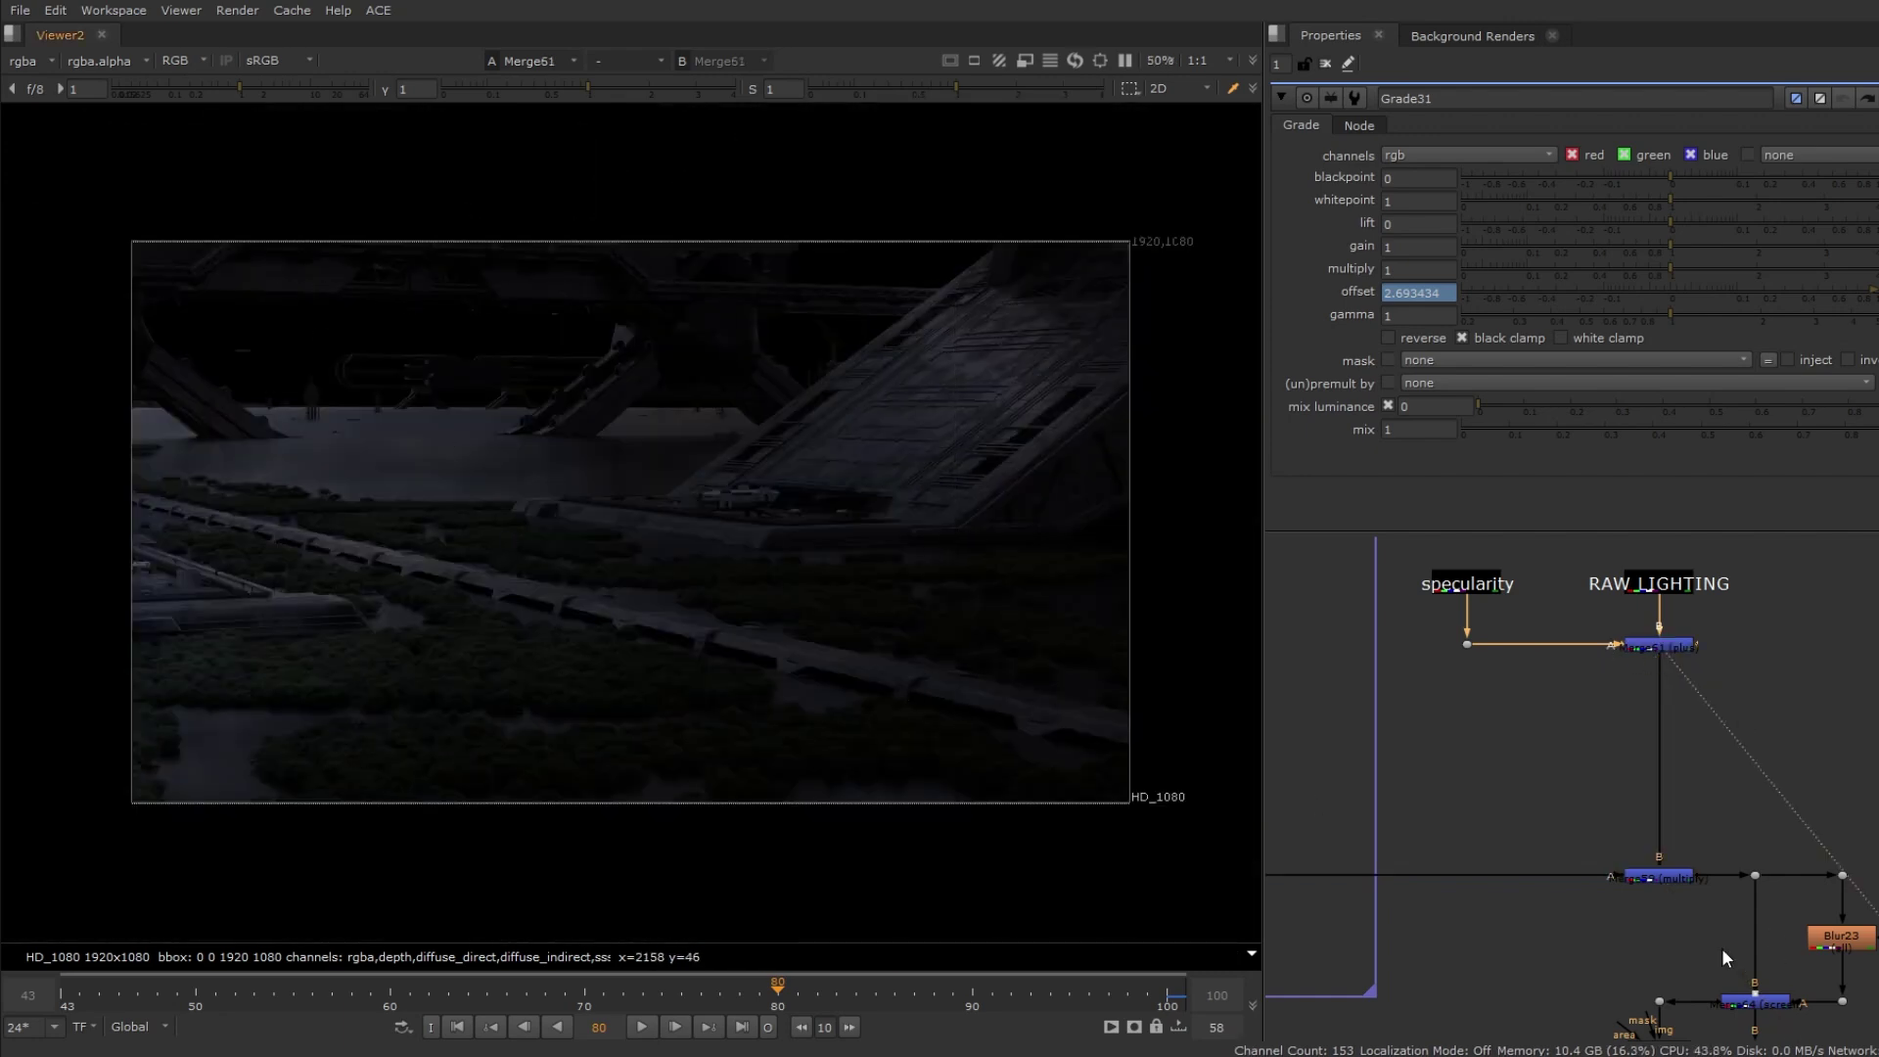
Return to the Merge59 result and examine up close how the laser lights the ramp, ground and vegetation
{"action": "left_click", "coordinate": [1654, 875]}
{"action": "key", "text": "1"}
{"action": "scroll", "coordinate": [902, 429], "scroll_direction": "up", "scroll_amount": 5}
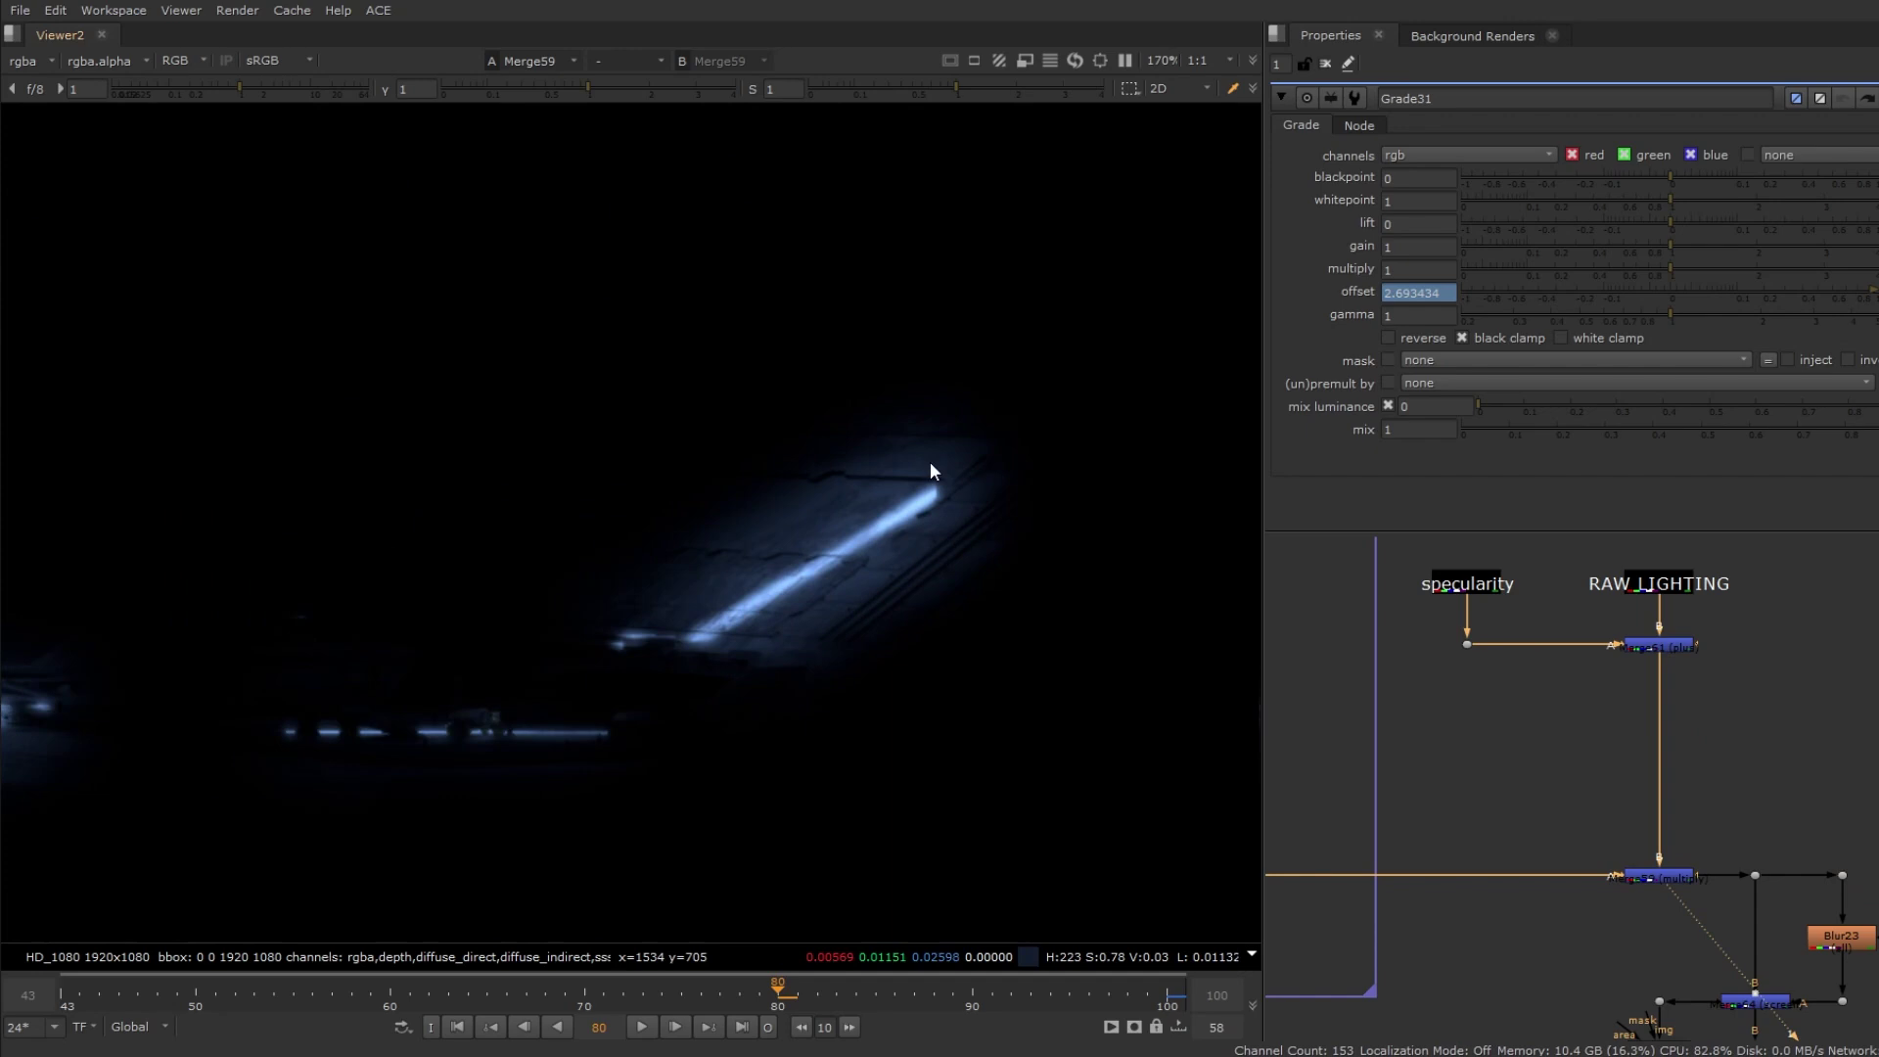
{"action": "middle_click_drag", "start_coordinate": [967, 484], "coordinate": [1090, 427]}
{"action": "scroll", "coordinate": [874, 436], "scroll_direction": "up", "scroll_amount": 3}
{"action": "middle_click_drag", "start_coordinate": [626, 458], "coordinate": [1214, 428]}
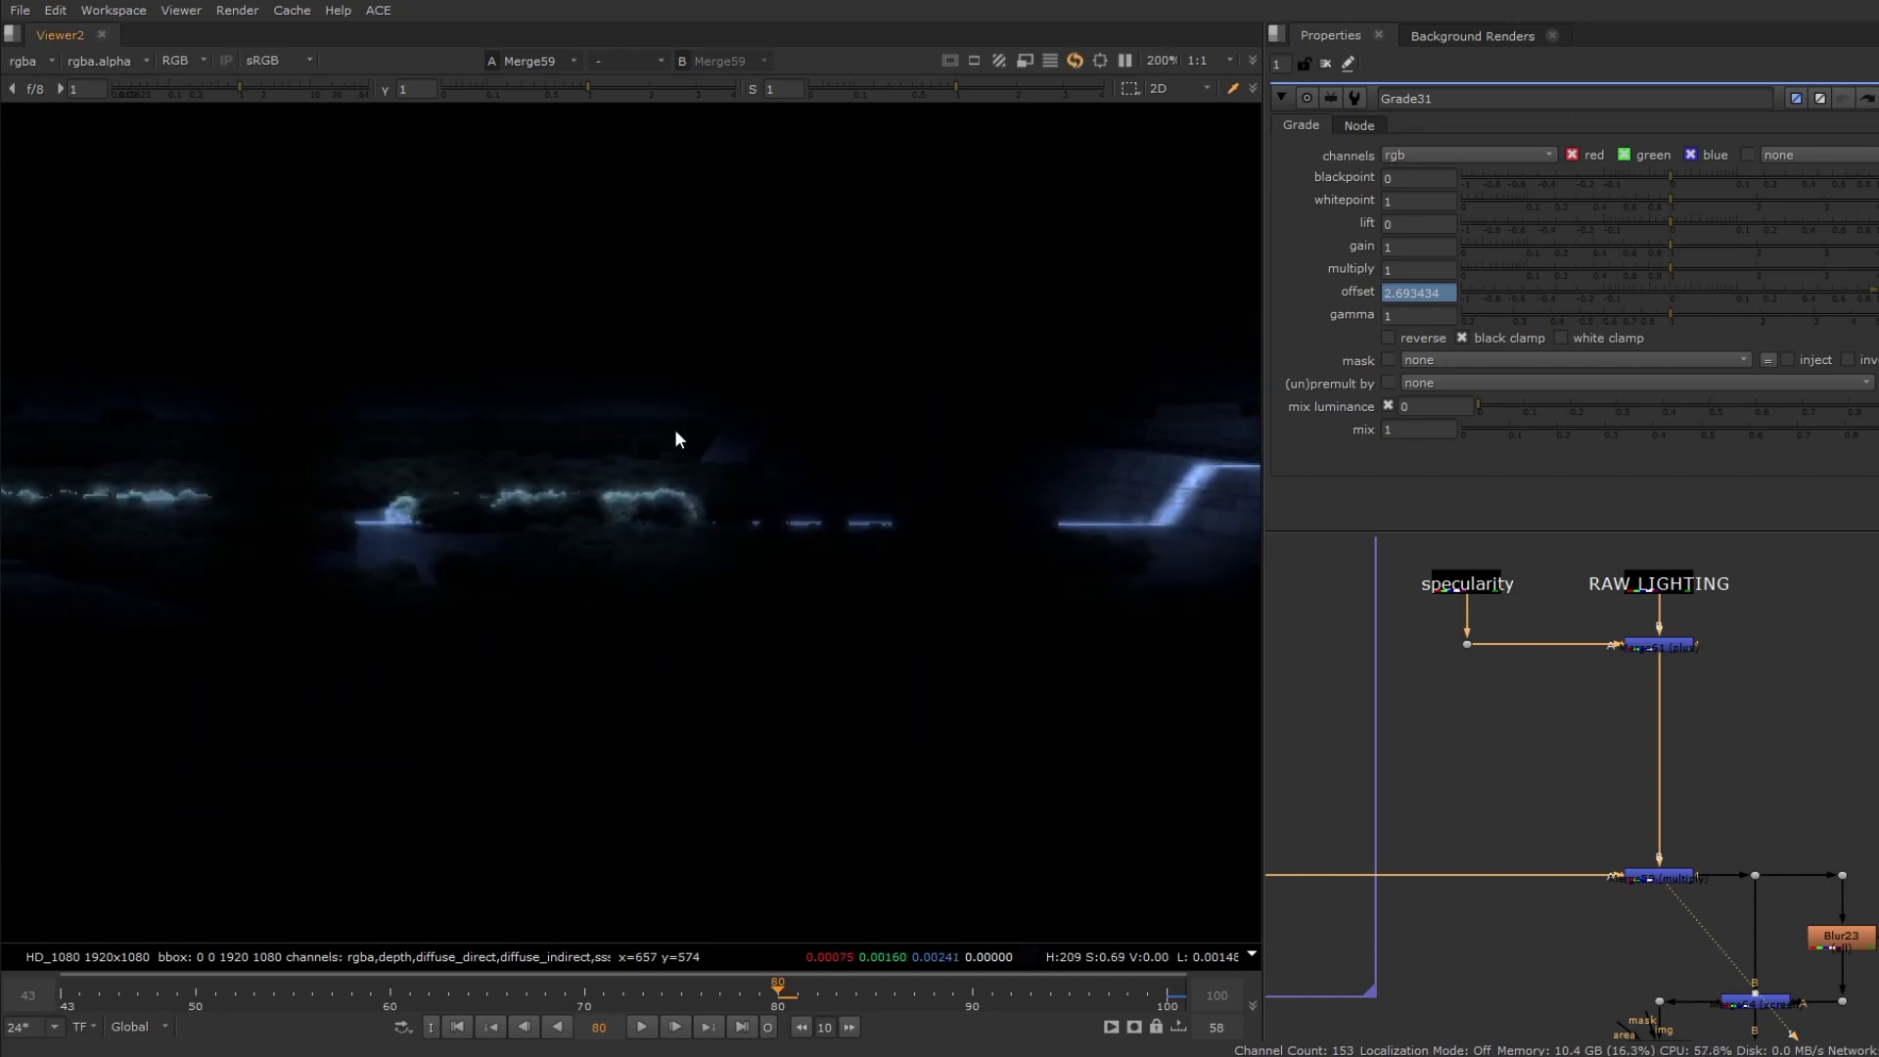
{"action": "mouse_move", "coordinate": [509, 464]}
{"action": "middle_mouse_down"}
{"action": "mouse_move", "coordinate": [1018, 454]}
{"action": "mouse_move", "coordinate": [797, 454]}
{"action": "middle_mouse_up"}
{"action": "middle_click_drag", "start_coordinate": [1174, 456], "coordinate": [632, 460]}
{"action": "middle_click_drag", "start_coordinate": [753, 470], "coordinate": [244, 435]}
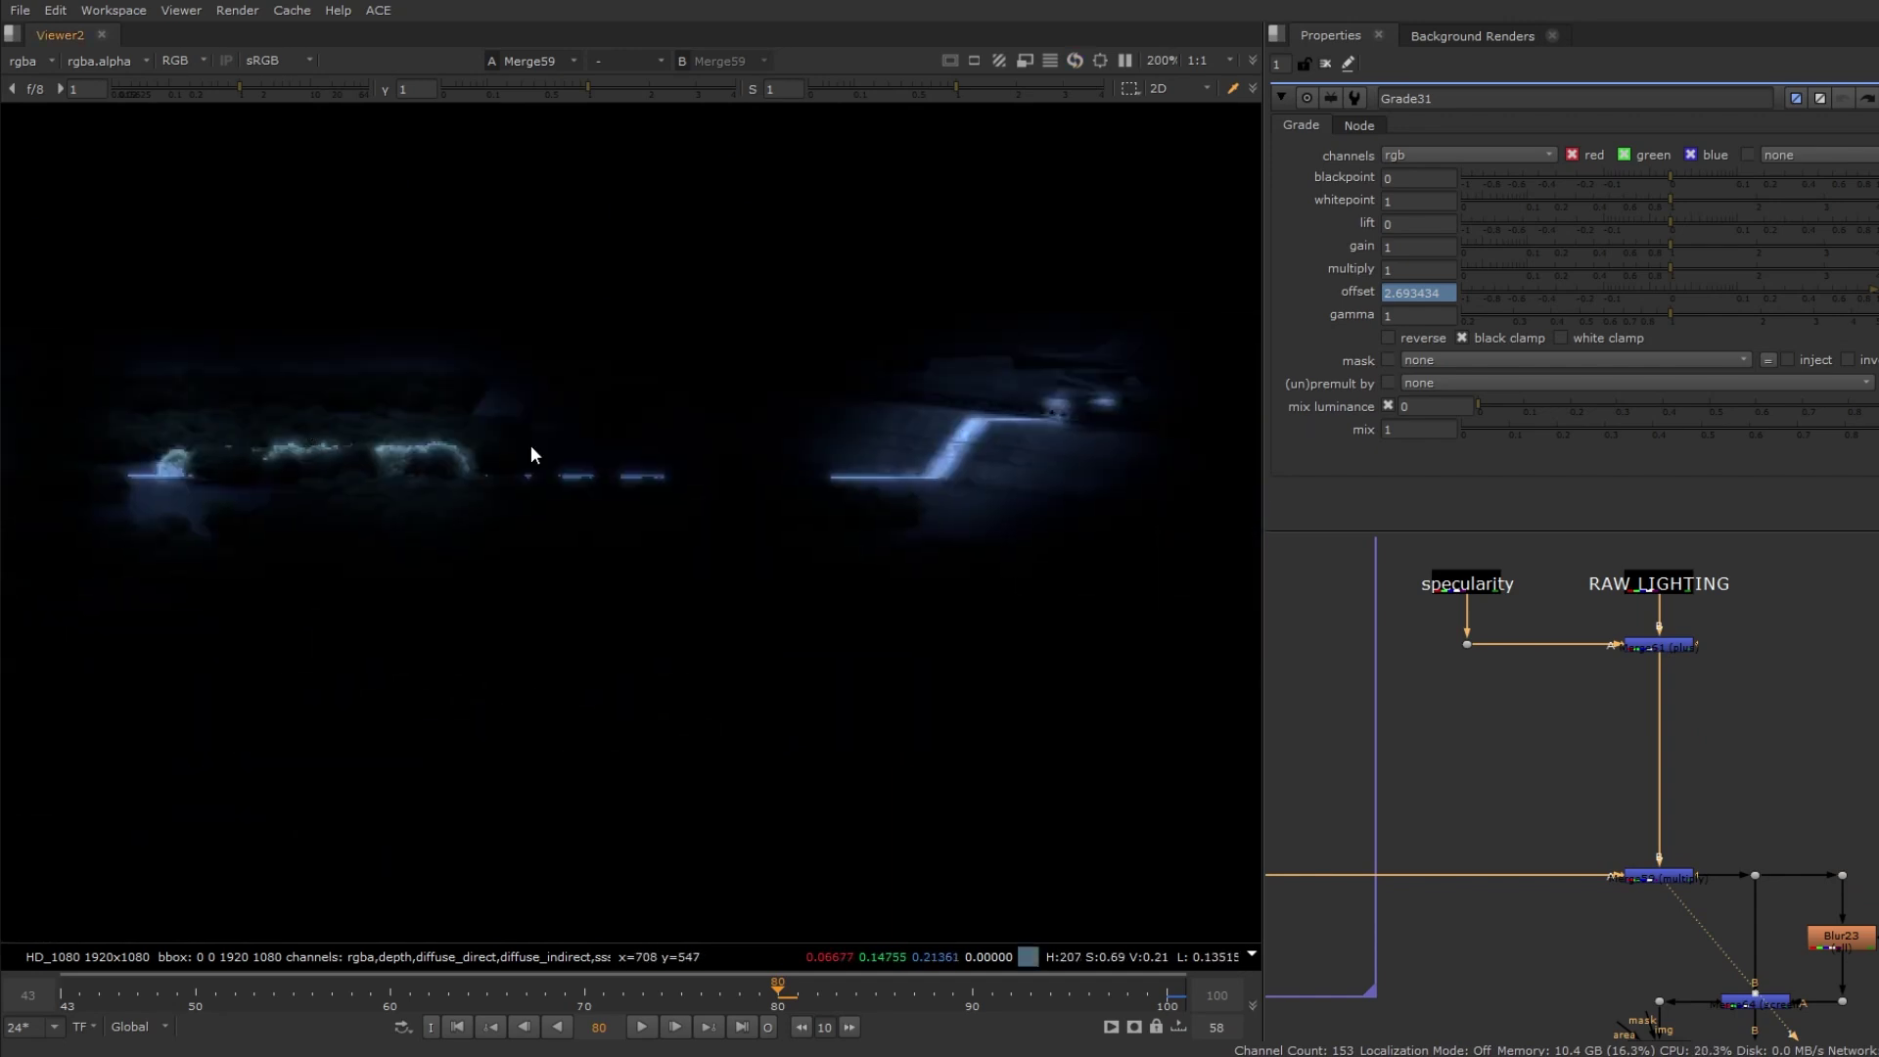
View the added Blur23 glow at Merge64 and the exponential blur glow at Merge55
{"action": "middle_click_drag", "start_coordinate": [1574, 909], "coordinate": [1327, 760]}
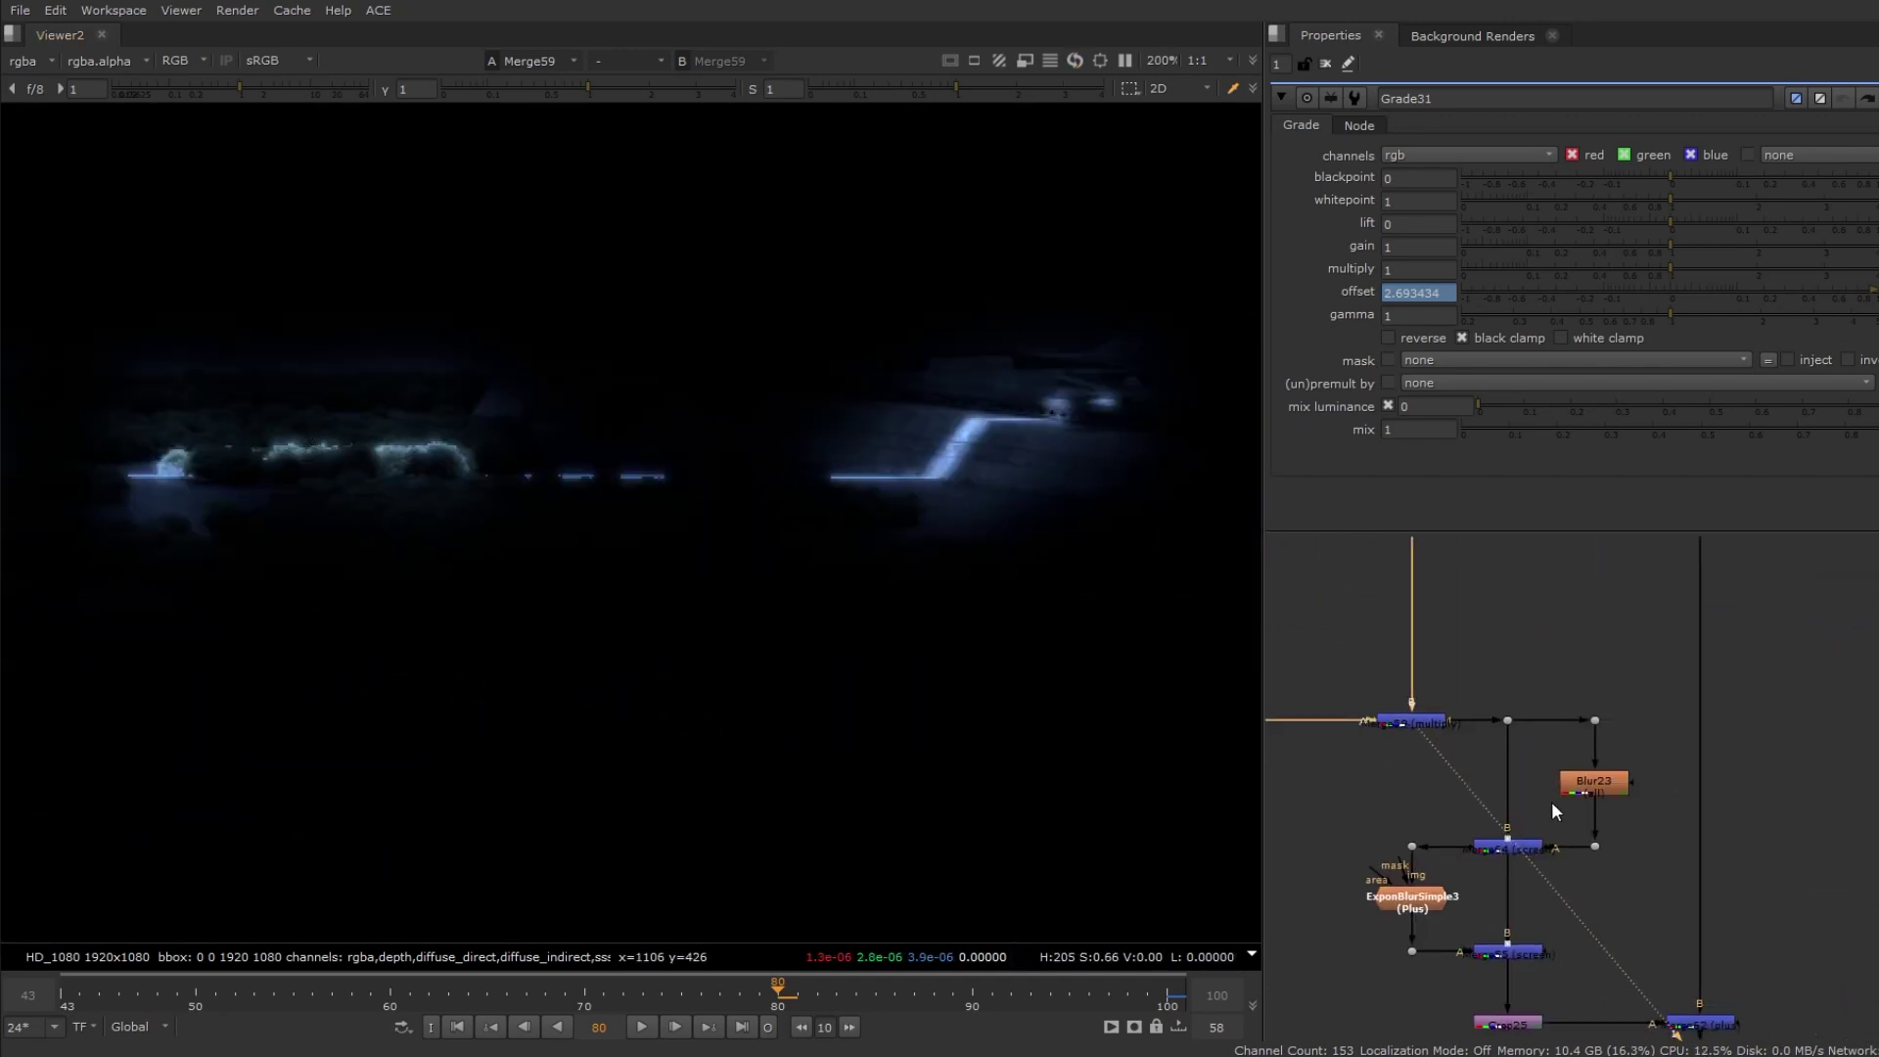
{"action": "scroll", "coordinate": [1556, 822], "scroll_direction": "down", "scroll_amount": 2}
{"action": "middle_click_drag", "start_coordinate": [1560, 846], "coordinate": [1559, 767]}
{"action": "left_click", "coordinate": [1517, 769]}
{"action": "key", "text": "1"}
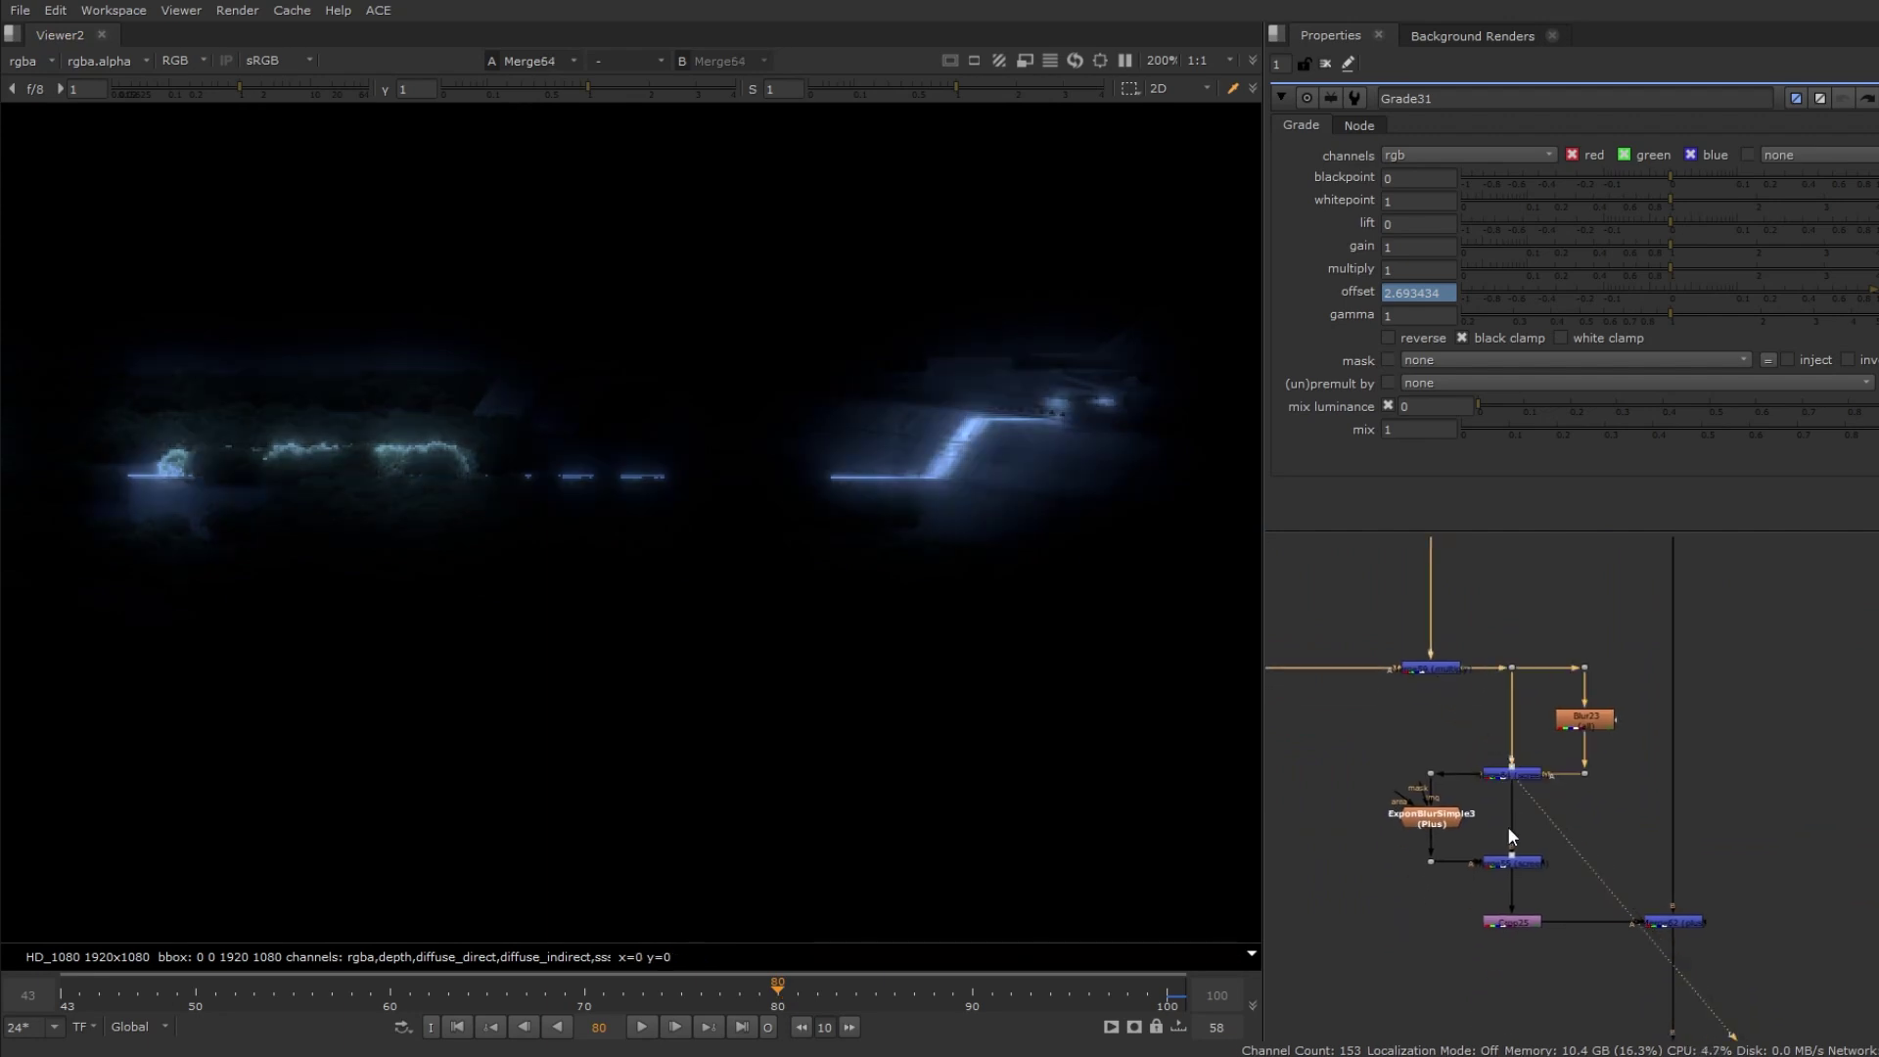
{"action": "left_click", "coordinate": [1511, 863]}
{"action": "key", "text": "1"}
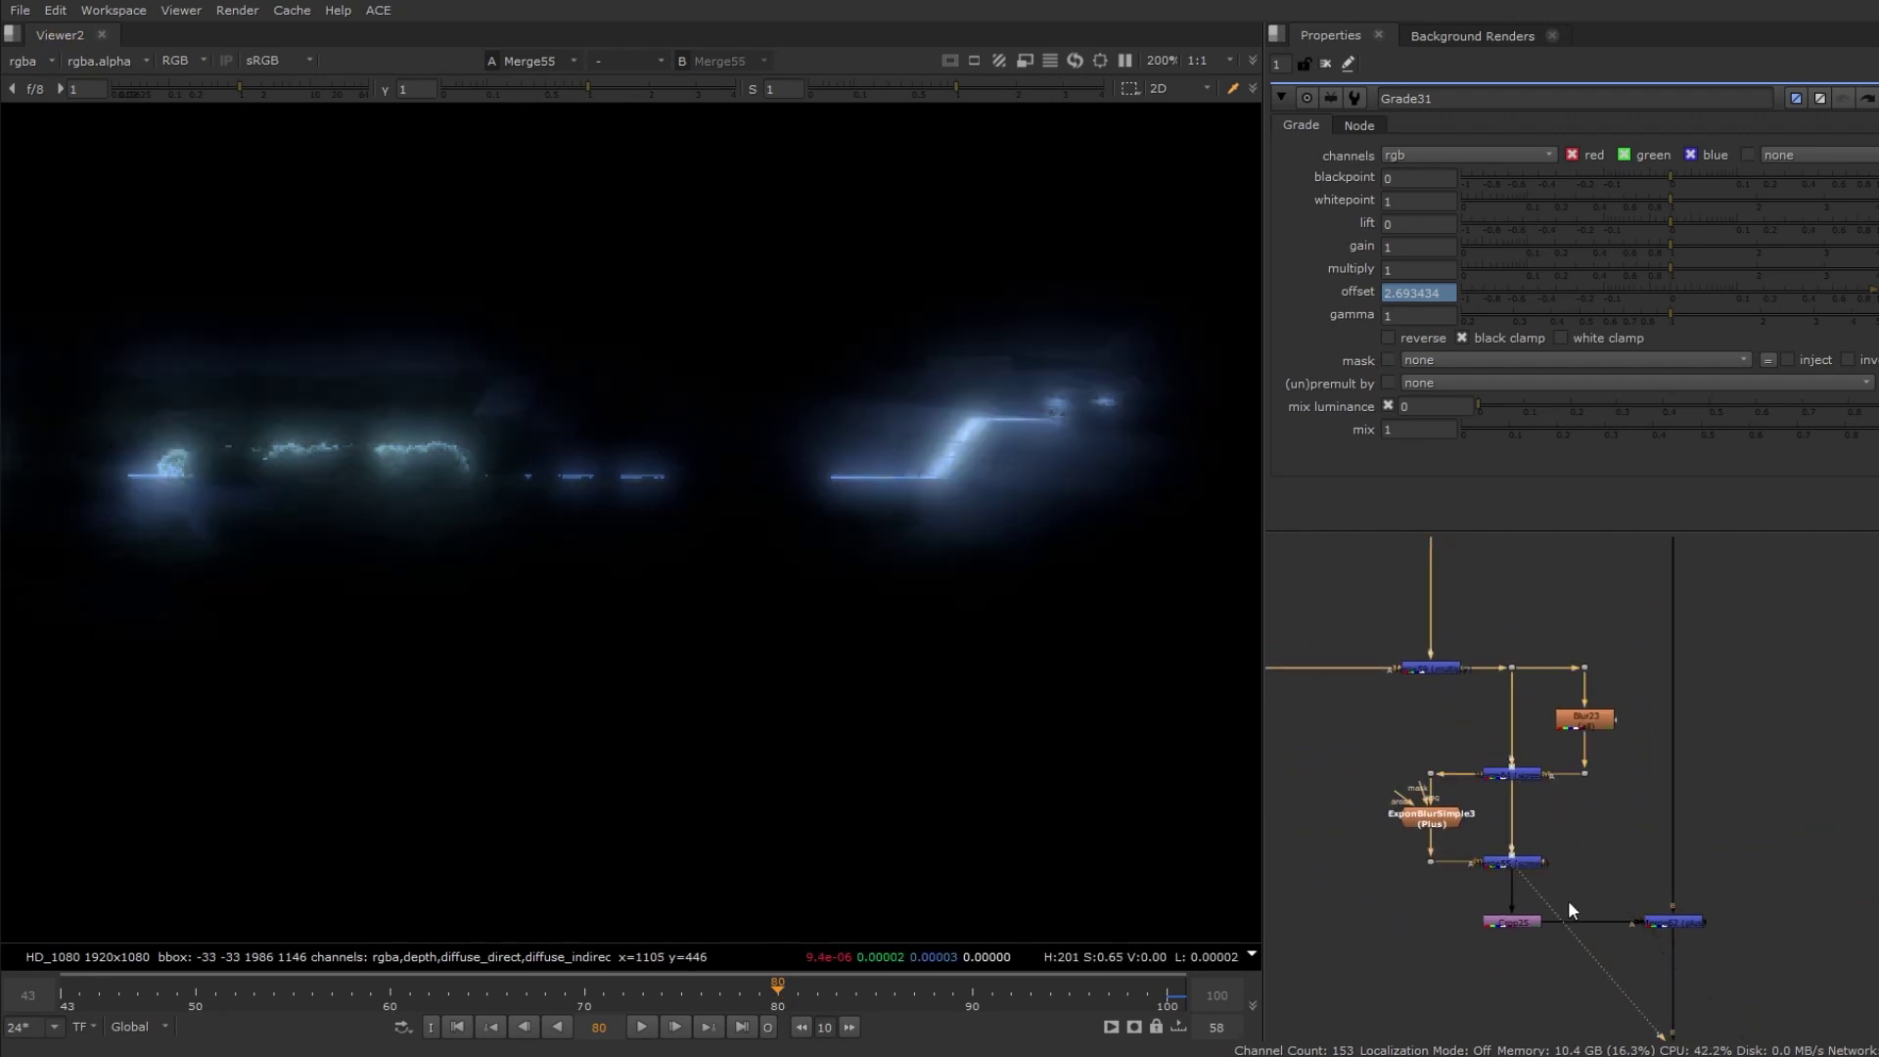
View the cropped glow at Crop25 across the whole frame and its merge over the scene at Merge62
{"action": "left_click", "coordinate": [1511, 924]}
{"action": "key", "text": "1"}
{"action": "key", "text": "f"}
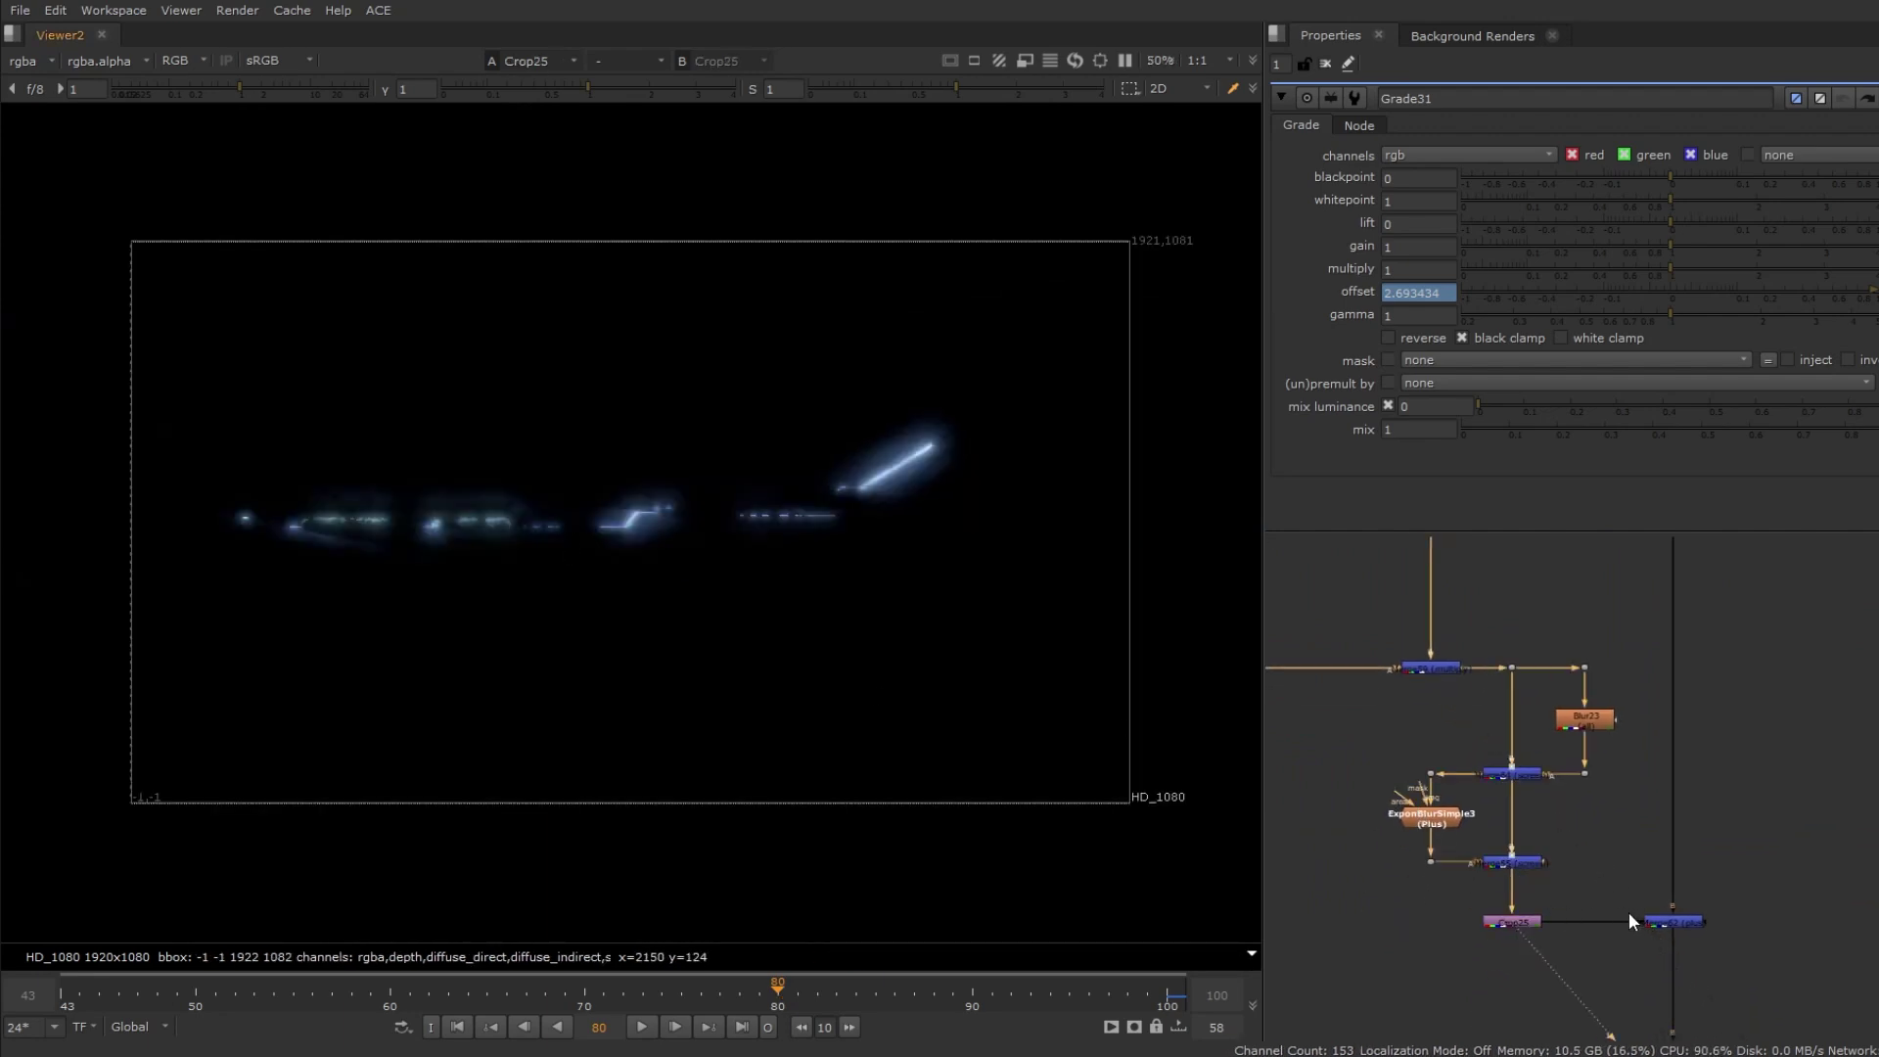
{"action": "left_click", "coordinate": [1669, 921]}
{"action": "key", "text": "1"}
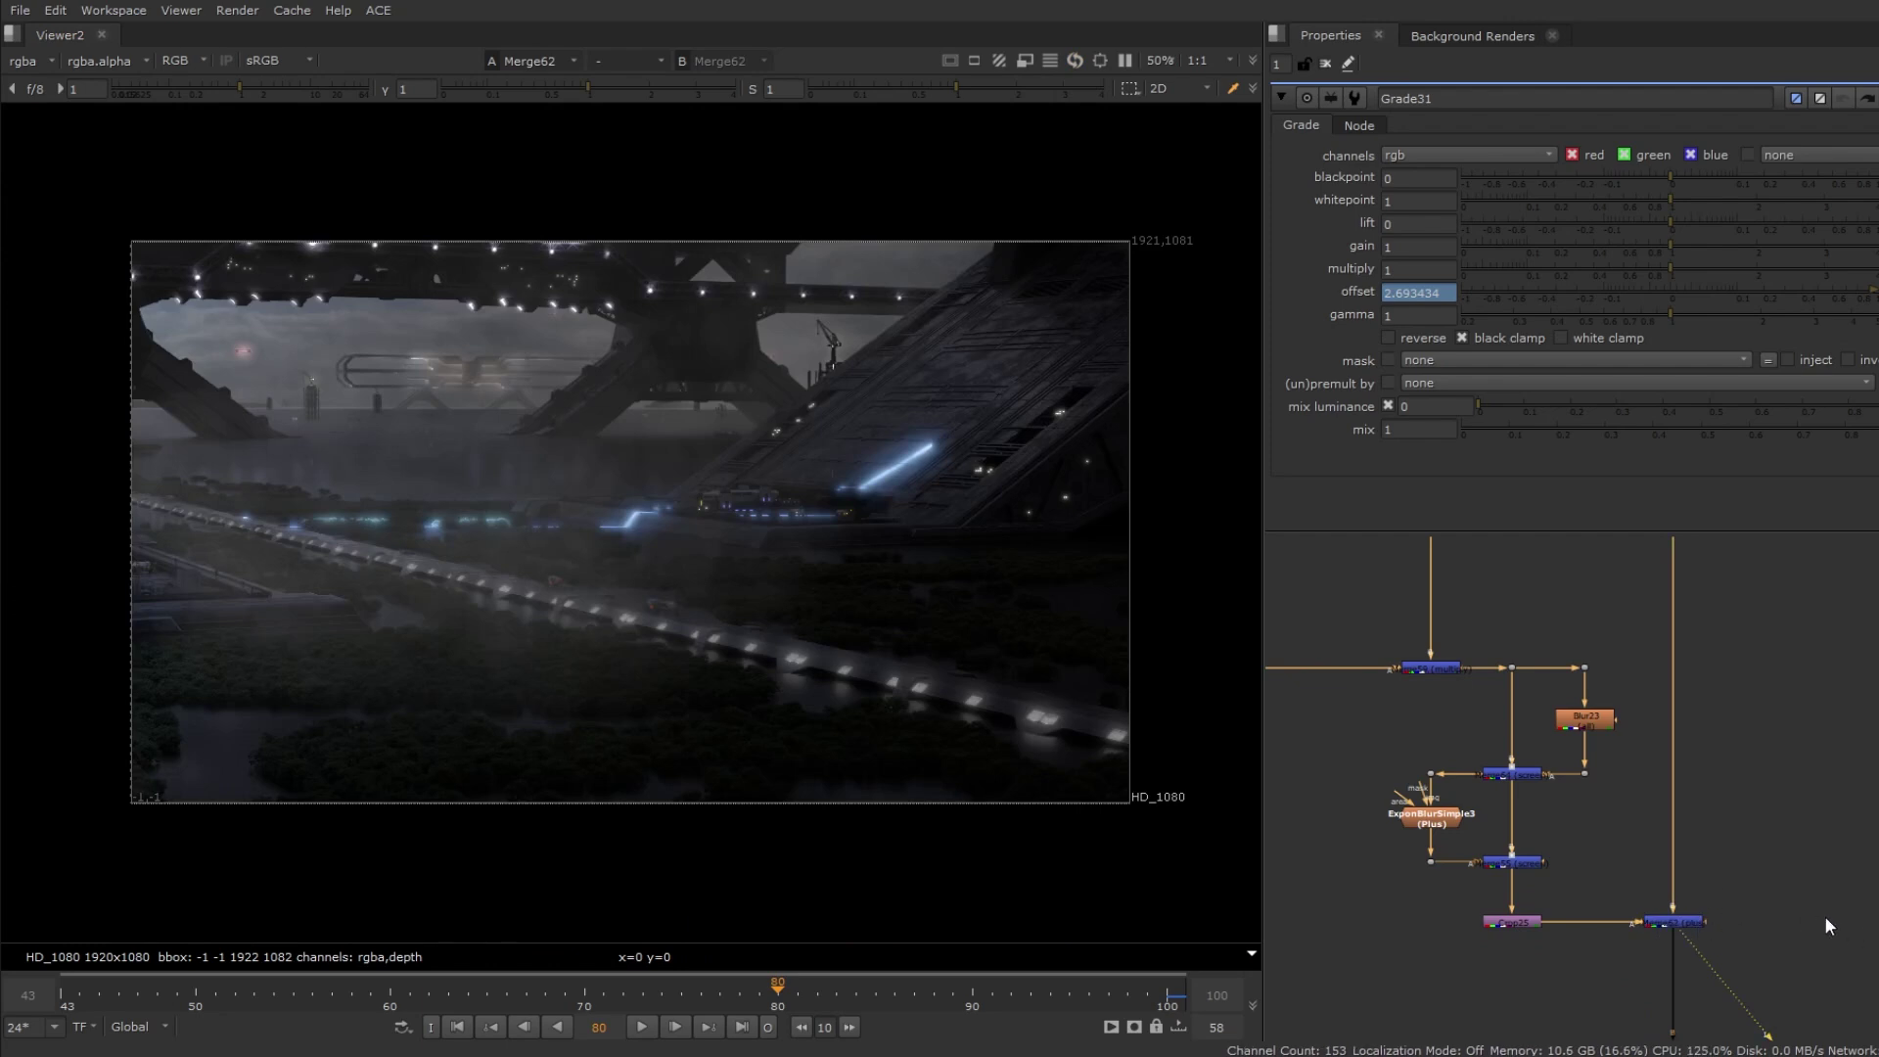
Locate the Roto2 area laser shape above the noise setup and view its alpha channel
{"action": "scroll", "coordinate": [1590, 693], "scroll_direction": "down", "scroll_amount": 5}
{"action": "middle_click_drag", "start_coordinate": [1589, 693], "coordinate": [1599, 752]}
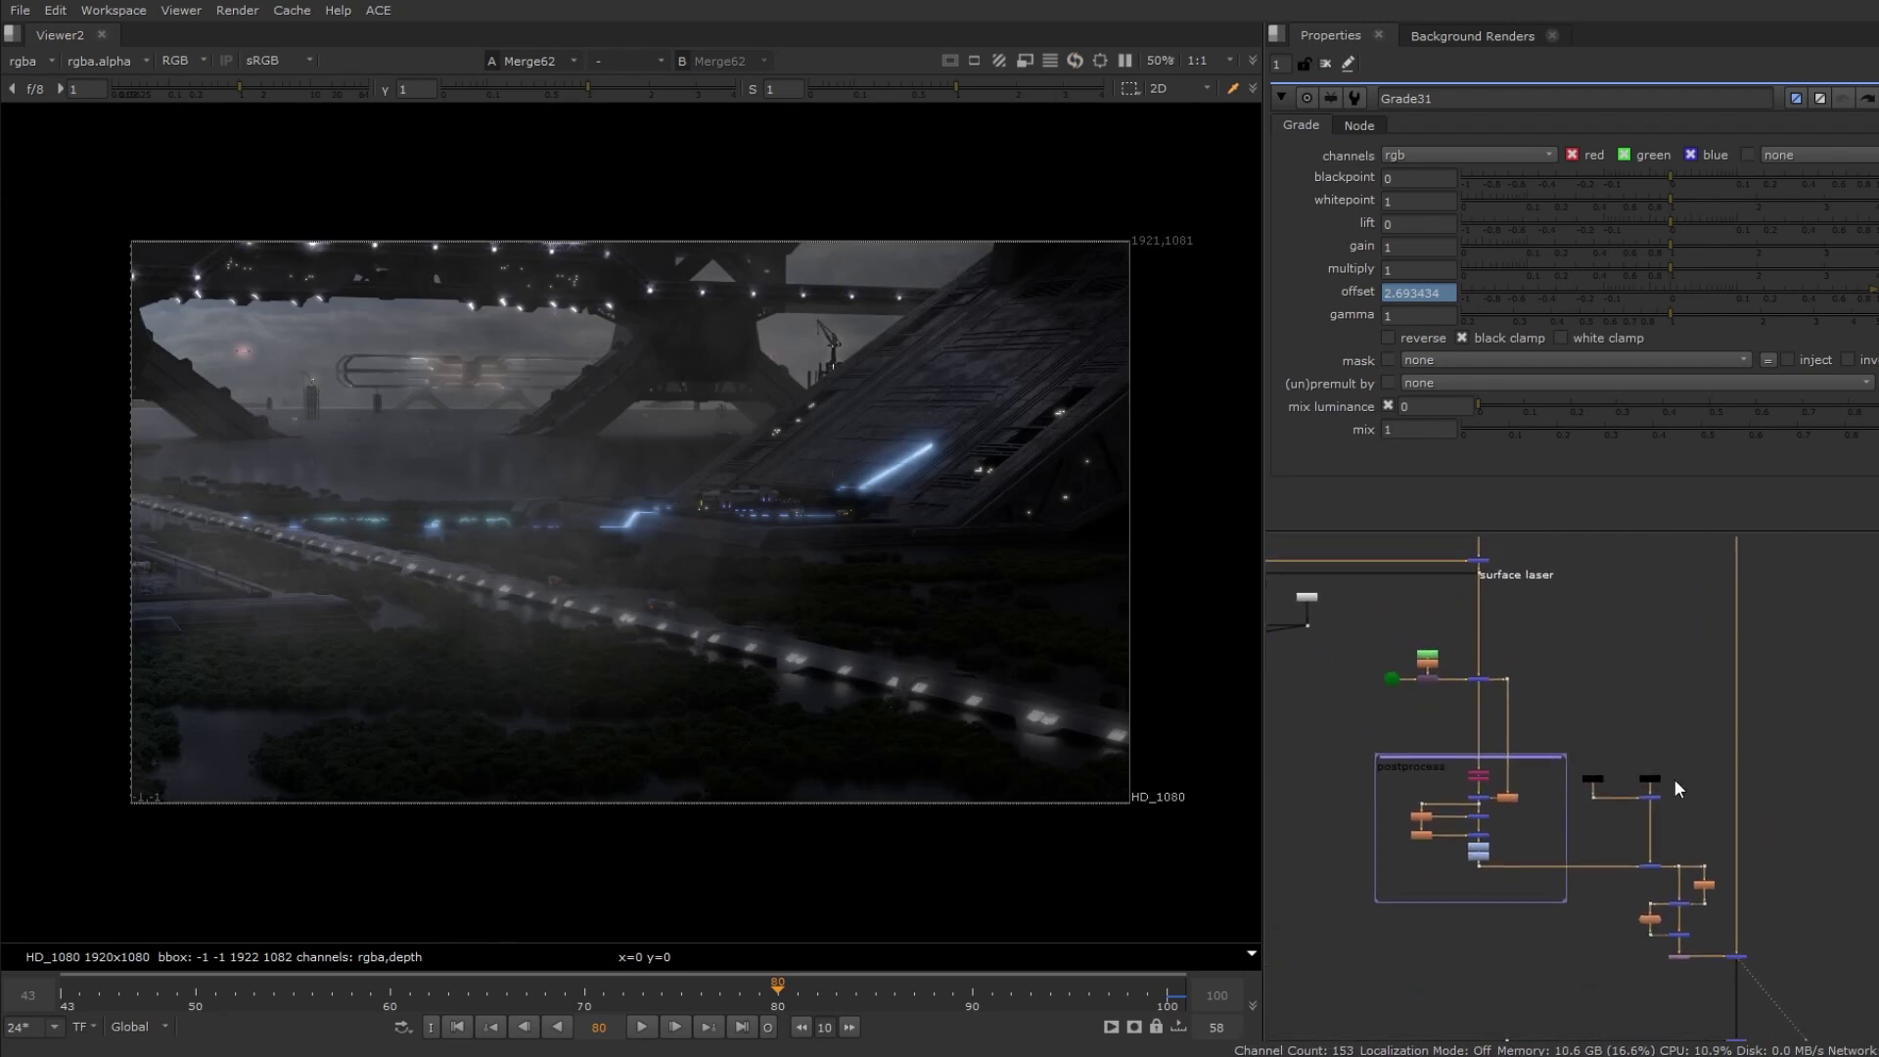
{"action": "scroll", "coordinate": [1599, 797], "scroll_direction": "down", "scroll_amount": 4}
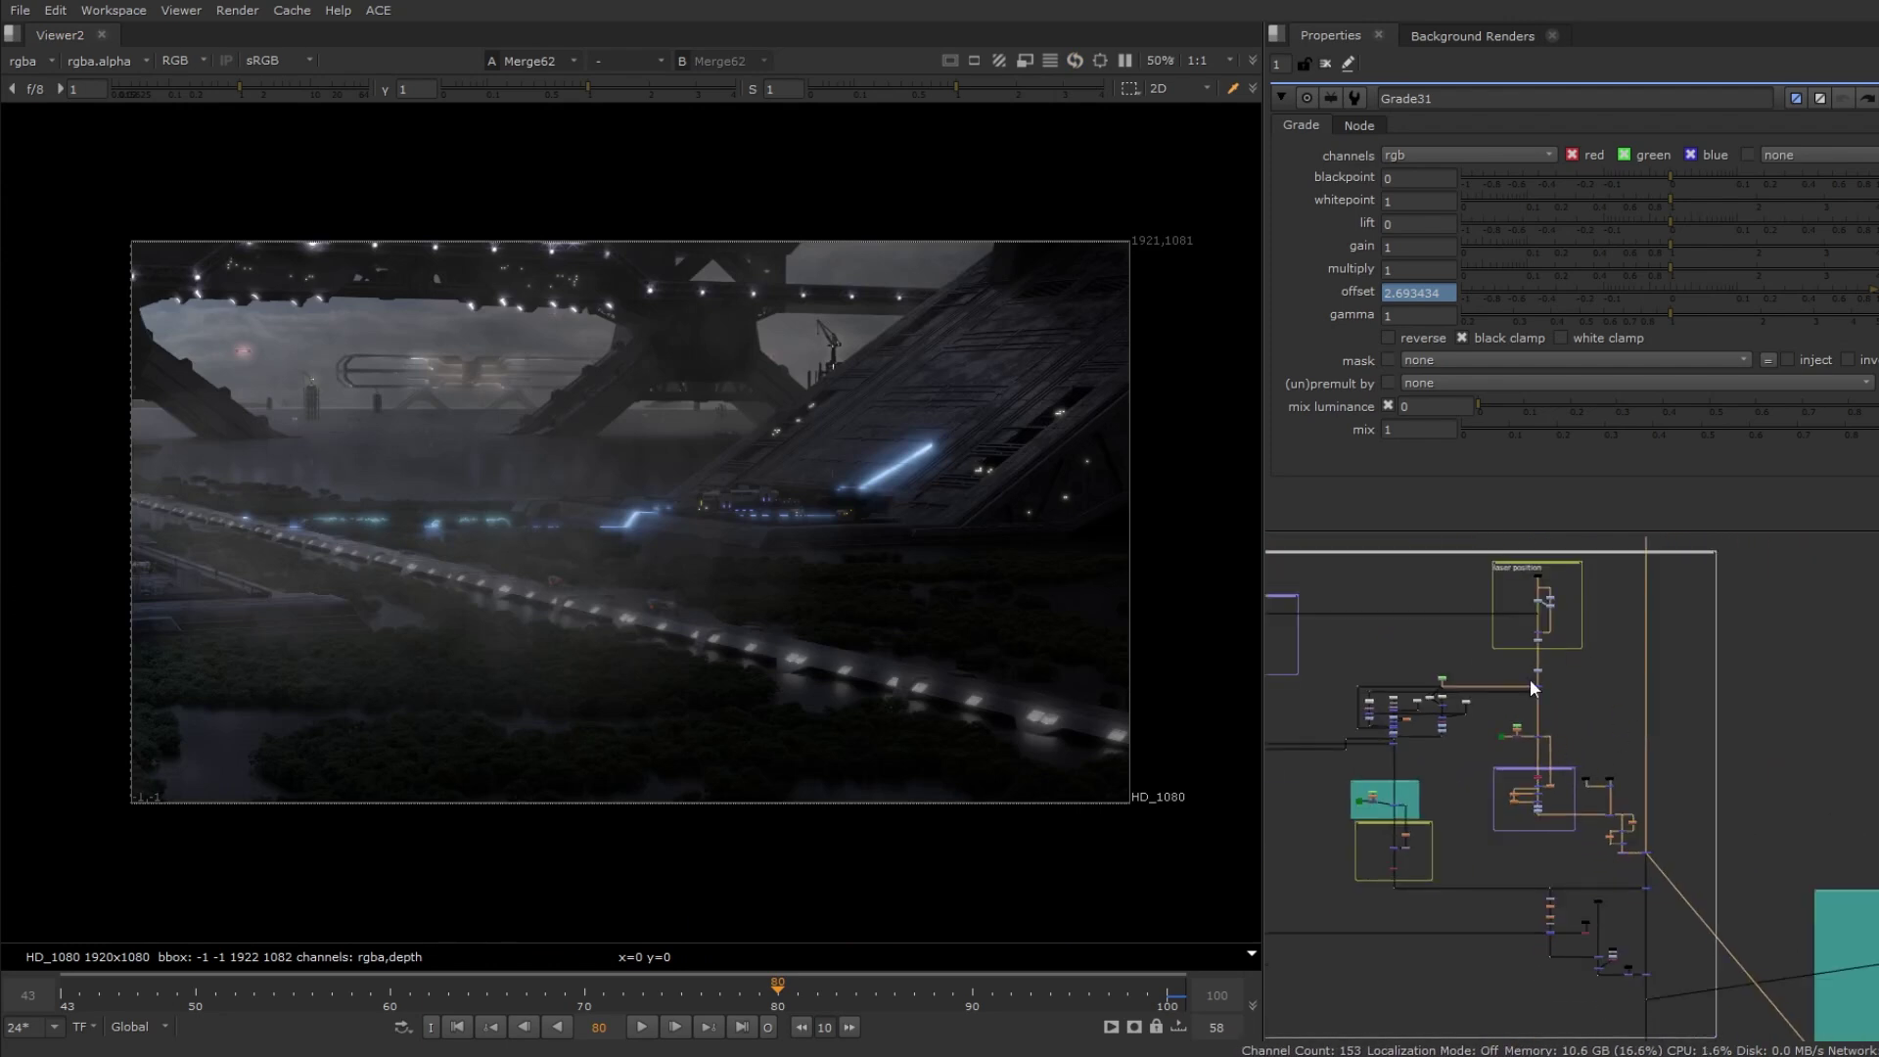
{"action": "scroll", "coordinate": [1435, 695], "scroll_direction": "up", "scroll_amount": 3}
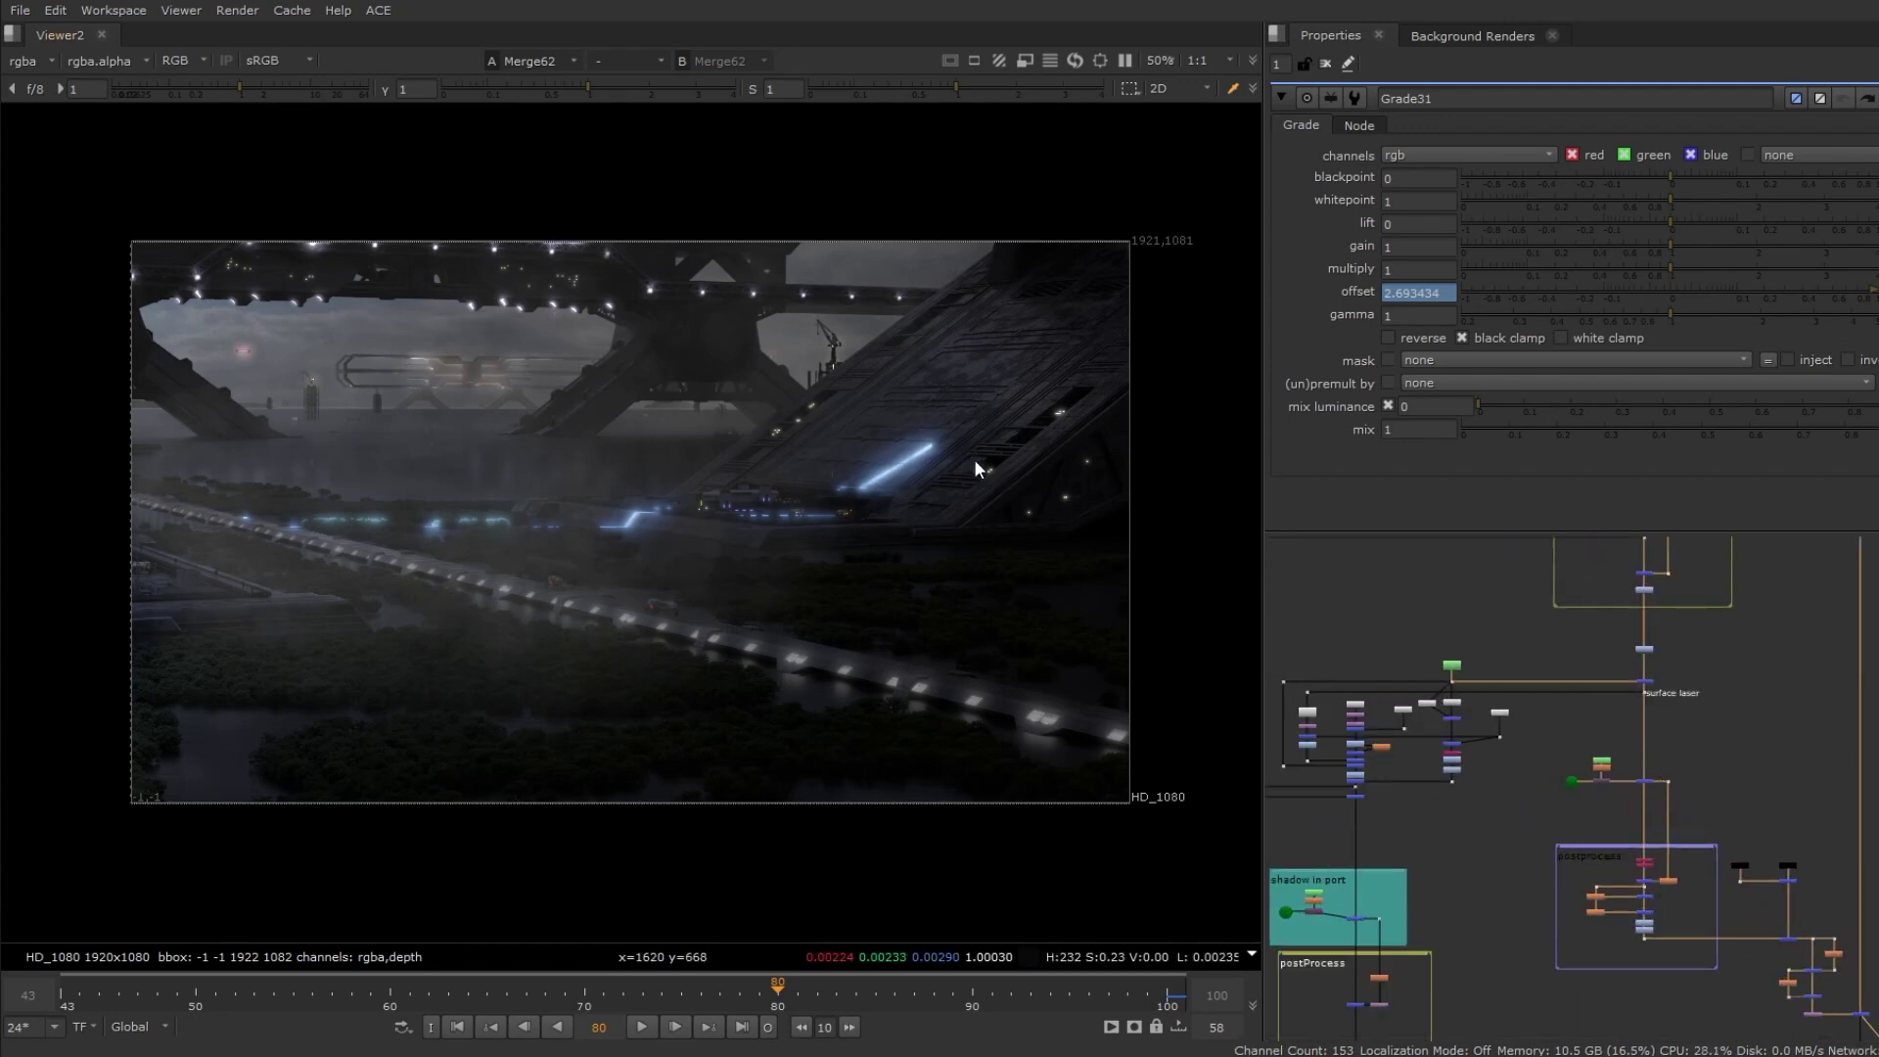
{"action": "scroll", "coordinate": [1487, 743], "scroll_direction": "up", "scroll_amount": 6}
{"action": "middle_click_drag", "start_coordinate": [1501, 638], "coordinate": [1824, 974]}
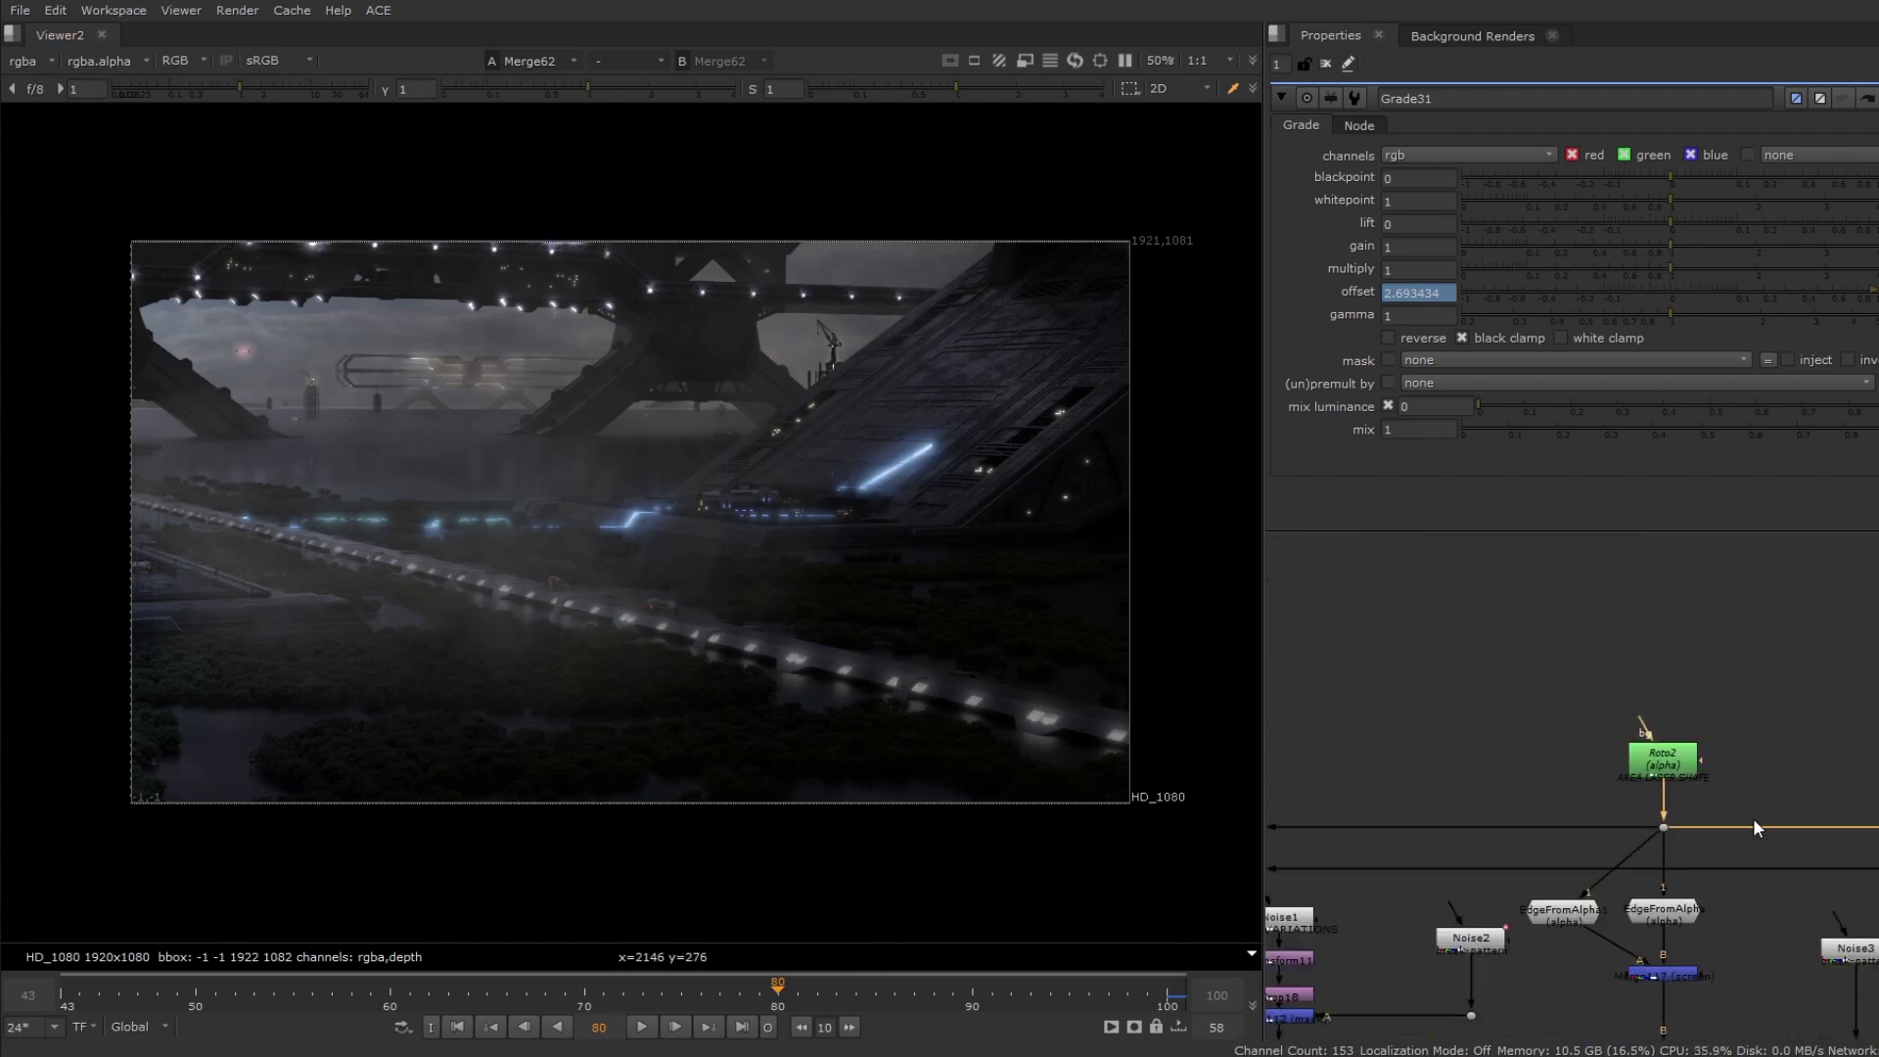
{"action": "left_click", "coordinate": [1677, 771]}
{"action": "key", "text": "1"}
{"action": "key", "text": "a"}
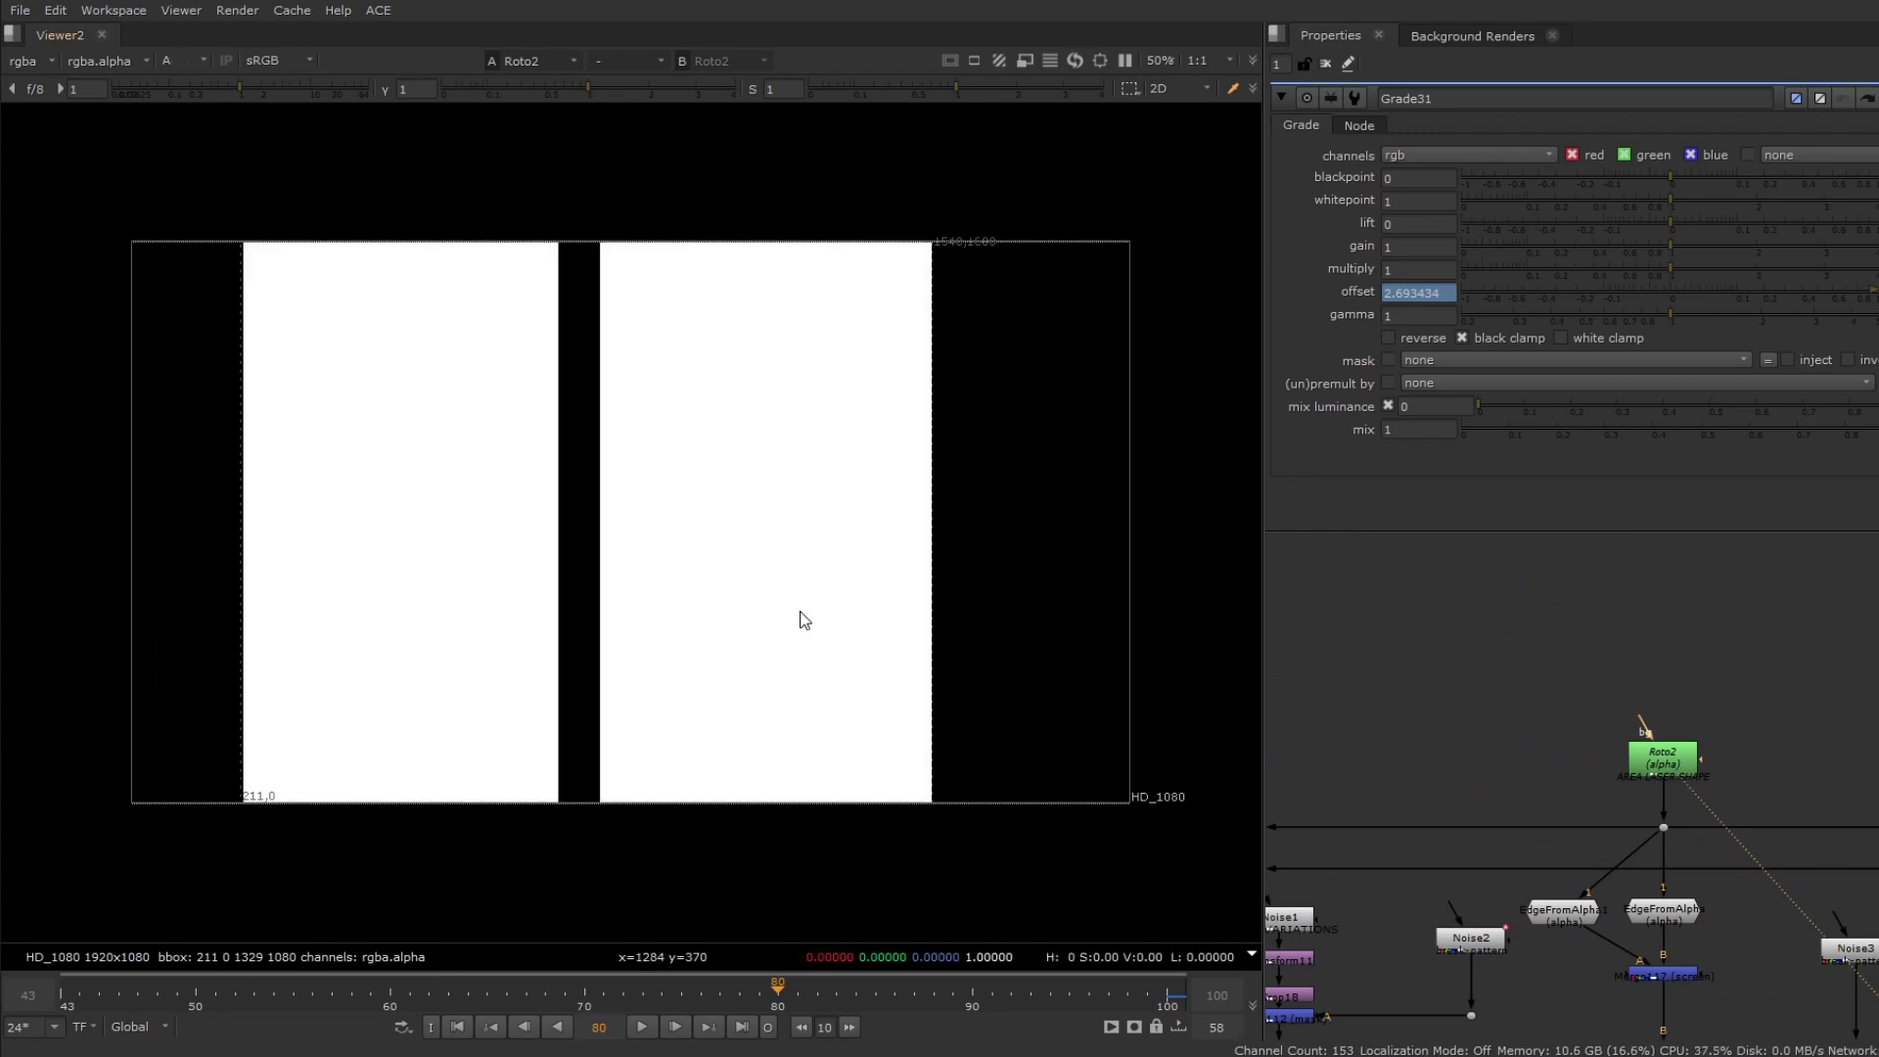
Compare the edges produced from the roto shape by EdgeFromAlpha and EdgeFromAlpha1
{"action": "scroll", "coordinate": [1664, 848], "scroll_direction": "up", "scroll_amount": 3}
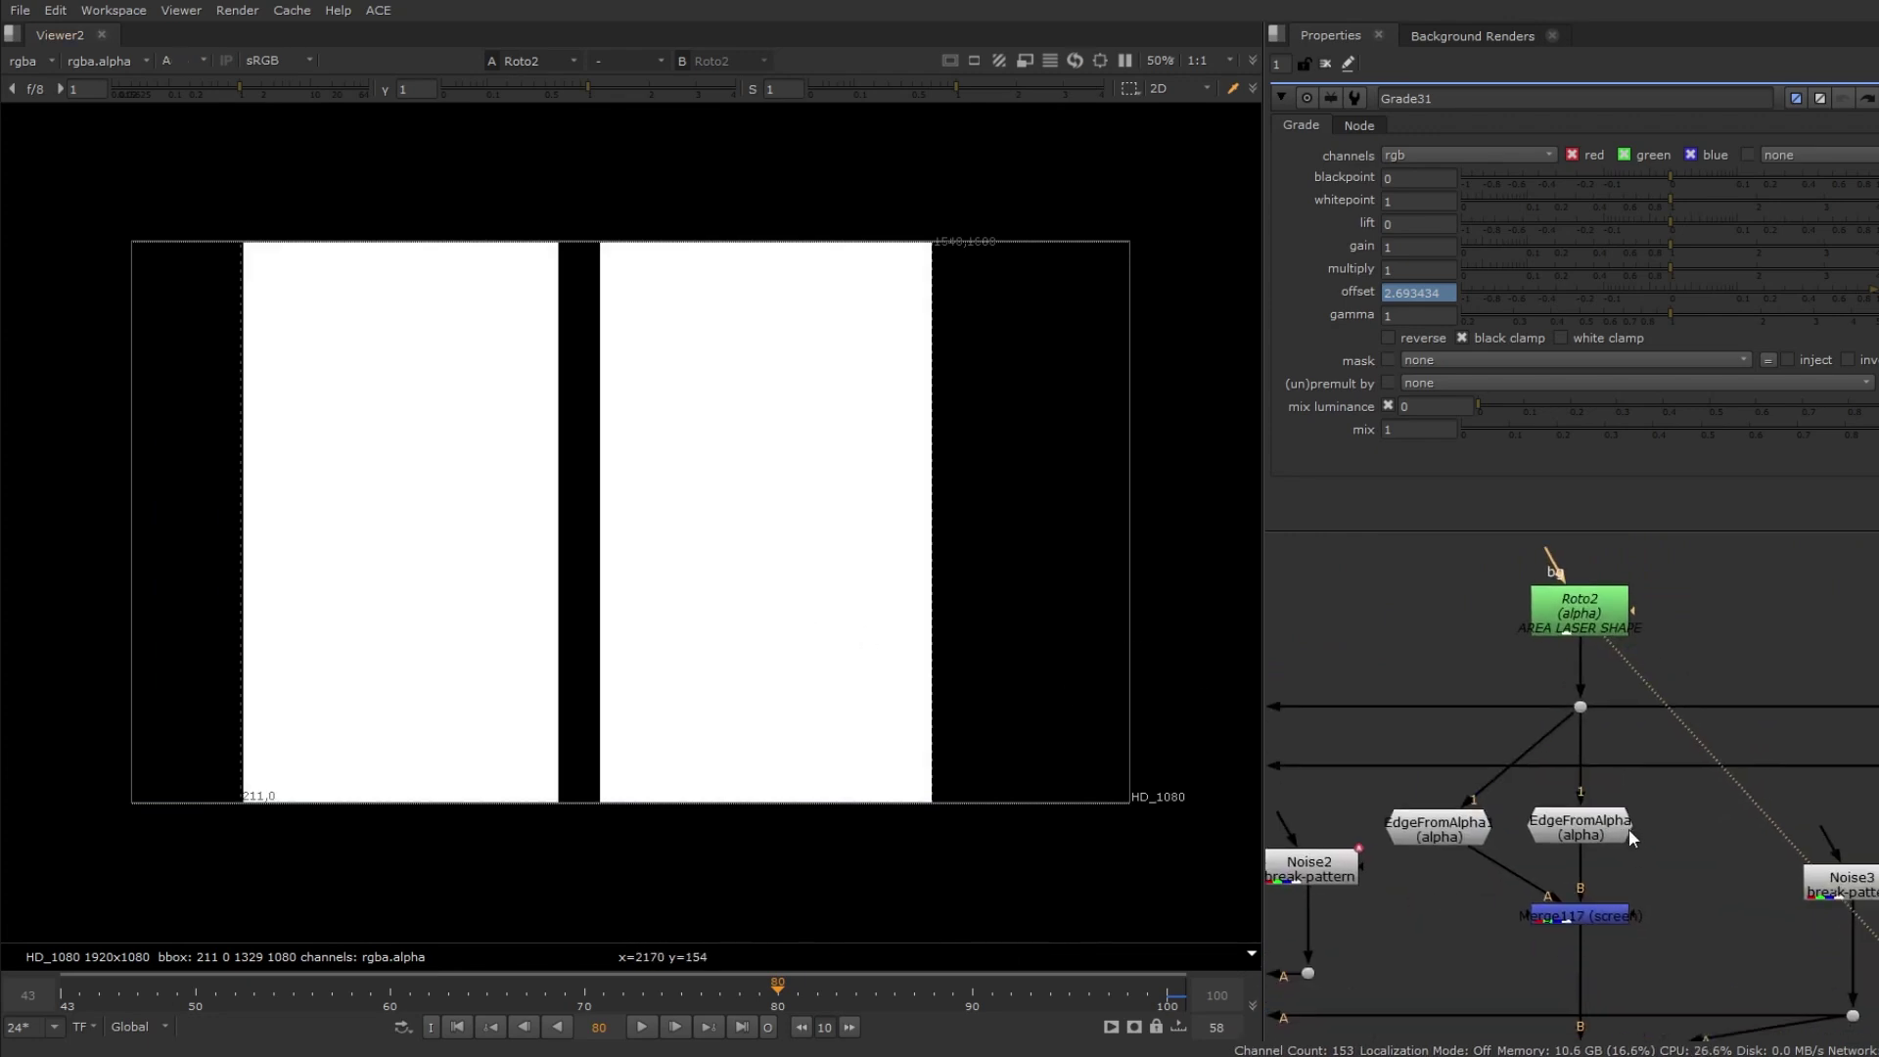
{"action": "left_click", "coordinate": [1619, 819]}
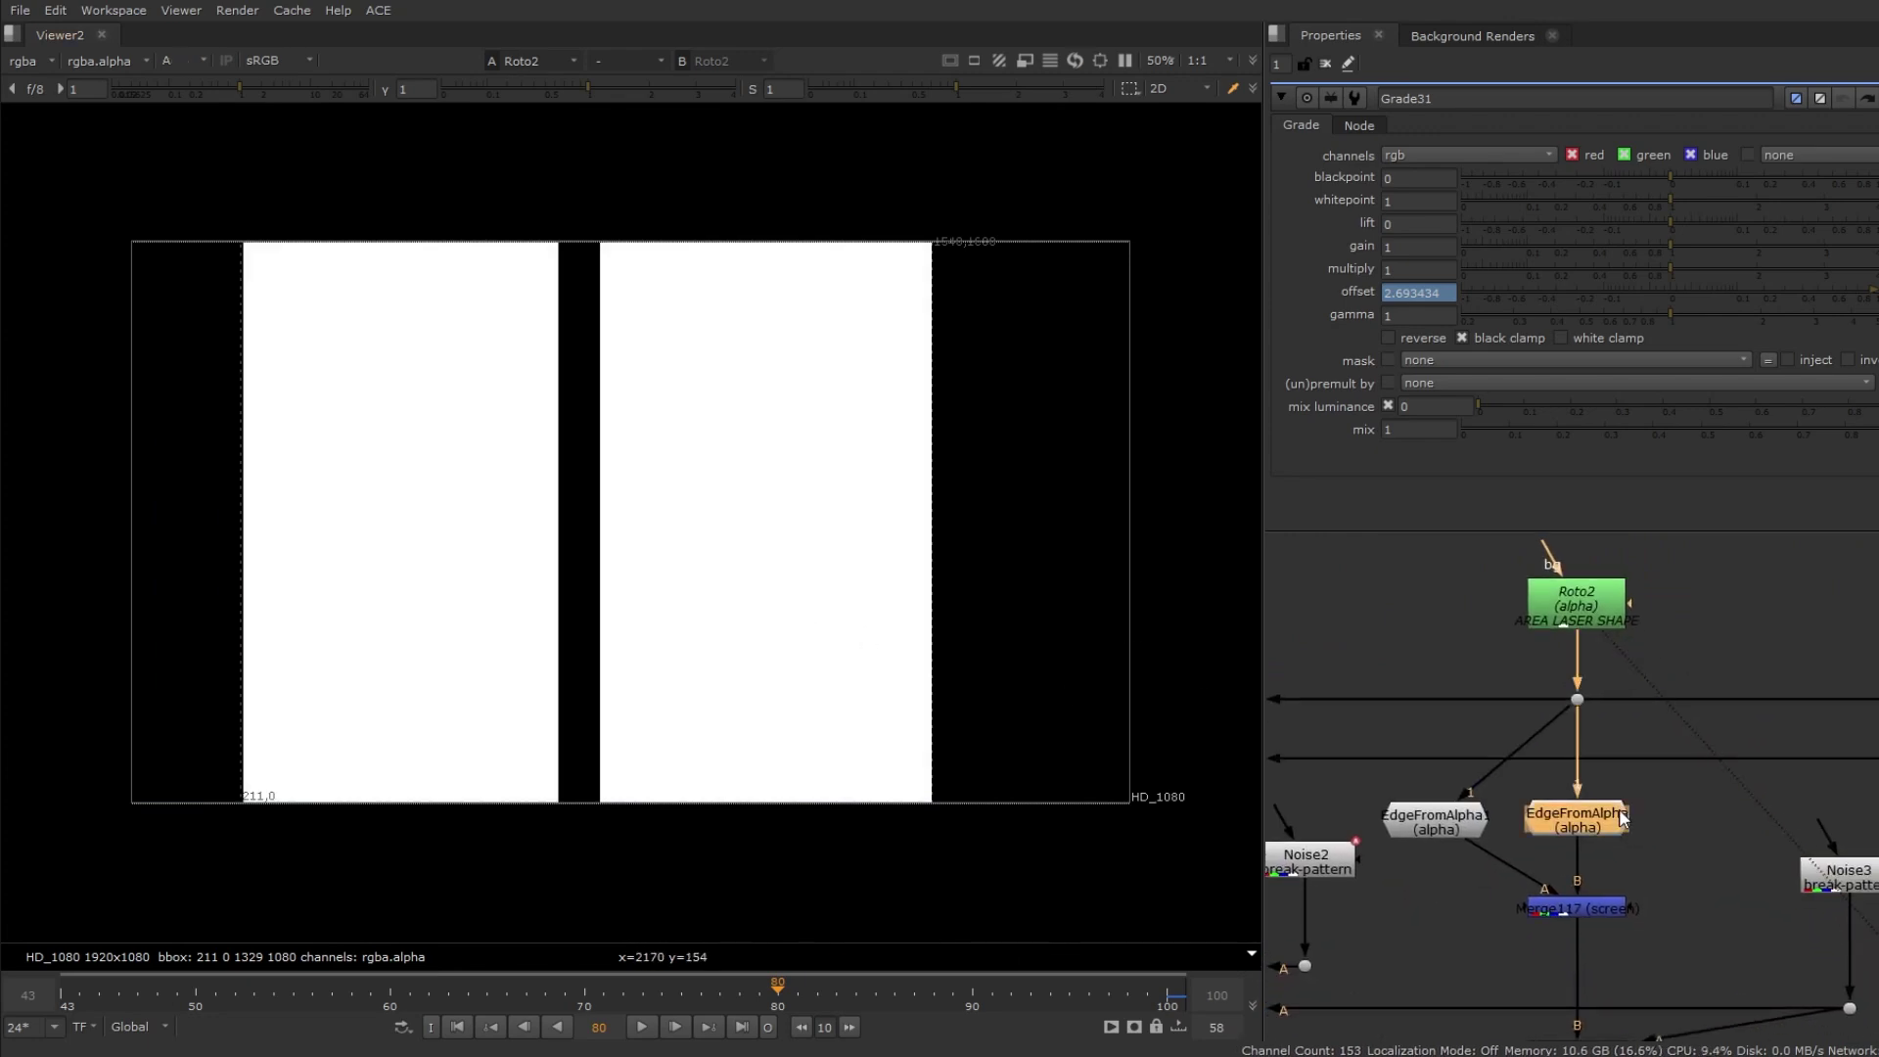
{"action": "key", "text": "1"}
{"action": "left_click", "coordinate": [1688, 801]}
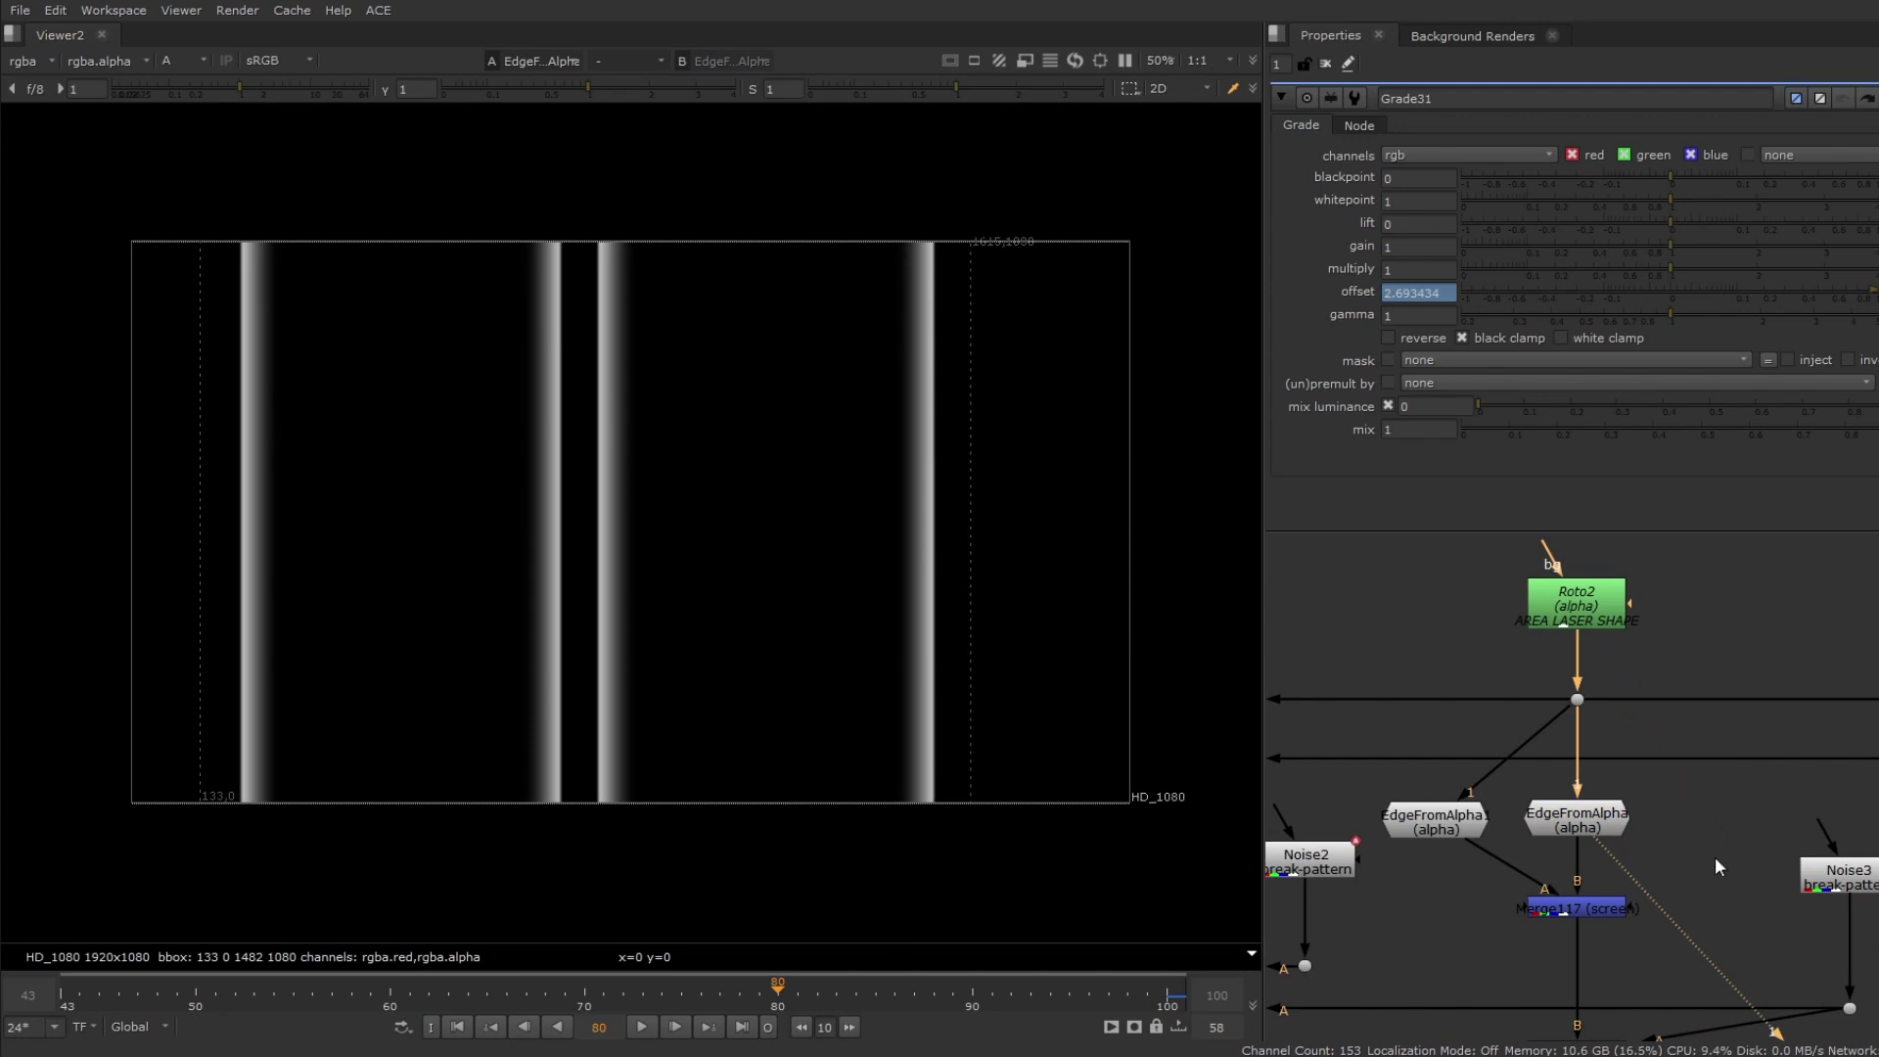
{"action": "left_click", "coordinate": [1443, 831]}
{"action": "key", "text": "1"}
{"action": "left_click", "coordinate": [1613, 834]}
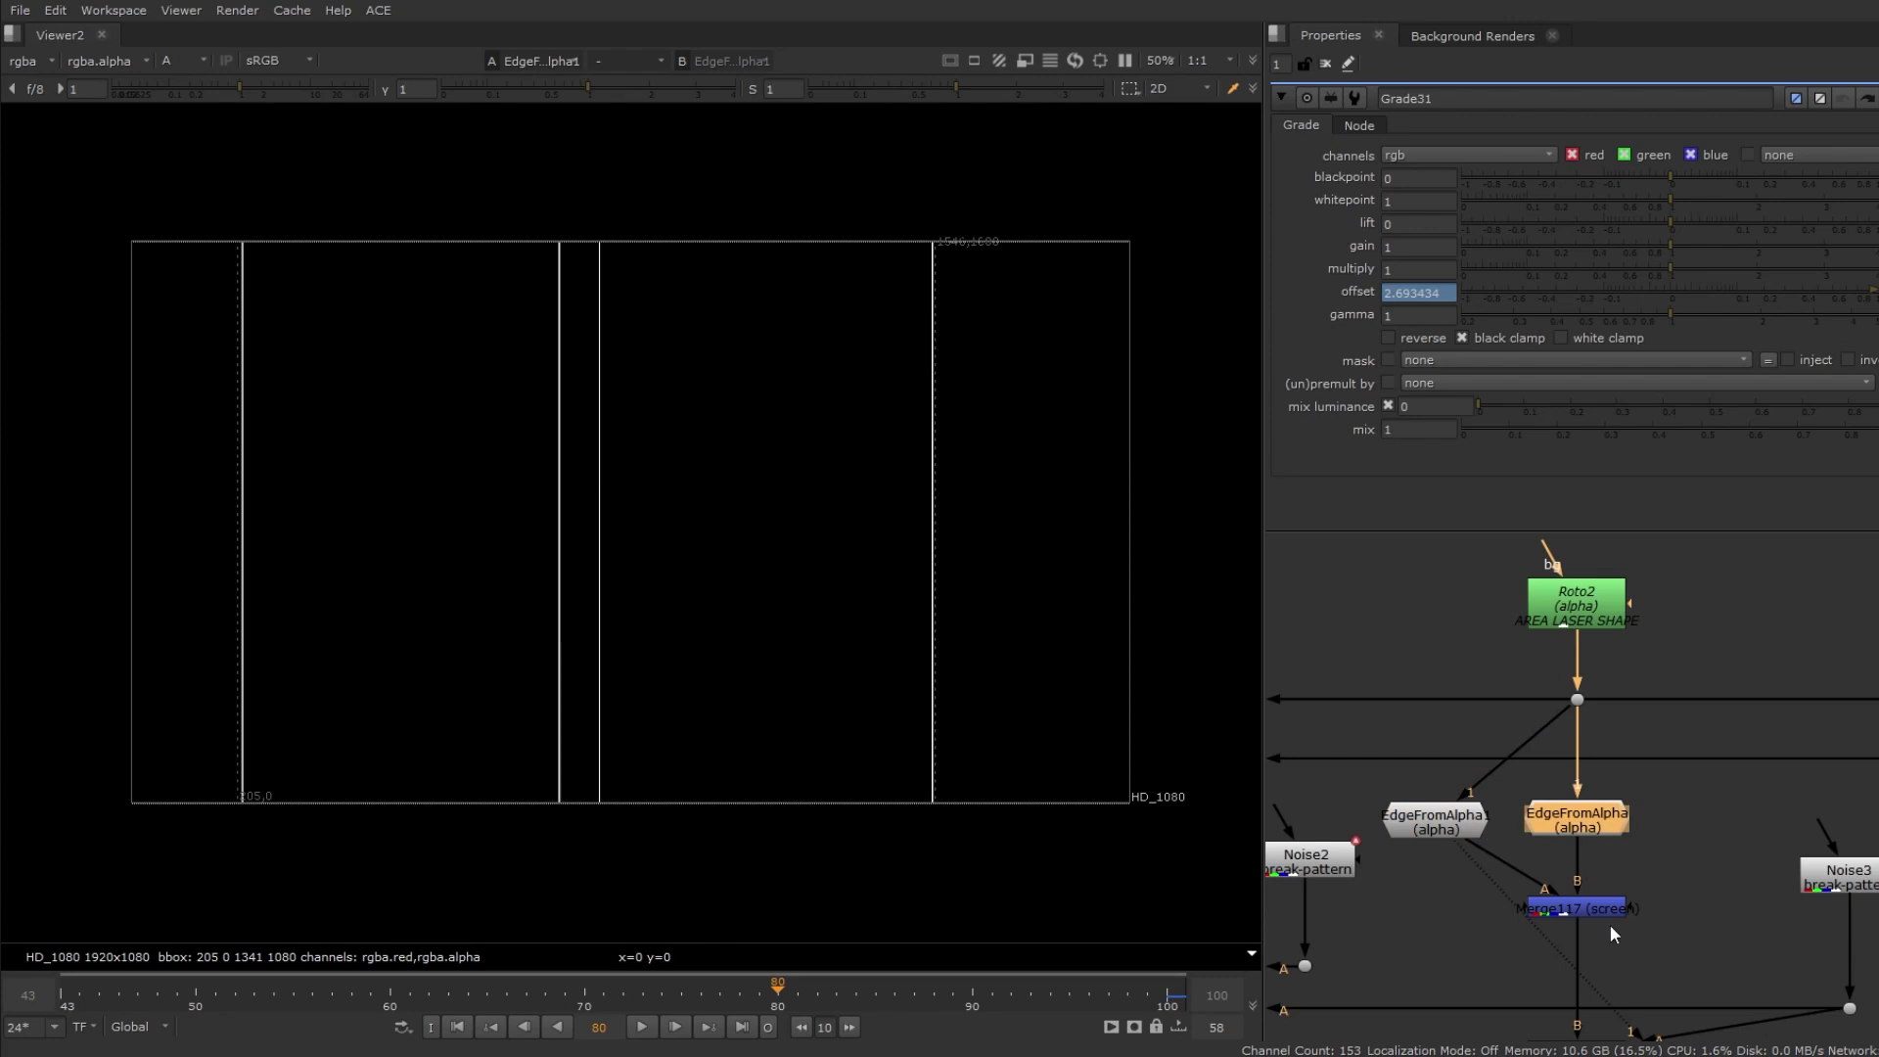
View the screened edges at Merge117 up close, toggling EdgeFromAlpha1 off and on to check its contribution
{"action": "left_click", "coordinate": [1594, 903]}
{"action": "key", "text": "1"}
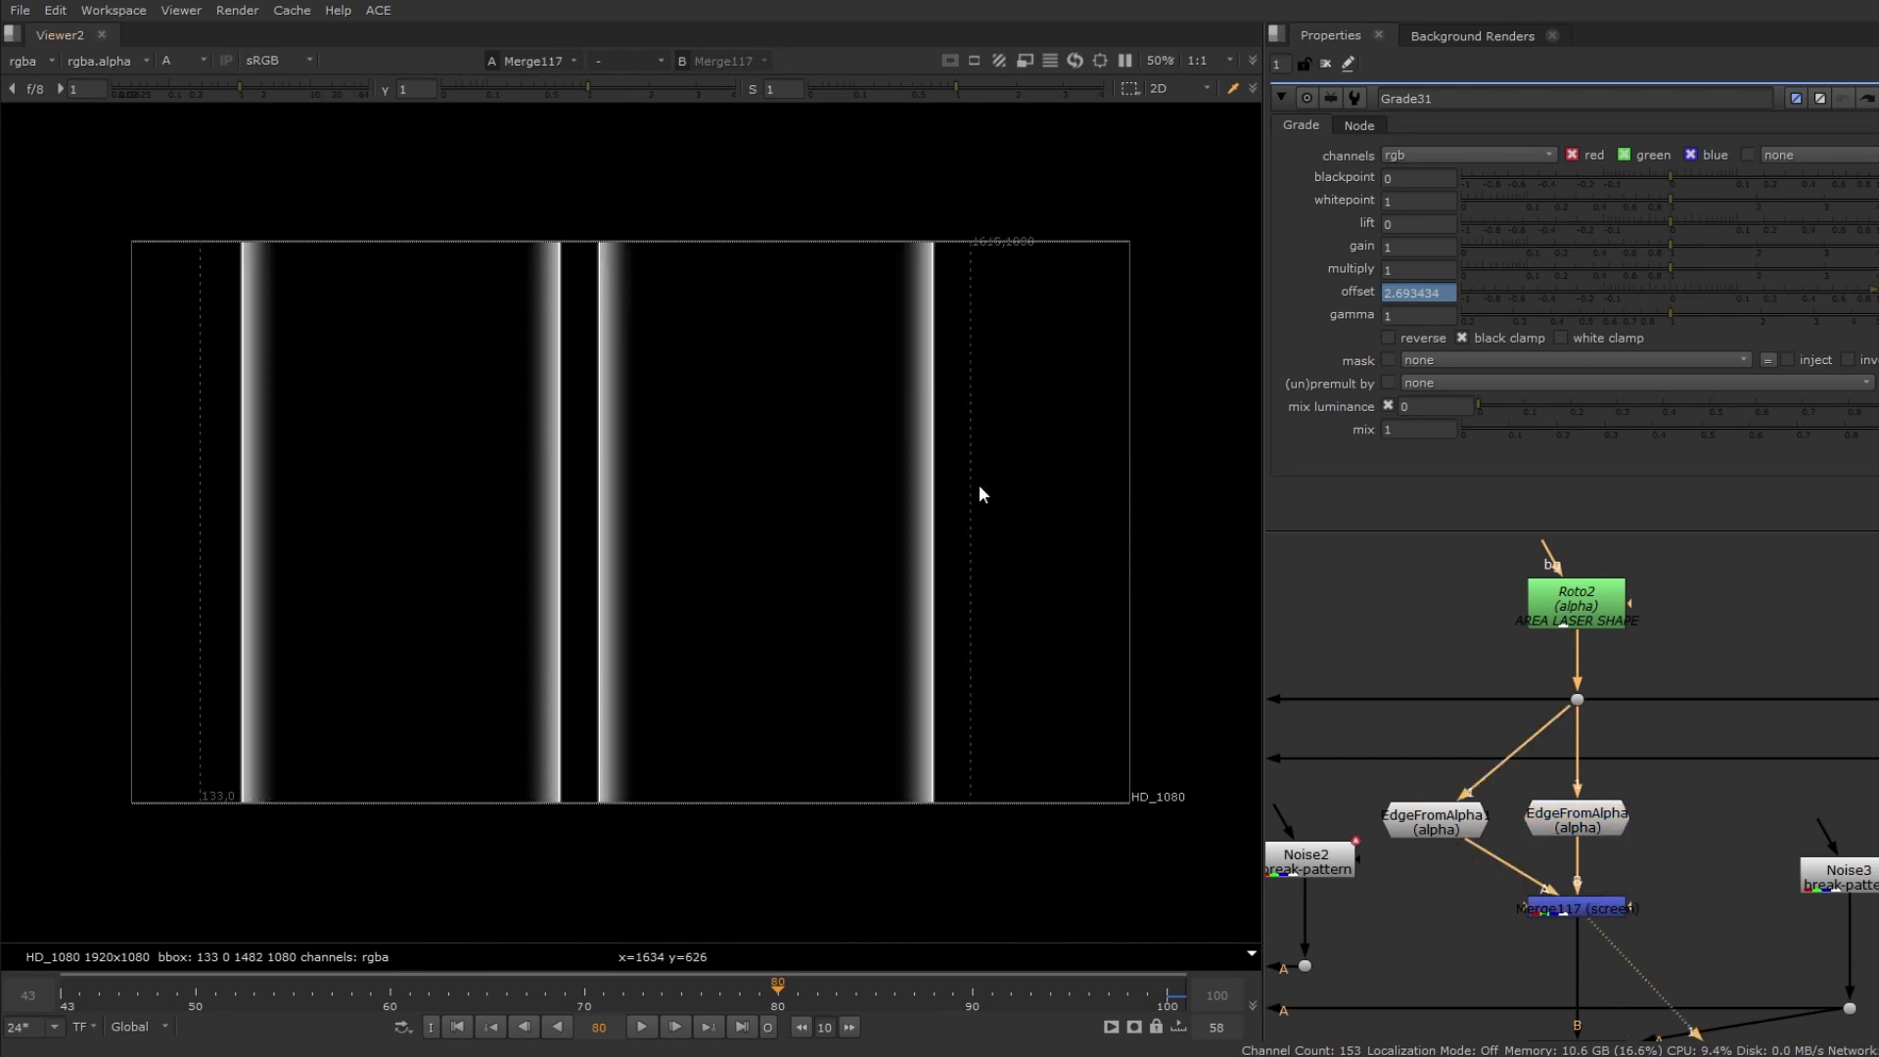
{"action": "scroll", "coordinate": [969, 483], "scroll_direction": "up", "scroll_amount": 4}
{"action": "scroll", "coordinate": [807, 480], "scroll_direction": "up", "scroll_amount": 2}
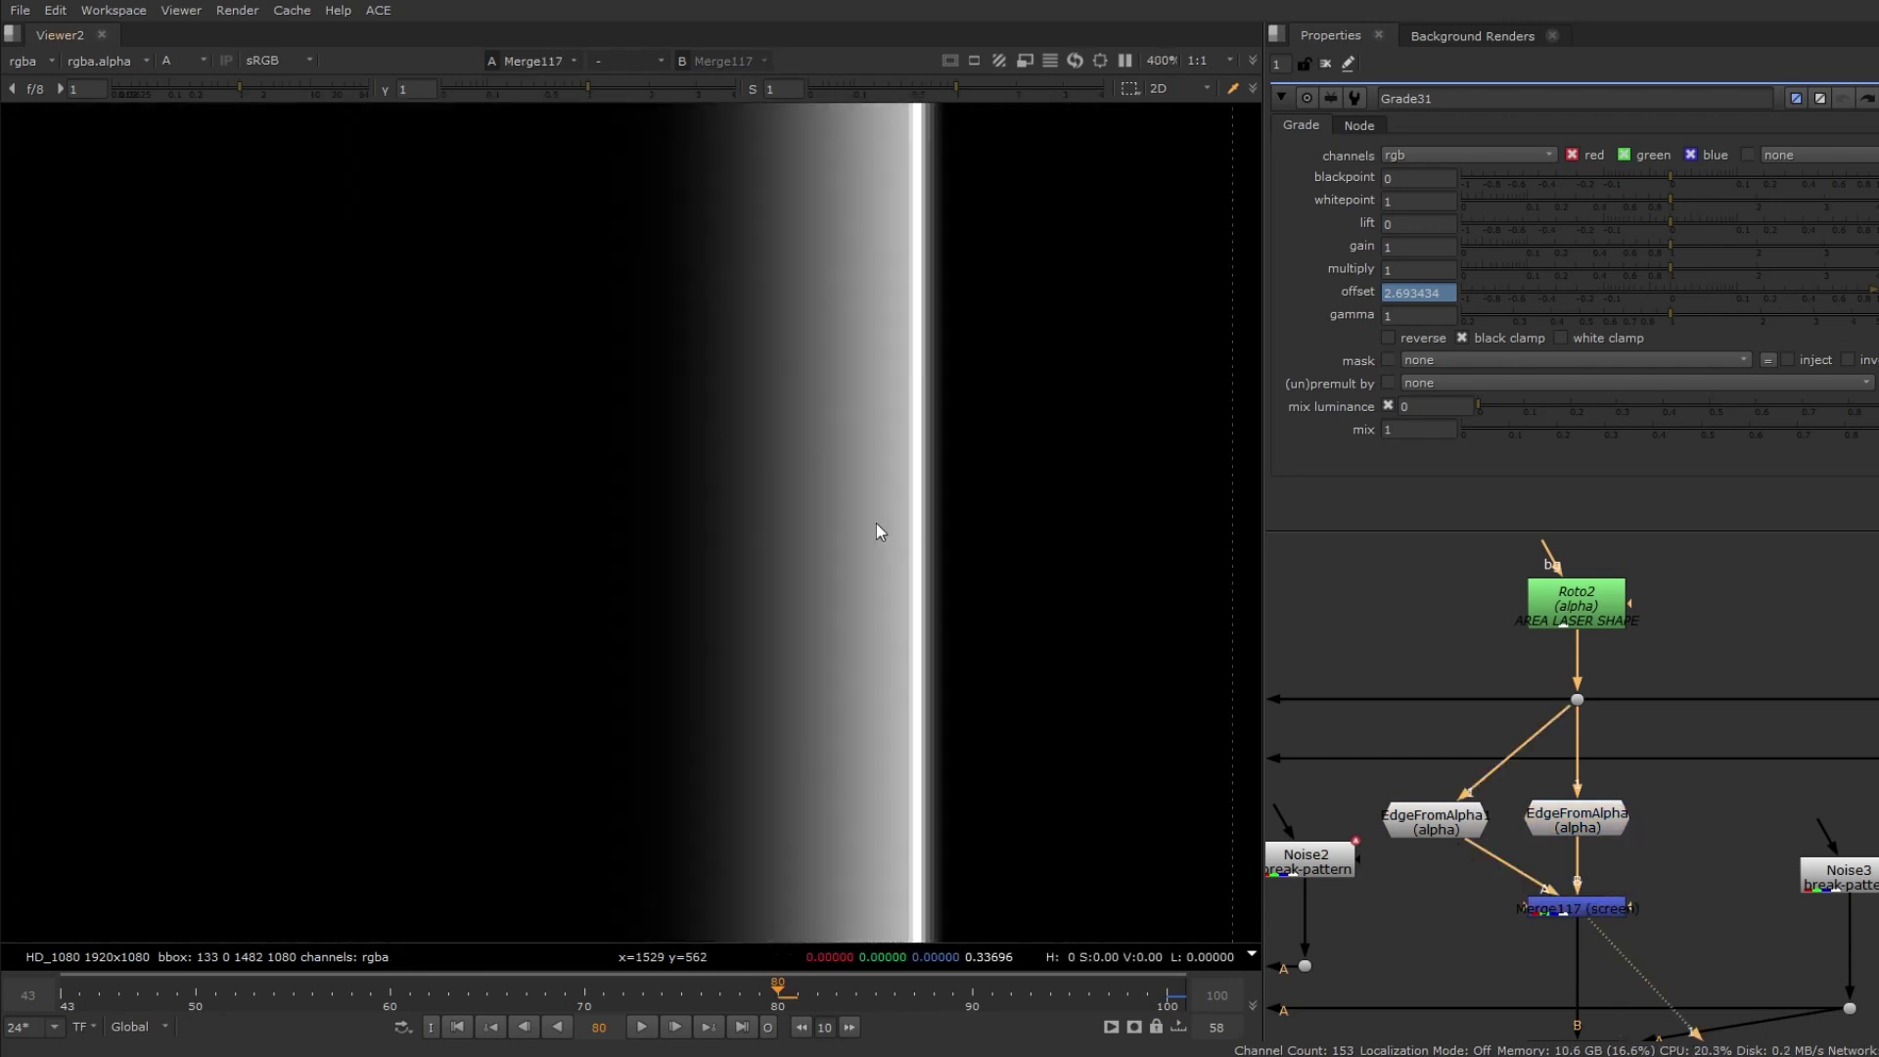
{"action": "left_click", "coordinate": [1400, 827]}
{"action": "key", "text": "d"}
{"action": "key", "text": "d"}
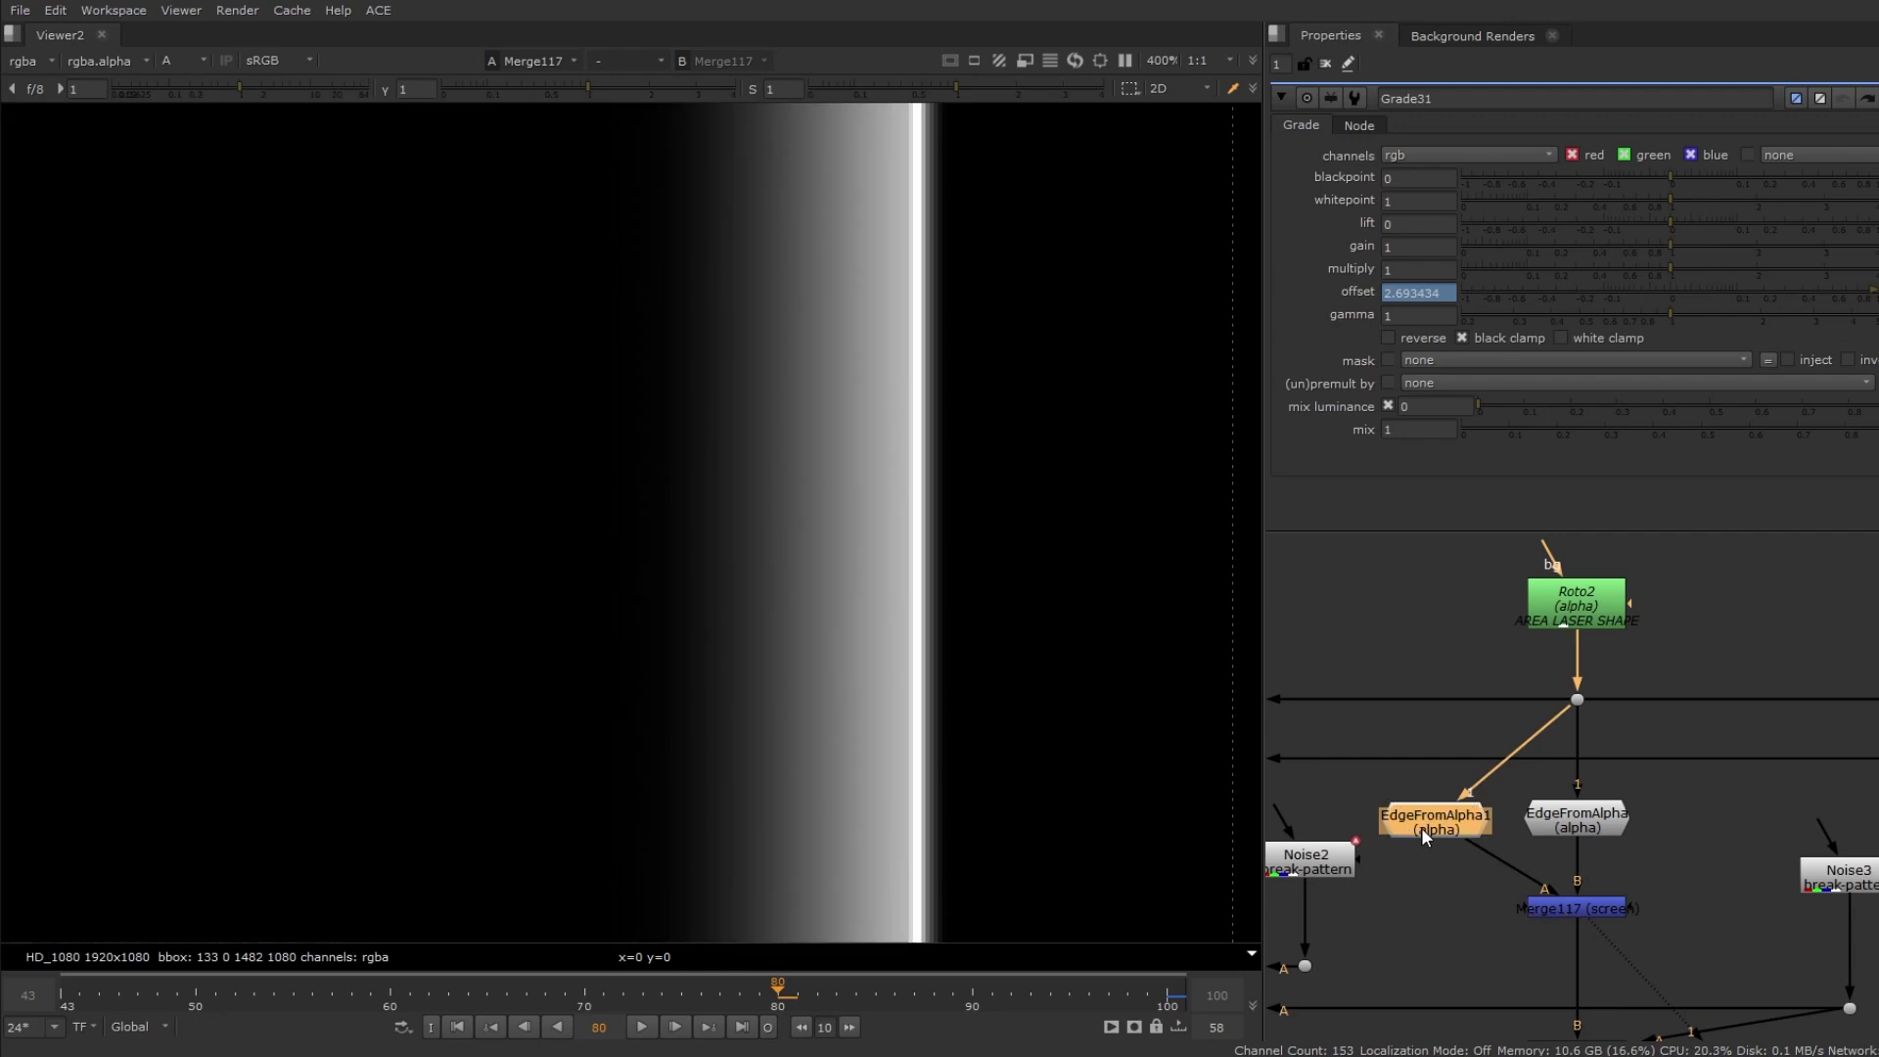
Examine the Merge117 edges across the whole frame and the bright edge line at close range
{"action": "scroll", "coordinate": [1605, 888], "scroll_direction": "down", "scroll_amount": 3}
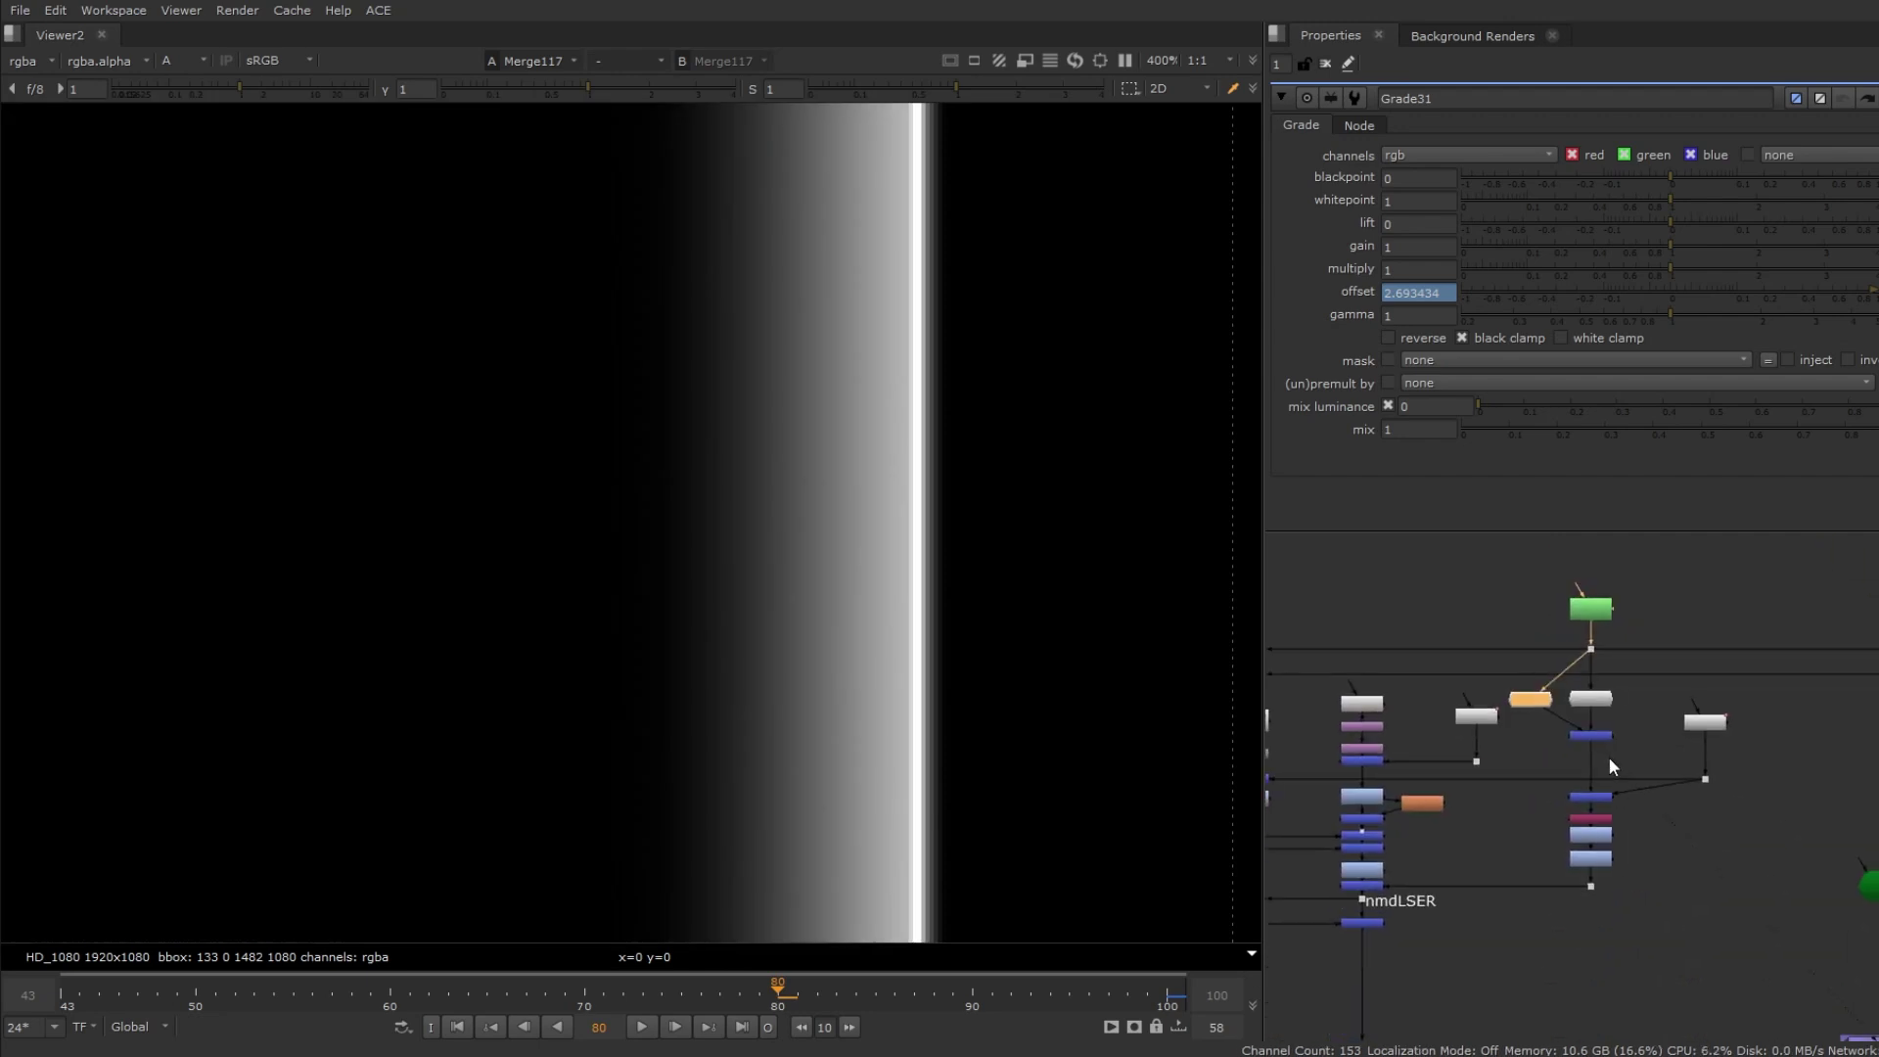
{"action": "scroll", "coordinate": [1564, 825], "scroll_direction": "up", "scroll_amount": 3}
{"action": "scroll", "coordinate": [584, 424], "scroll_direction": "down", "scroll_amount": 3}
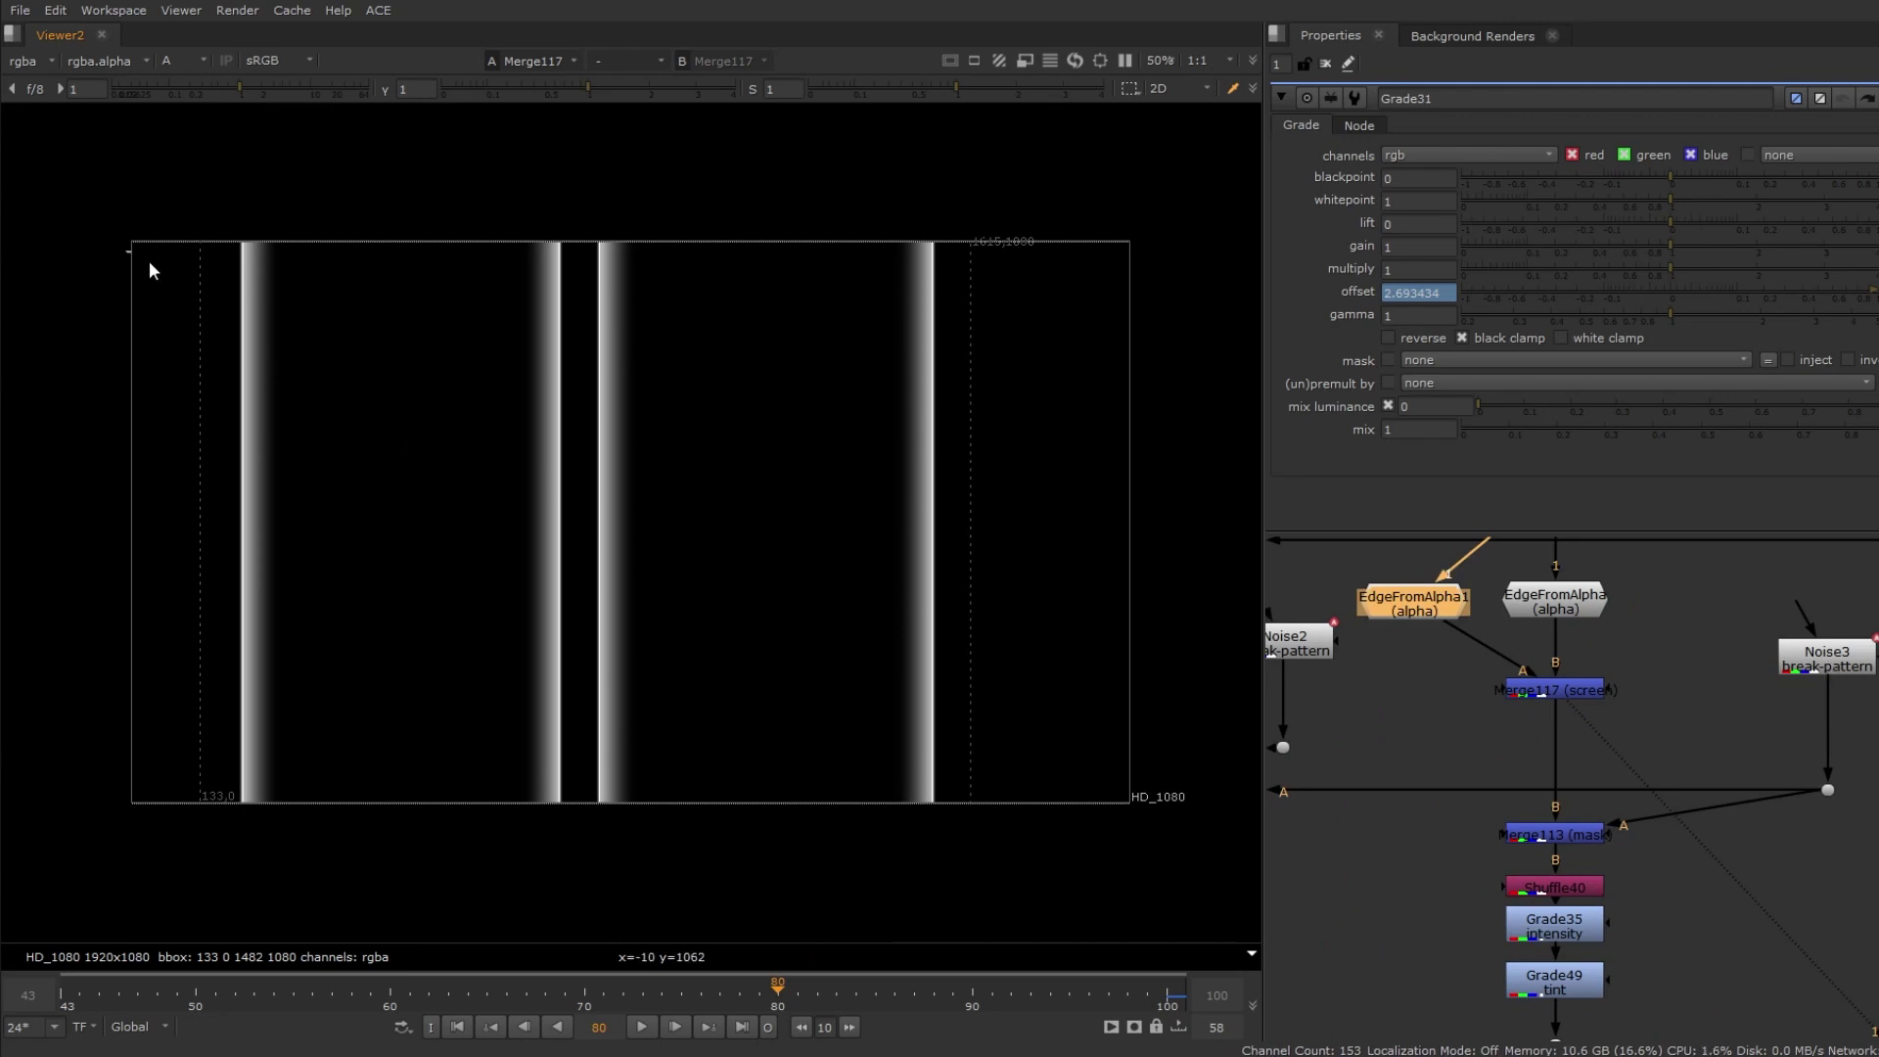
{"action": "left_click_drag", "start_coordinate": [127, 252], "coordinate": [1084, 561]}
{"action": "scroll", "coordinate": [964, 451], "scroll_direction": "up", "scroll_amount": 8}
{"action": "scroll", "coordinate": [910, 519], "scroll_direction": "up", "scroll_amount": 7}
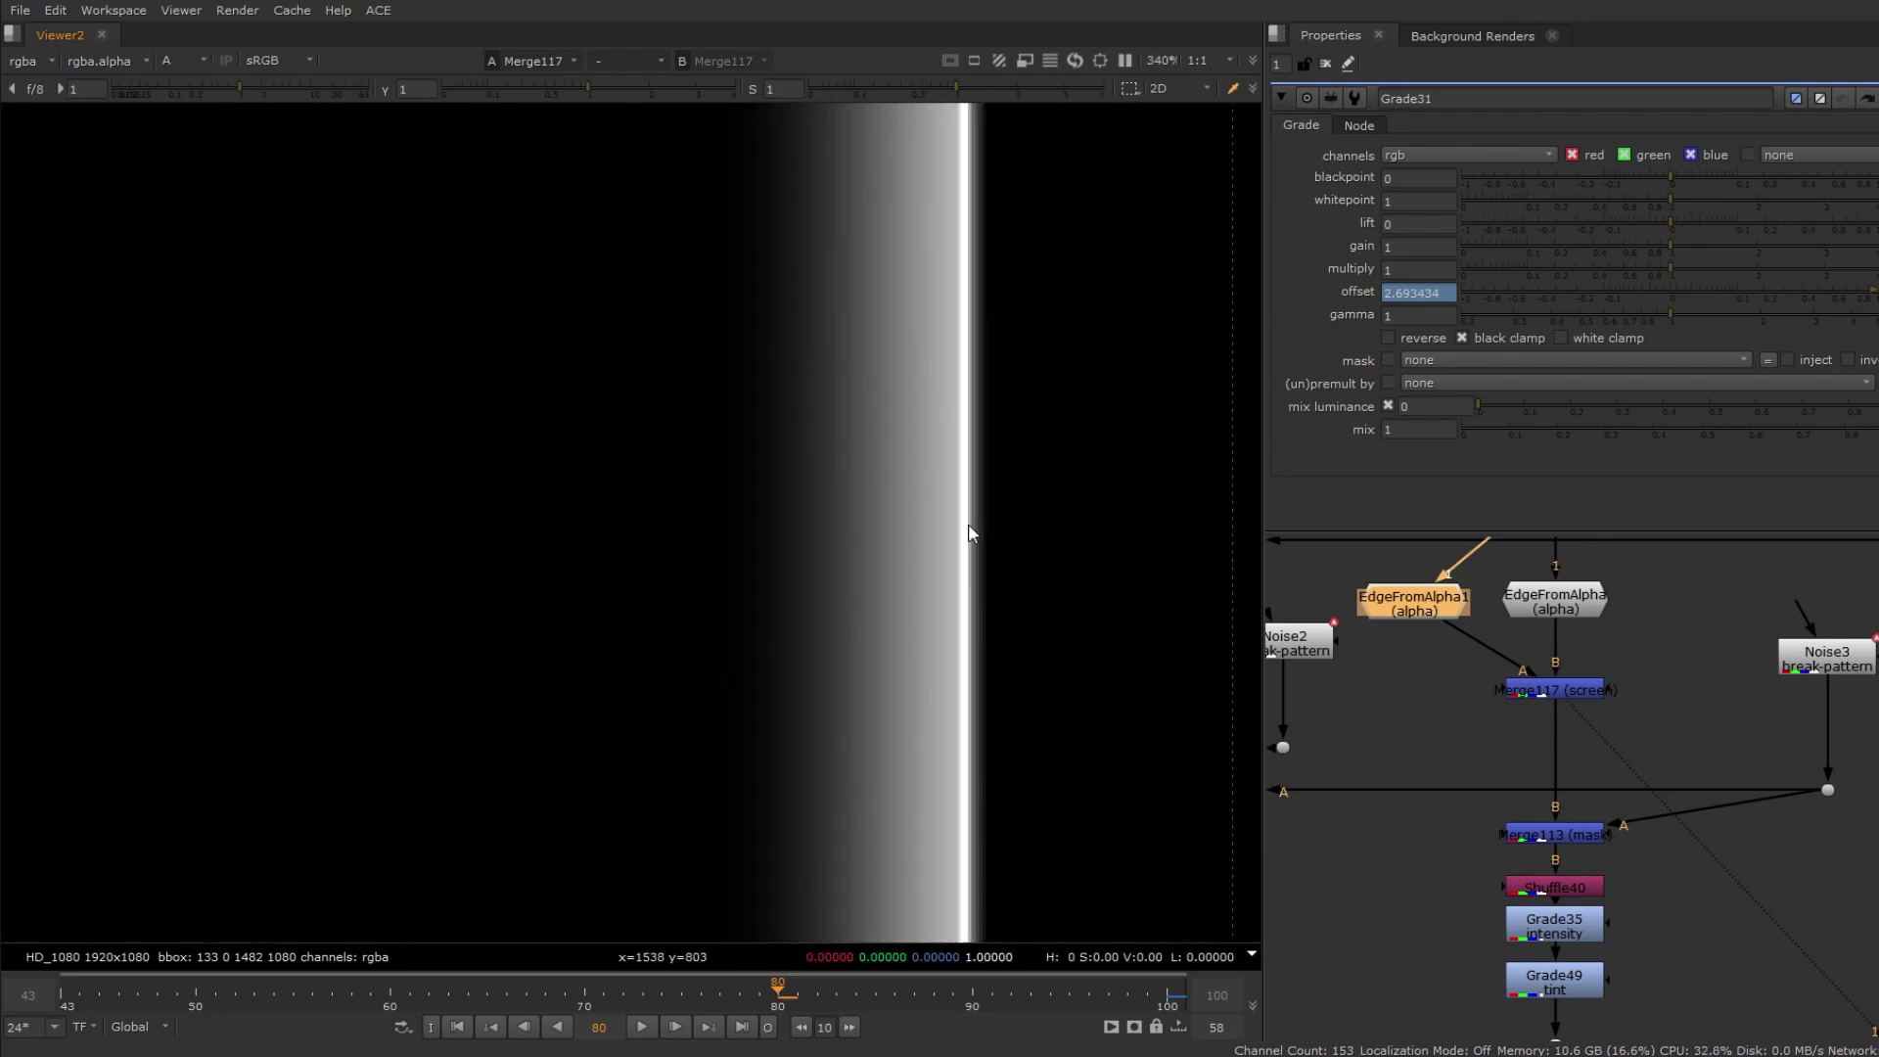
View the edges masked by the Noise3 break pattern at Merge113, close up and across the whole frame
{"action": "left_click", "coordinate": [1556, 835]}
{"action": "key", "text": "1"}
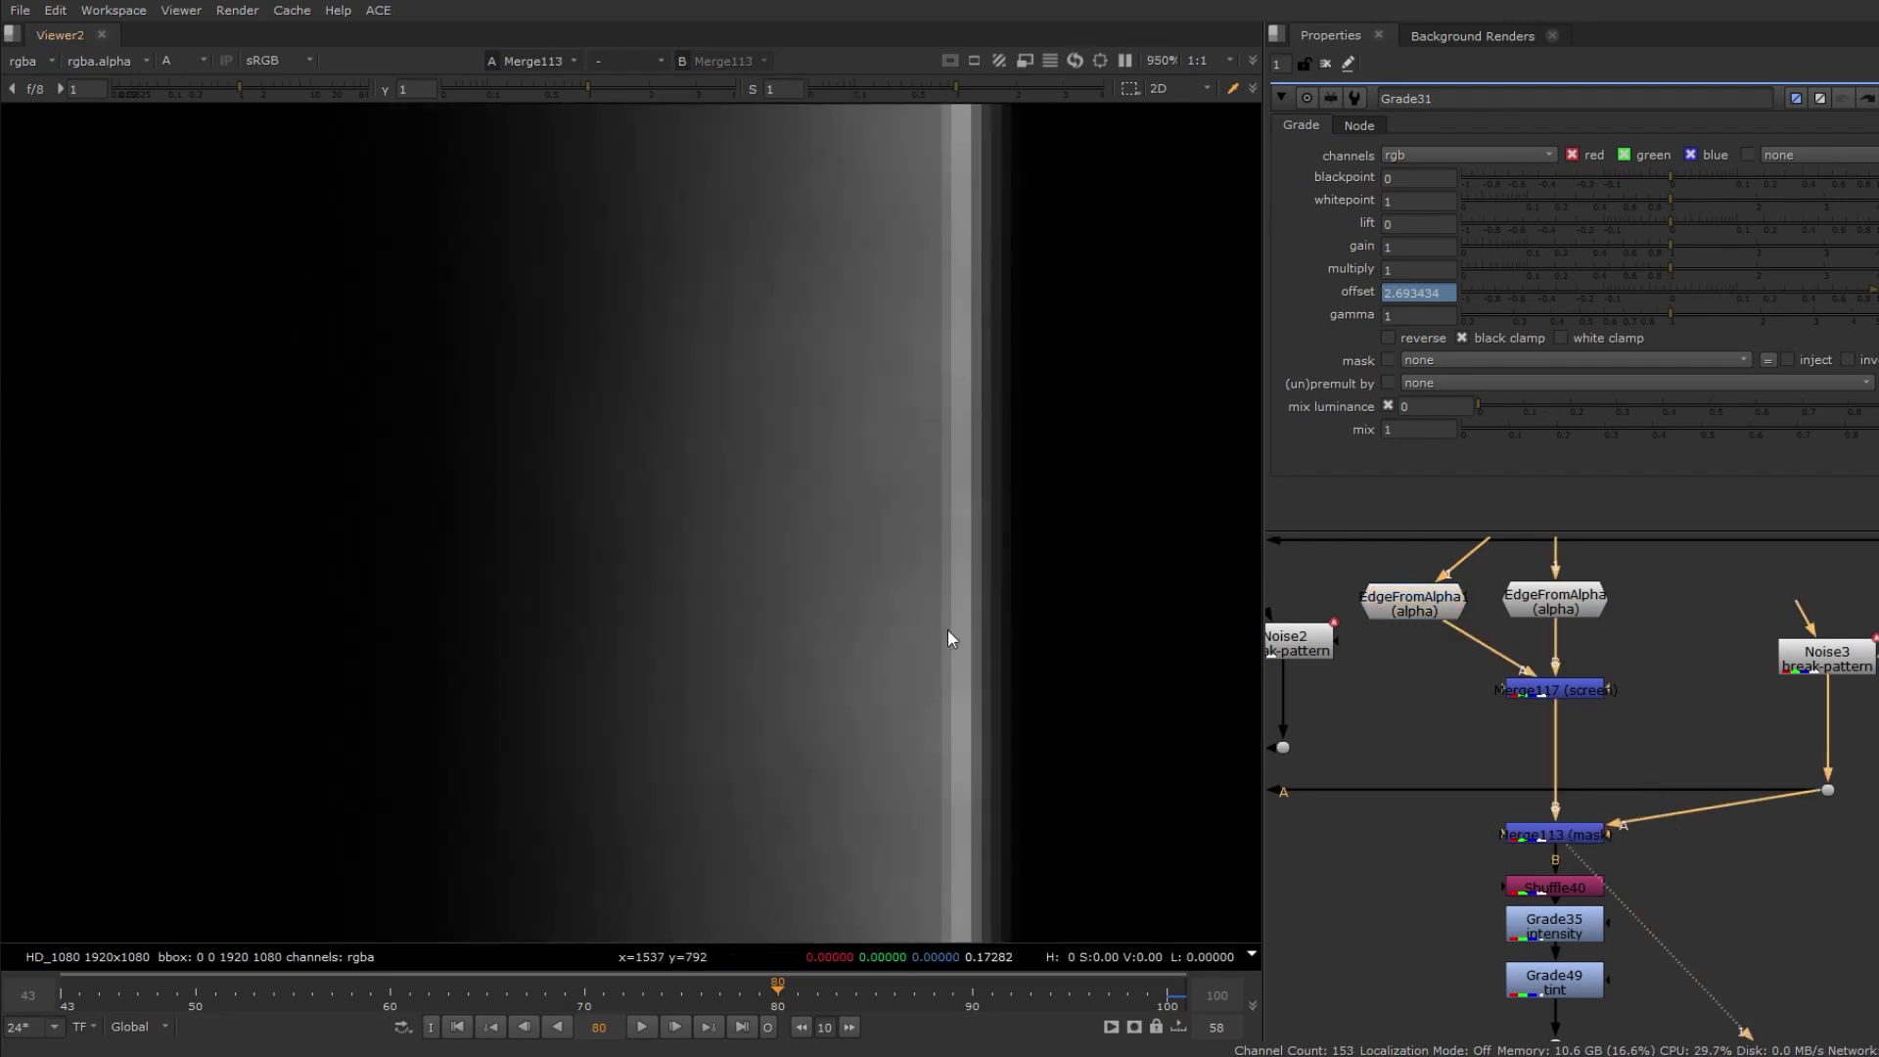
{"action": "scroll", "coordinate": [867, 584], "scroll_direction": "down", "scroll_amount": 15}
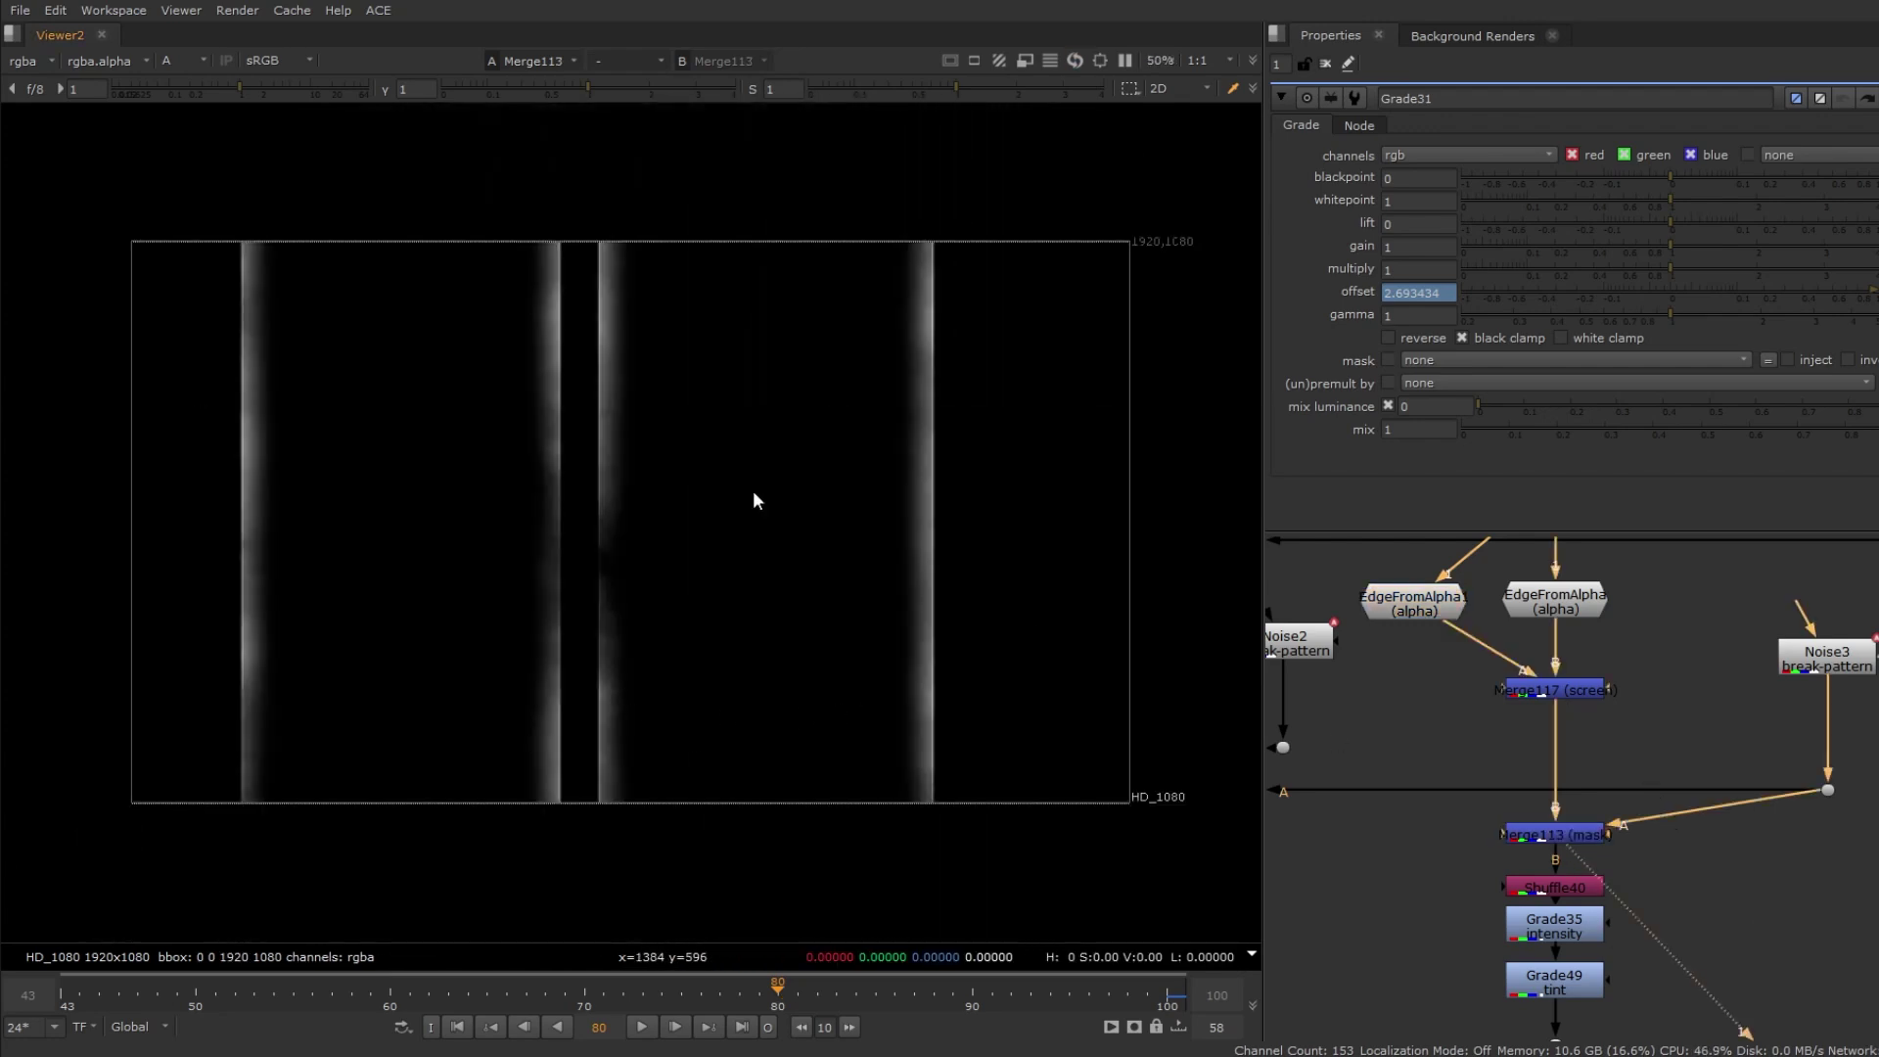
{"action": "left_click_drag", "start_coordinate": [278, 288], "coordinate": [602, 522], "text": "ctrl+shift"}
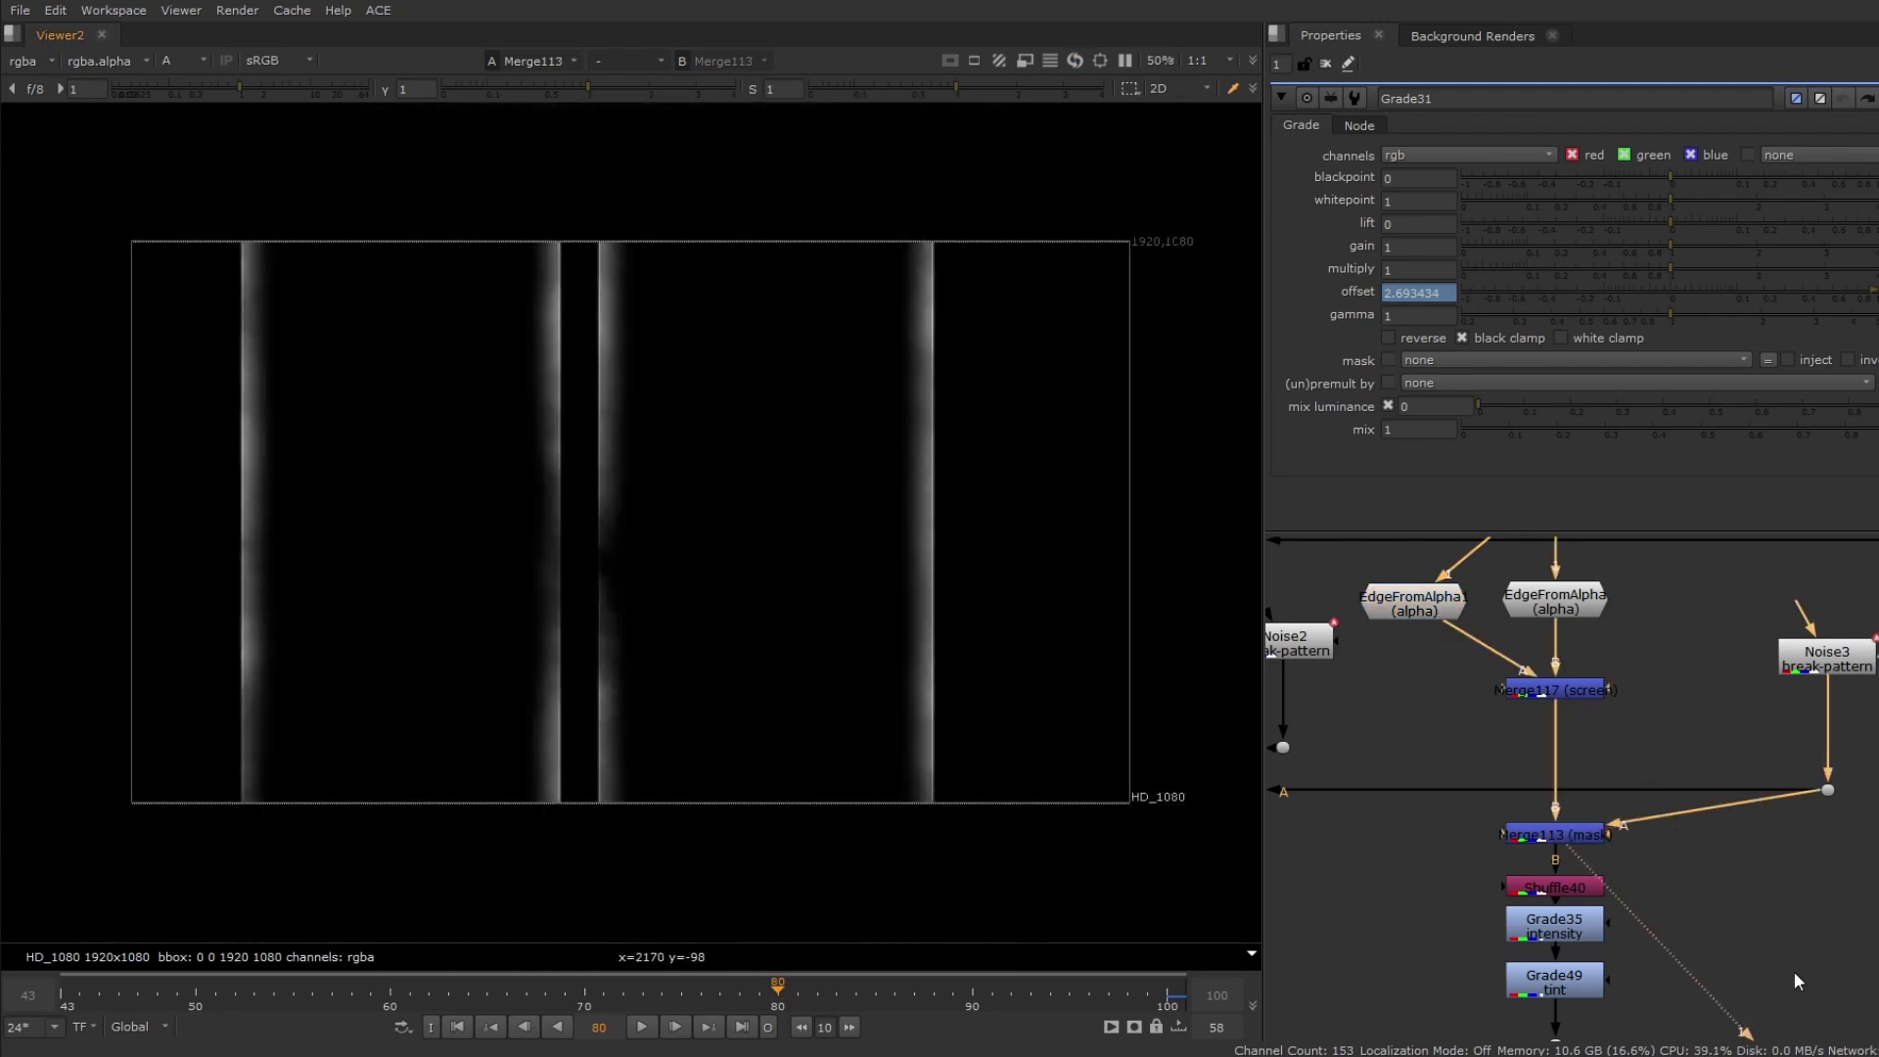
View the masked edges after Shuffle40, the Grade35 intensity adjustment and the Grade49 tint
{"action": "scroll", "coordinate": [1584, 936], "scroll_direction": "down", "scroll_amount": 2}
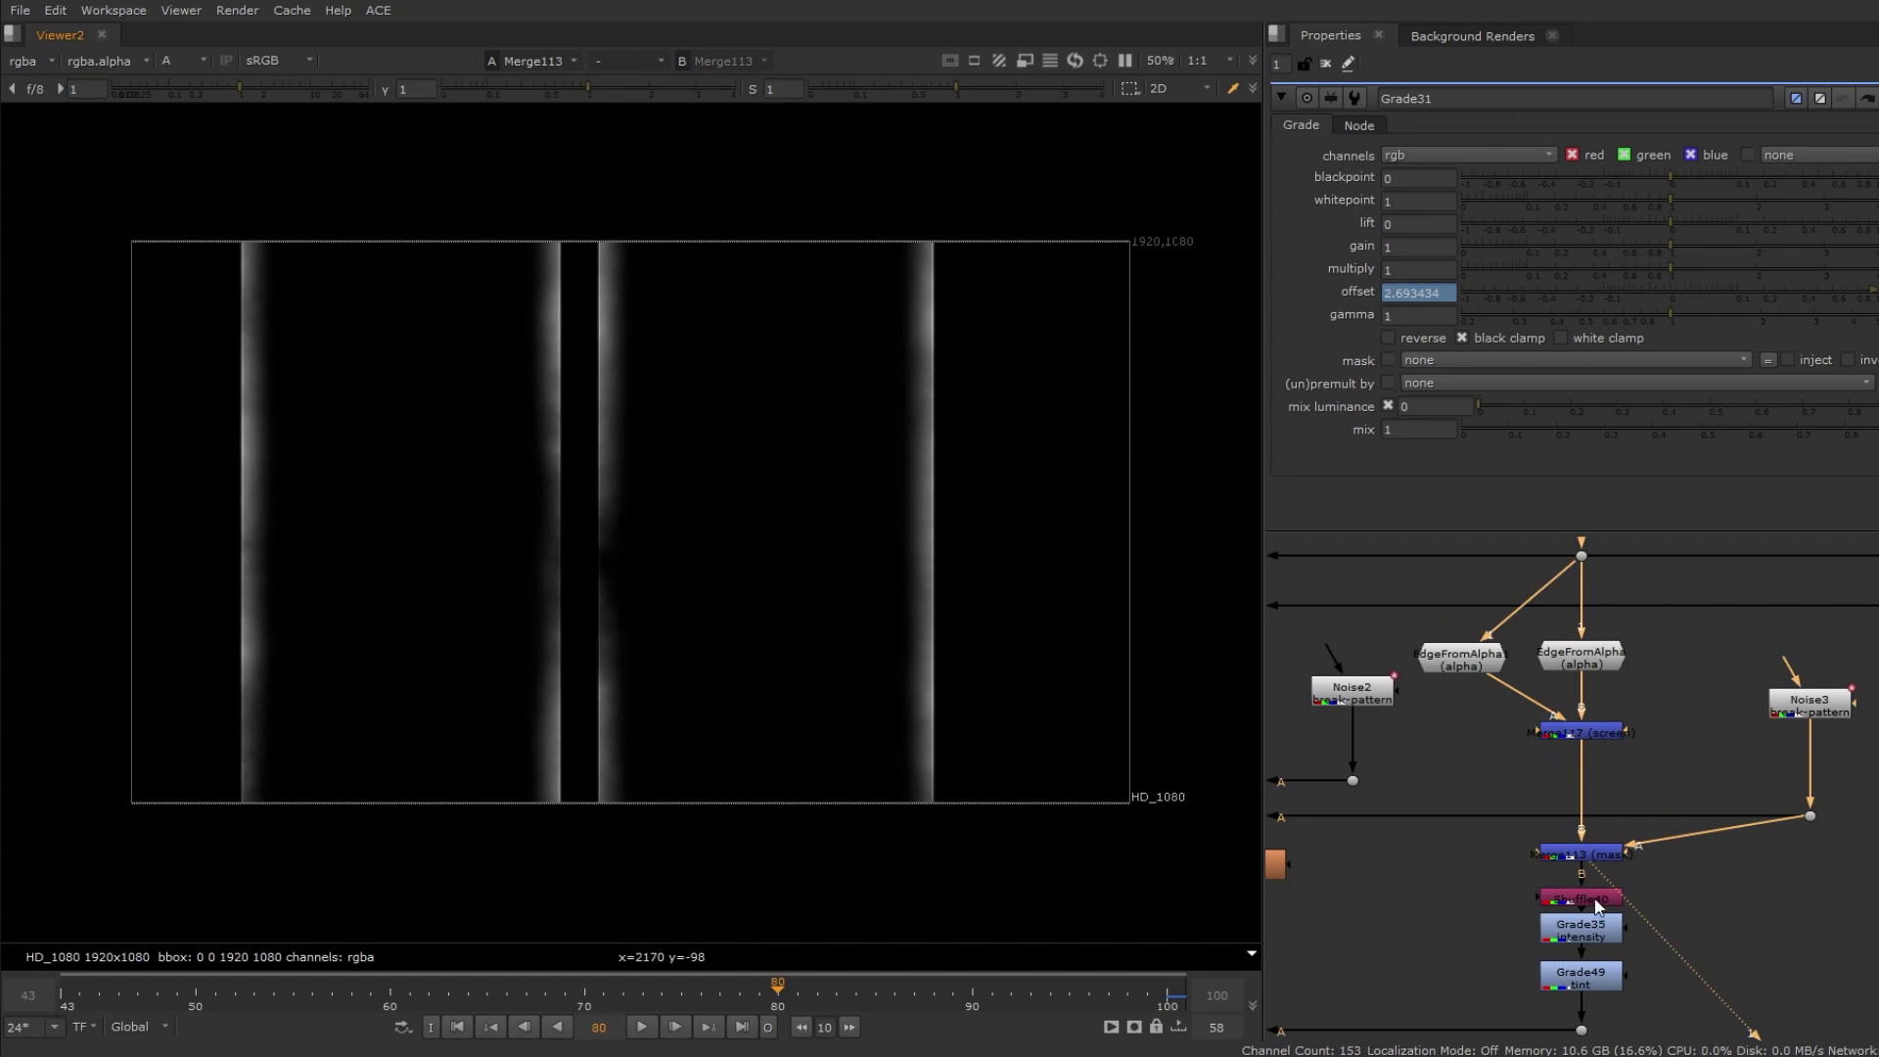
{"action": "key", "text": "1"}
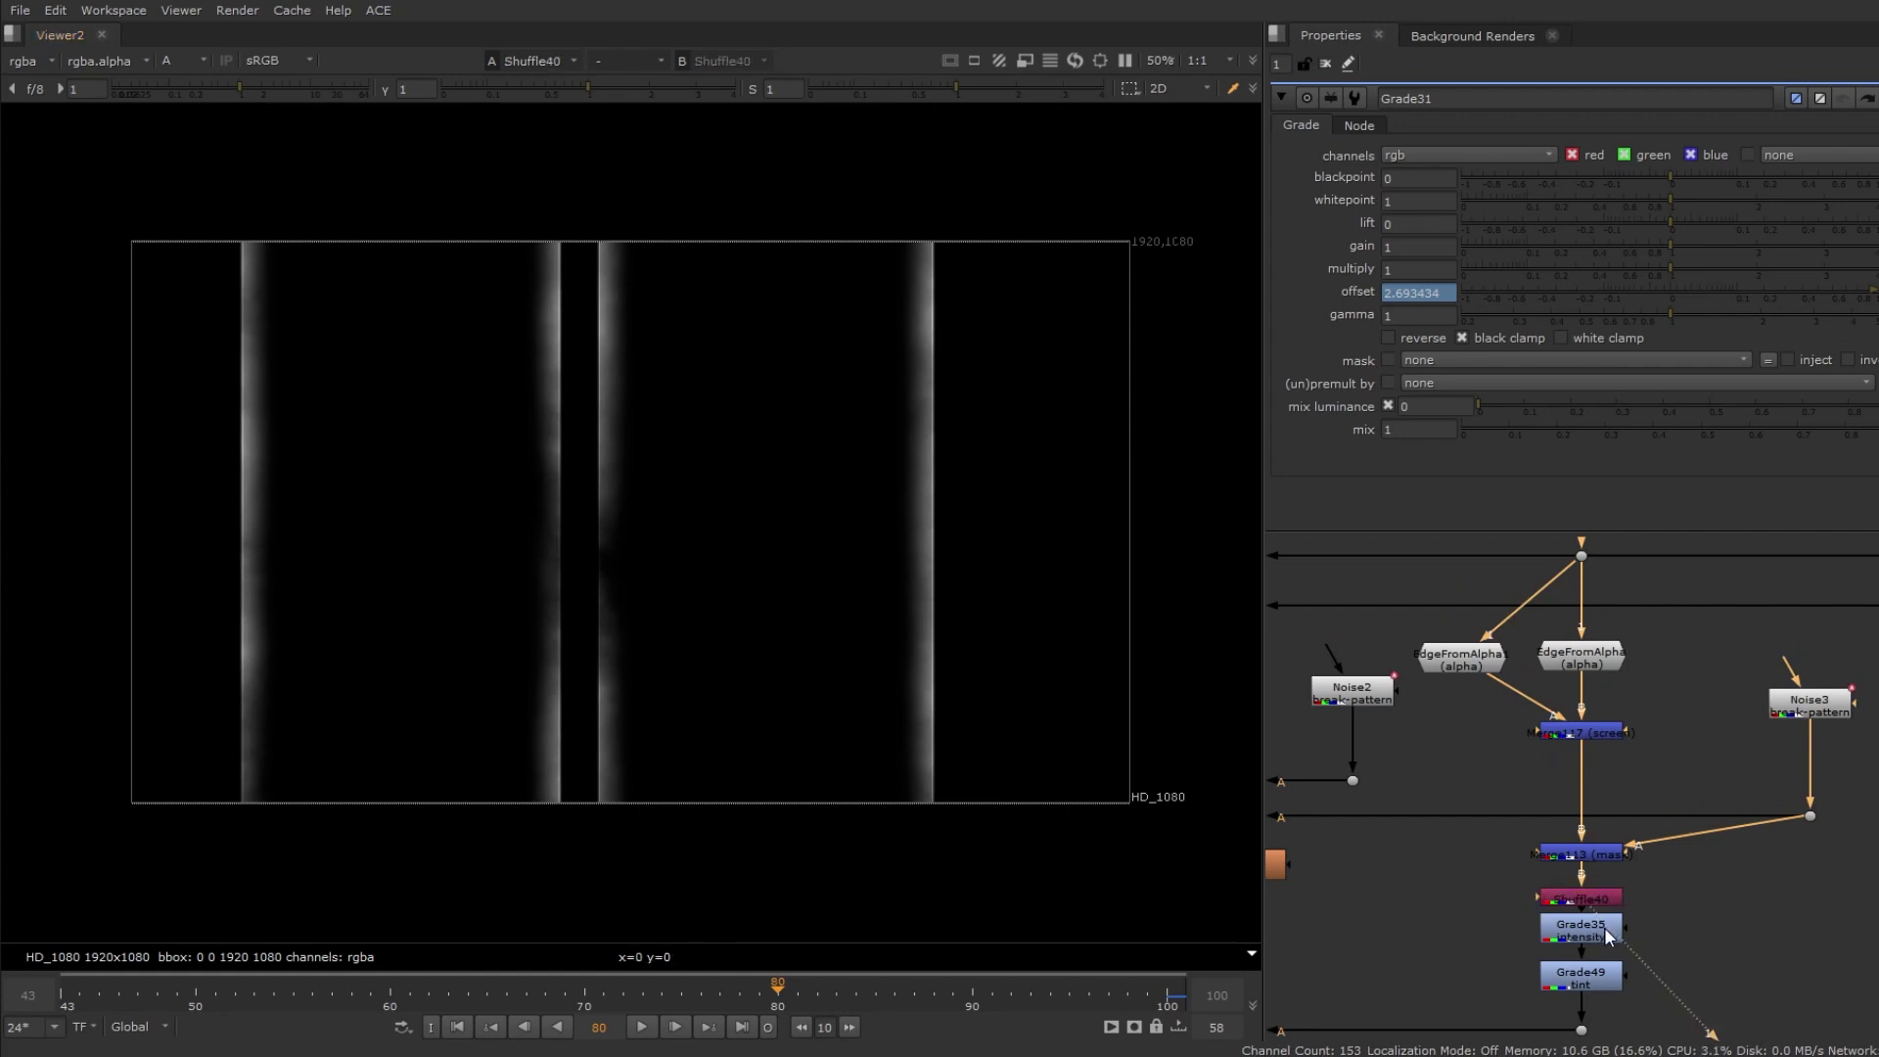
{"action": "left_click", "coordinate": [1601, 930]}
{"action": "key", "text": "1"}
{"action": "left_click", "coordinate": [1504, 937]}
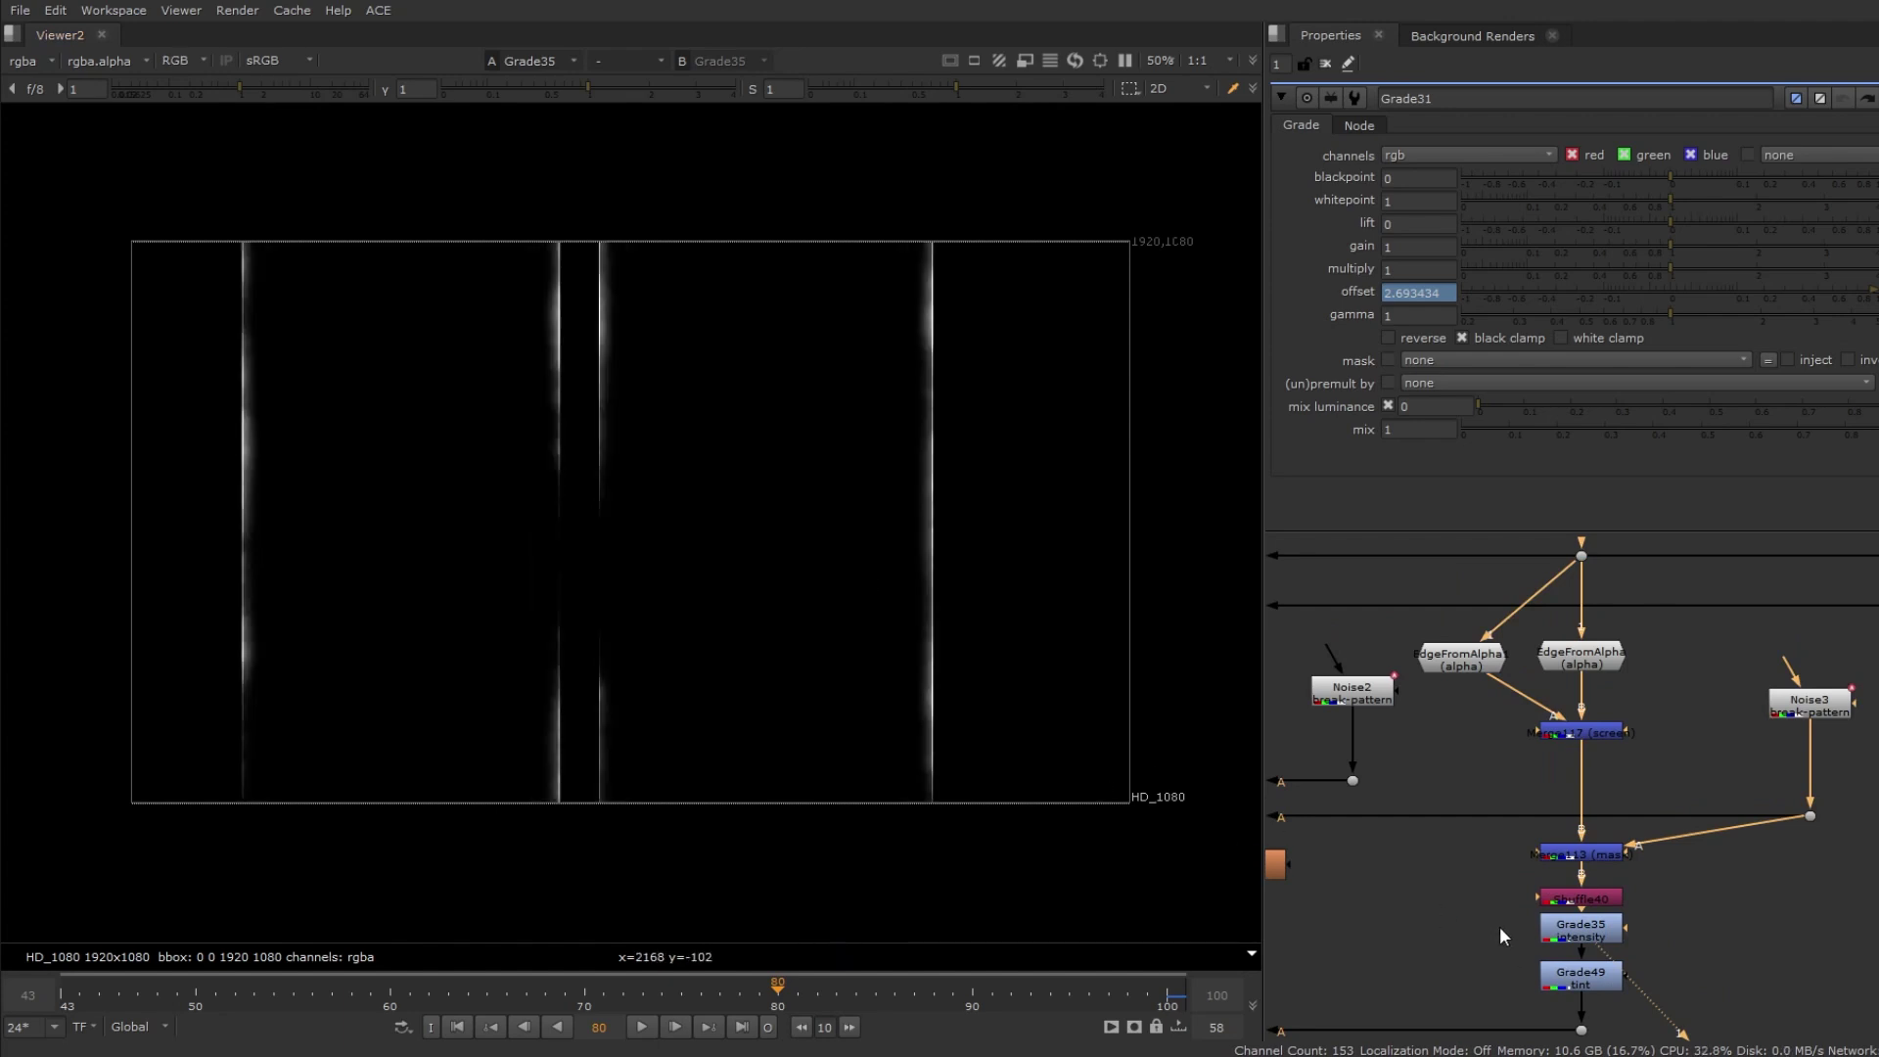
{"action": "left_click", "coordinate": [1581, 974]}
{"action": "key", "text": "1"}
Locate the Noise1 laser variations node in the neighbouring branch and view its output
{"action": "scroll", "coordinate": [1580, 857], "scroll_direction": "down", "scroll_amount": 3}
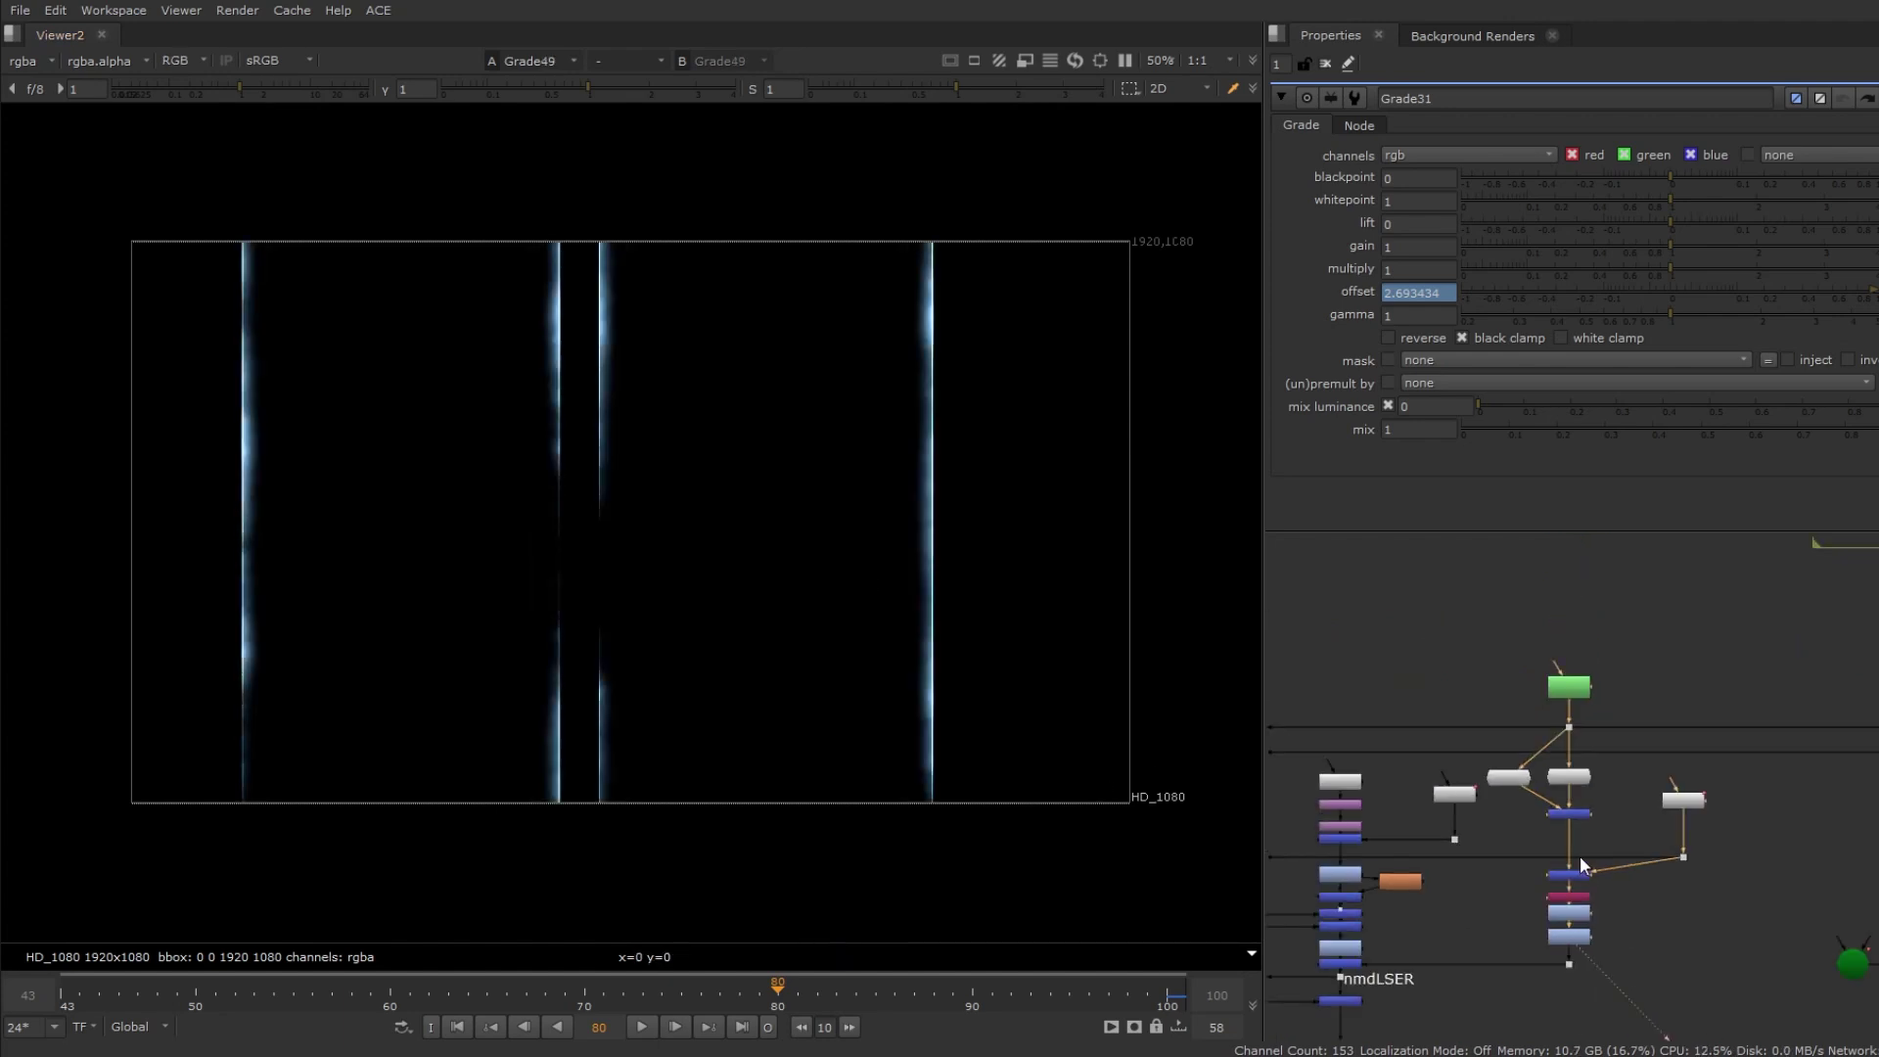
{"action": "middle_click_drag", "start_coordinate": [1579, 856], "coordinate": [1711, 760]}
{"action": "scroll", "coordinate": [1505, 920], "scroll_direction": "up", "scroll_amount": 3}
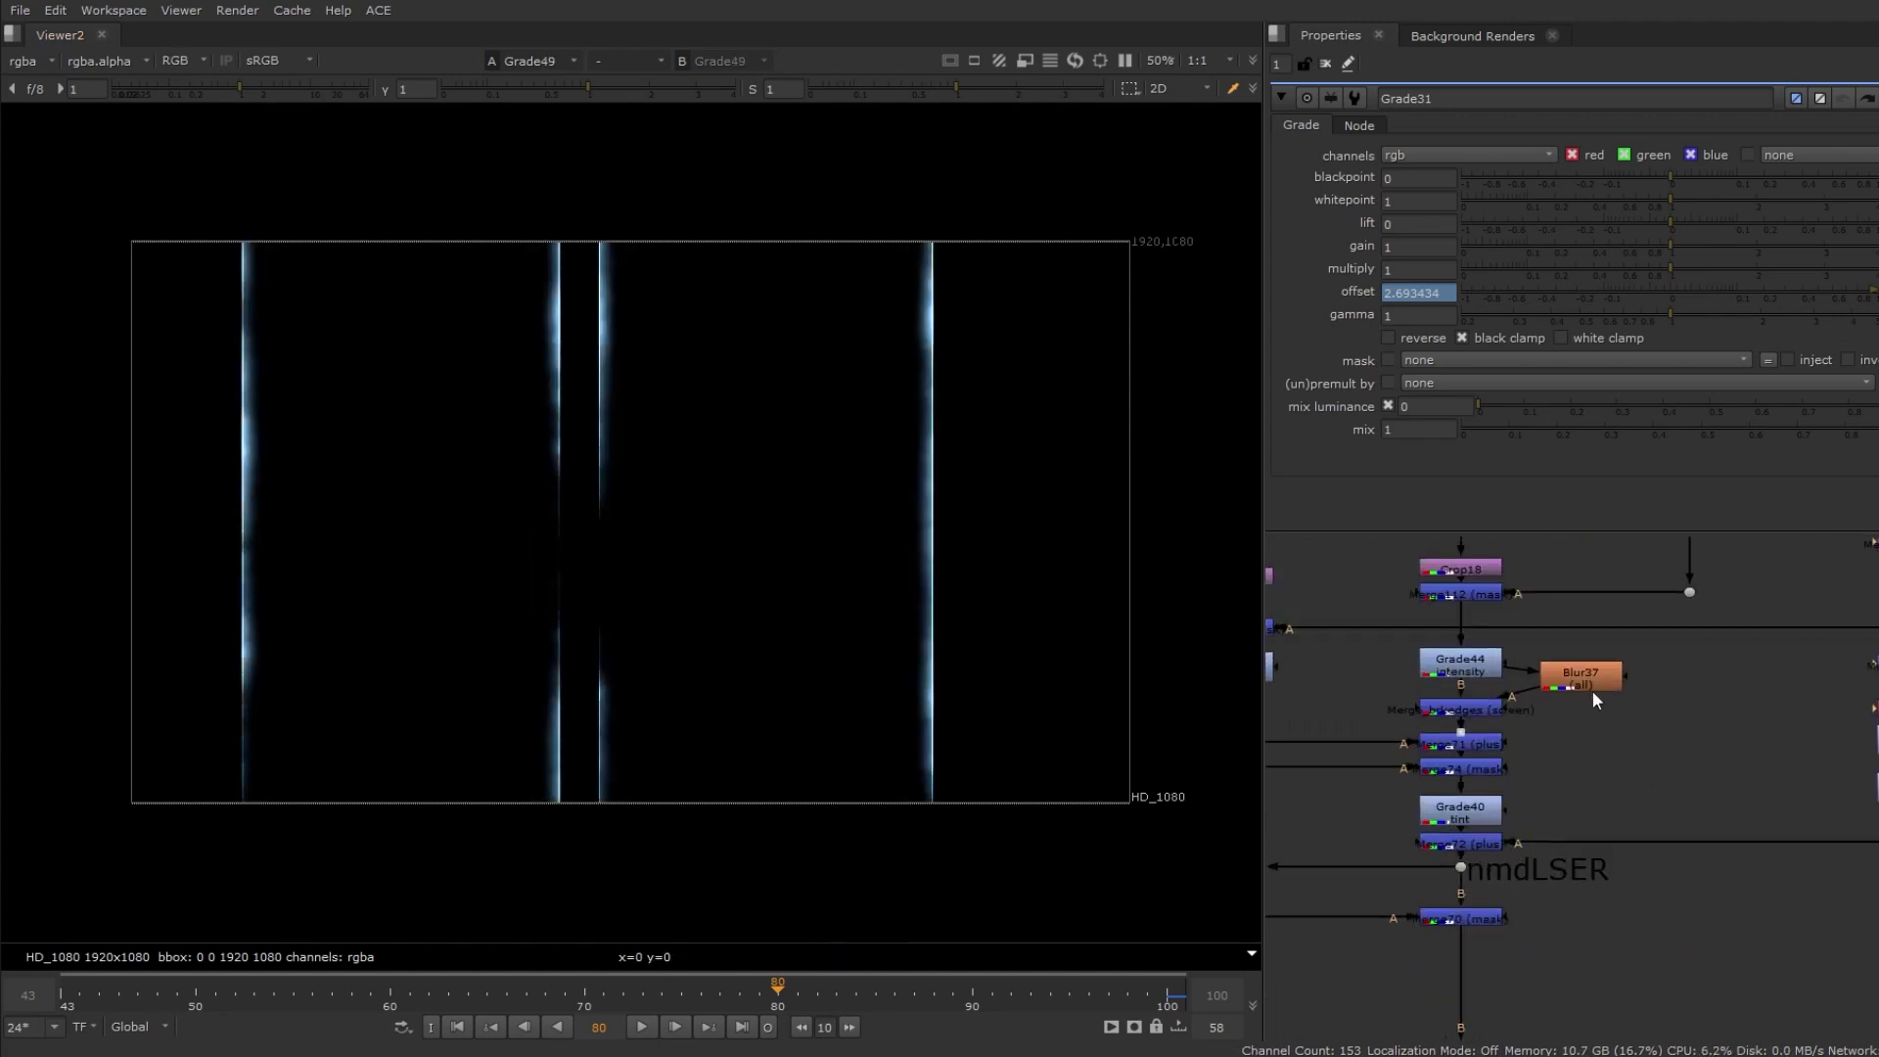
{"action": "middle_click_drag", "start_coordinate": [1594, 692], "coordinate": [1355, 803]}
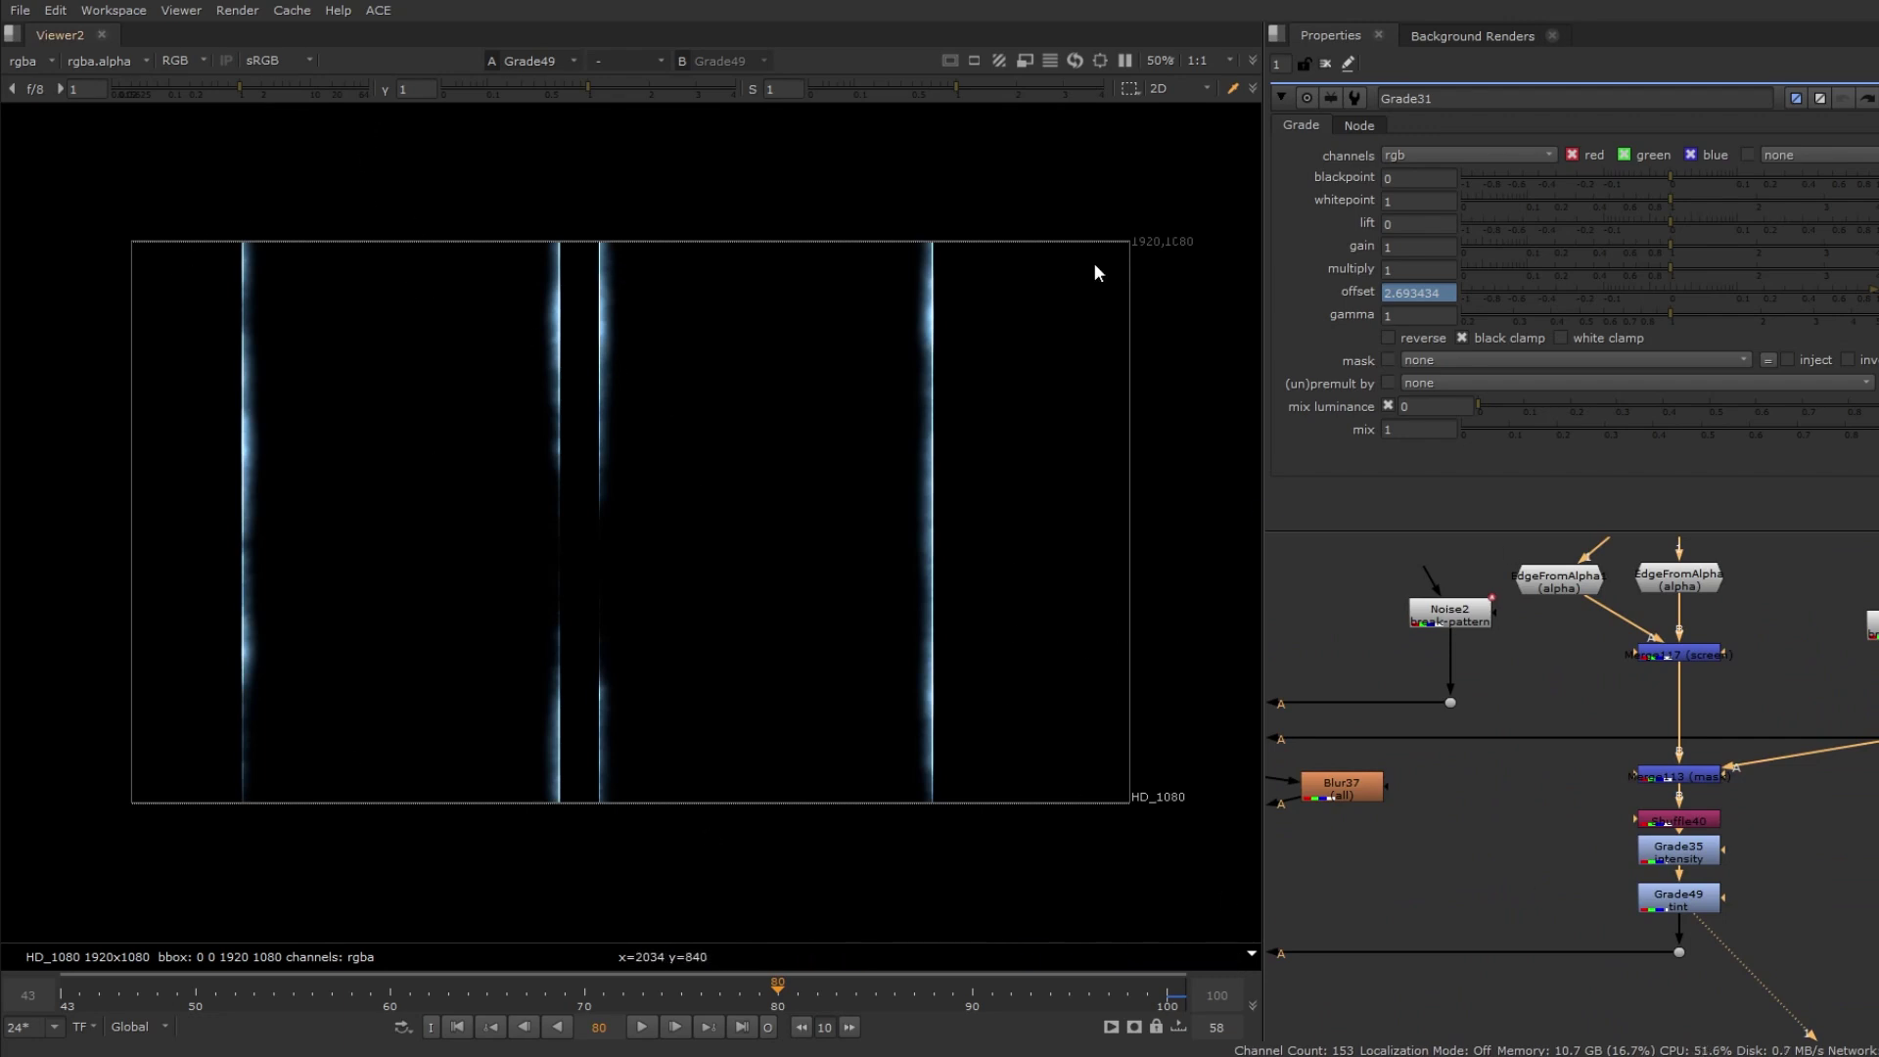
{"action": "middle_click_drag", "start_coordinate": [1625, 811], "coordinate": [1727, 772]}
{"action": "scroll", "coordinate": [1727, 771], "scroll_direction": "down", "scroll_amount": 2}
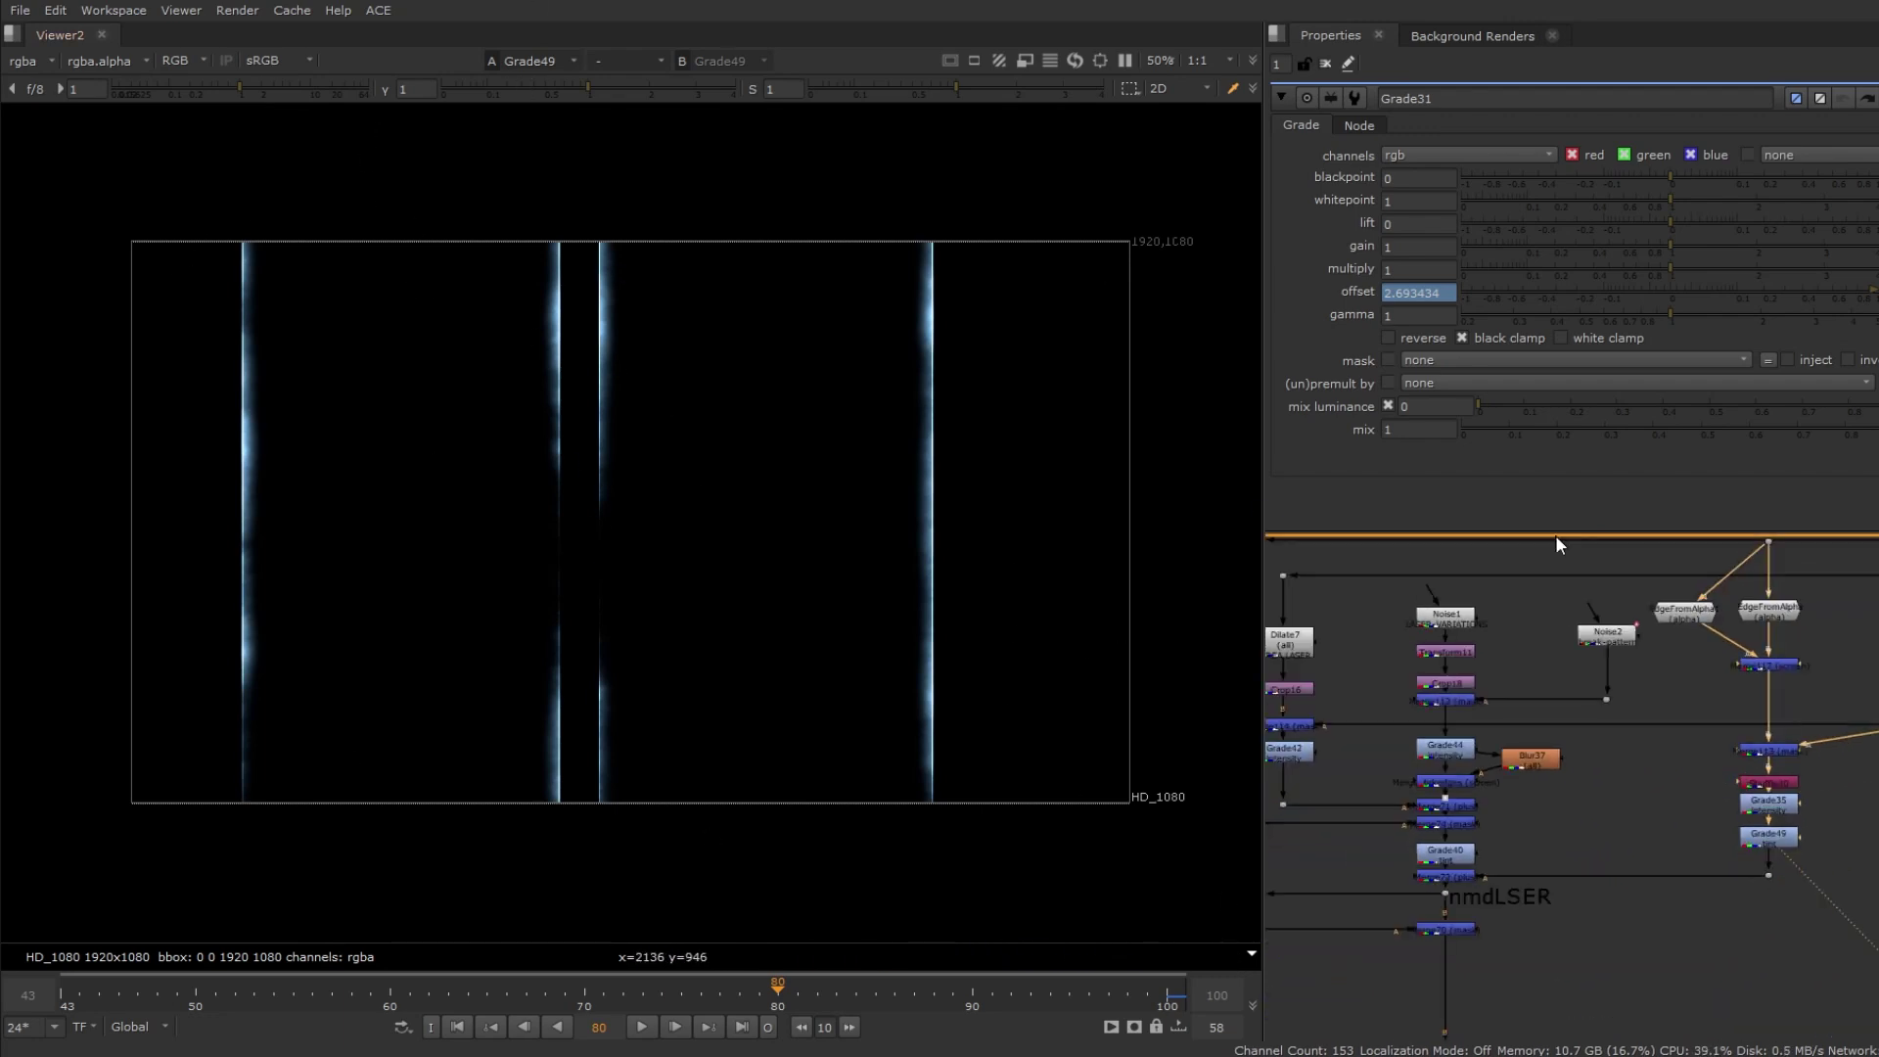
{"action": "mouse_move", "coordinate": [1555, 536]}
{"action": "scroll", "coordinate": [1496, 660], "scroll_direction": "up", "scroll_amount": 5}
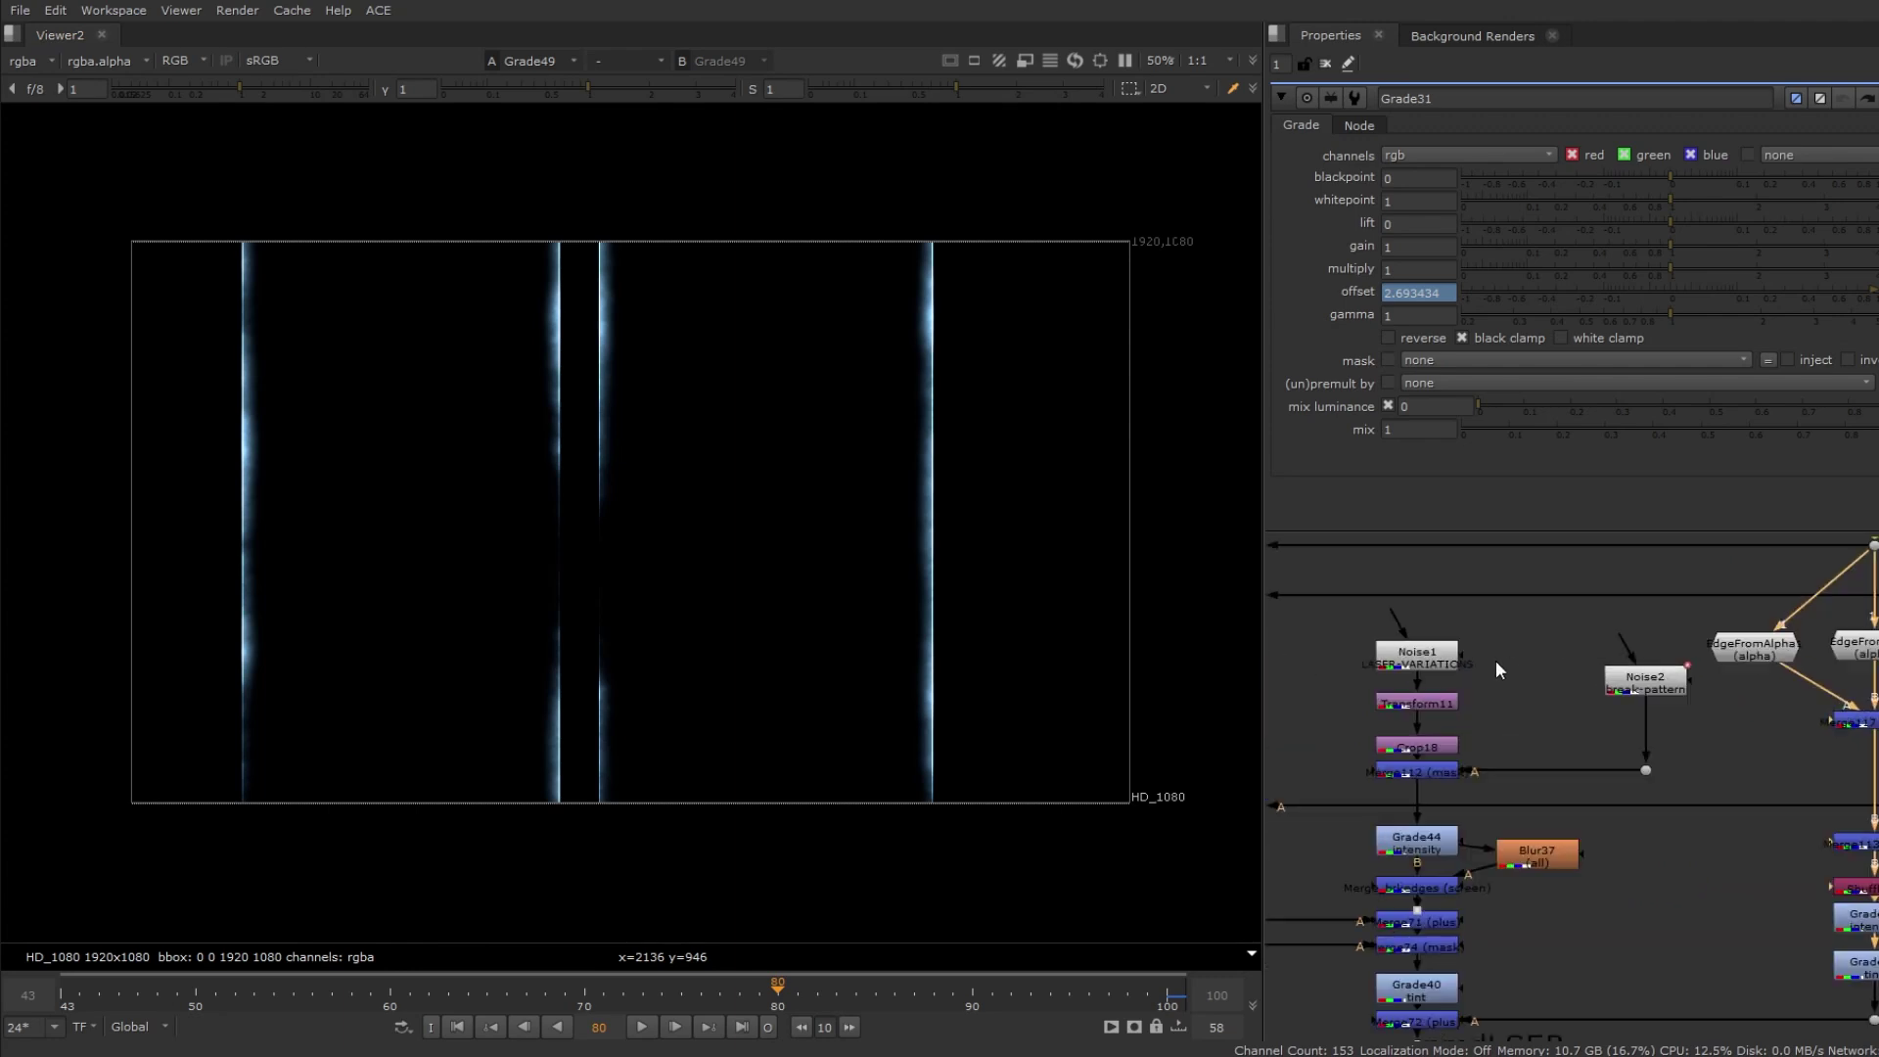
{"action": "left_click", "coordinate": [1435, 650]}
{"action": "key", "text": "1"}
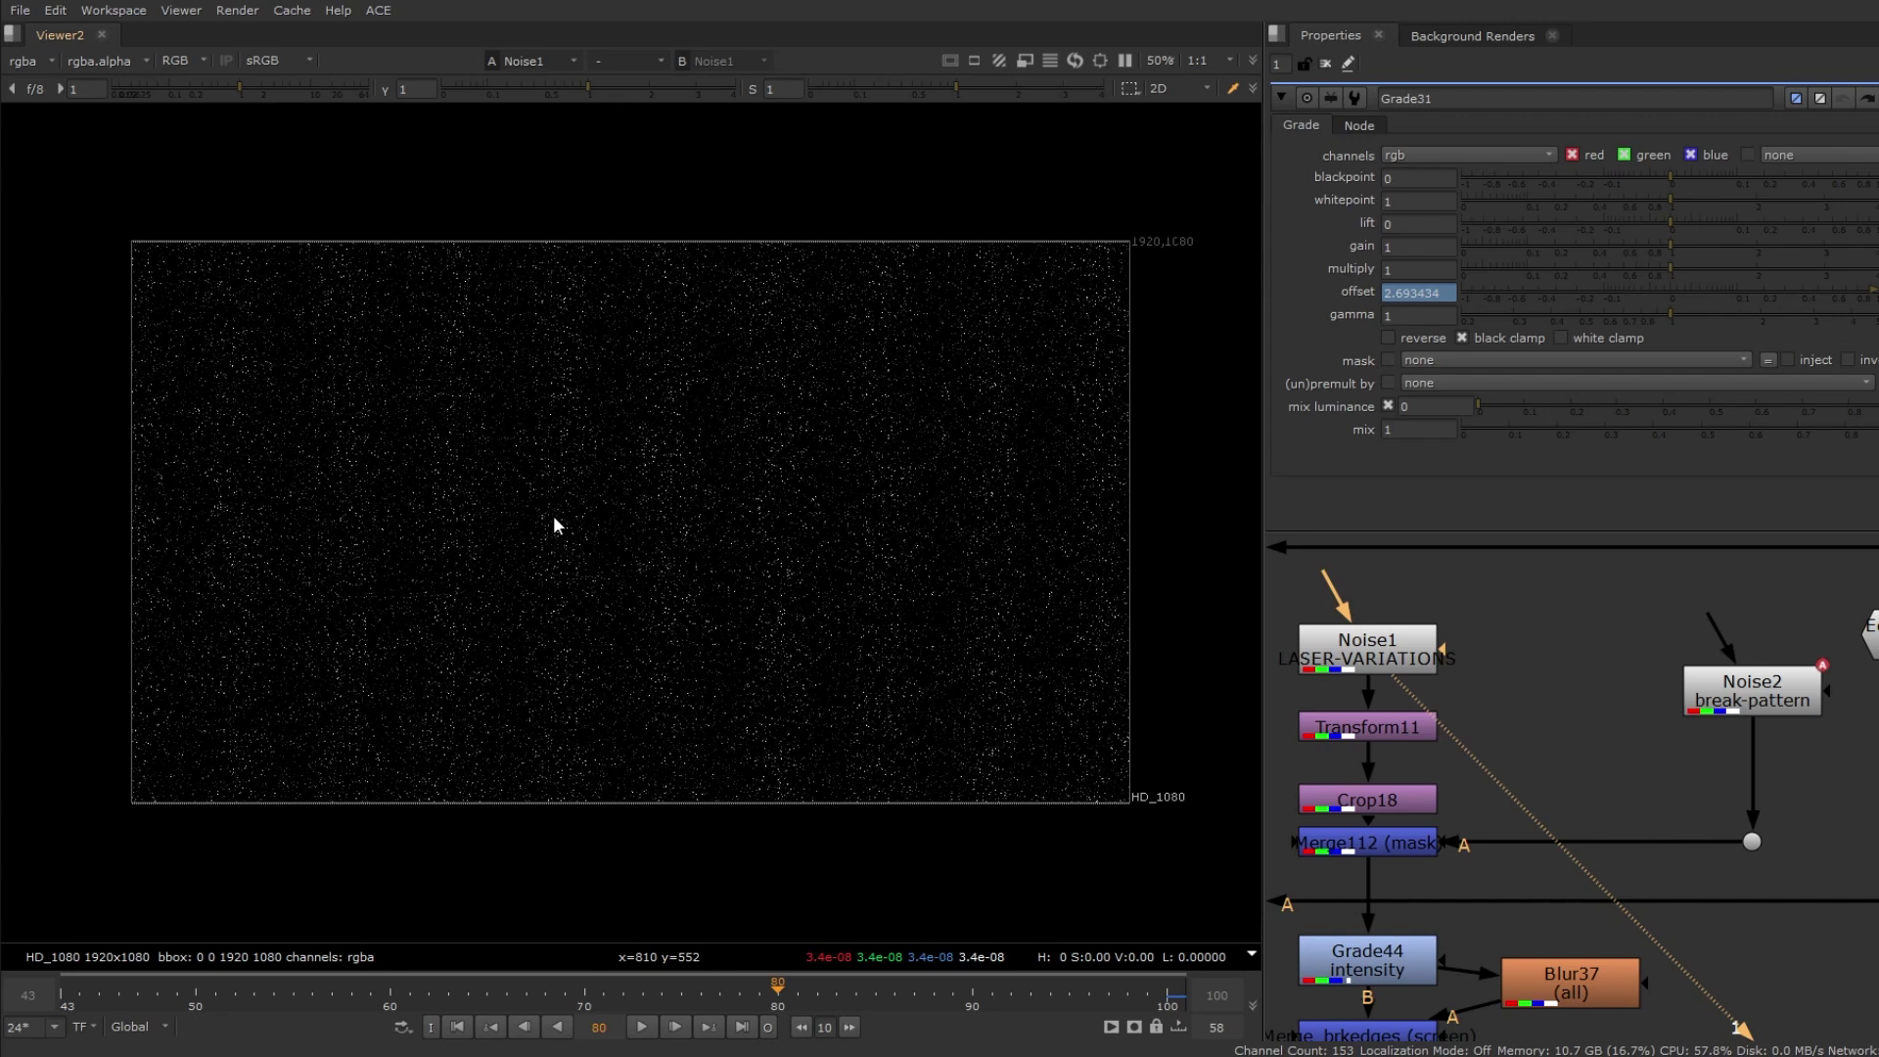
Examine the individual pixels of the Noise1 pattern at high magnification
{"action": "middle_click_drag", "start_coordinate": [1602, 761], "coordinate": [1703, 752]}
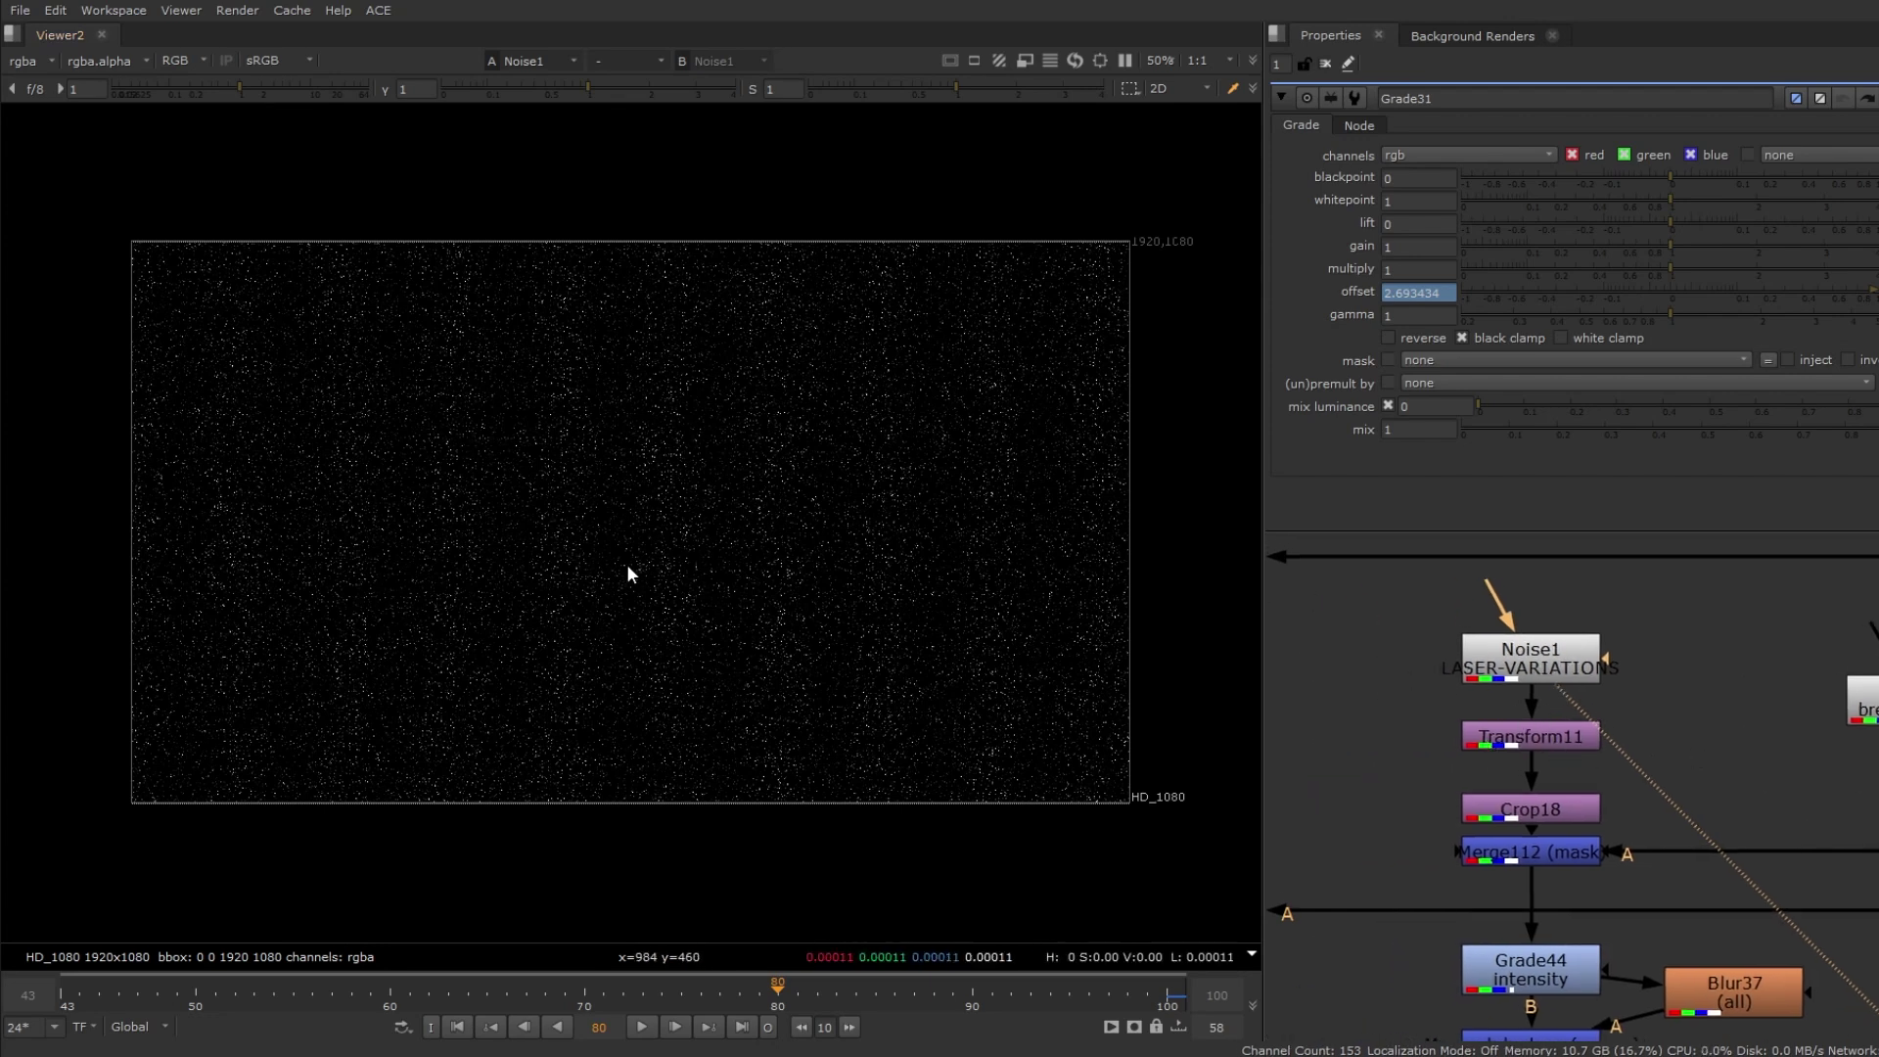
{"action": "scroll", "coordinate": [707, 626], "scroll_direction": "up", "scroll_amount": 10}
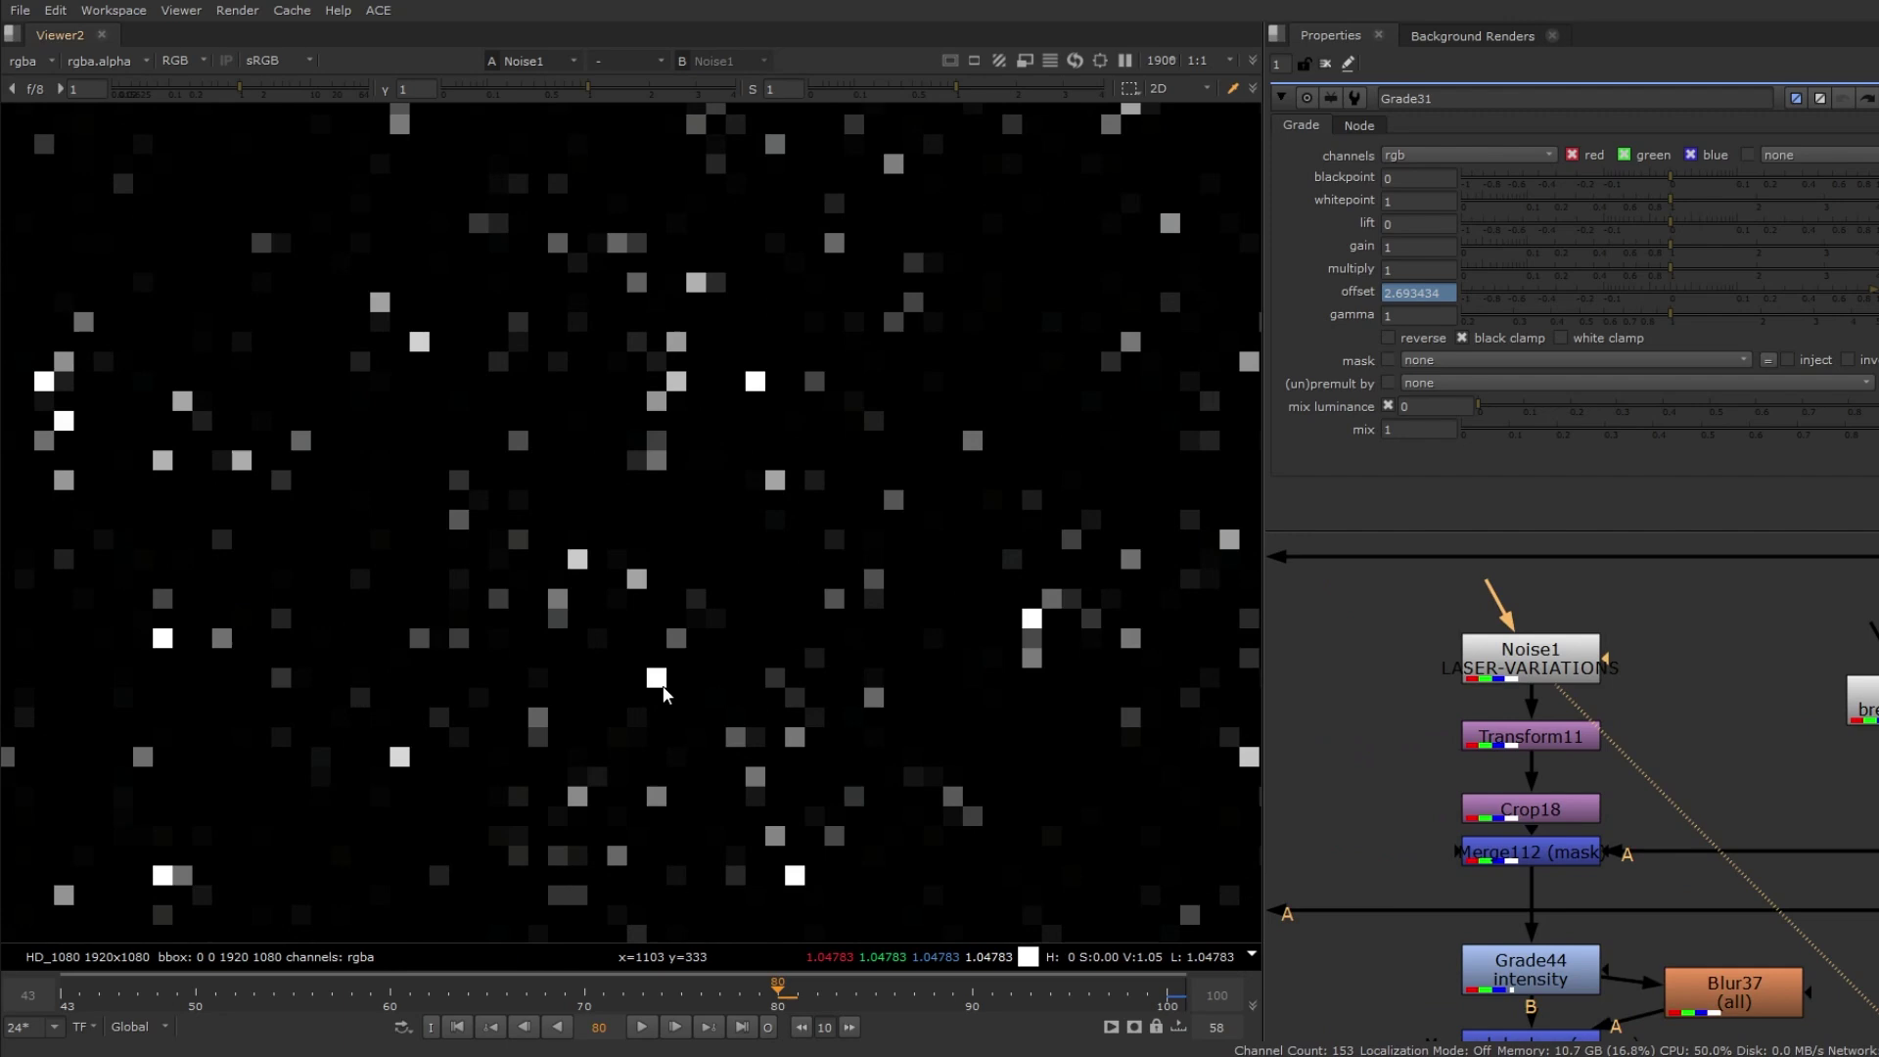
{"action": "scroll", "coordinate": [661, 683], "scroll_direction": "up", "scroll_amount": 5}
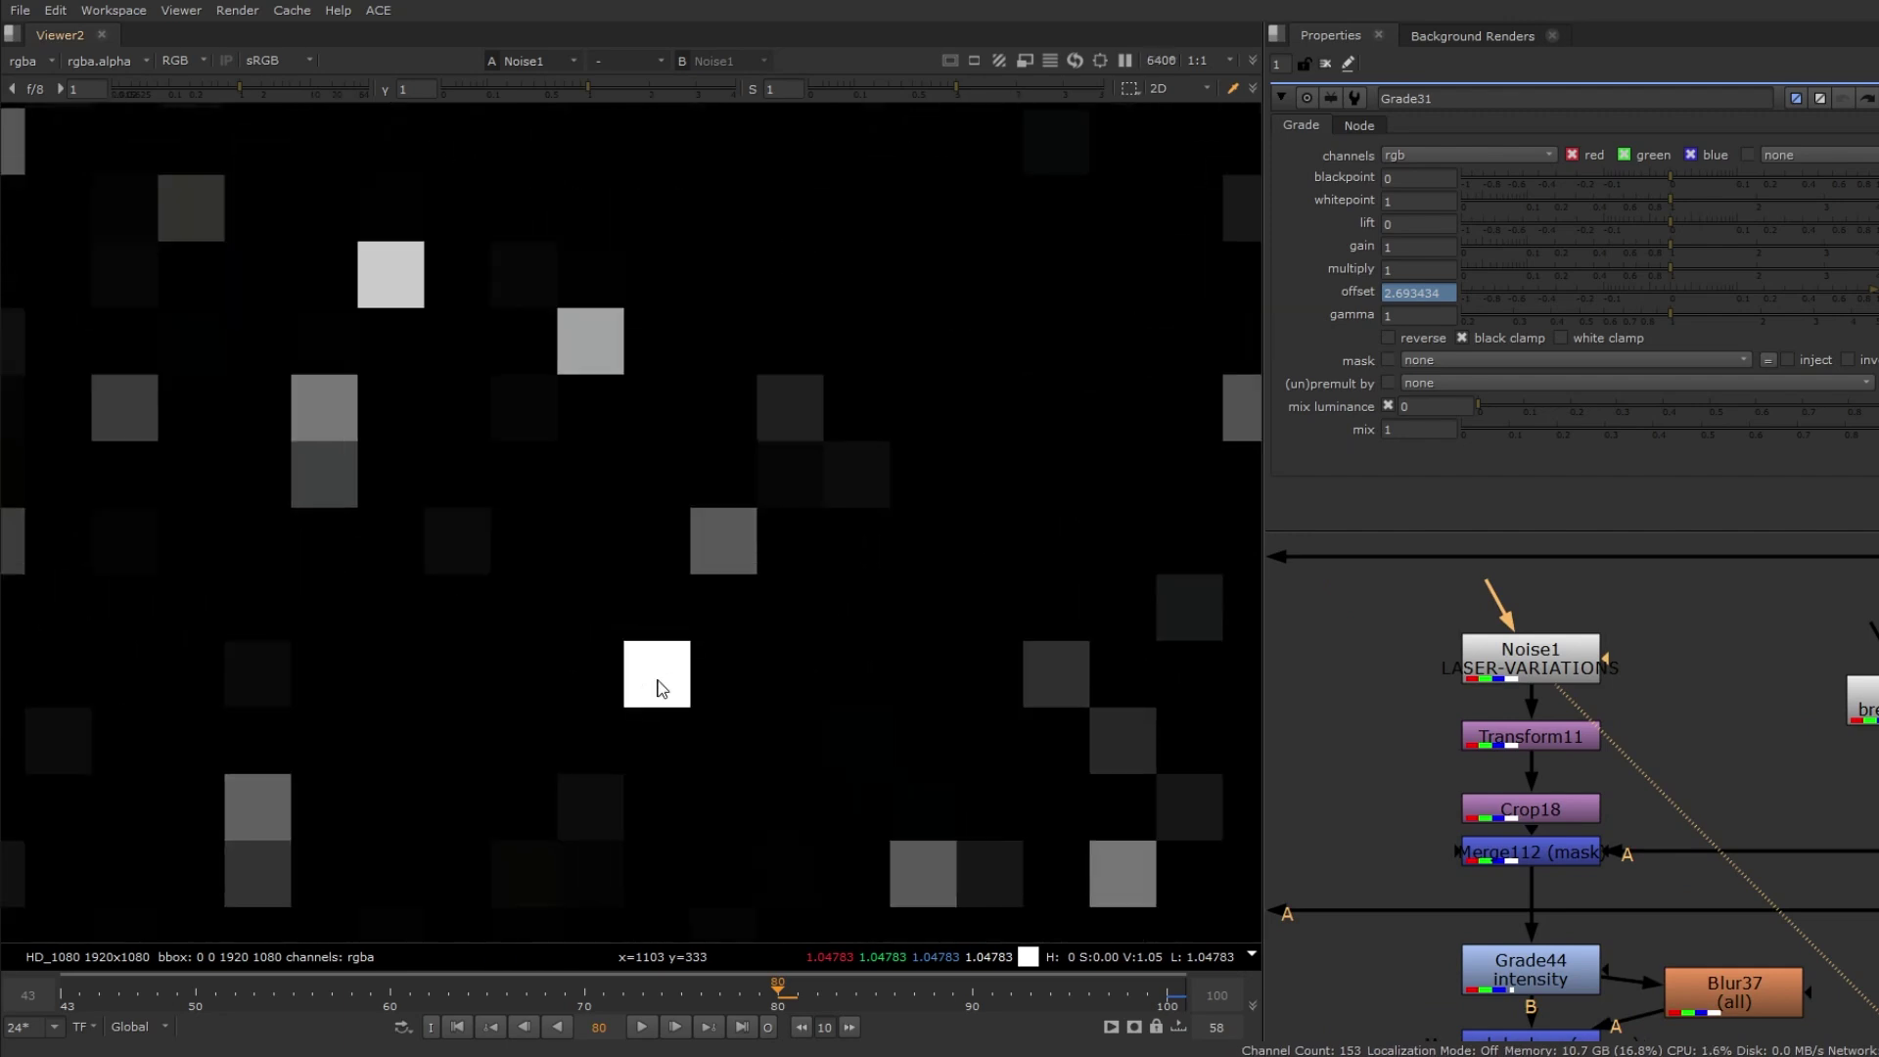
View the noise after Transform11, both across the whole frame and up close
{"action": "key", "text": "f"}
{"action": "left_click", "coordinate": [1534, 750]}
{"action": "key", "text": "1"}
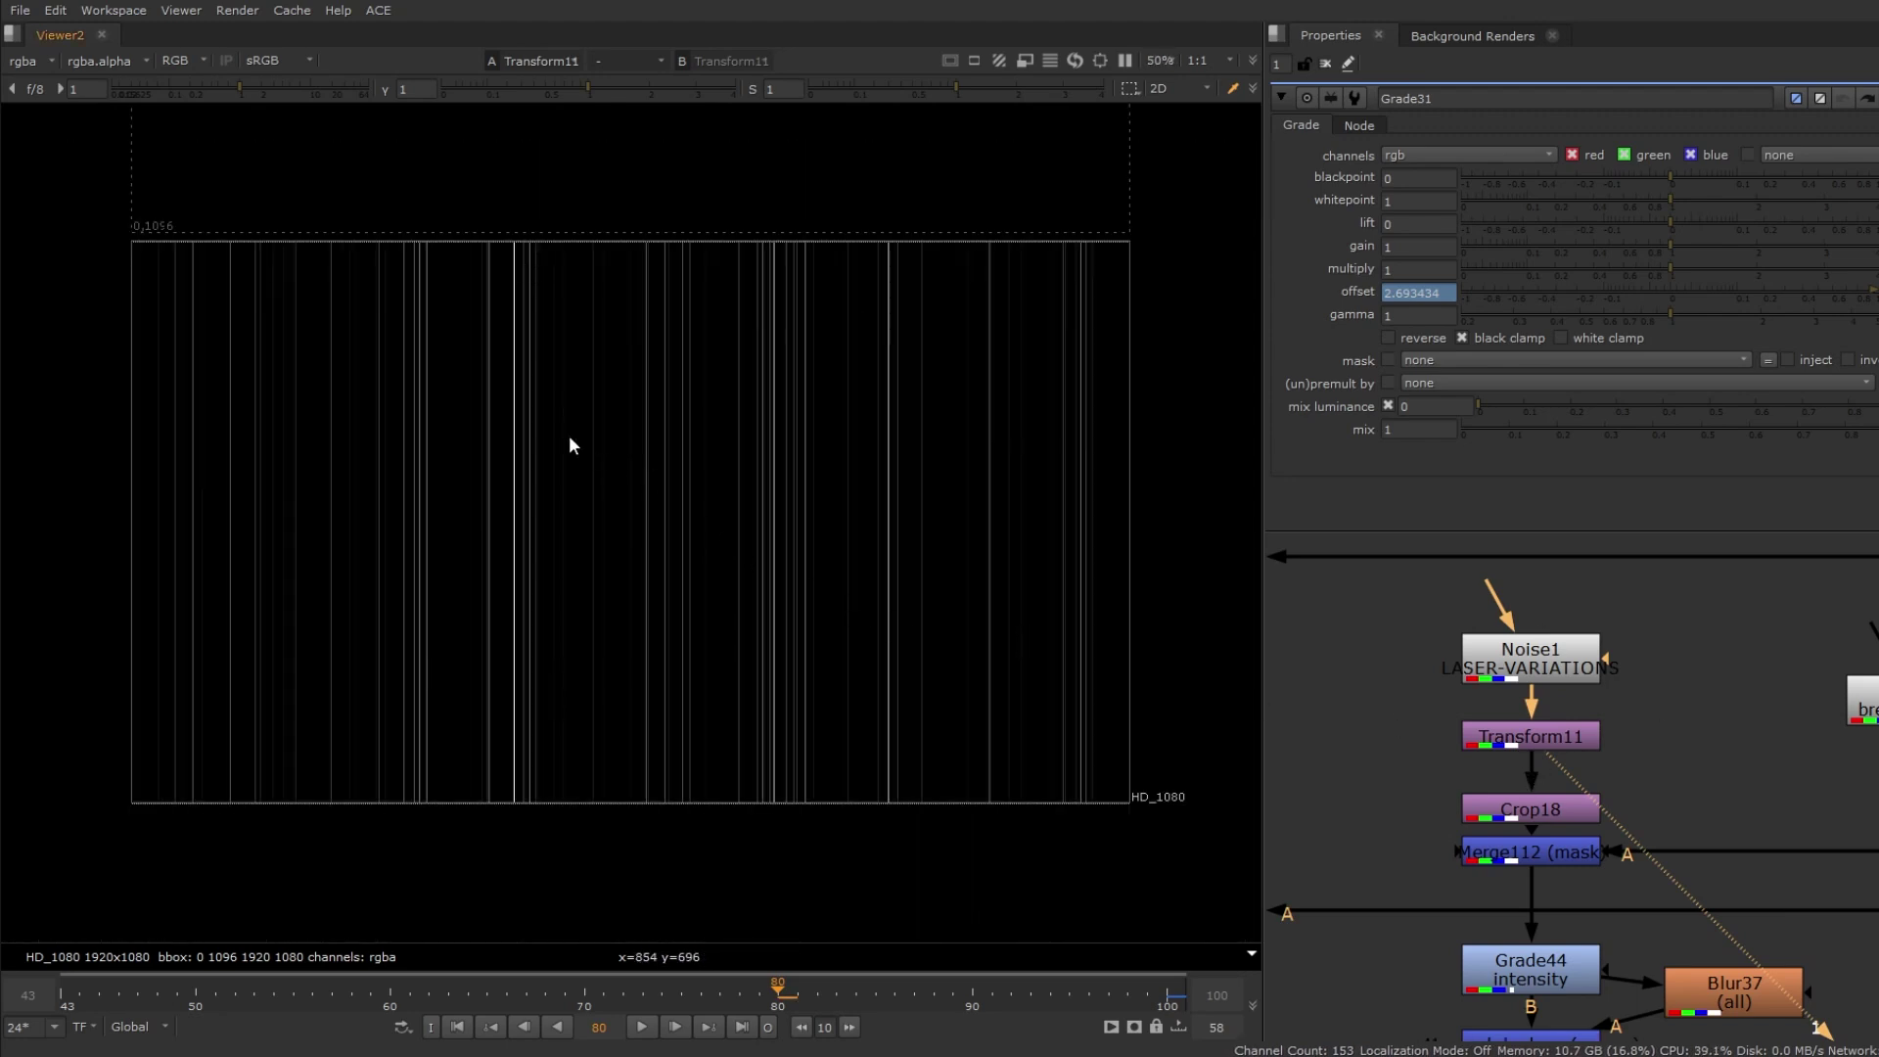
{"action": "scroll", "coordinate": [529, 440], "scroll_direction": "up", "scroll_amount": 10}
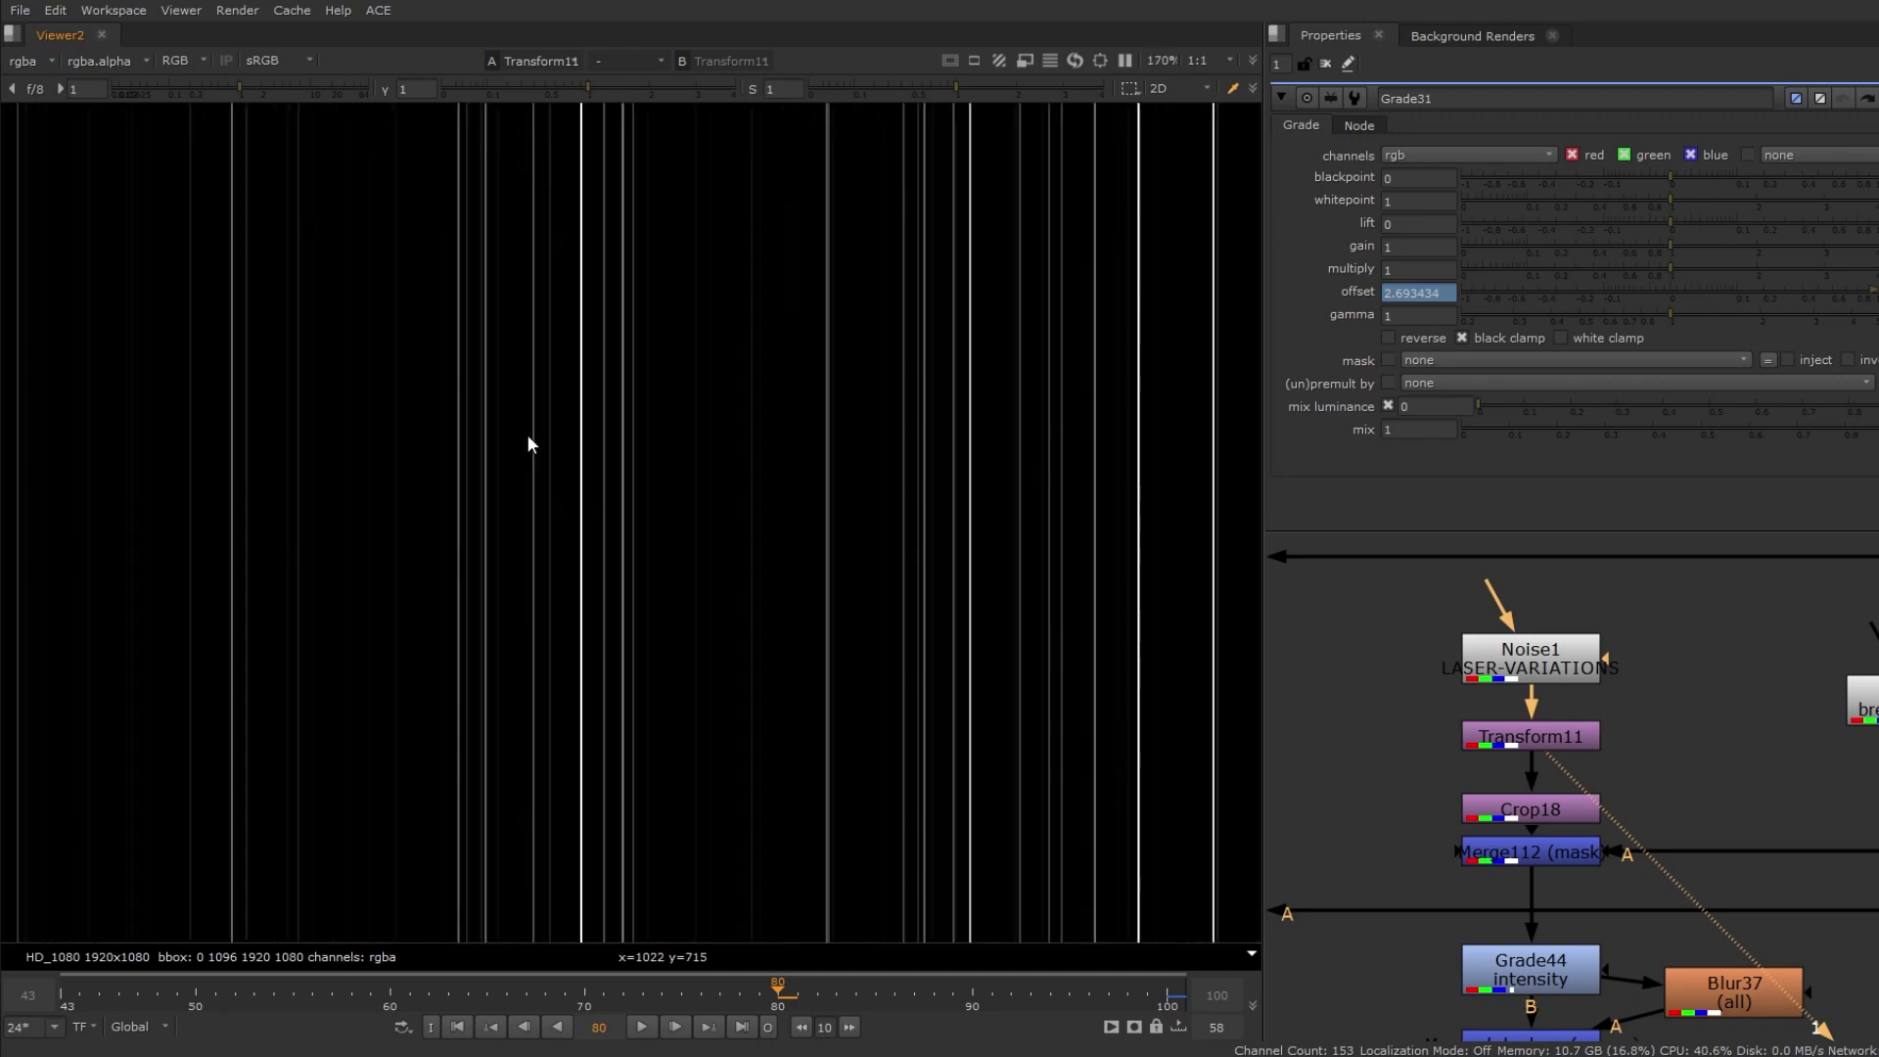
{"action": "scroll", "coordinate": [627, 465], "scroll_direction": "down", "scroll_amount": 10}
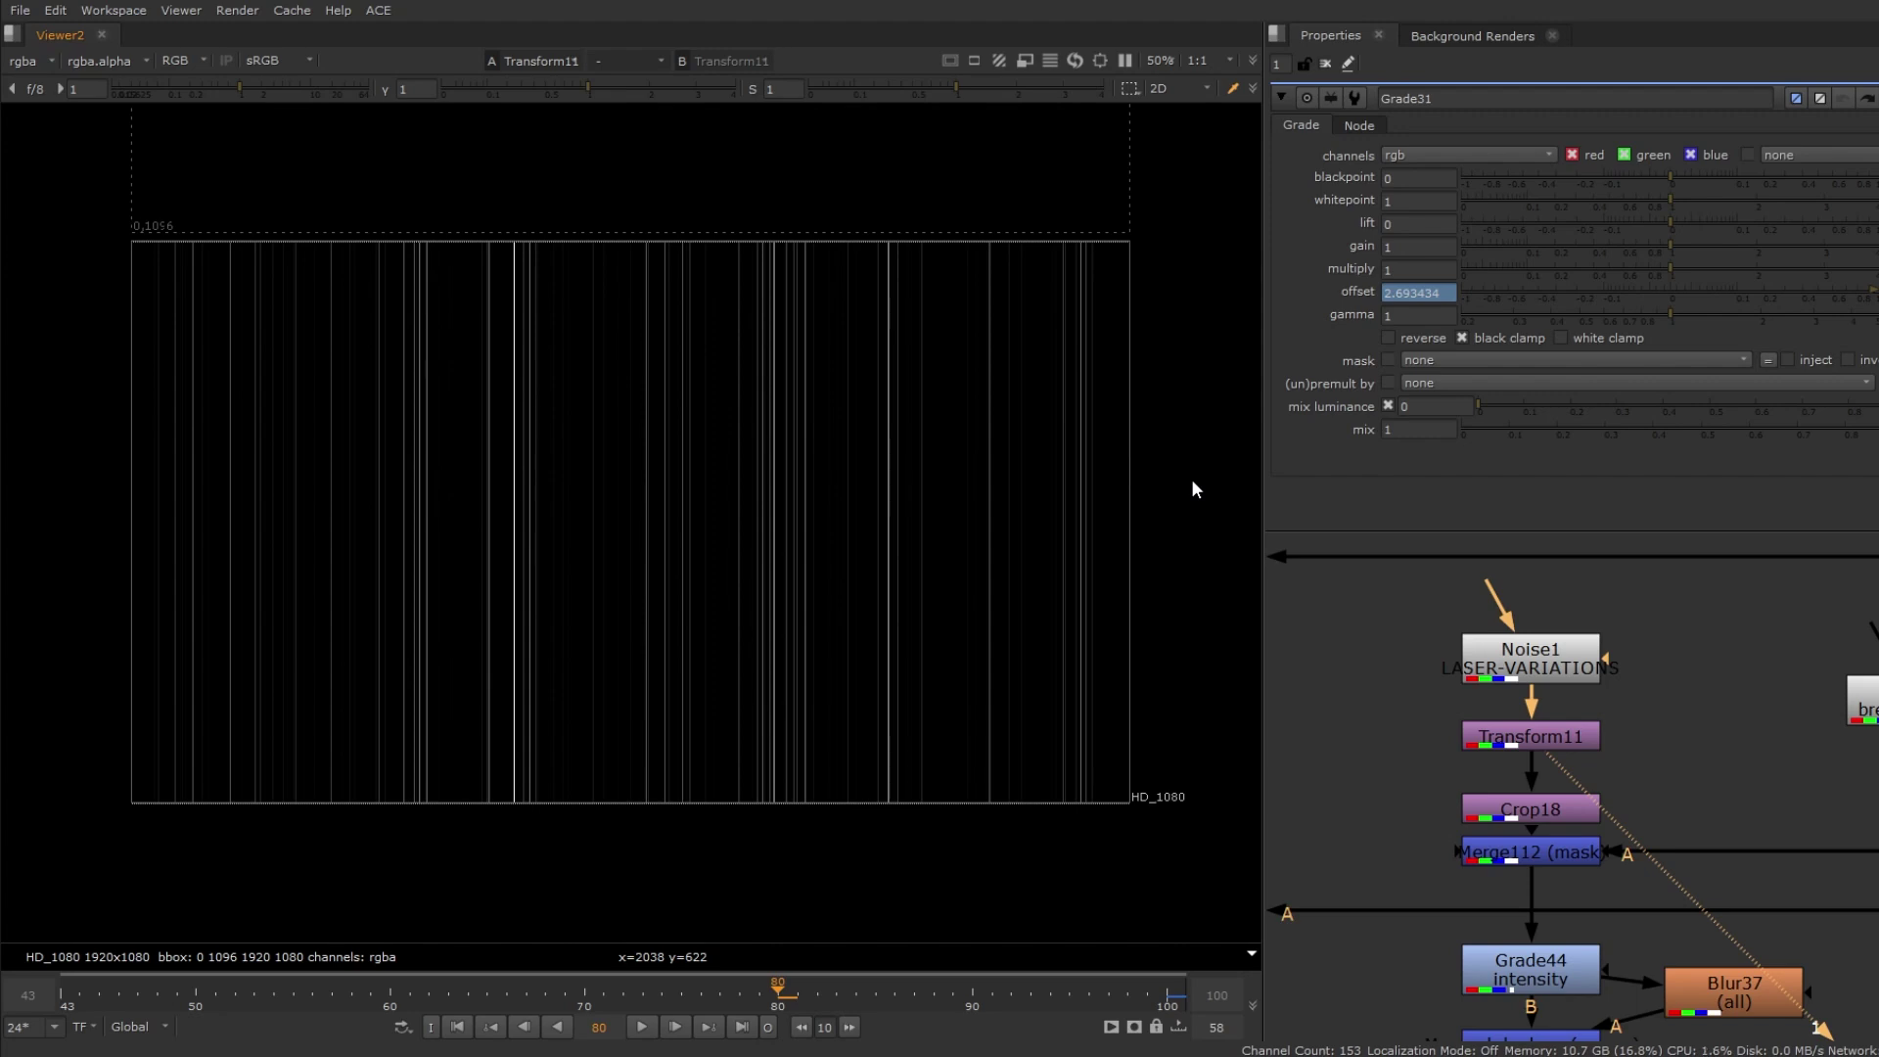
View the laser variations noise after Crop18
{"action": "left_click", "coordinate": [1579, 817]}
{"action": "key", "text": "1"}
{"action": "left_click", "coordinate": [1560, 847]}
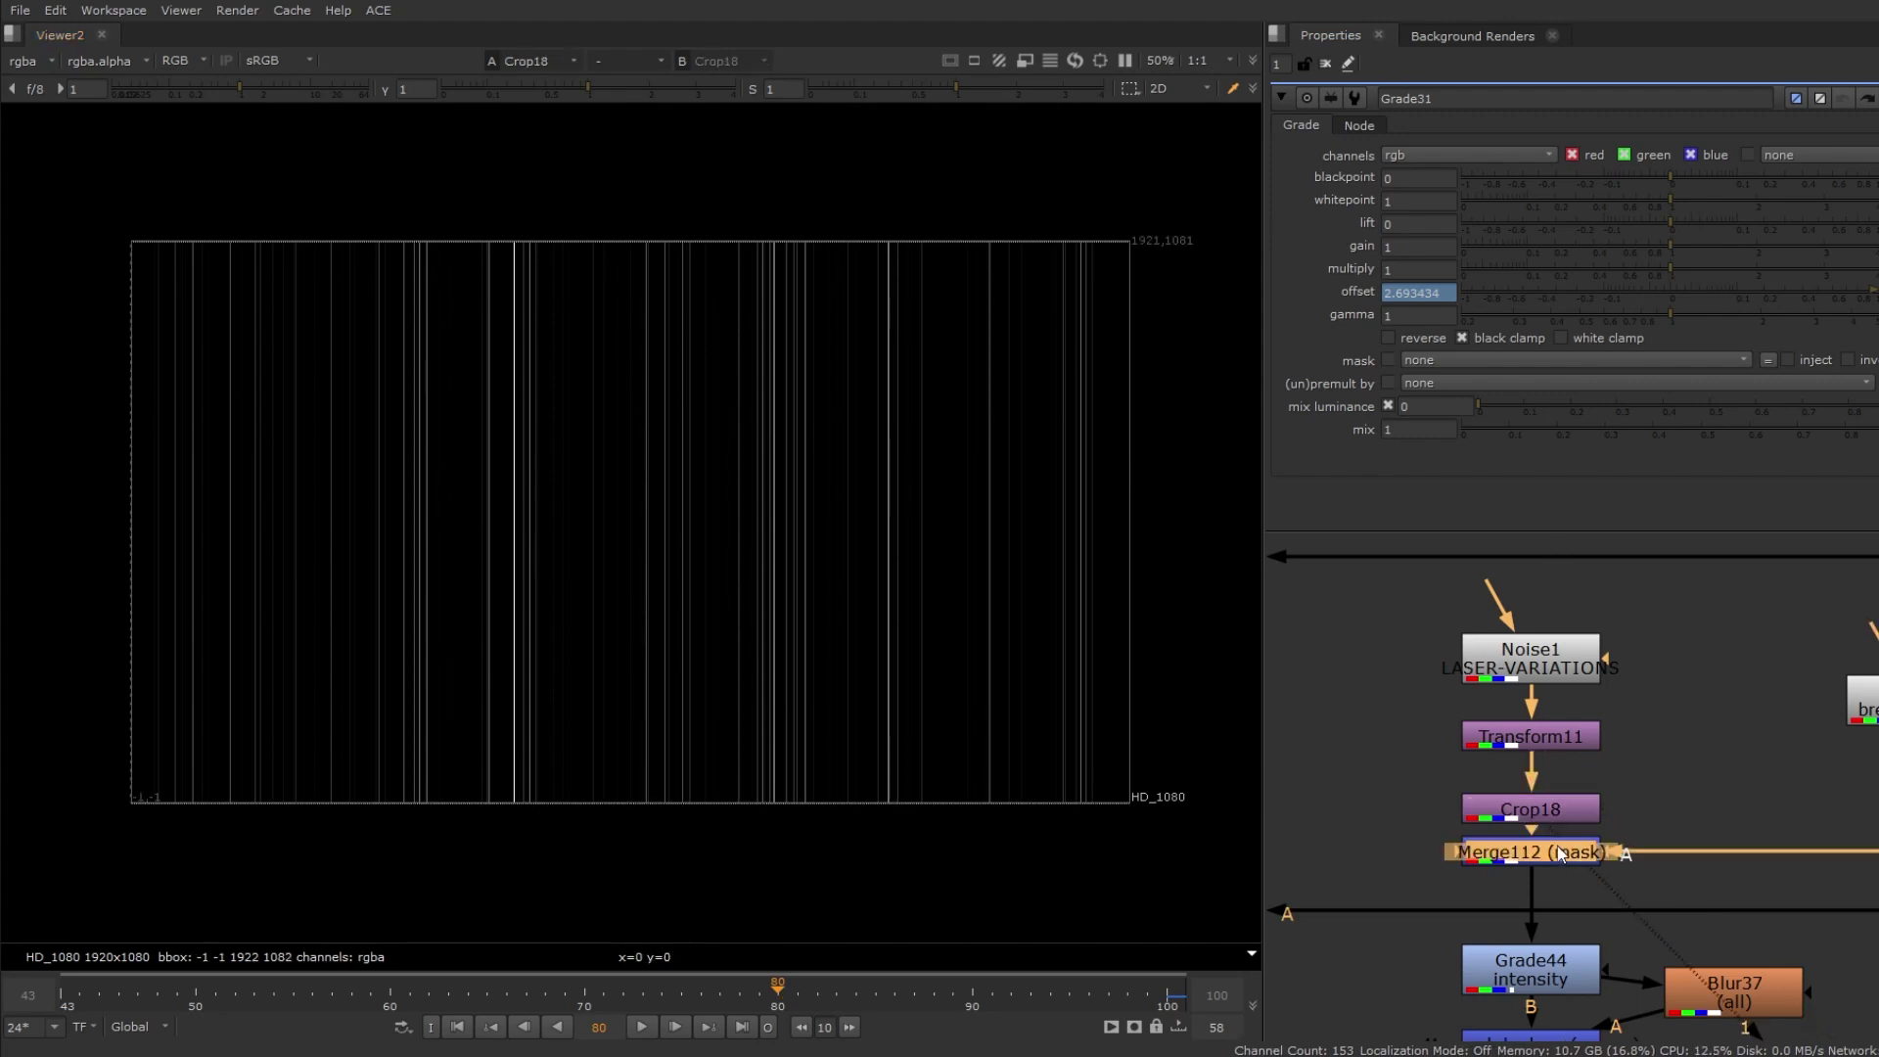
Turn on Transform11's black outside option, and turn it off again
{"action": "double_click", "coordinate": [1520, 740]}
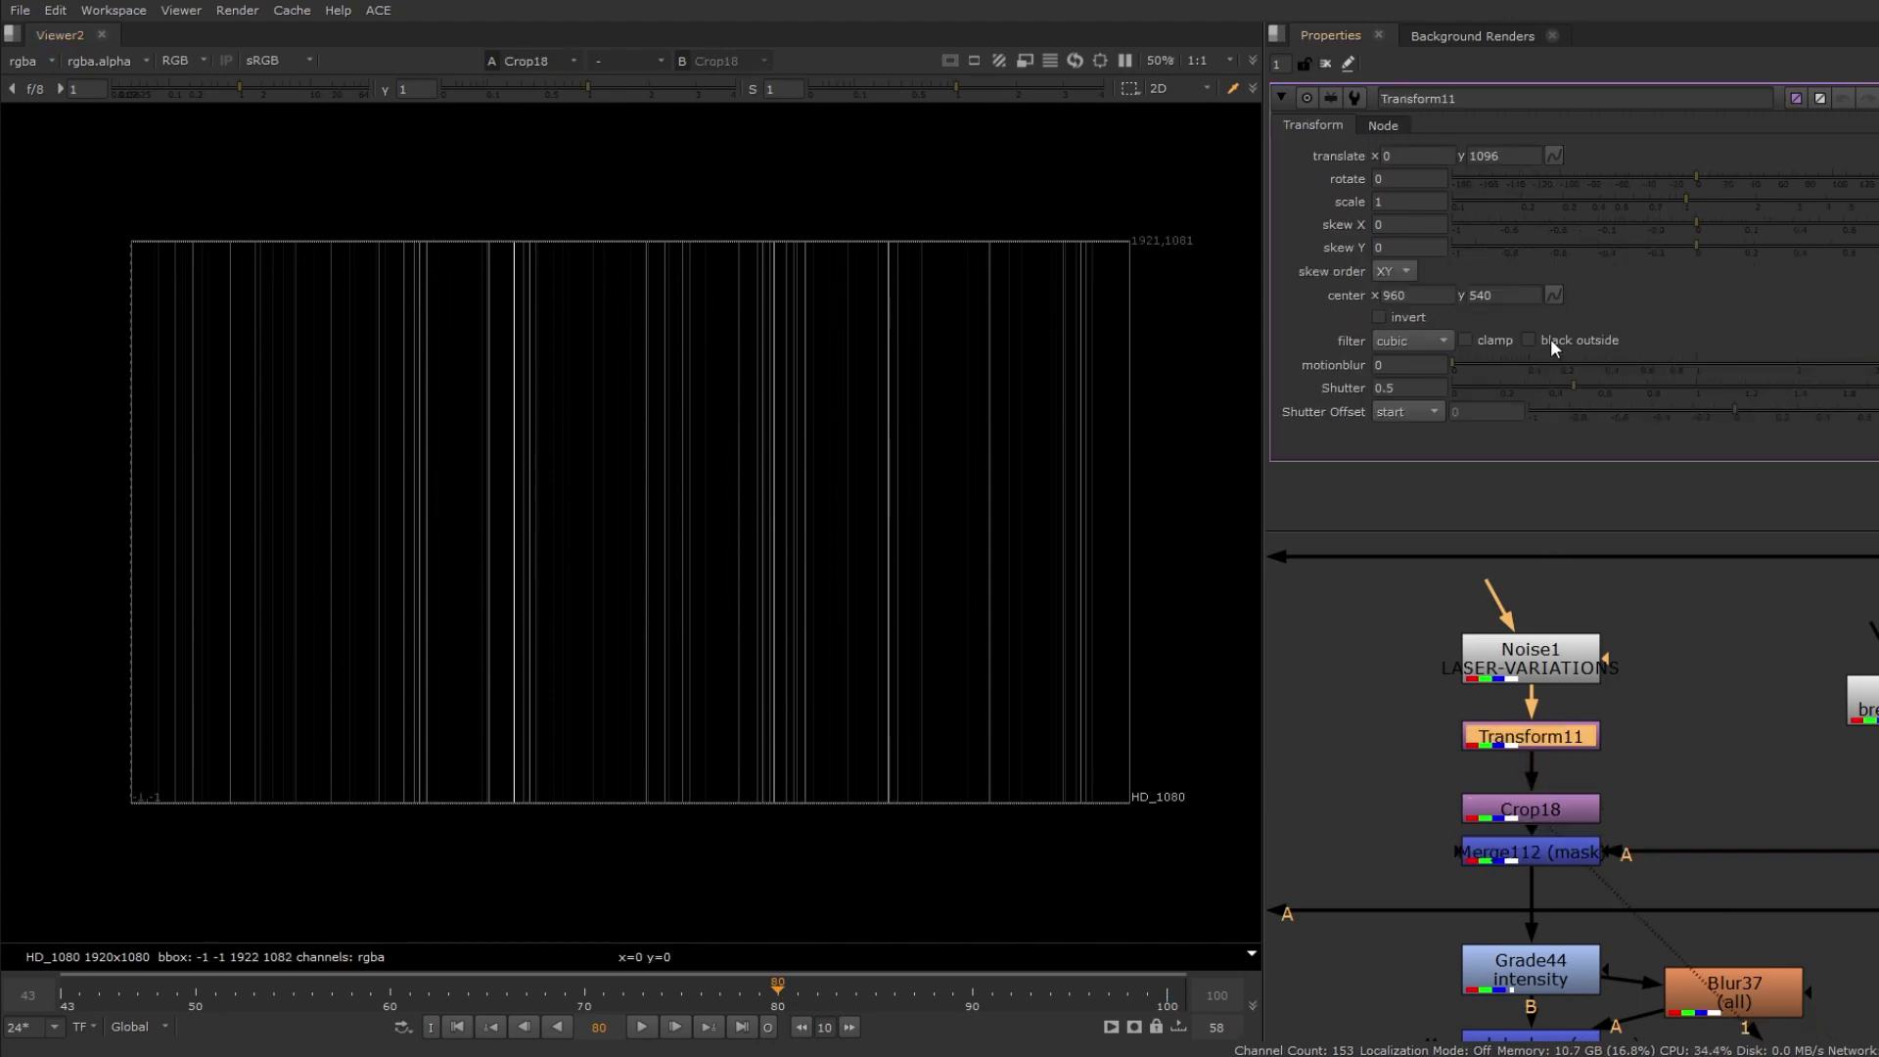
{"action": "left_click", "coordinate": [1551, 340]}
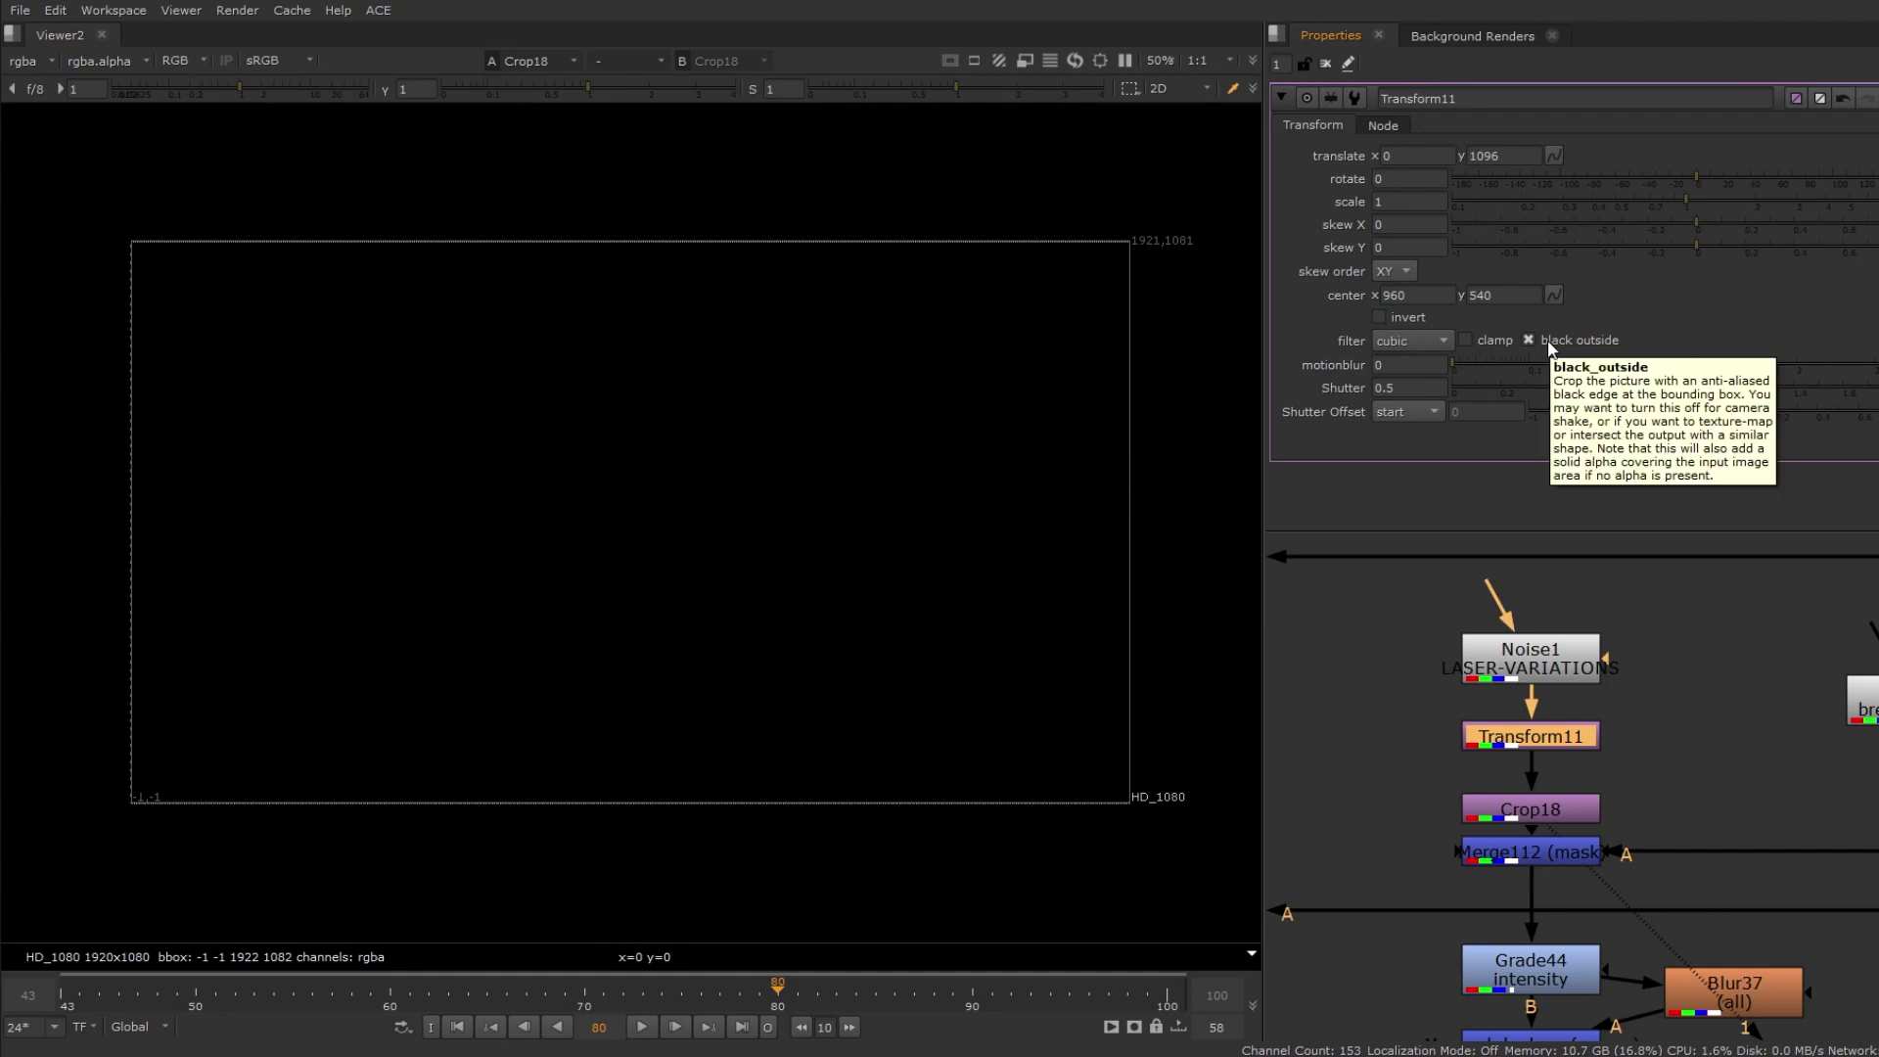
{"action": "left_click", "coordinate": [1550, 342]}
View the Merge112 mask output of the laser lines, both up close and across the whole frame
{"action": "left_click", "coordinate": [1544, 854]}
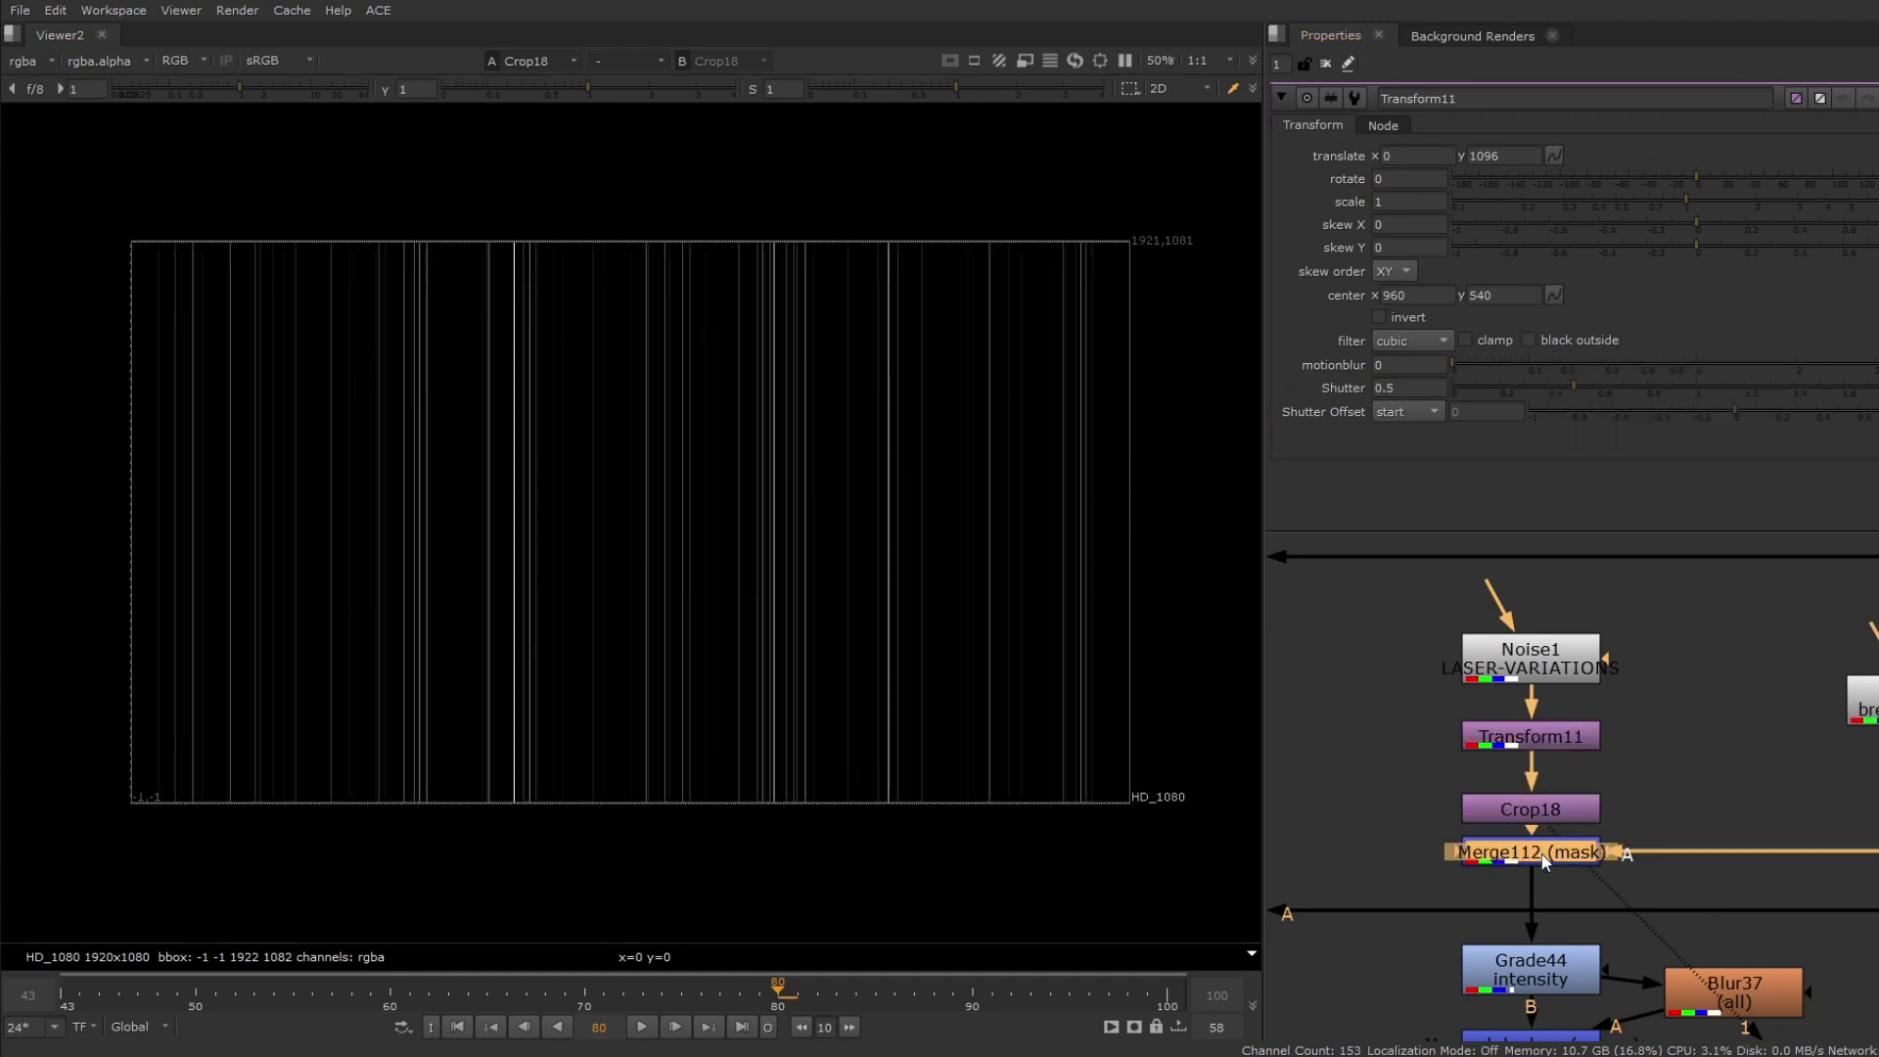
{"action": "key", "text": "1"}
{"action": "scroll", "coordinate": [883, 479], "scroll_direction": "up", "scroll_amount": 10}
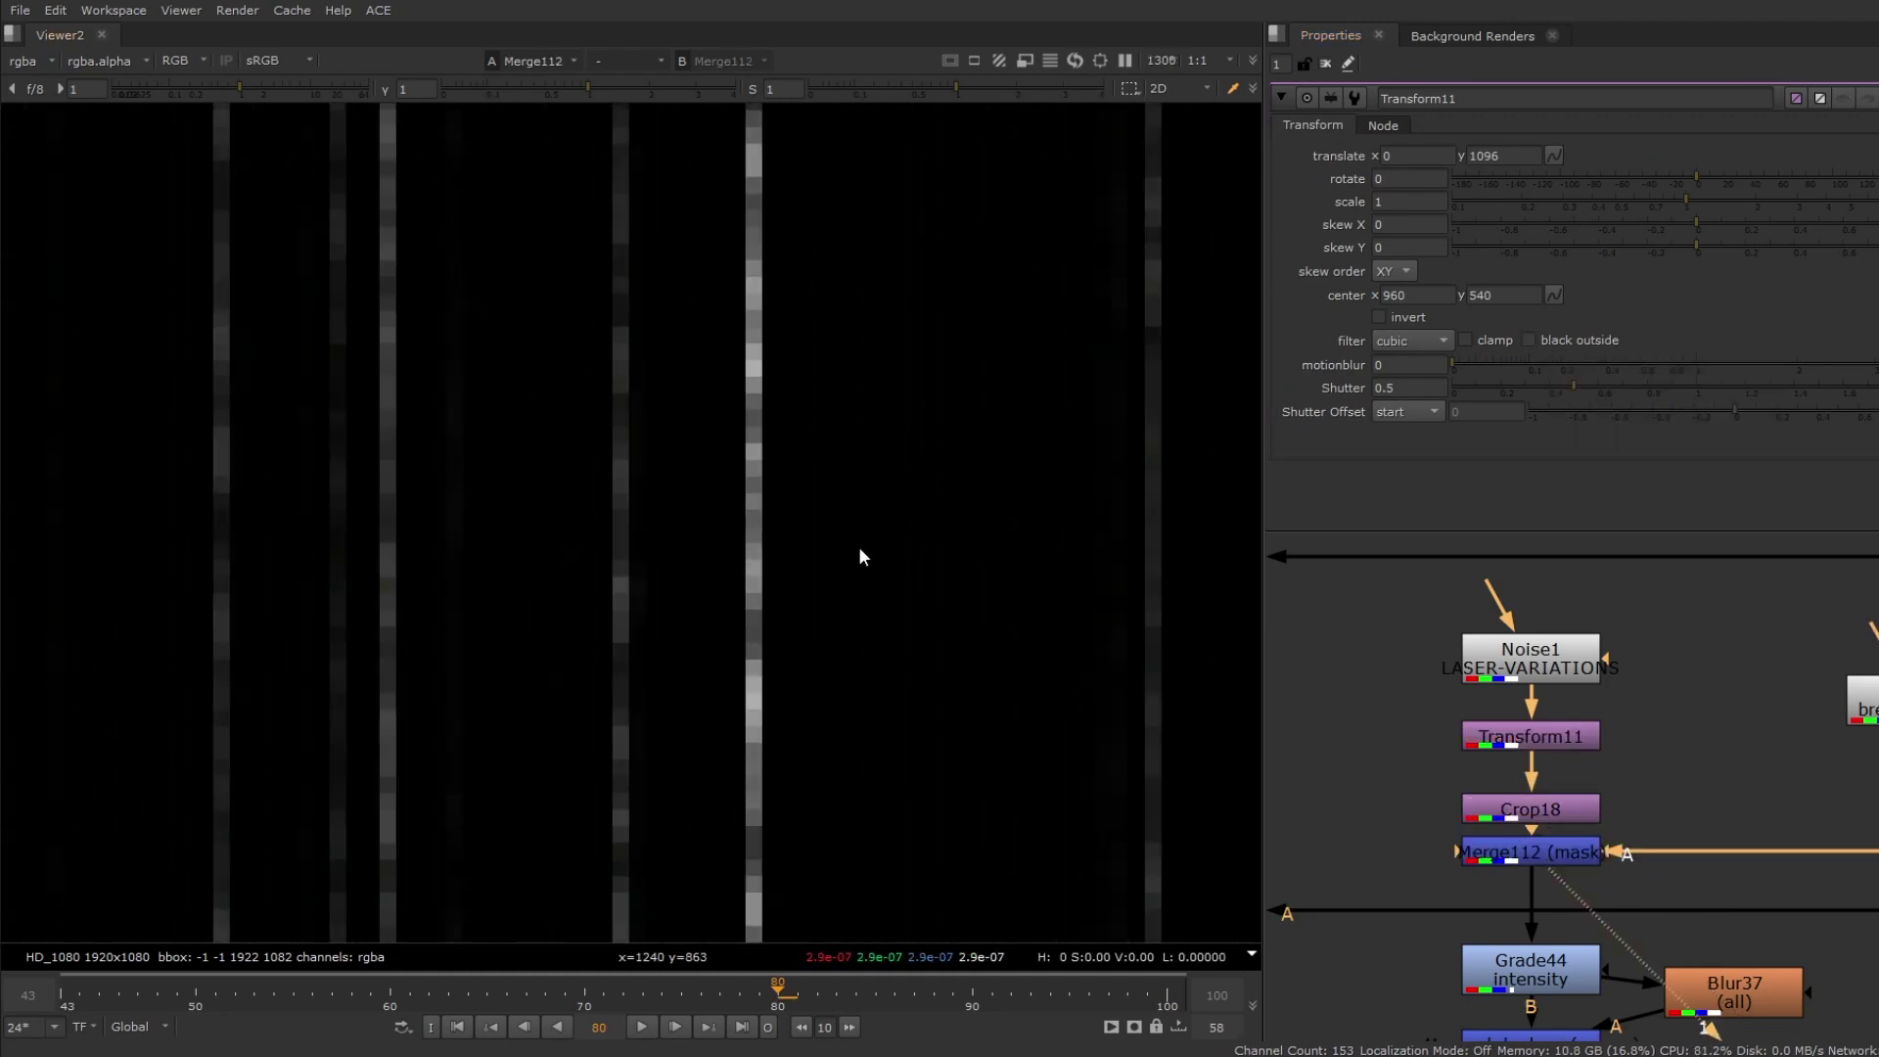
{"action": "scroll", "coordinate": [769, 568], "scroll_direction": "down", "scroll_amount": 10}
{"action": "left_click_drag", "start_coordinate": [201, 318], "coordinate": [1136, 593]}
View the laser lines after the Grade44 intensity adjustment, the broken-edges screen merge and the Merge71 plus
{"action": "middle_click_drag", "start_coordinate": [1610, 839], "coordinate": [1503, 623]}
{"action": "left_click", "coordinate": [1425, 777]}
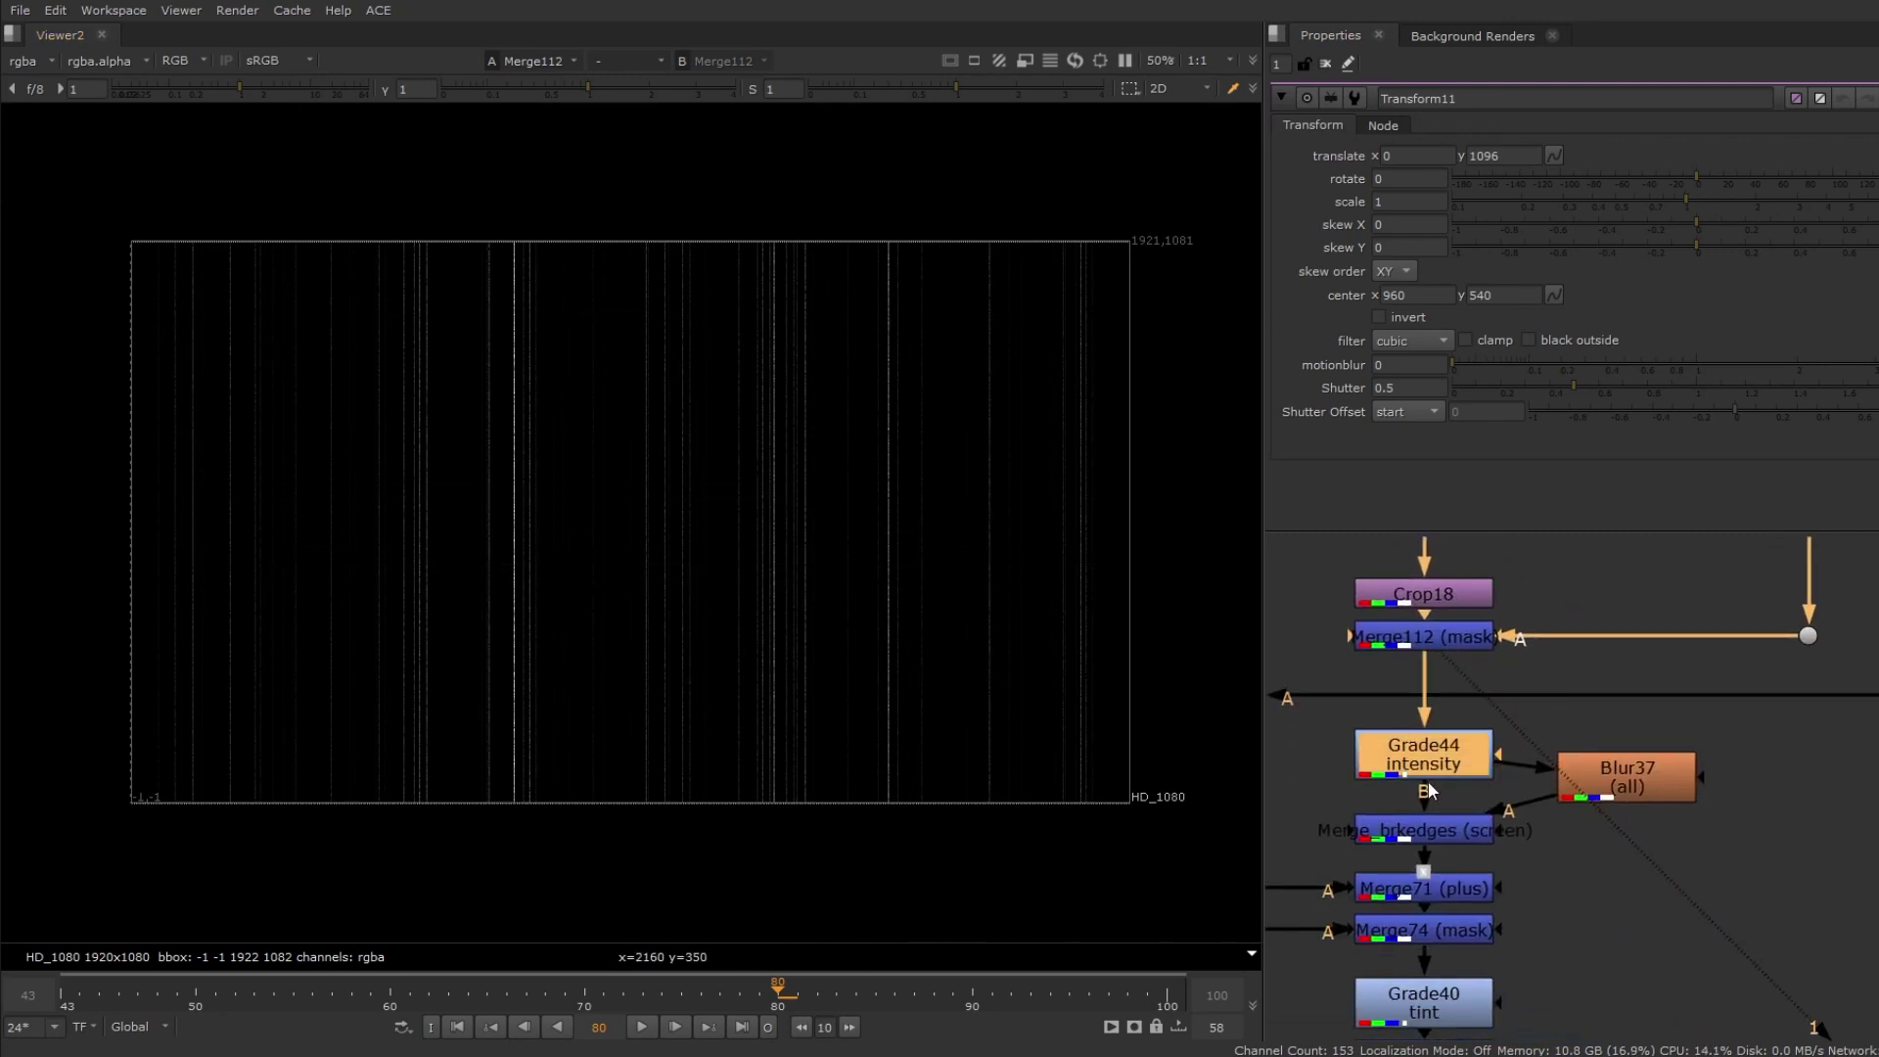
{"action": "key", "text": "1"}
{"action": "middle_click_drag", "start_coordinate": [1532, 952], "coordinate": [1614, 780]}
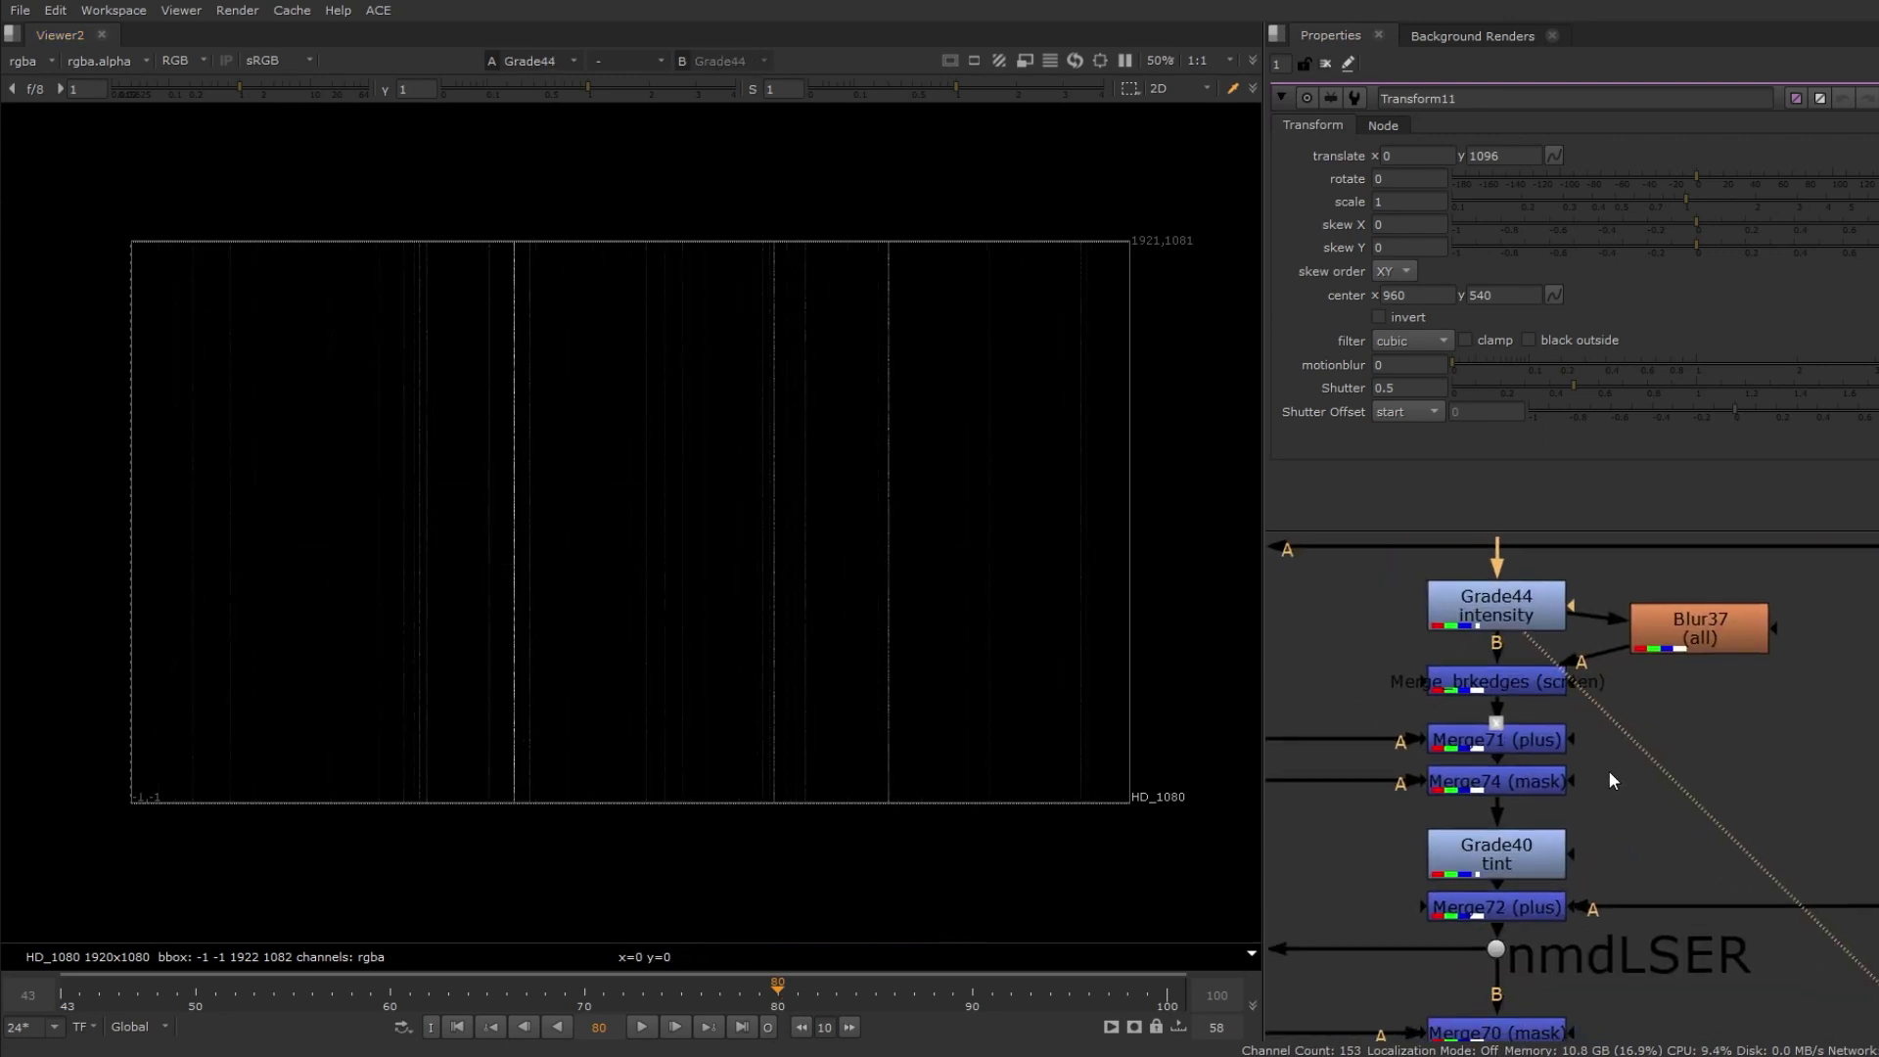
{"action": "left_click", "coordinate": [1507, 693]}
{"action": "key", "text": "1"}
{"action": "left_click", "coordinate": [1497, 744]}
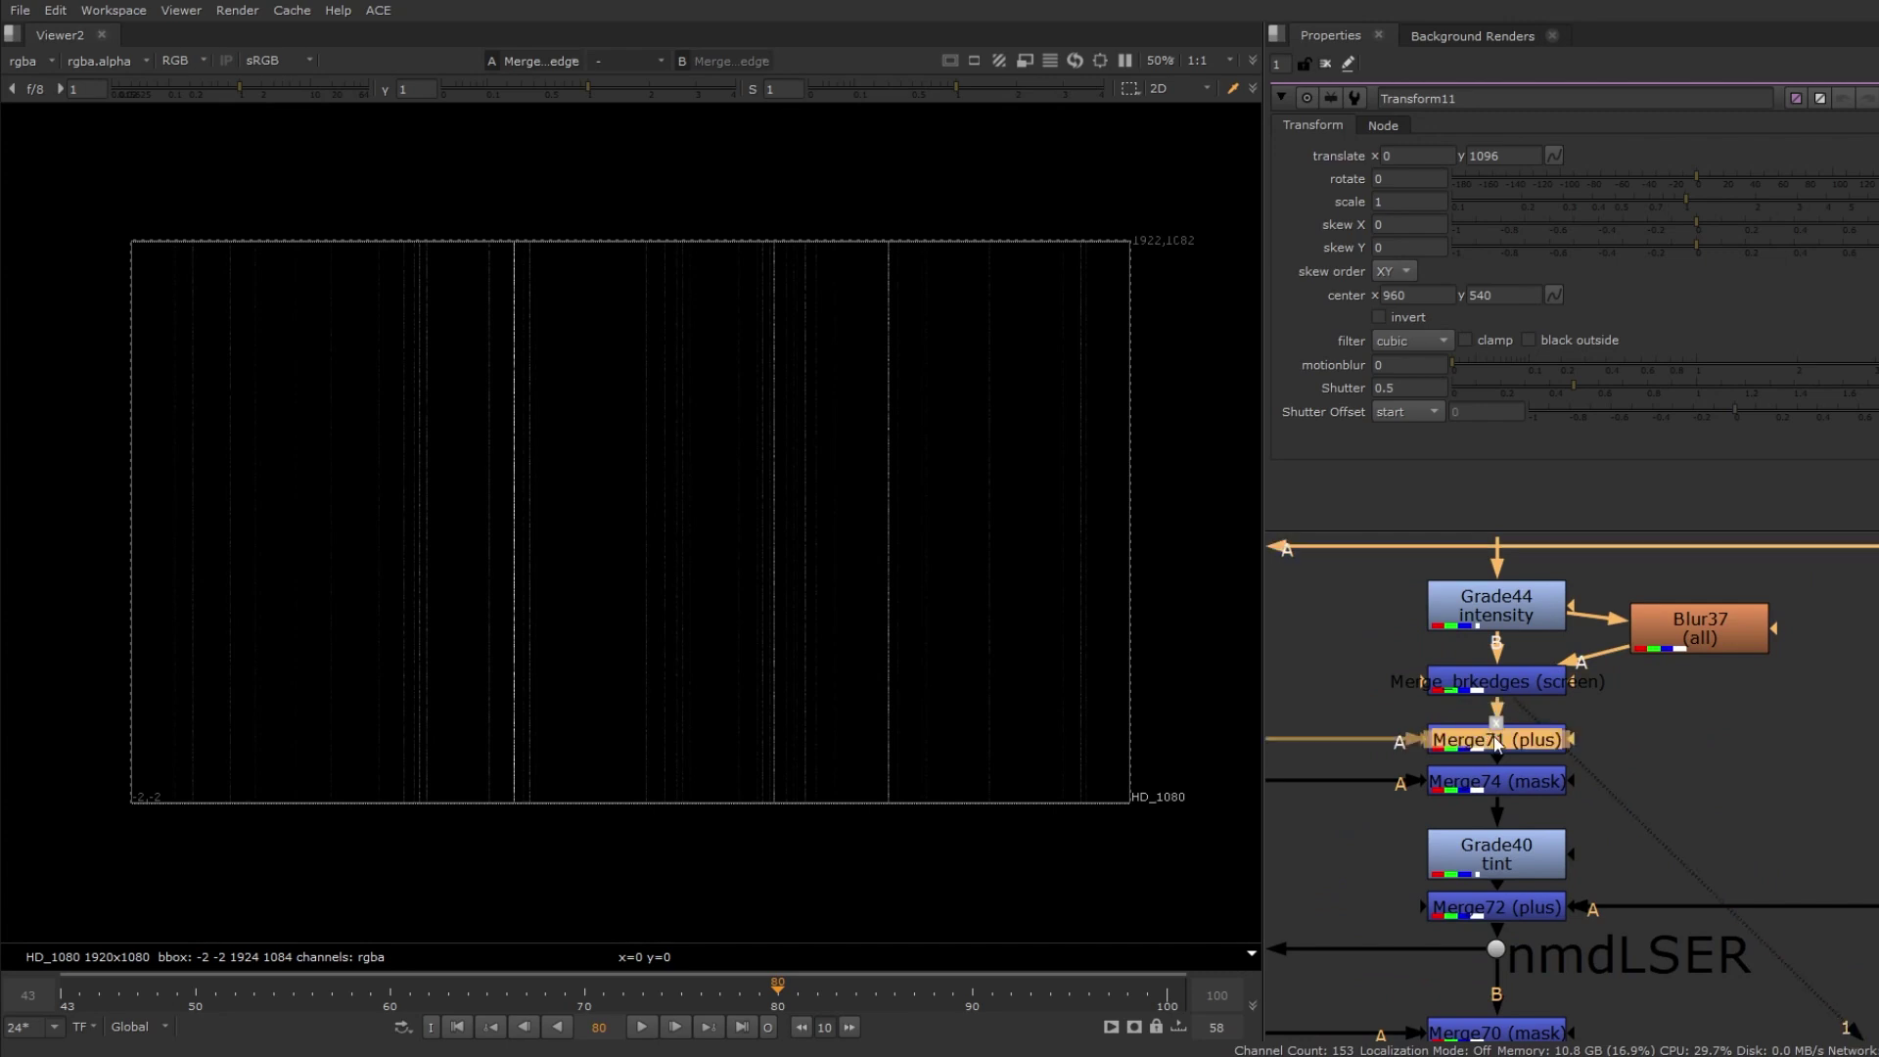
{"action": "key", "text": "1"}
Locate the Dilate7 area laser node in the neighbouring branch and view its output
{"action": "scroll", "coordinate": [1535, 779], "scroll_direction": "down", "scroll_amount": 5}
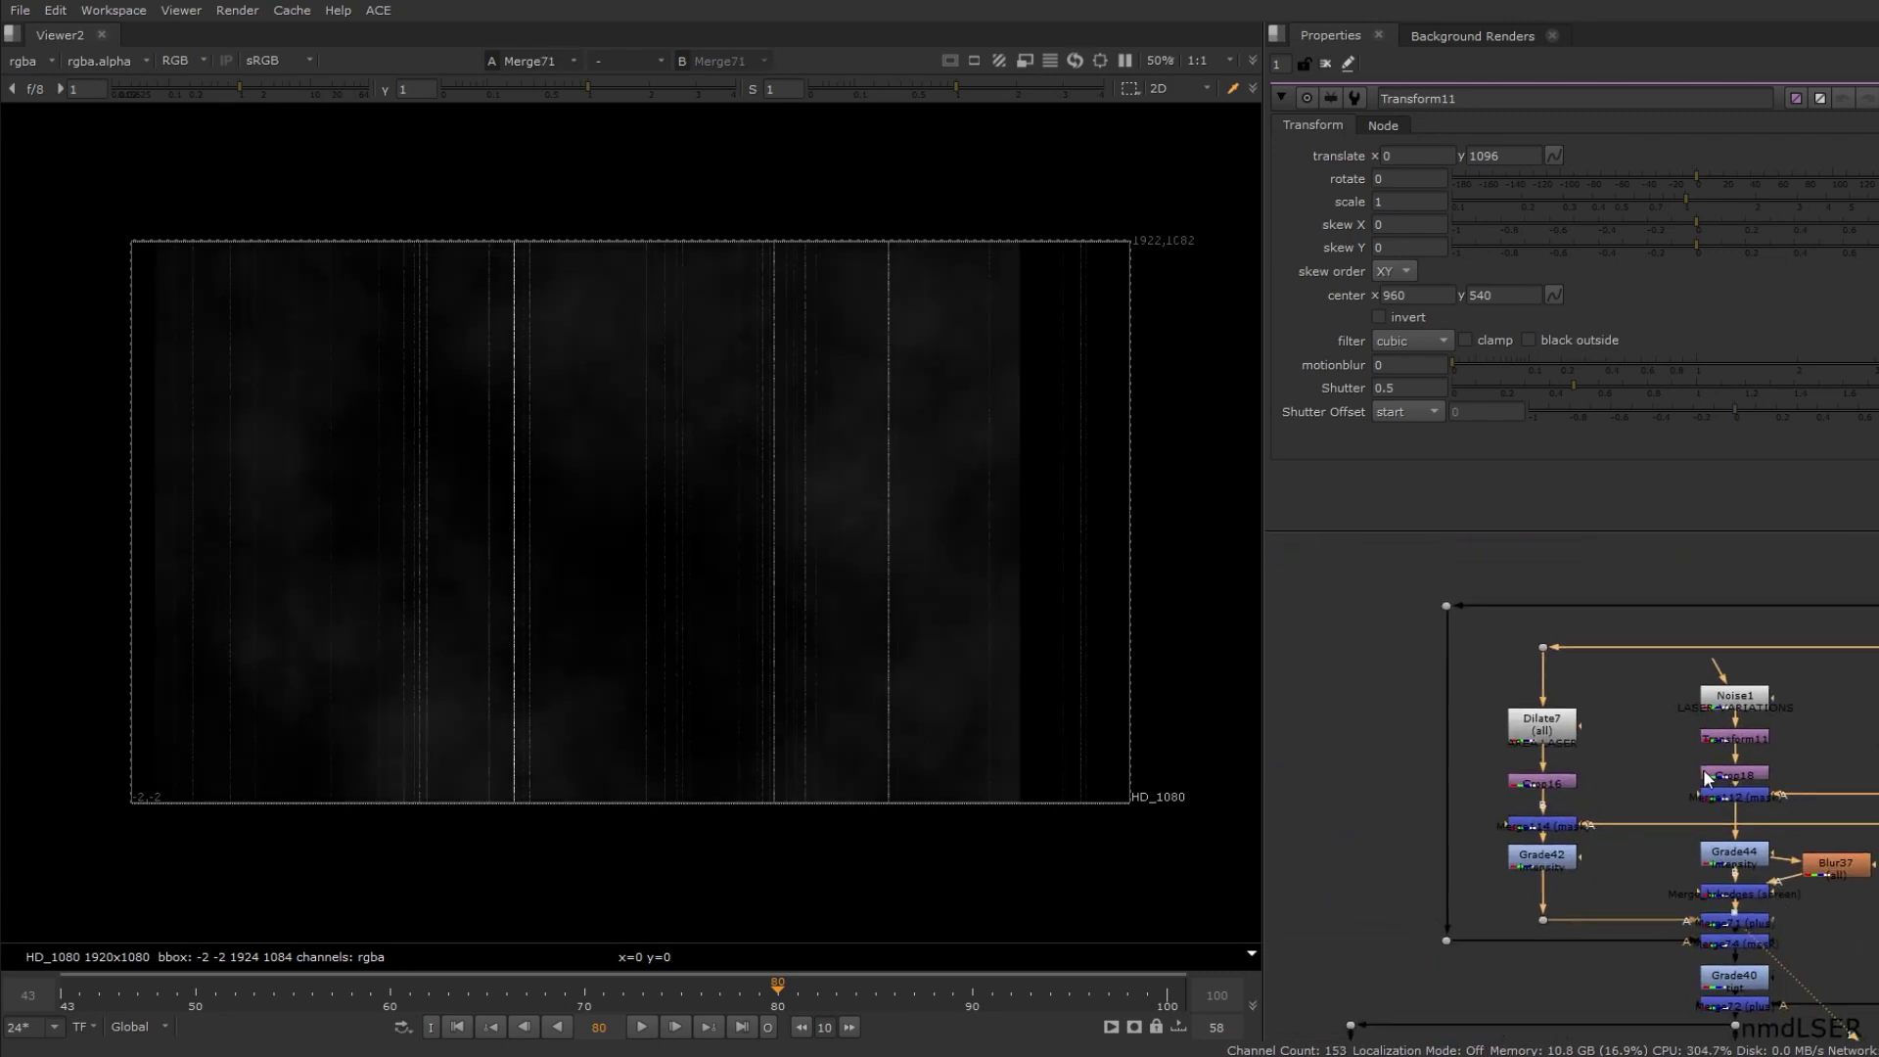
{"action": "scroll", "coordinate": [1607, 725], "scroll_direction": "up", "scroll_amount": 5}
{"action": "left_click", "coordinate": [1547, 777]}
{"action": "key", "text": "1"}
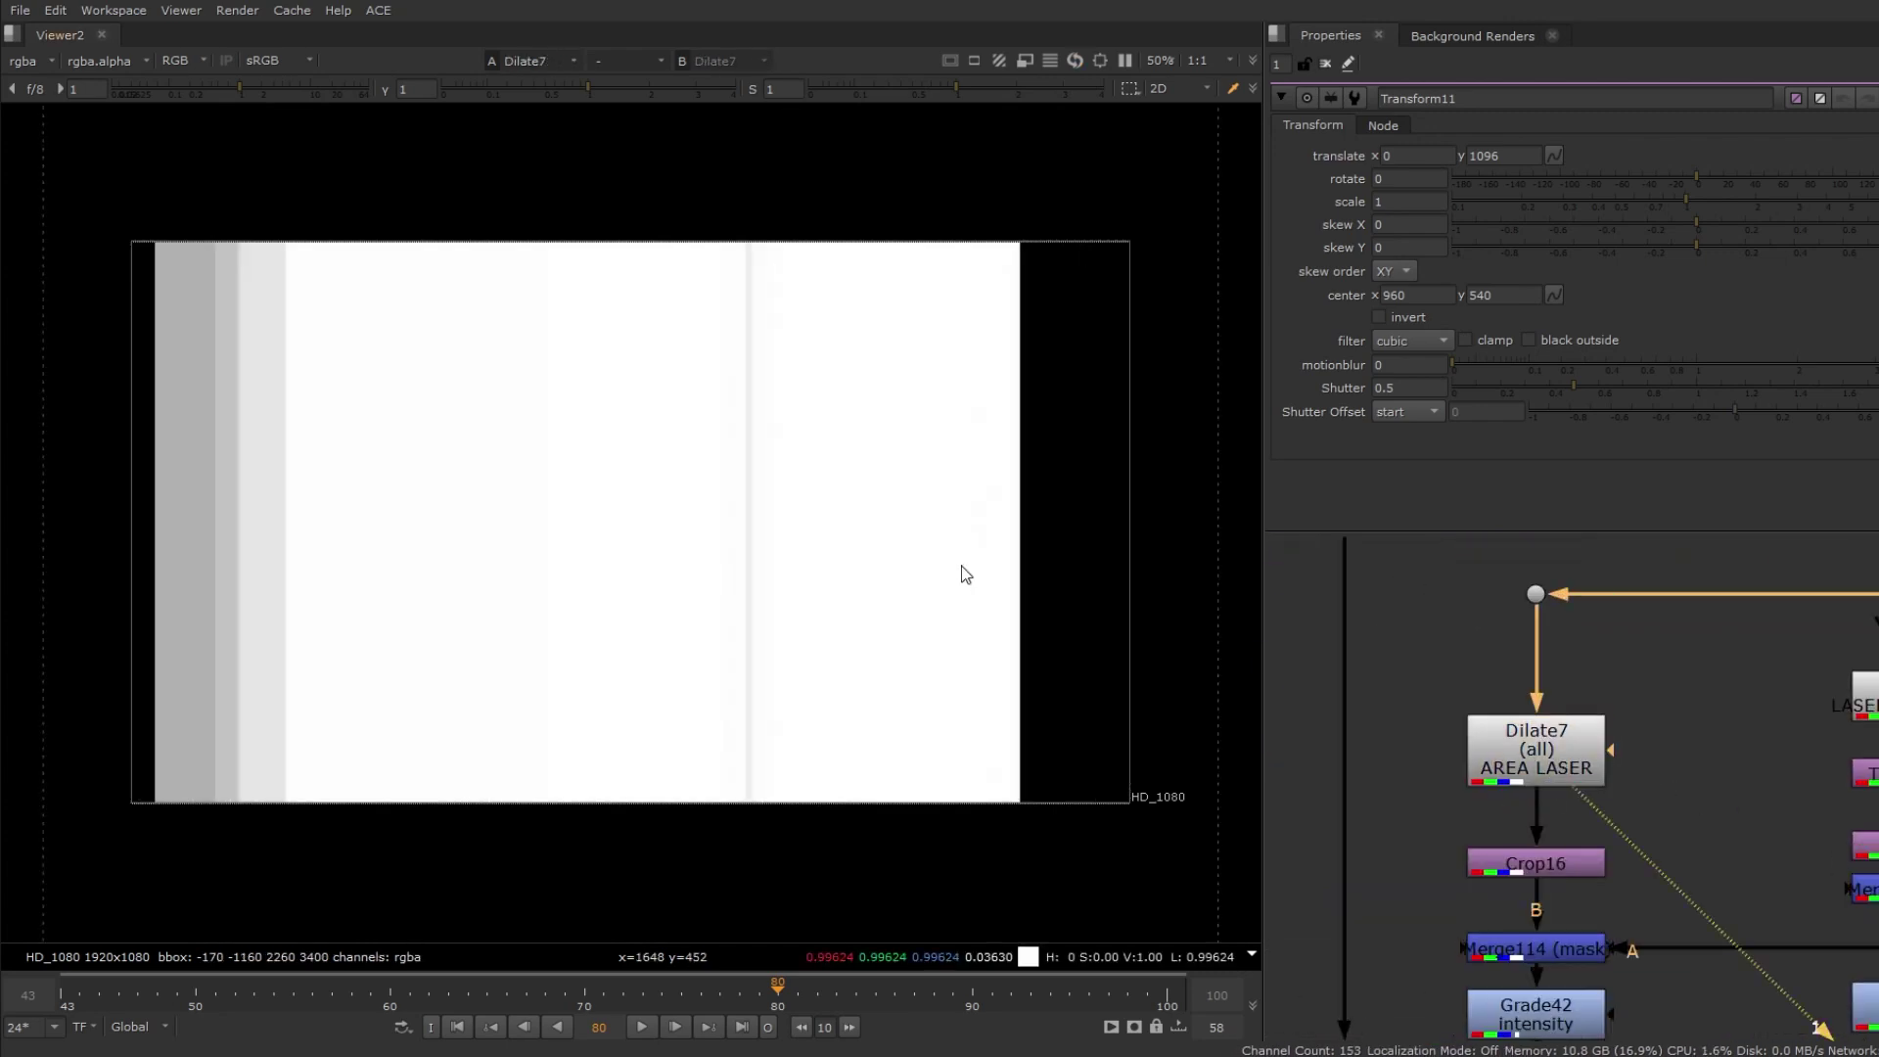
{"action": "scroll", "coordinate": [348, 483], "scroll_direction": "down", "scroll_amount": 3}
{"action": "scroll", "coordinate": [369, 474], "scroll_direction": "up", "scroll_amount": 2}
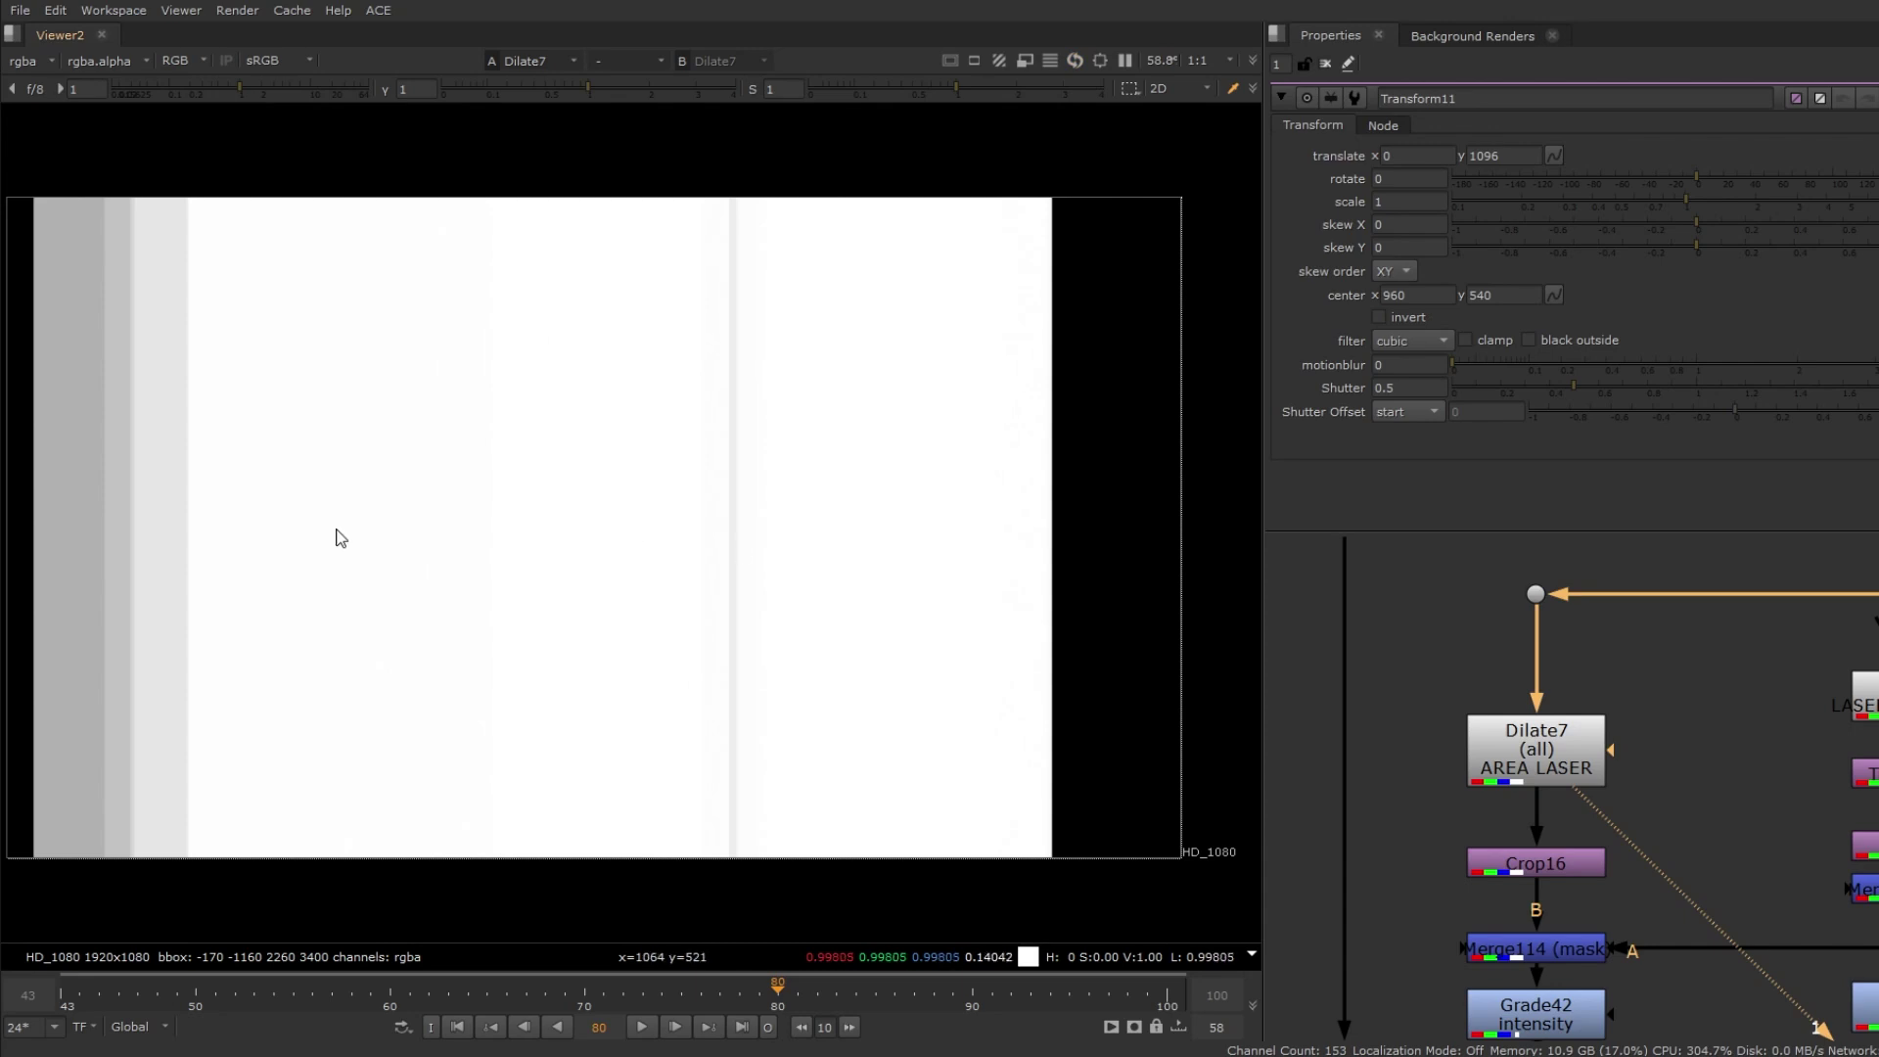
Trace the area laser input back to the surface laser dot and view its output
{"action": "scroll", "coordinate": [1537, 705], "scroll_direction": "down", "scroll_amount": 3}
{"action": "scroll", "coordinate": [1468, 724], "scroll_direction": "down", "scroll_amount": 3}
{"action": "scroll", "coordinate": [1409, 783], "scroll_direction": "up", "scroll_amount": 6}
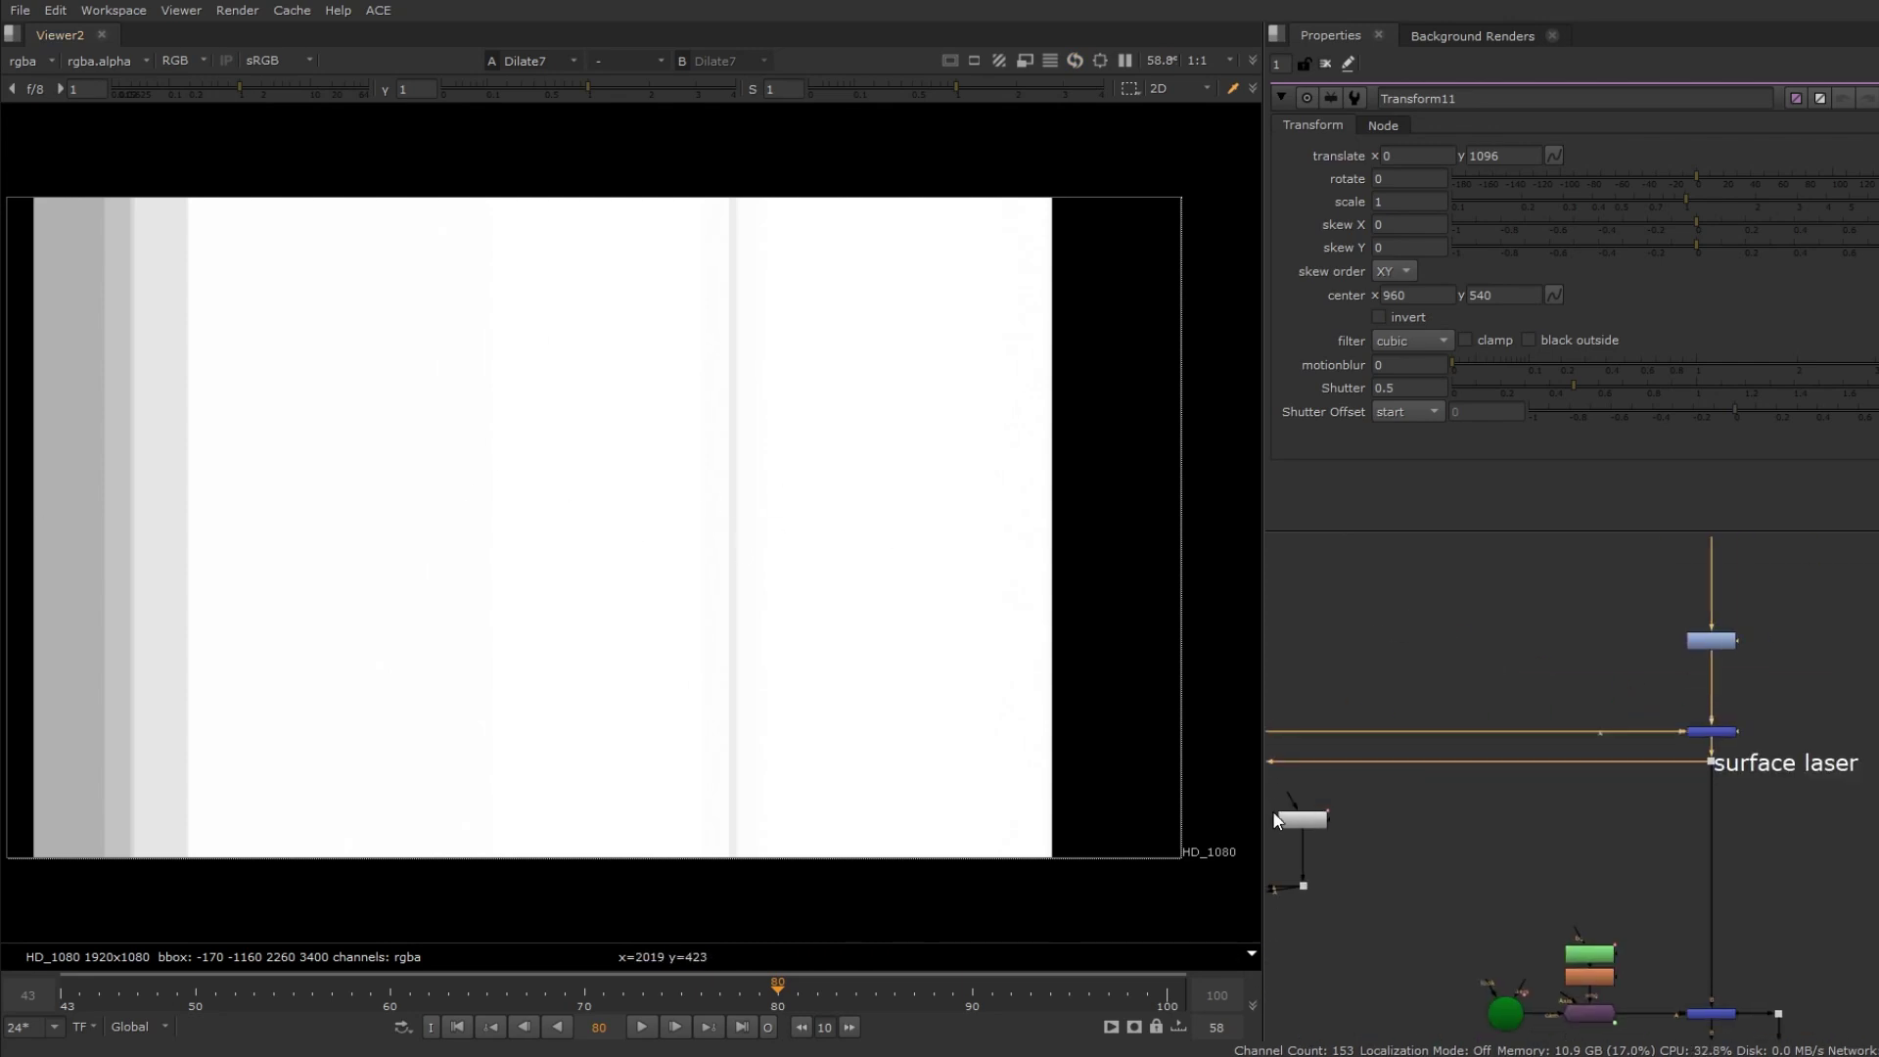
{"action": "scroll", "coordinate": [1723, 768], "scroll_direction": "up", "scroll_amount": 2}
{"action": "left_click", "coordinate": [1679, 760]}
{"action": "key", "text": "1"}
{"action": "scroll", "coordinate": [1612, 813], "scroll_direction": "down", "scroll_amount": 5}
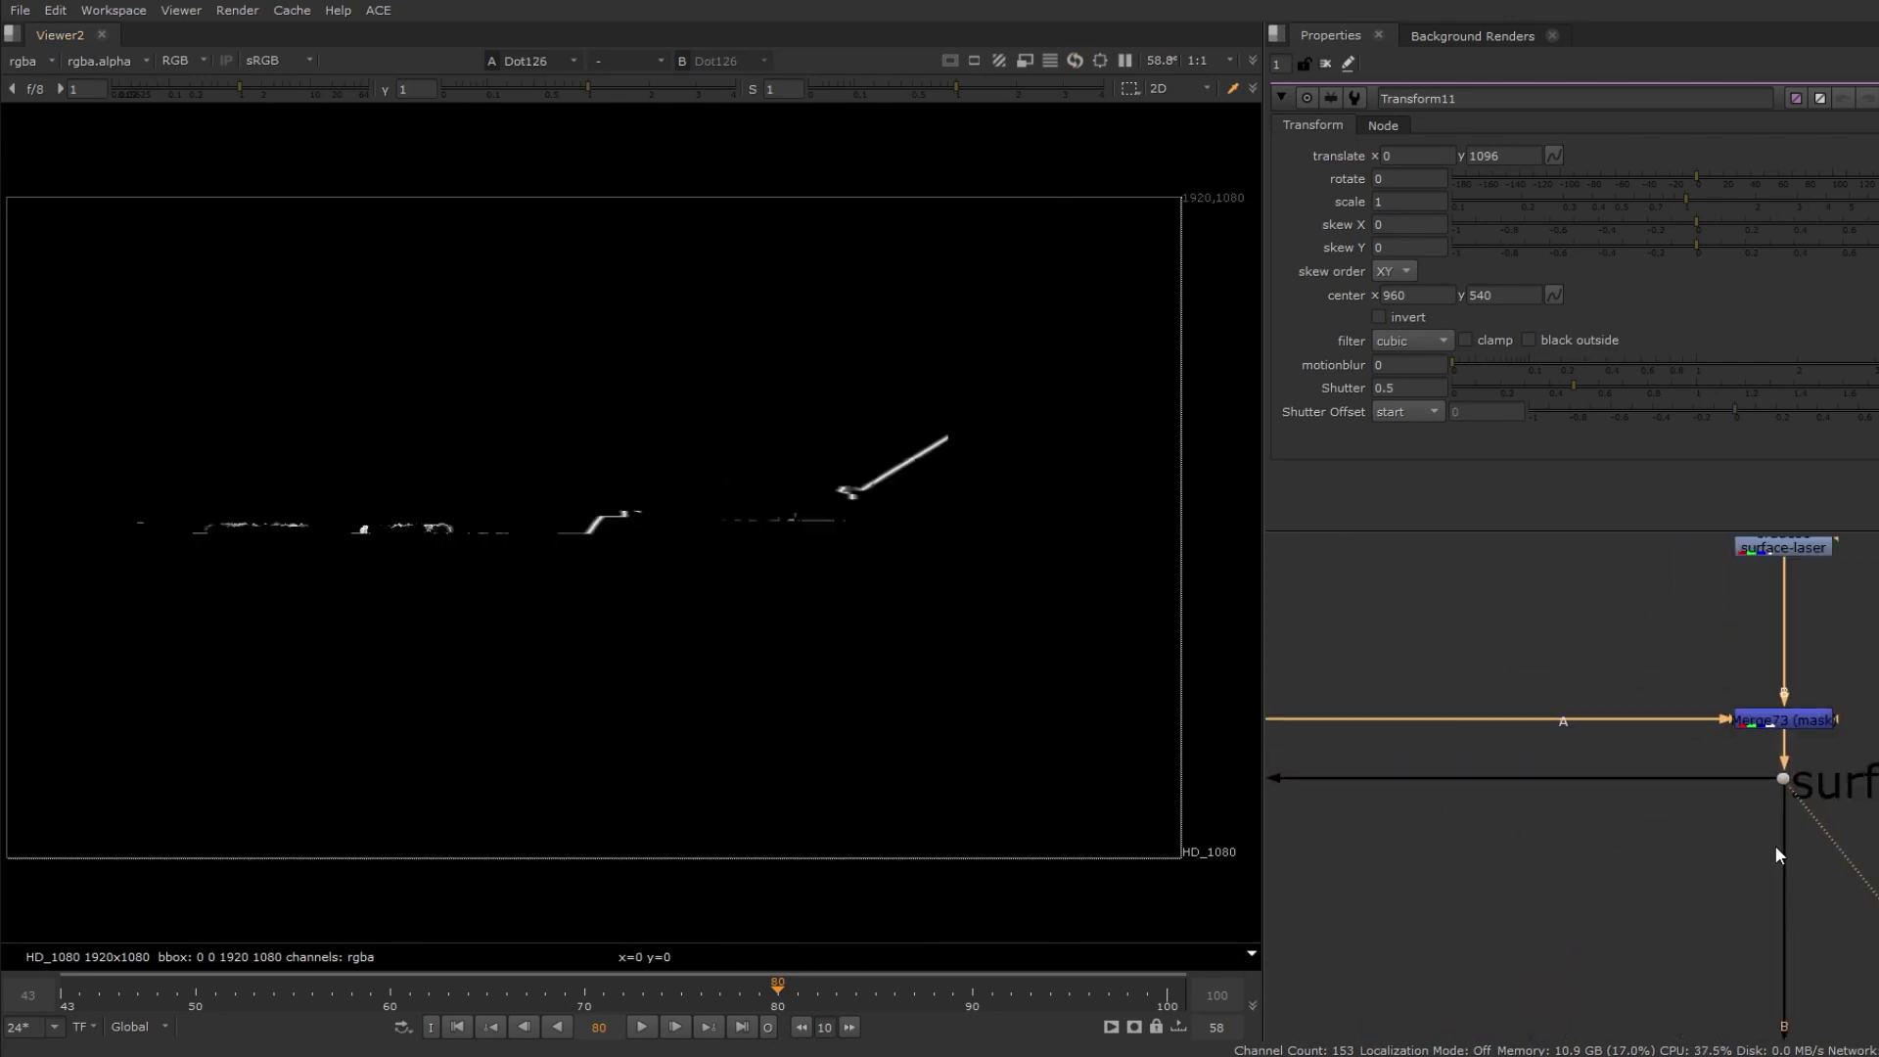
Return to the Dilate7 area laser output, highlight Transform11's Y translation and sample the grey bands of the stretched image
{"action": "scroll", "coordinate": [1595, 891], "scroll_direction": "up", "scroll_amount": 5}
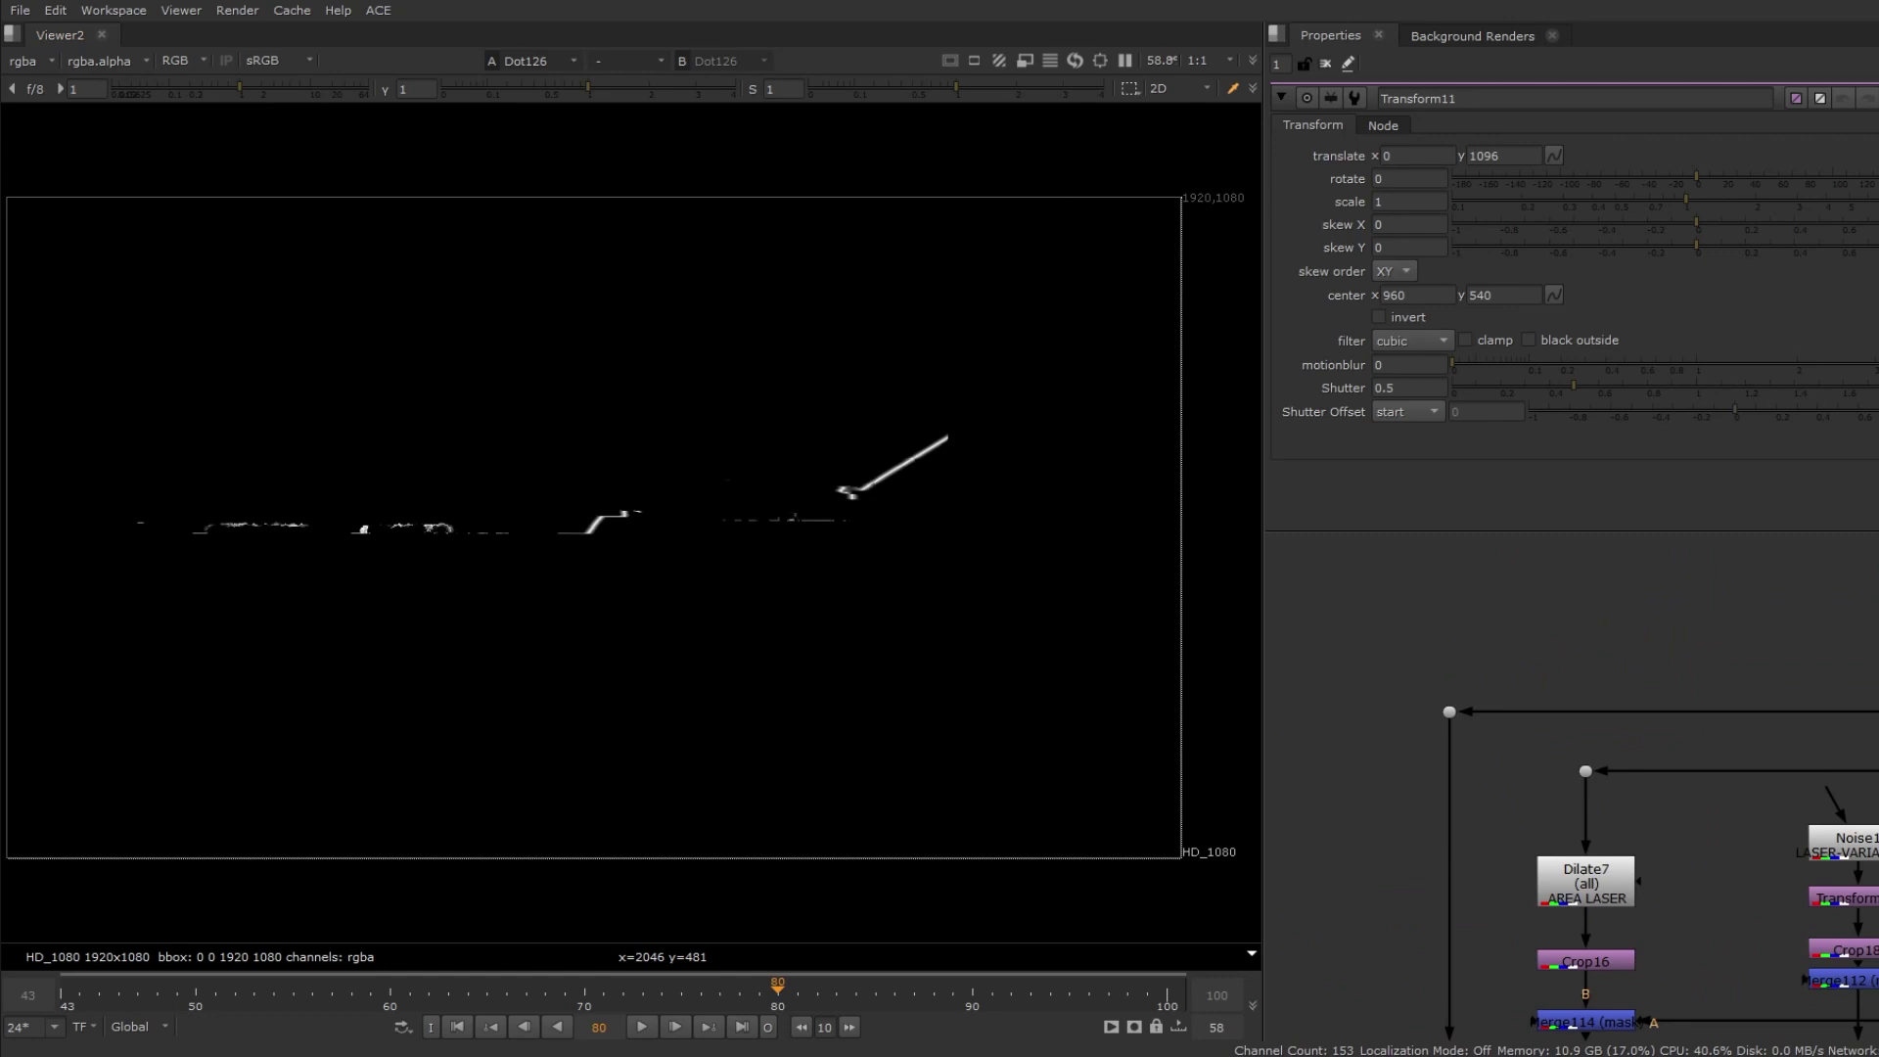
{"action": "left_click", "coordinate": [1566, 911]}
{"action": "key", "text": "1"}
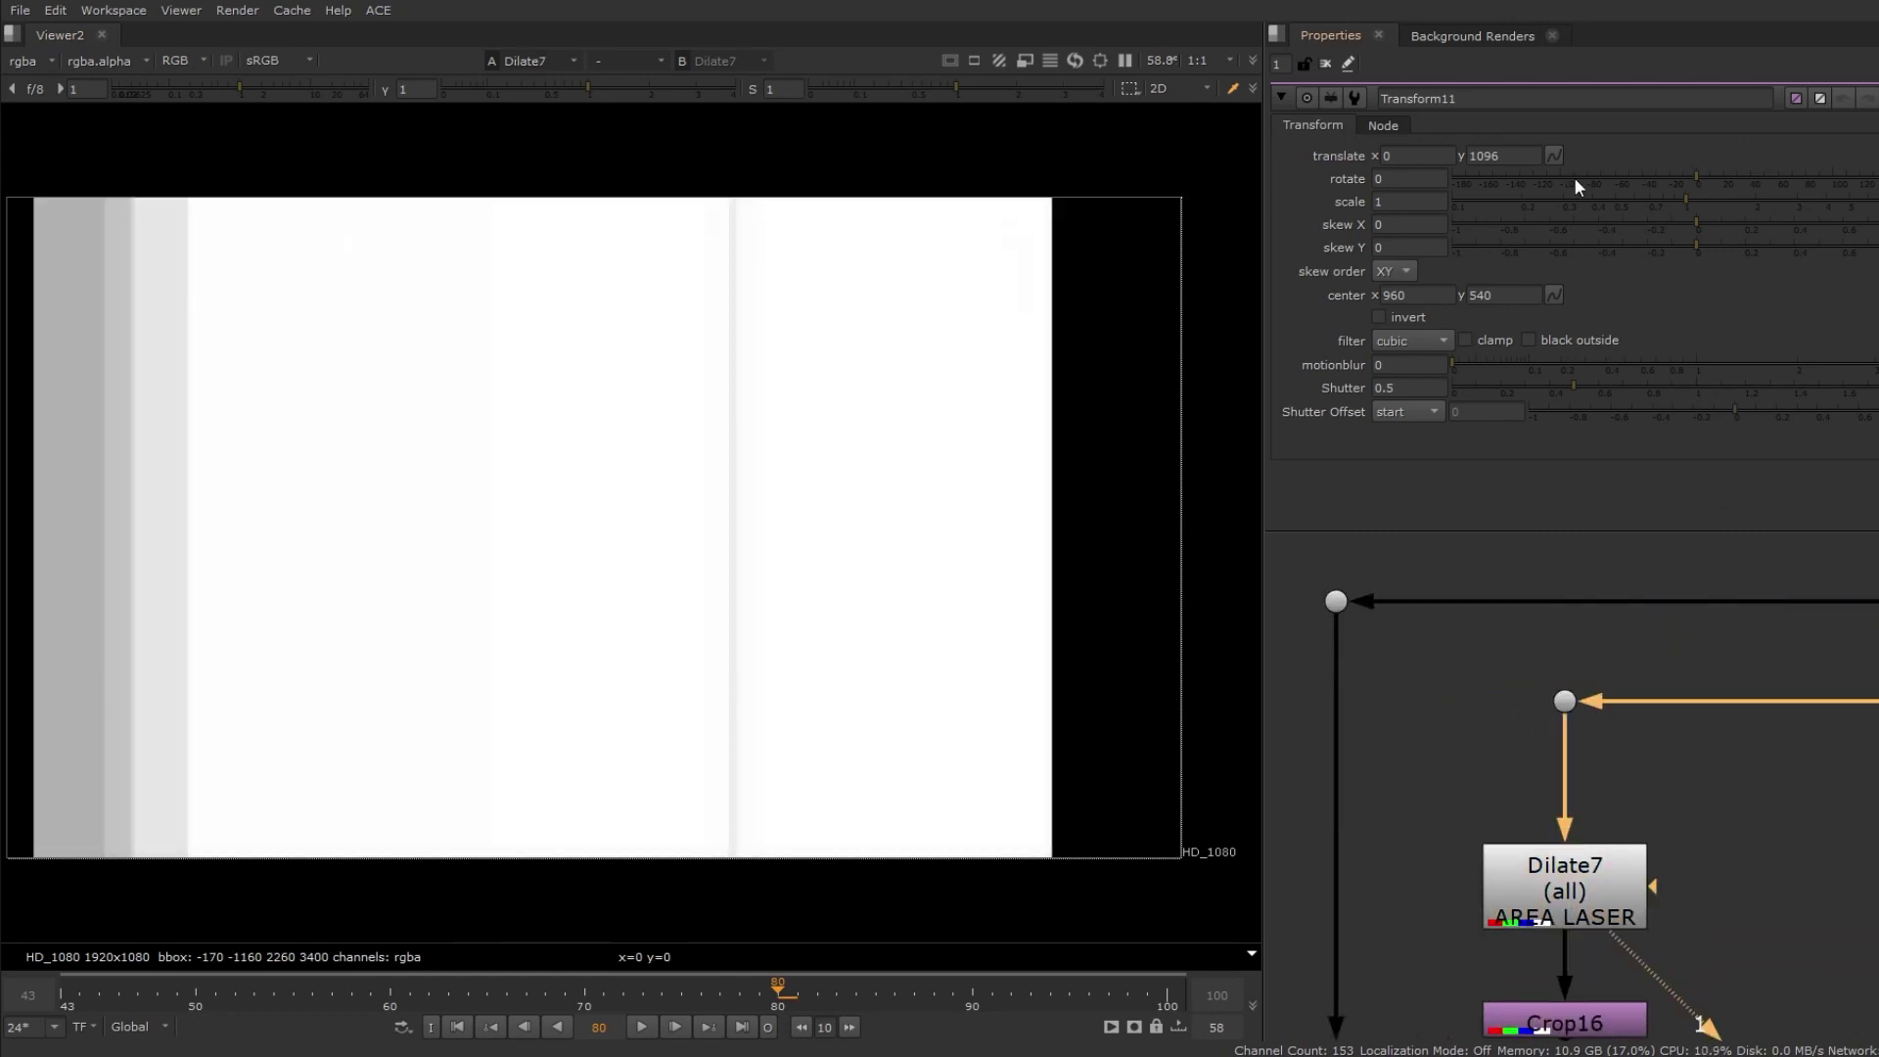
{"action": "double_click", "coordinate": [1488, 155]}
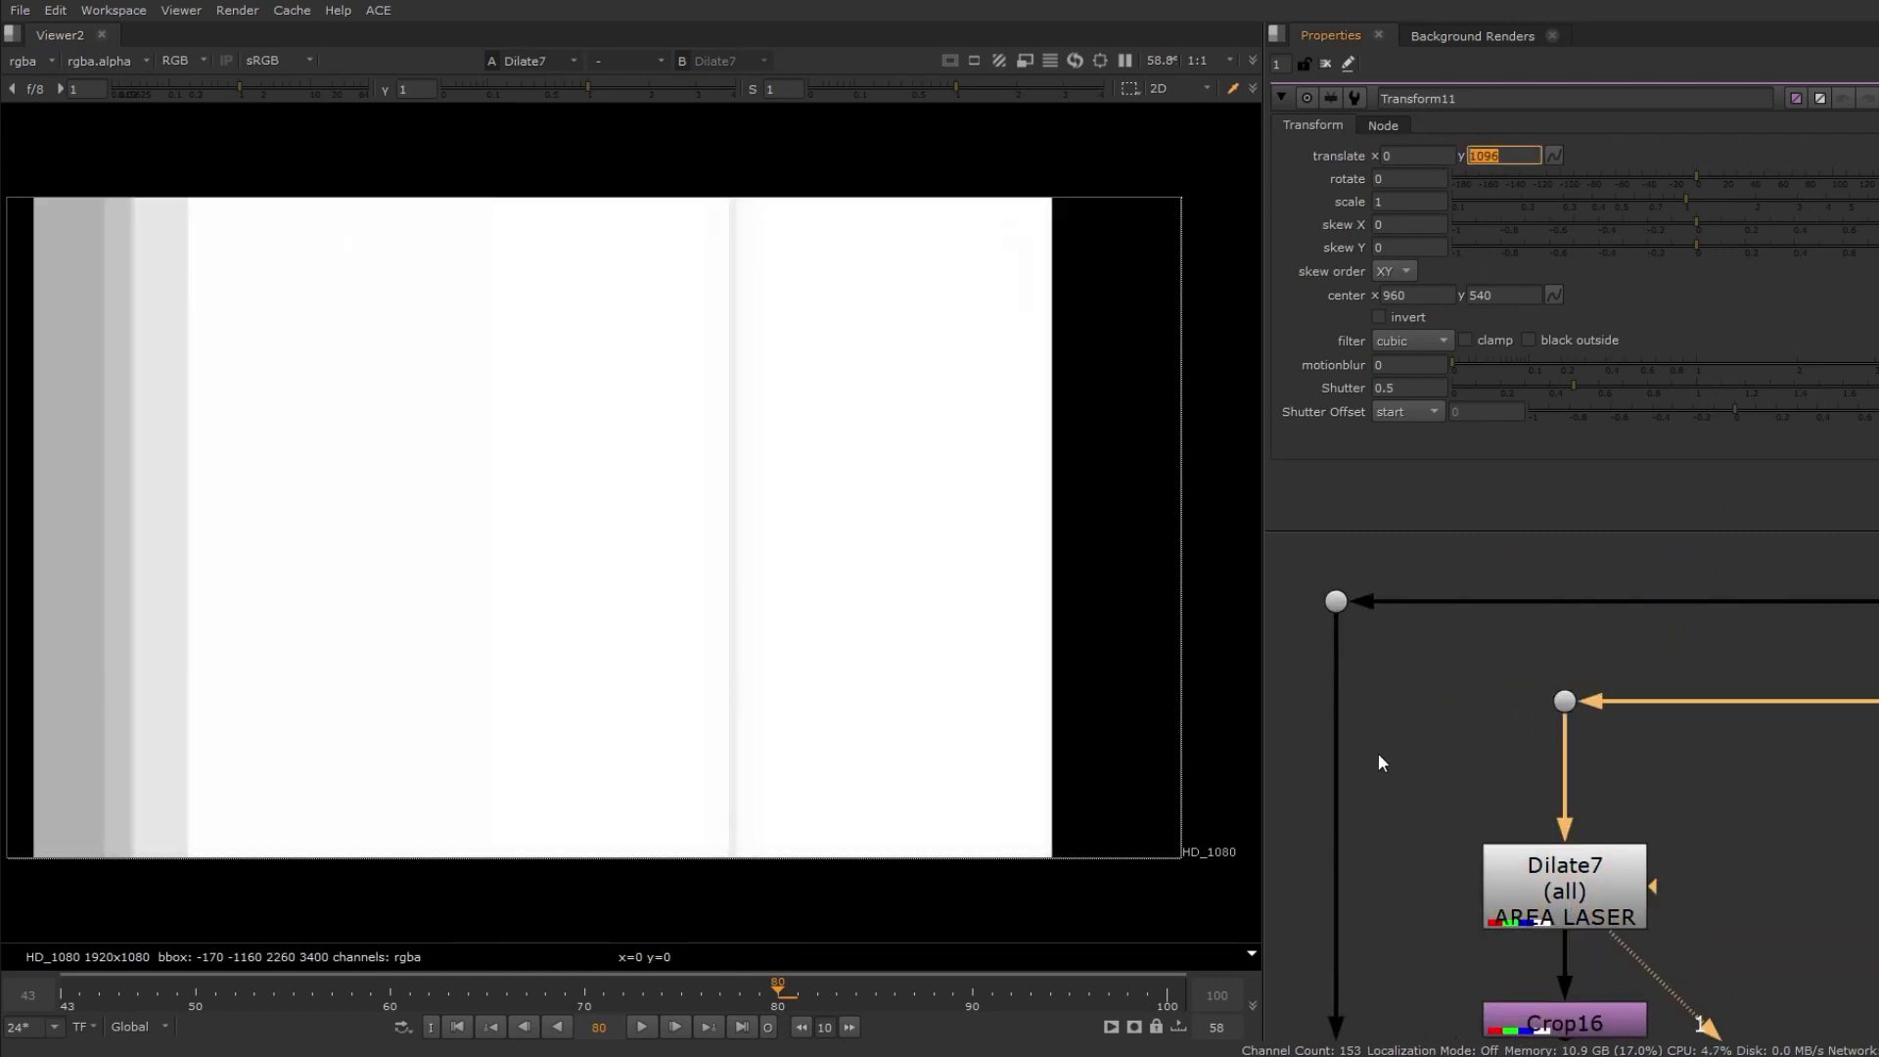
{"action": "left_click_drag", "start_coordinate": [51, 401], "coordinate": [158, 399], "text": "ctrl+shift"}
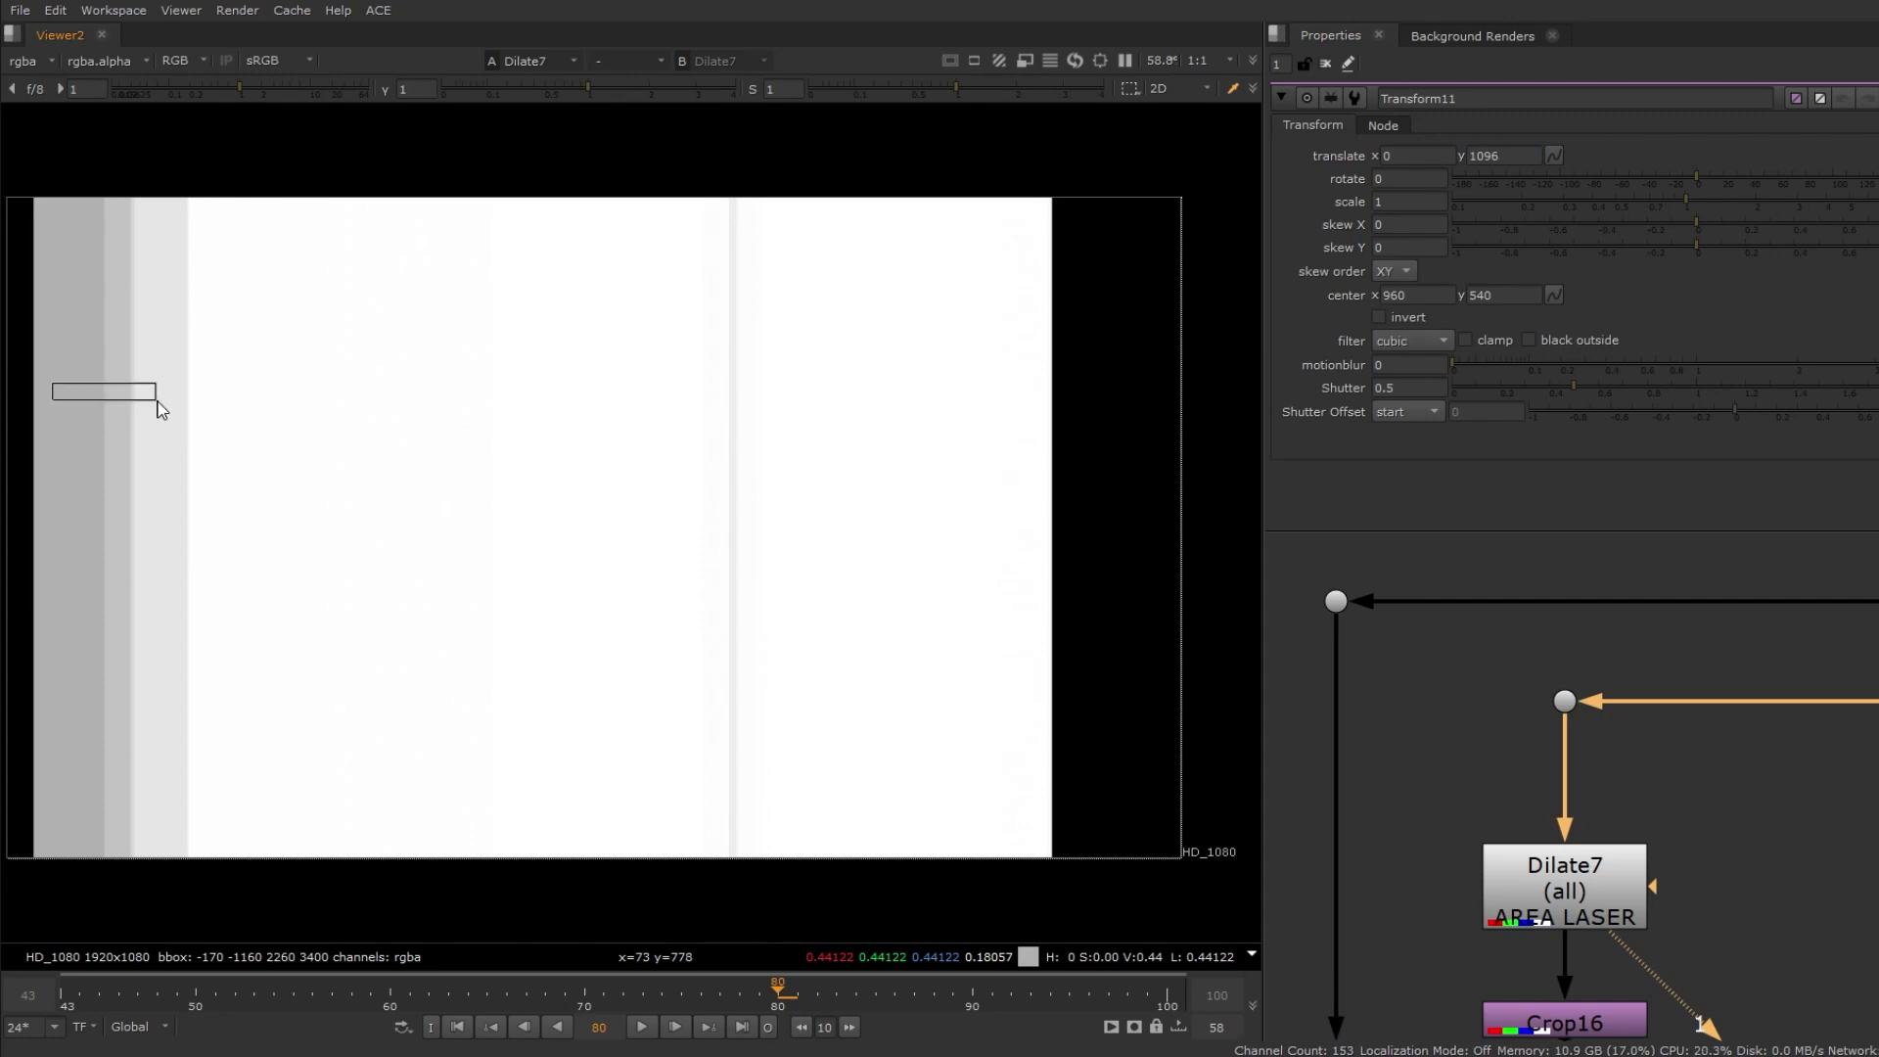
{"action": "left_click", "coordinate": [147, 403]}
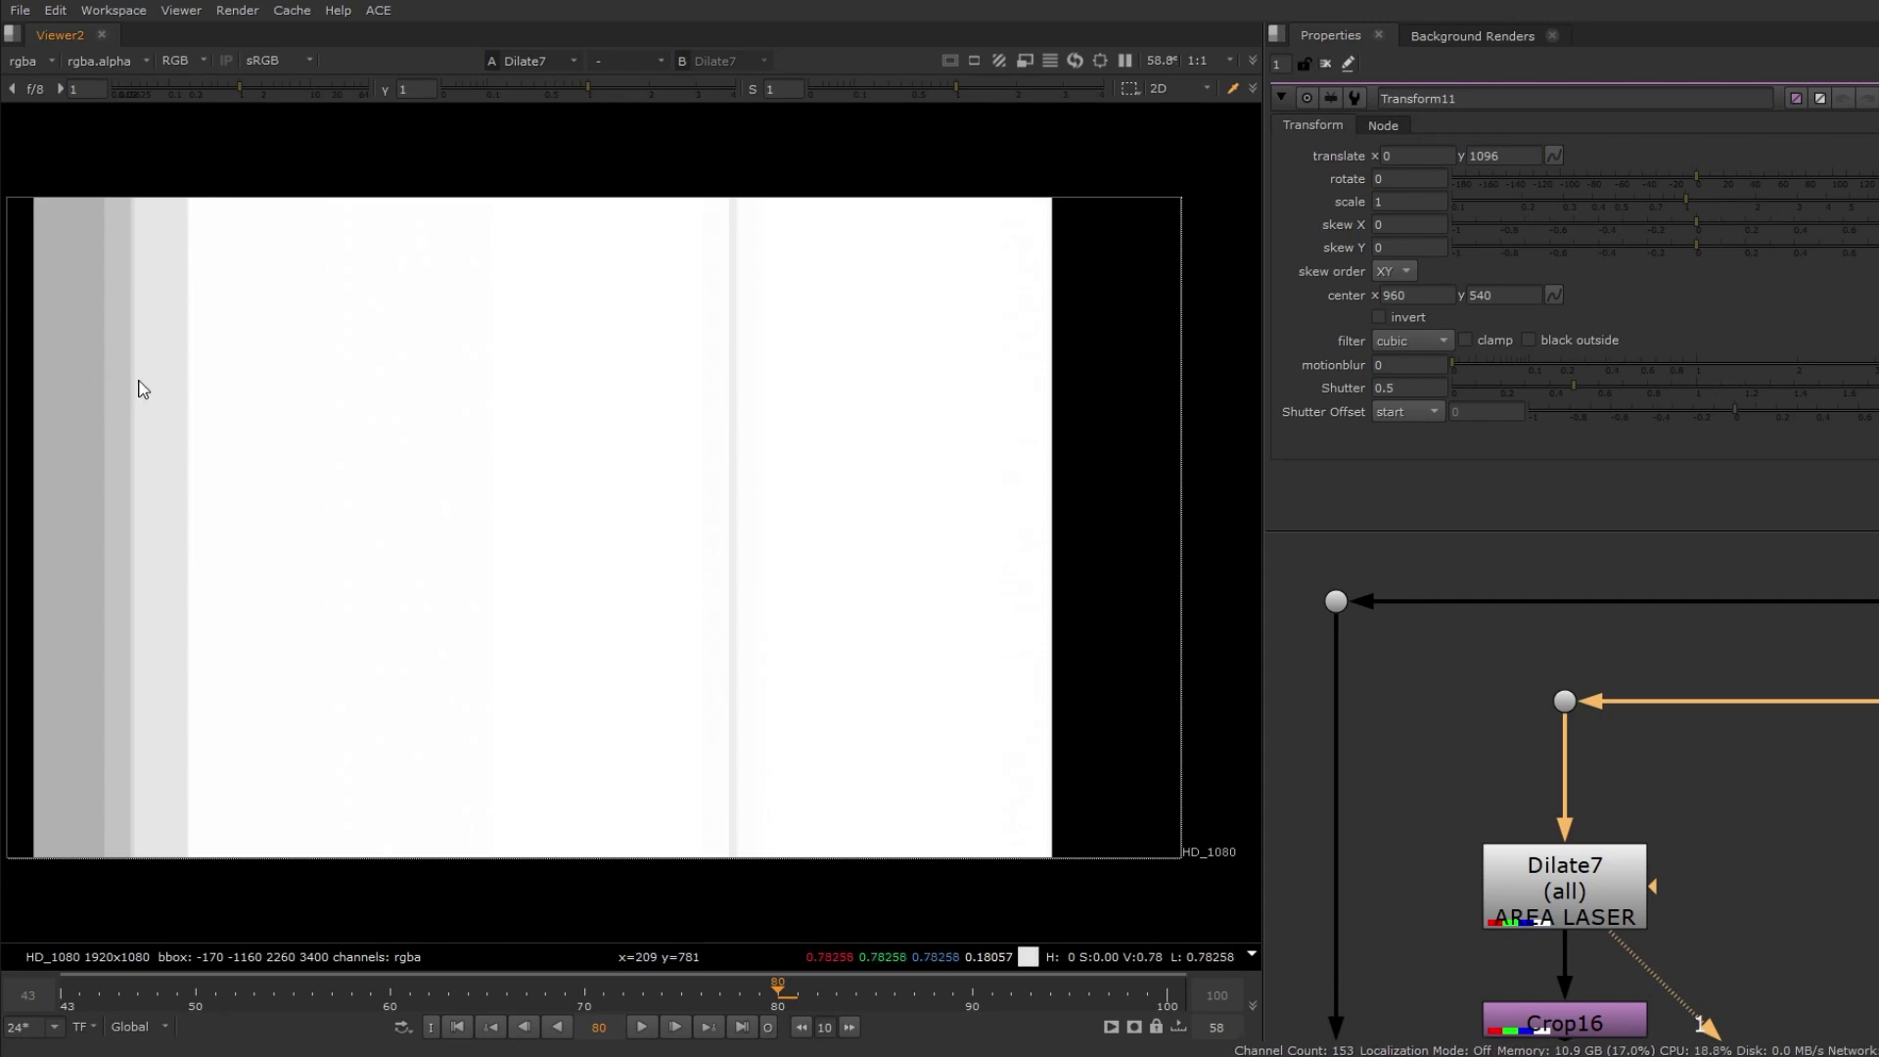
View the area laser after the Merge114 mask and the Grade42 intensity adjustment
{"action": "middle_click_drag", "start_coordinate": [1639, 911], "coordinate": [1529, 700]}
{"action": "left_click", "coordinate": [1482, 802]}
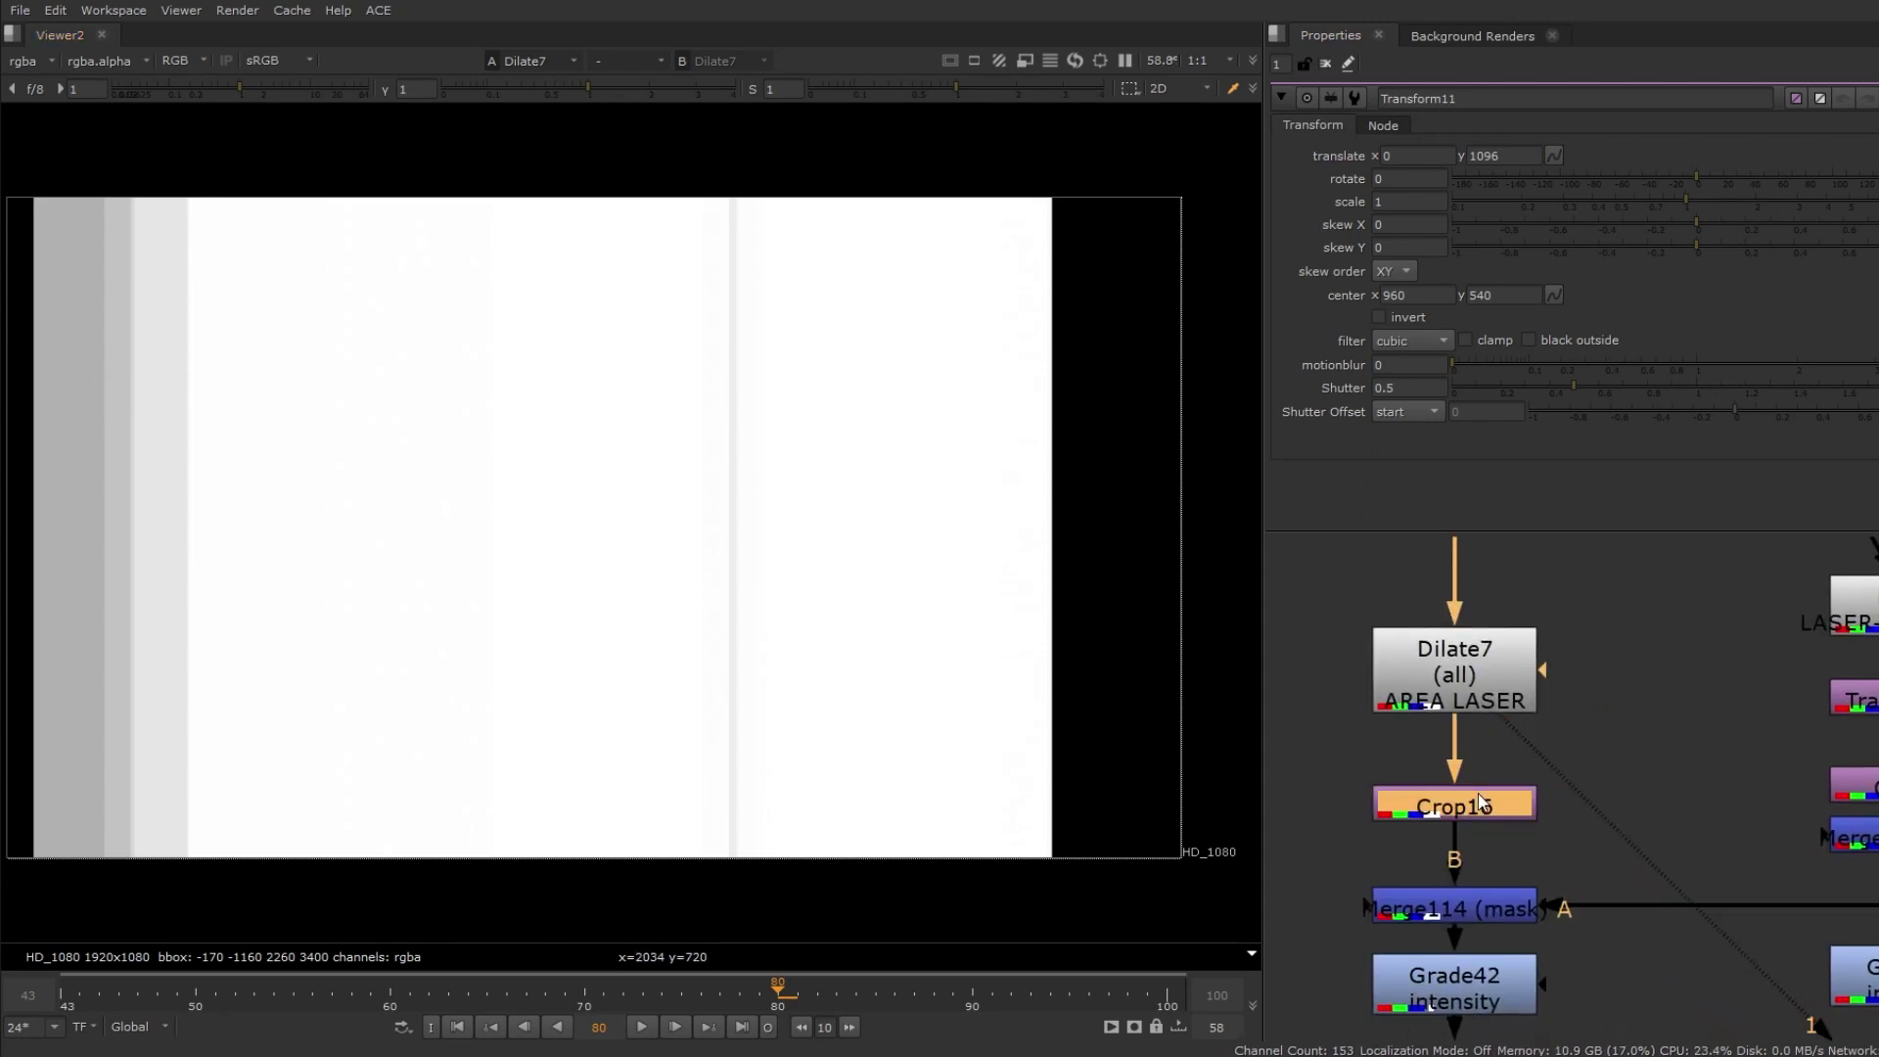
{"action": "left_click", "coordinate": [1517, 908]}
{"action": "key", "text": "1"}
{"action": "scroll", "coordinate": [1527, 879], "scroll_direction": "down", "scroll_amount": 3}
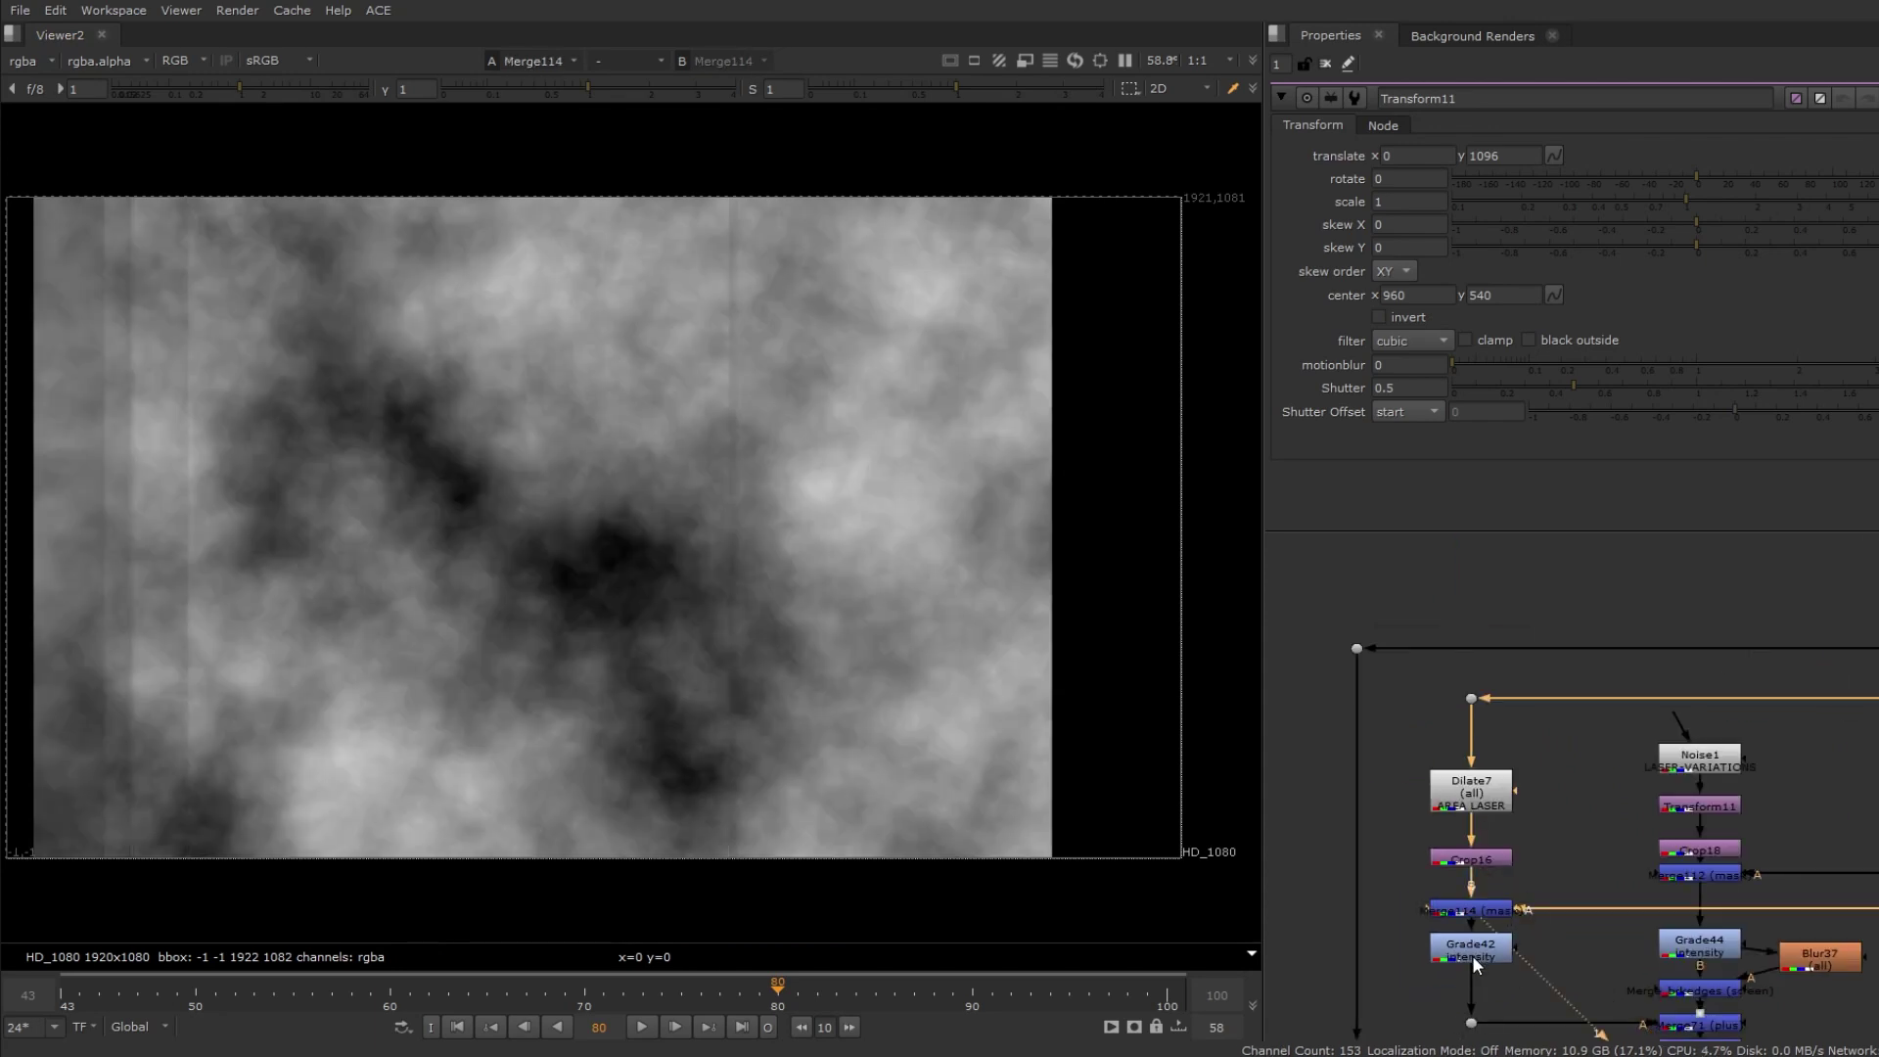
{"action": "left_click", "coordinate": [1472, 956]}
{"action": "key", "text": "1"}
View the combined area laser and lines at Merge71, and the masked result at Merge74
{"action": "middle_click_drag", "start_coordinate": [1631, 953], "coordinate": [1525, 784]}
{"action": "left_click", "coordinate": [1587, 877]}
{"action": "key", "text": "1"}
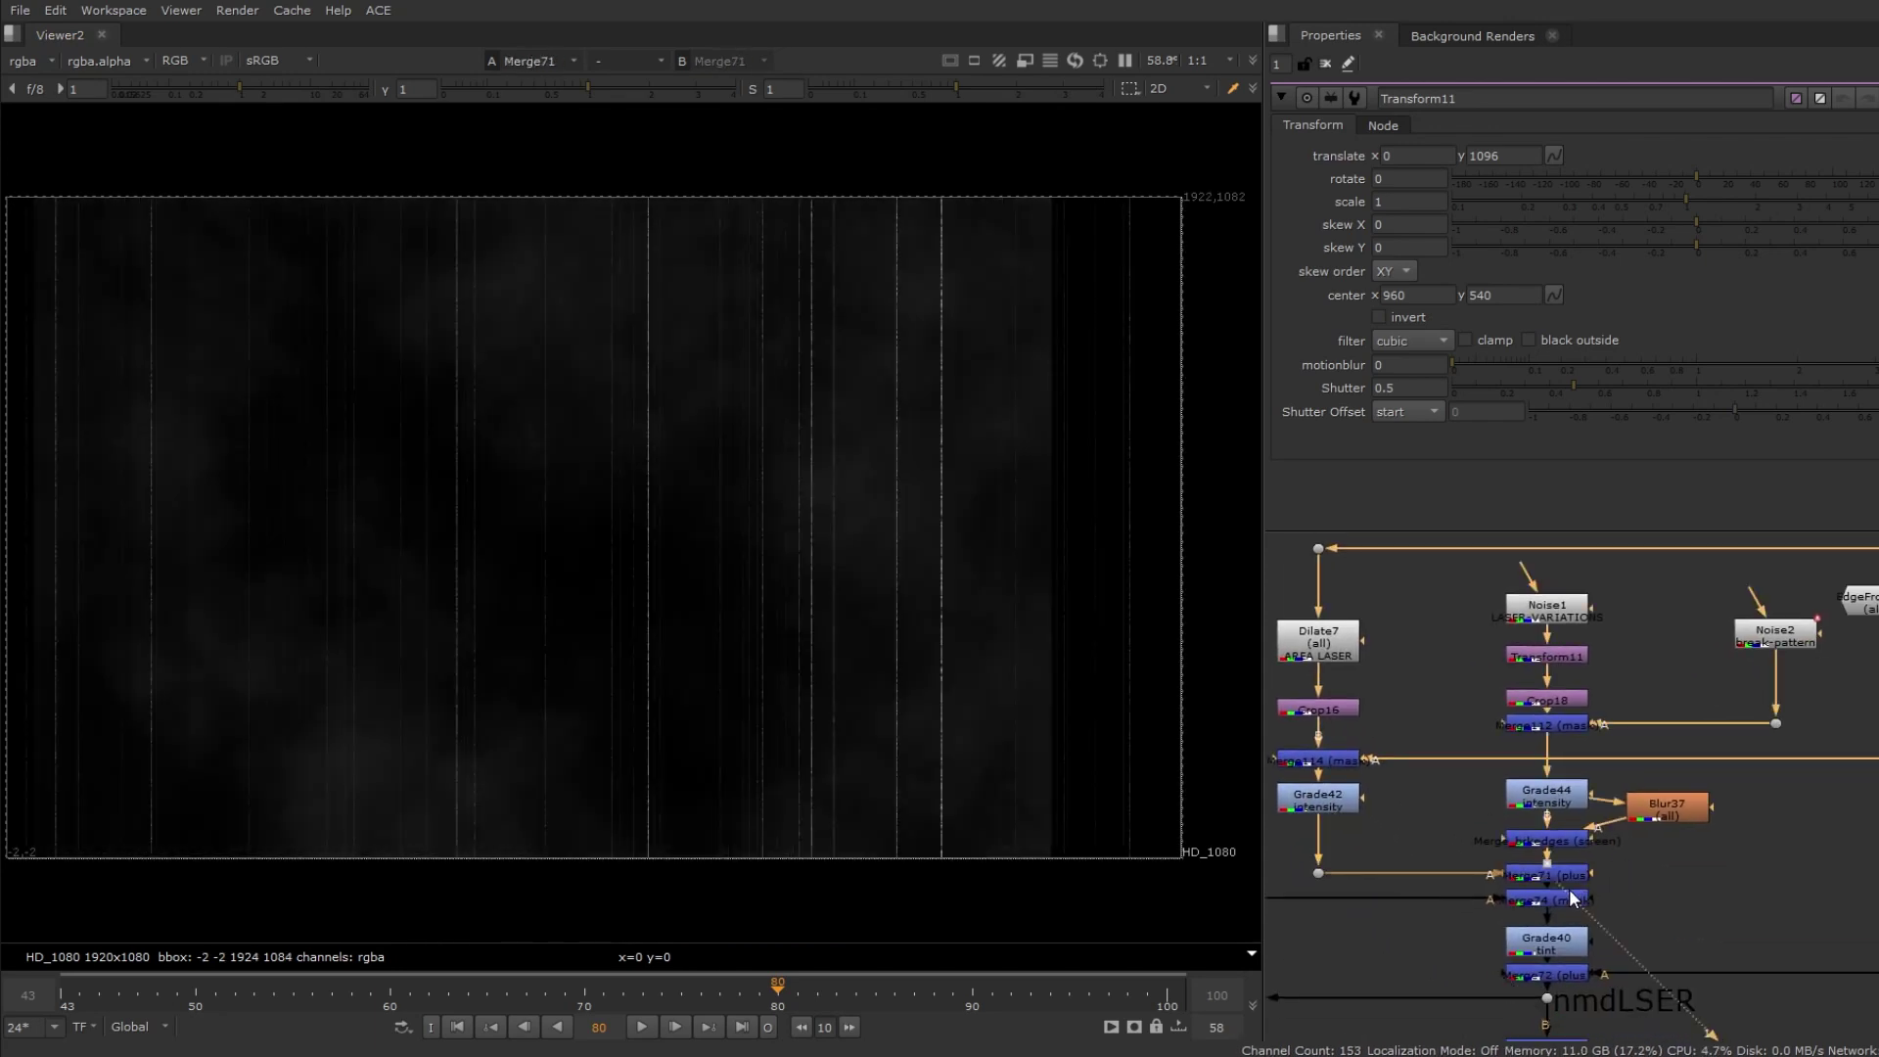
{"action": "left_click", "coordinate": [1564, 942]}
{"action": "key", "text": "1"}
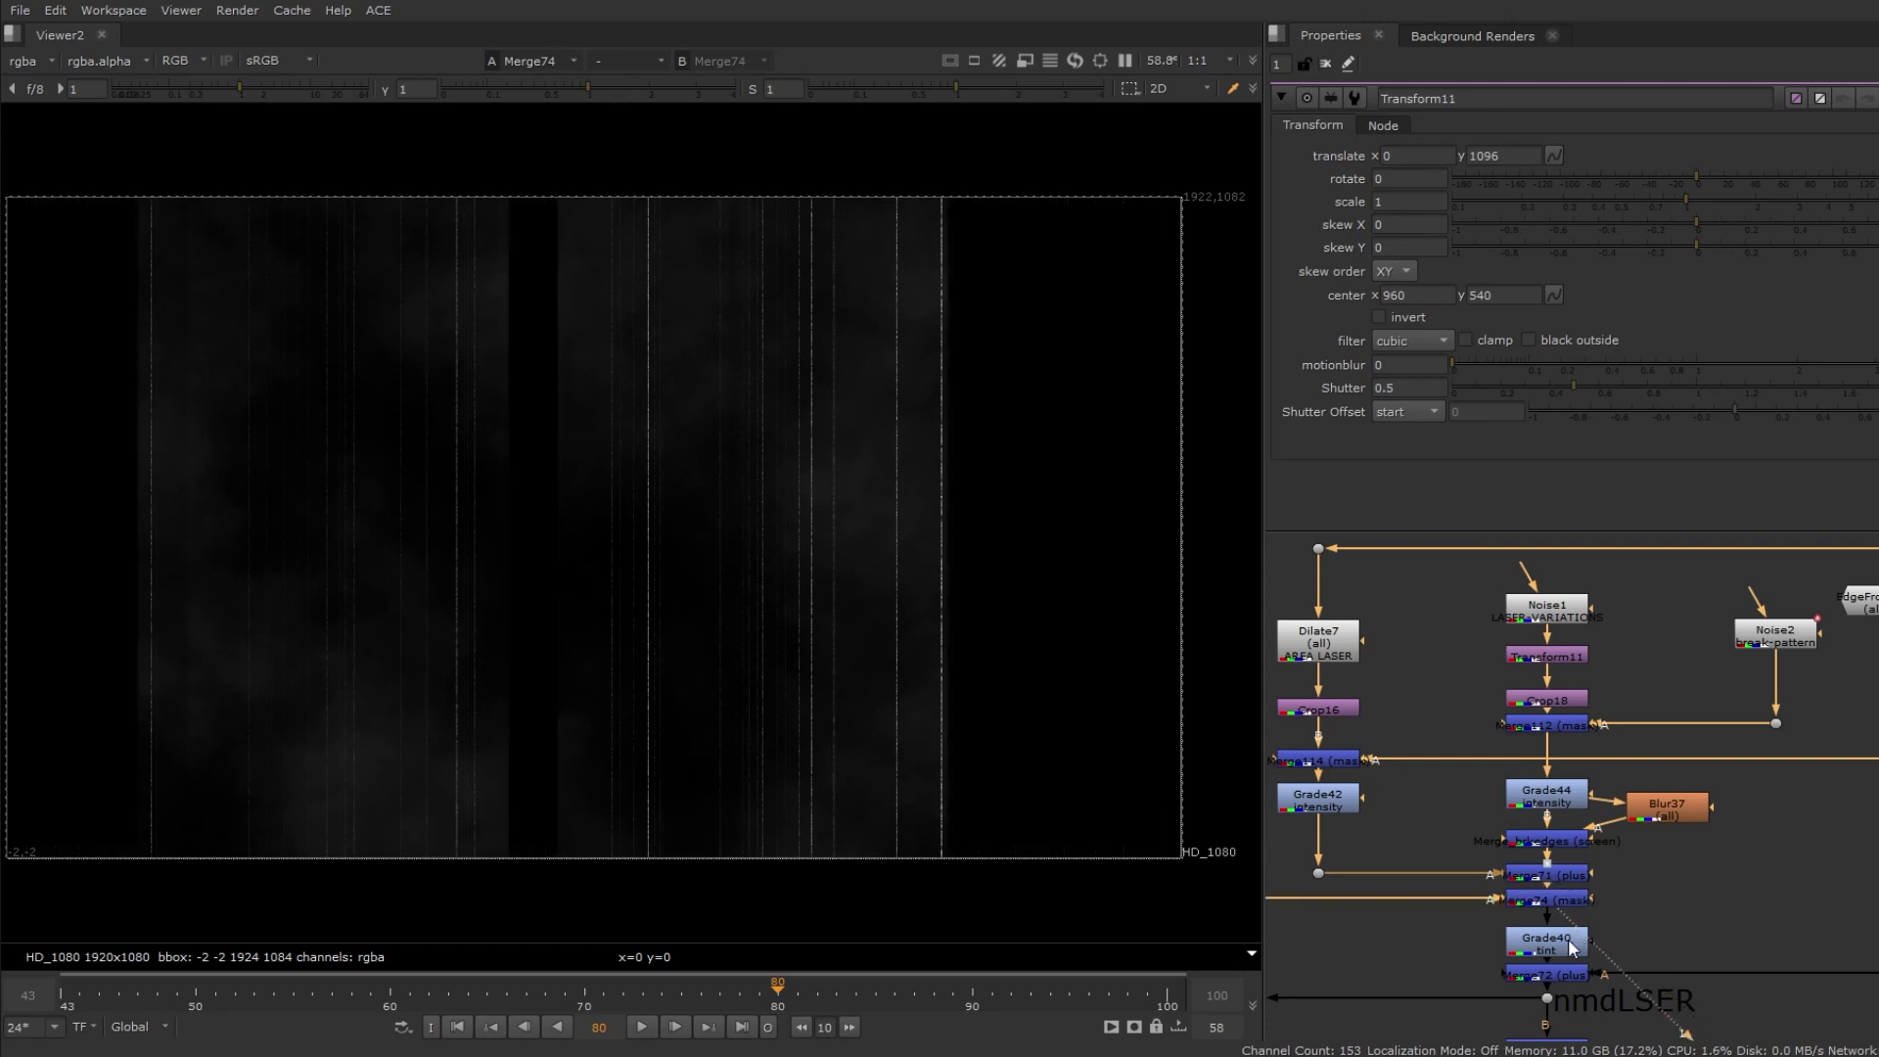
View the Grade40 tint and the laser with its edges added at Merge72
{"action": "left_click", "coordinate": [1563, 977]}
{"action": "mouse_move", "coordinate": [1562, 977]}
{"action": "middle_mouse_down"}
{"action": "mouse_move", "coordinate": [1593, 890]}
{"action": "mouse_move", "coordinate": [1555, 799]}
{"action": "middle_mouse_up"}
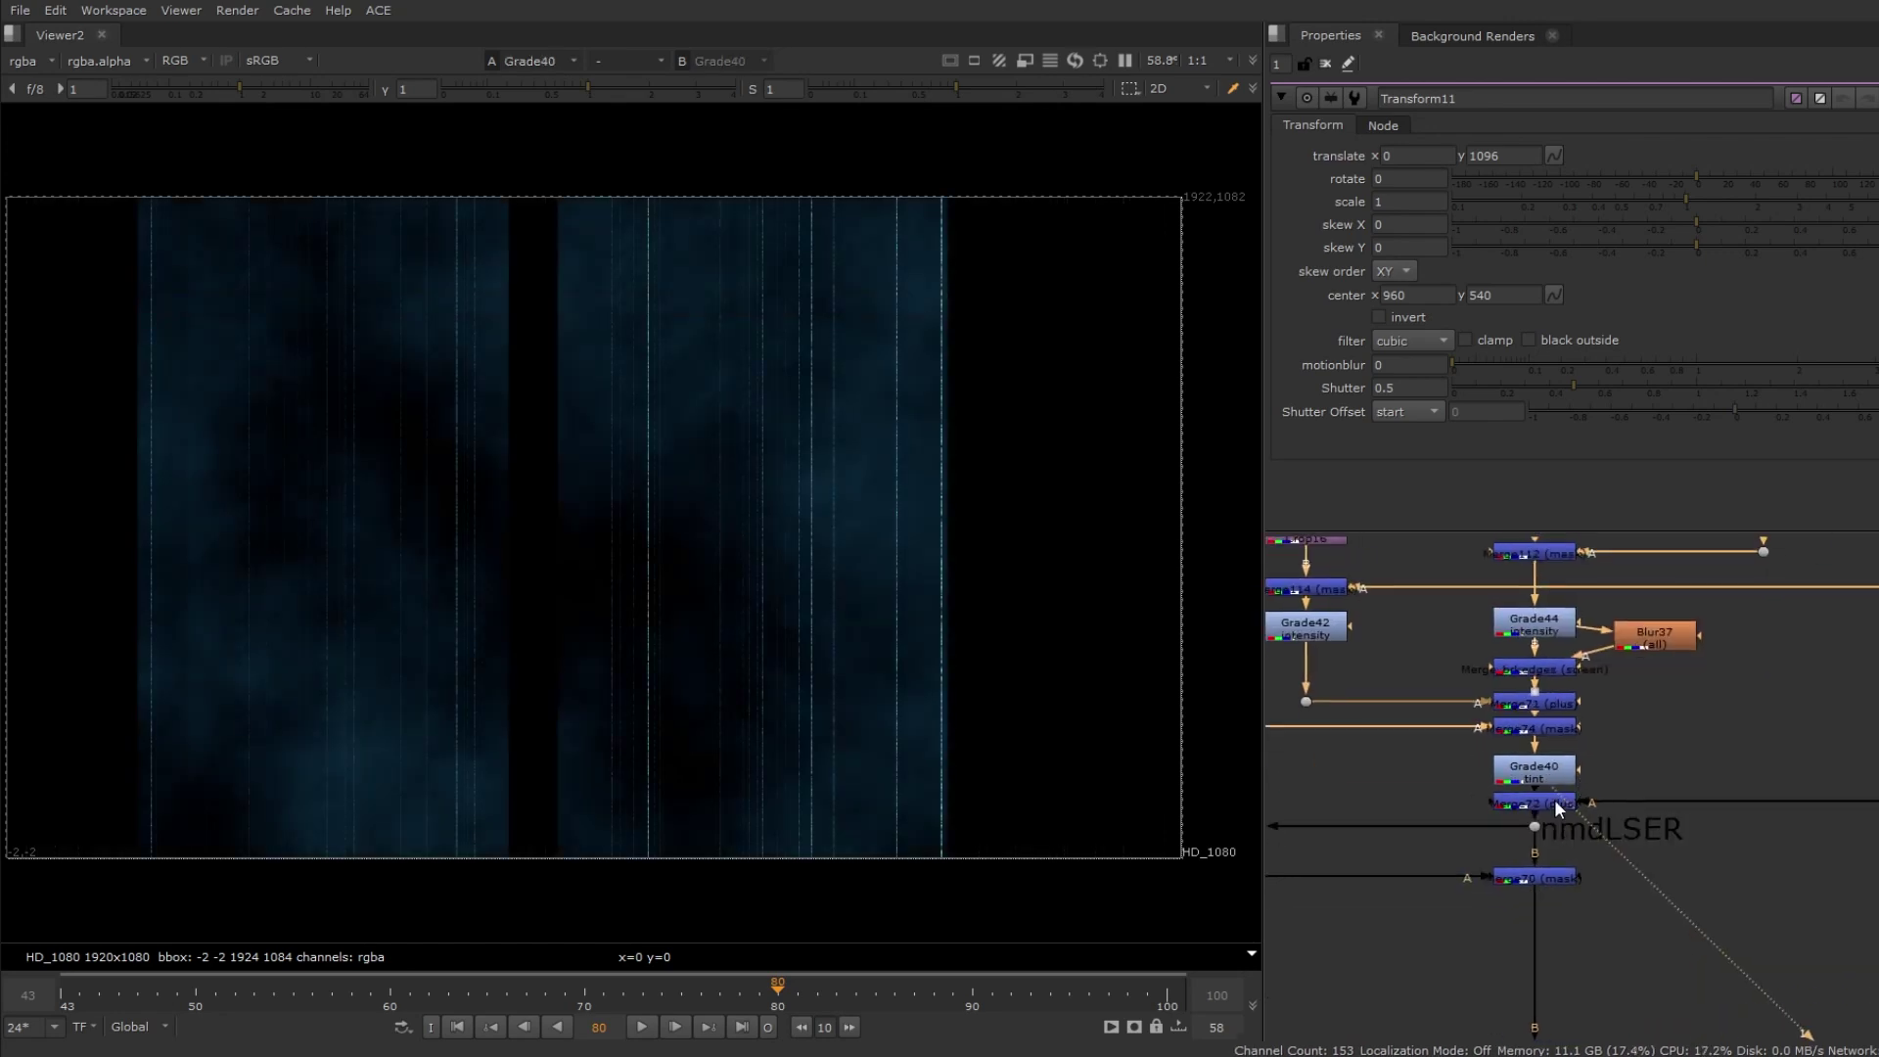
{"action": "key", "text": "1"}
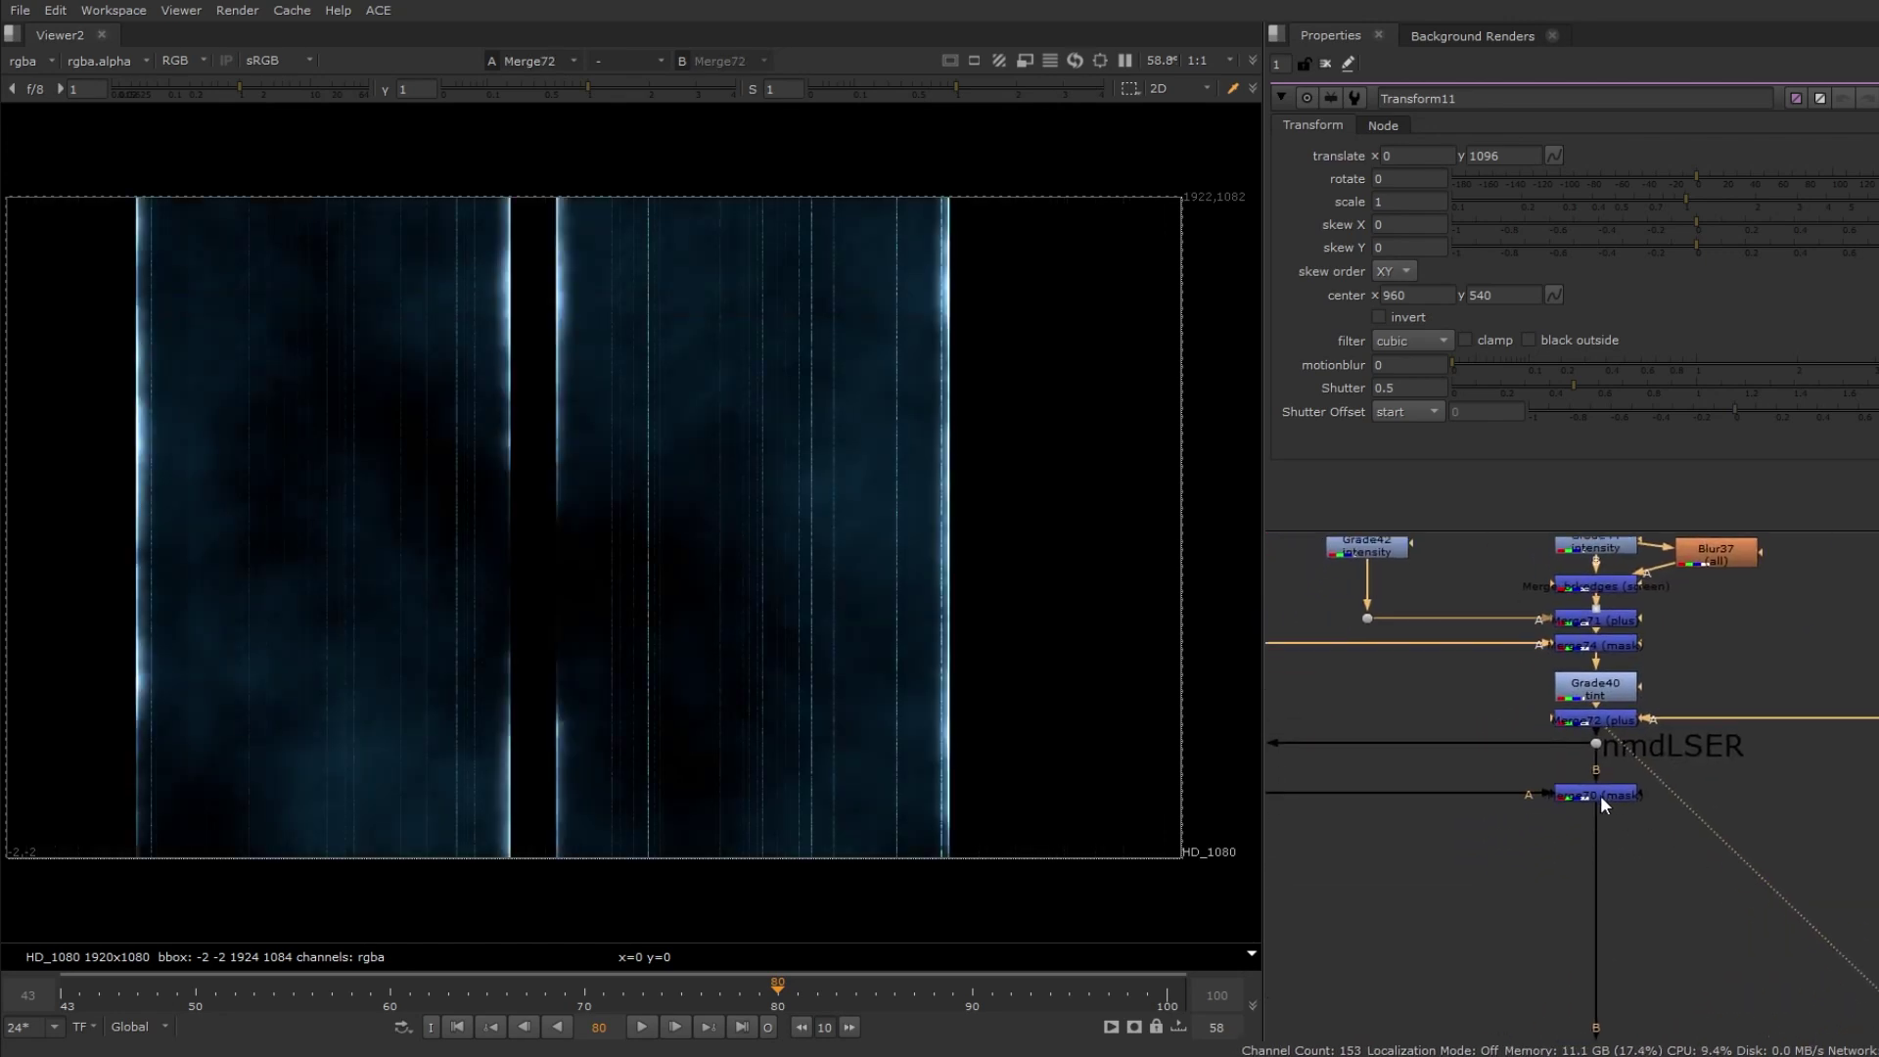
Select the Merge70 mask node below nmdLSER and mark out the tinted laser area in the image
{"action": "scroll", "coordinate": [1640, 819], "scroll_direction": "down", "scroll_amount": 5}
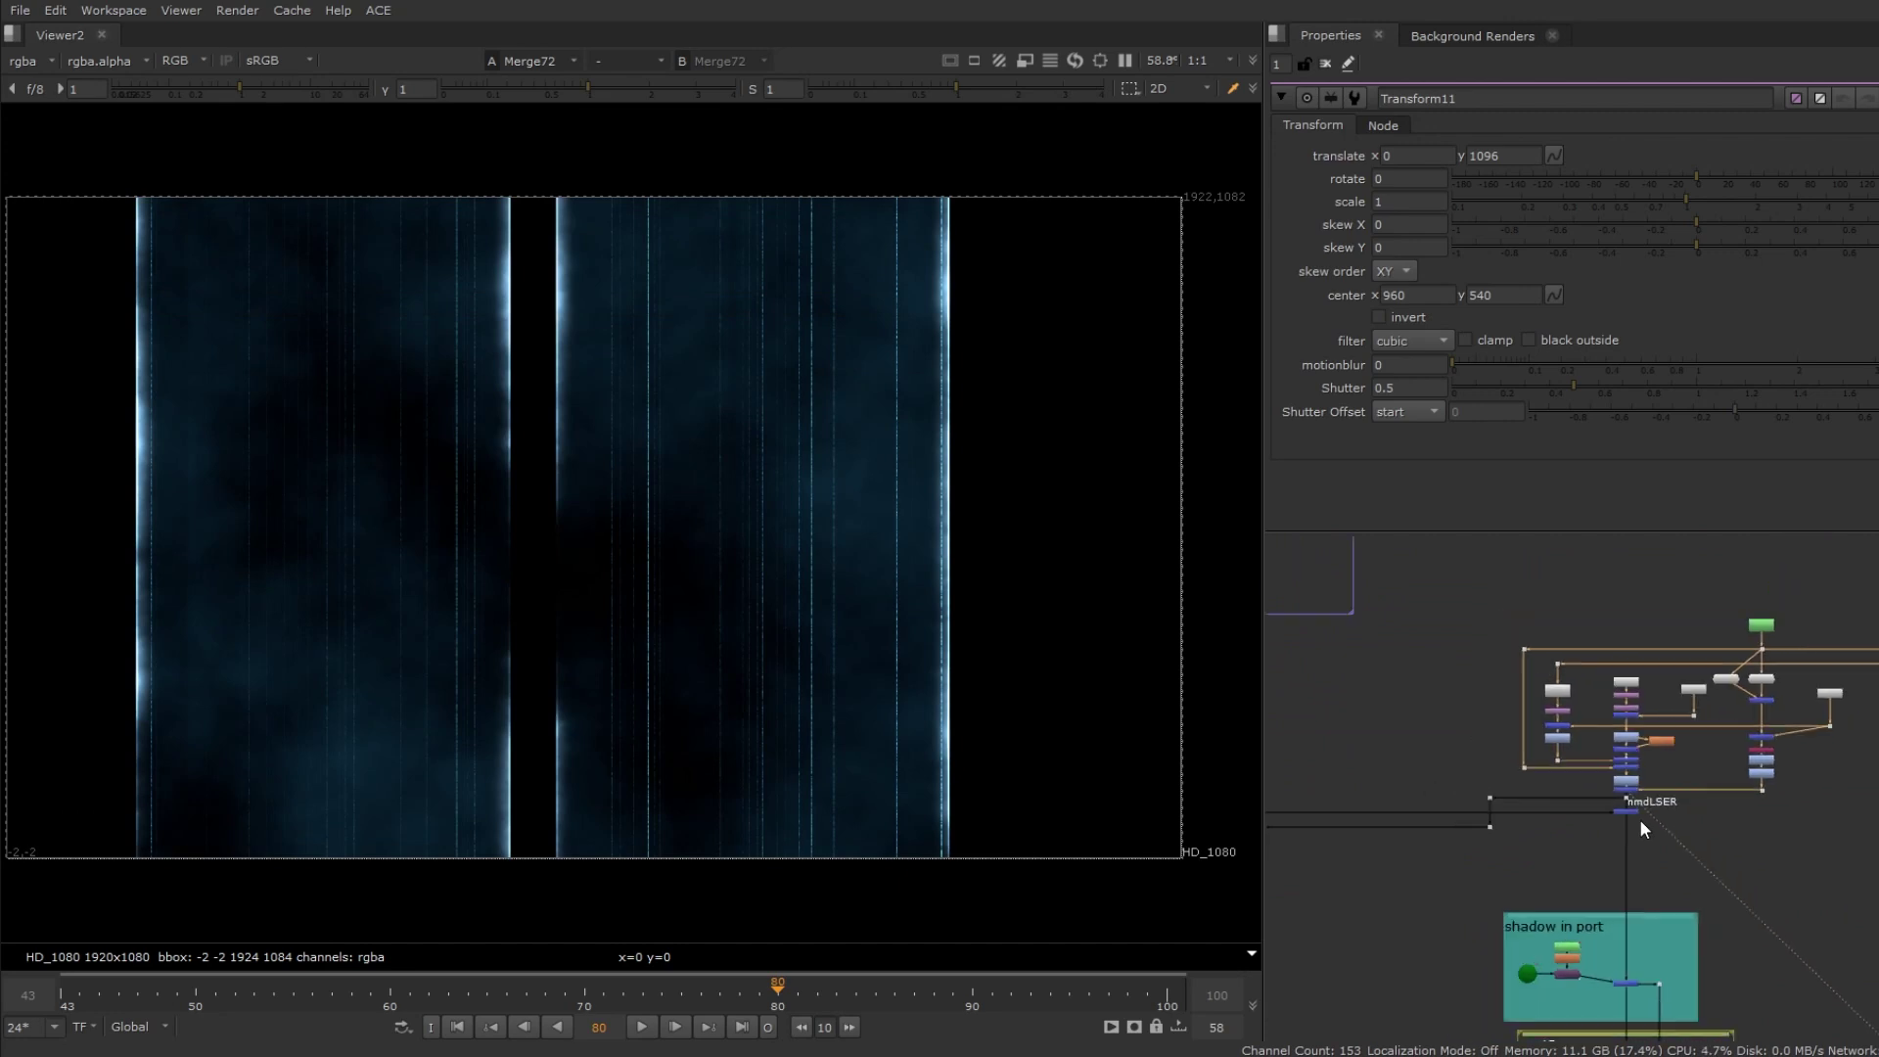
{"action": "scroll", "coordinate": [1640, 819], "scroll_direction": "down", "scroll_amount": 1}
{"action": "scroll", "coordinate": [1647, 838], "scroll_direction": "up", "scroll_amount": 6}
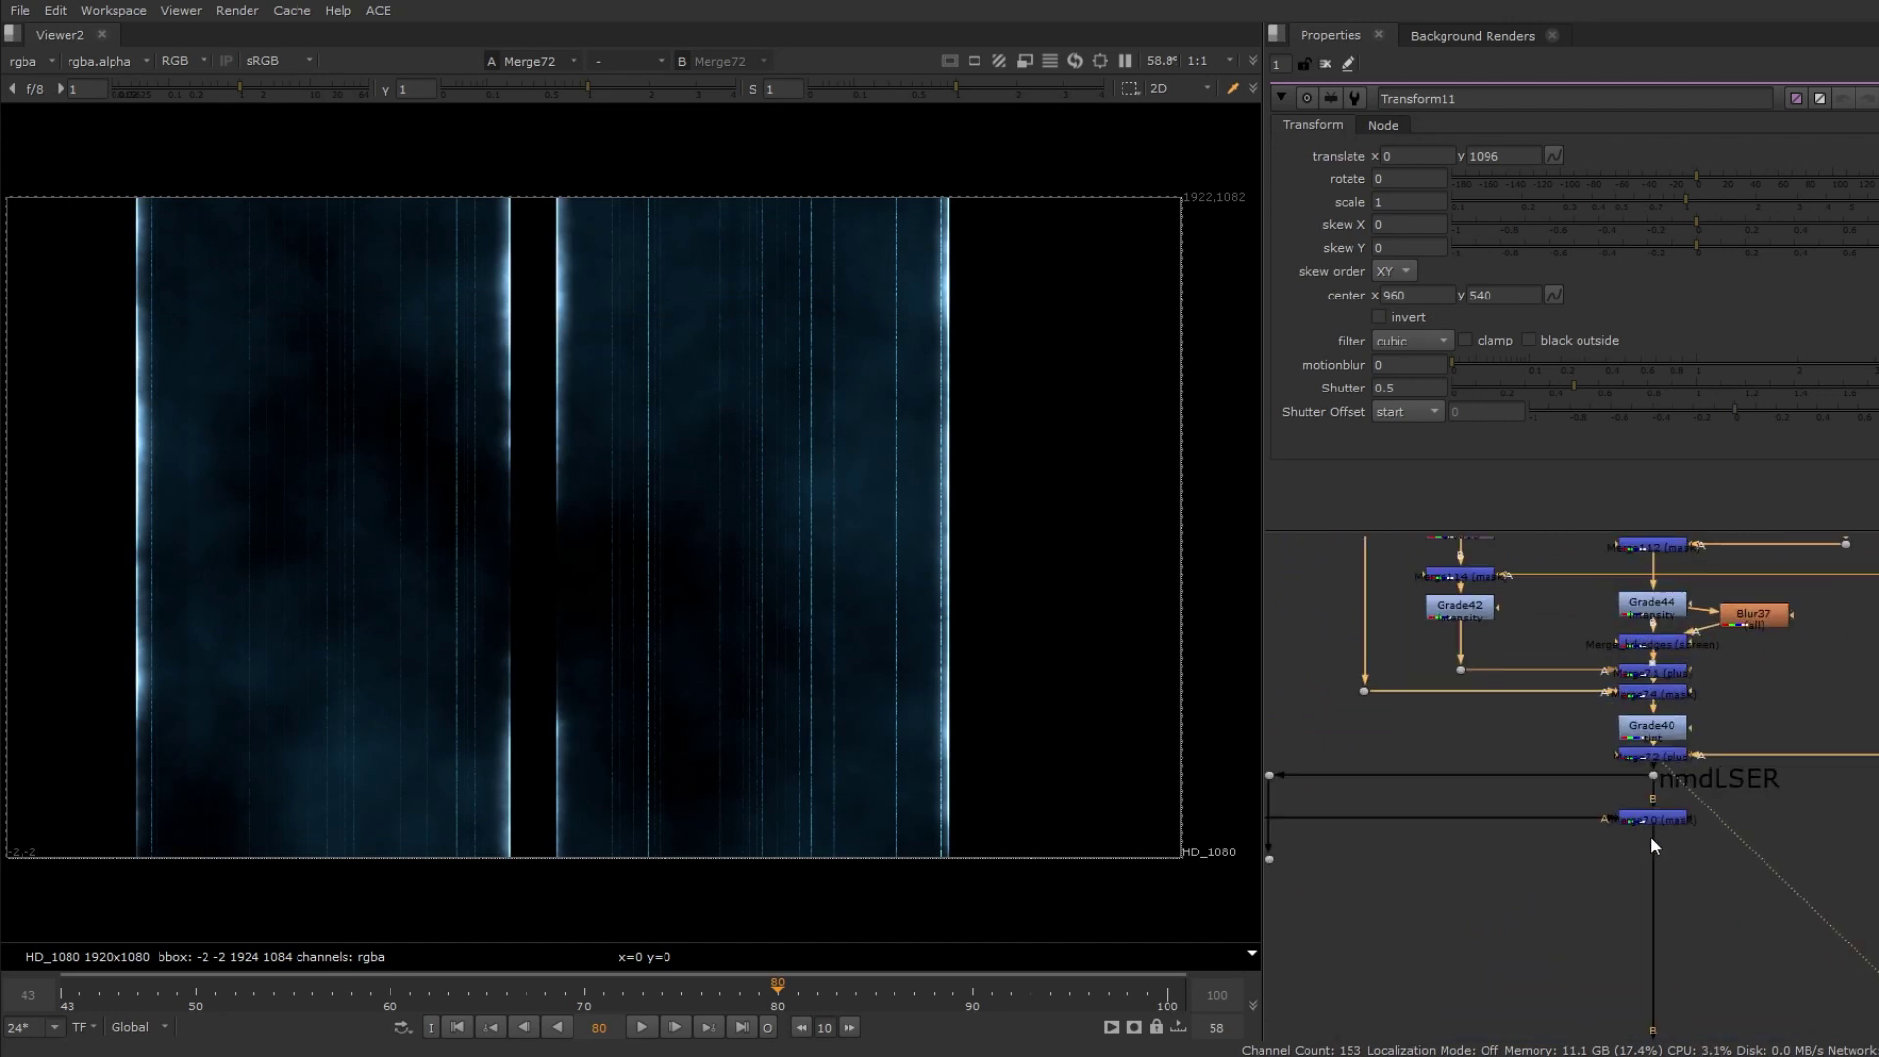
{"action": "left_click", "coordinate": [1655, 818]}
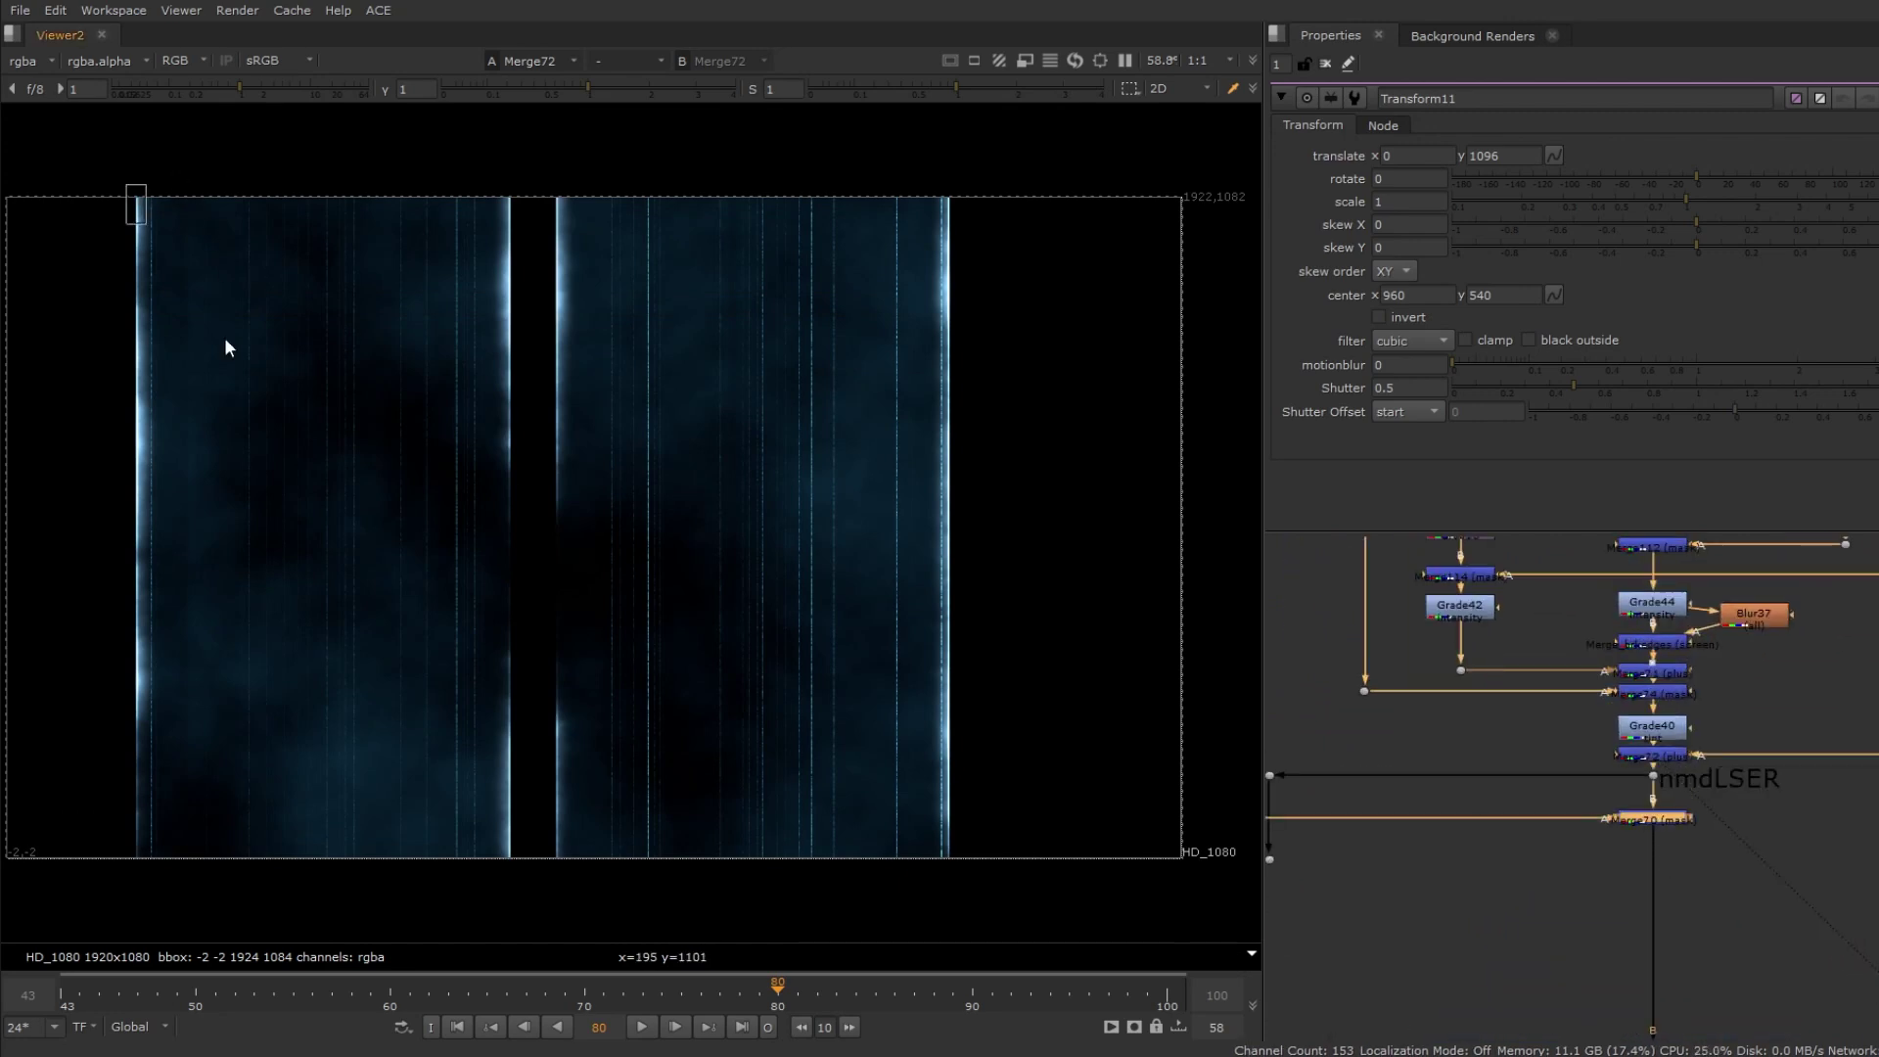
{"action": "left_click_drag", "start_coordinate": [227, 348], "coordinate": [984, 895], "text": "ctrl"}
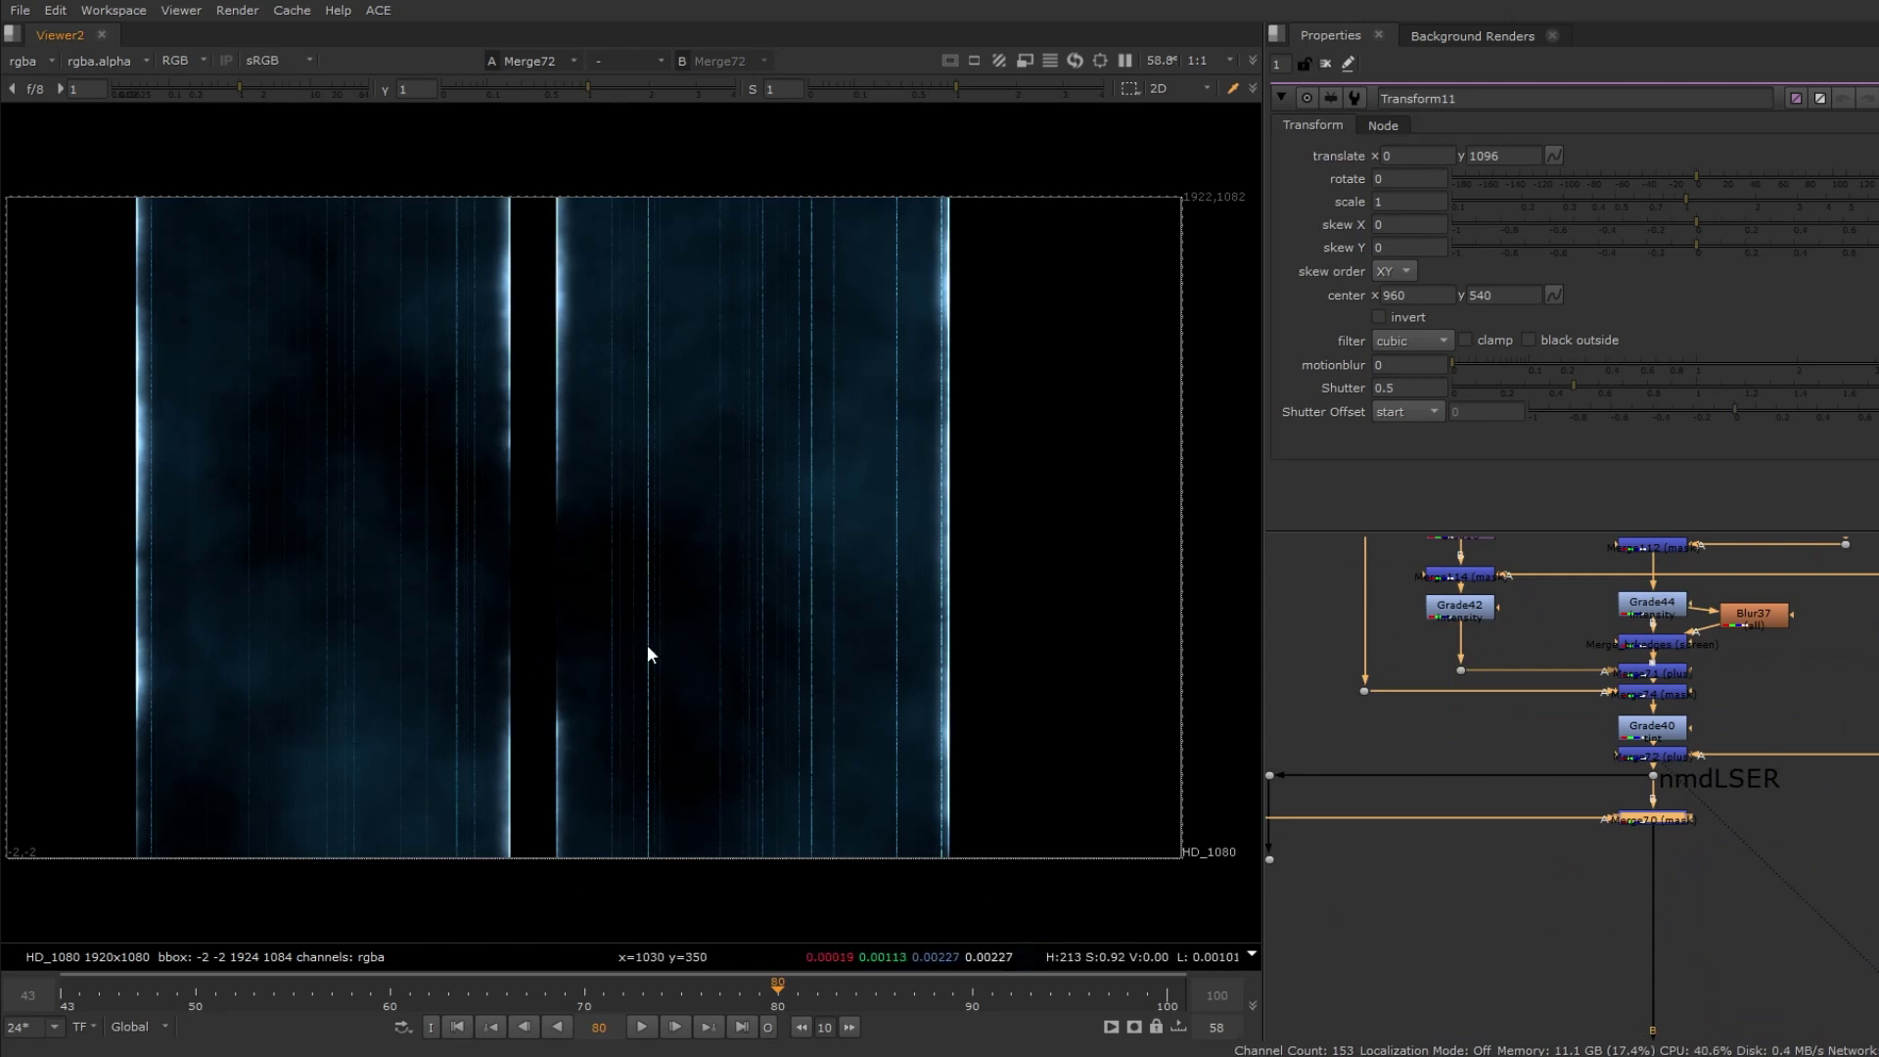
Trace the mask input across the node graph to Grade37 and view its depth mask output
{"action": "scroll", "coordinate": [1534, 915], "scroll_direction": "down", "scroll_amount": 5}
{"action": "left_click_drag", "start_coordinate": [1403, 864], "coordinate": [1403, 863]}
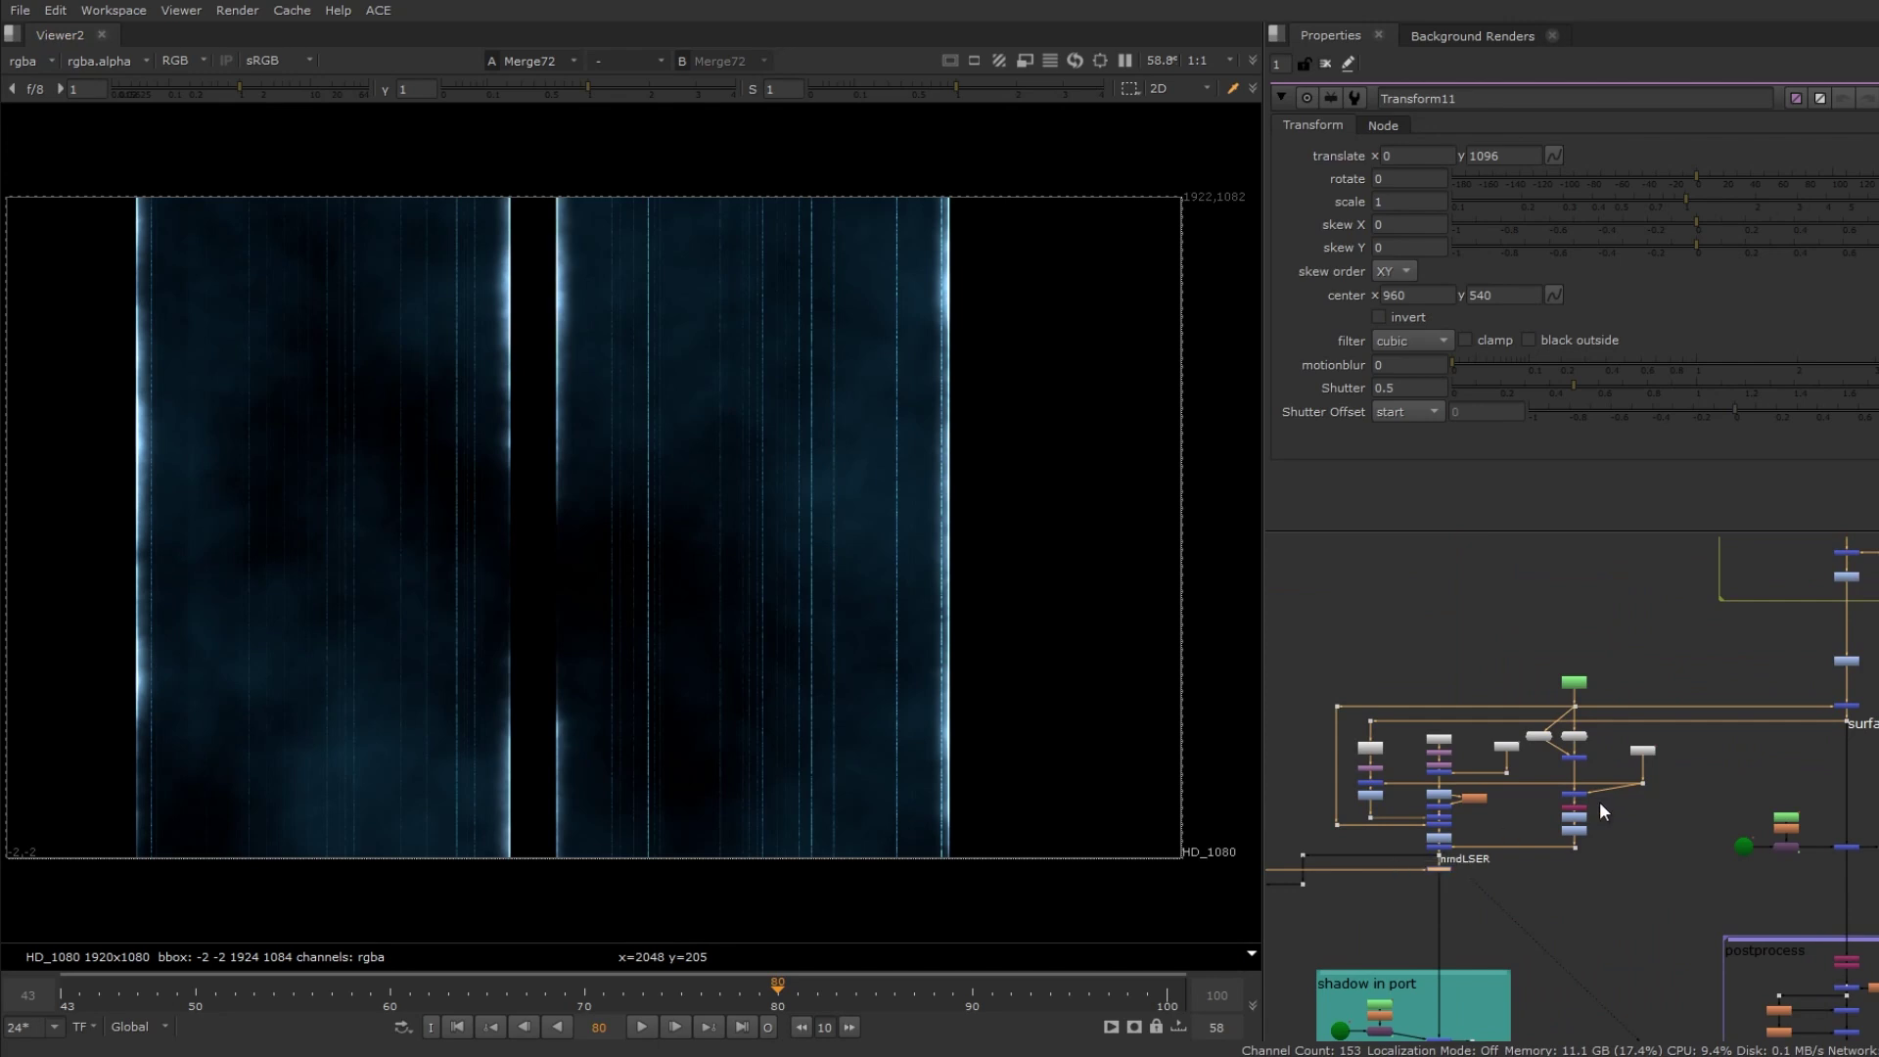
{"action": "middle_click_drag", "start_coordinate": [1728, 642], "coordinate": [1639, 698]}
{"action": "left_click_drag", "start_coordinate": [1657, 690], "coordinate": [1792, 719]}
{"action": "middle_click_drag", "start_coordinate": [1476, 728], "coordinate": [1878, 749]}
{"action": "scroll", "coordinate": [1385, 648], "scroll_direction": "up", "scroll_amount": 5}
{"action": "middle_click_drag", "start_coordinate": [1391, 657], "coordinate": [1497, 652]}
{"action": "scroll", "coordinate": [1551, 753], "scroll_direction": "up", "scroll_amount": 4}
{"action": "left_click", "coordinate": [1501, 658]}
{"action": "key", "text": "1"}
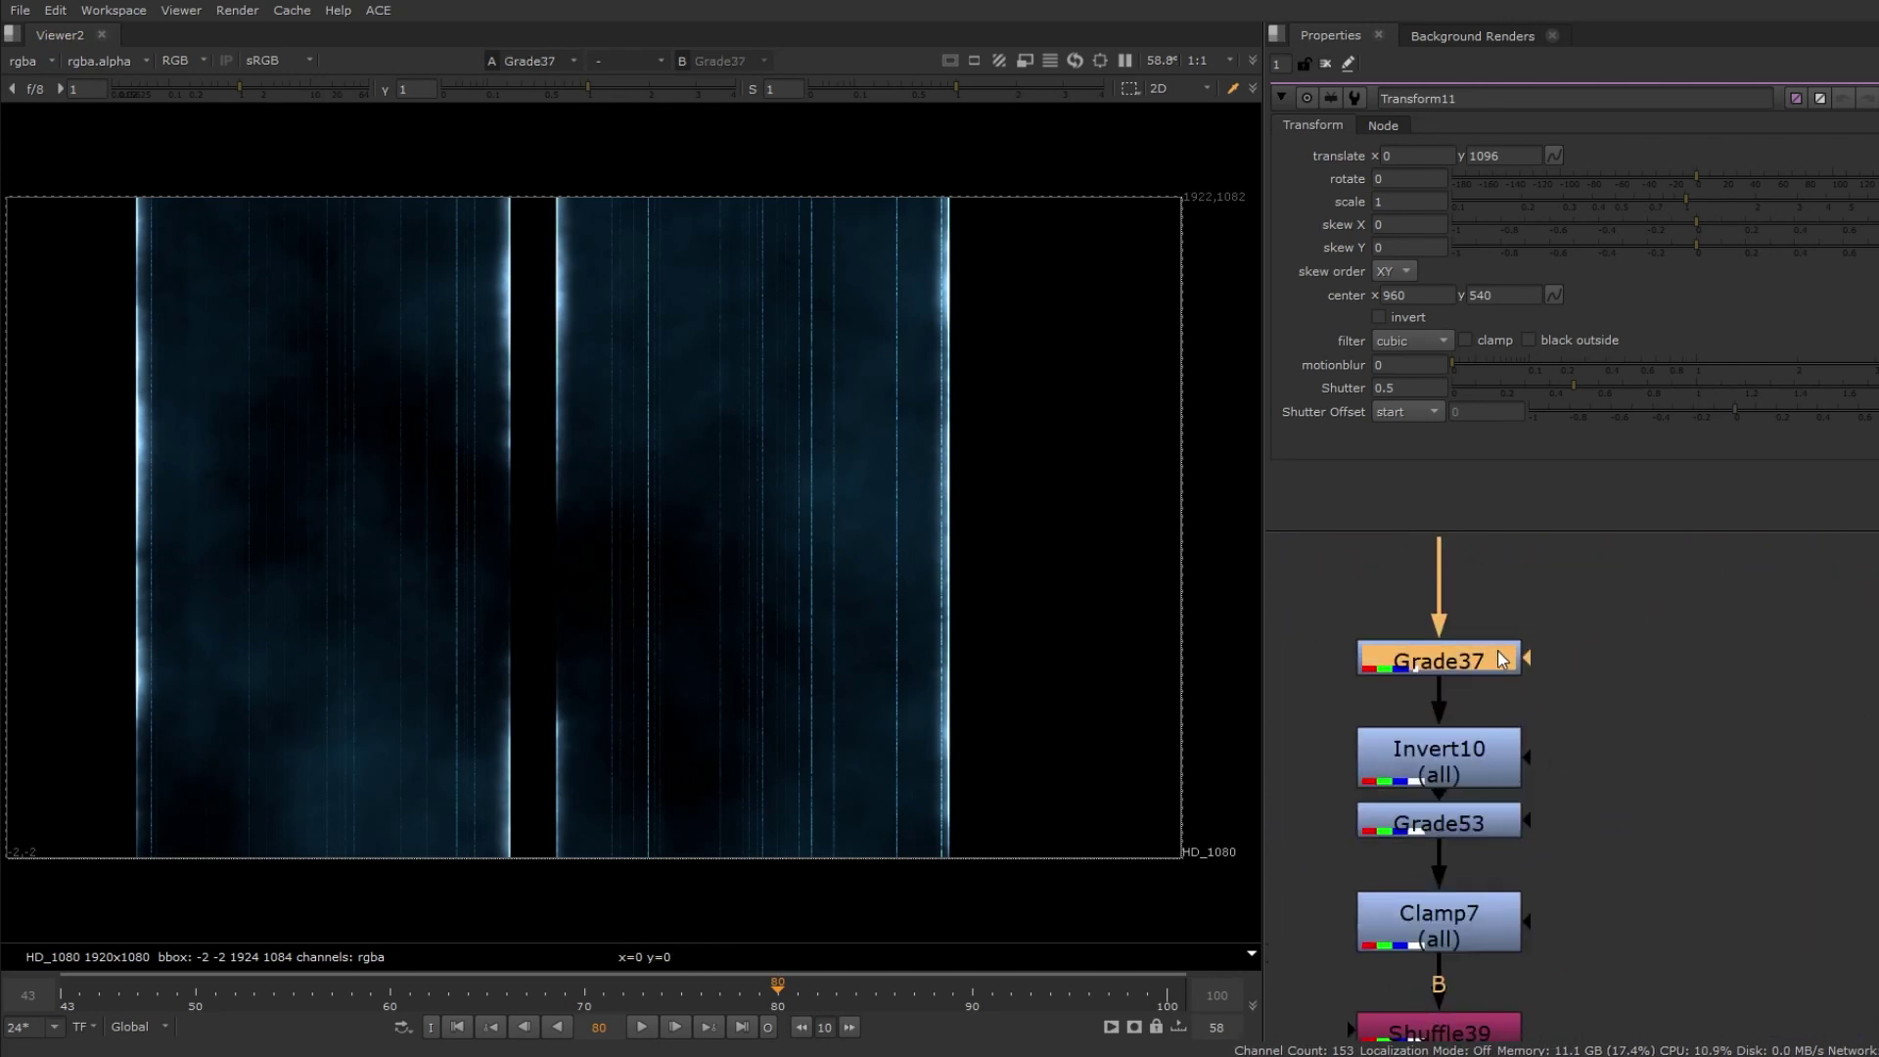
Locate the Grade31 distance offset node below normalized_depth and select it
{"action": "left_click", "coordinate": [1496, 750]}
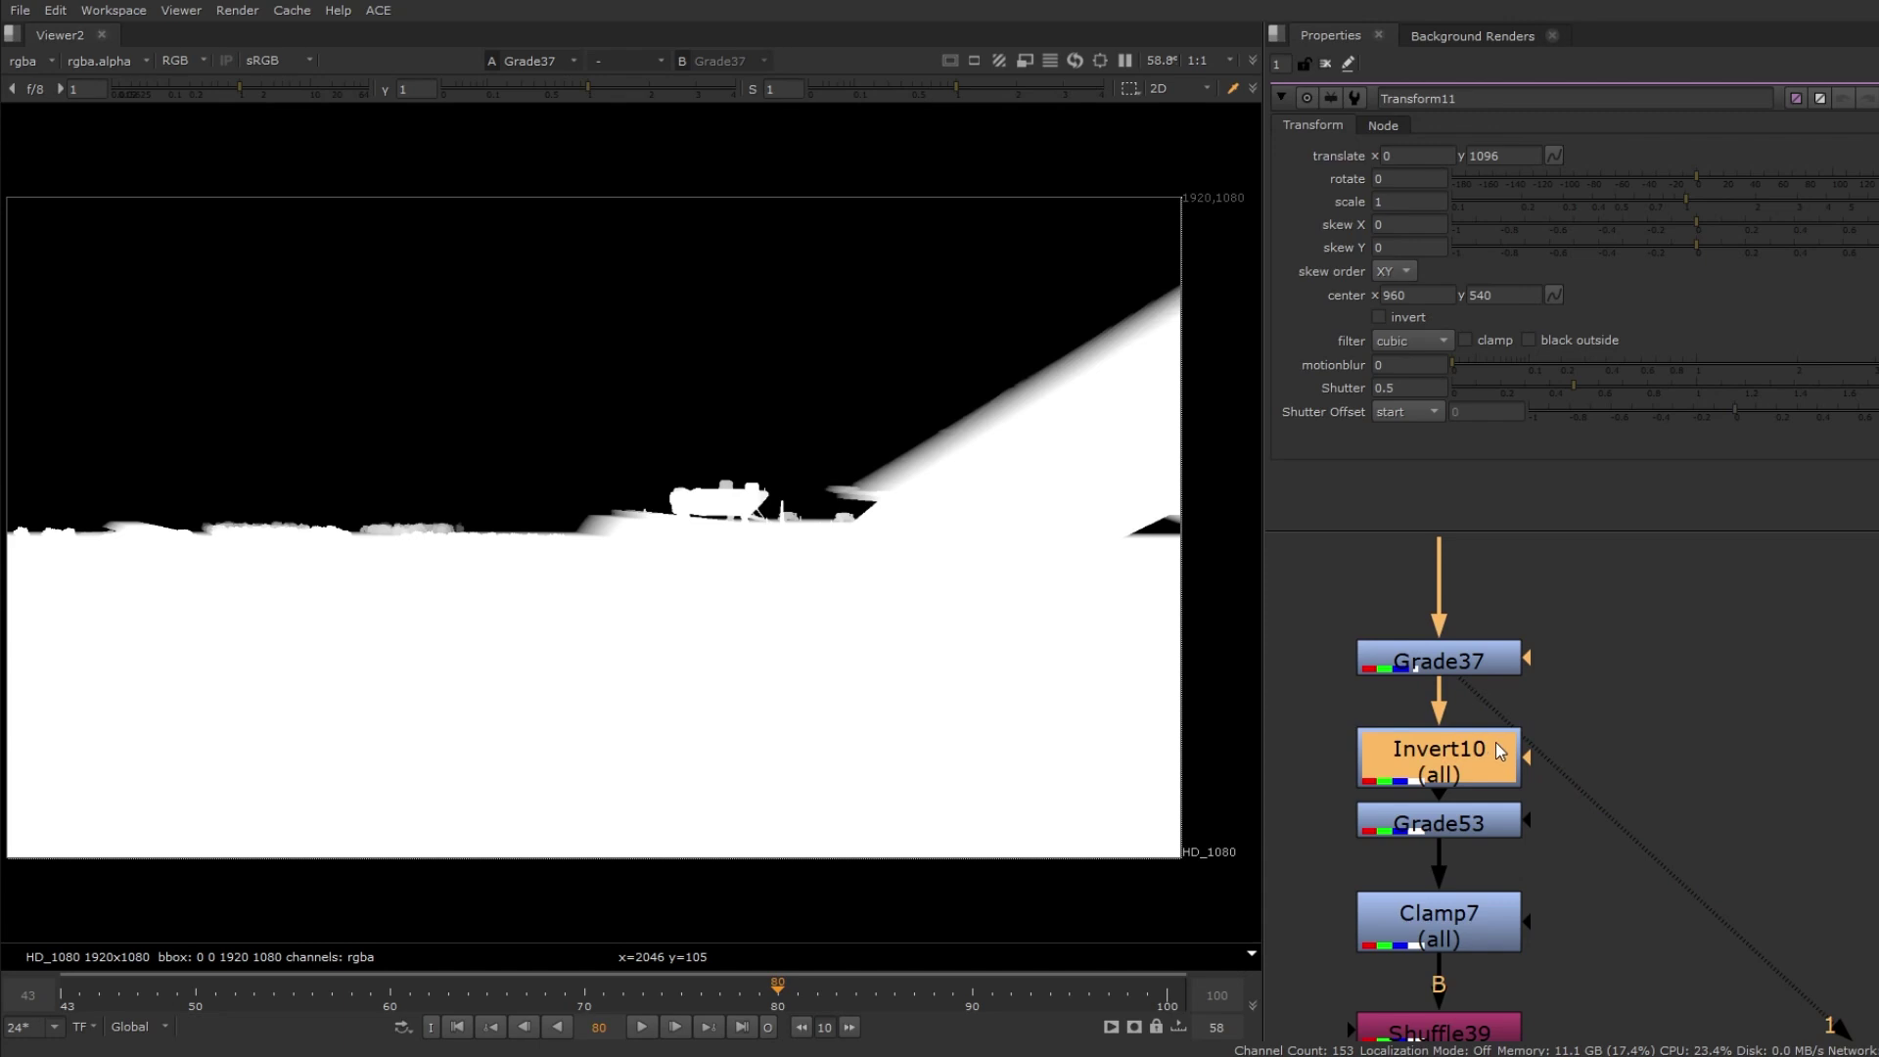
{"action": "scroll", "coordinate": [1728, 672], "scroll_direction": "down", "scroll_amount": 10}
{"action": "scroll", "coordinate": [1542, 666], "scroll_direction": "up", "scroll_amount": 10}
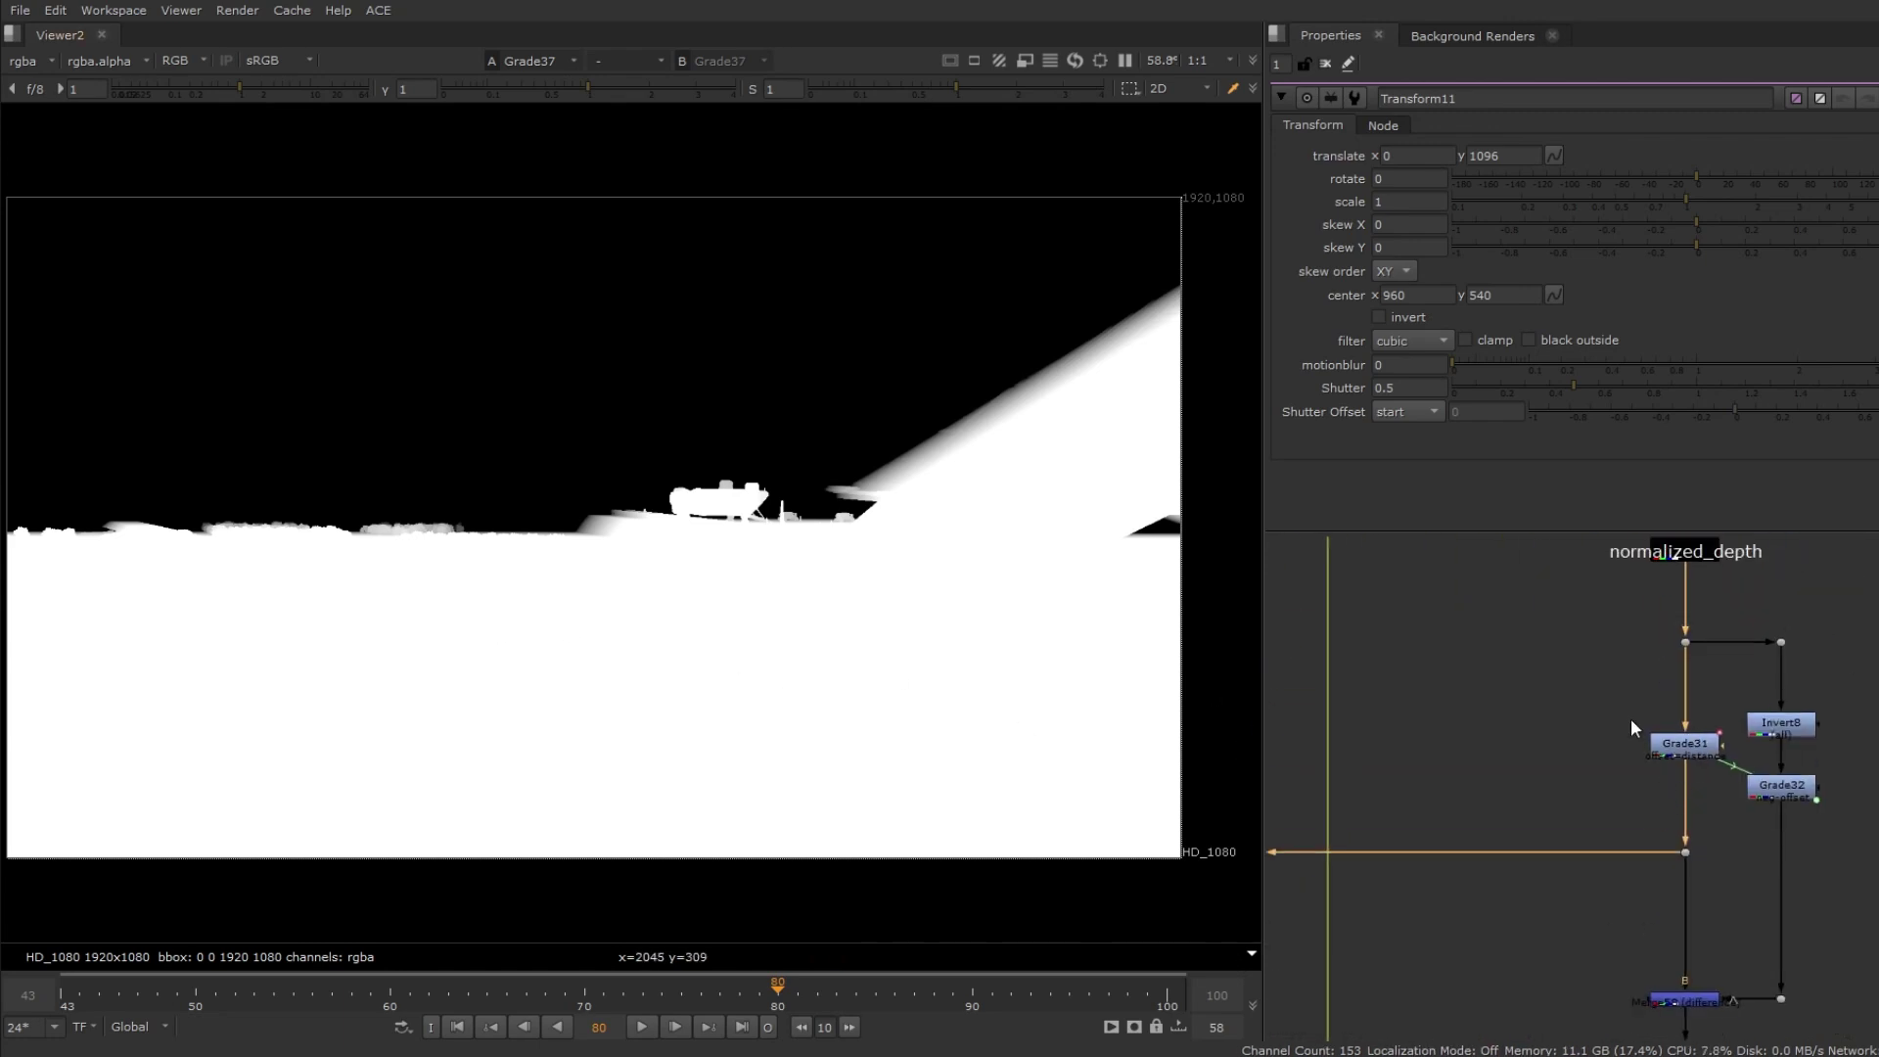
{"action": "left_click_drag", "start_coordinate": [1631, 724], "coordinate": [1733, 773]}
{"action": "scroll", "coordinate": [1661, 724], "scroll_direction": "up", "scroll_amount": 3}
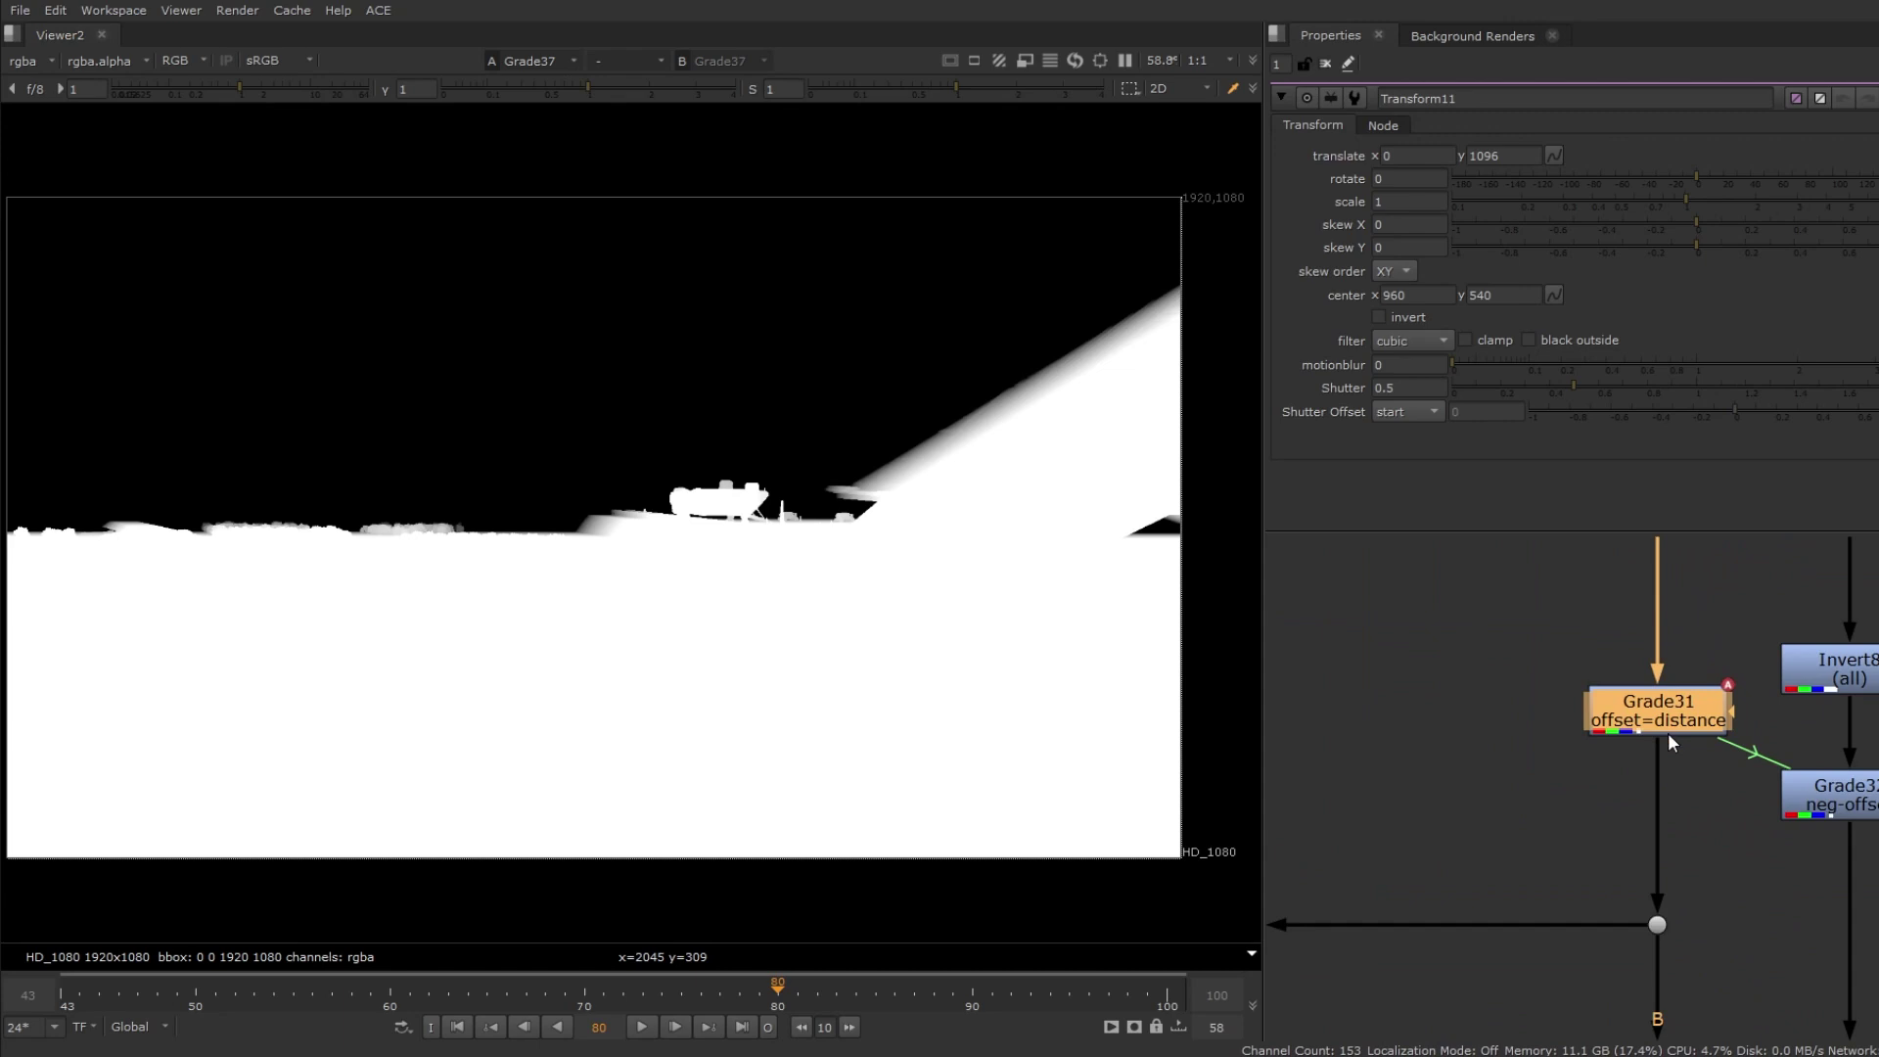
View the outputs of Invert10, Grade53 and Clamp7 below Grade37 in the area-laser mask group
{"action": "scroll", "coordinate": [1668, 732], "scroll_direction": "down", "scroll_amount": 8}
{"action": "scroll", "coordinate": [1470, 889], "scroll_direction": "up", "scroll_amount": 6}
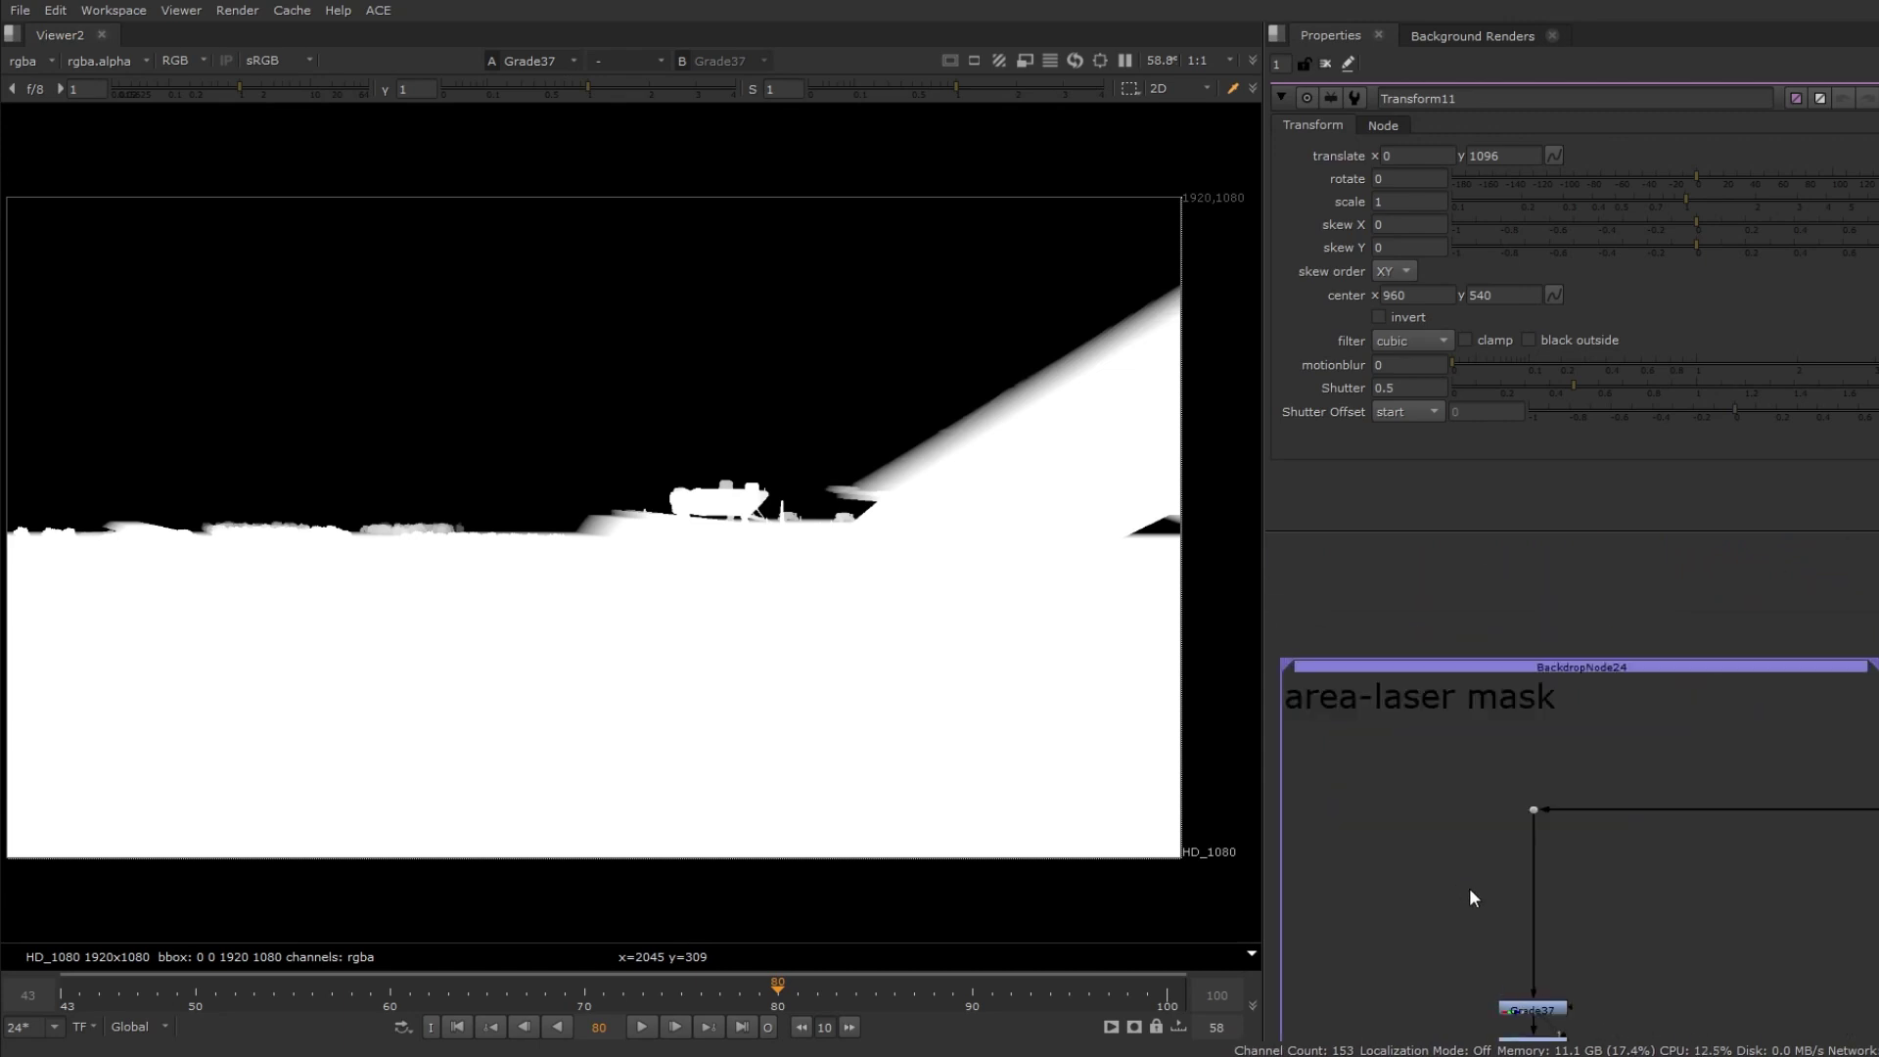
{"action": "middle_click_drag", "start_coordinate": [1571, 1003], "coordinate": [1734, 778]}
{"action": "scroll", "coordinate": [1735, 778], "scroll_direction": "up", "scroll_amount": 4}
{"action": "left_click", "coordinate": [1675, 793]}
{"action": "left_click", "coordinate": [1680, 874]}
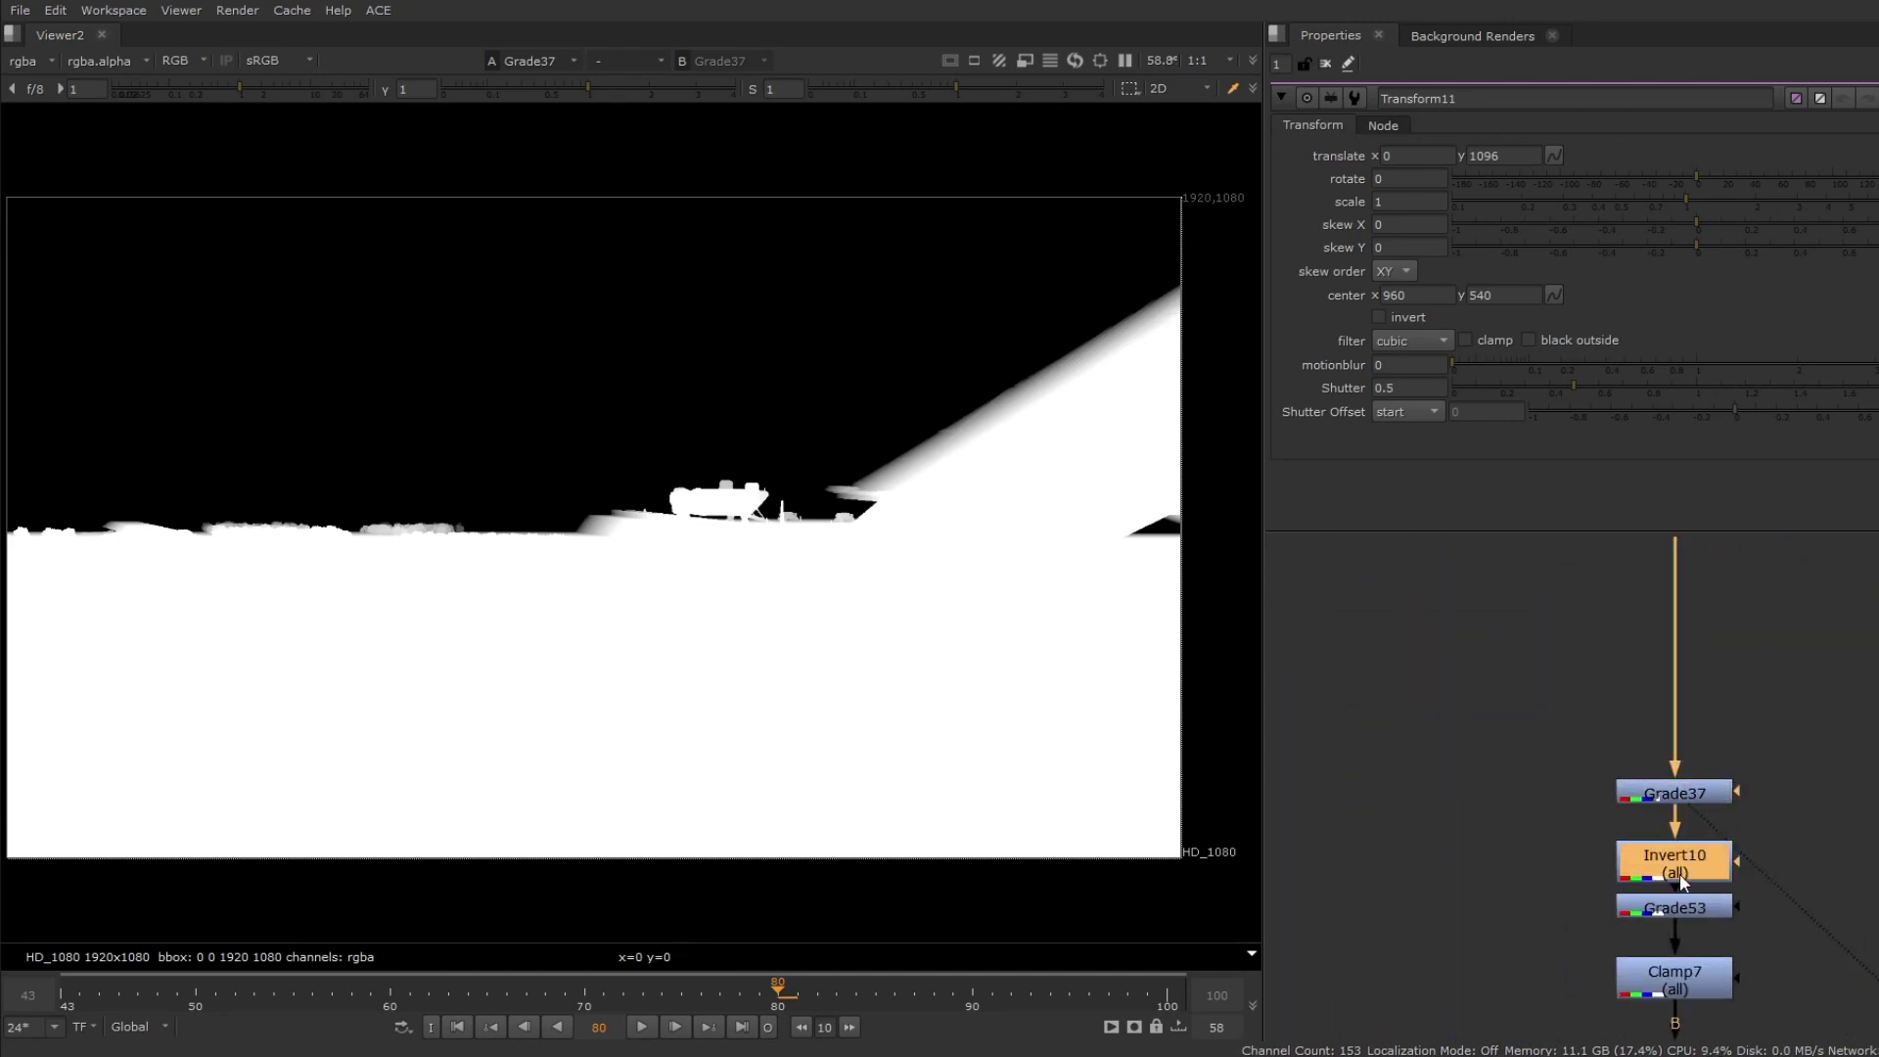
{"action": "key", "text": "1"}
{"action": "left_click", "coordinate": [1682, 896]}
{"action": "left_click", "coordinate": [1683, 908]}
{"action": "key", "text": "1"}
{"action": "left_click", "coordinate": [1677, 986]}
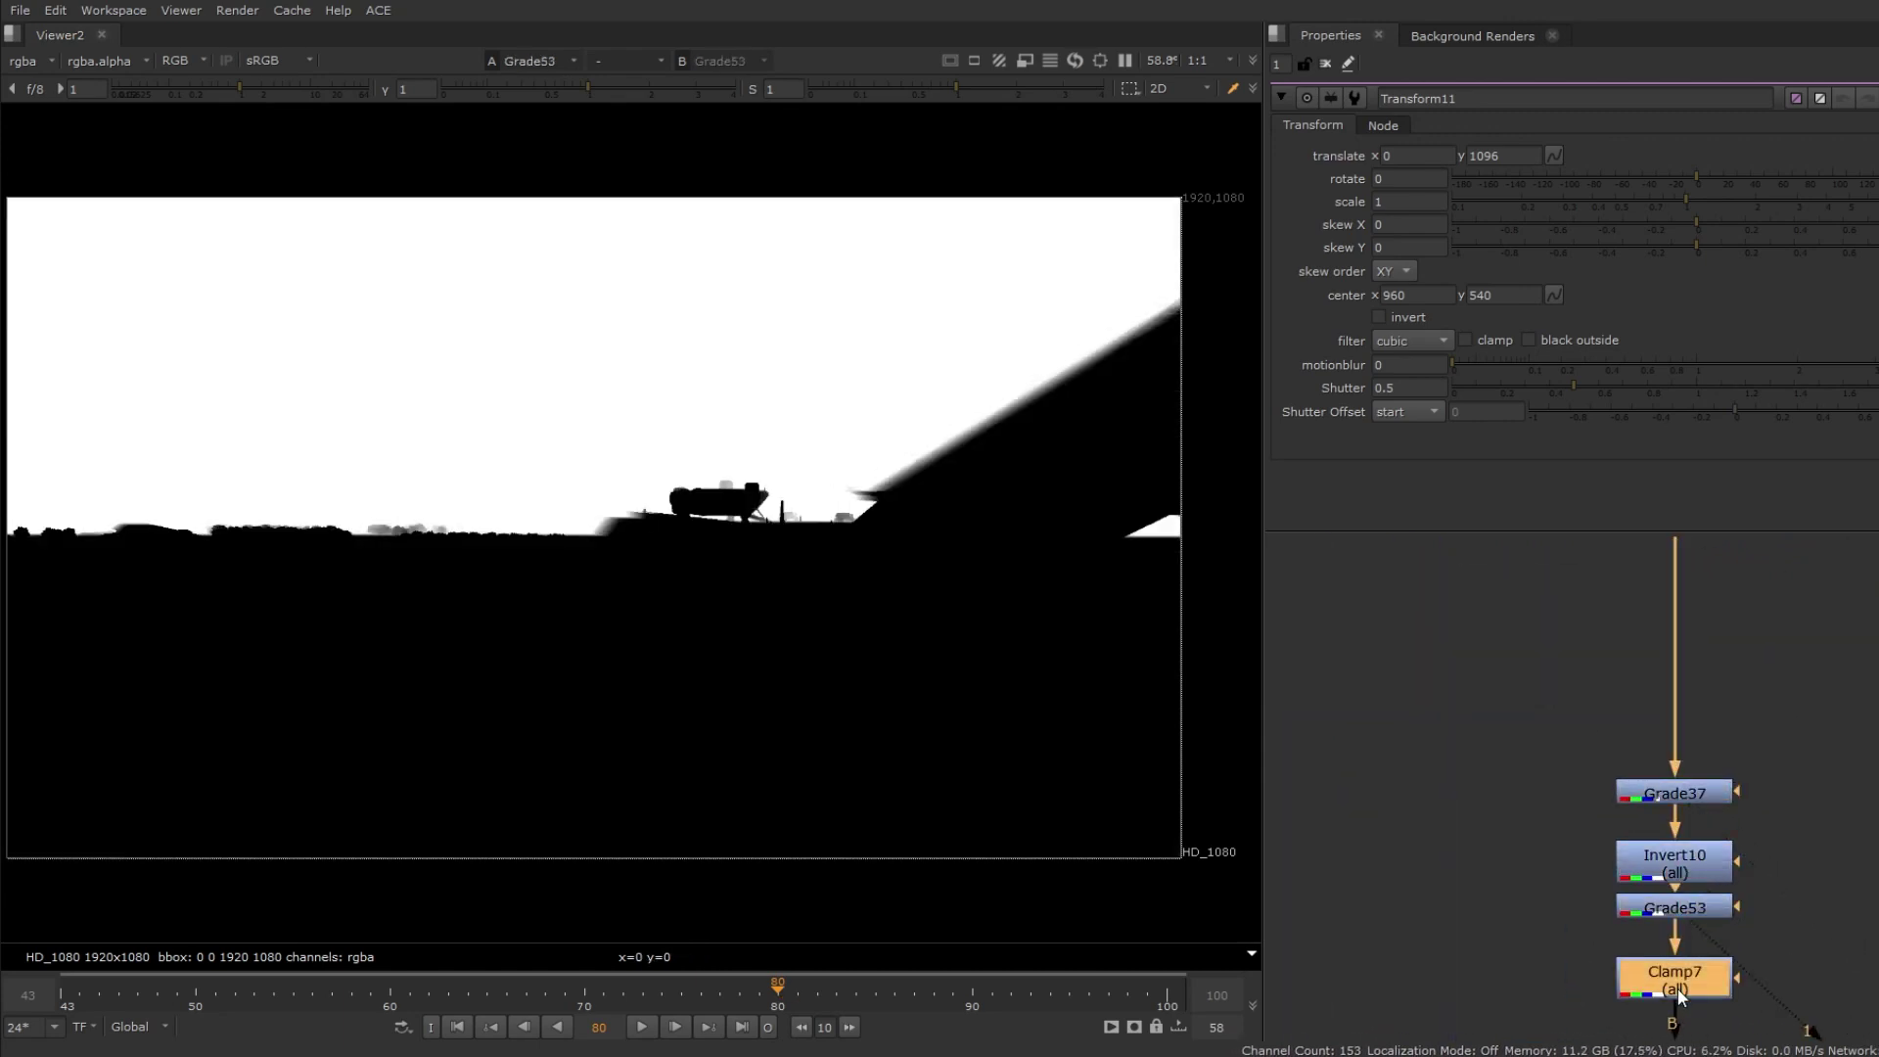
{"action": "key", "text": "1"}
View the blurred mask output at Blur26, the last node of the area-laser mask chain
{"action": "middle_click_drag", "start_coordinate": [1871, 945], "coordinate": [1759, 637]}
{"action": "scroll", "coordinate": [1720, 693], "scroll_direction": "down", "scroll_amount": 3}
{"action": "left_click", "coordinate": [1584, 796]}
{"action": "key", "text": "1"}
{"action": "left_click", "coordinate": [1713, 908]}
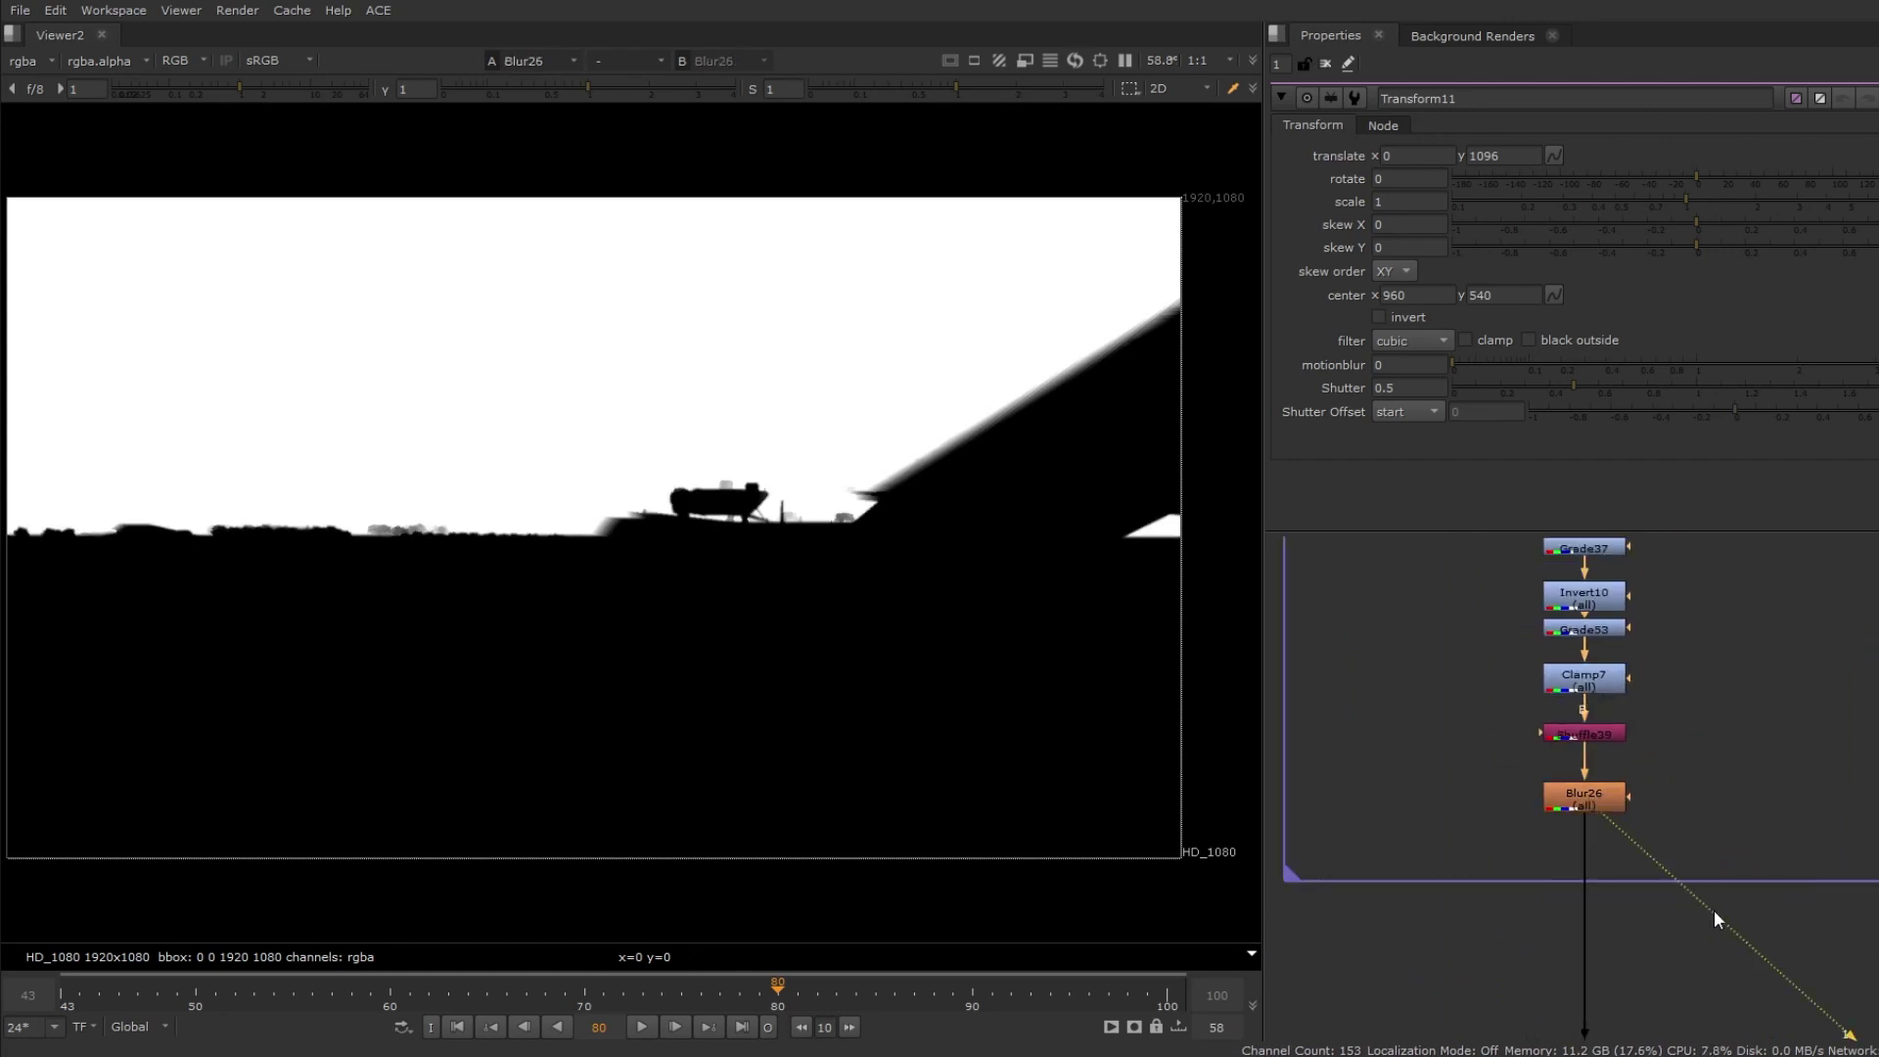
{"action": "scroll", "coordinate": [406, 442], "scroll_direction": "down", "scroll_amount": 1}
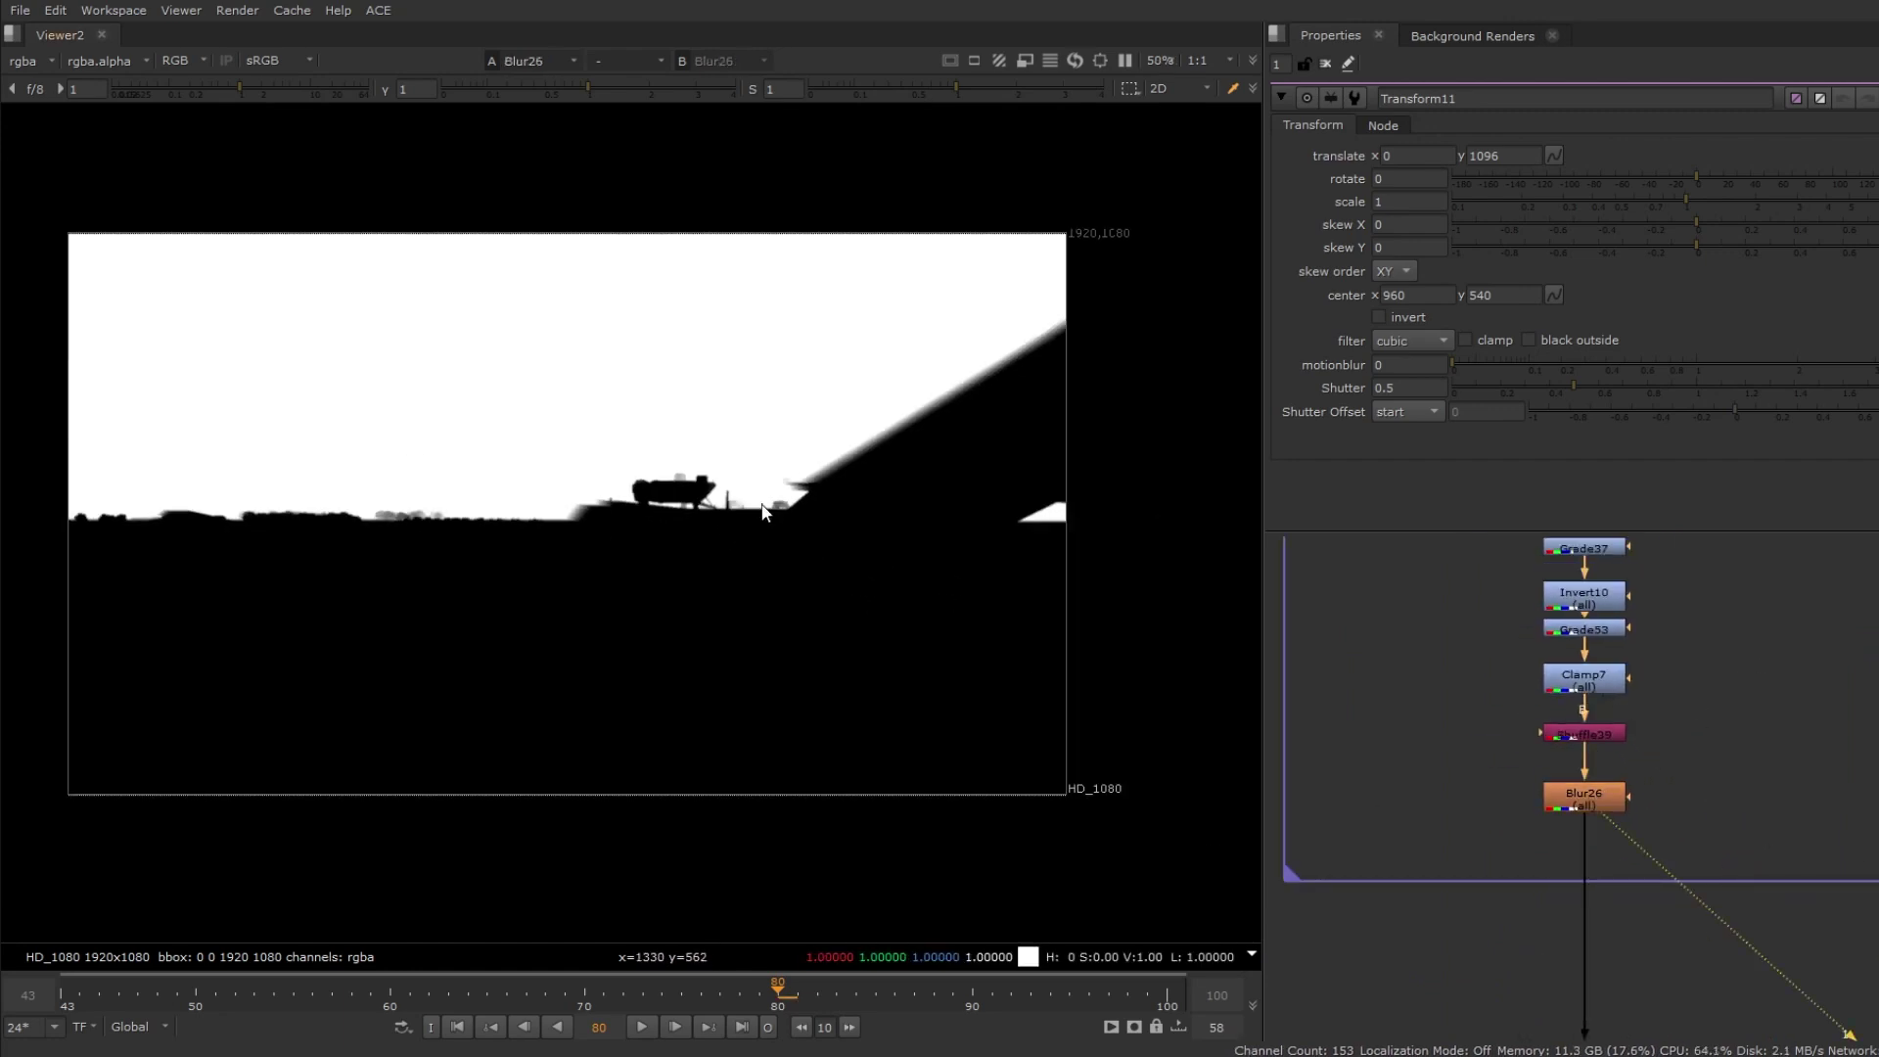
View the masked laser at the Merge70 node below nmdLSER
{"action": "scroll", "coordinate": [1776, 734], "scroll_direction": "down", "scroll_amount": 6}
{"action": "middle_click_drag", "start_coordinate": [1863, 766], "coordinate": [1395, 550]}
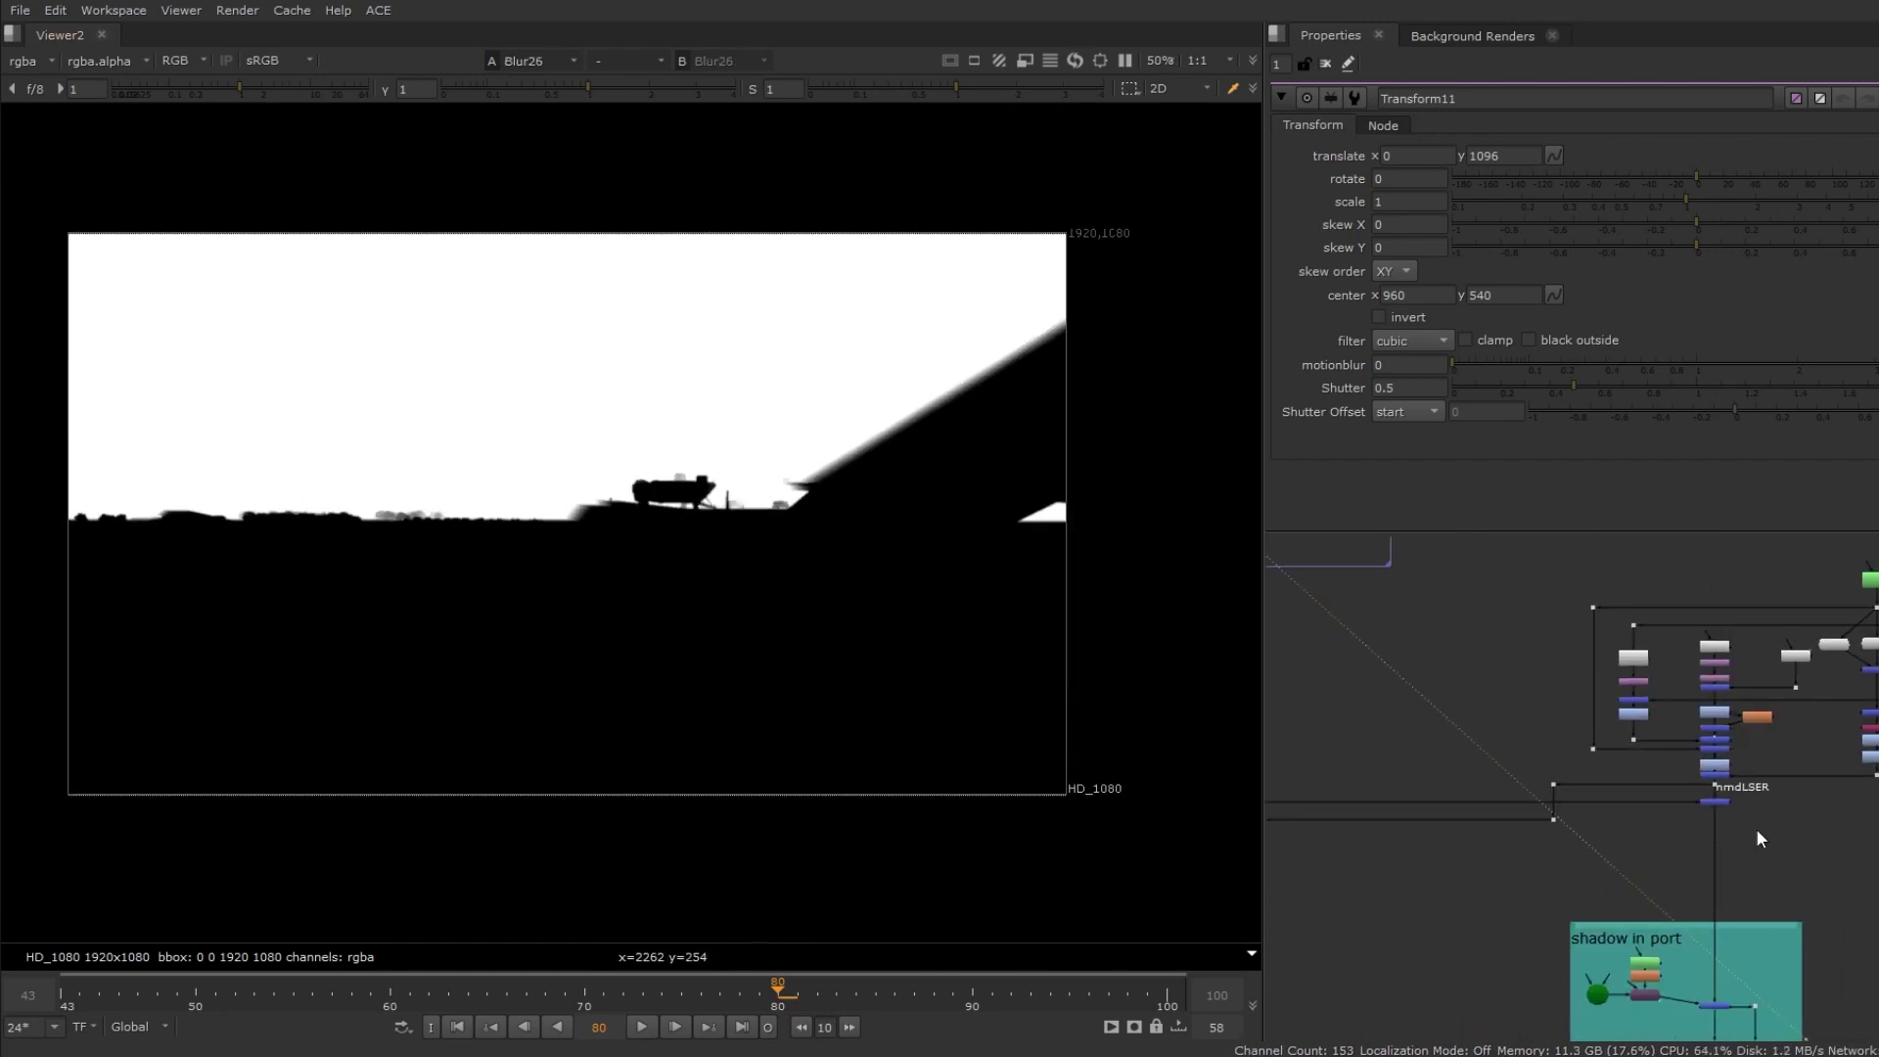
{"action": "scroll", "coordinate": [1703, 794], "scroll_direction": "up", "scroll_amount": 2}
{"action": "left_click", "coordinate": [1722, 805]}
{"action": "key", "text": "1"}
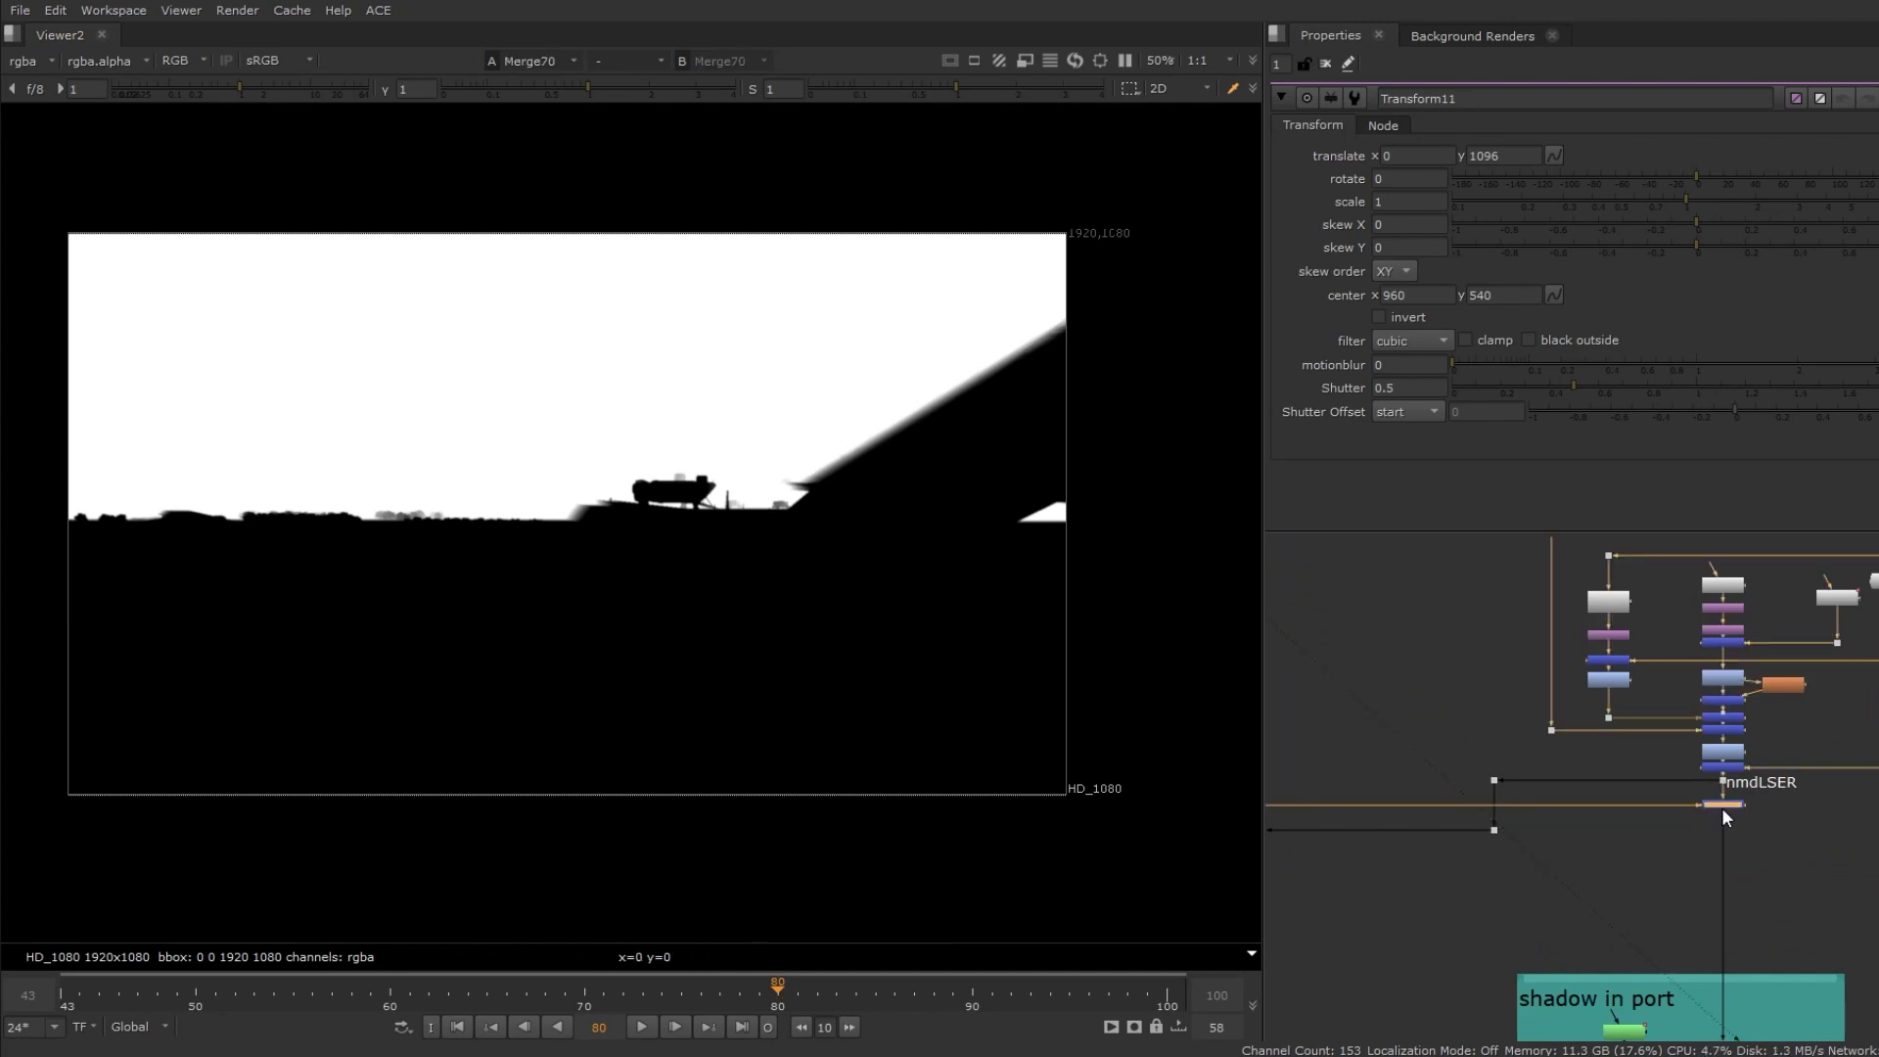
{"action": "scroll", "coordinate": [1777, 750], "scroll_direction": "down", "scroll_amount": 5}
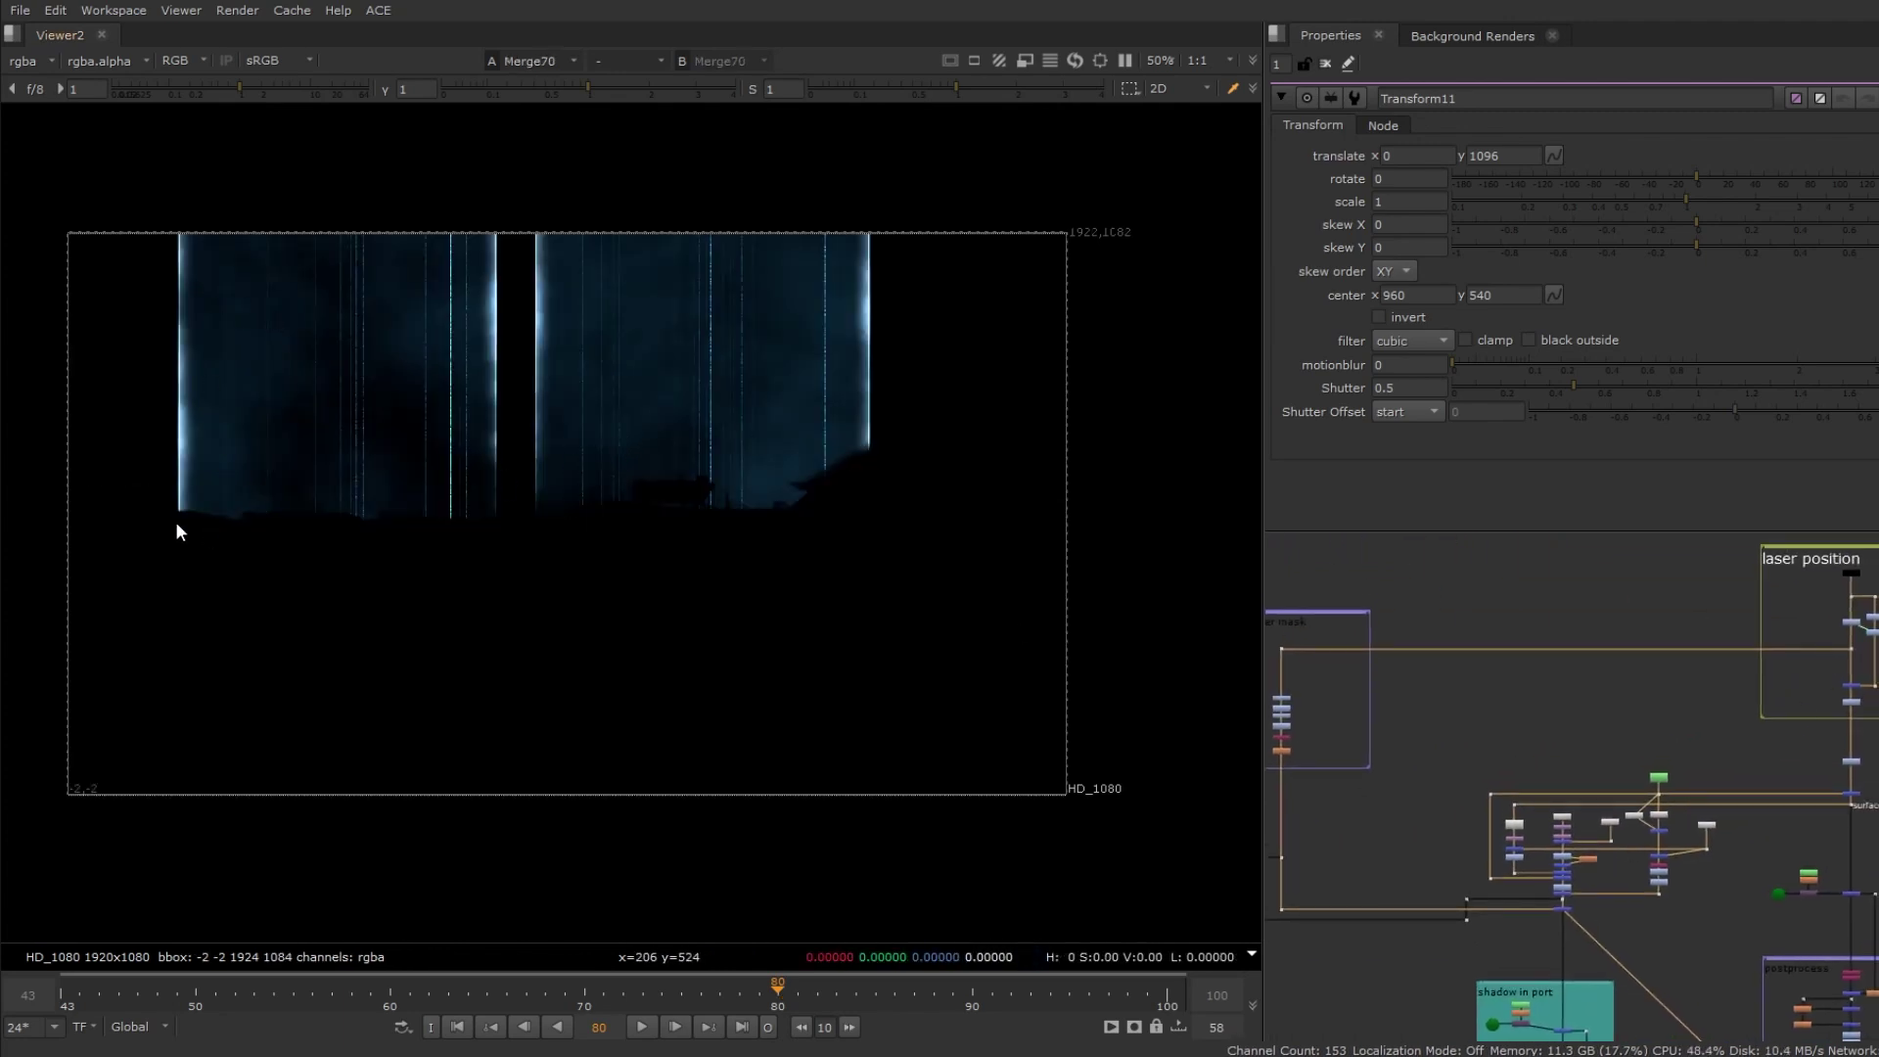
Open the properties of the Grade31 distance offset node and return to Merge70 below nmdLSER
{"action": "scroll", "coordinate": [1832, 625], "scroll_direction": "up", "scroll_amount": 10}
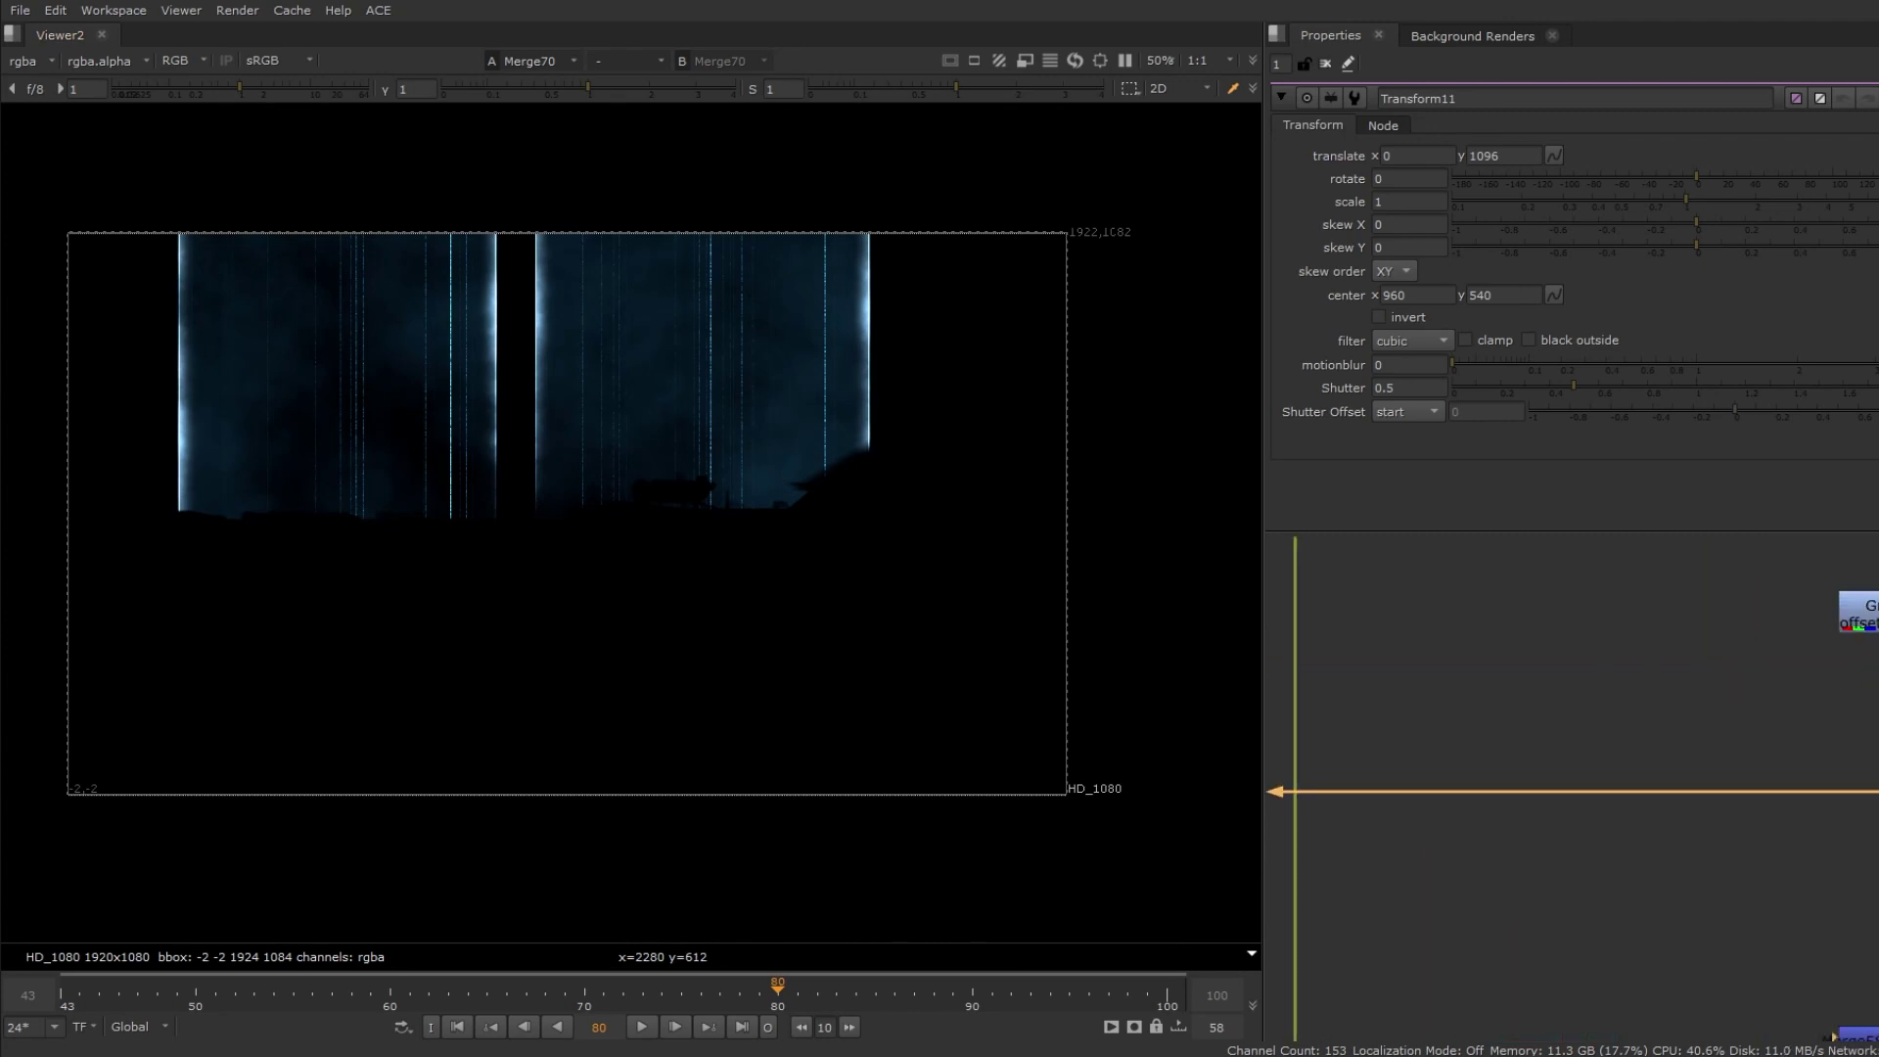
{"action": "double_click", "coordinate": [1865, 615]}
{"action": "scroll", "coordinate": [1612, 881], "scroll_direction": "down", "scroll_amount": 5}
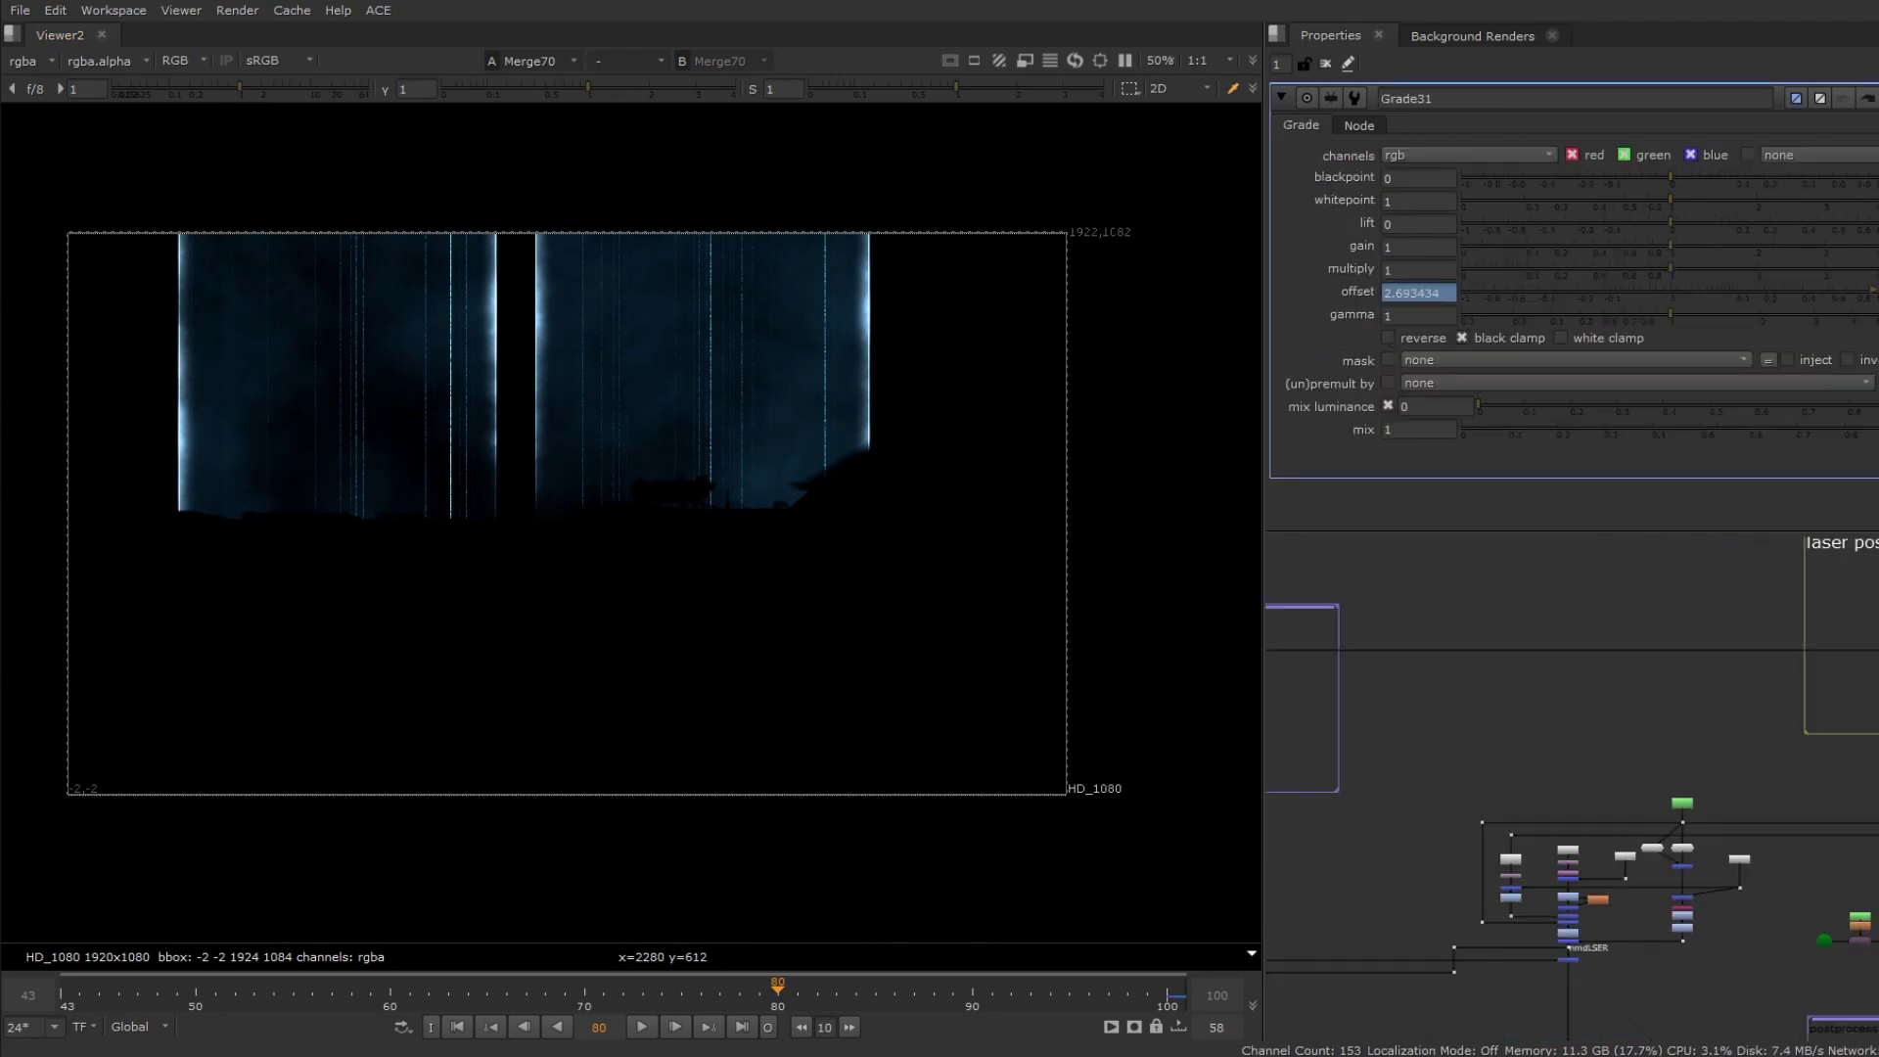
{"action": "middle_click_drag", "start_coordinate": [1612, 924], "coordinate": [1666, 646]}
{"action": "scroll", "coordinate": [1666, 646], "scroll_direction": "up", "scroll_amount": 5}
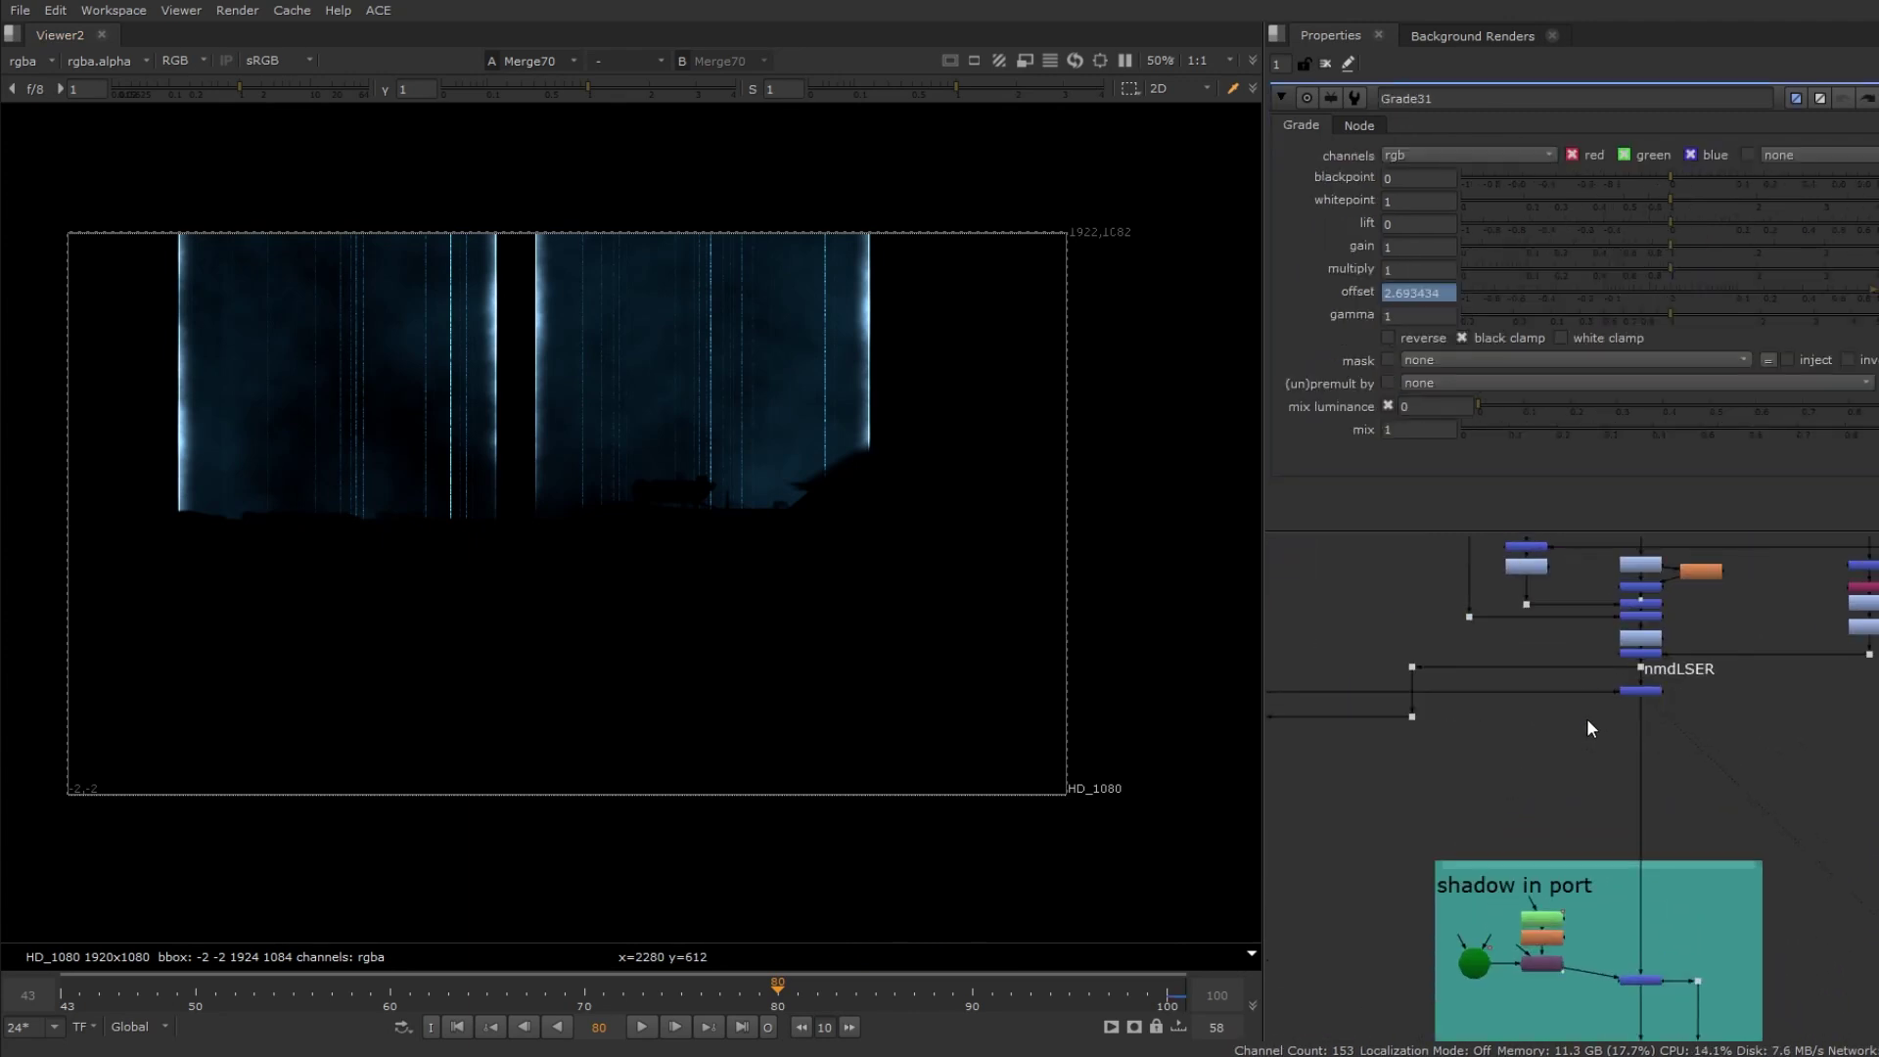
{"action": "left_click", "coordinate": [1644, 692]}
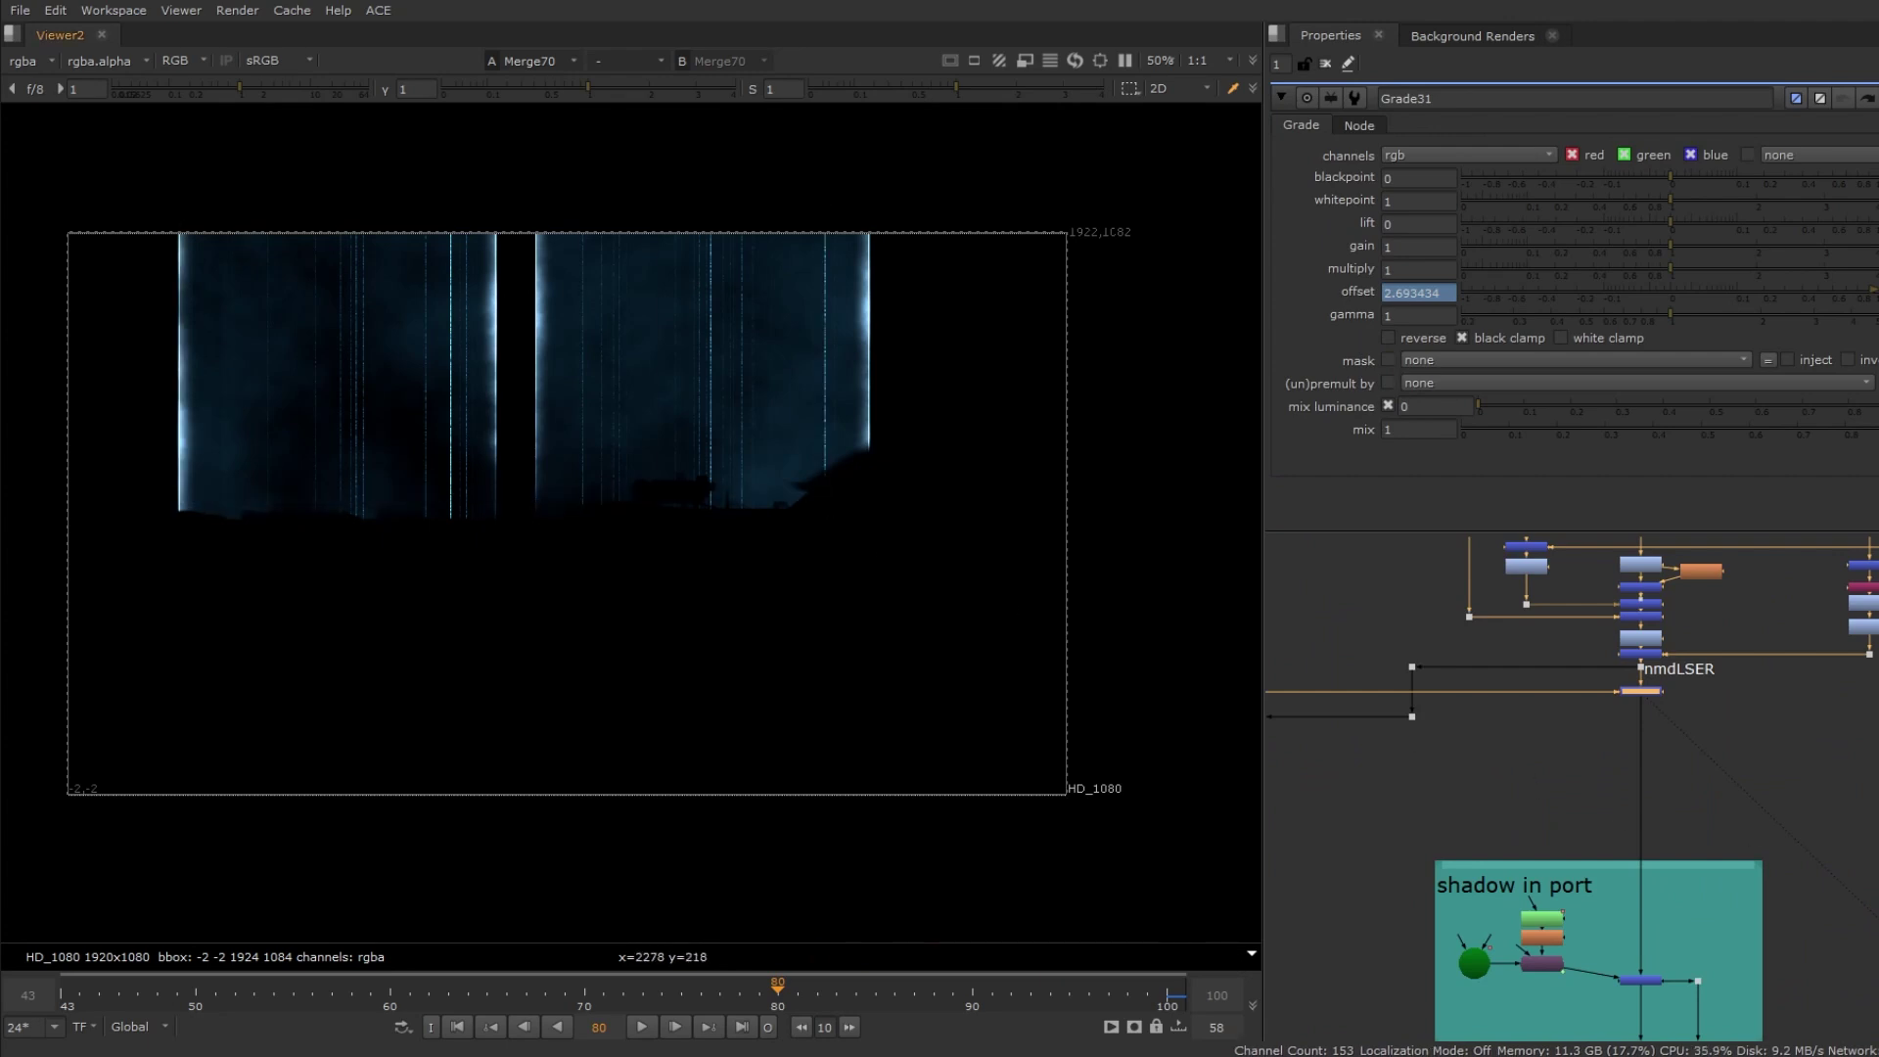
View the Merge115 stencil in the shadow in port group and mark out the shadowed corner of the laser
{"action": "middle_click_drag", "start_coordinate": [1768, 857], "coordinate": [1703, 700]}
{"action": "scroll", "coordinate": [1498, 783], "scroll_direction": "up", "scroll_amount": 3}
{"action": "left_click", "coordinate": [1620, 867]}
{"action": "key", "text": "1"}
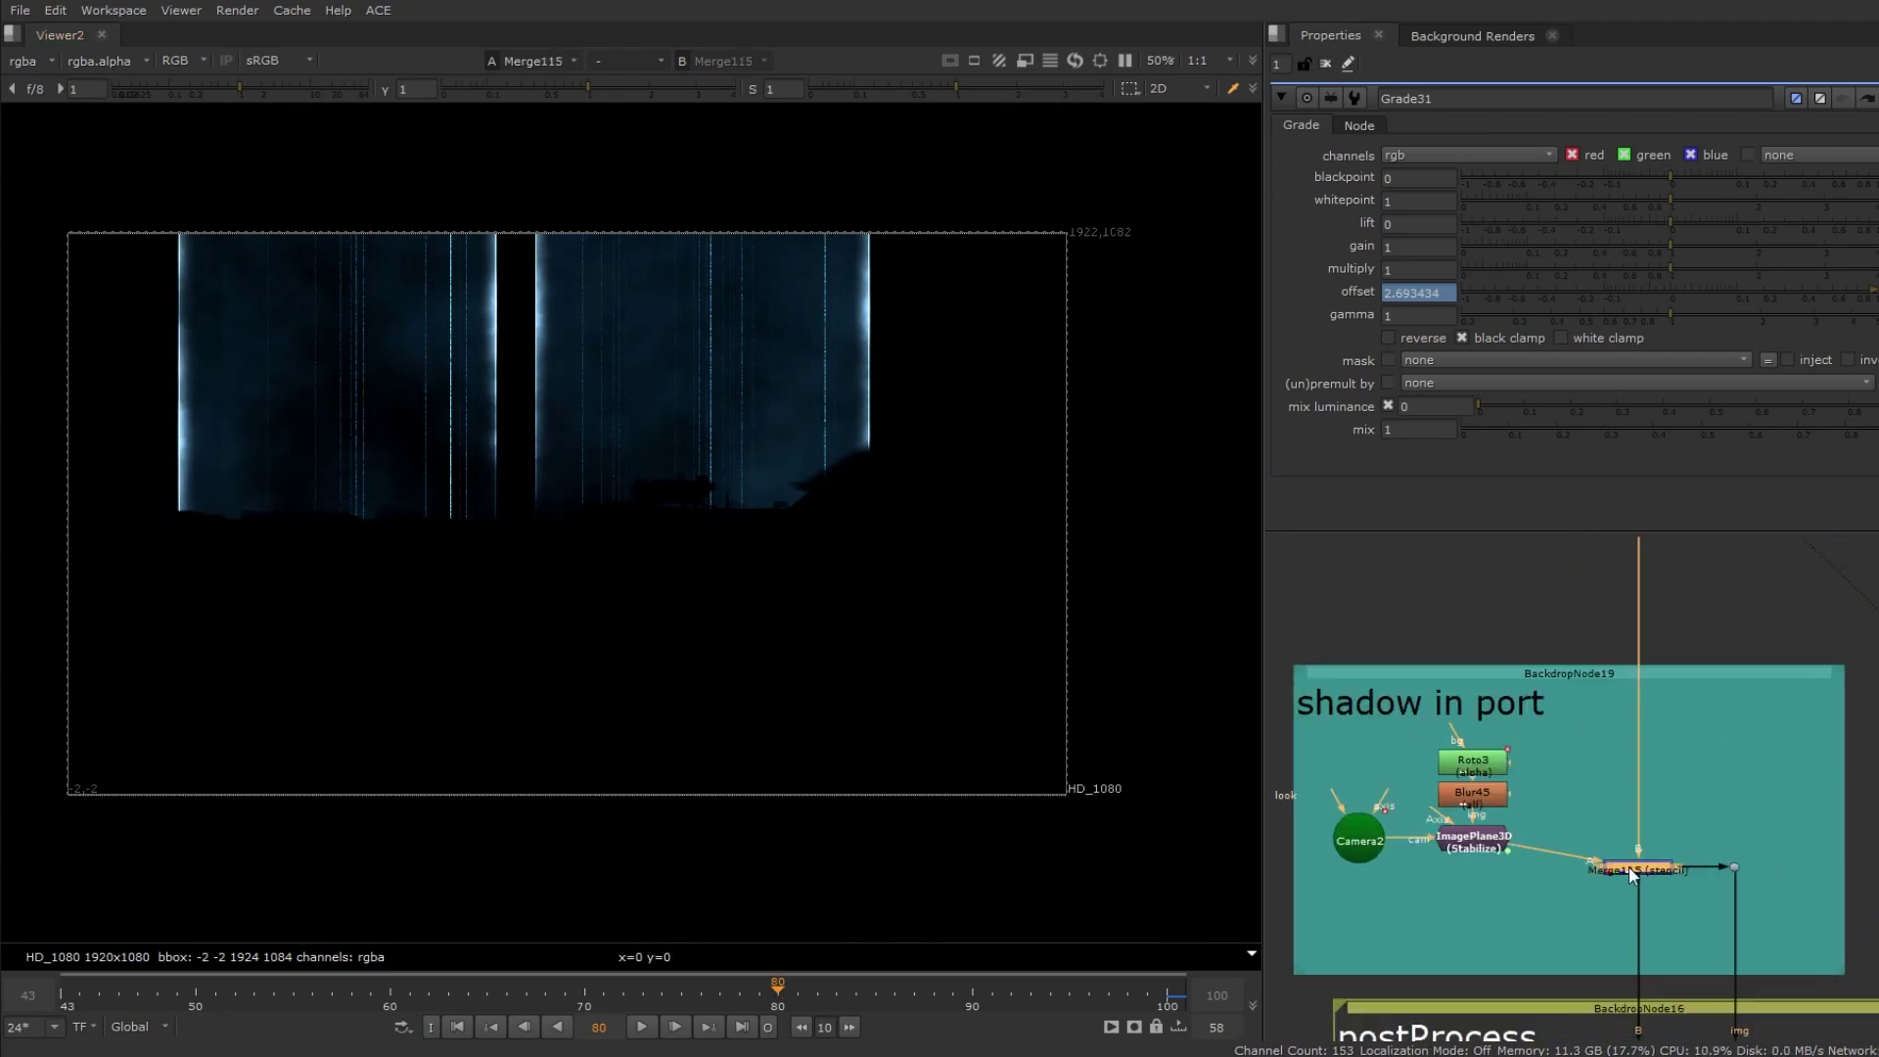
{"action": "scroll", "coordinate": [813, 474], "scroll_direction": "up", "scroll_amount": 4}
{"action": "left_click_drag", "start_coordinate": [854, 480], "coordinate": [580, 619]}
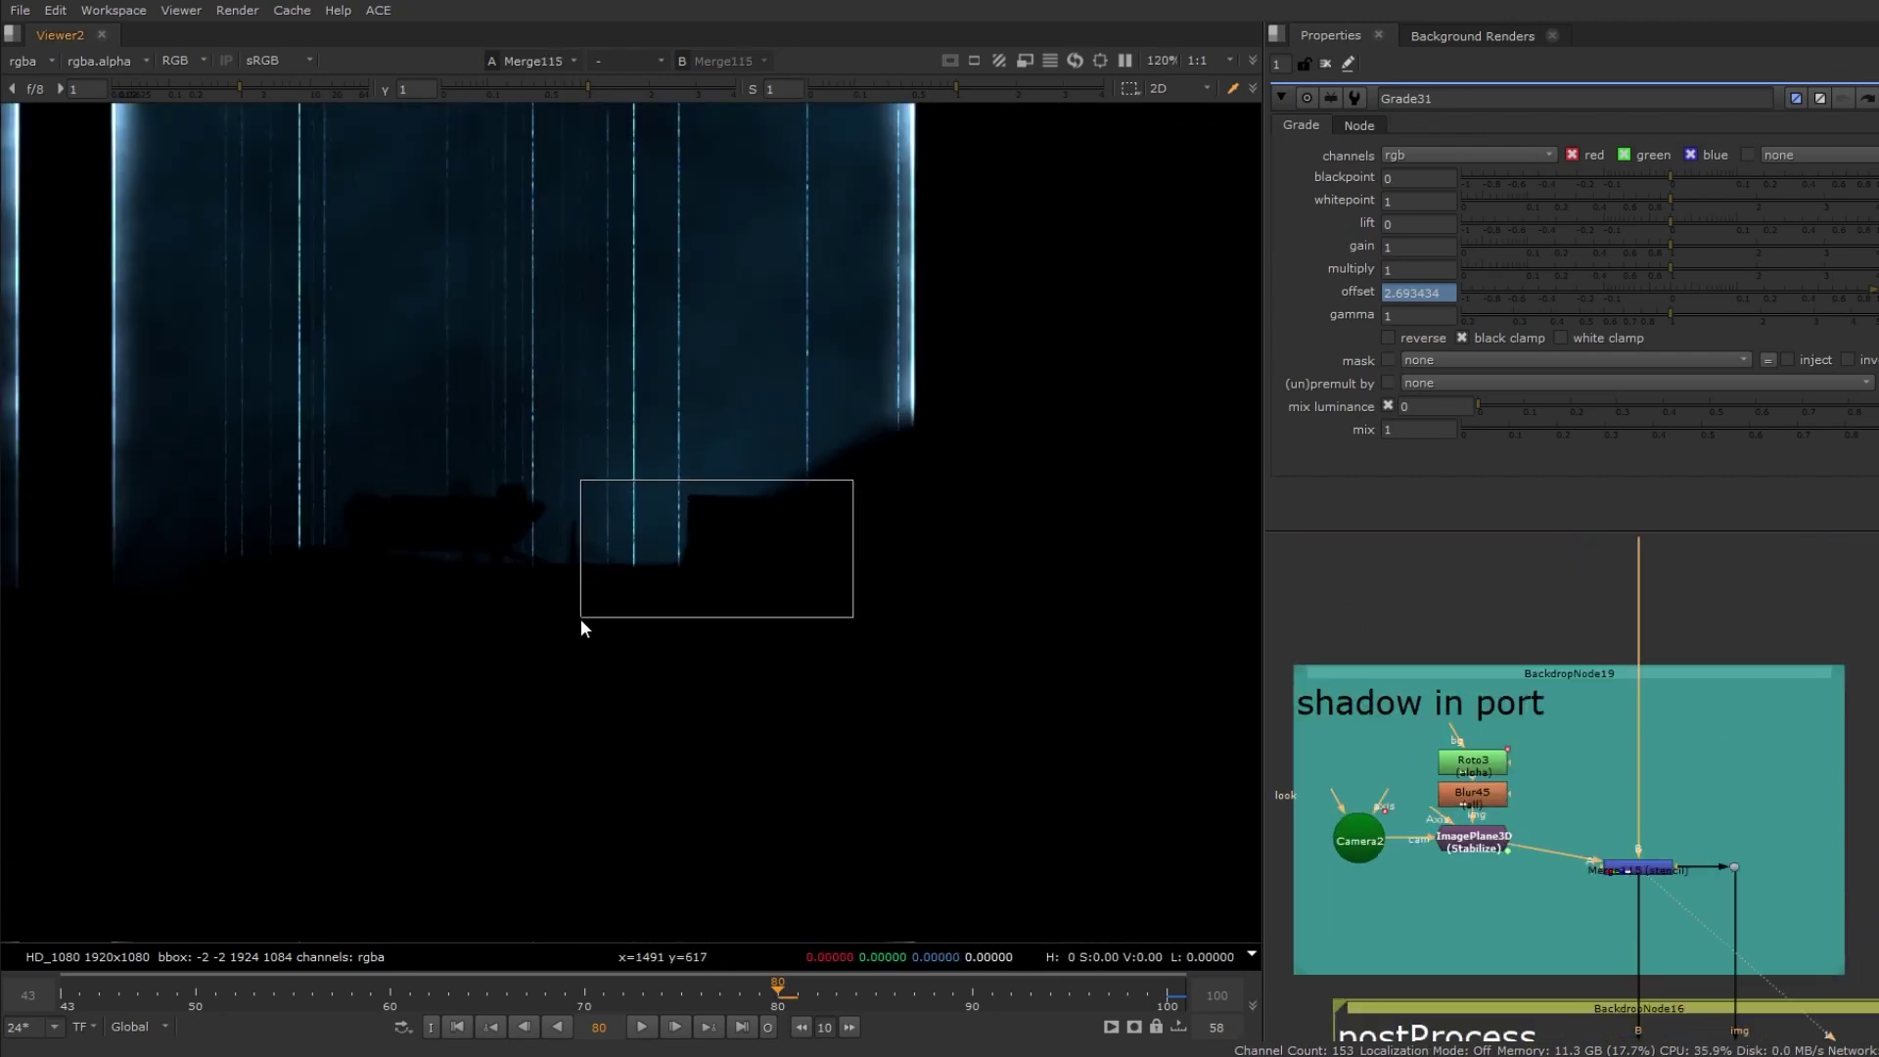
{"action": "scroll", "coordinate": [1455, 861], "scroll_direction": "up", "scroll_amount": 1}
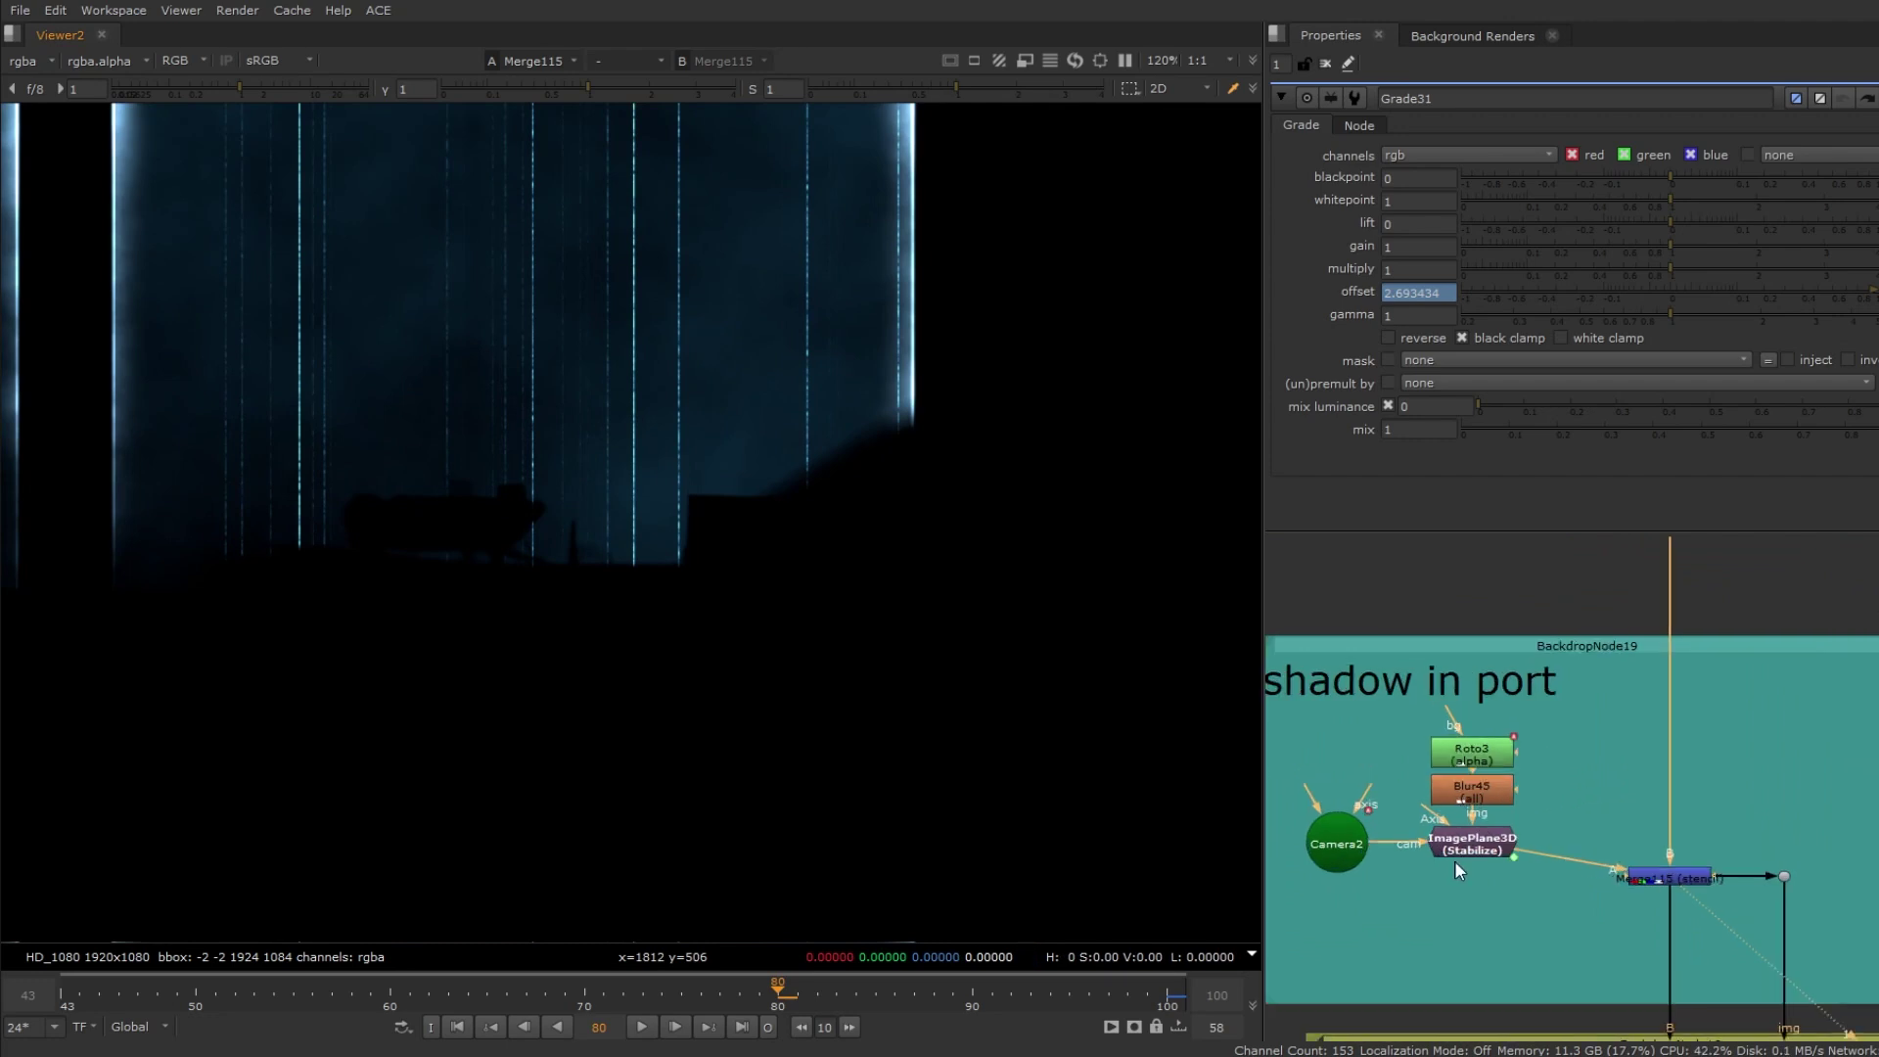
View the Roto3 shape in the alpha channel and compare it with the full-frame alpha of Merge115
{"action": "mouse_move", "coordinate": [1473, 852]}
{"action": "left_mouse_down"}
{"action": "mouse_move", "coordinate": [1515, 836]}
{"action": "mouse_move", "coordinate": [1523, 854]}
{"action": "mouse_move", "coordinate": [1450, 822]}
{"action": "mouse_move", "coordinate": [1475, 831]}
{"action": "left_mouse_up"}
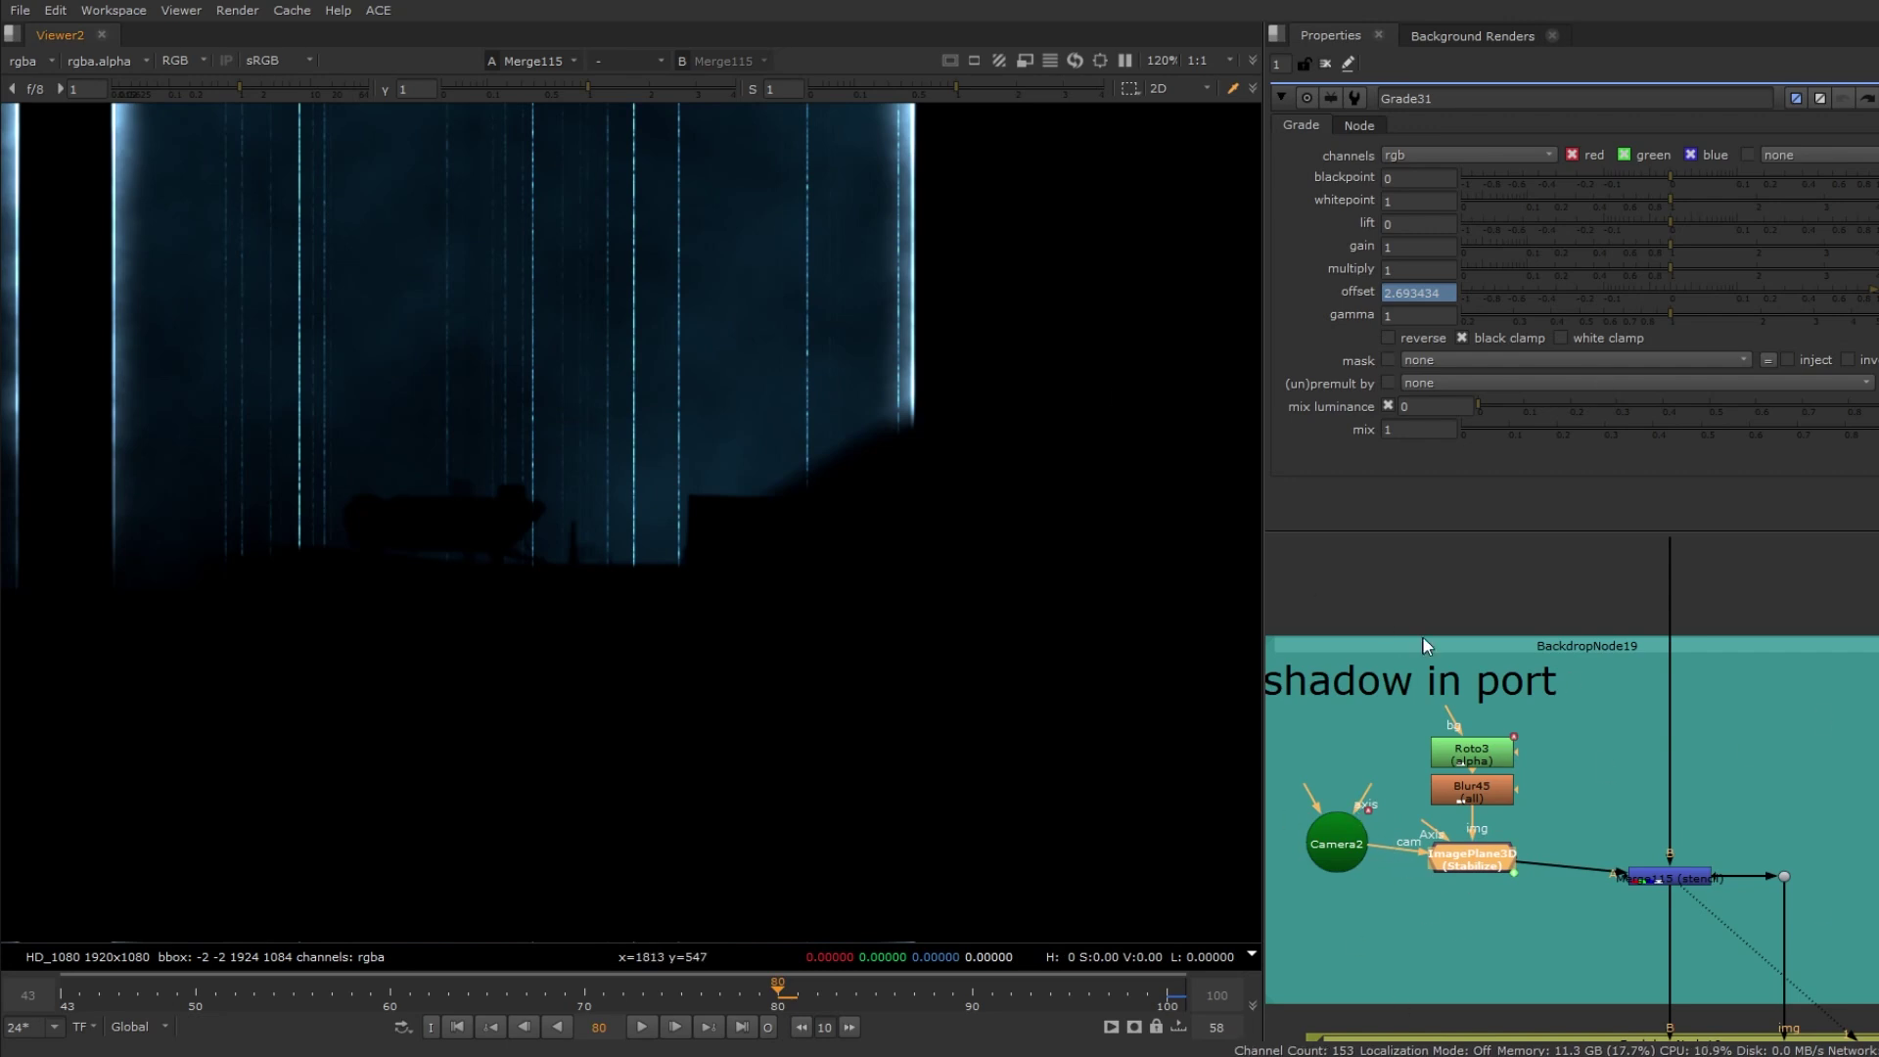
{"action": "left_click", "coordinate": [1481, 770]}
{"action": "left_click", "coordinate": [1465, 756]}
{"action": "key", "text": "1"}
{"action": "key", "text": "a"}
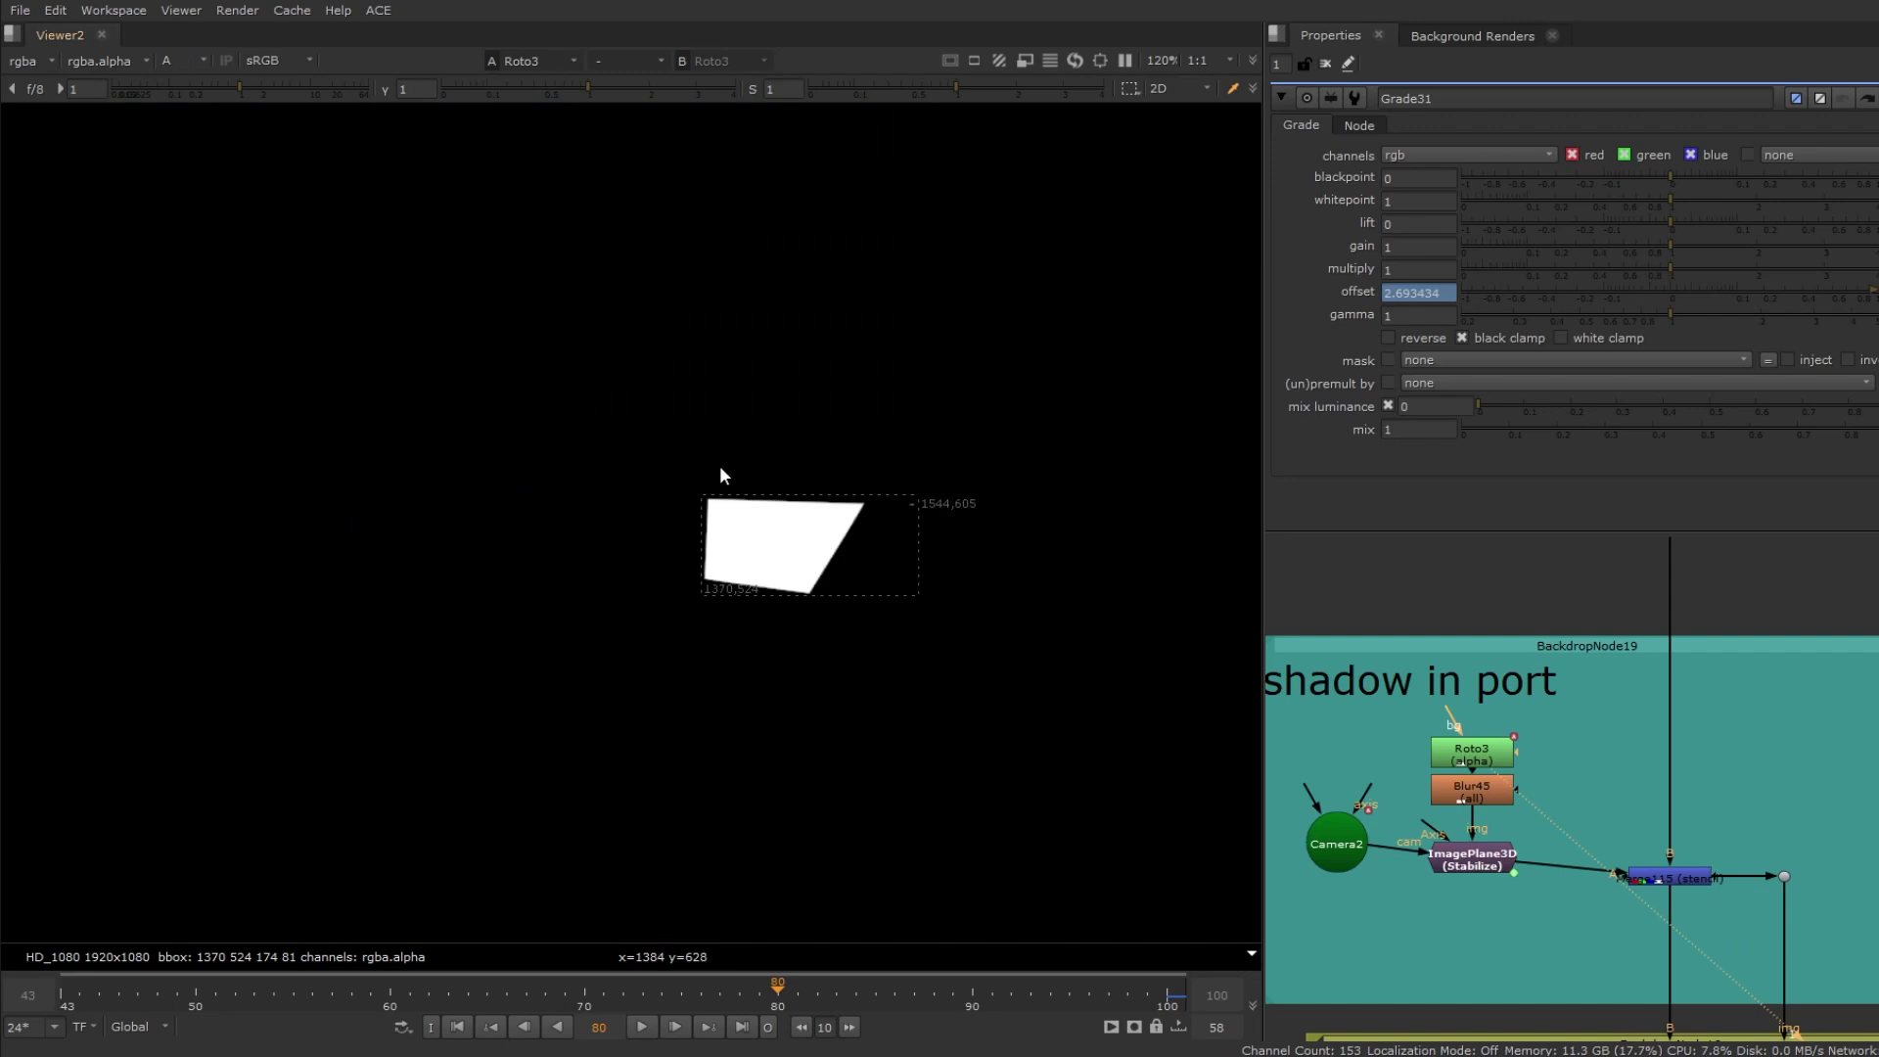
{"action": "left_click", "coordinate": [1693, 876]}
{"action": "key", "text": "1"}
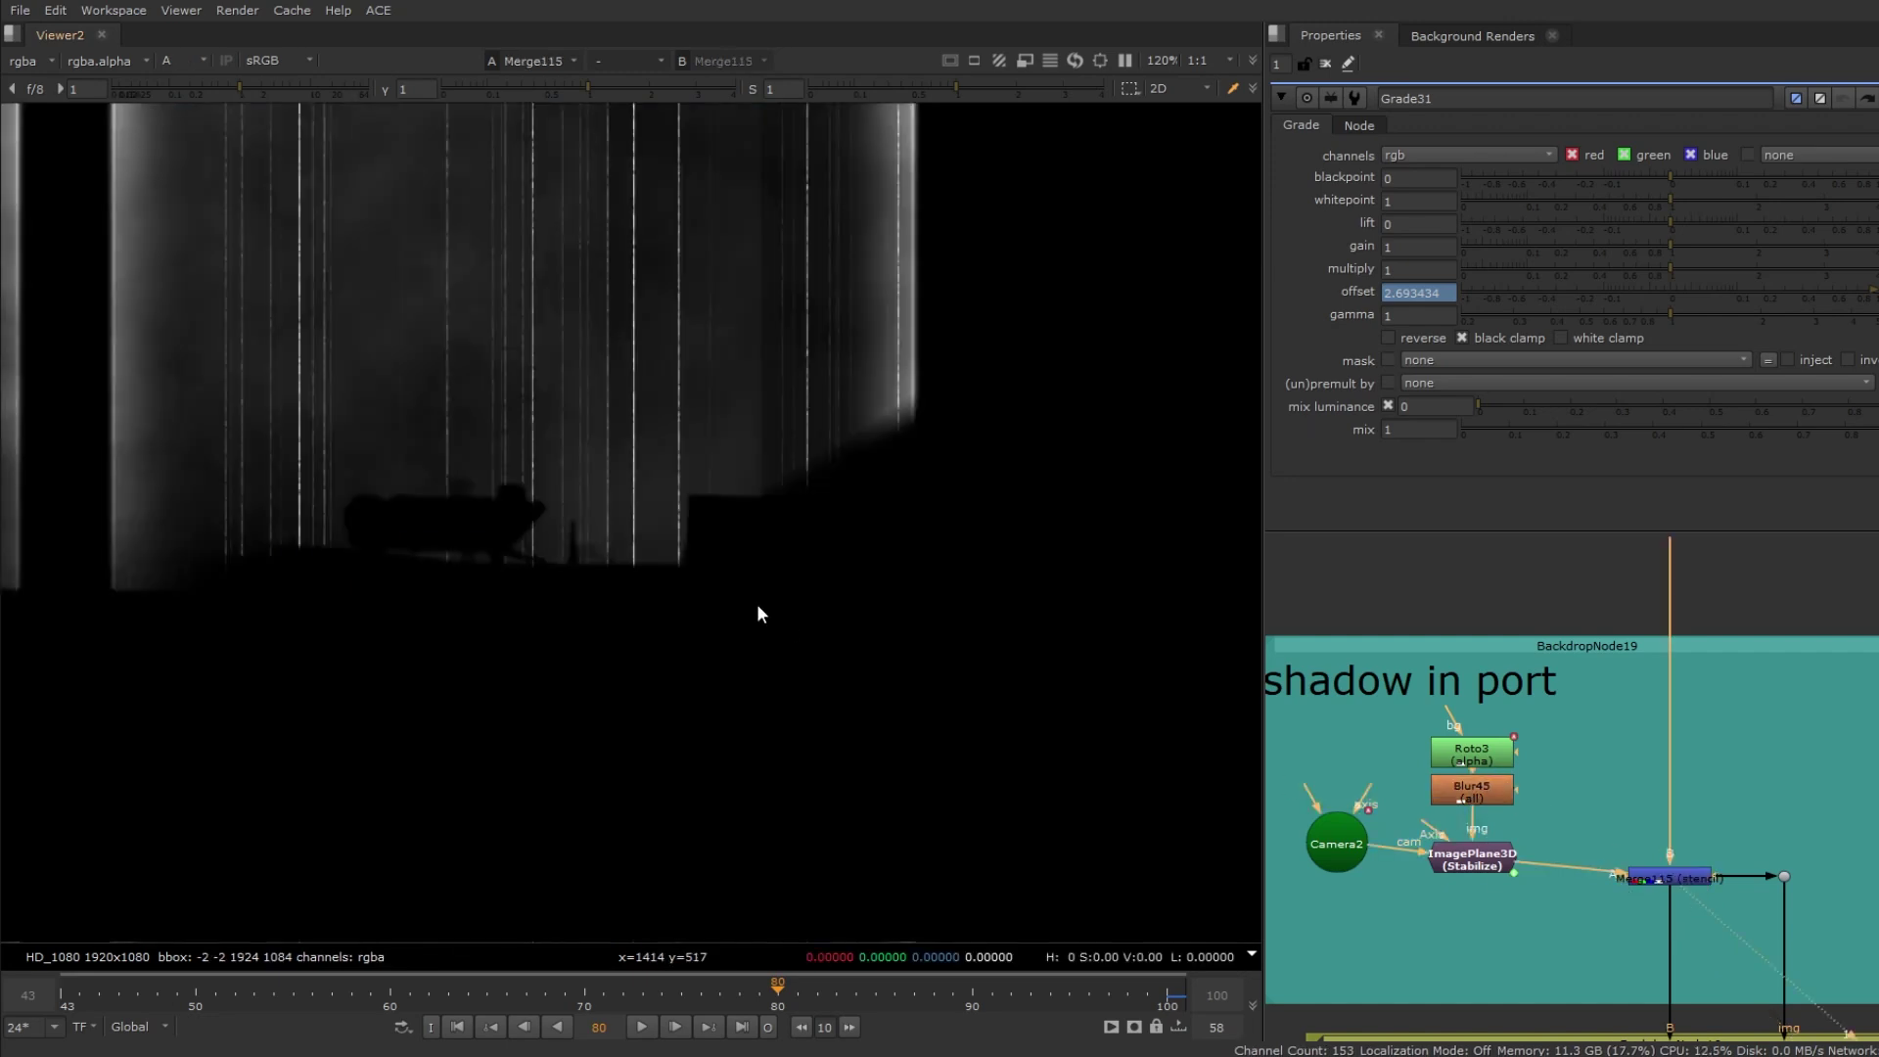
{"action": "key", "text": "f"}
{"action": "key", "text": "minus"}
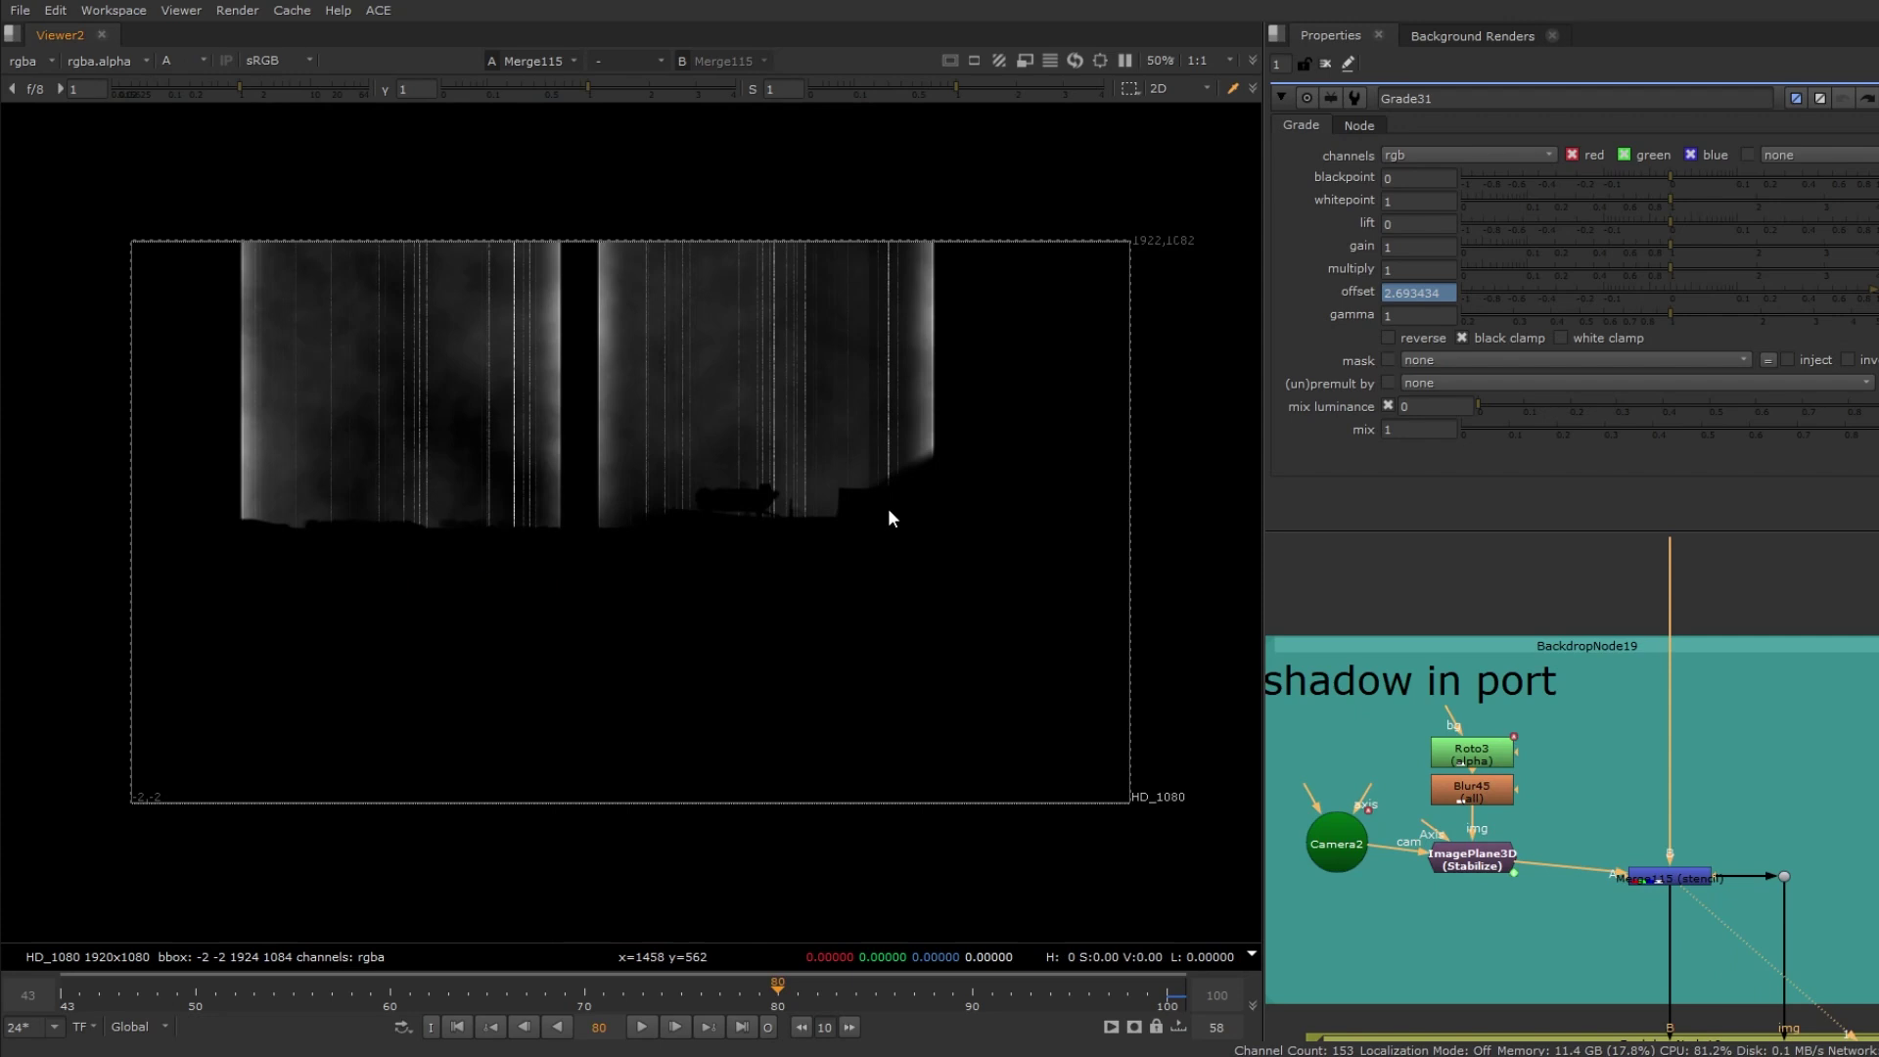
View the glow added at the Merge98 screen node in the postProcess group, in alpha and in RGB
{"action": "scroll", "coordinate": [1676, 881], "scroll_direction": "down", "scroll_amount": 3}
{"action": "middle_click_drag", "start_coordinate": [1720, 910], "coordinate": [1654, 669]}
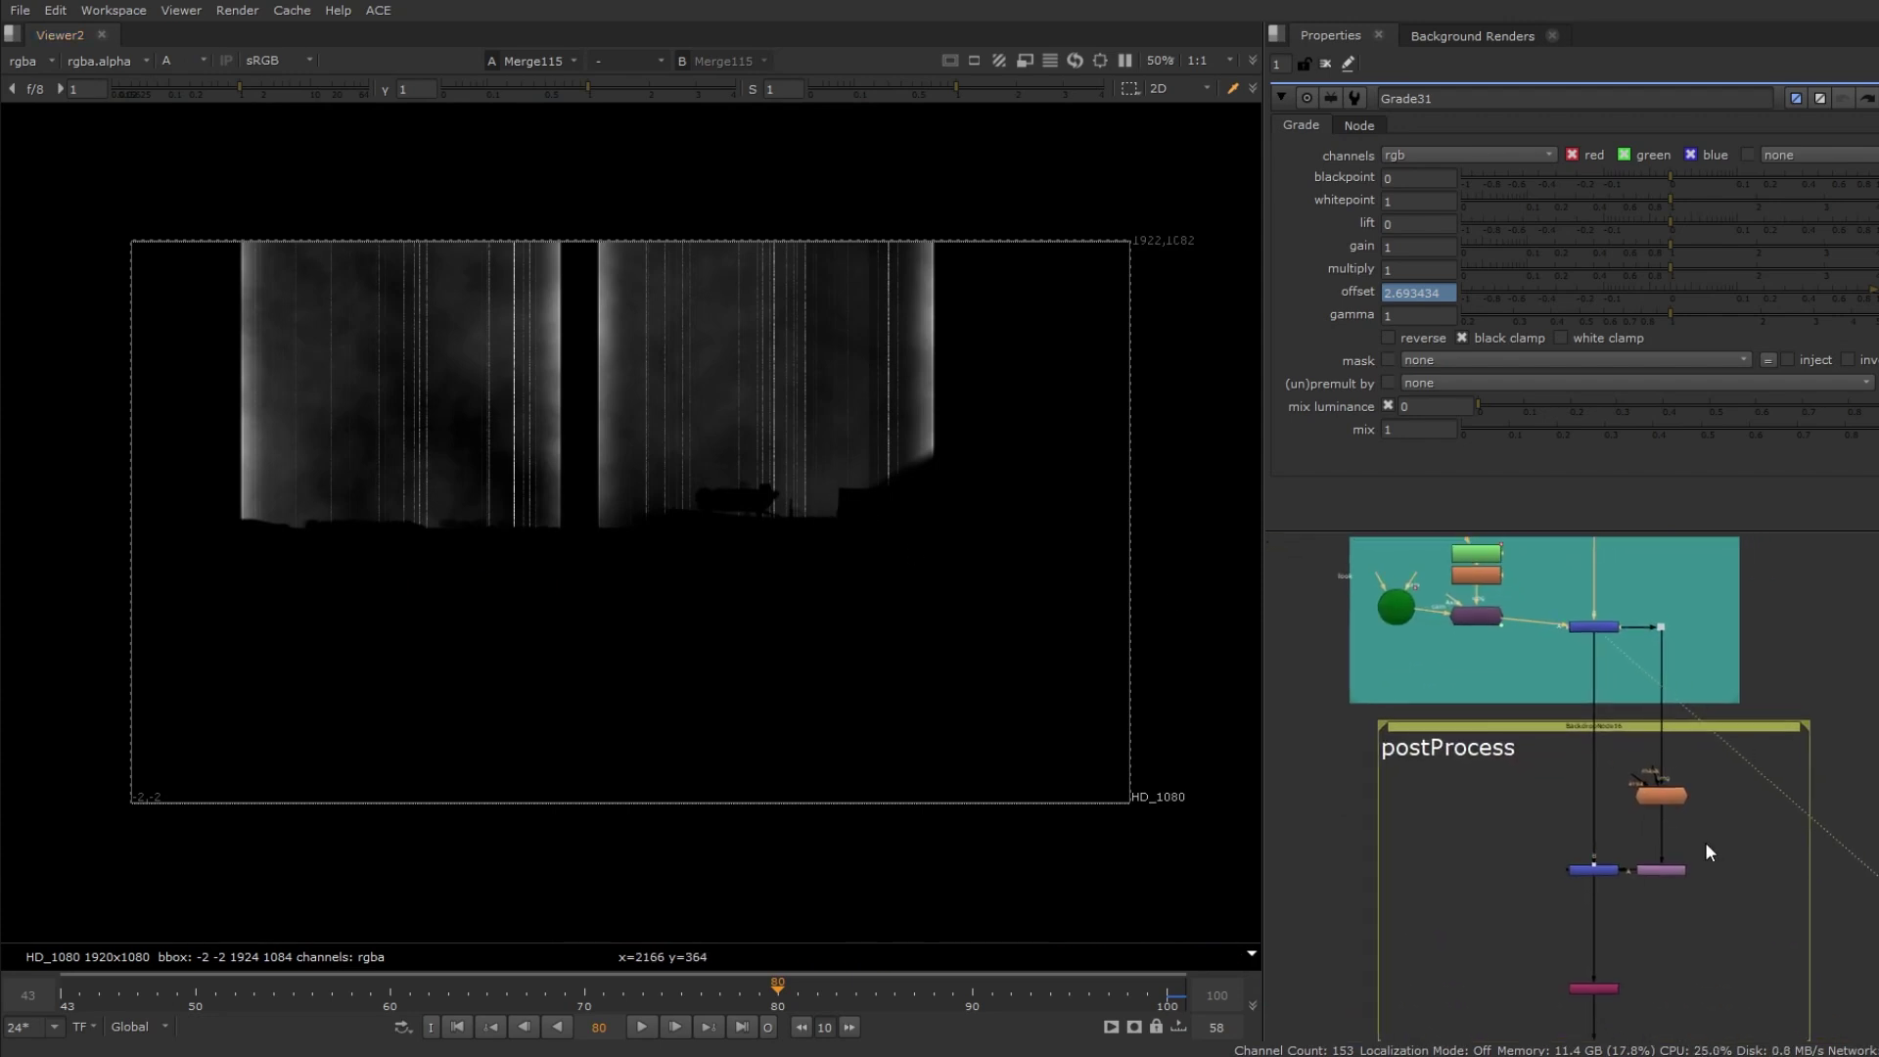
{"action": "middle_click_drag", "start_coordinate": [1723, 832], "coordinate": [1699, 696]}
{"action": "scroll", "coordinate": [1597, 730], "scroll_direction": "up", "scroll_amount": 4}
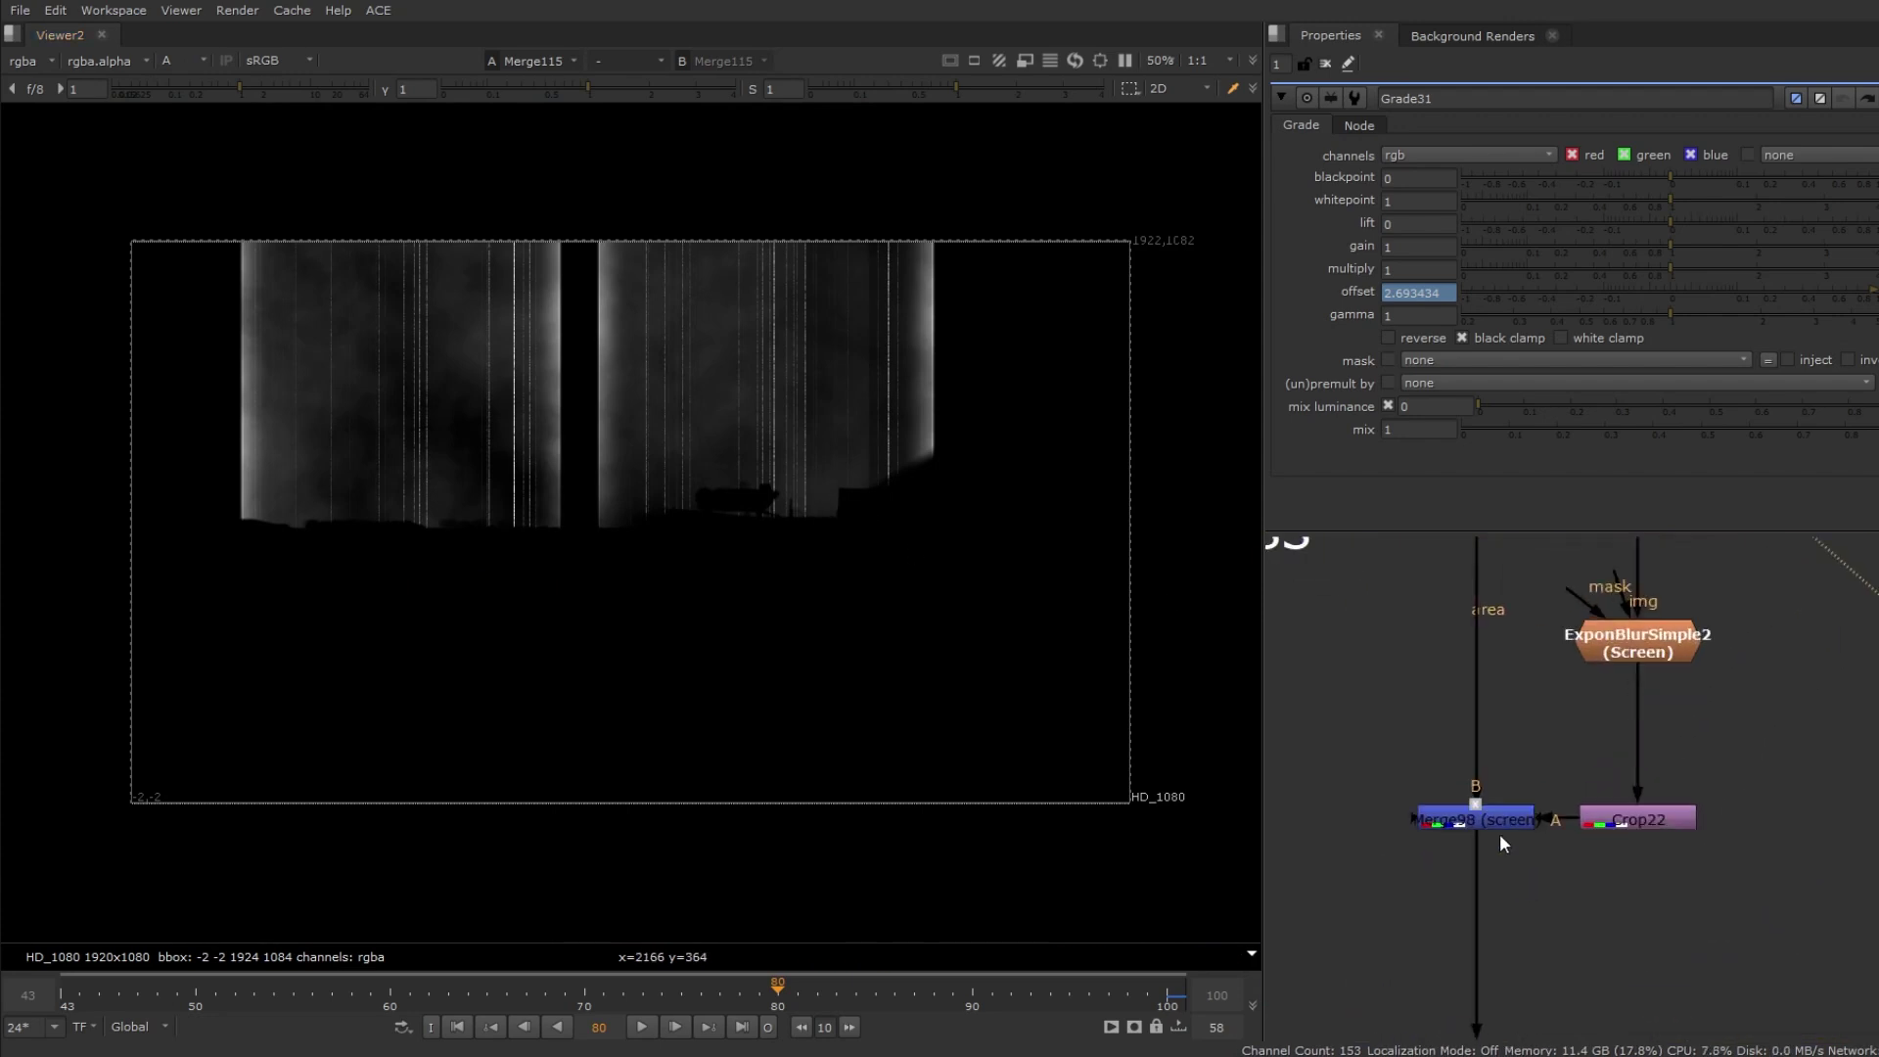
{"action": "left_click", "coordinate": [1494, 819]}
{"action": "key", "text": "1"}
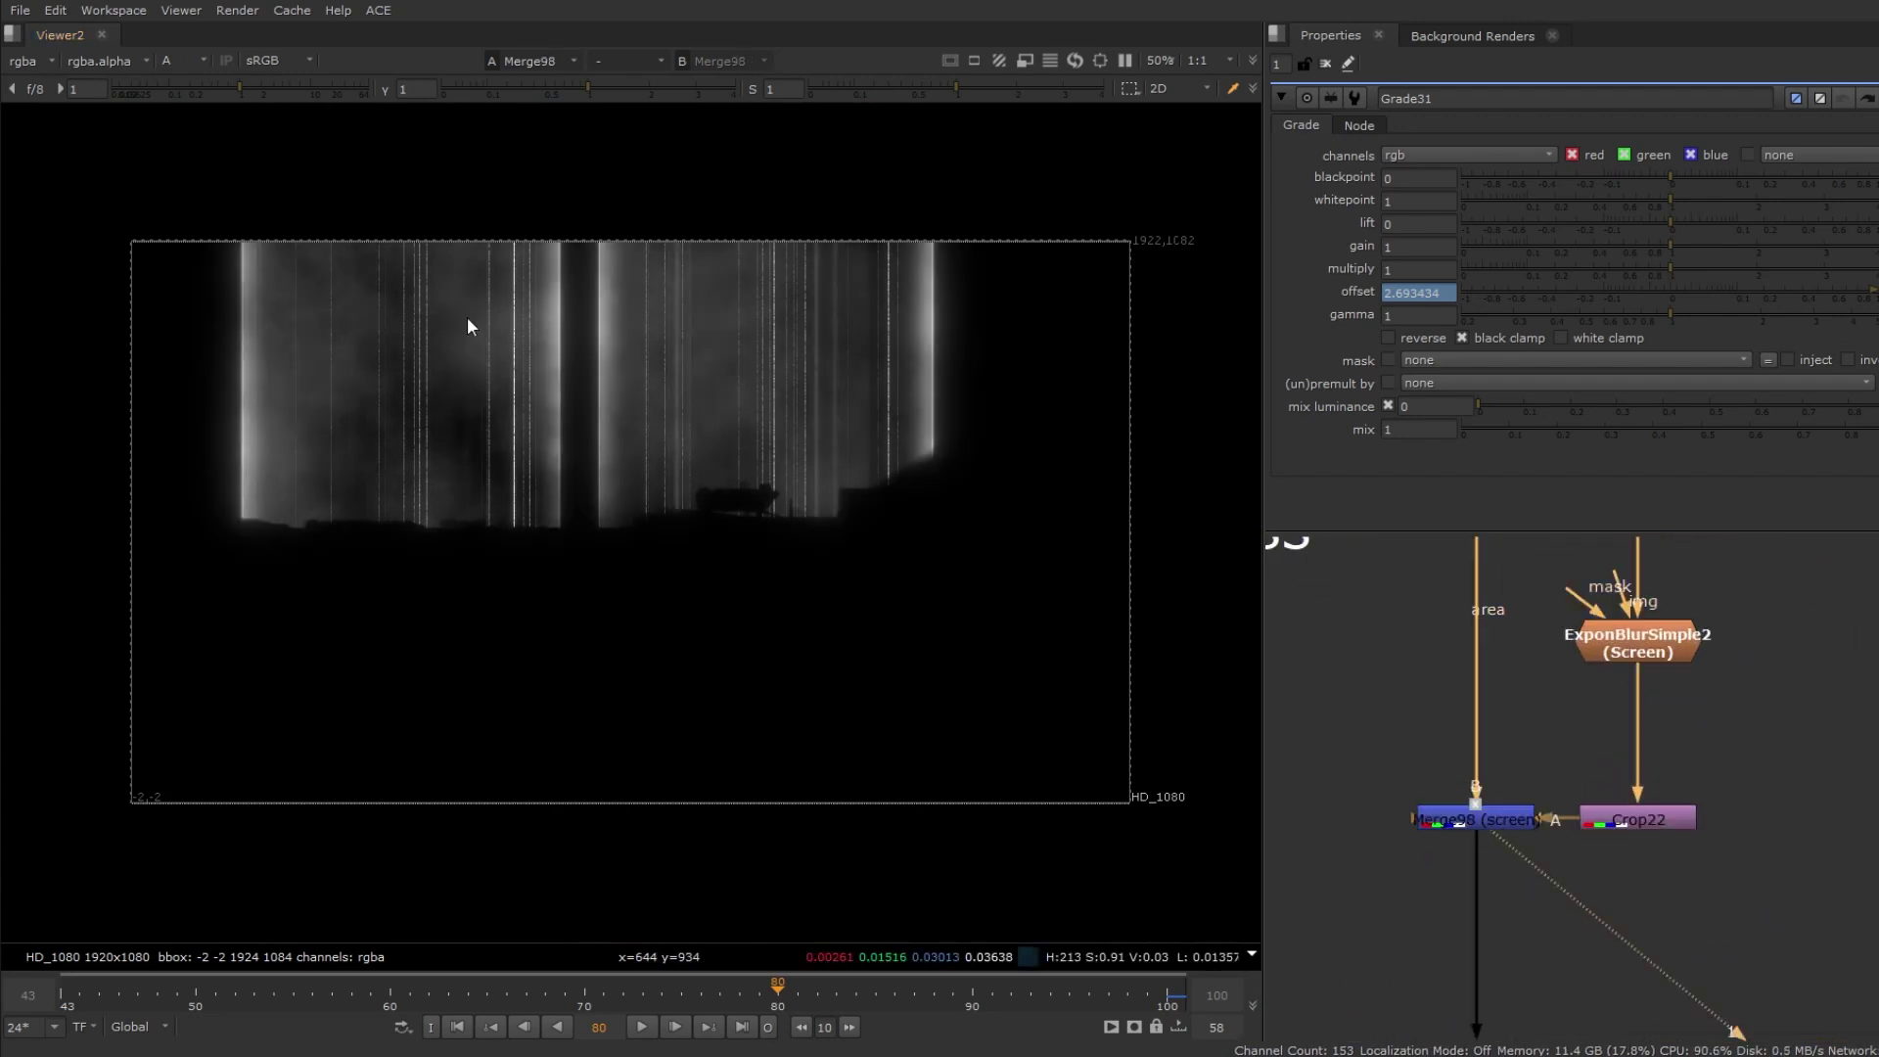
{"action": "key", "text": "a"}
{"action": "key", "text": "a"}
{"action": "scroll", "coordinate": [1529, 887], "scroll_direction": "down", "scroll_amount": 4}
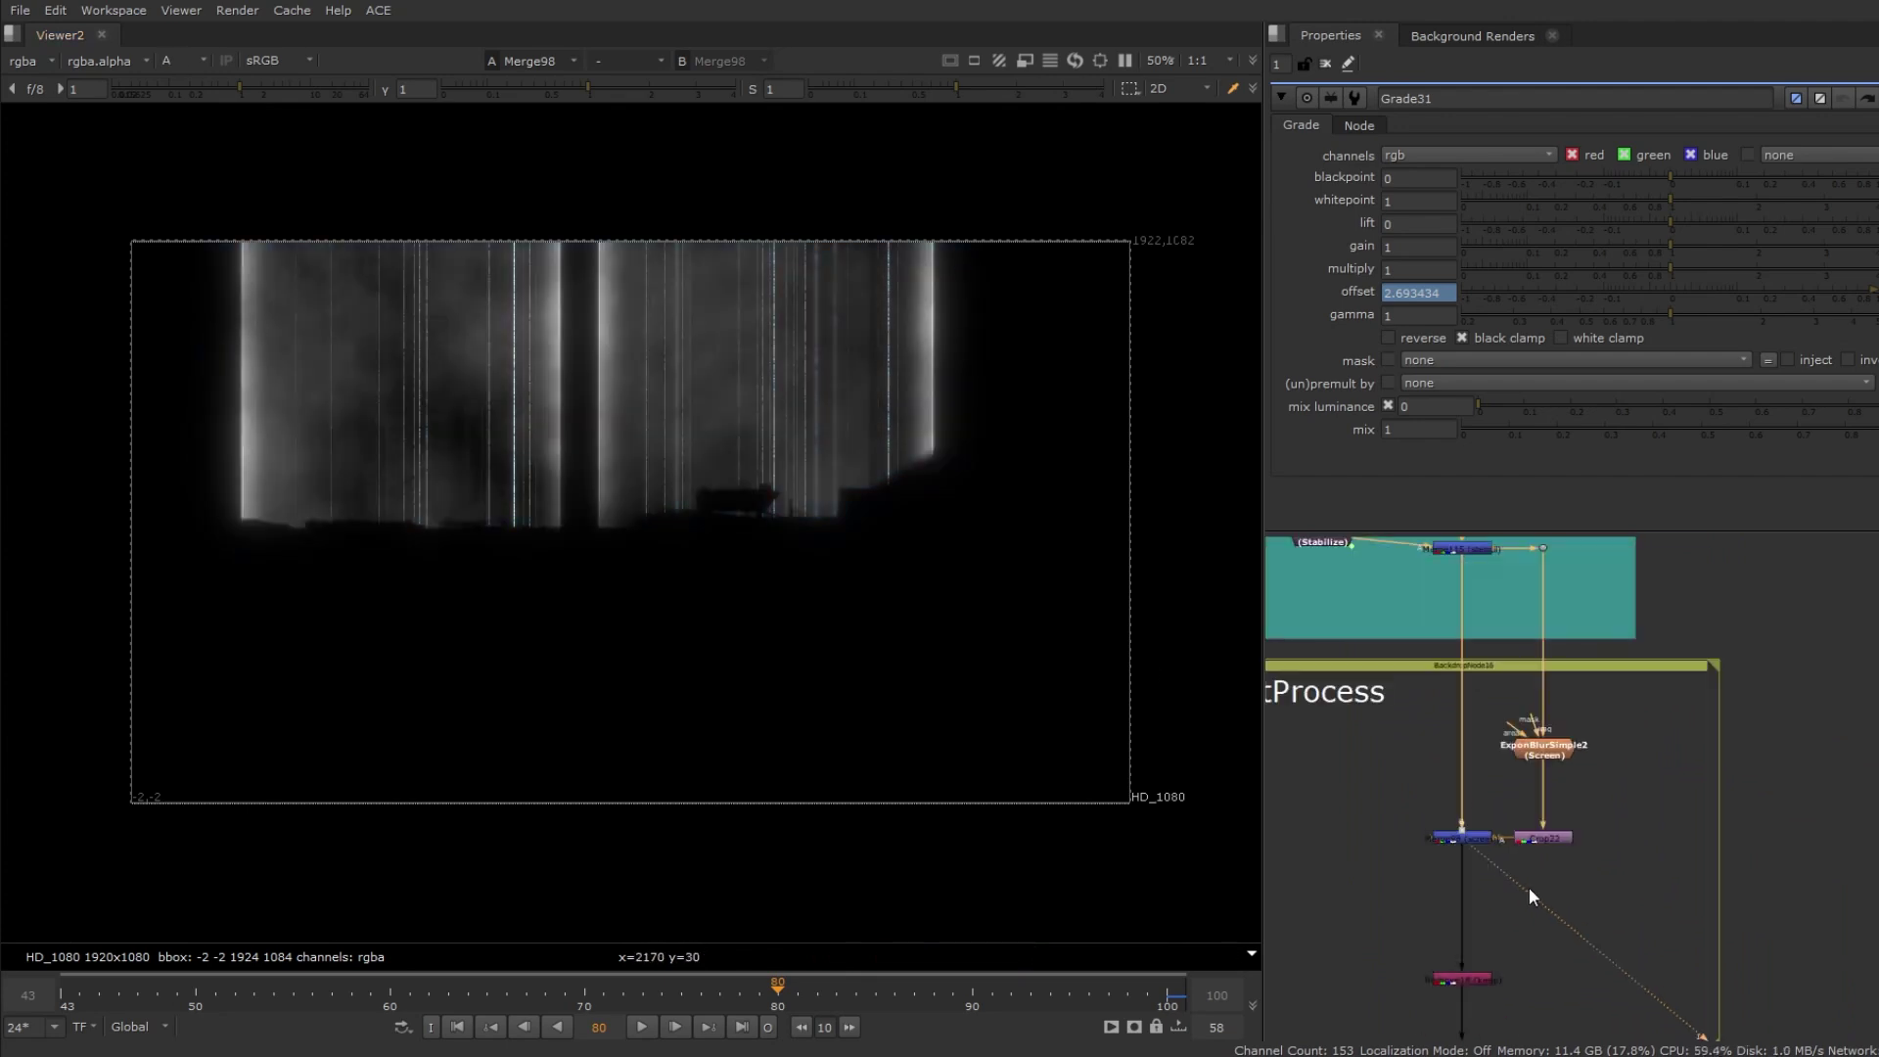
{"action": "key", "text": "a"}
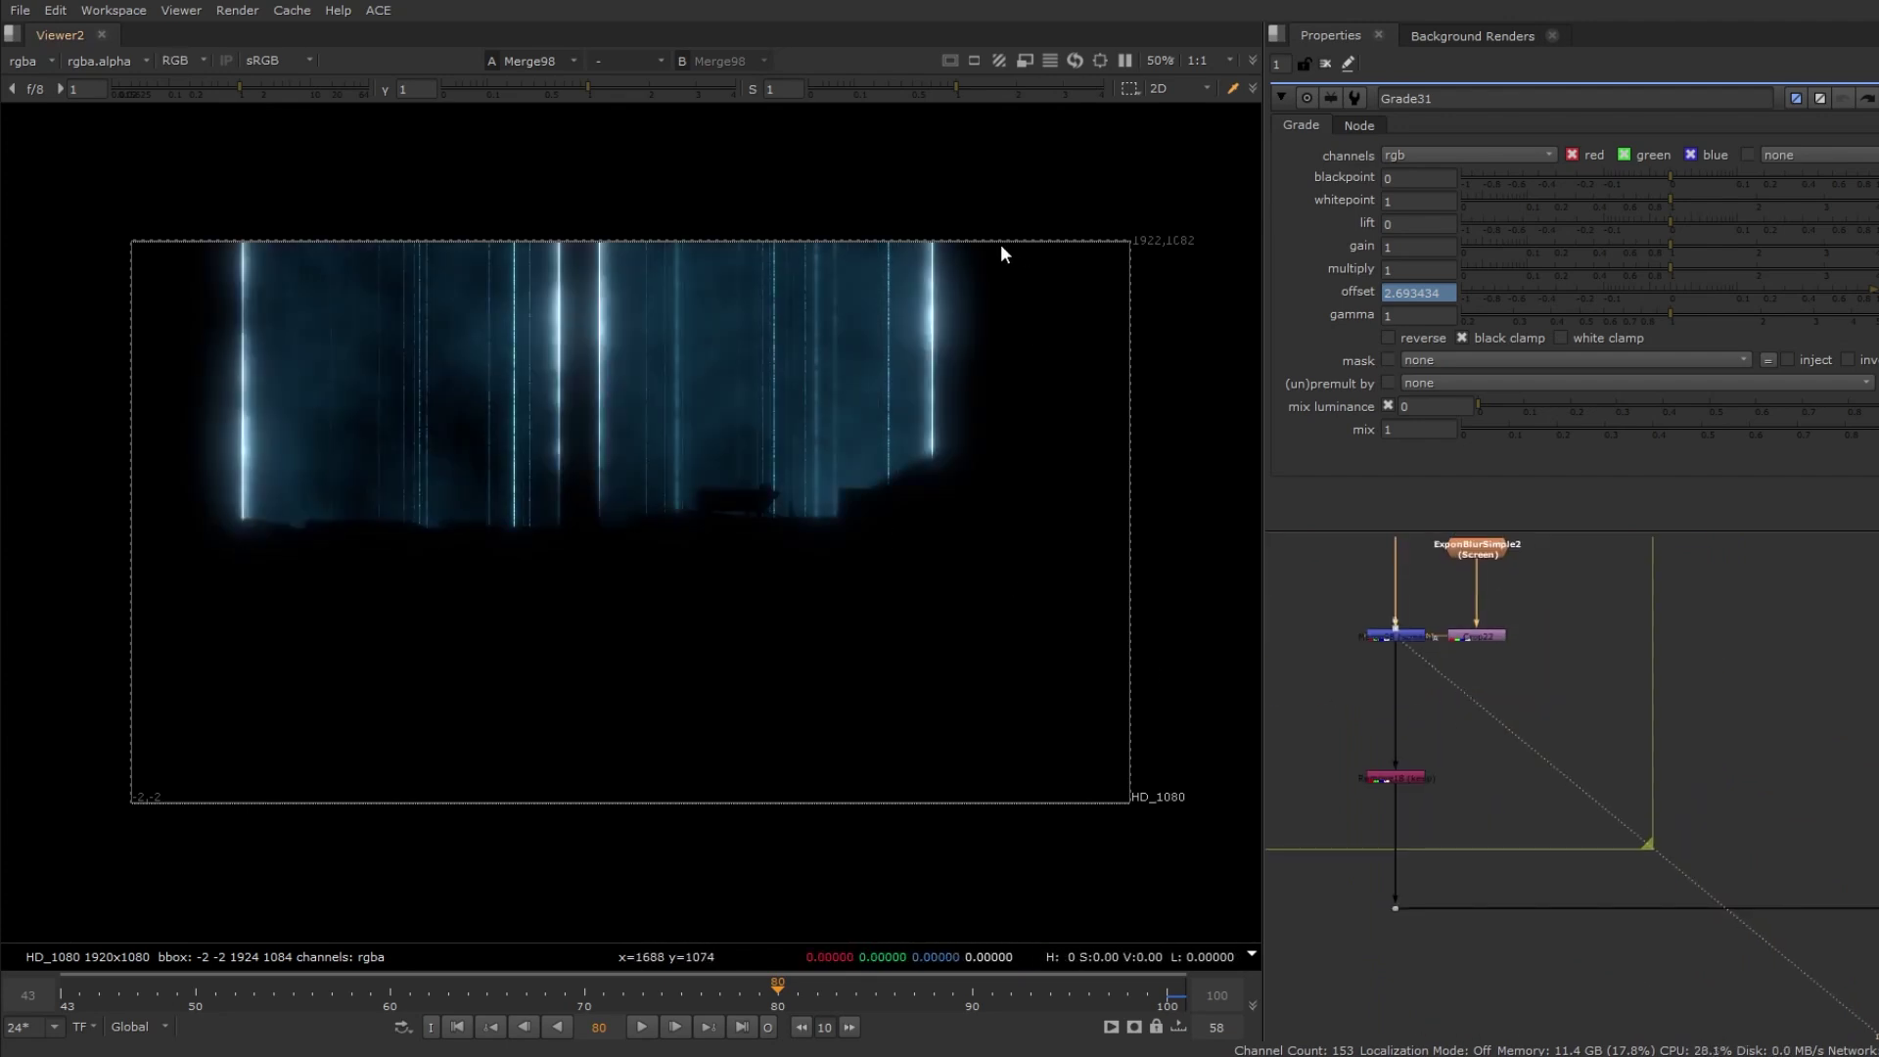
View the Remove18 output and the laser merged over the scene at Merge66, marking out the laser in the image
{"action": "left_click", "coordinate": [1410, 779]}
{"action": "key", "text": "1"}
{"action": "scroll", "coordinate": [1649, 755], "scroll_direction": "down", "scroll_amount": 6}
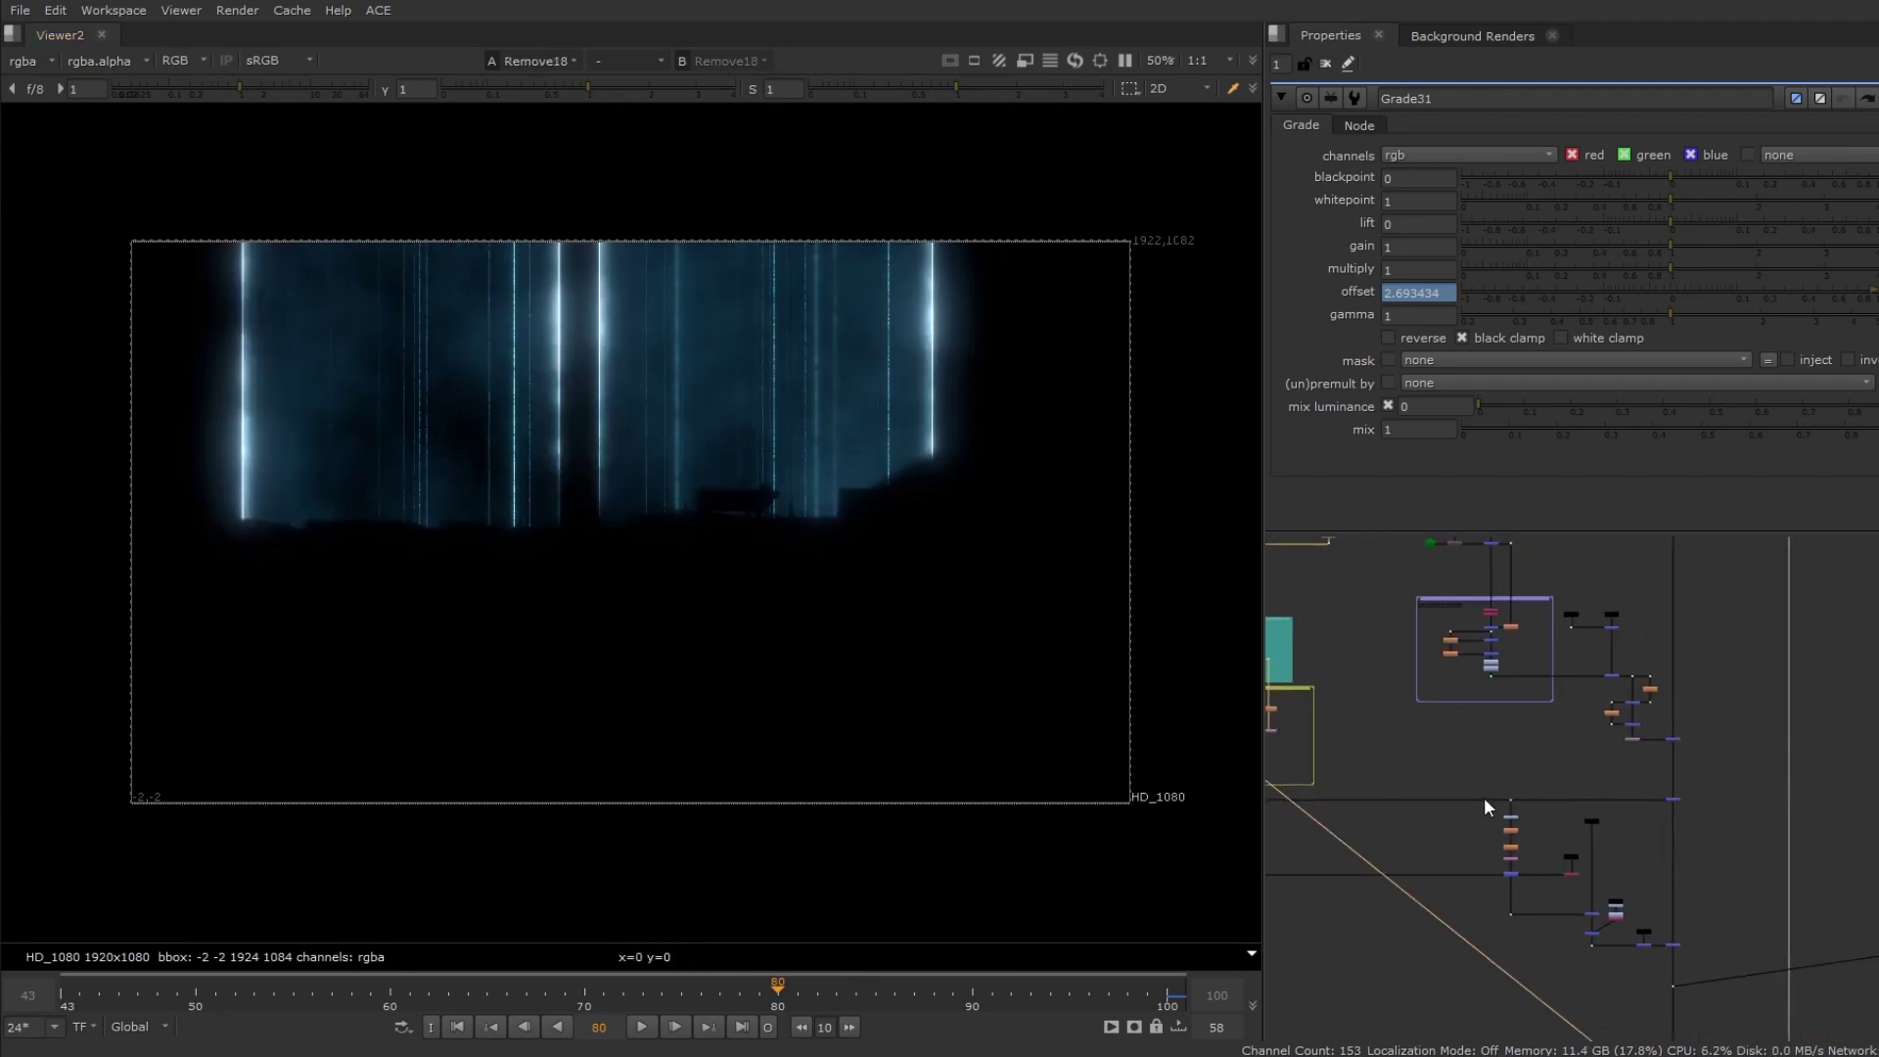
{"action": "scroll", "coordinate": [1485, 800], "scroll_direction": "up", "scroll_amount": 4}
{"action": "scroll", "coordinate": [1642, 900], "scroll_direction": "up", "scroll_amount": 5}
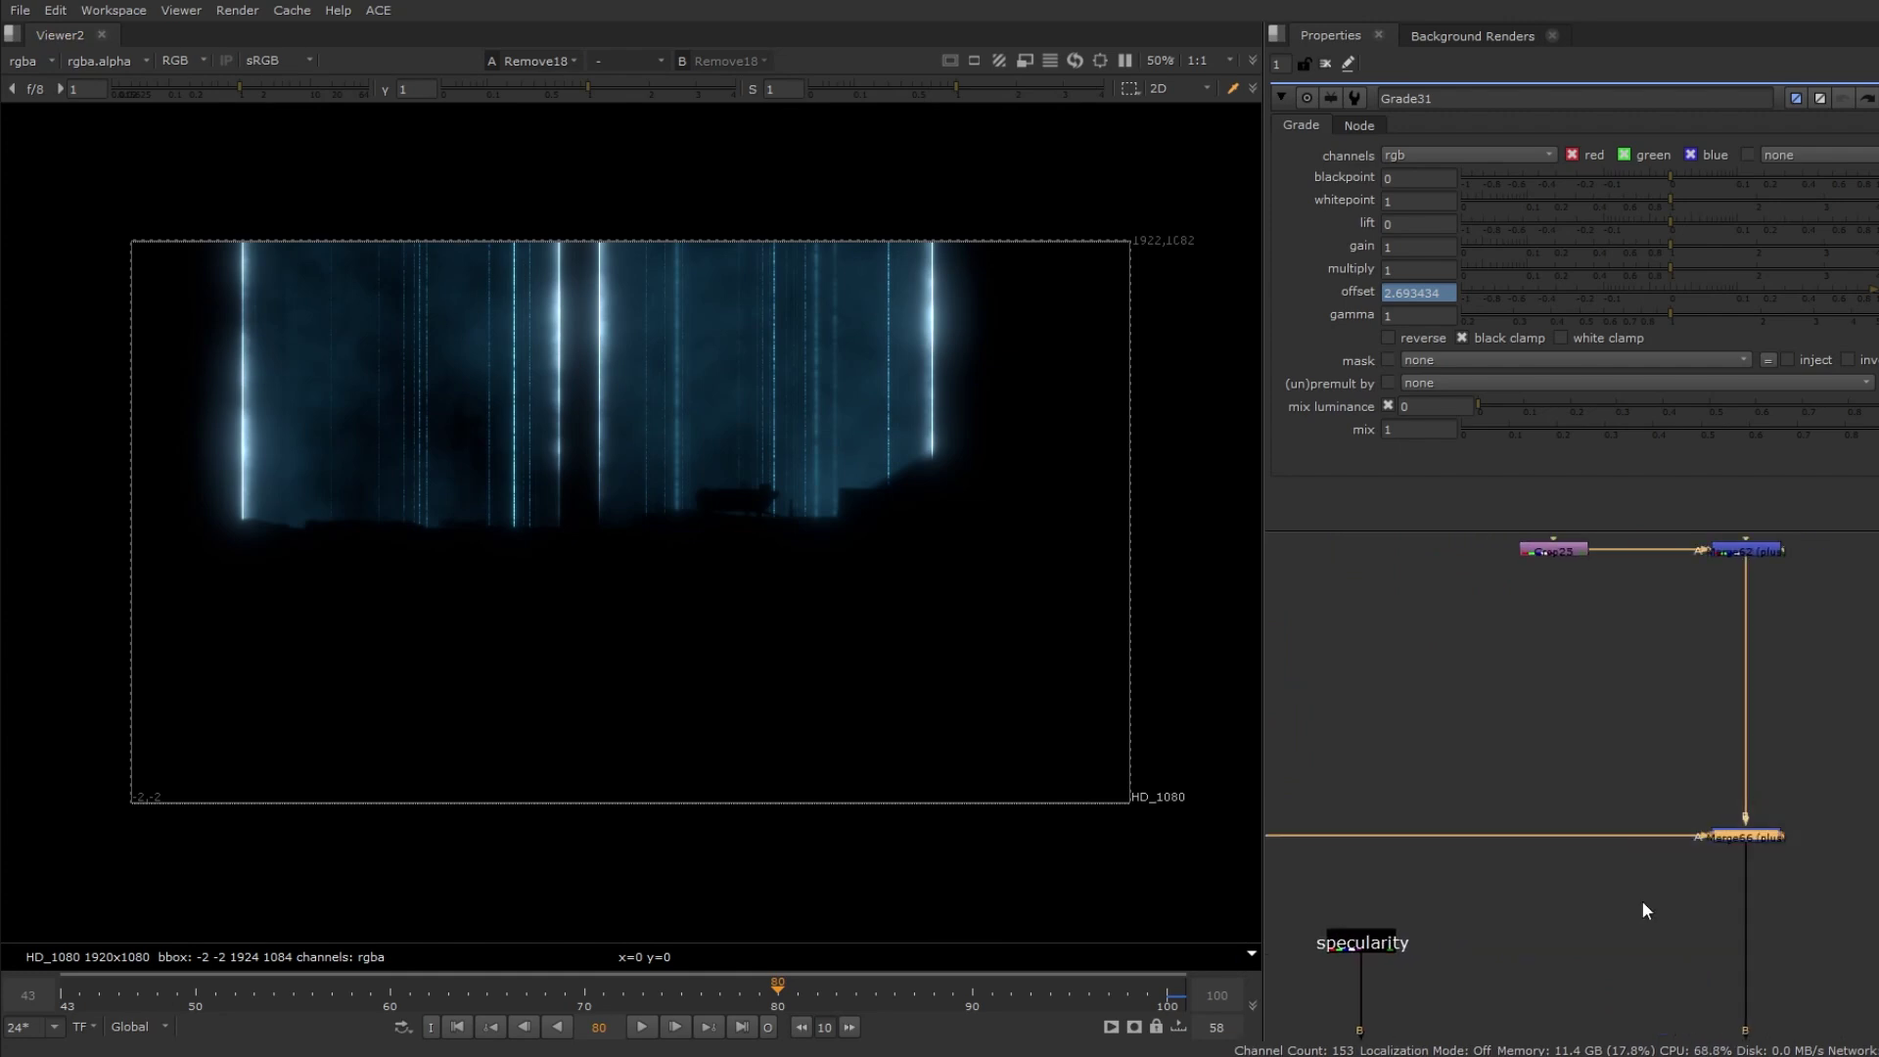
{"action": "key", "text": "1"}
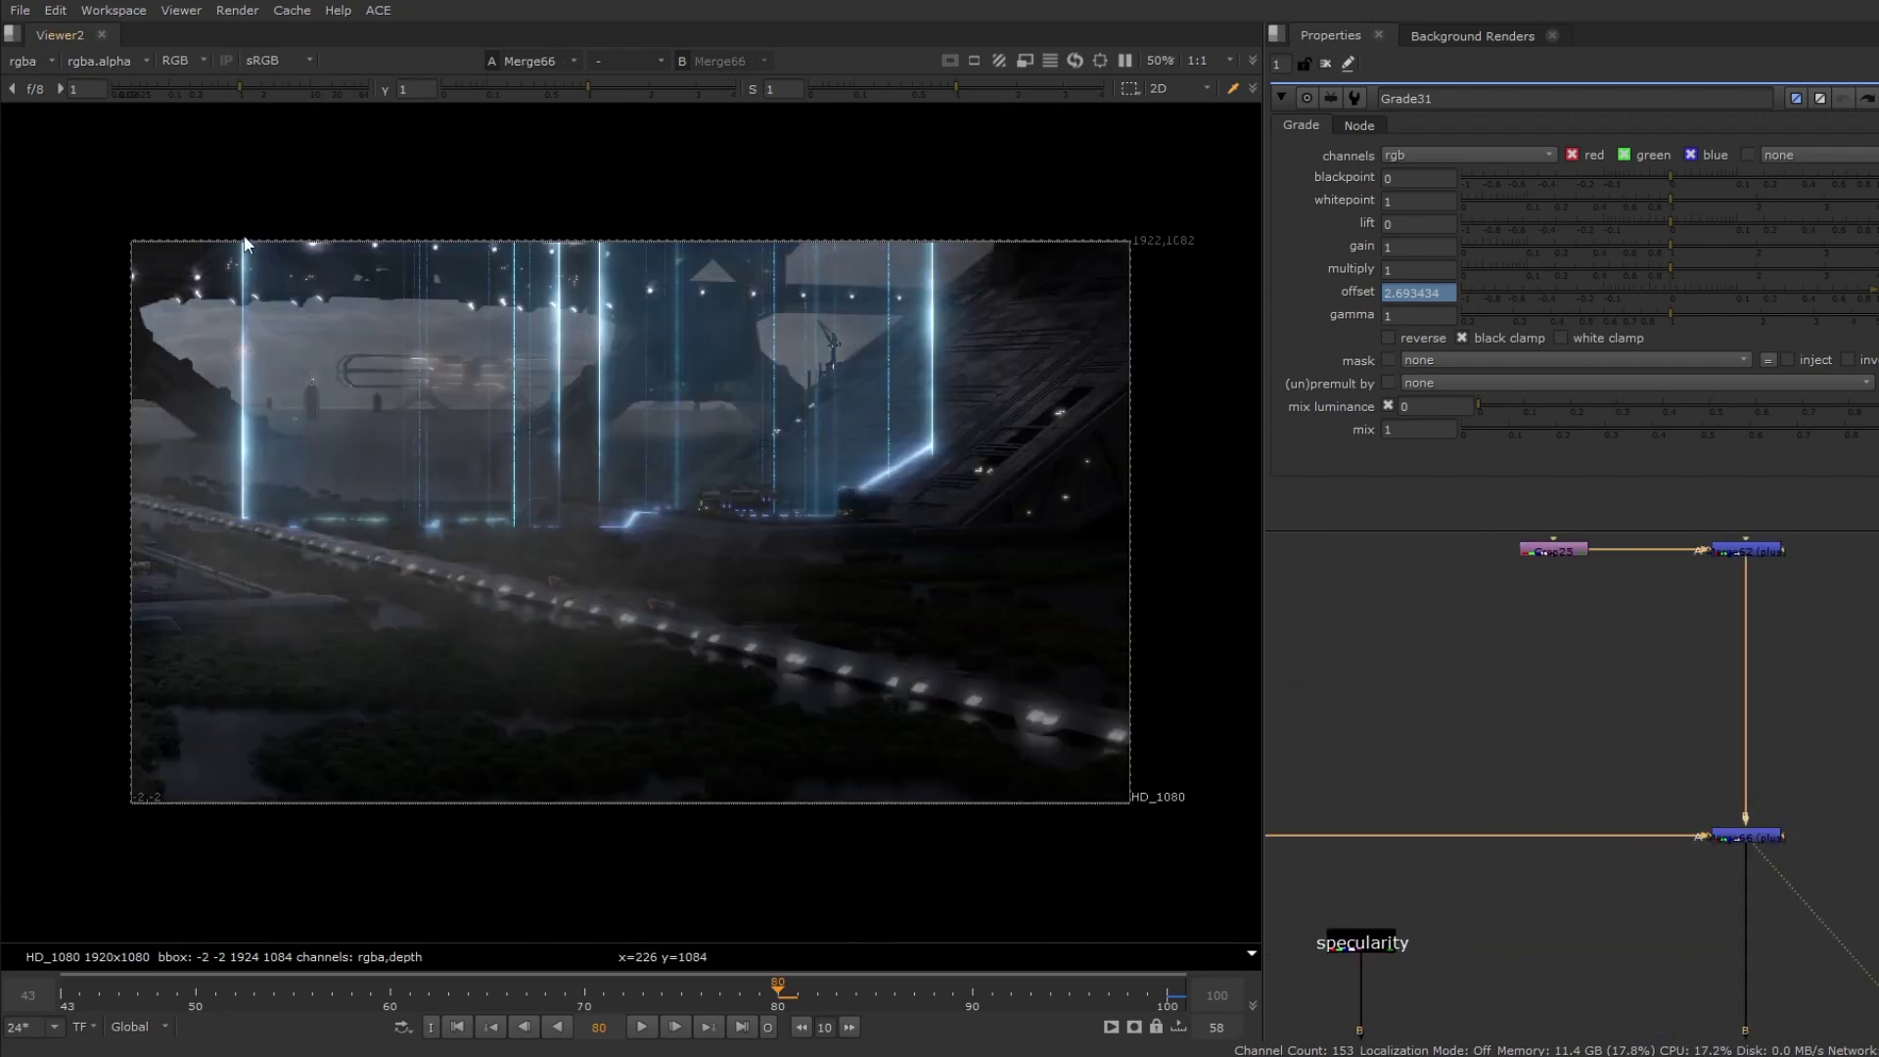
{"action": "left_click_drag", "start_coordinate": [216, 195], "coordinate": [1026, 759]}
Compare the scene before the laser at Merge62 with the composite at Merge66
{"action": "scroll", "coordinate": [1646, 847], "scroll_direction": "down", "scroll_amount": 5}
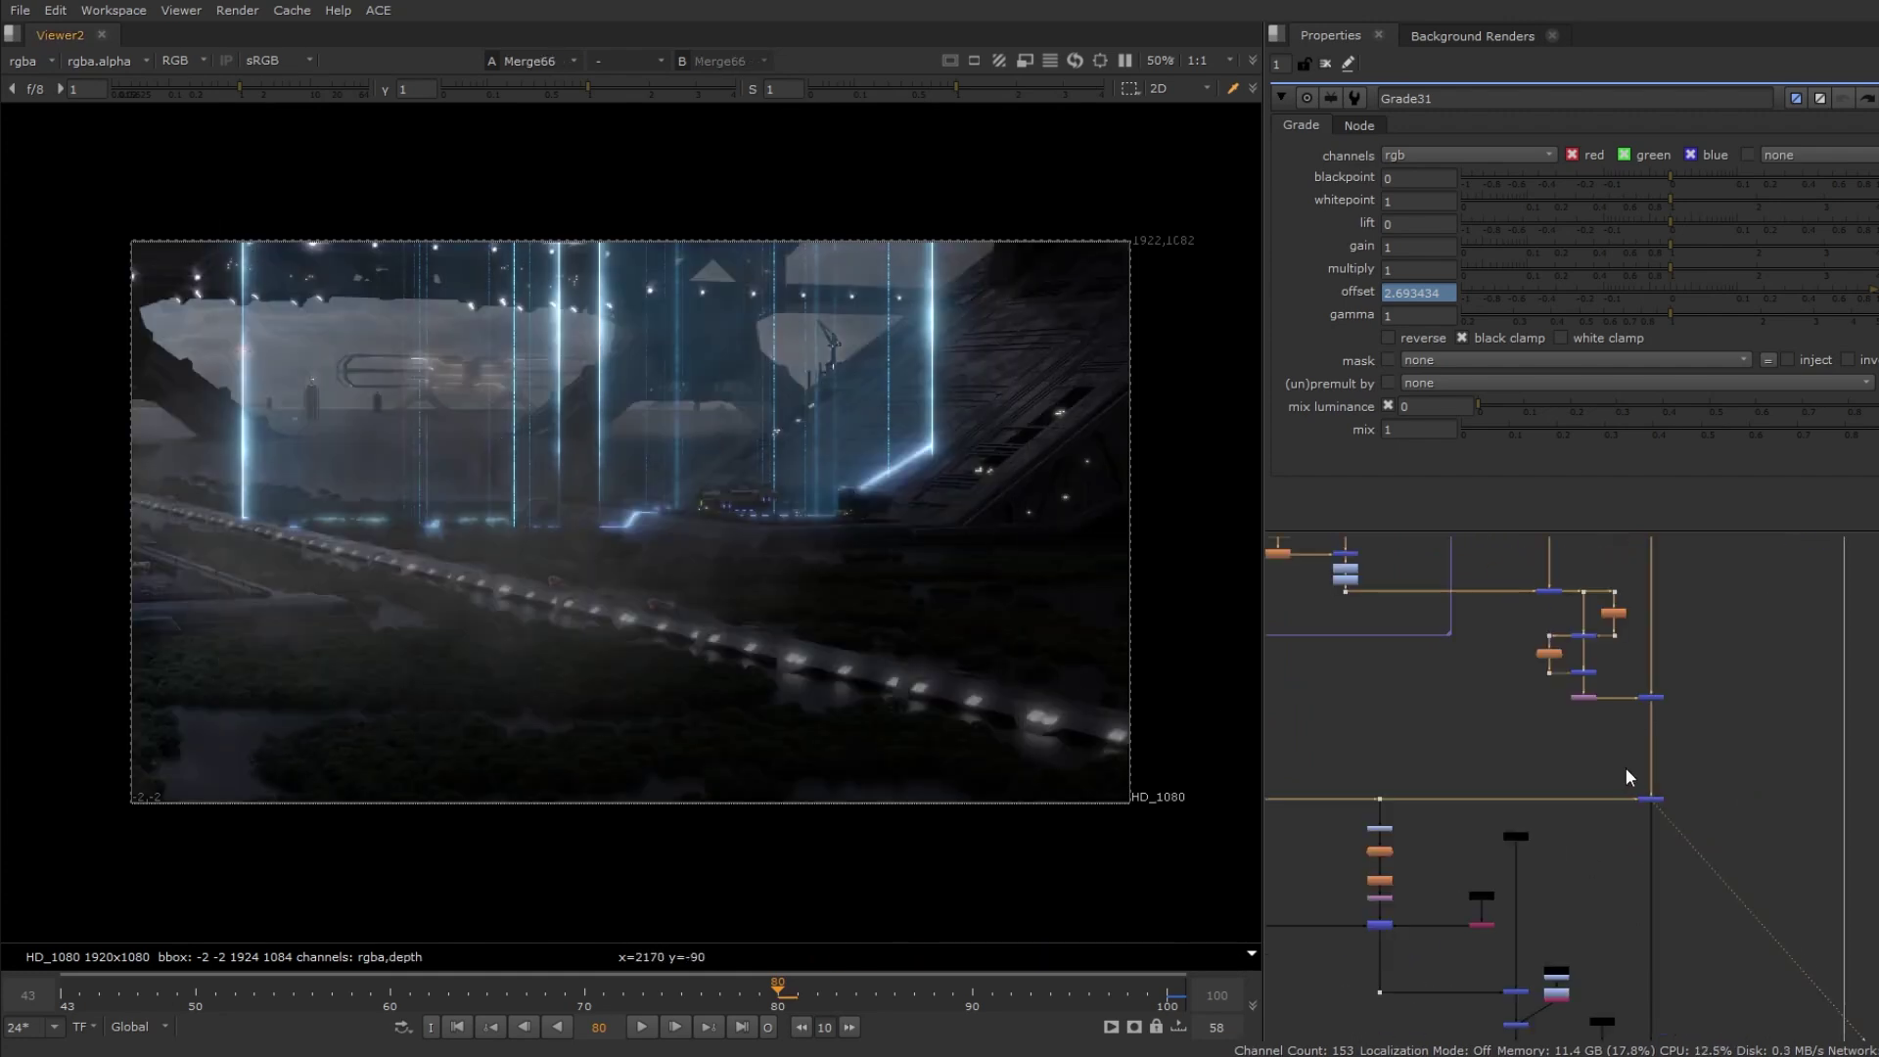
{"action": "left_click_drag", "start_coordinate": [1703, 642], "coordinate": [1628, 754]}
{"action": "key", "text": "1"}
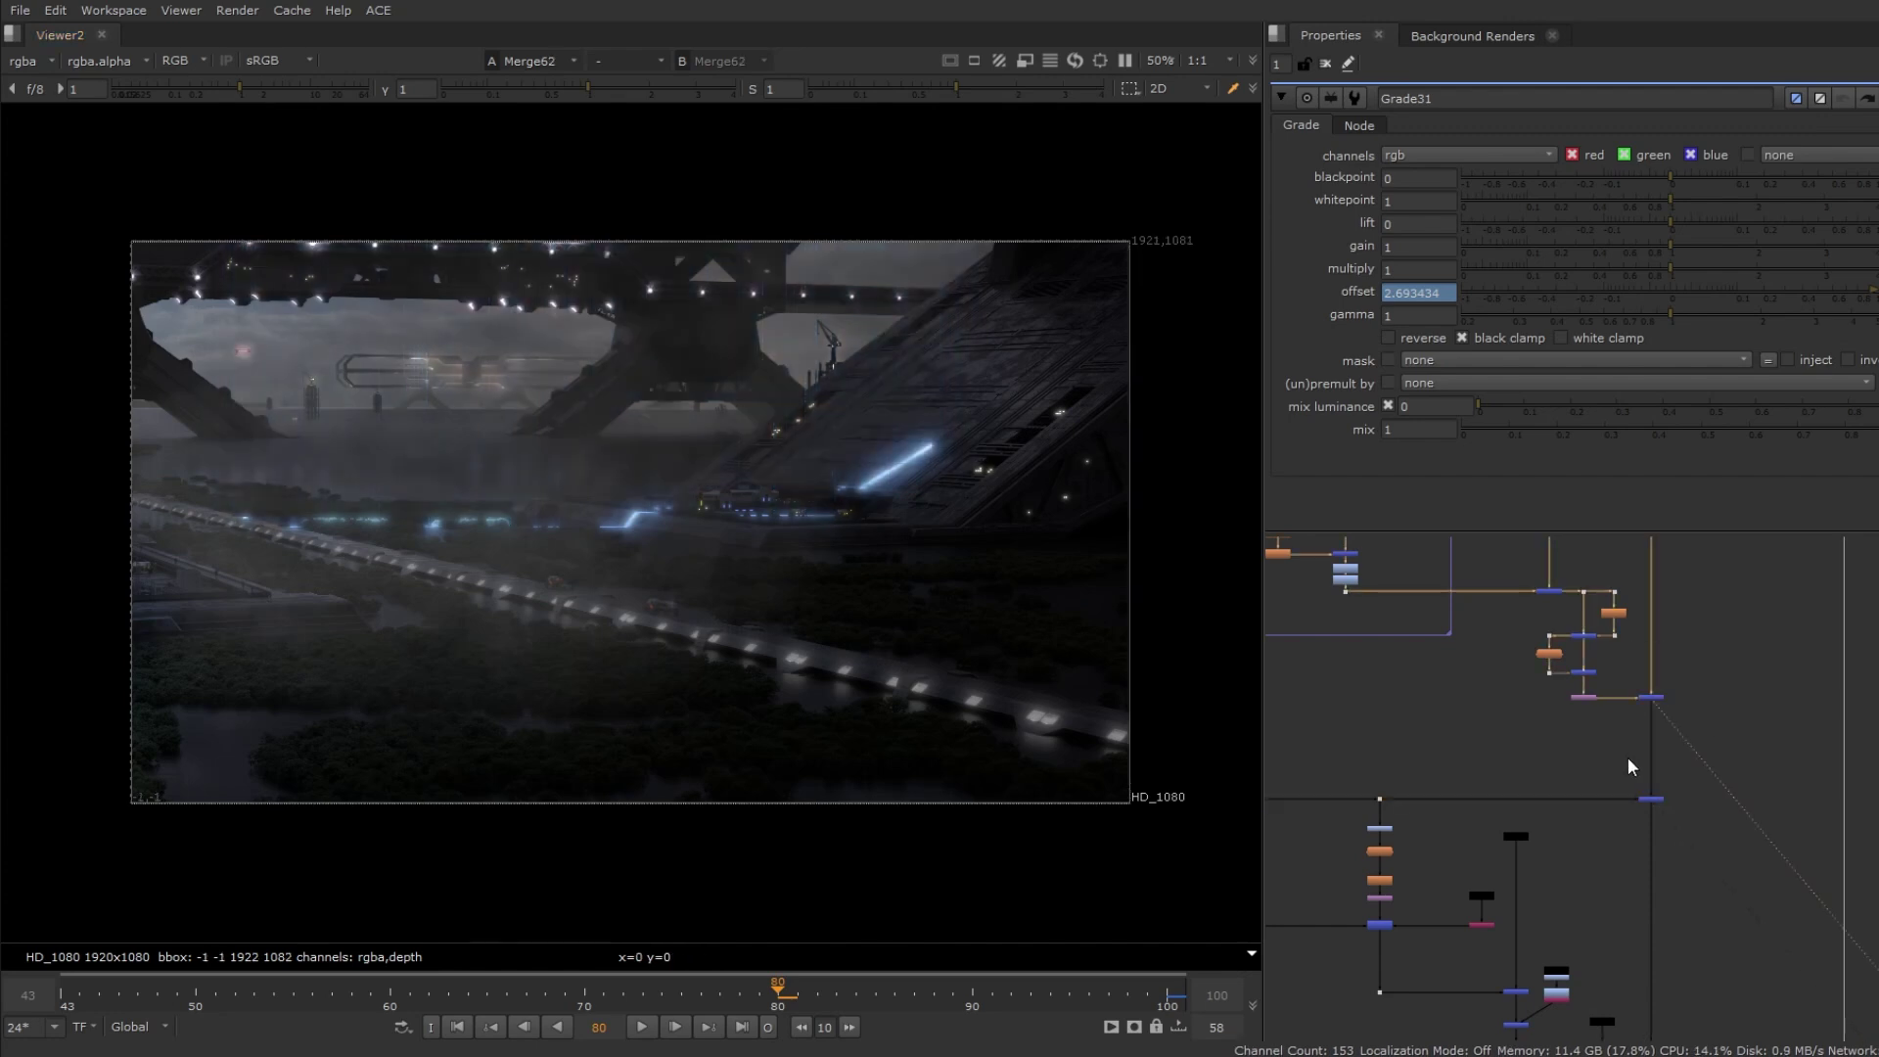
{"action": "key", "text": "1"}
Mark out the dark foreground in the image and select the Invert12 node at the start of the REFLECTION branch
{"action": "middle_click_drag", "start_coordinate": [1558, 781], "coordinate": [1716, 746]}
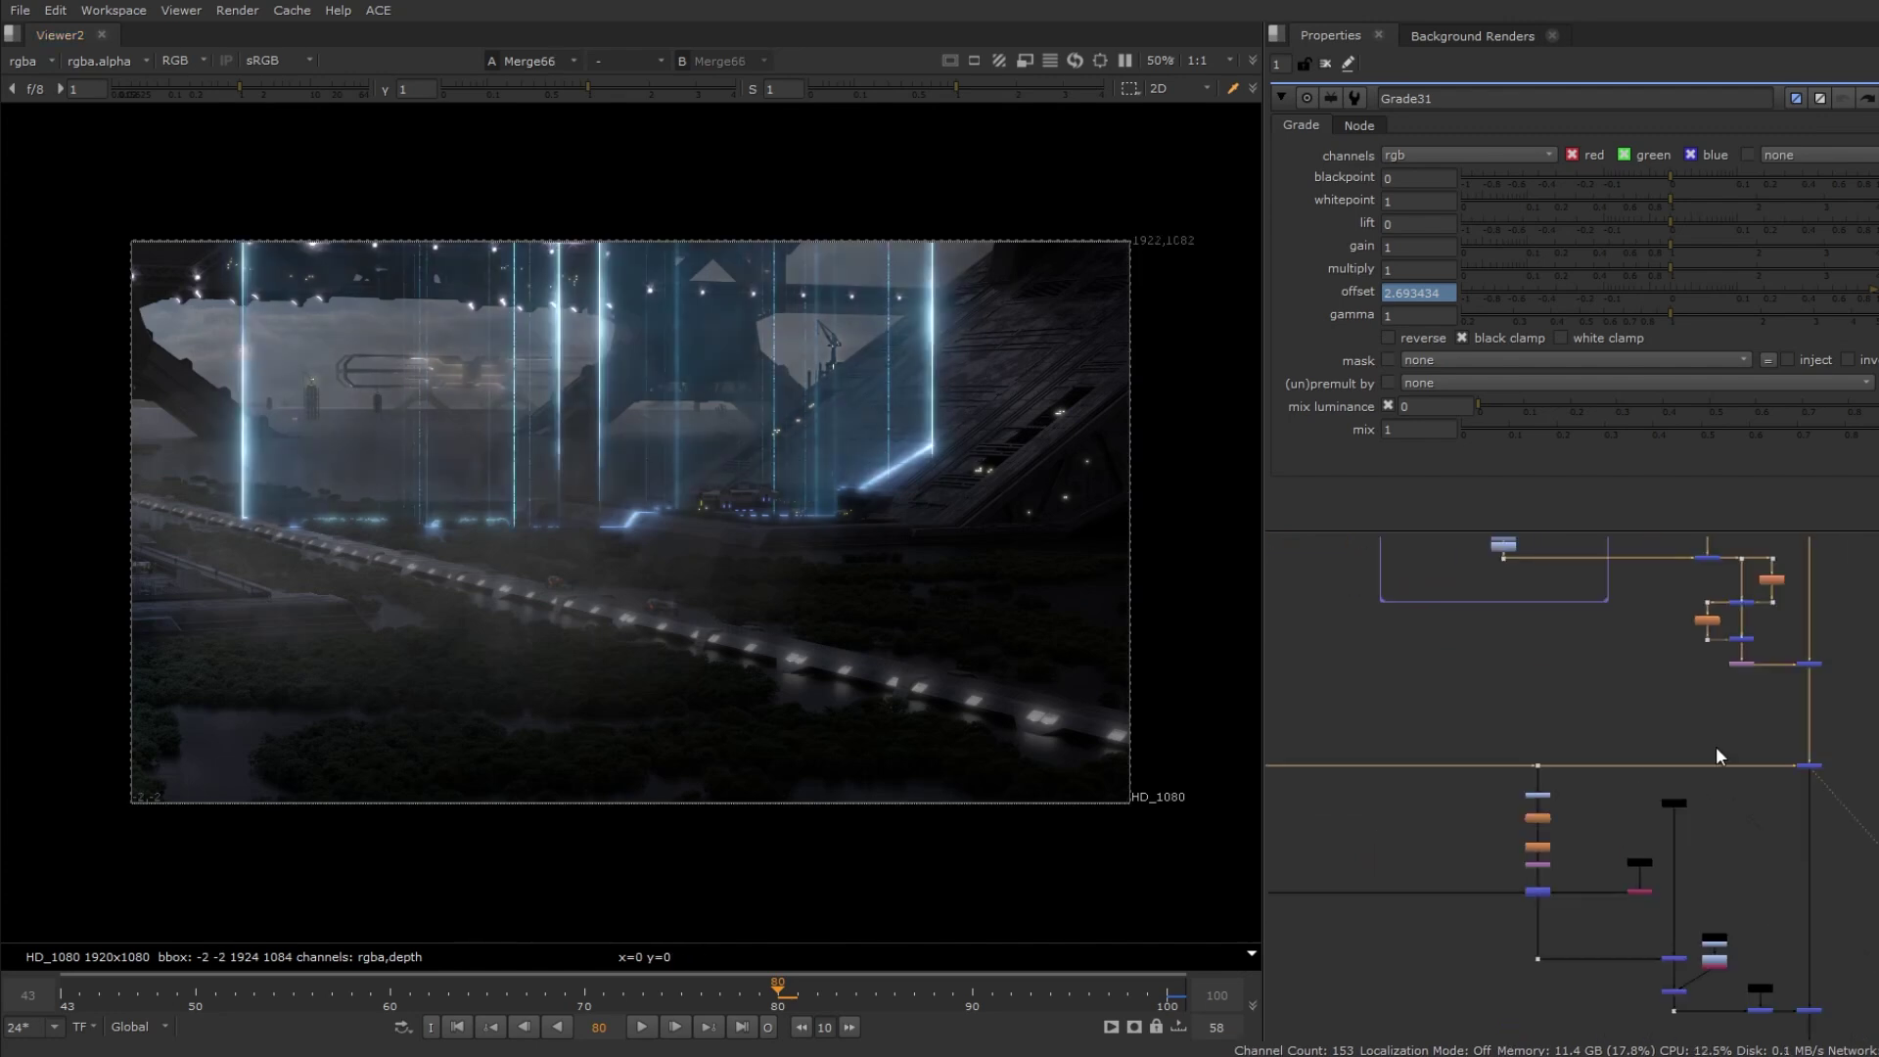
{"action": "scroll", "coordinate": [1717, 695], "scroll_direction": "down", "scroll_amount": 5}
{"action": "middle_click_drag", "start_coordinate": [1585, 724], "coordinate": [1841, 877]}
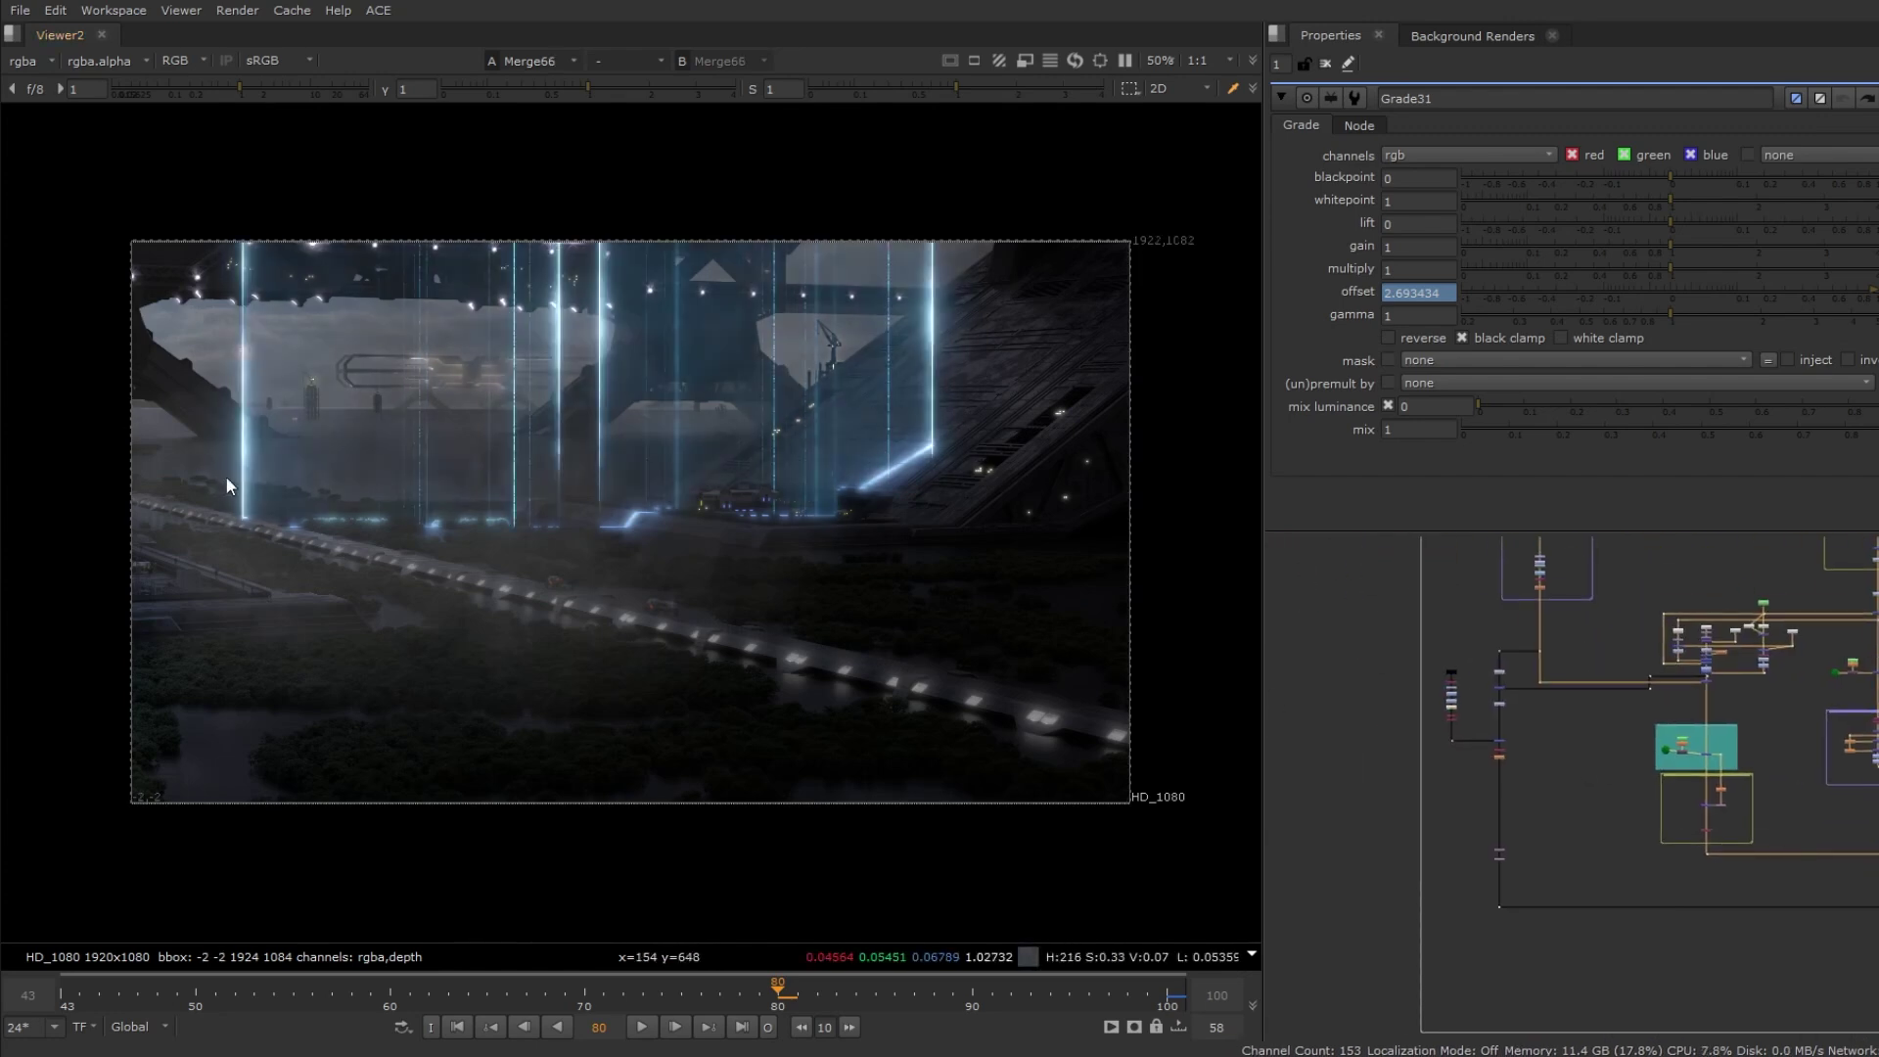
{"action": "left_click_drag", "start_coordinate": [311, 577], "coordinate": [965, 913], "text": "ctrl+shift"}
{"action": "scroll", "coordinate": [1762, 744], "scroll_direction": "down", "scroll_amount": 2}
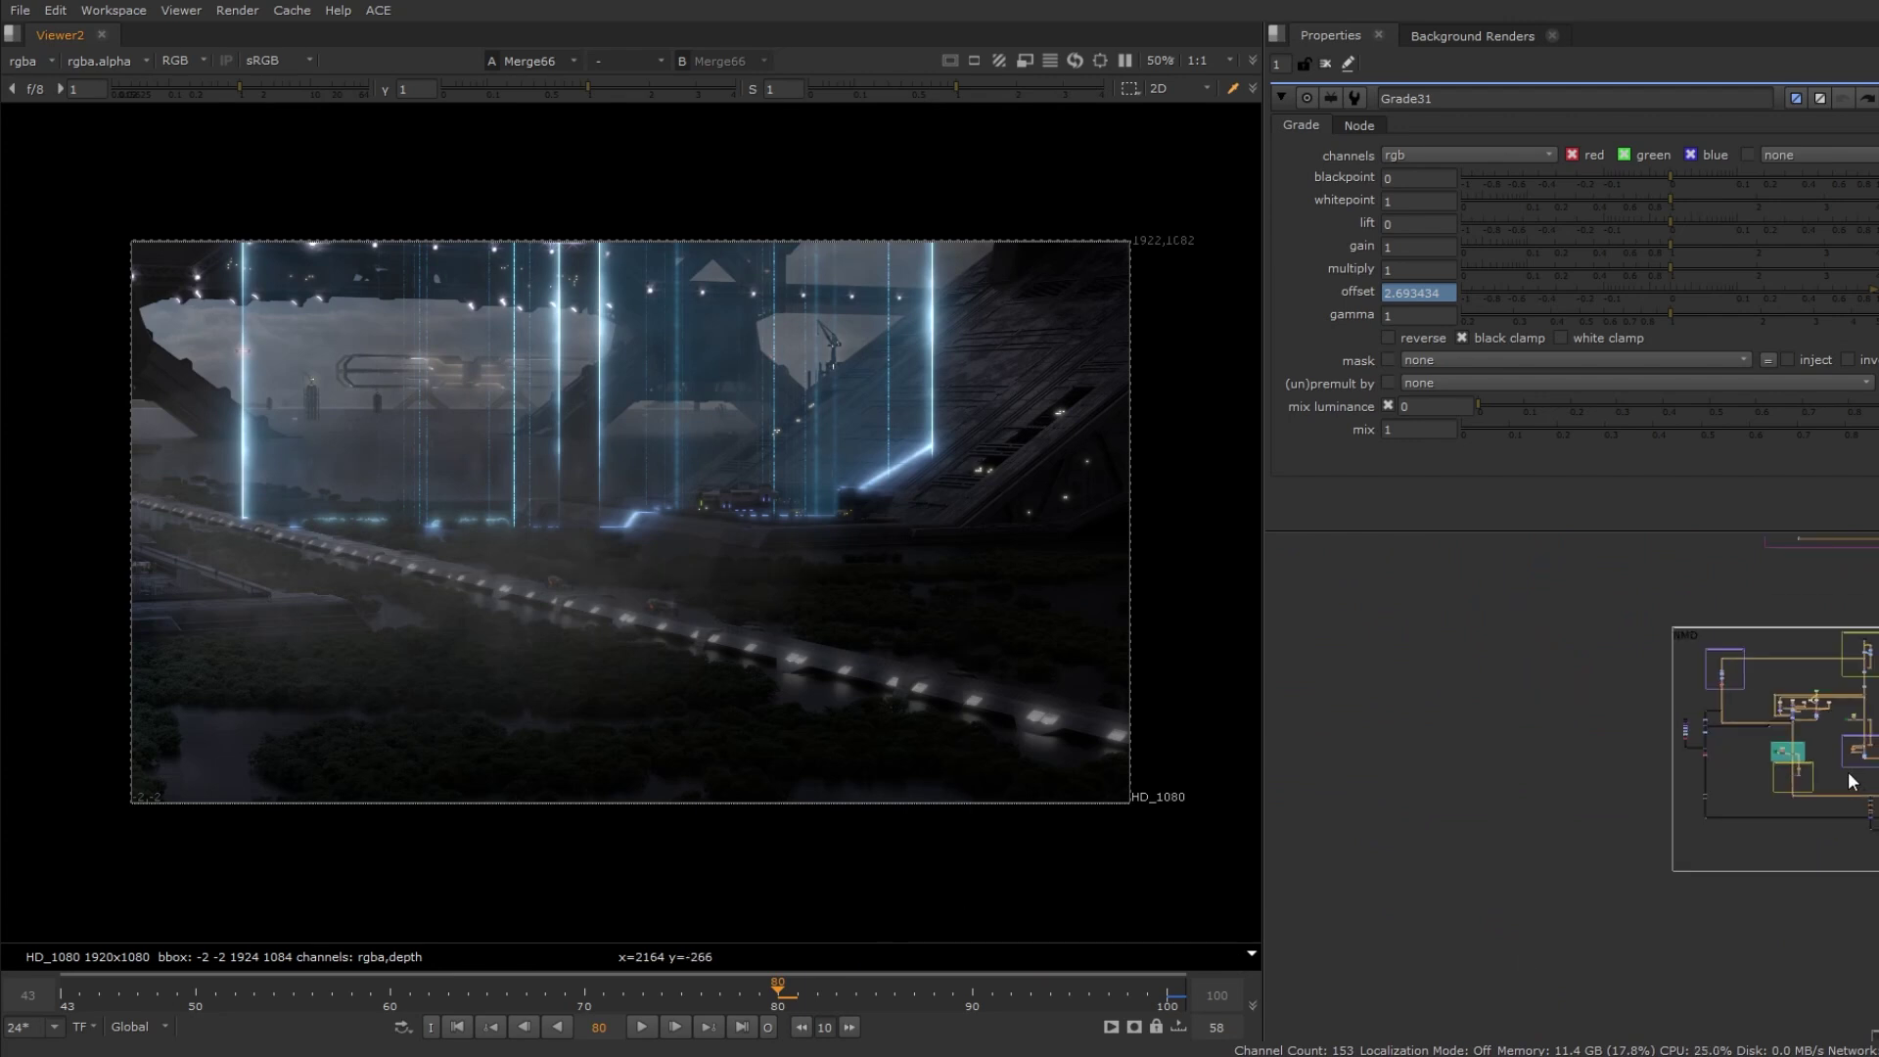
{"action": "scroll", "coordinate": [1642, 736], "scroll_direction": "up", "scroll_amount": 6}
{"action": "scroll", "coordinate": [1488, 751], "scroll_direction": "up", "scroll_amount": 2}
{"action": "scroll", "coordinate": [1338, 796], "scroll_direction": "up", "scroll_amount": 2}
{"action": "left_click", "coordinate": [1415, 736]}
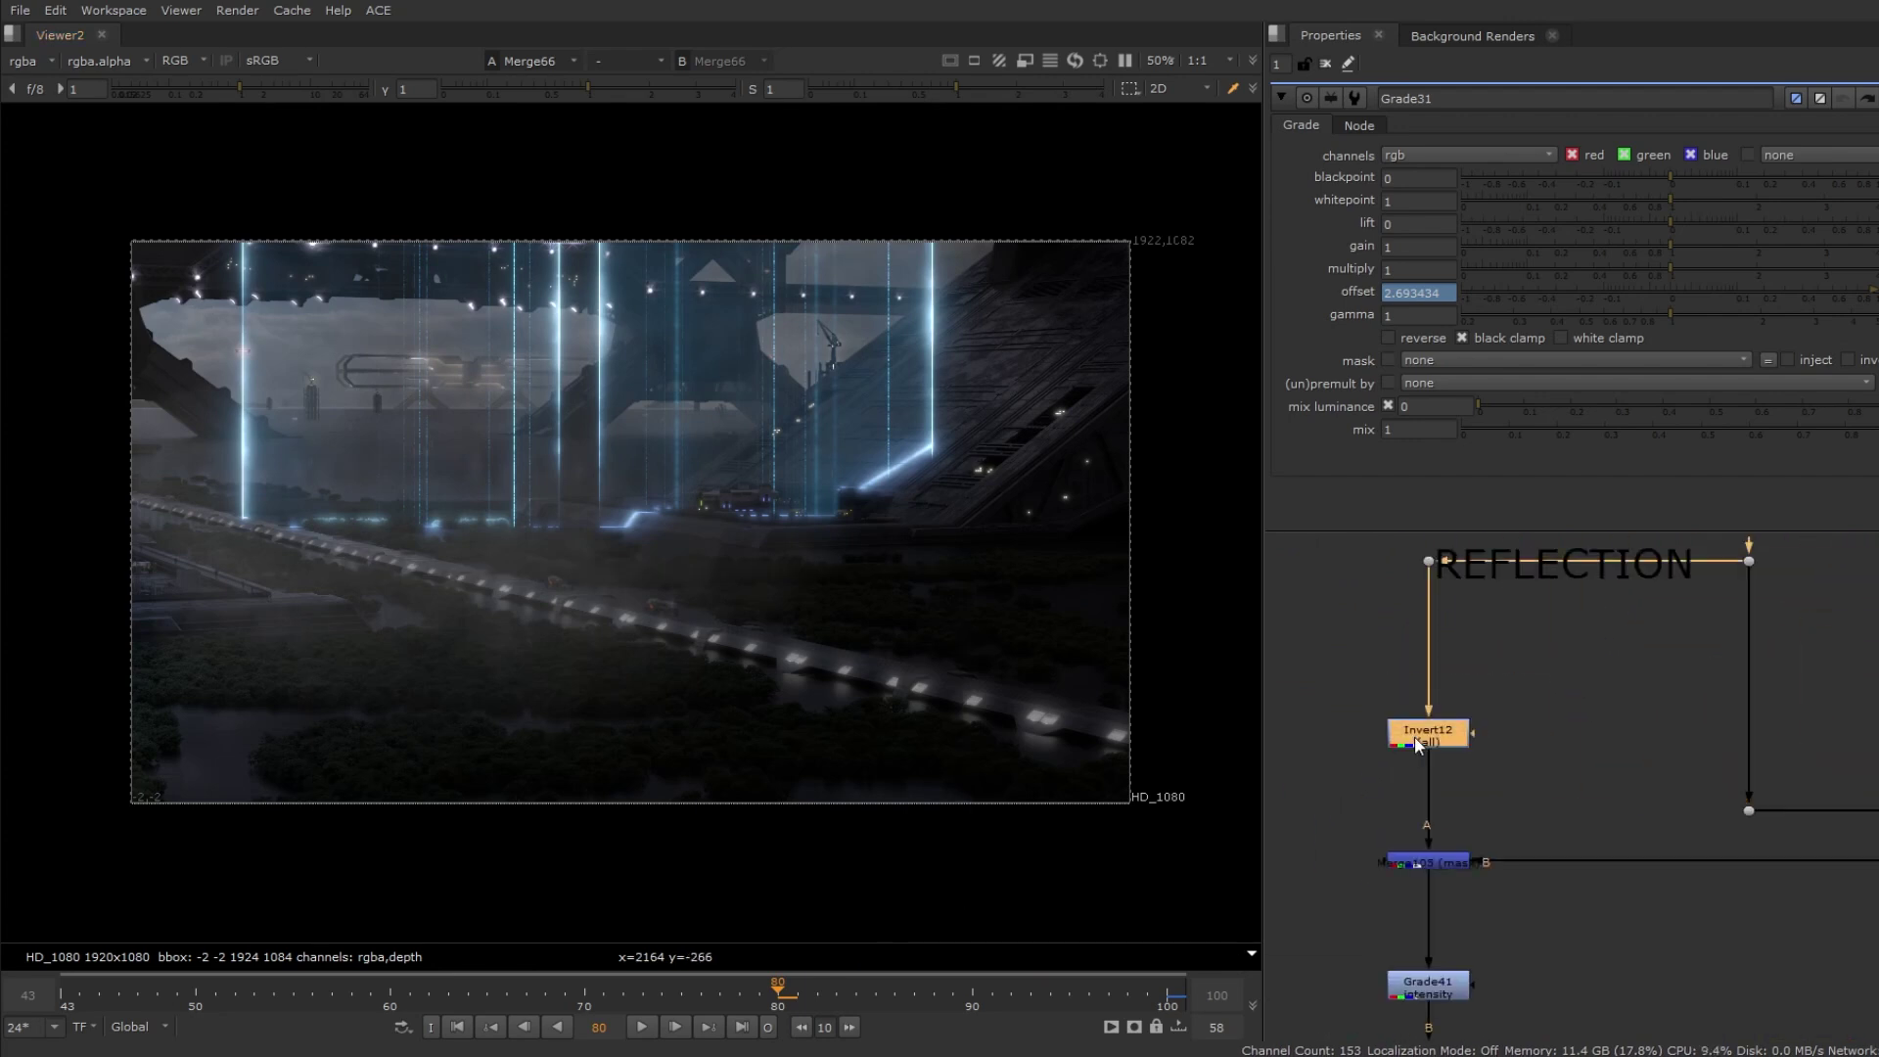
Mark out the laser area above the ground and trace the node graph back to the Grade31 distance offset node
{"action": "scroll", "coordinate": [1502, 796], "scroll_direction": "down", "scroll_amount": 3}
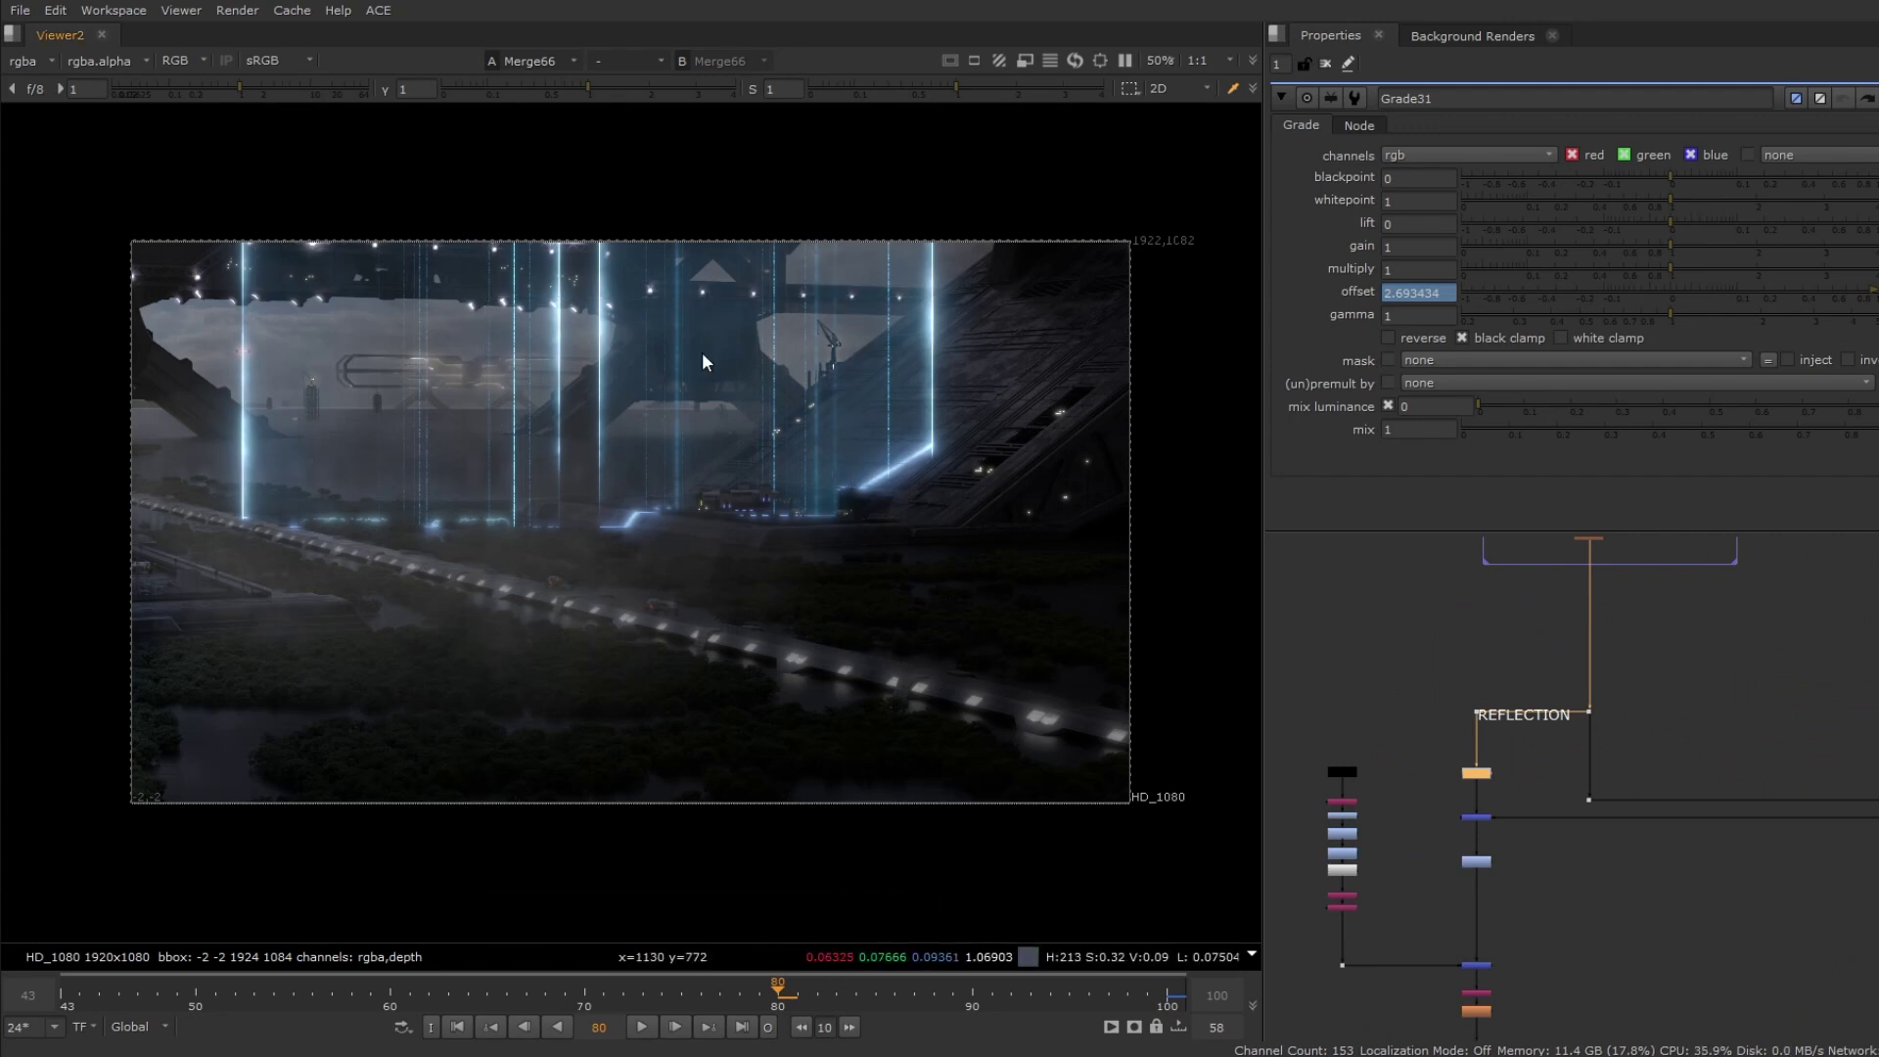
{"action": "left_click_drag", "start_coordinate": [305, 263], "coordinate": [897, 487], "text": "ctrl+shift"}
{"action": "scroll", "coordinate": [1560, 718], "scroll_direction": "down", "scroll_amount": 8}
{"action": "scroll", "coordinate": [1836, 671], "scroll_direction": "up", "scroll_amount": 7}
{"action": "scroll", "coordinate": [1742, 697], "scroll_direction": "up", "scroll_amount": 5}
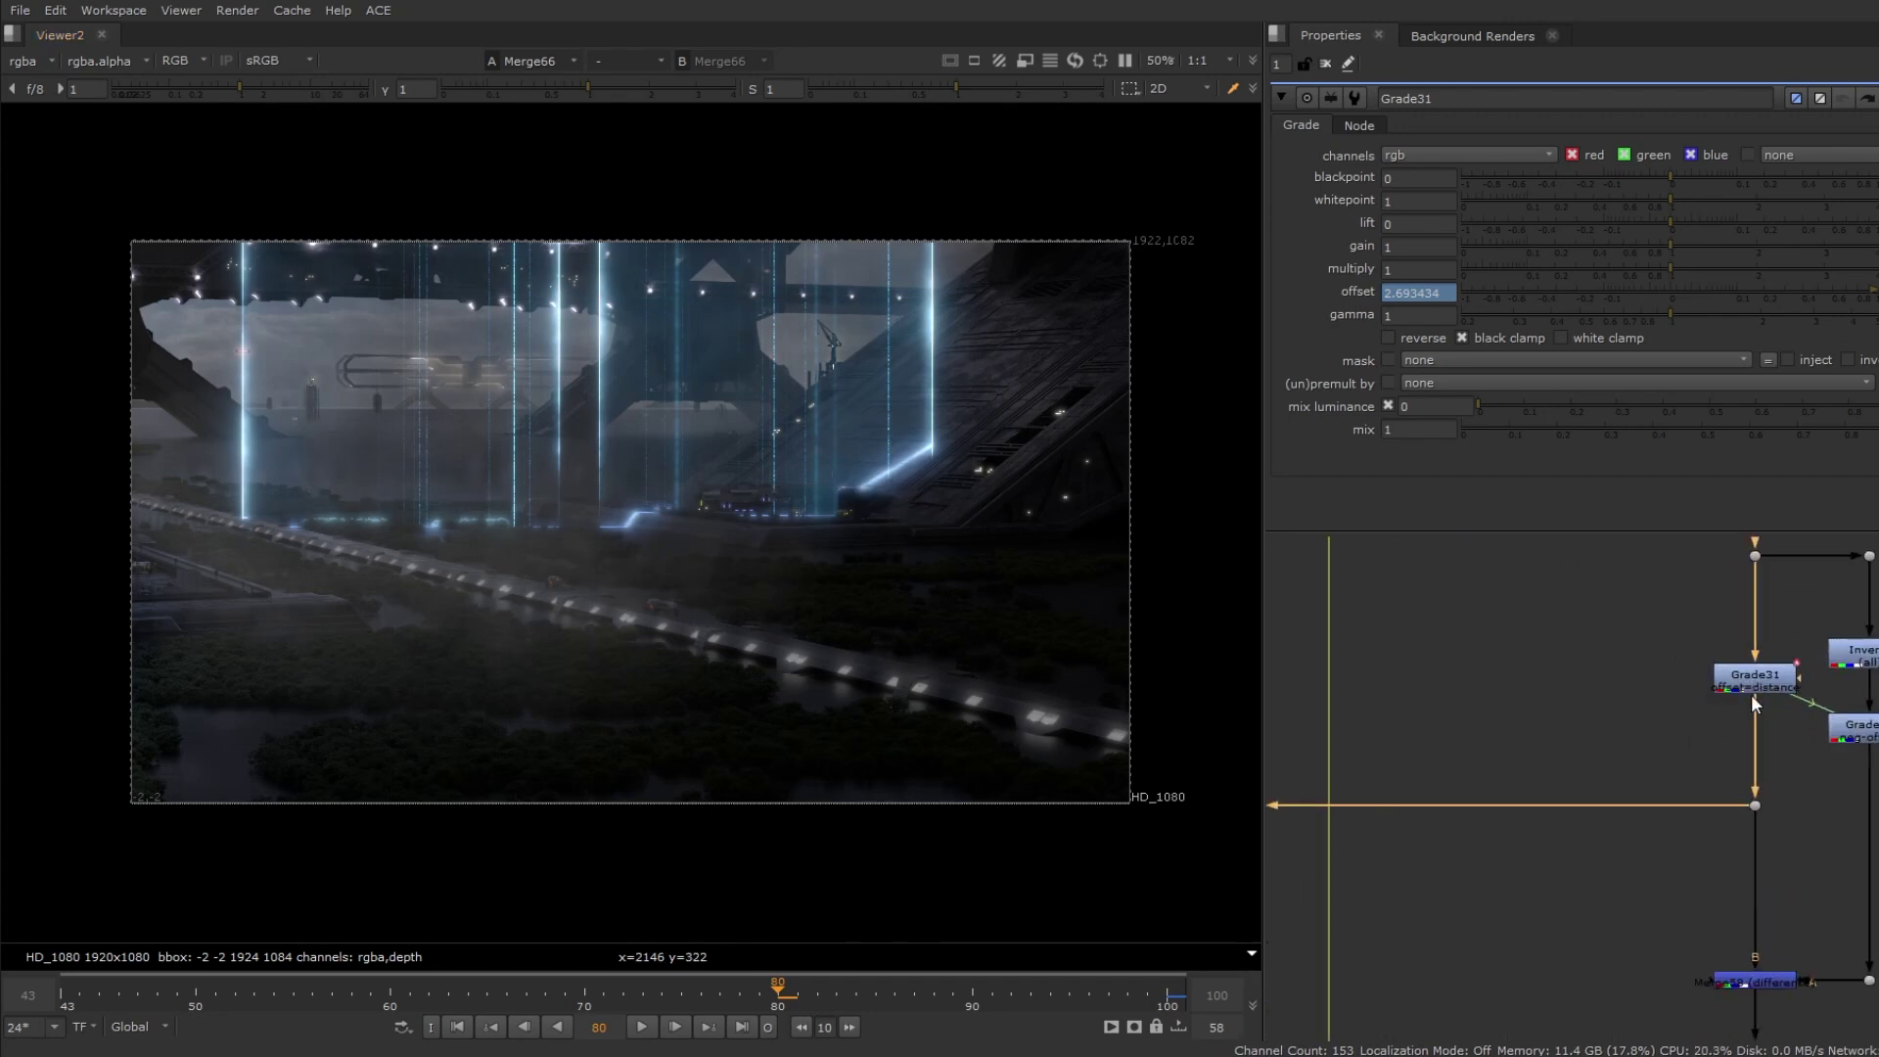
Trace the node graph from the Grade31 distance offset node down to the main merge pipe
{"action": "scroll", "coordinate": [1753, 701], "scroll_direction": "up", "scroll_amount": 3}
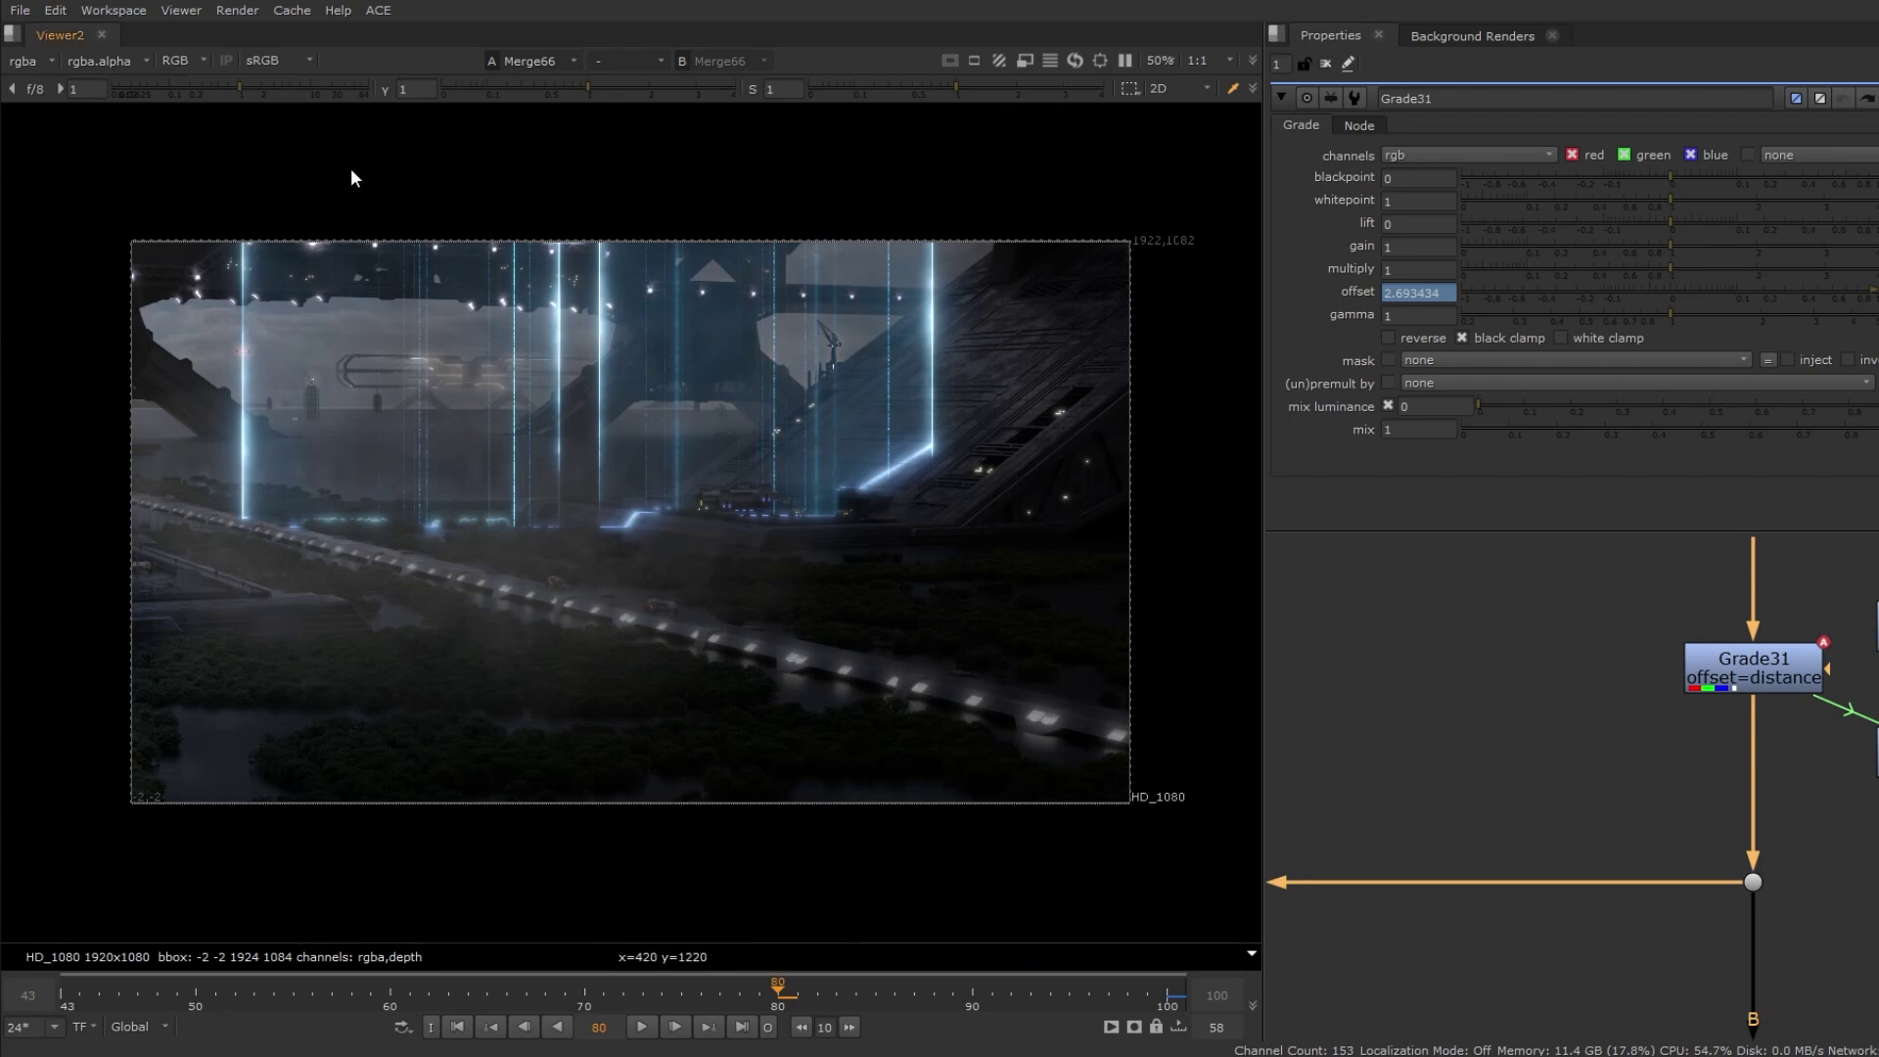
{"action": "scroll", "coordinate": [1612, 758], "scroll_direction": "down", "scroll_amount": 5}
{"action": "scroll", "coordinate": [1611, 756], "scroll_direction": "down", "scroll_amount": 5}
{"action": "middle_click_drag", "start_coordinate": [1584, 729], "coordinate": [1480, 636]}
{"action": "middle_click_drag", "start_coordinate": [1811, 920], "coordinate": [1540, 596]}
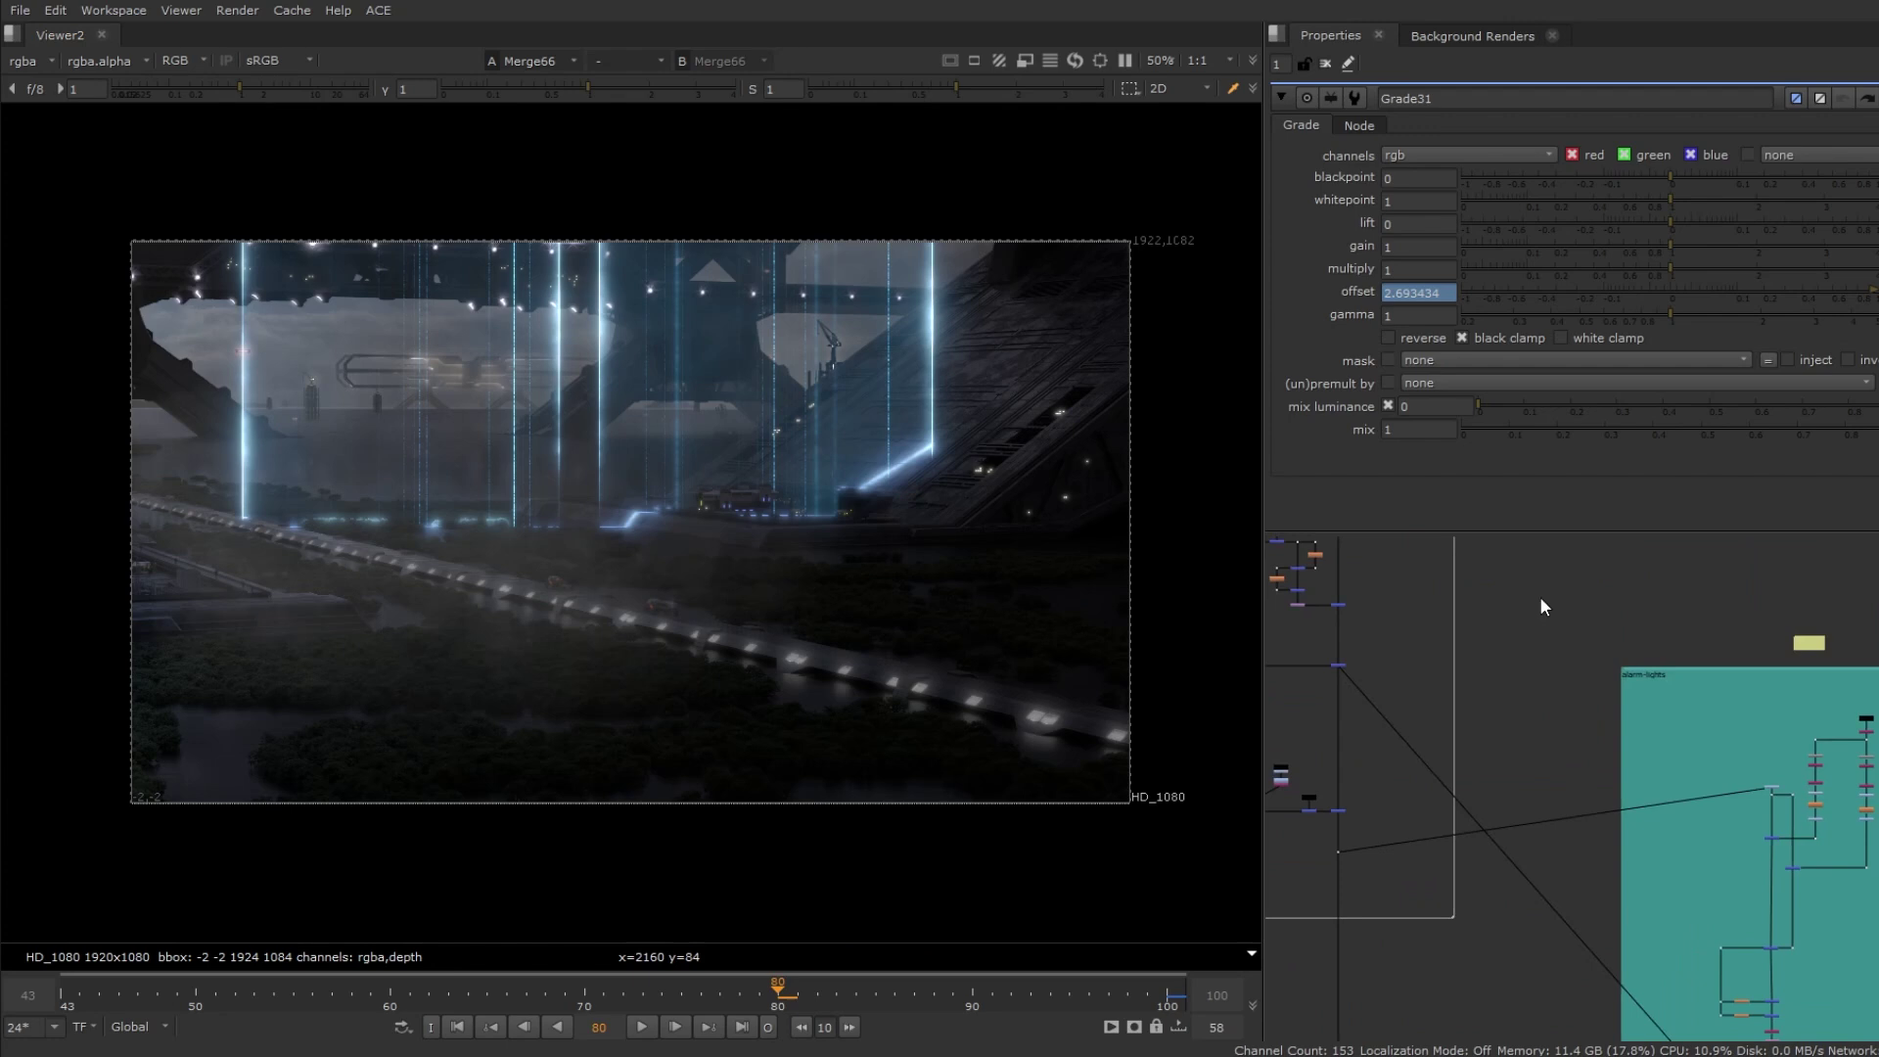
{"action": "middle_click_drag", "start_coordinate": [1568, 892], "coordinate": [1741, 786]}
{"action": "middle_click_drag", "start_coordinate": [1539, 671], "coordinate": [1470, 743]}
{"action": "scroll", "coordinate": [1470, 743], "scroll_direction": "up", "scroll_amount": 3}
{"action": "scroll", "coordinate": [1482, 726], "scroll_direction": "down", "scroll_amount": 3}
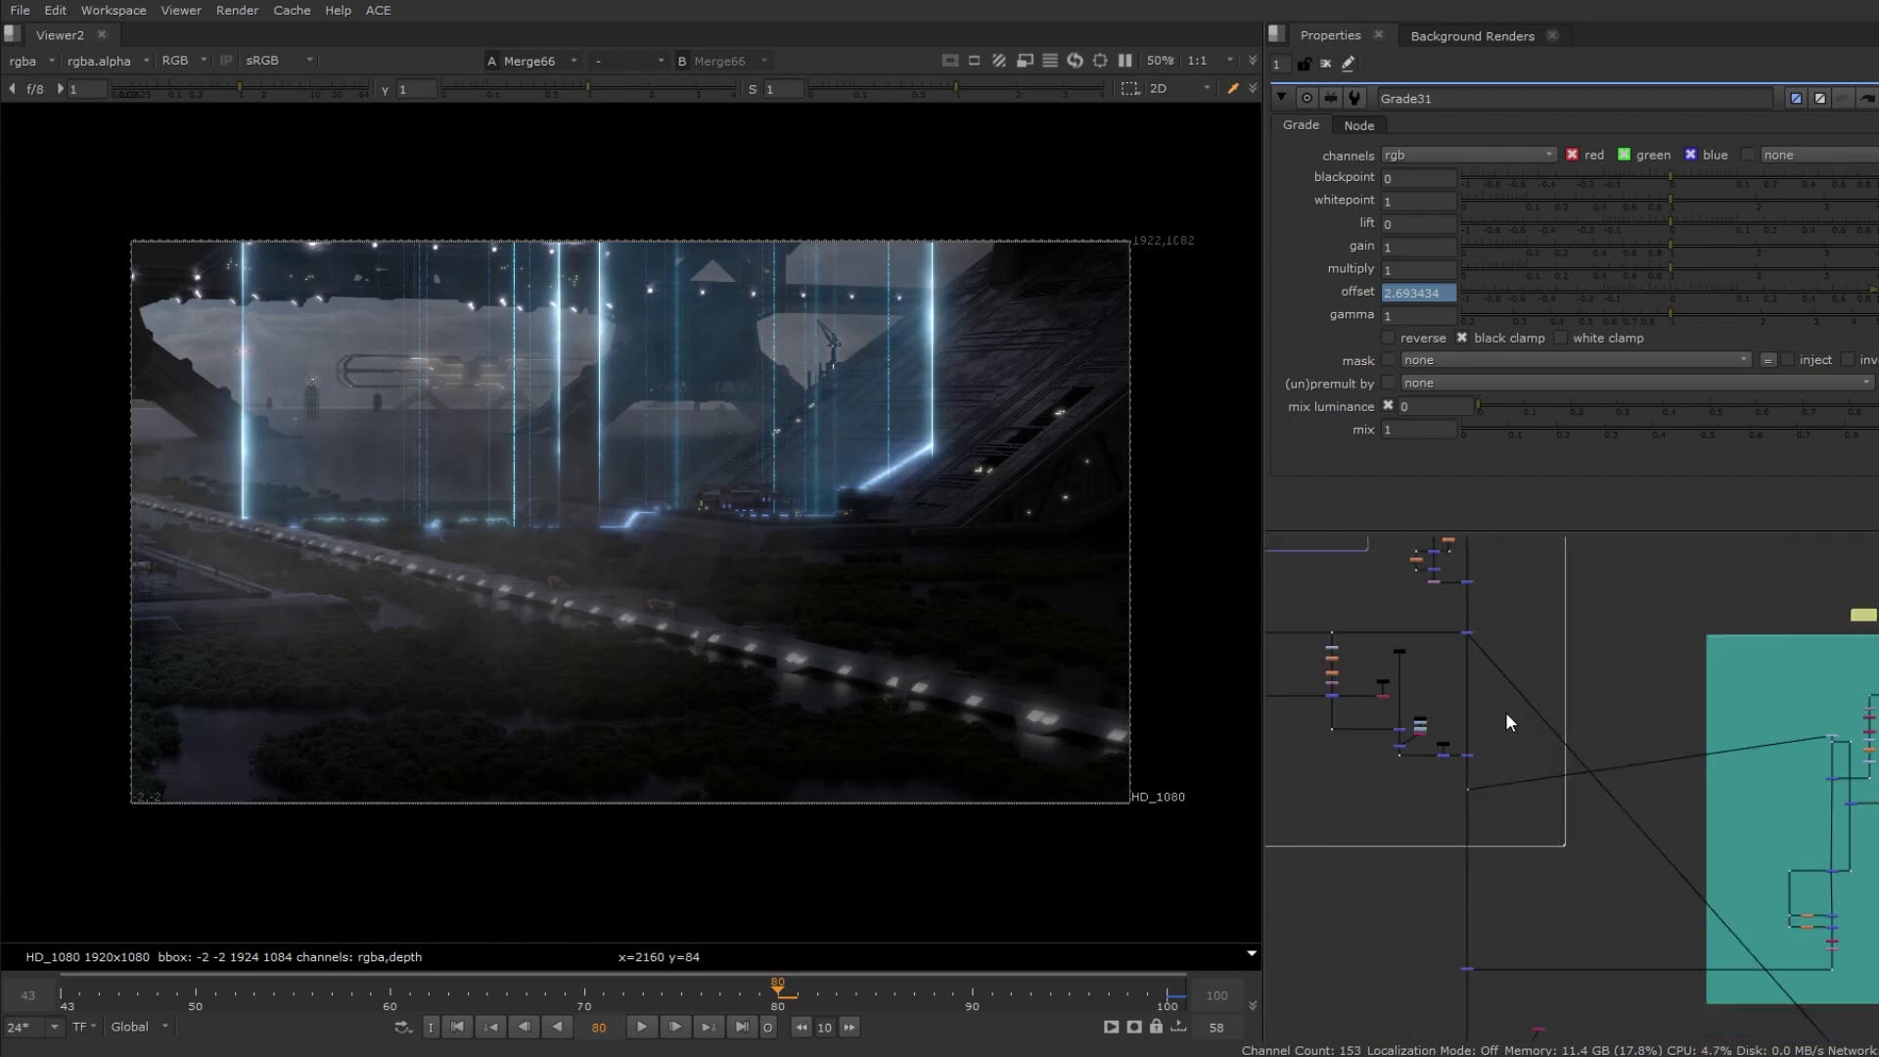
{"action": "scroll", "coordinate": [1525, 742], "scroll_direction": "down", "scroll_amount": 2}
{"action": "scroll", "coordinate": [1513, 730], "scroll_direction": "up", "scroll_amount": 2}
{"action": "scroll", "coordinate": [1513, 730], "scroll_direction": "up", "scroll_amount": 3}
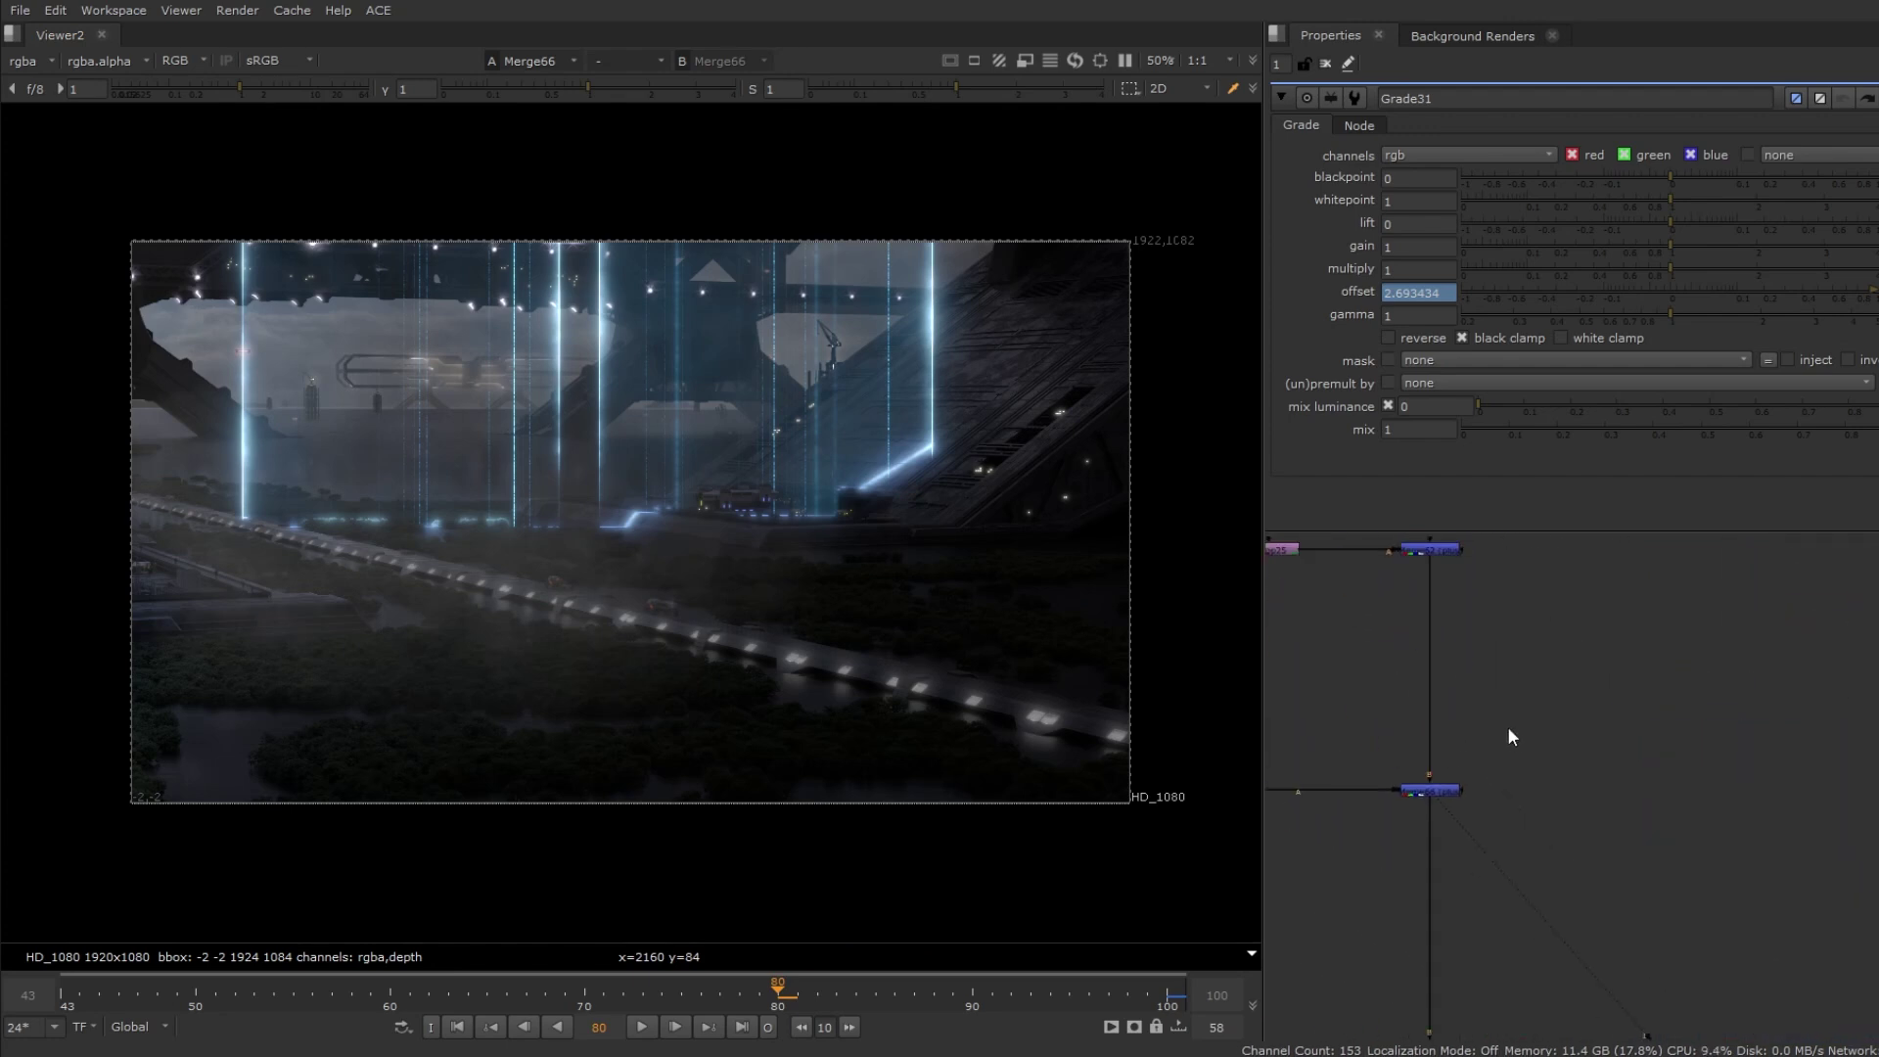
Add a RotoPaint node, merge it over the main pipe and paint a white brush stroke across the ground below the laser
{"action": "key", "text": "p"}
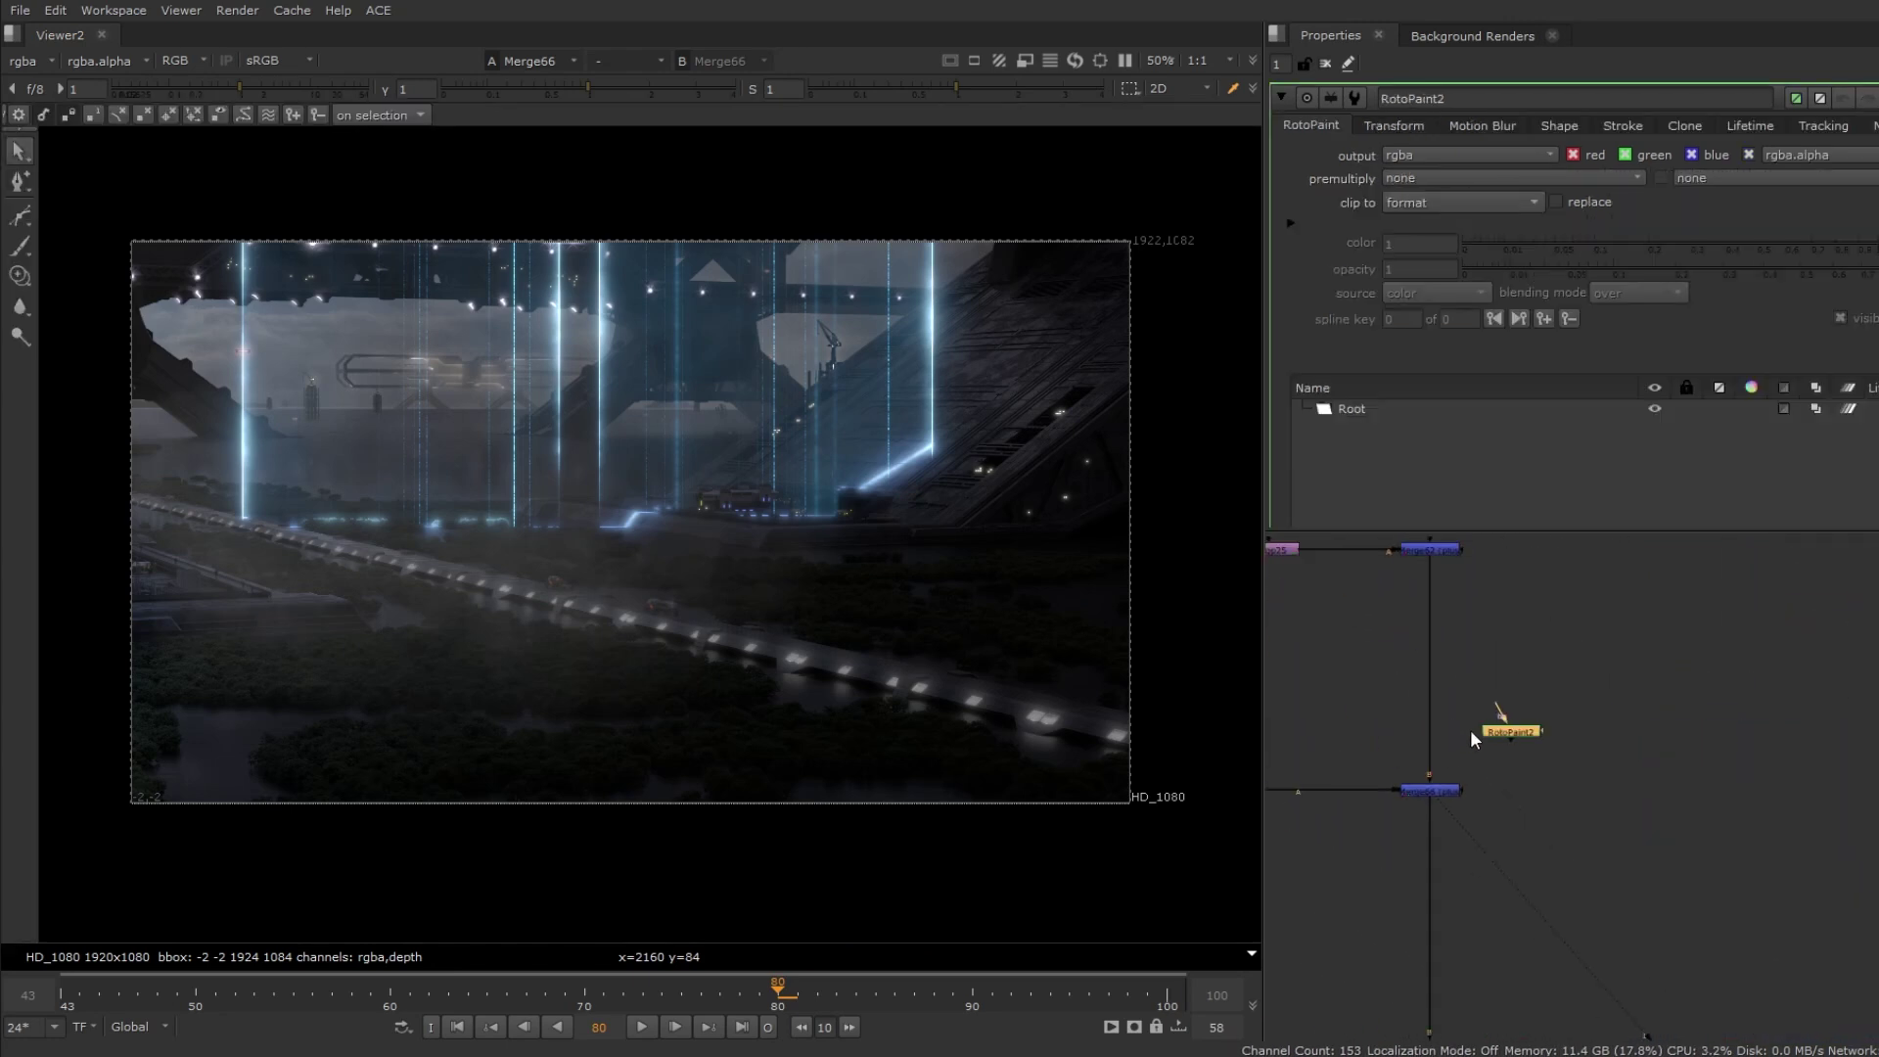
{"action": "key", "text": "m"}
{"action": "left_click_drag", "start_coordinate": [1451, 732], "coordinate": [1418, 734]}
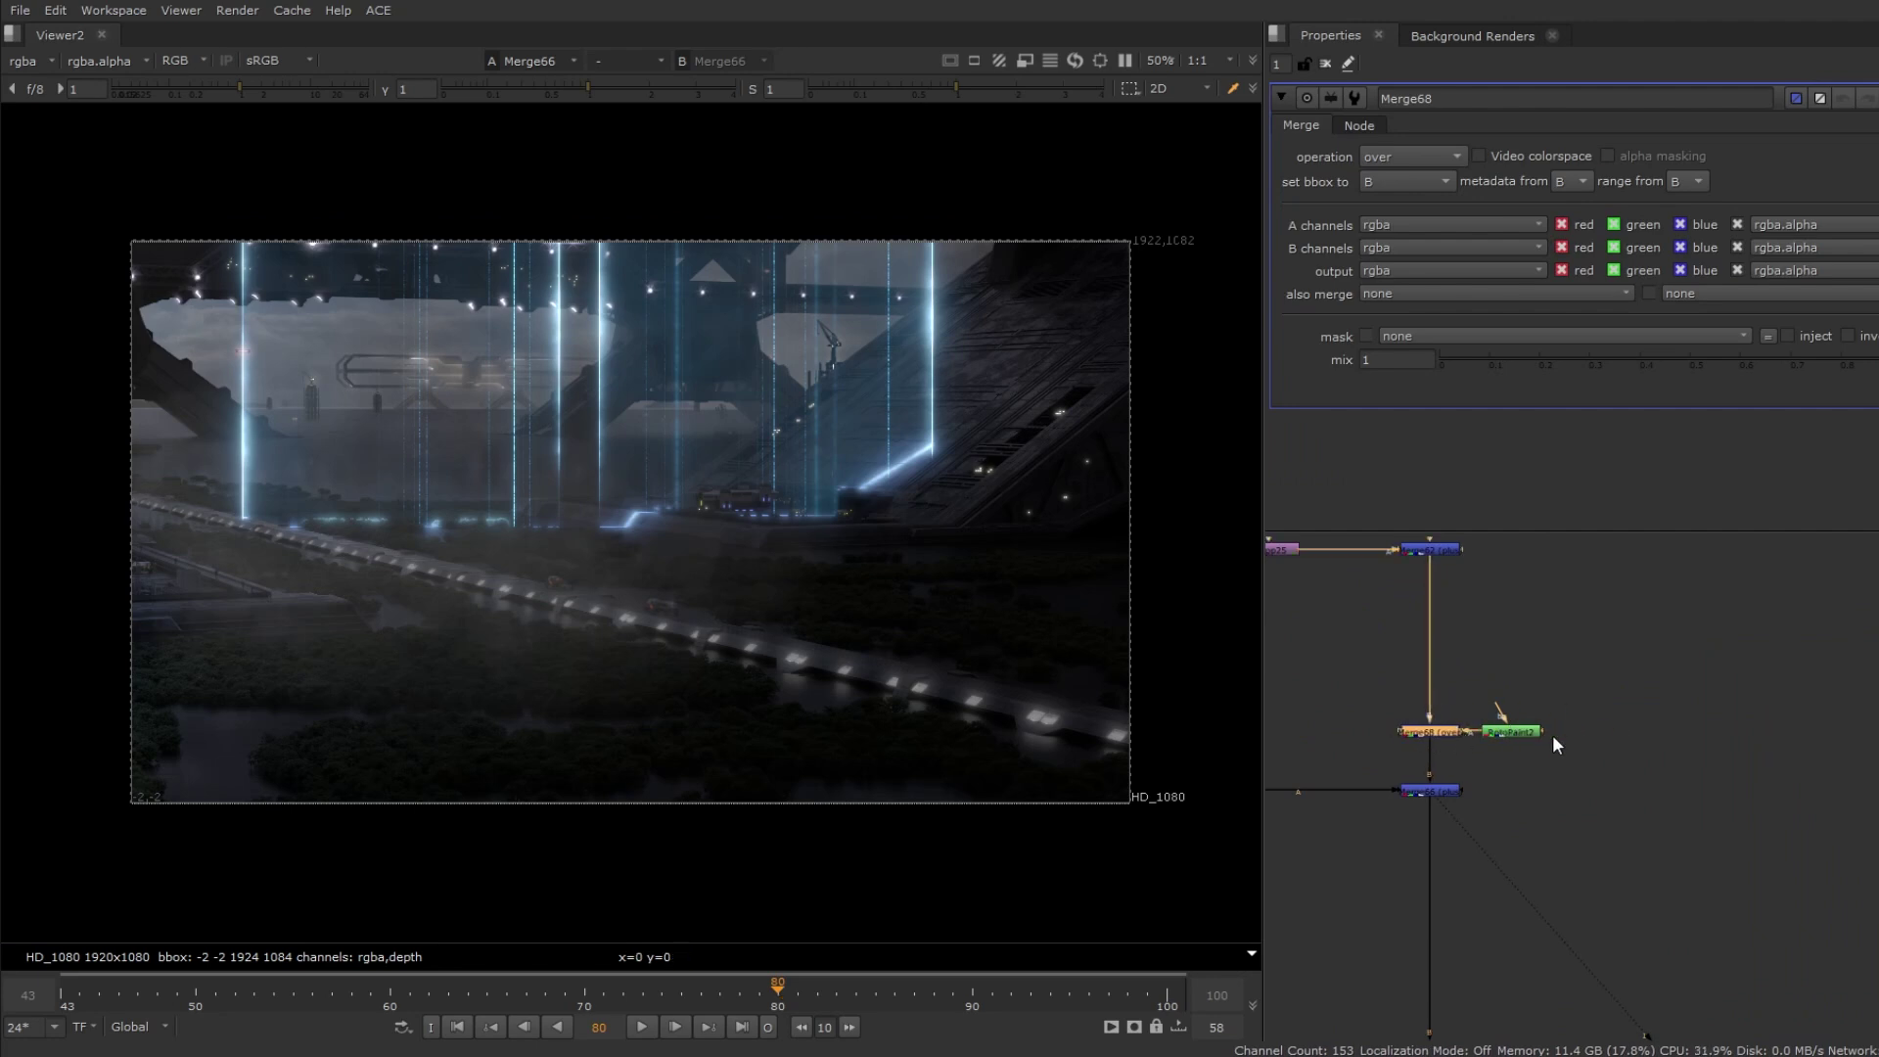
{"action": "double_click", "coordinate": [1518, 732]}
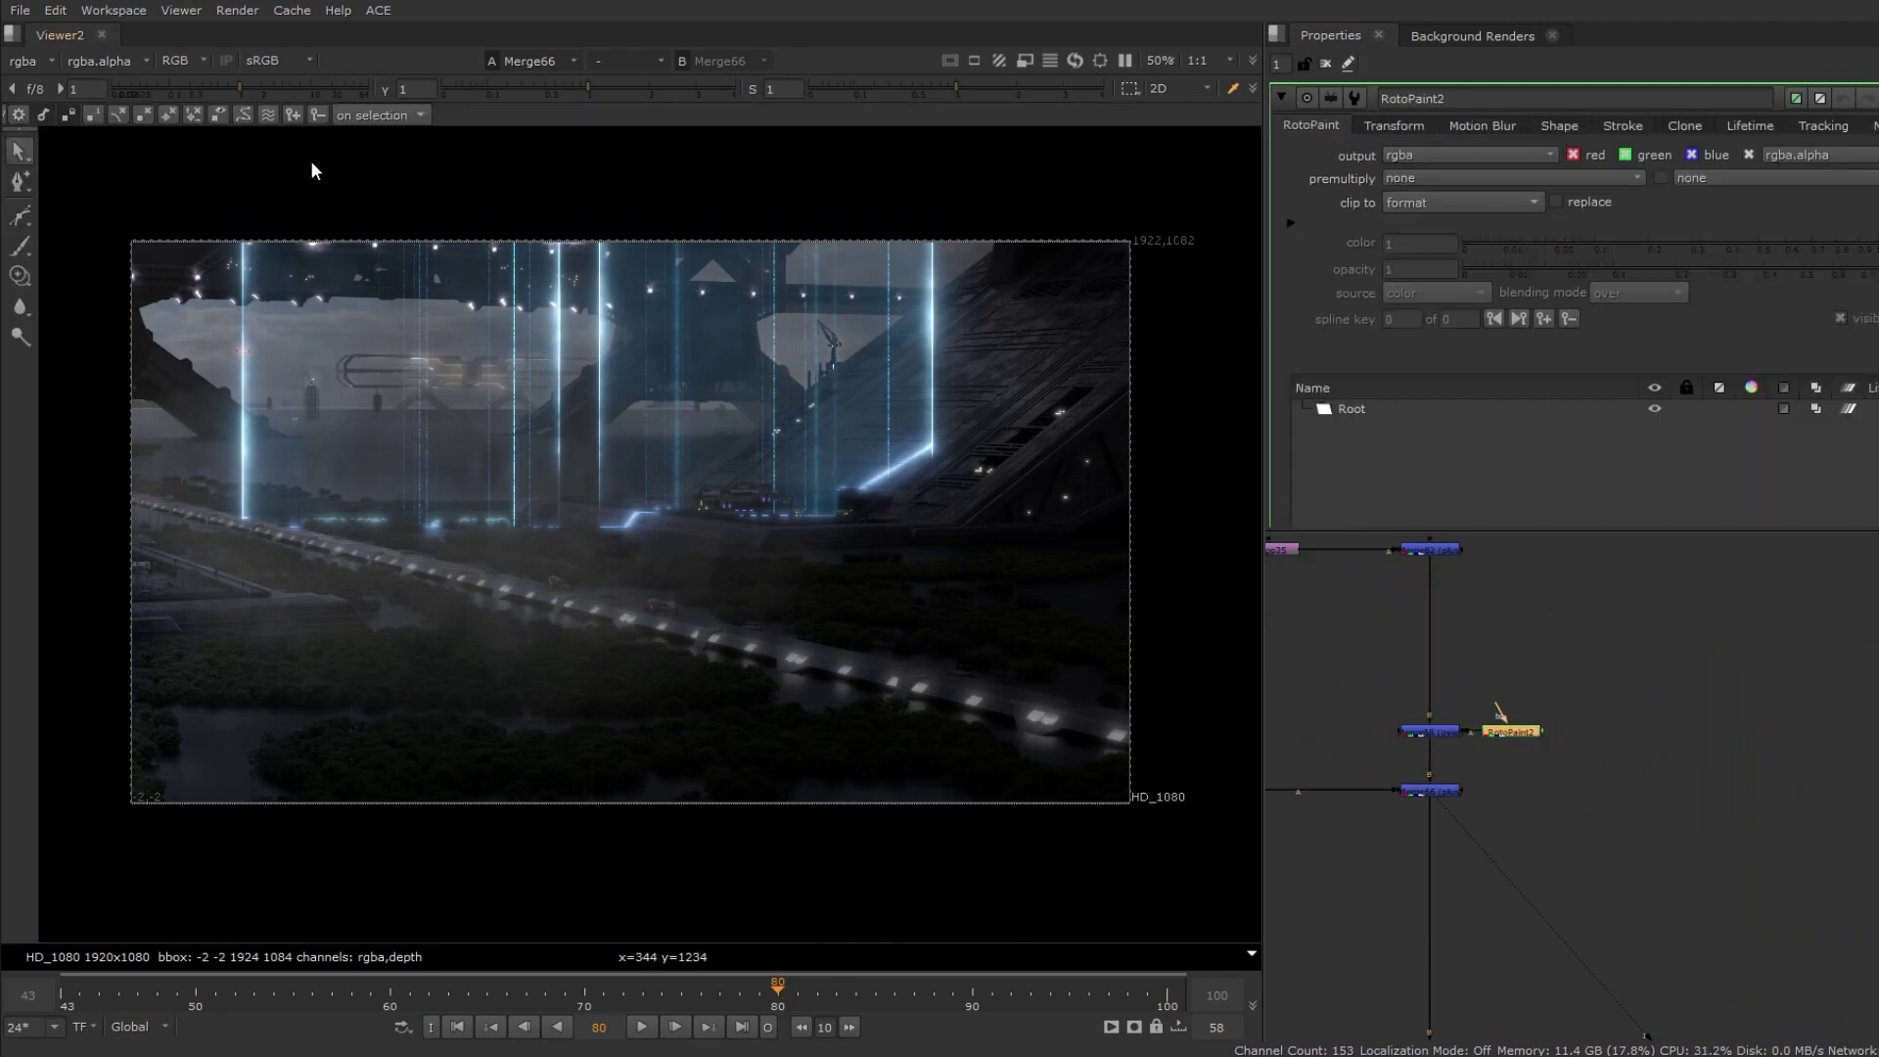
{"action": "mouse_move", "coordinate": [256, 597]}
{"action": "left_mouse_down"}
{"action": "mouse_move", "coordinate": [479, 588]}
{"action": "mouse_move", "coordinate": [568, 541]}
{"action": "mouse_move", "coordinate": [700, 560]}
{"action": "mouse_move", "coordinate": [894, 549]}
{"action": "mouse_move", "coordinate": [992, 575]}
{"action": "left_mouse_up"}
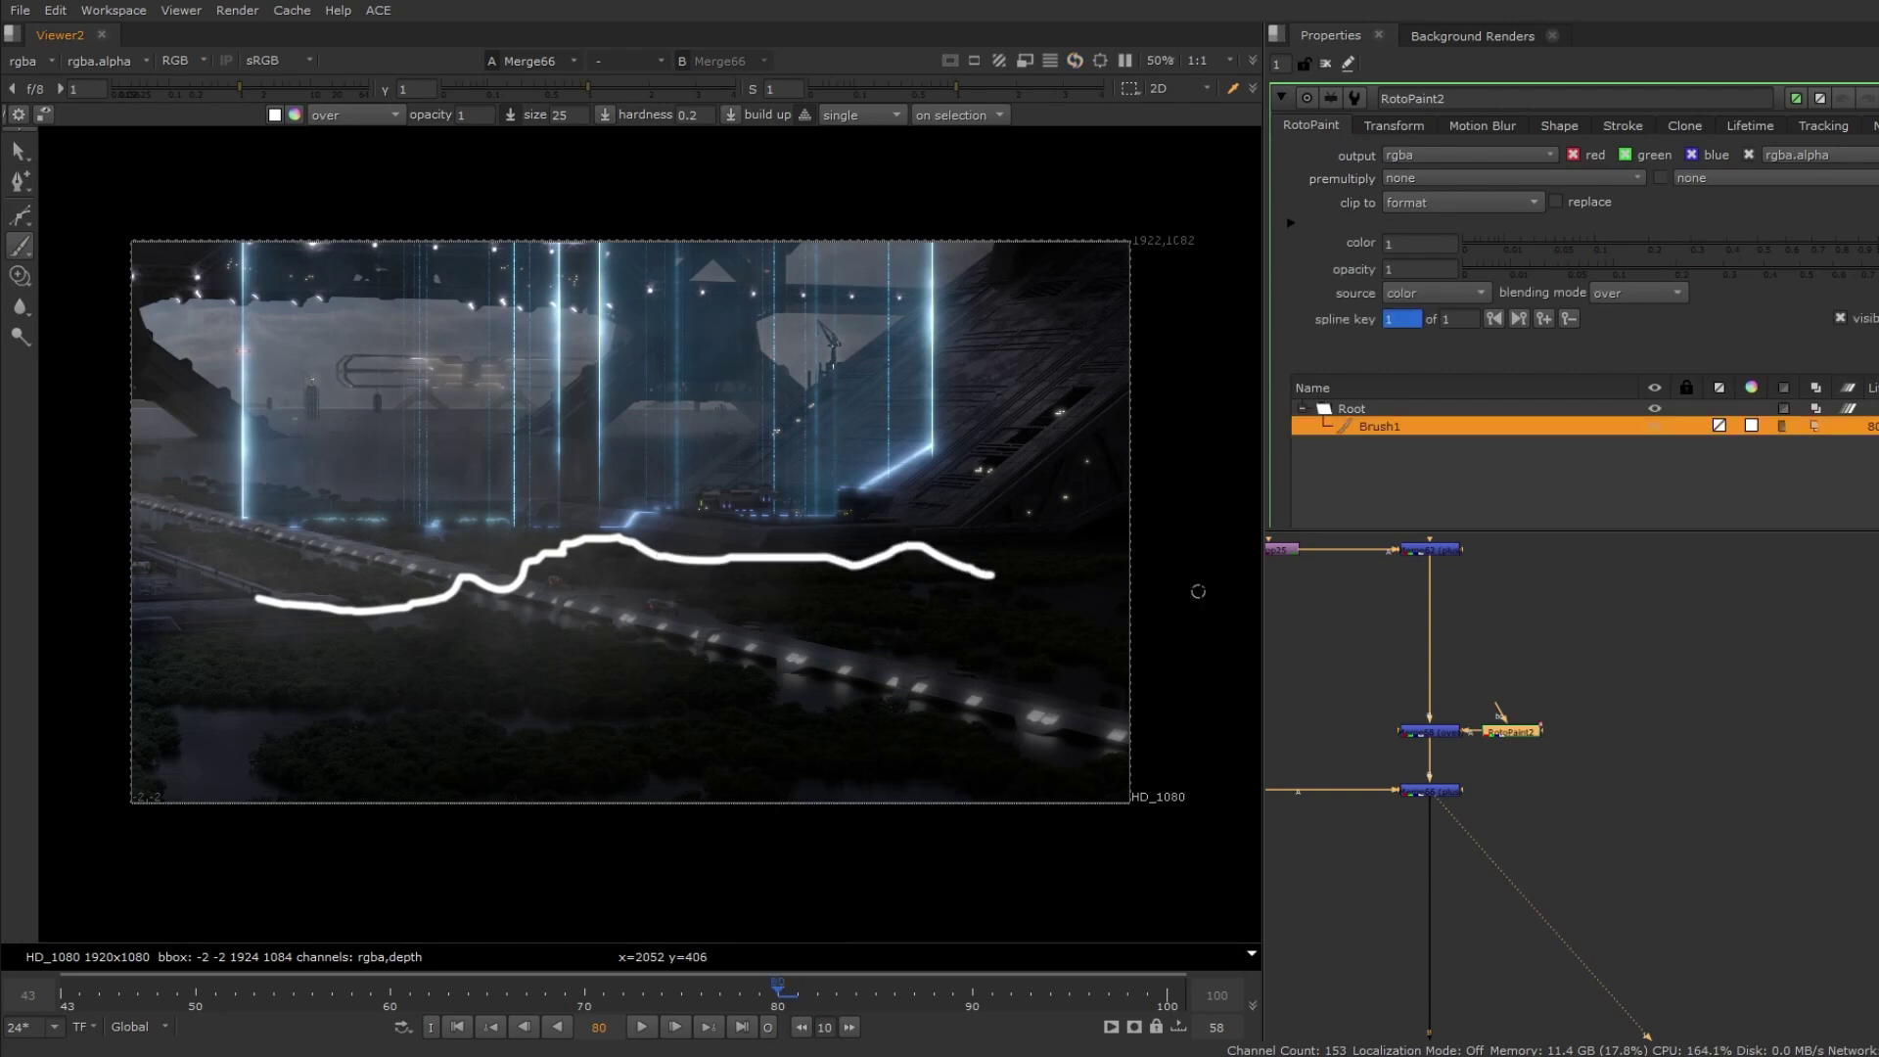
Delete the temporary RotoPaint node and its Merge from the main pipe
{"action": "key", "text": "v"}
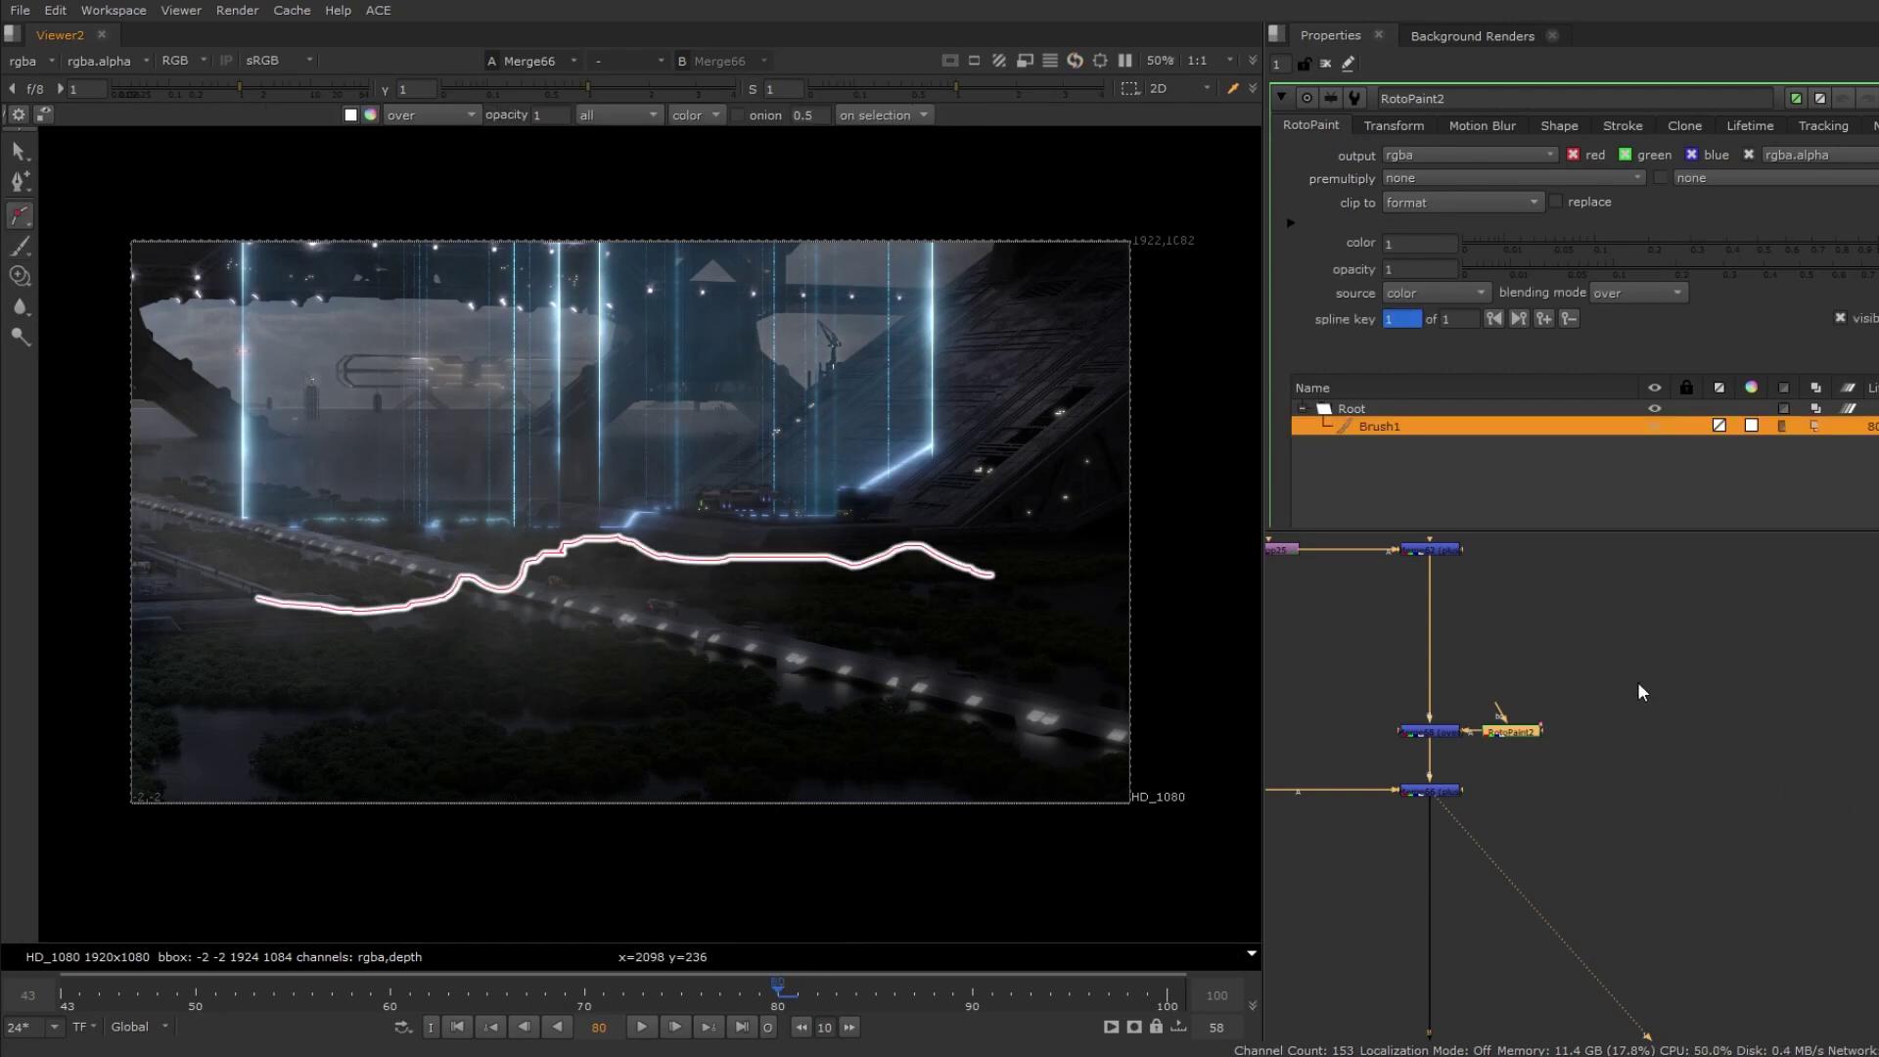
{"action": "left_click_drag", "start_coordinate": [1636, 681], "coordinate": [1359, 740]}
{"action": "key", "text": "Delete"}
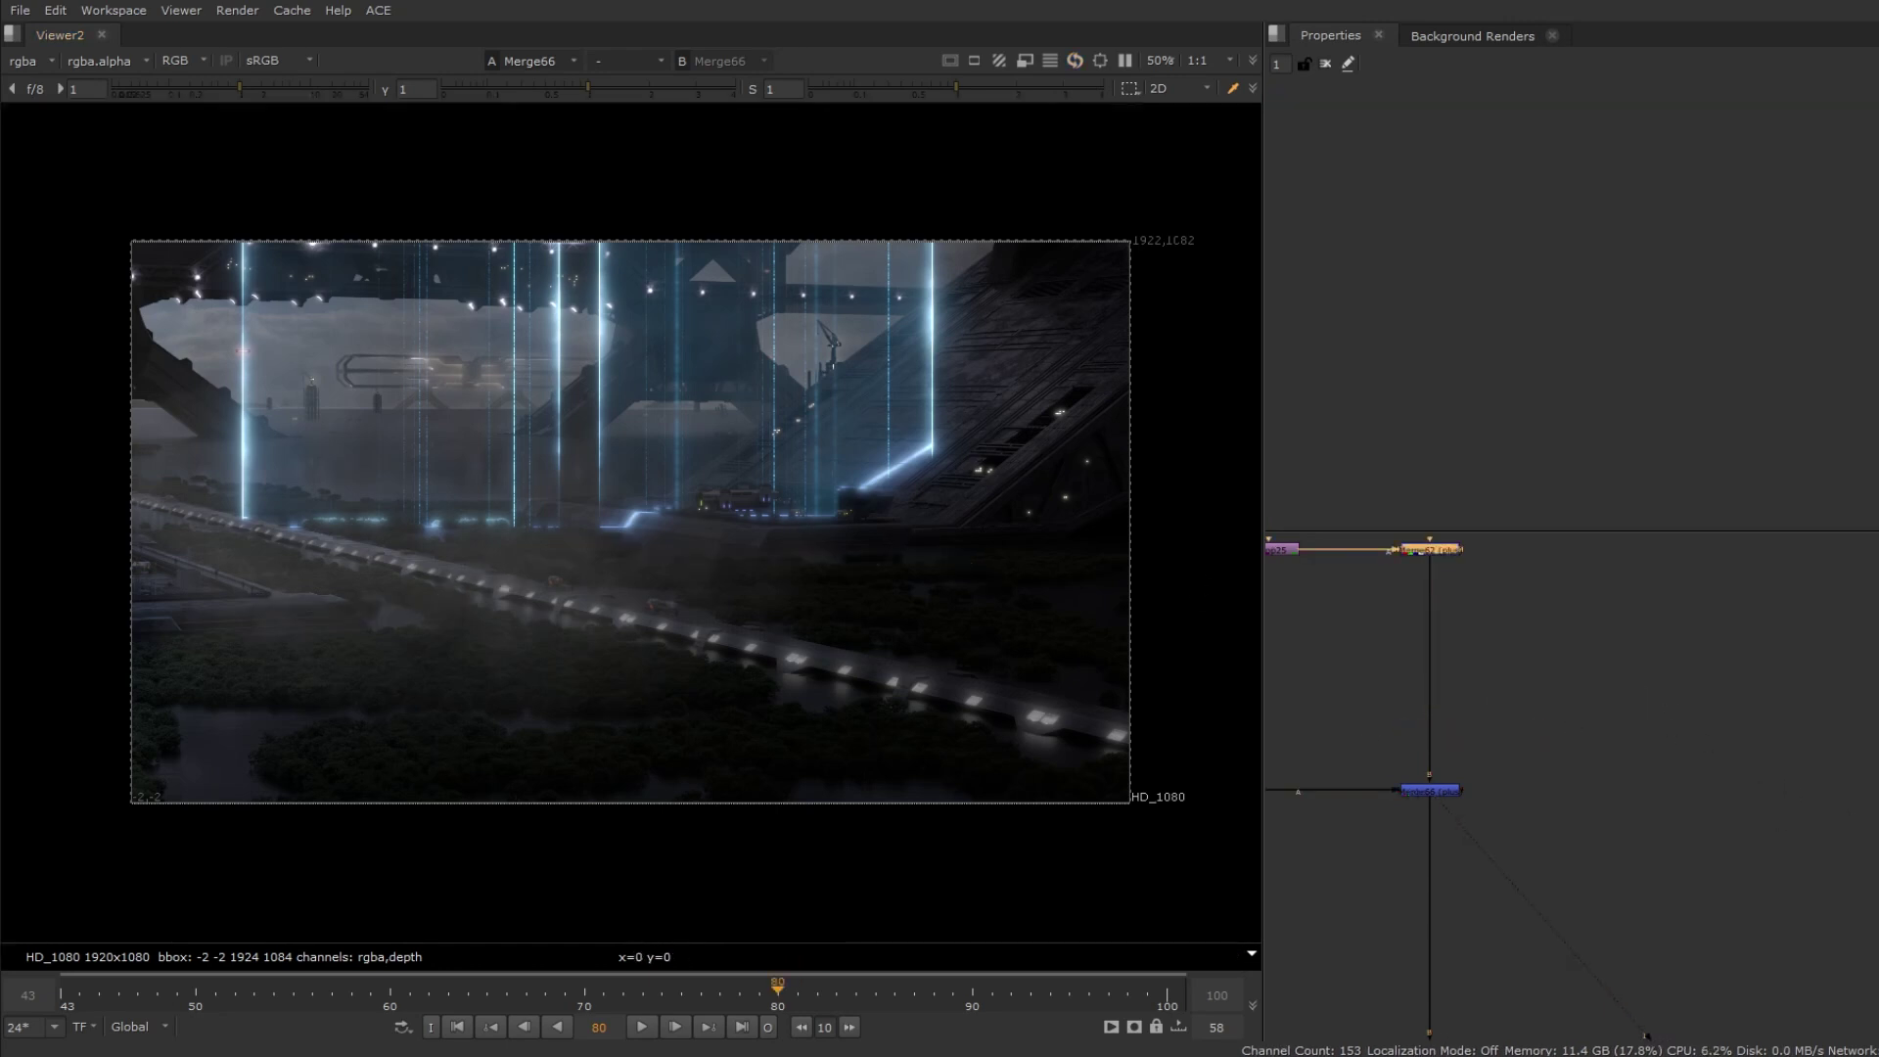
Trace the node graph back through the REFLECTION branch to the merge nodes that build the laser
{"action": "scroll", "coordinate": [1484, 766], "scroll_direction": "down", "scroll_amount": 3}
{"action": "scroll", "coordinate": [1484, 767], "scroll_direction": "down", "scroll_amount": 3}
{"action": "middle_click_drag", "start_coordinate": [1457, 796], "coordinate": [1781, 794]}
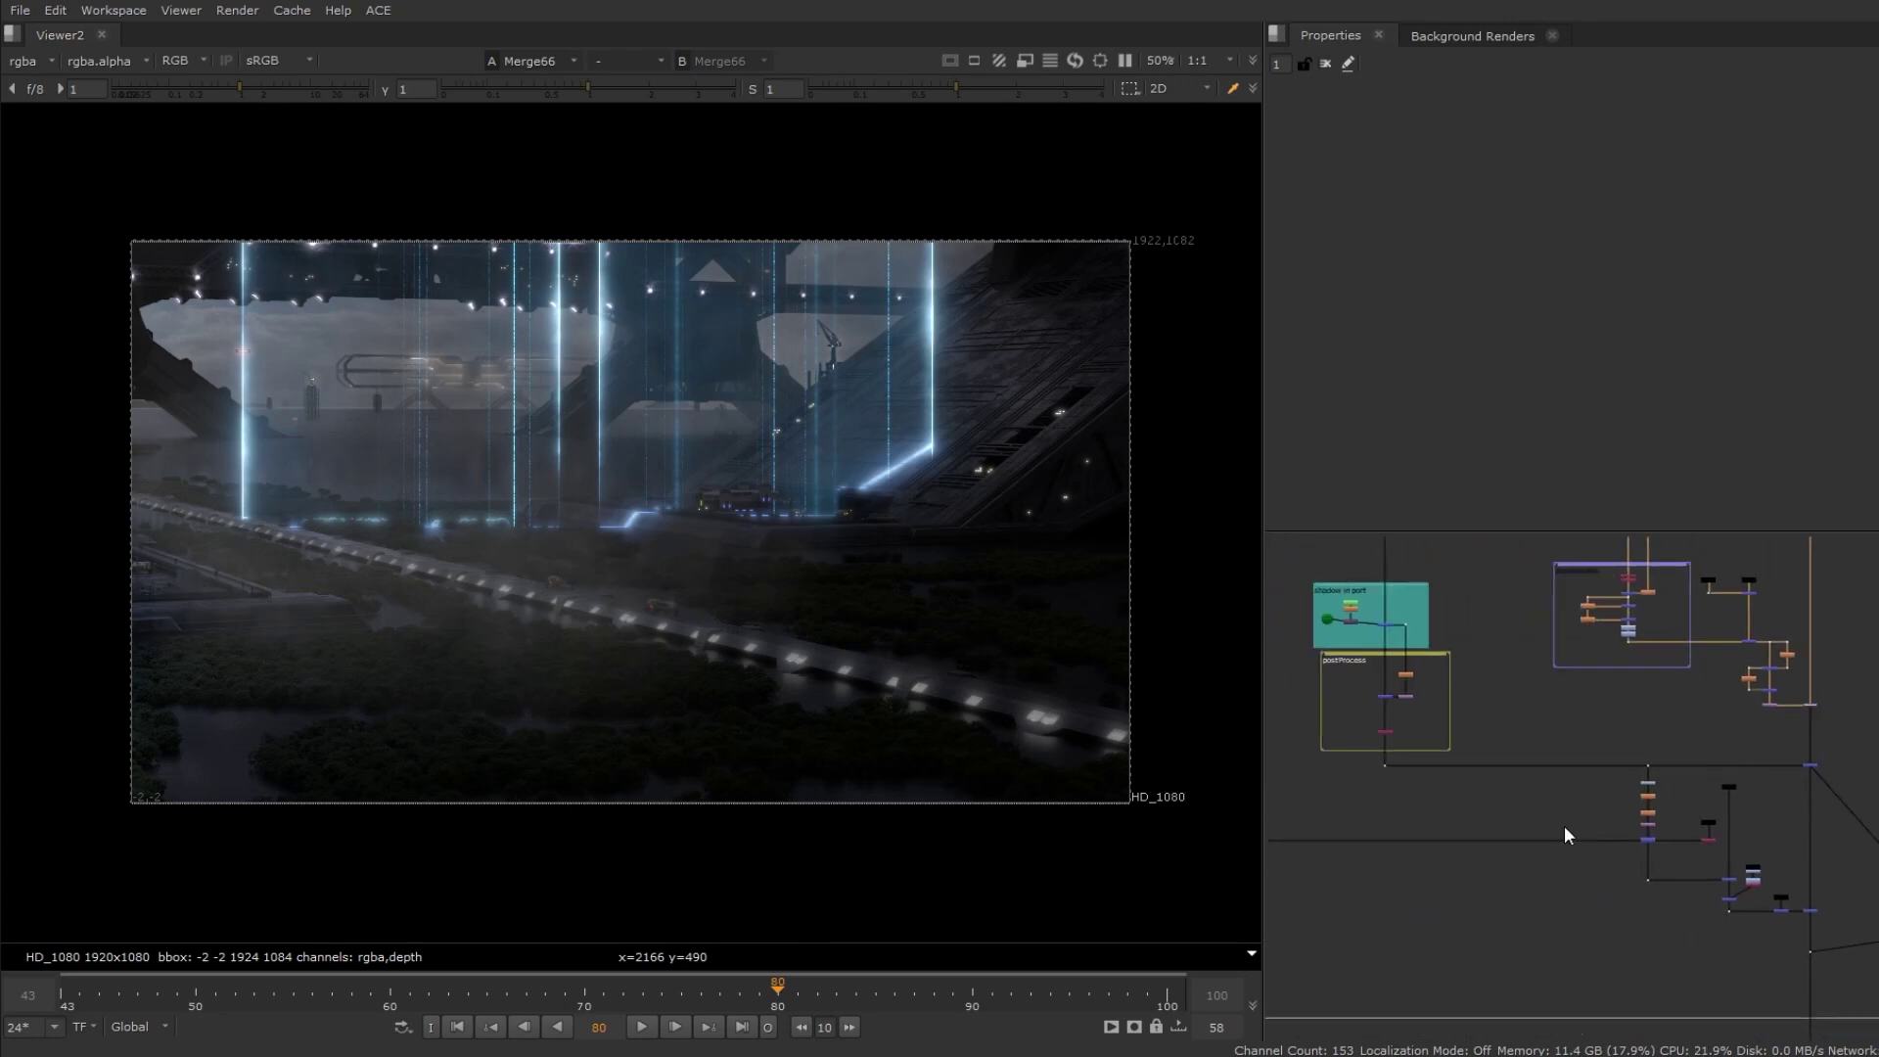
{"action": "middle_click_drag", "start_coordinate": [1564, 825], "coordinate": [1778, 893]}
{"action": "middle_click_drag", "start_coordinate": [1412, 715], "coordinate": [1638, 833]}
{"action": "scroll", "coordinate": [1557, 670], "scroll_direction": "up", "scroll_amount": 5}
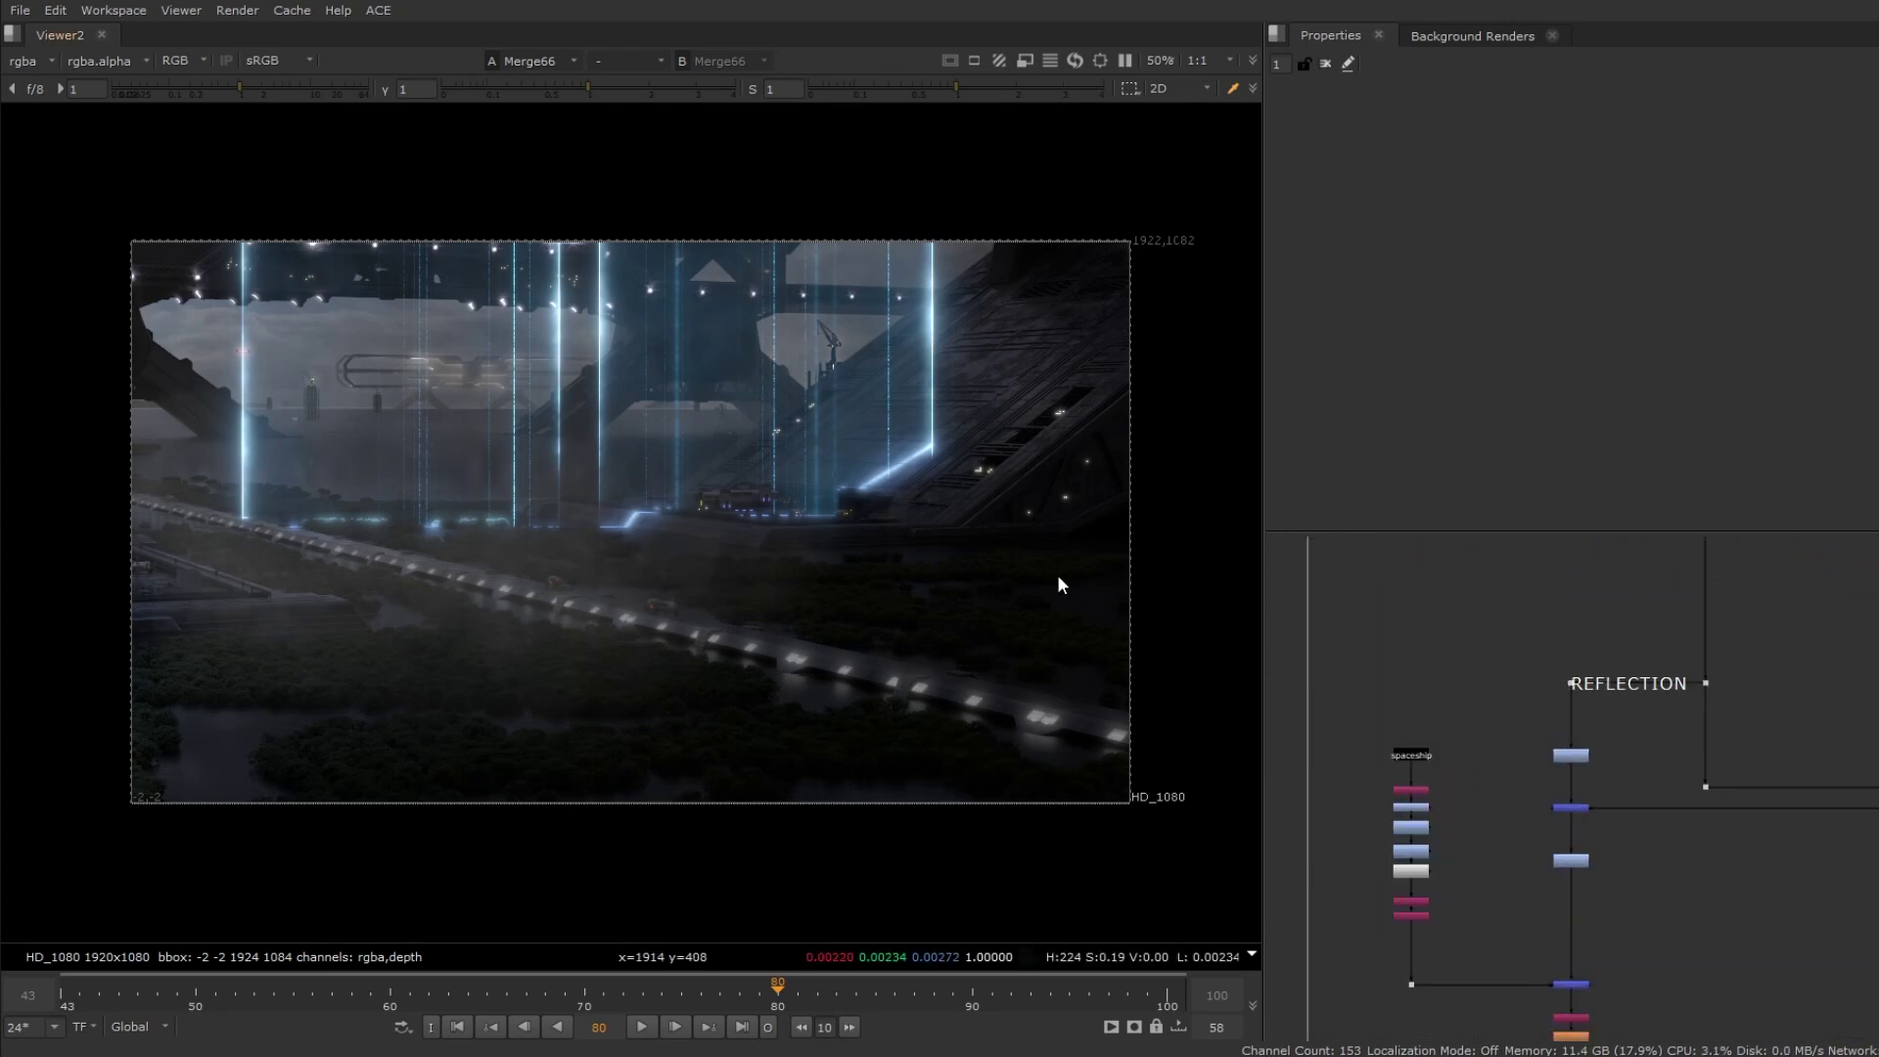
{"action": "middle_click_drag", "start_coordinate": [1794, 777], "coordinate": [1518, 813]}
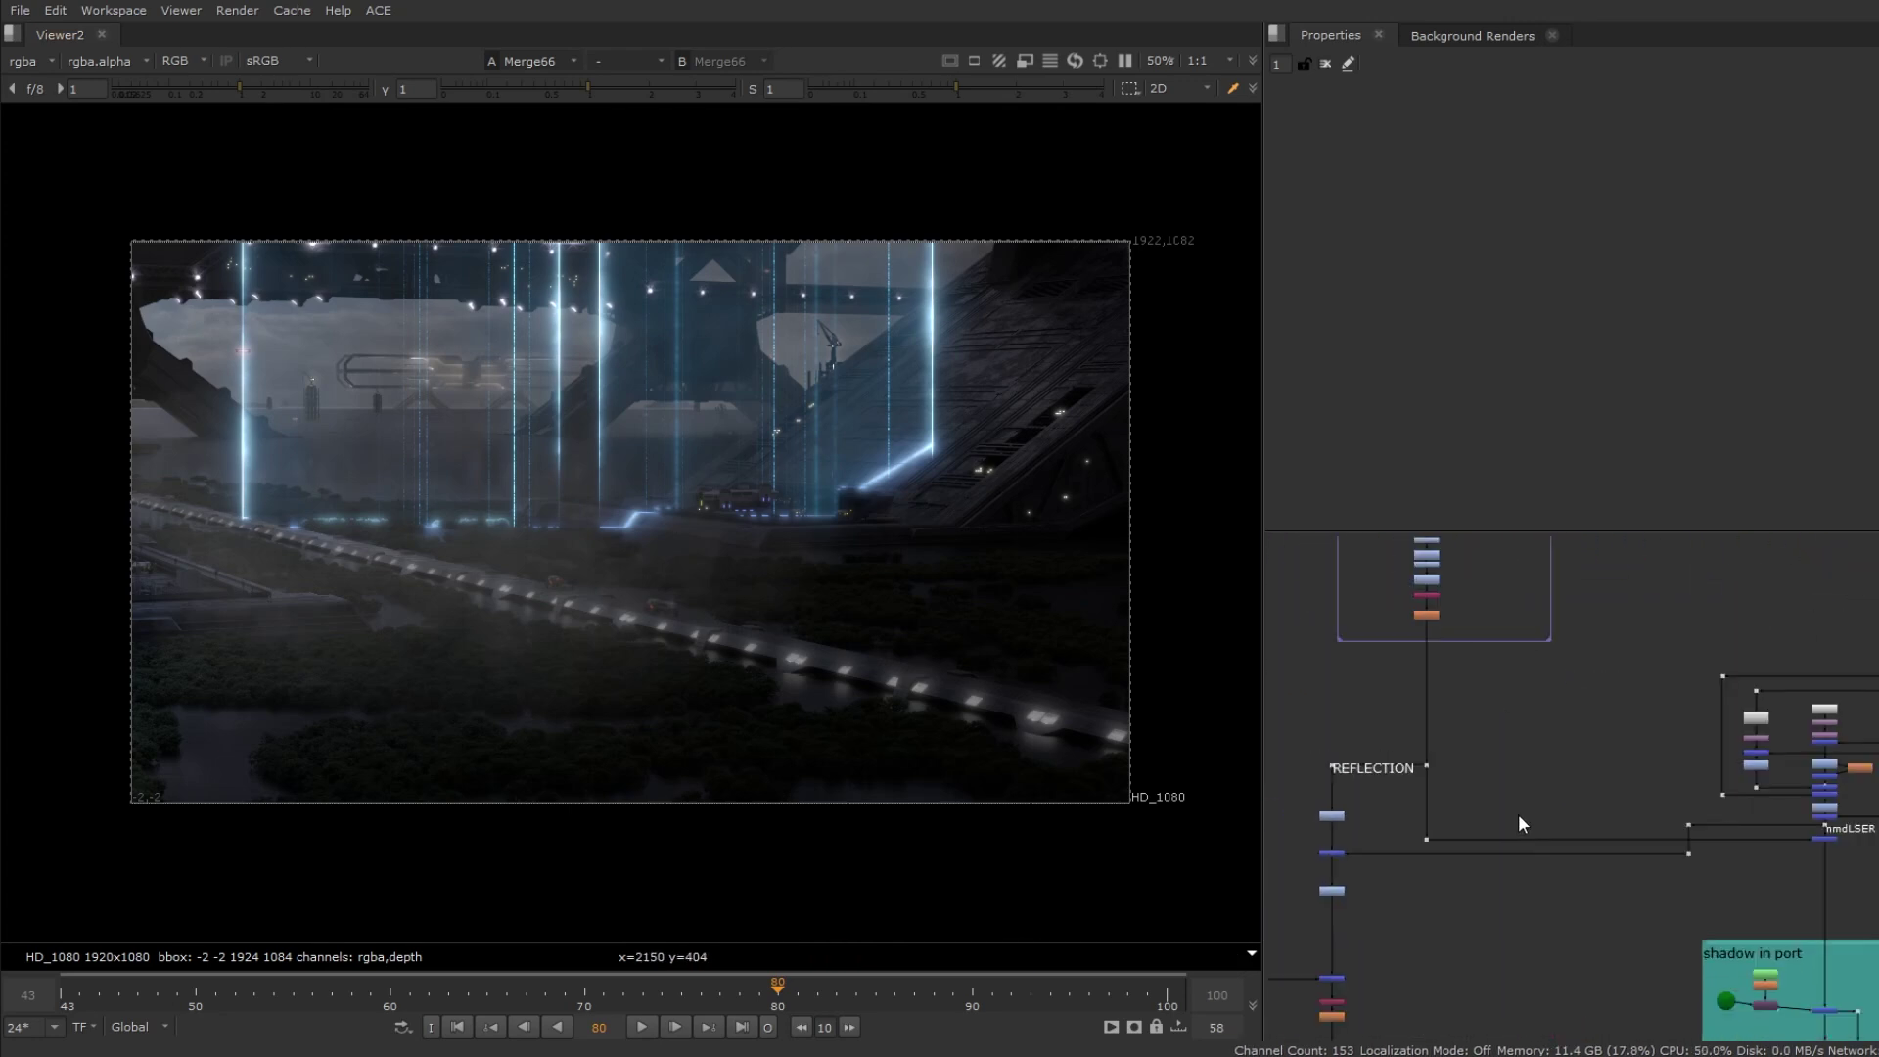
{"action": "scroll", "coordinate": [1840, 827], "scroll_direction": "up", "scroll_amount": 4}
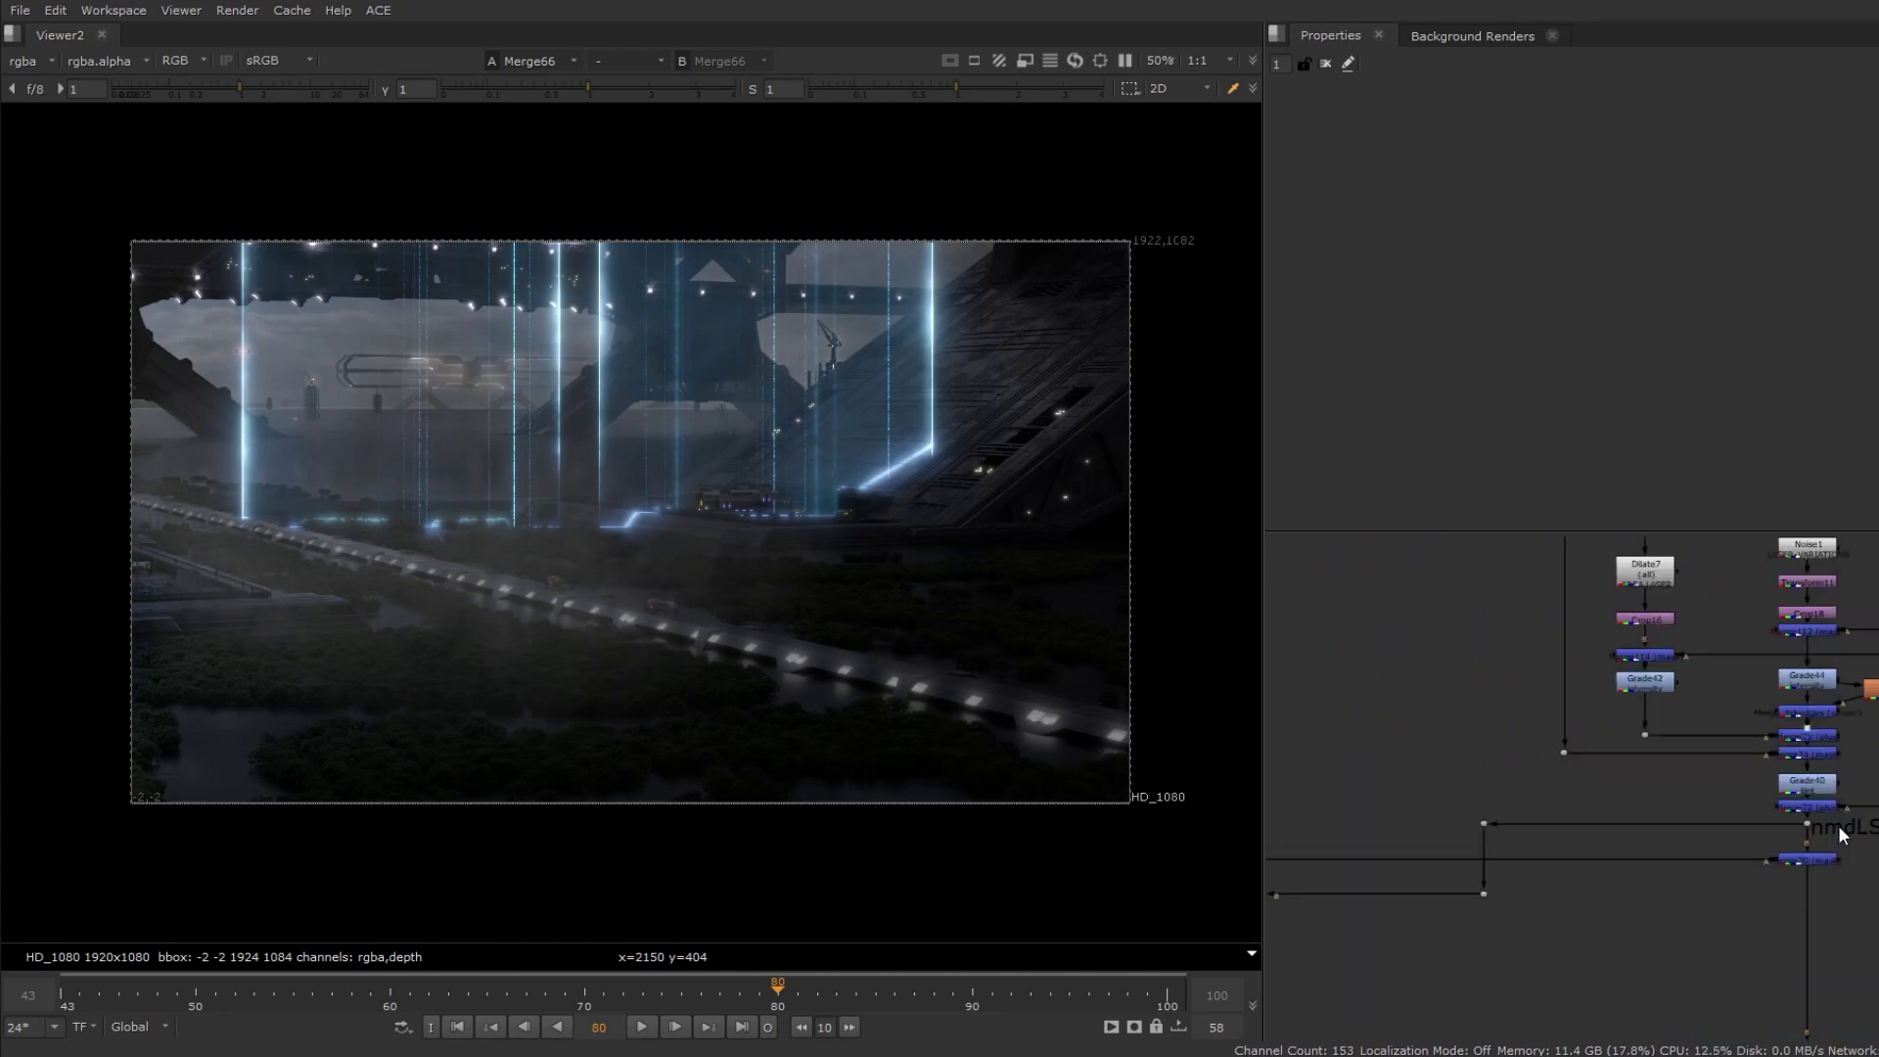
Compare the laser output at Merge70 with Merge72, marking out the ground line across the laser
{"action": "left_click", "coordinate": [1808, 859]}
{"action": "key", "text": "1"}
{"action": "left_click", "coordinate": [1811, 805]}
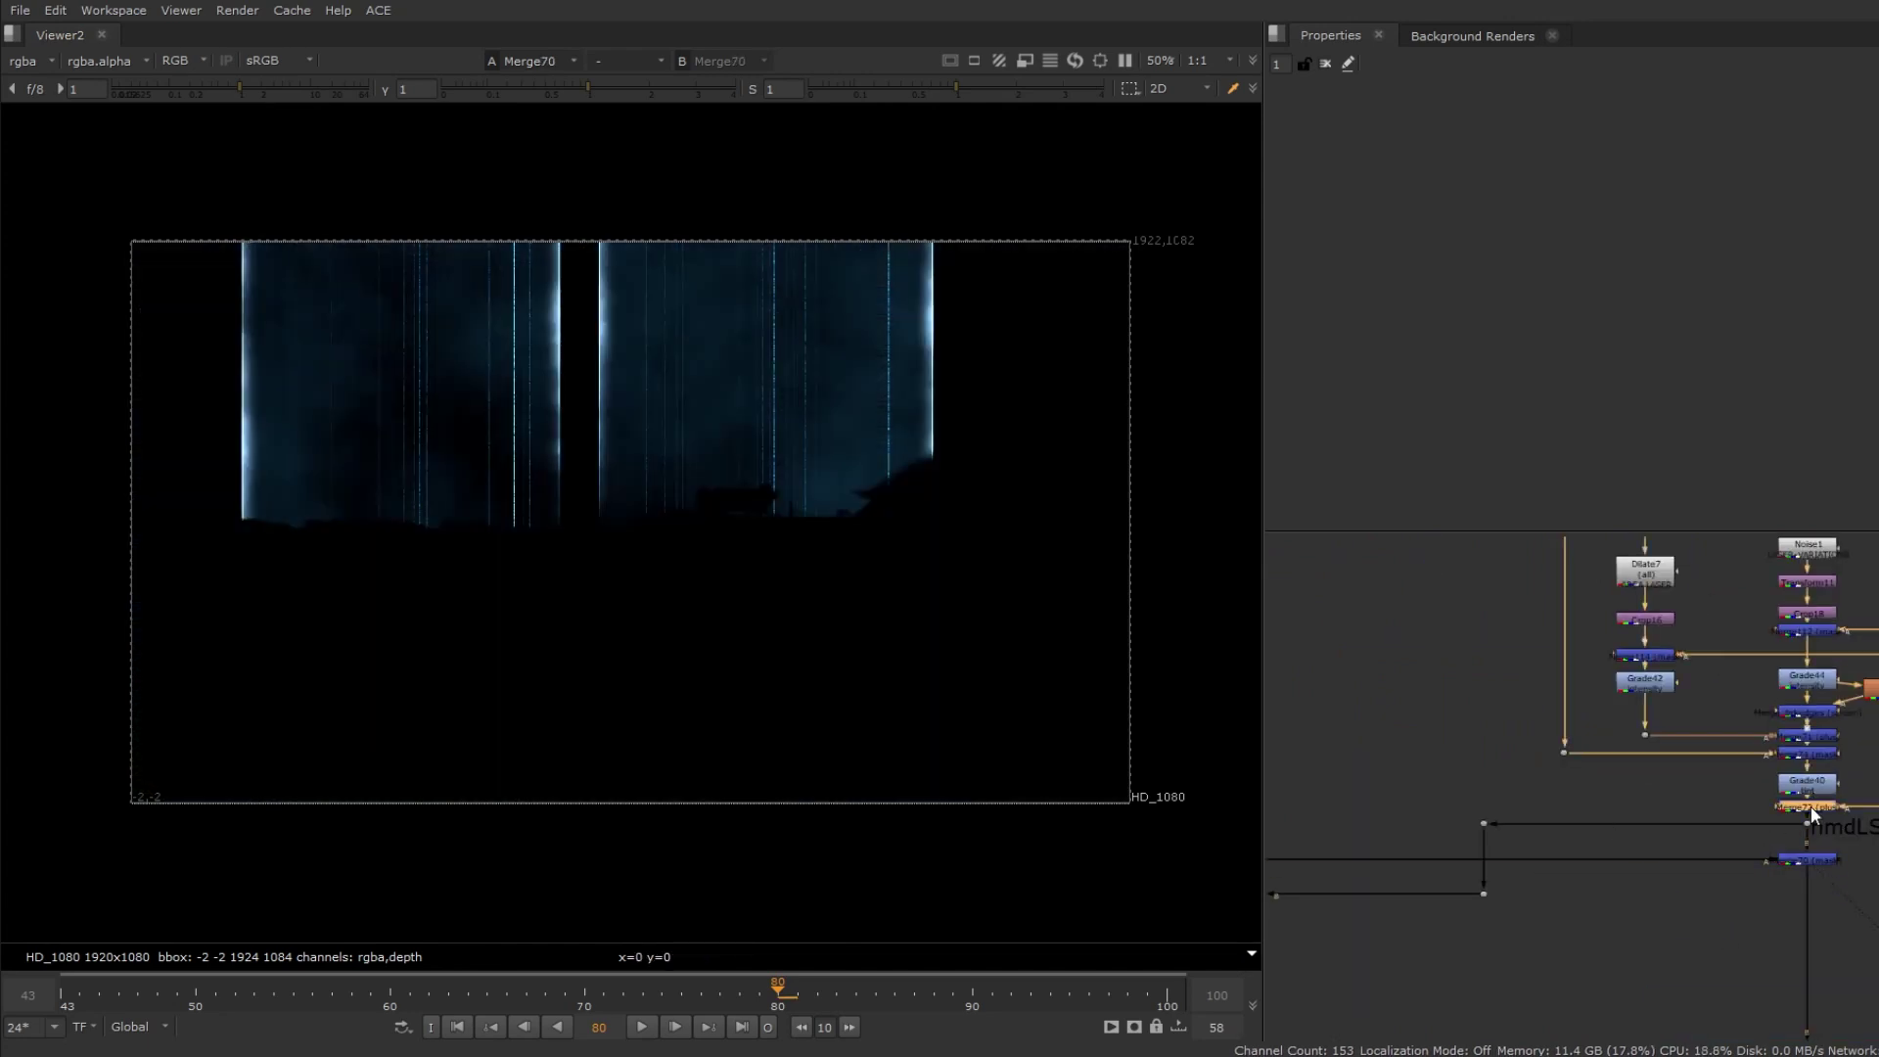
{"action": "key", "text": "1"}
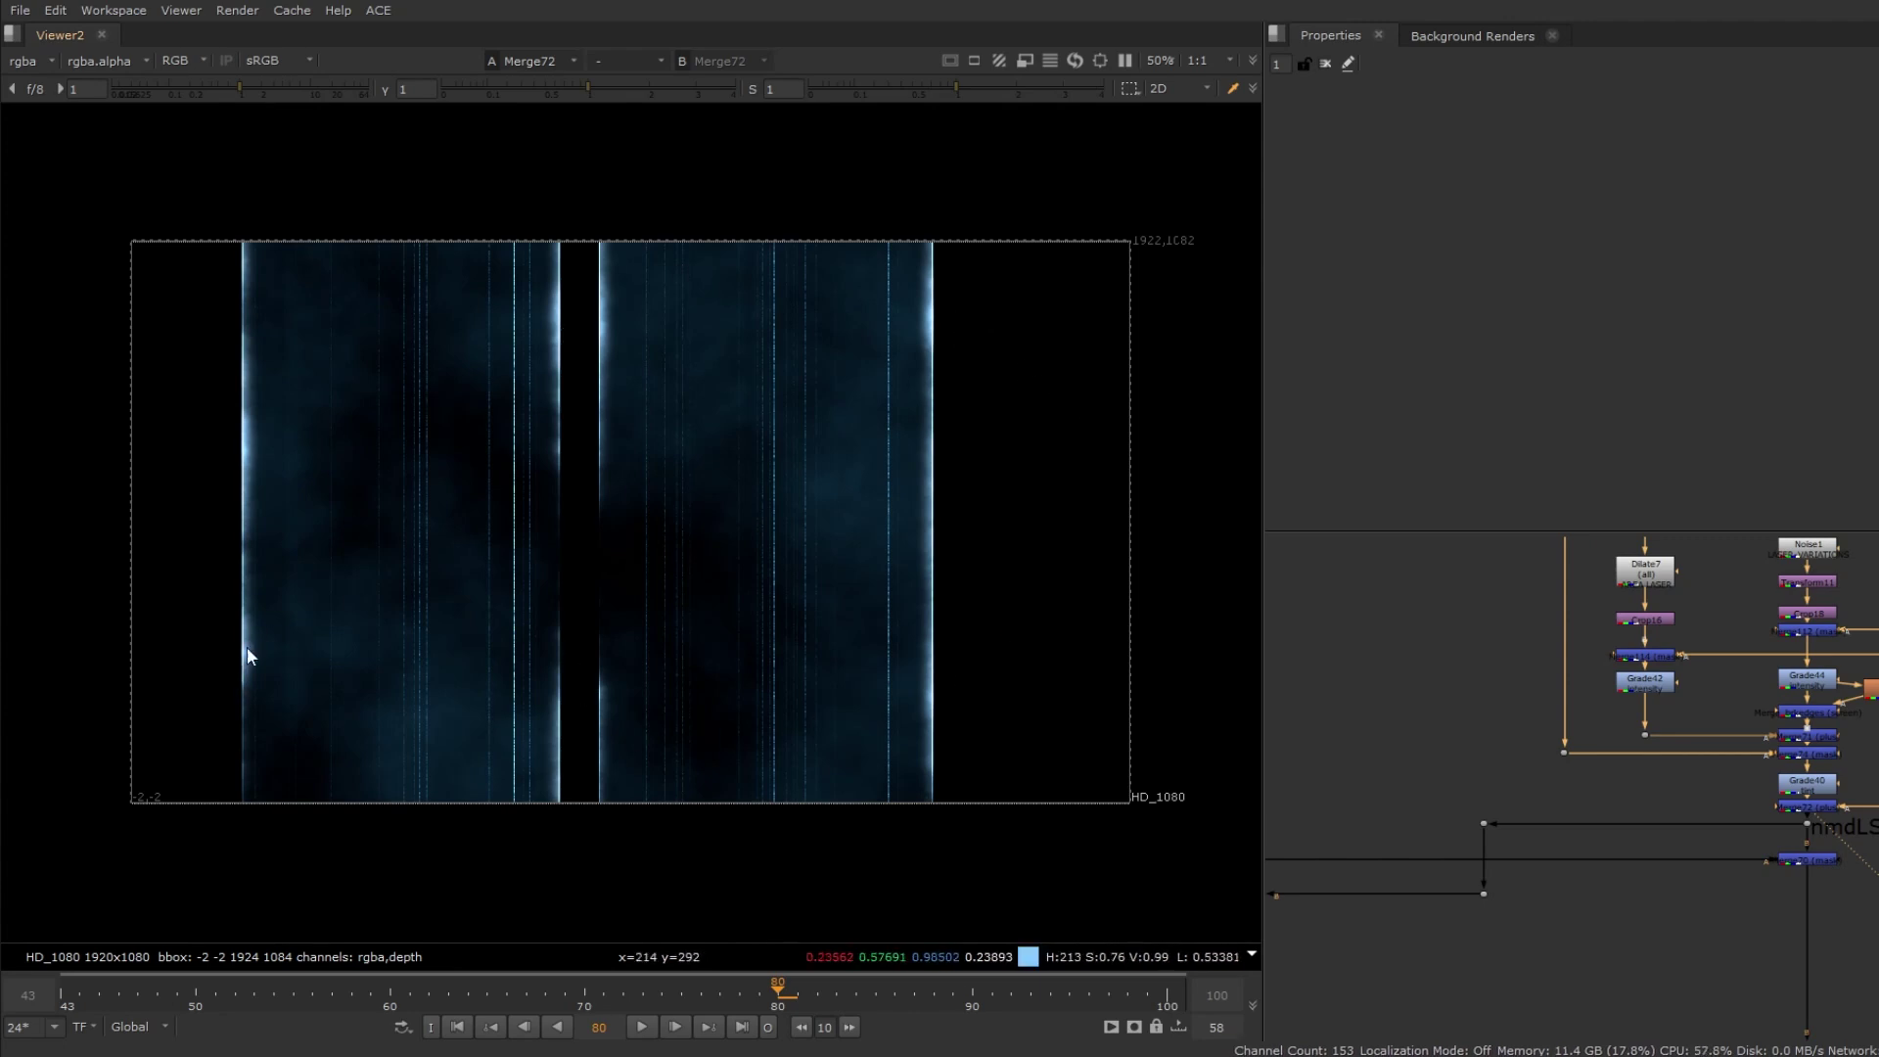
{"action": "left_click_drag", "start_coordinate": [174, 521], "coordinate": [998, 518]}
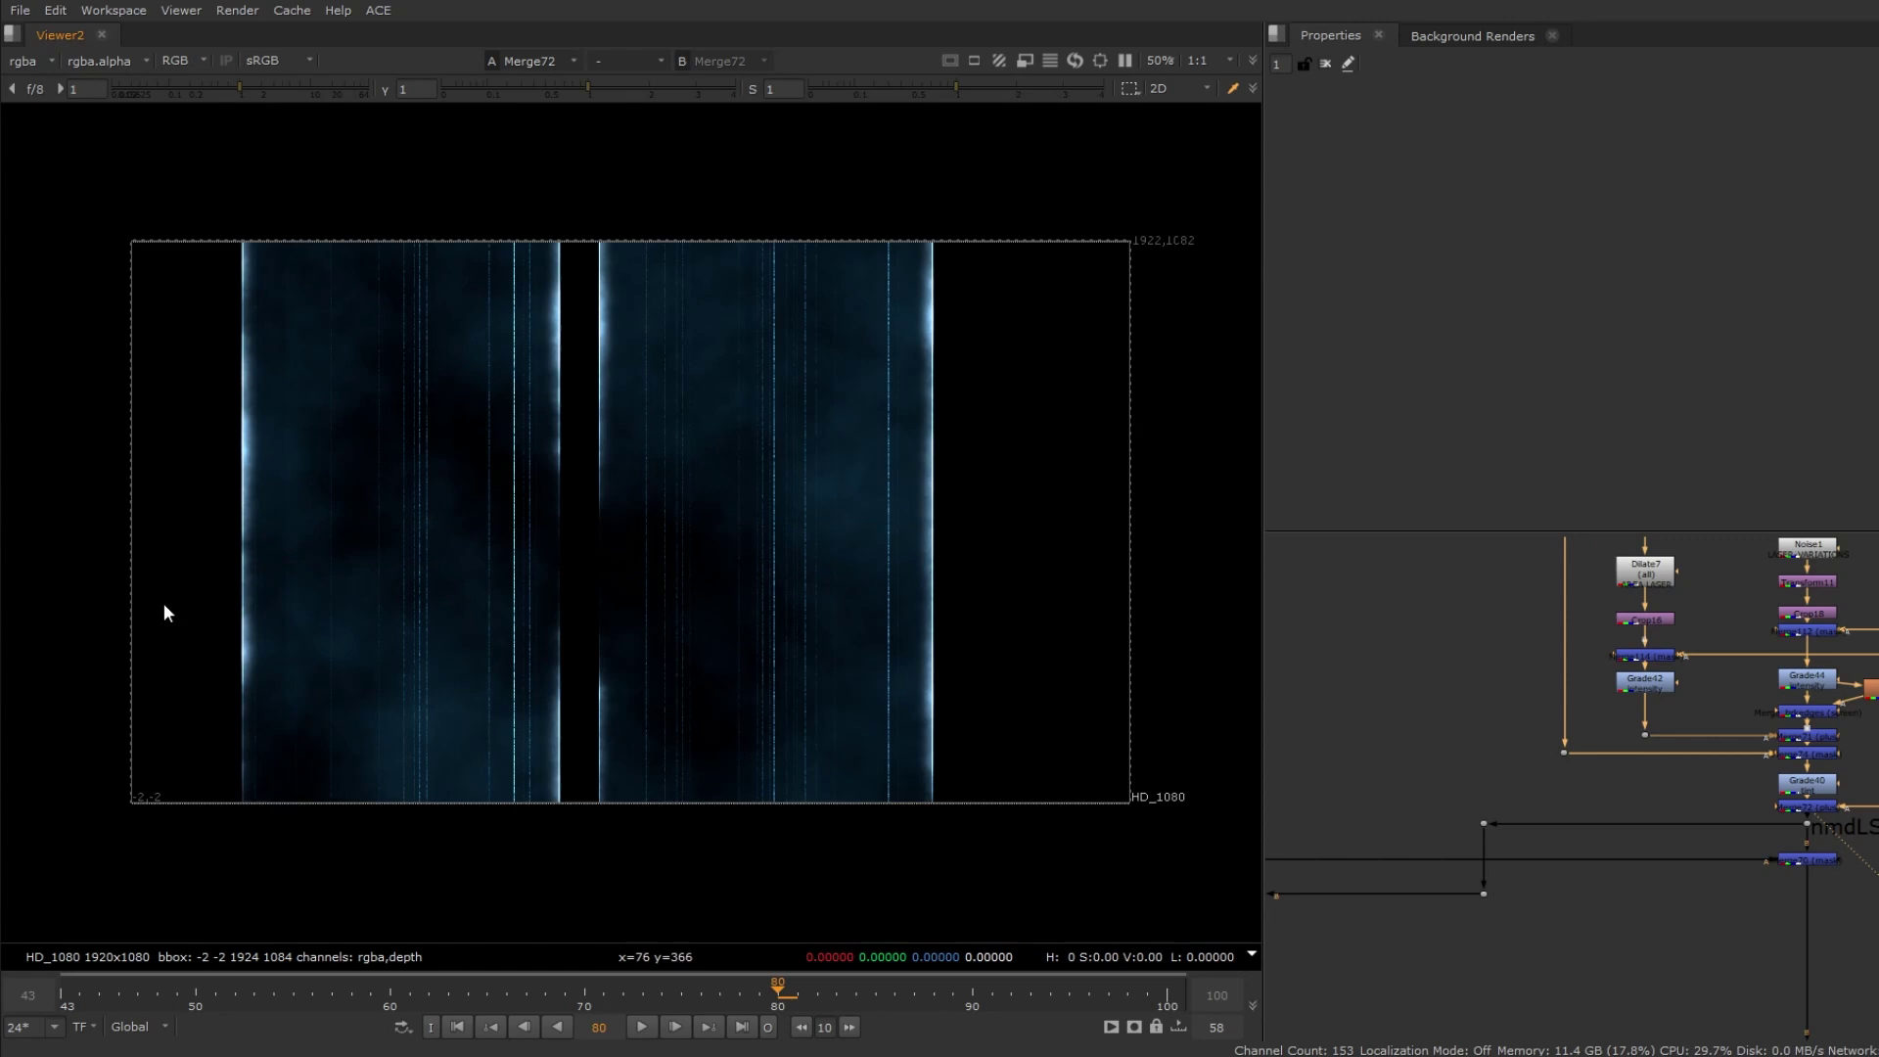
{"action": "left_click_drag", "start_coordinate": [168, 547], "coordinate": [75, 520], "text": "ctrl+shift"}
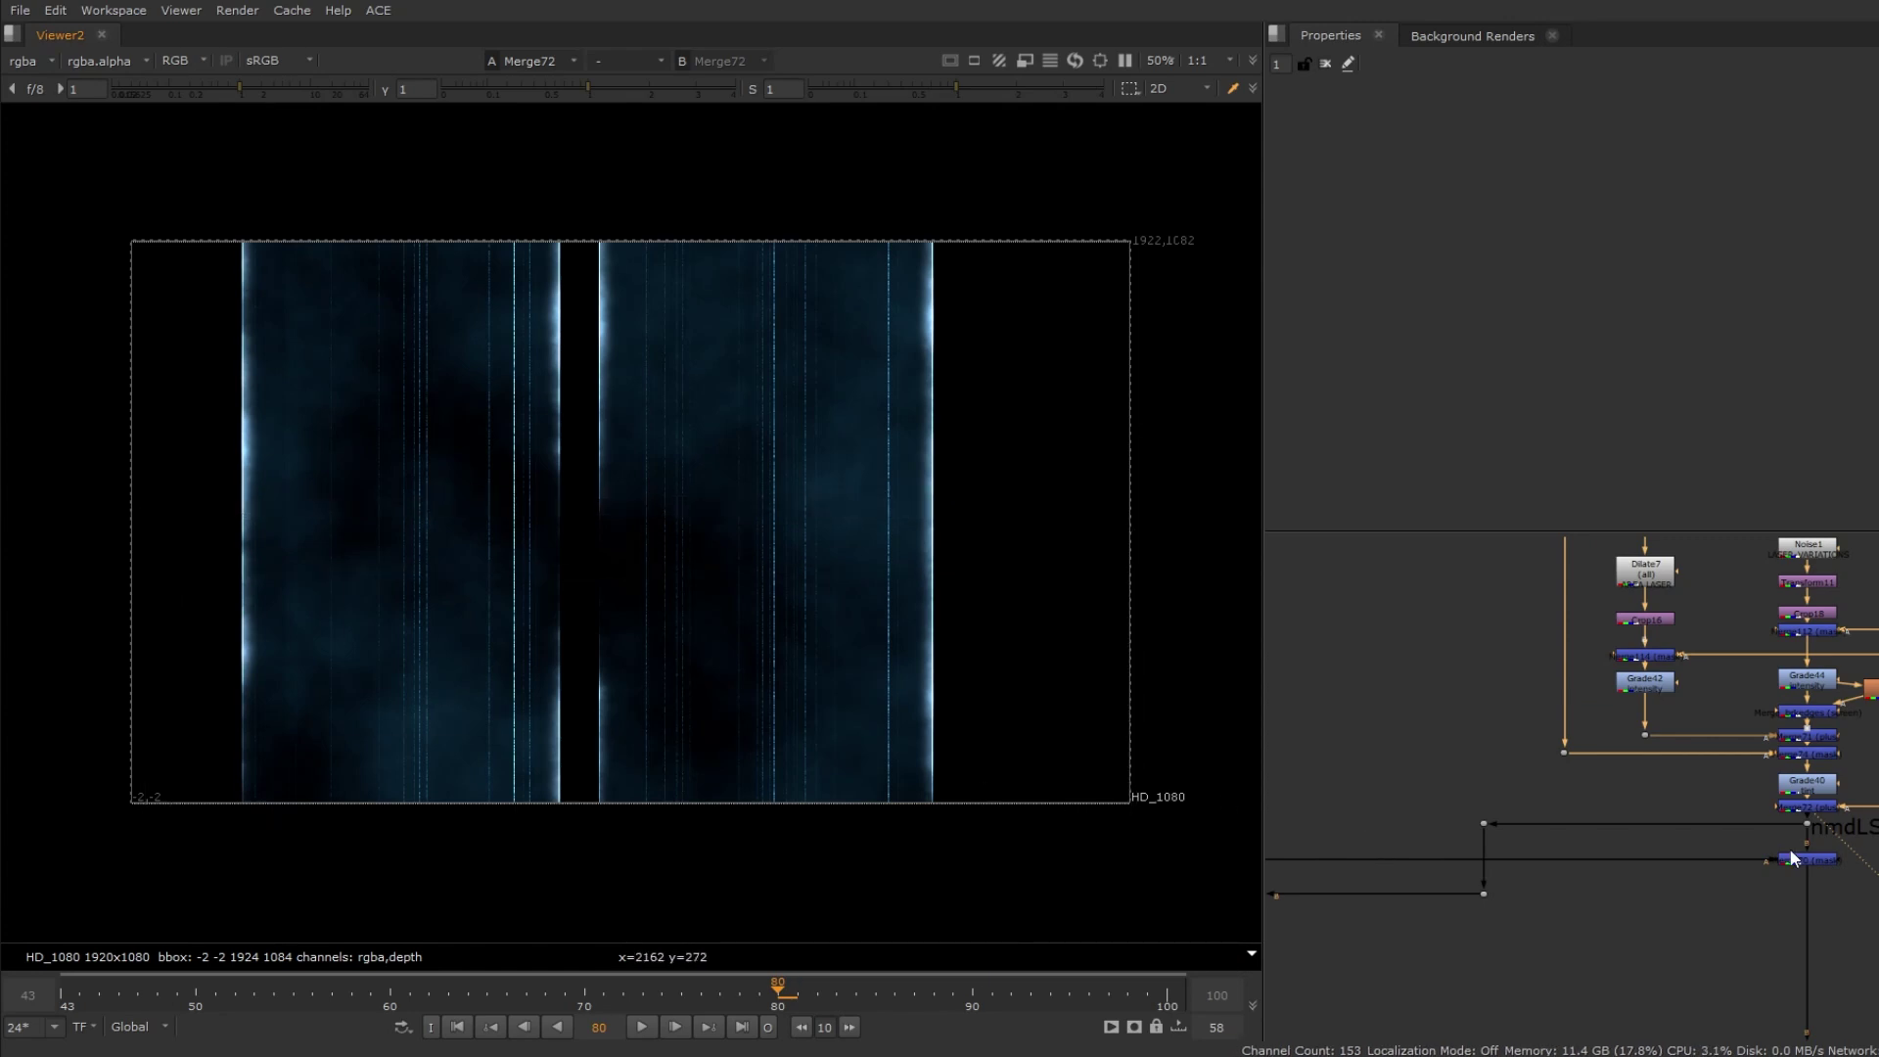
View the laser's lower part at the Merge105 mask node in the REFLECTION branch
{"action": "scroll", "coordinate": [1793, 859], "scroll_direction": "down", "scroll_amount": 5}
{"action": "scroll", "coordinate": [1606, 894], "scroll_direction": "up", "scroll_amount": 3}
{"action": "scroll", "coordinate": [1441, 701], "scroll_direction": "up", "scroll_amount": 5}
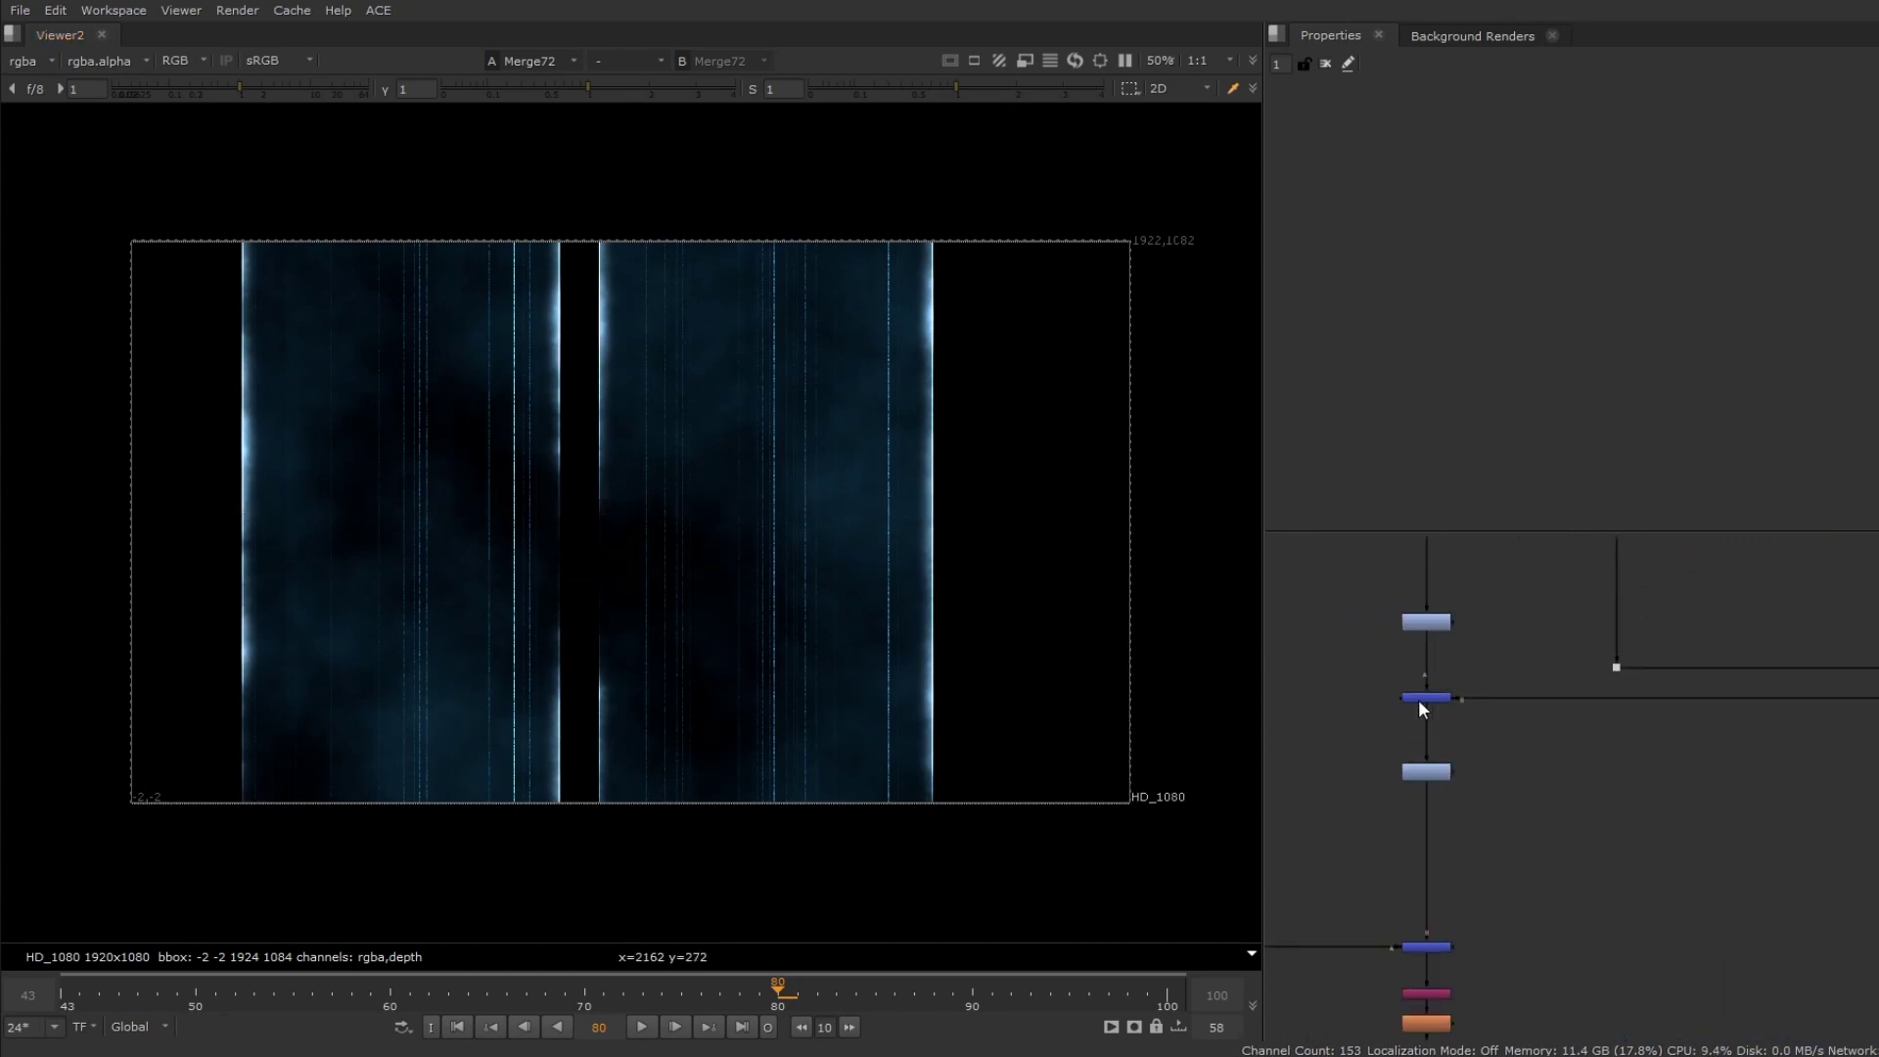
{"action": "left_click", "coordinate": [1418, 697]}
{"action": "key", "text": "1"}
{"action": "scroll", "coordinate": [1632, 783], "scroll_direction": "up", "scroll_amount": 3}
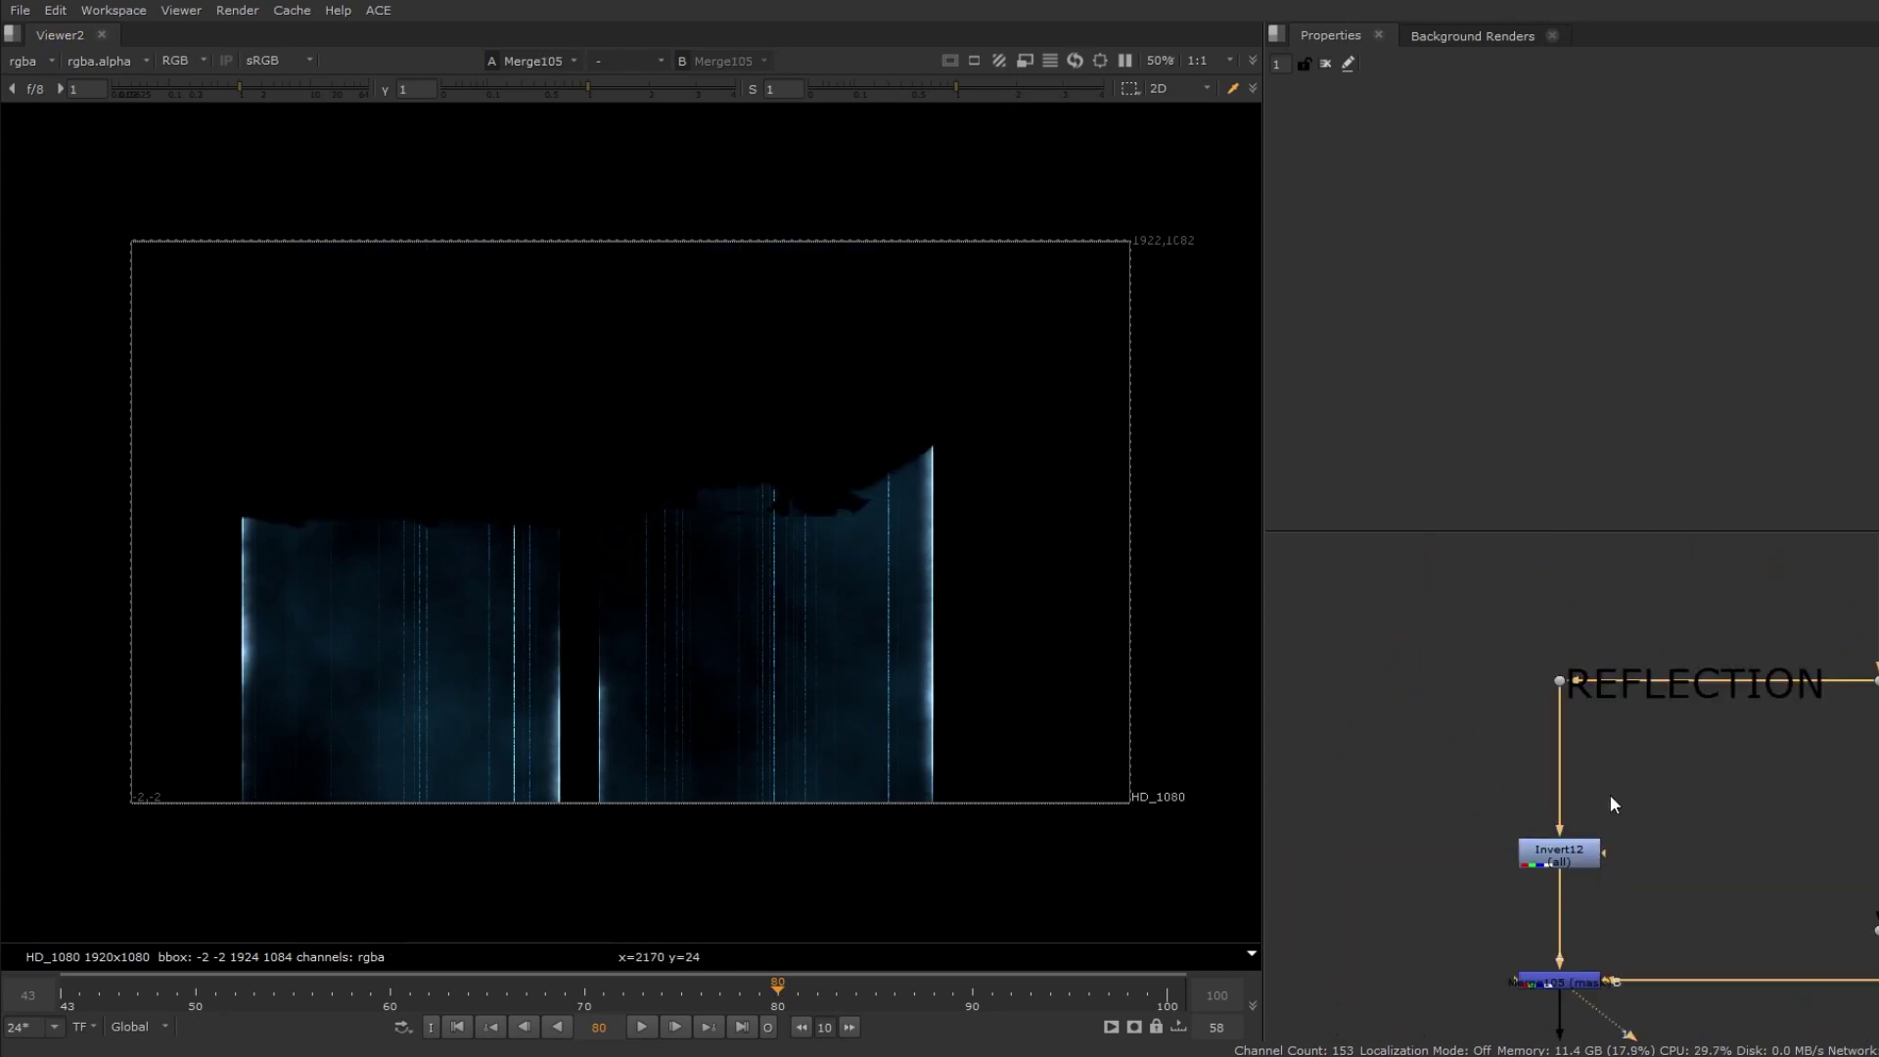
View the incoming mask at Dot174, its inversion at Invert12 and the masked laser at Merge105
{"action": "left_click", "coordinate": [1570, 867]}
{"action": "left_click", "coordinate": [1549, 658]}
{"action": "key", "text": "1"}
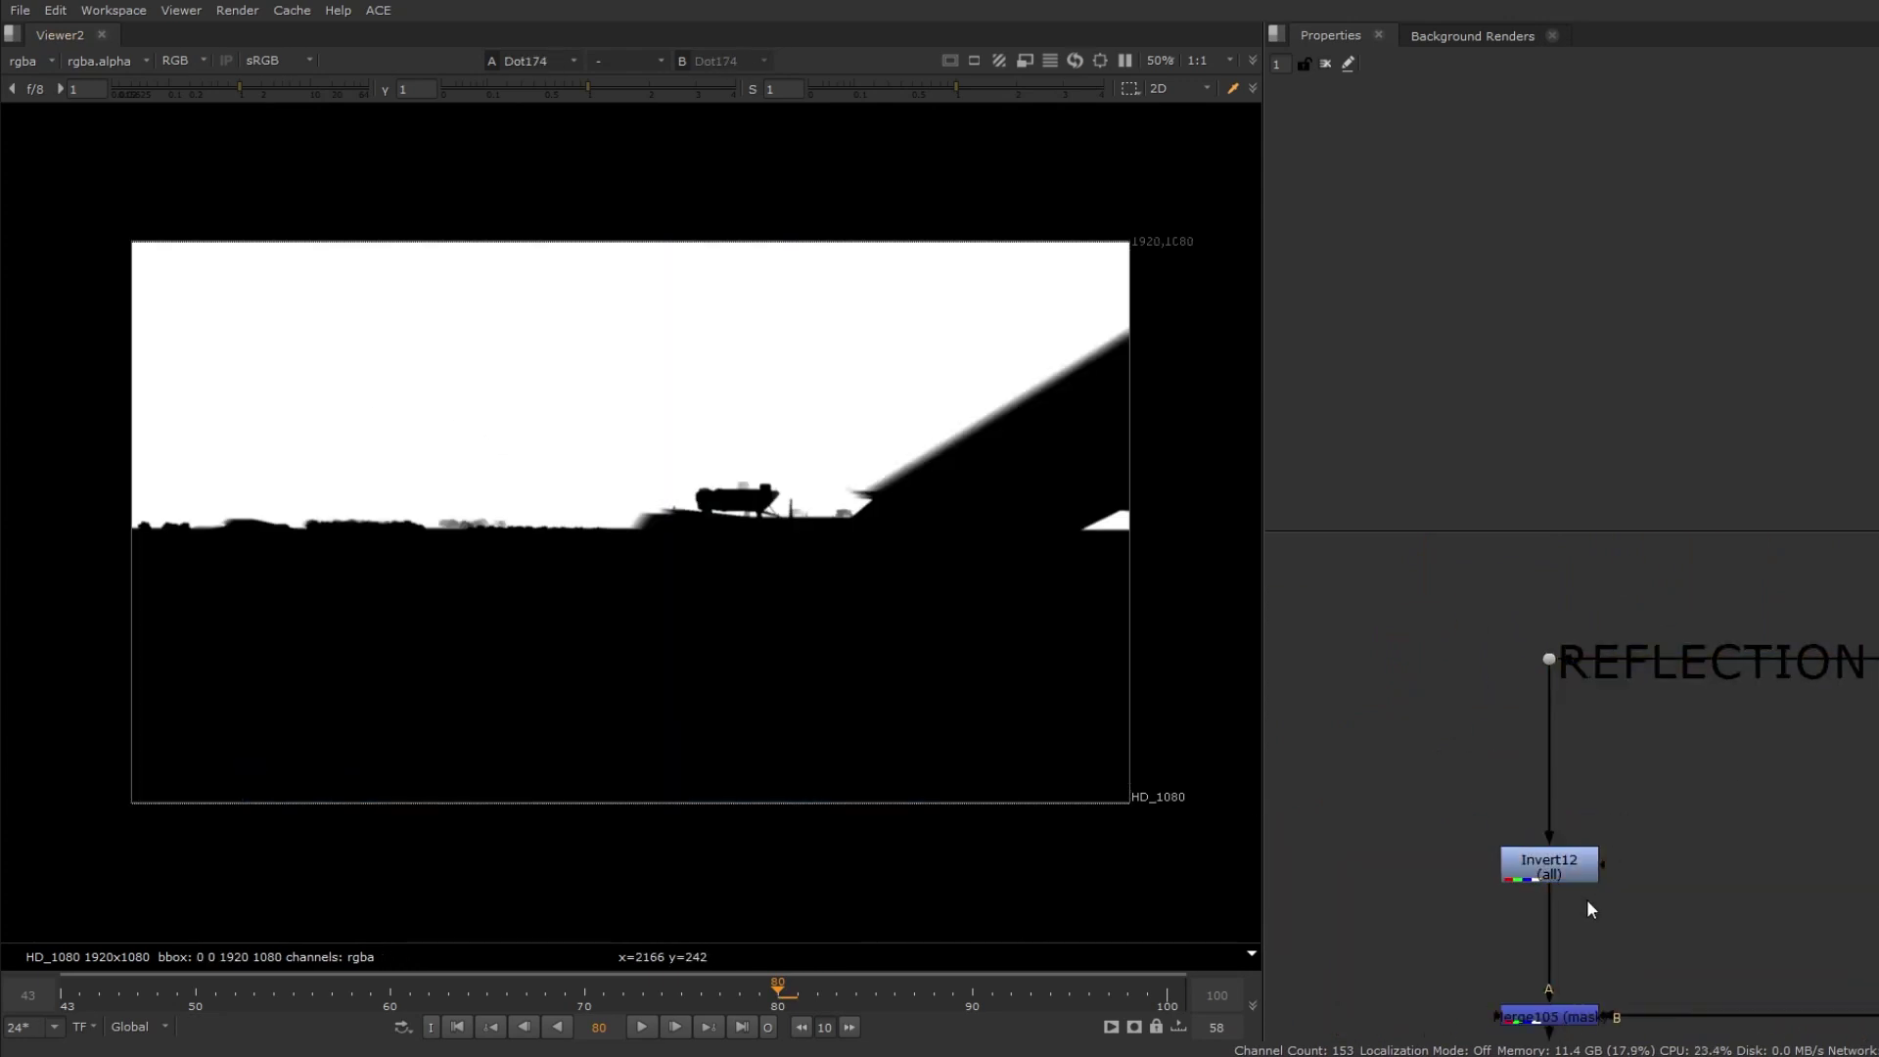
{"action": "left_click", "coordinate": [1554, 877]}
{"action": "key", "text": "1"}
{"action": "scroll", "coordinate": [1654, 901], "scroll_direction": "down", "scroll_amount": 3}
{"action": "left_click", "coordinate": [1540, 842]}
{"action": "key", "text": "1"}
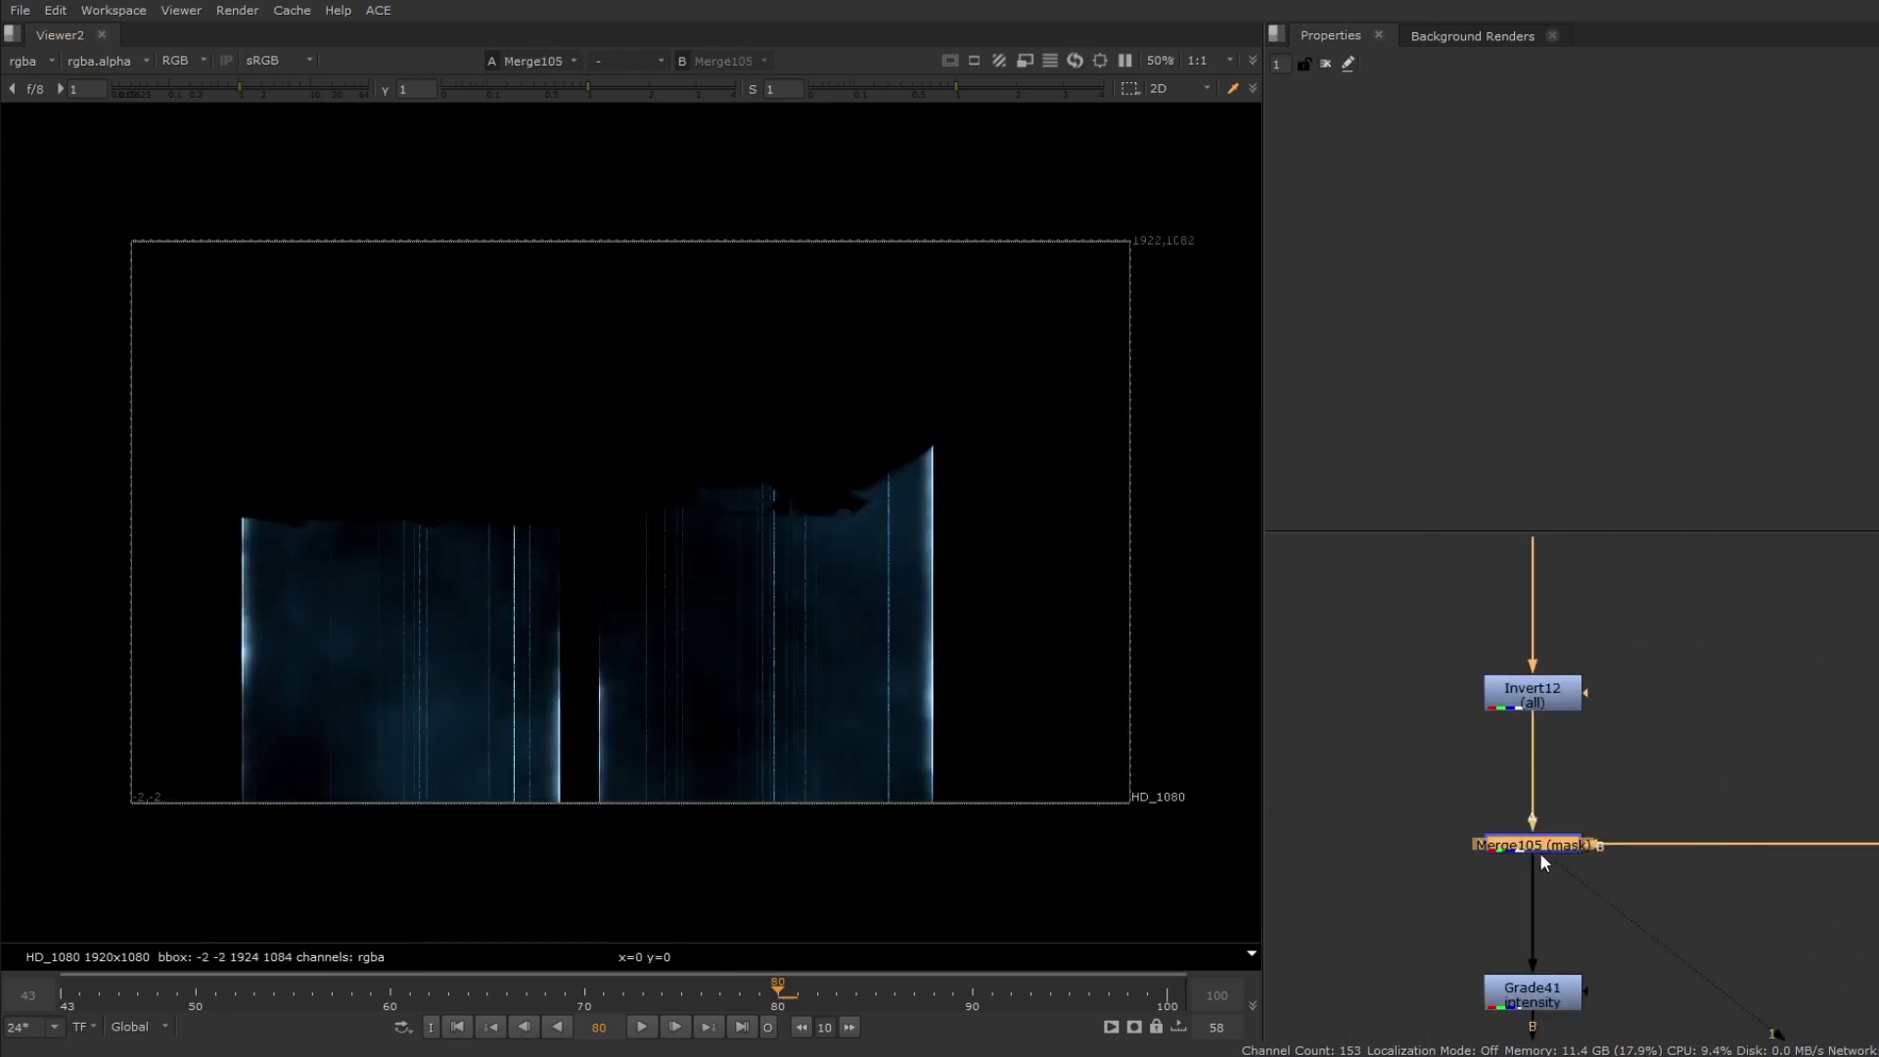
View the reflection after the Grade41 intensity boost and after the spaceship mask at Merge143
{"action": "scroll", "coordinate": [1625, 774], "scroll_direction": "down", "scroll_amount": 3}
{"action": "left_click", "coordinate": [1603, 789]}
{"action": "key", "text": "1"}
{"action": "scroll", "coordinate": [1611, 879], "scroll_direction": "down", "scroll_amount": 5}
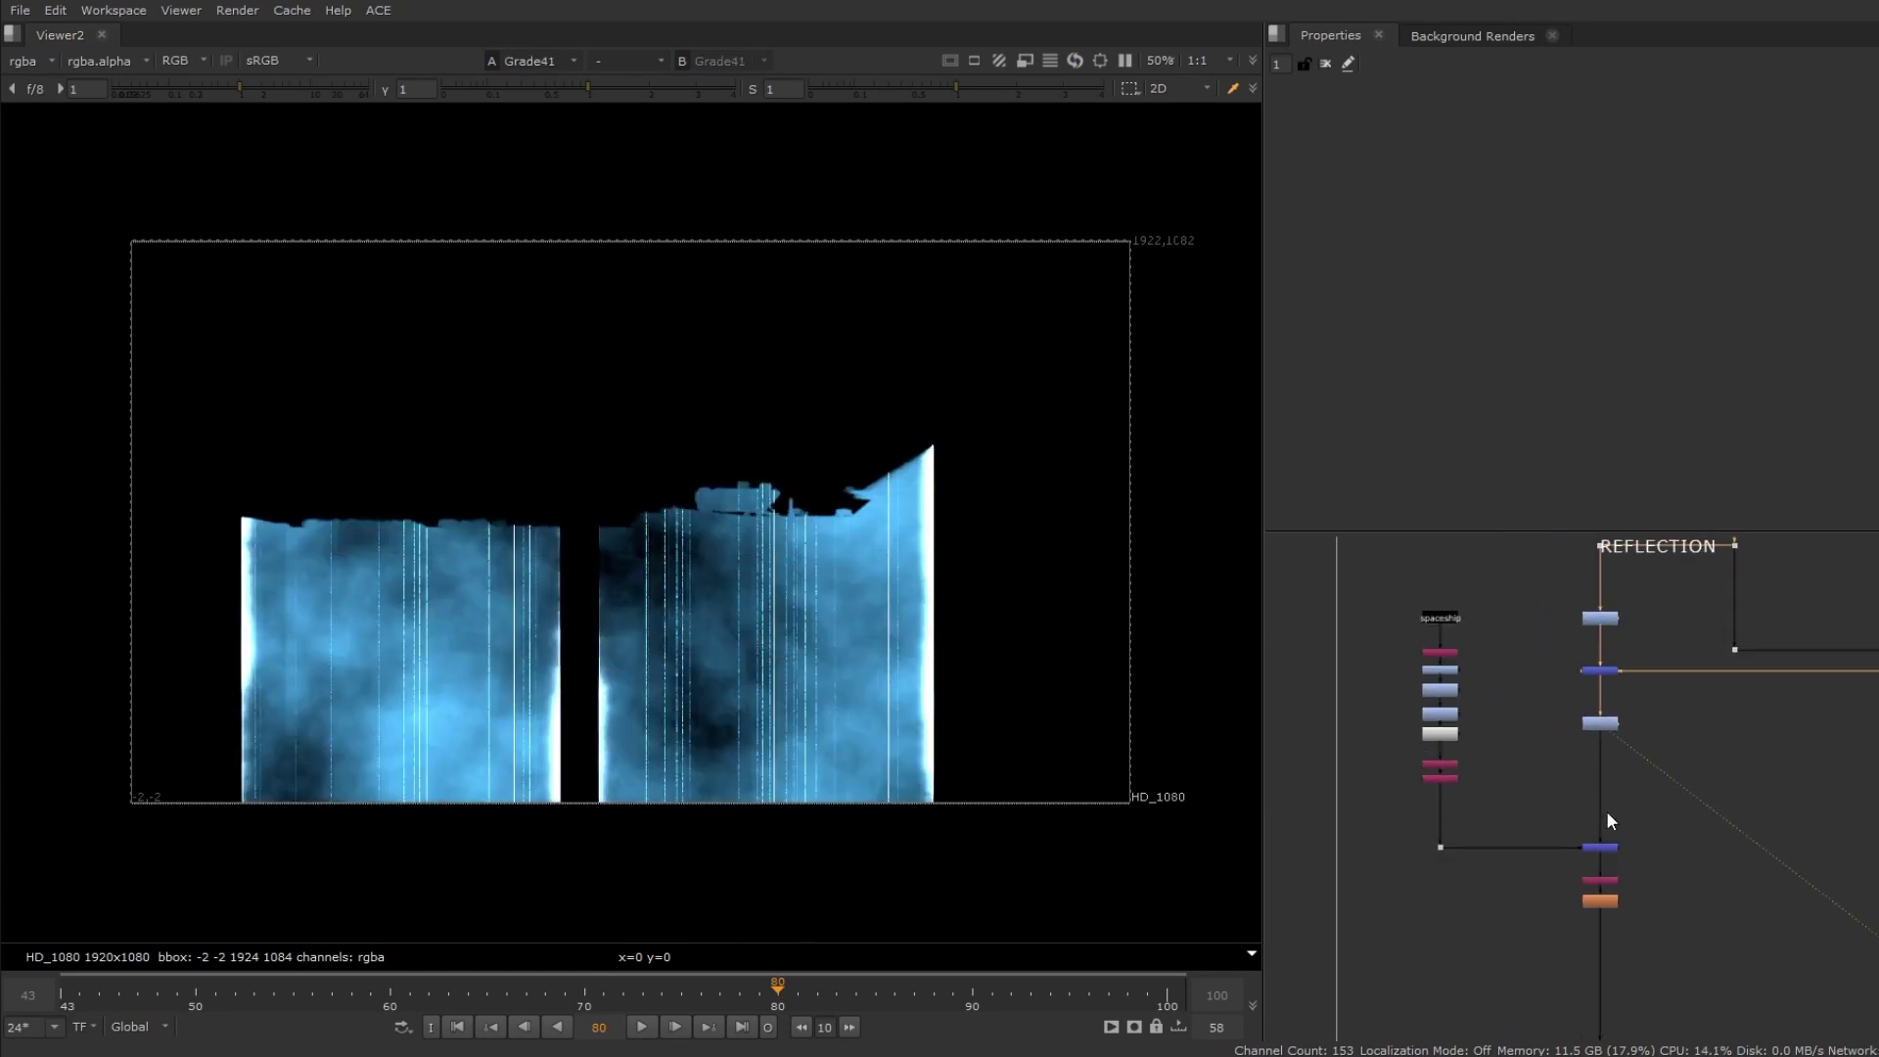
{"action": "left_click", "coordinate": [1599, 853]}
{"action": "key", "text": "1"}
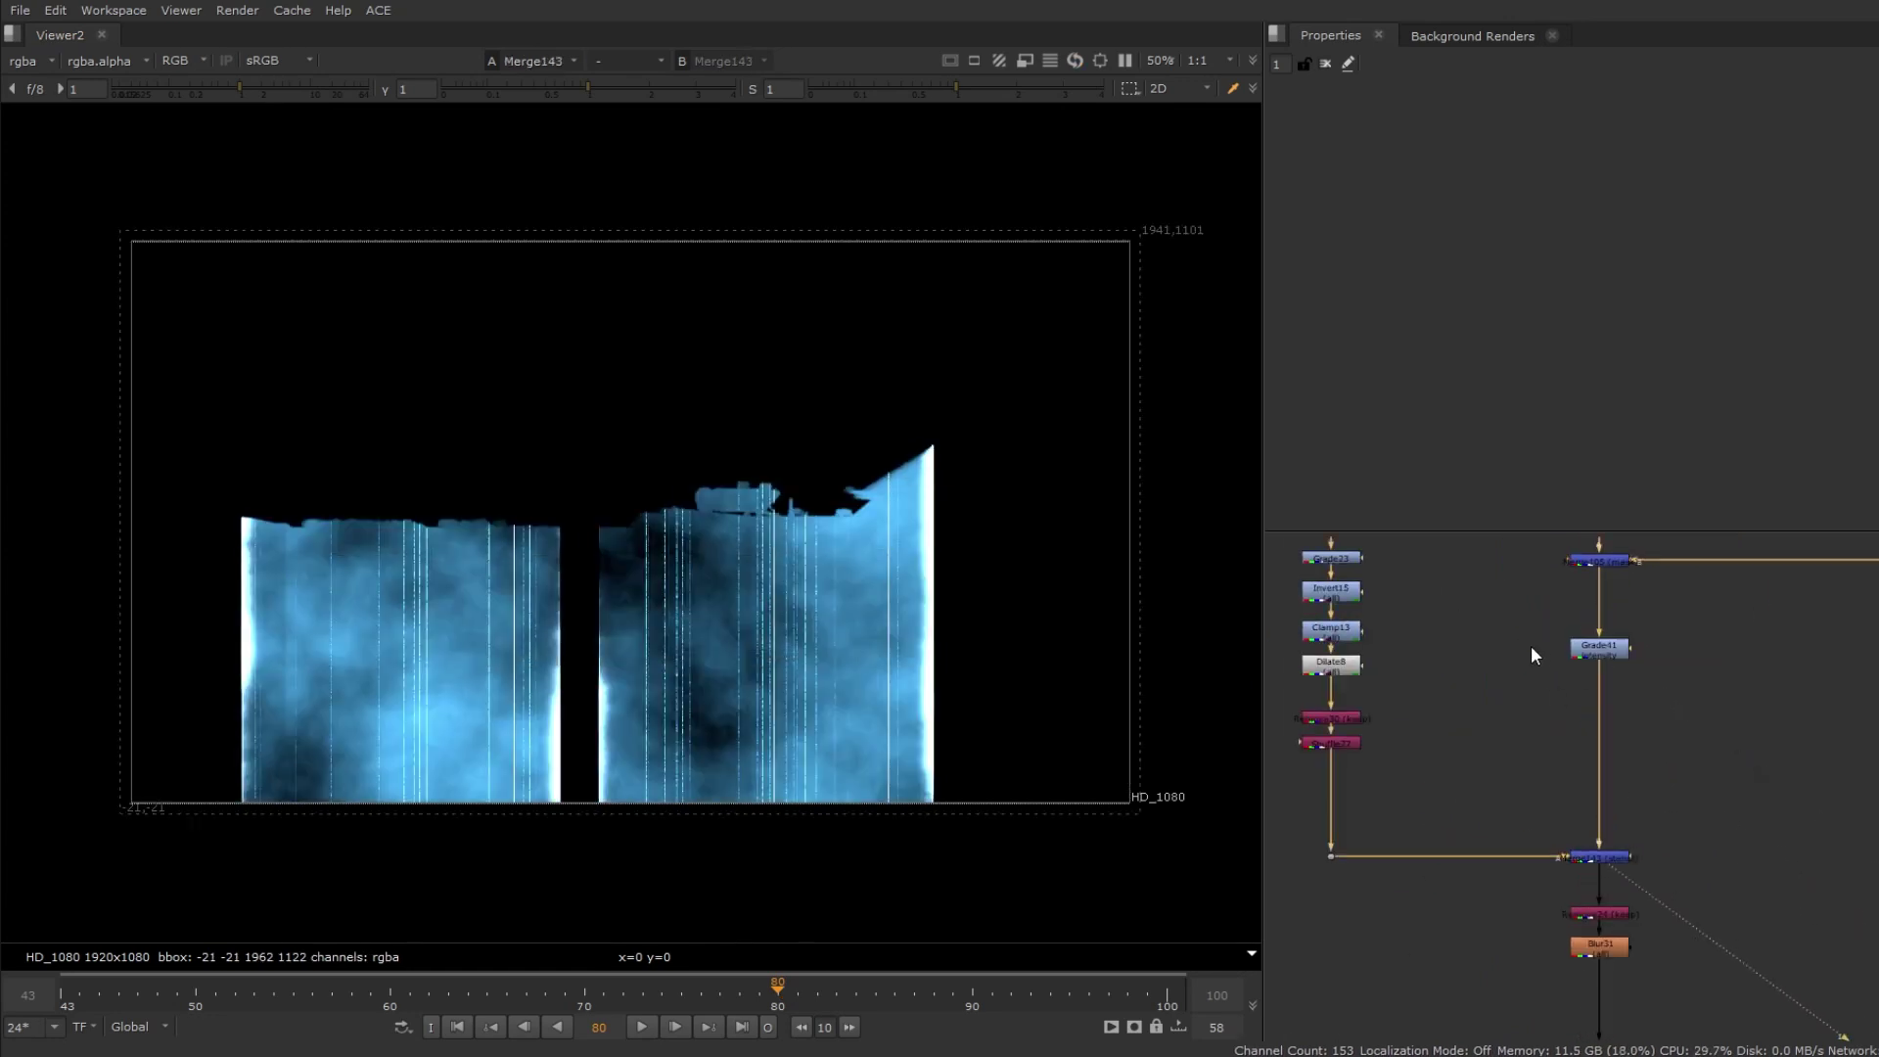
View the blurred laser reflection at Blur31
{"action": "scroll", "coordinate": [1566, 718], "scroll_direction": "down", "scroll_amount": 5}
{"action": "scroll", "coordinate": [1644, 907], "scroll_direction": "up", "scroll_amount": 3}
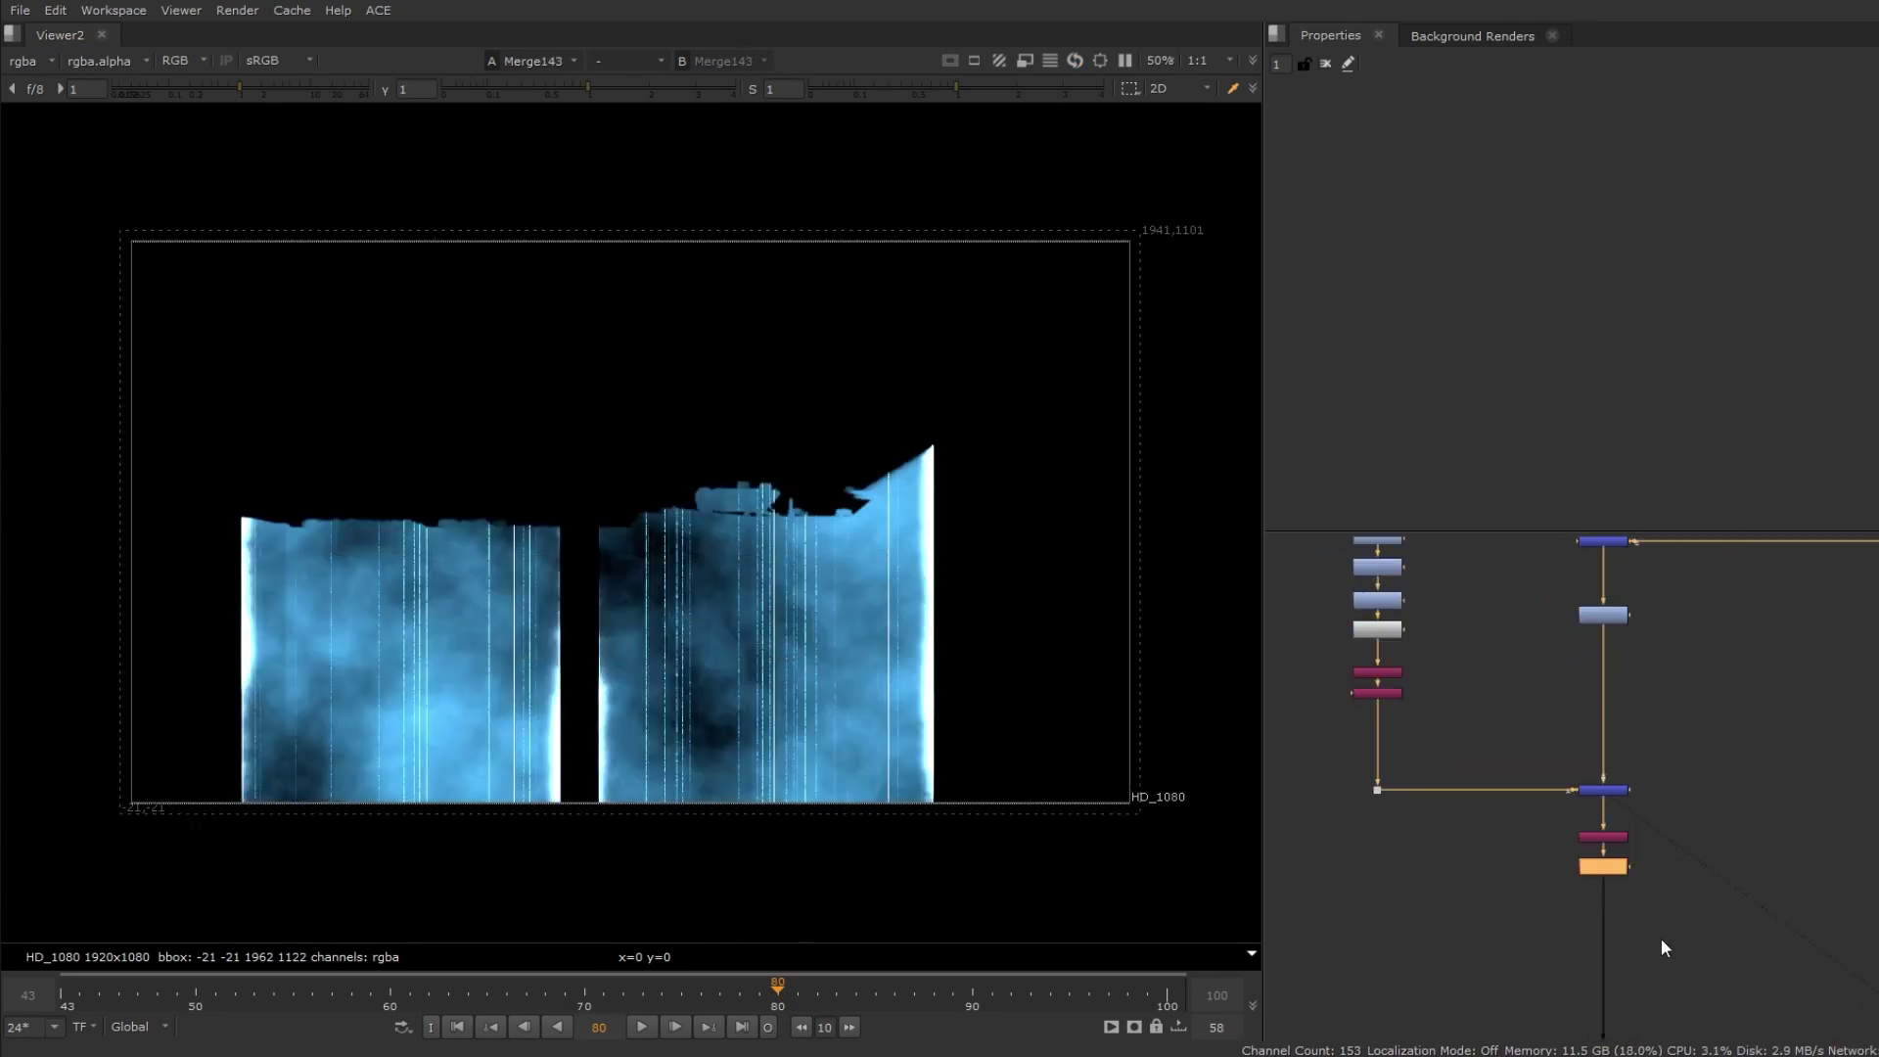
{"action": "key", "text": "1"}
{"action": "scroll", "coordinate": [1683, 934], "scroll_direction": "down", "scroll_amount": 5}
{"action": "scroll", "coordinate": [1562, 708], "scroll_direction": "up", "scroll_amount": 5}
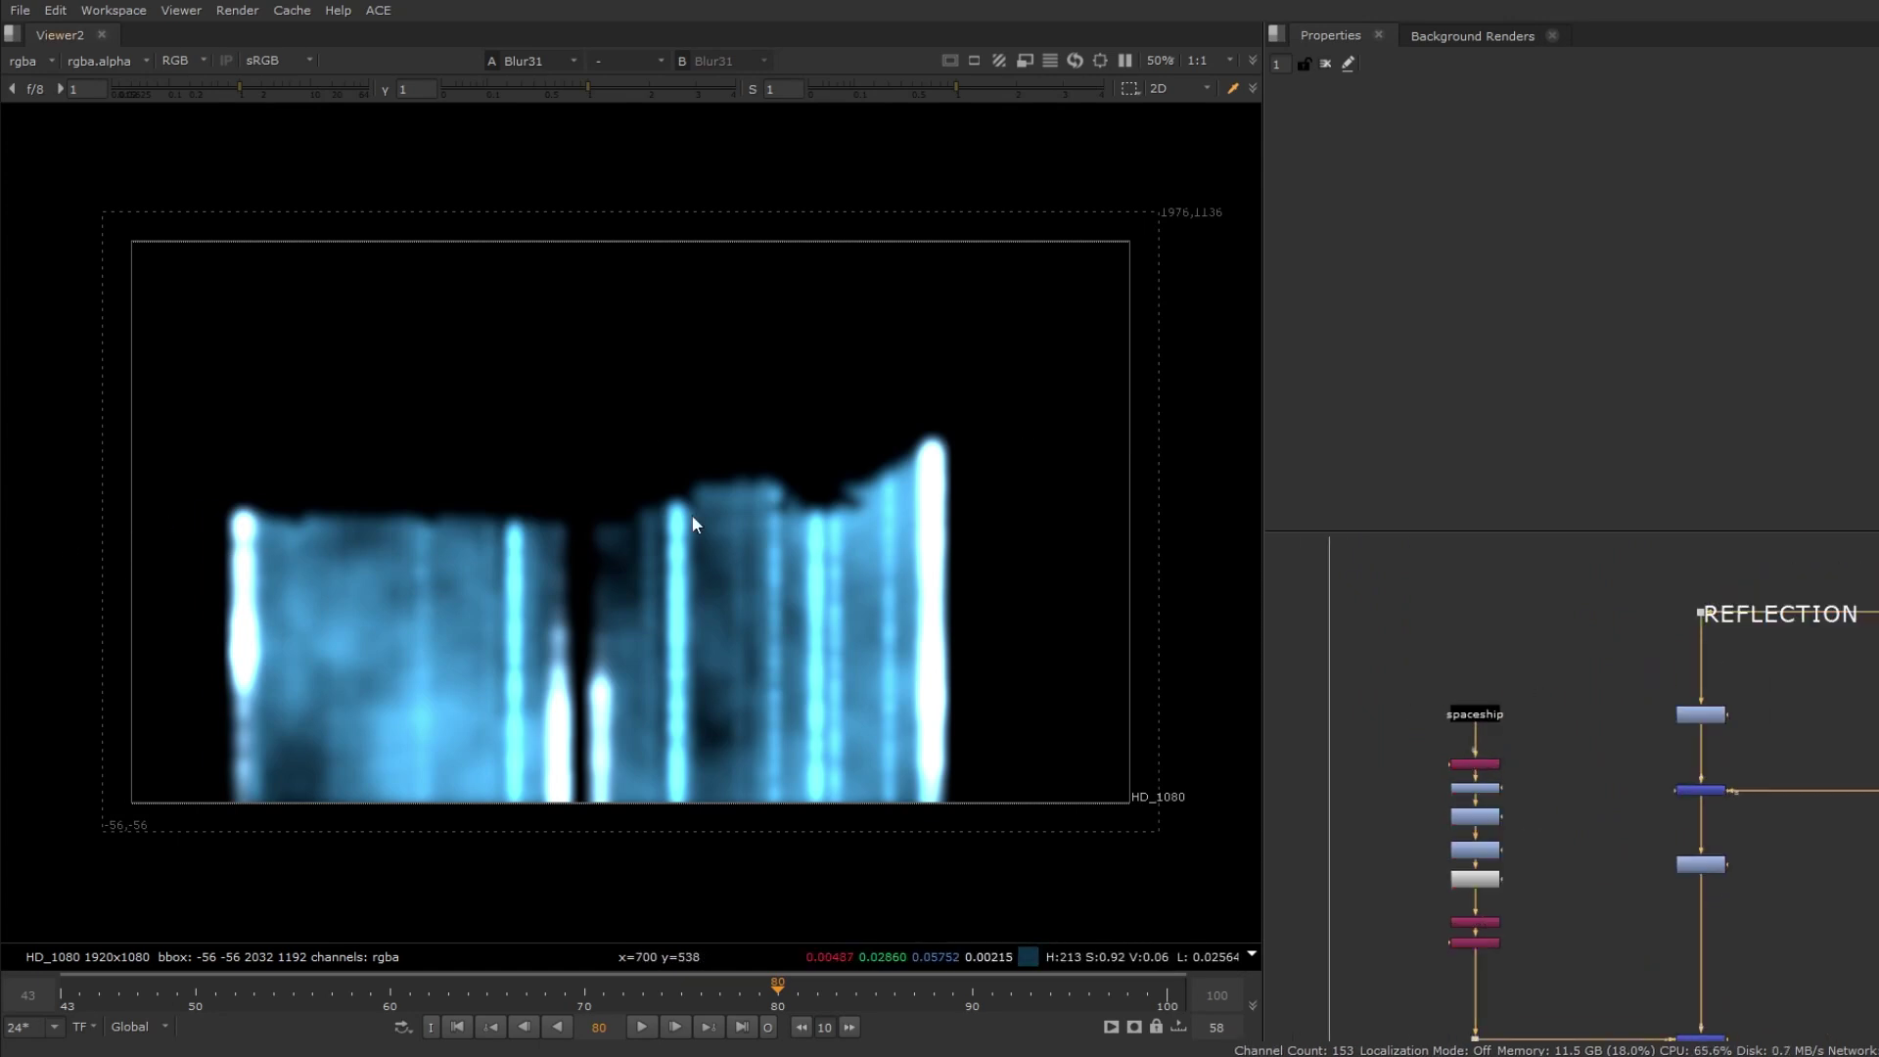
Follow the reflection branch down from Blur31 and view its cropped output at Crop23
{"action": "scroll", "coordinate": [1571, 797], "scroll_direction": "down", "scroll_amount": 4}
{"action": "scroll", "coordinate": [1606, 851], "scroll_direction": "down", "scroll_amount": 3}
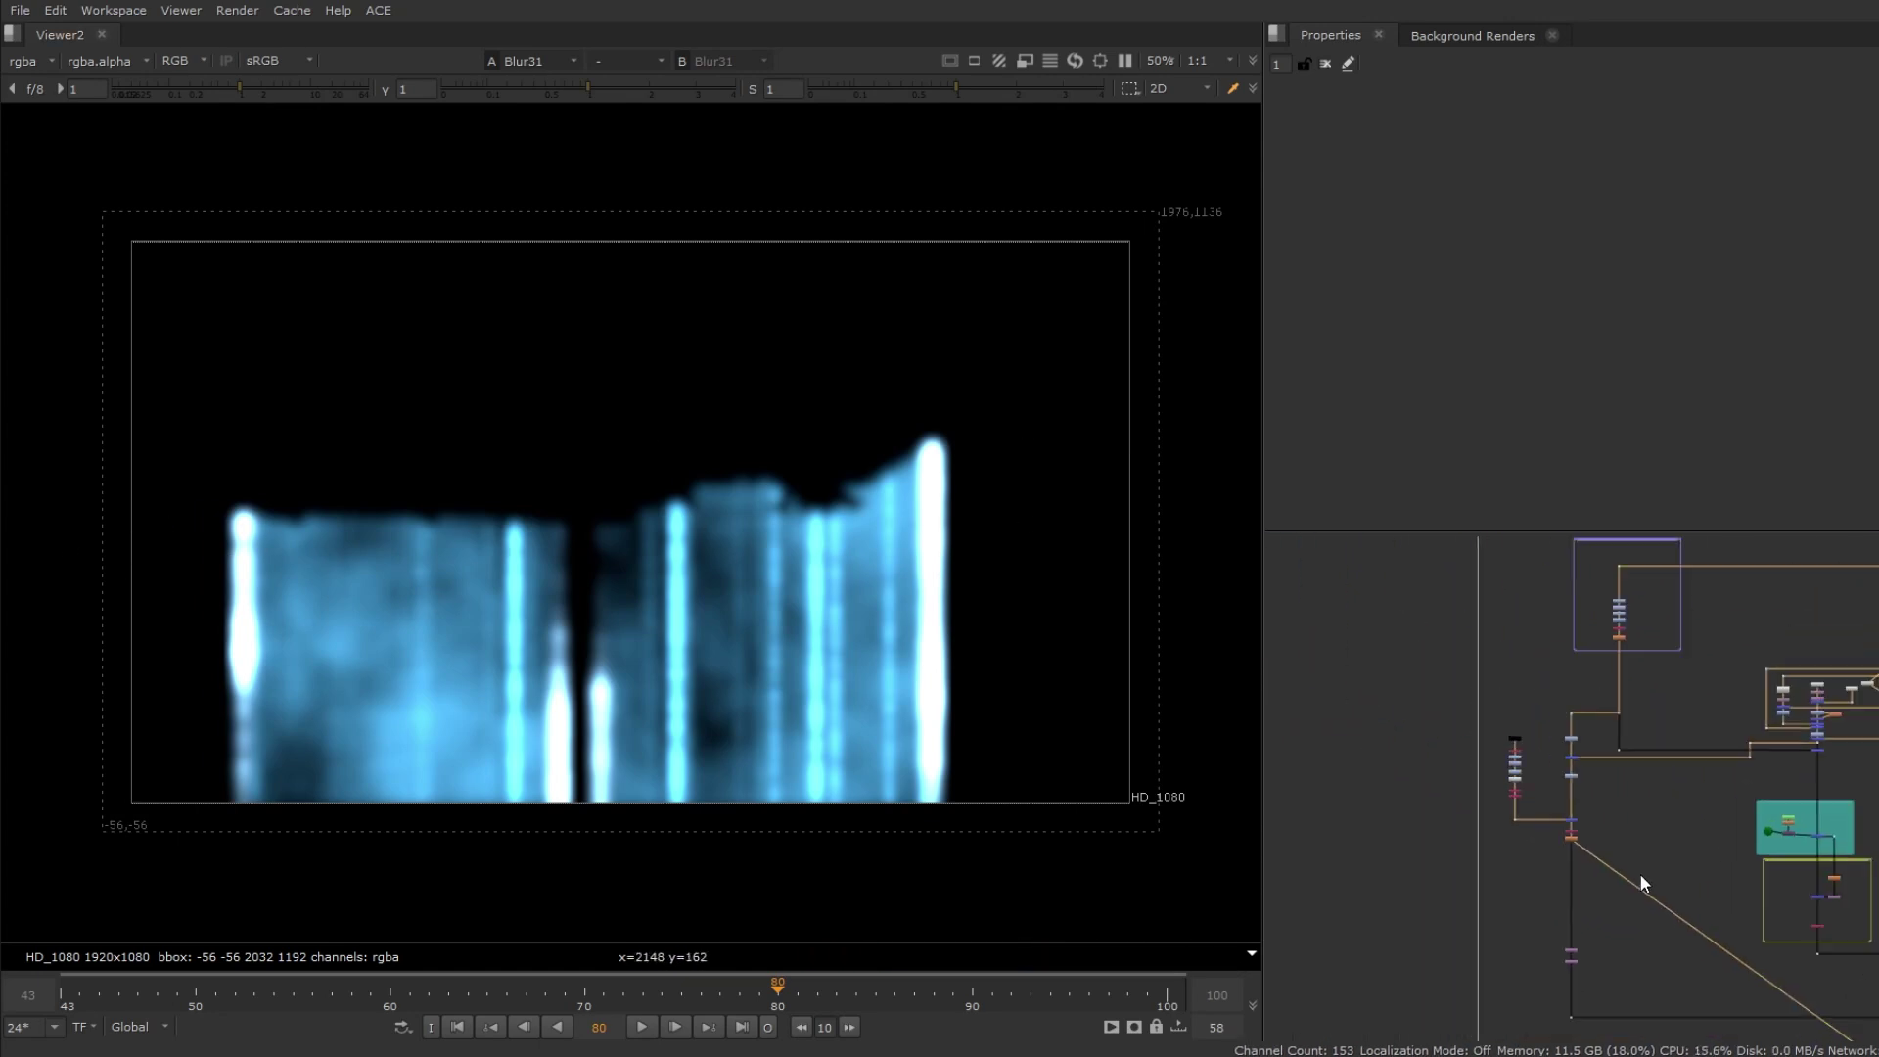
{"action": "middle_click_drag", "start_coordinate": [1629, 897], "coordinate": [1410, 769]}
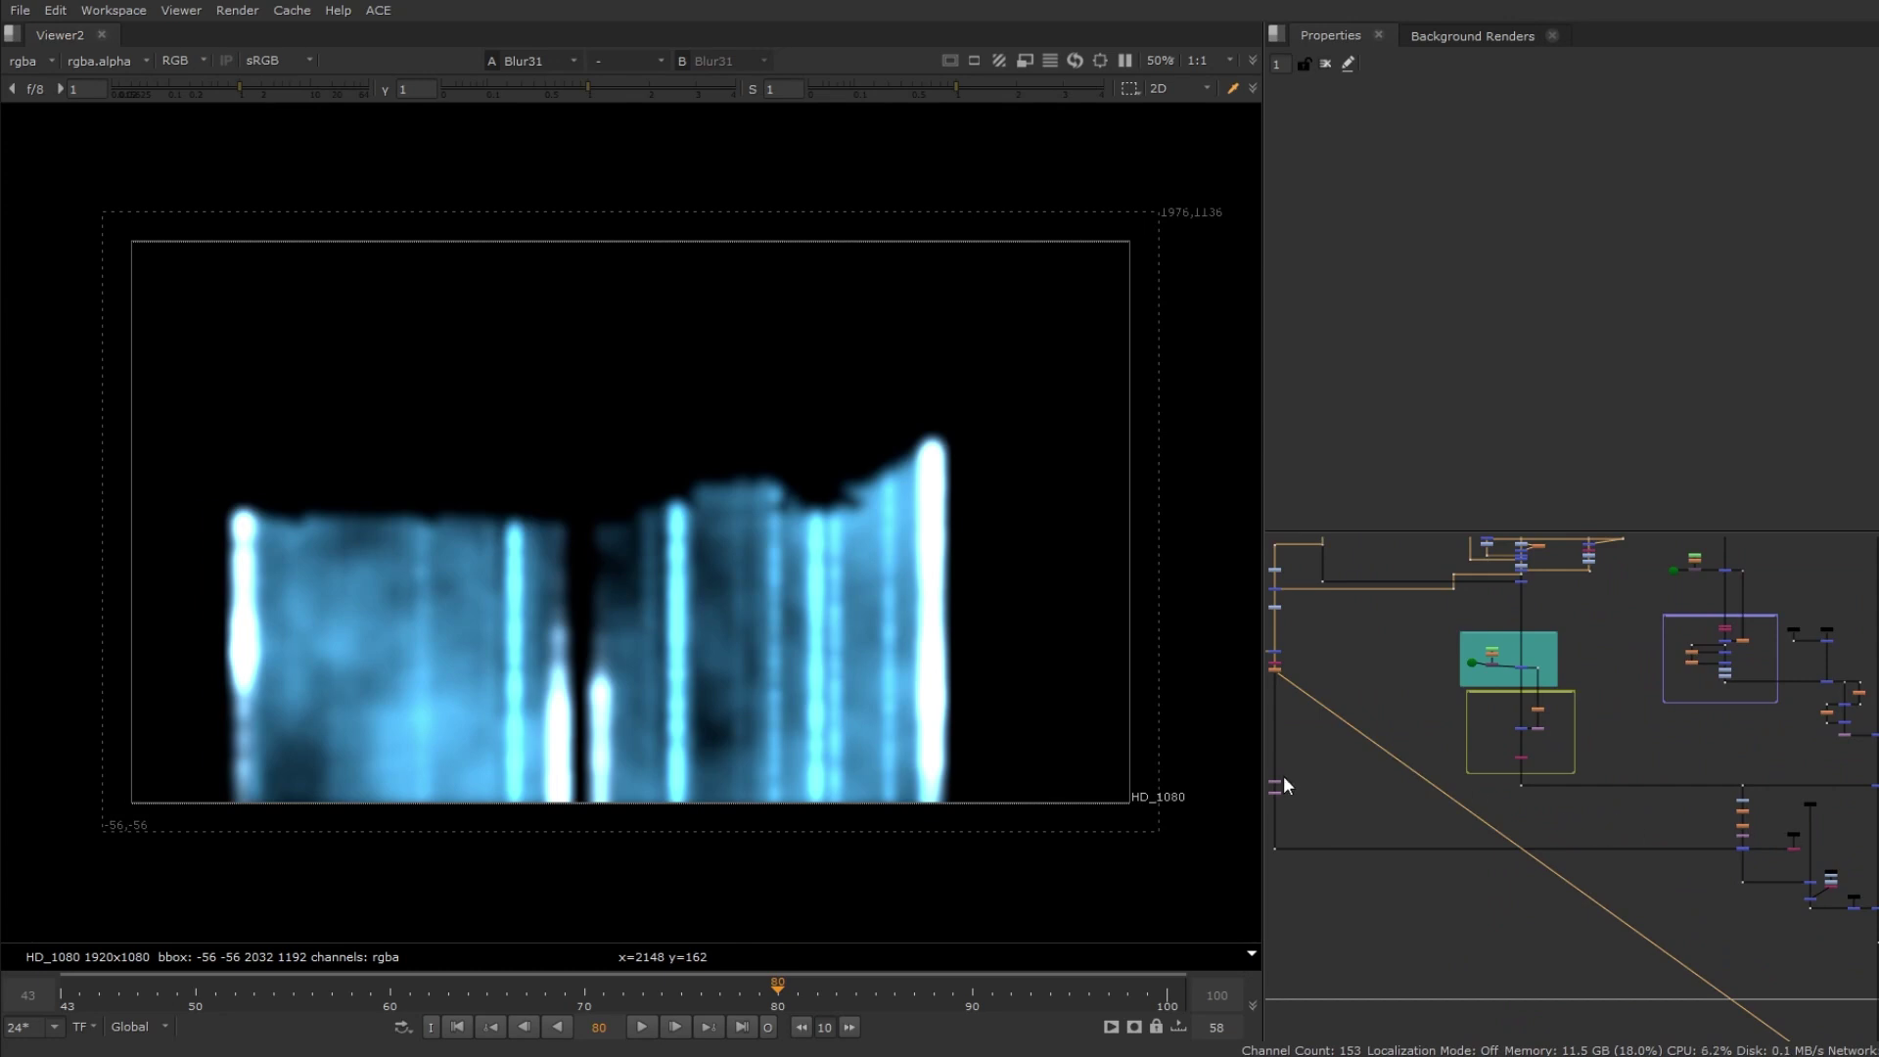
{"action": "left_click", "coordinate": [1274, 804]}
{"action": "scroll", "coordinate": [1284, 787], "scroll_direction": "up", "scroll_amount": 8}
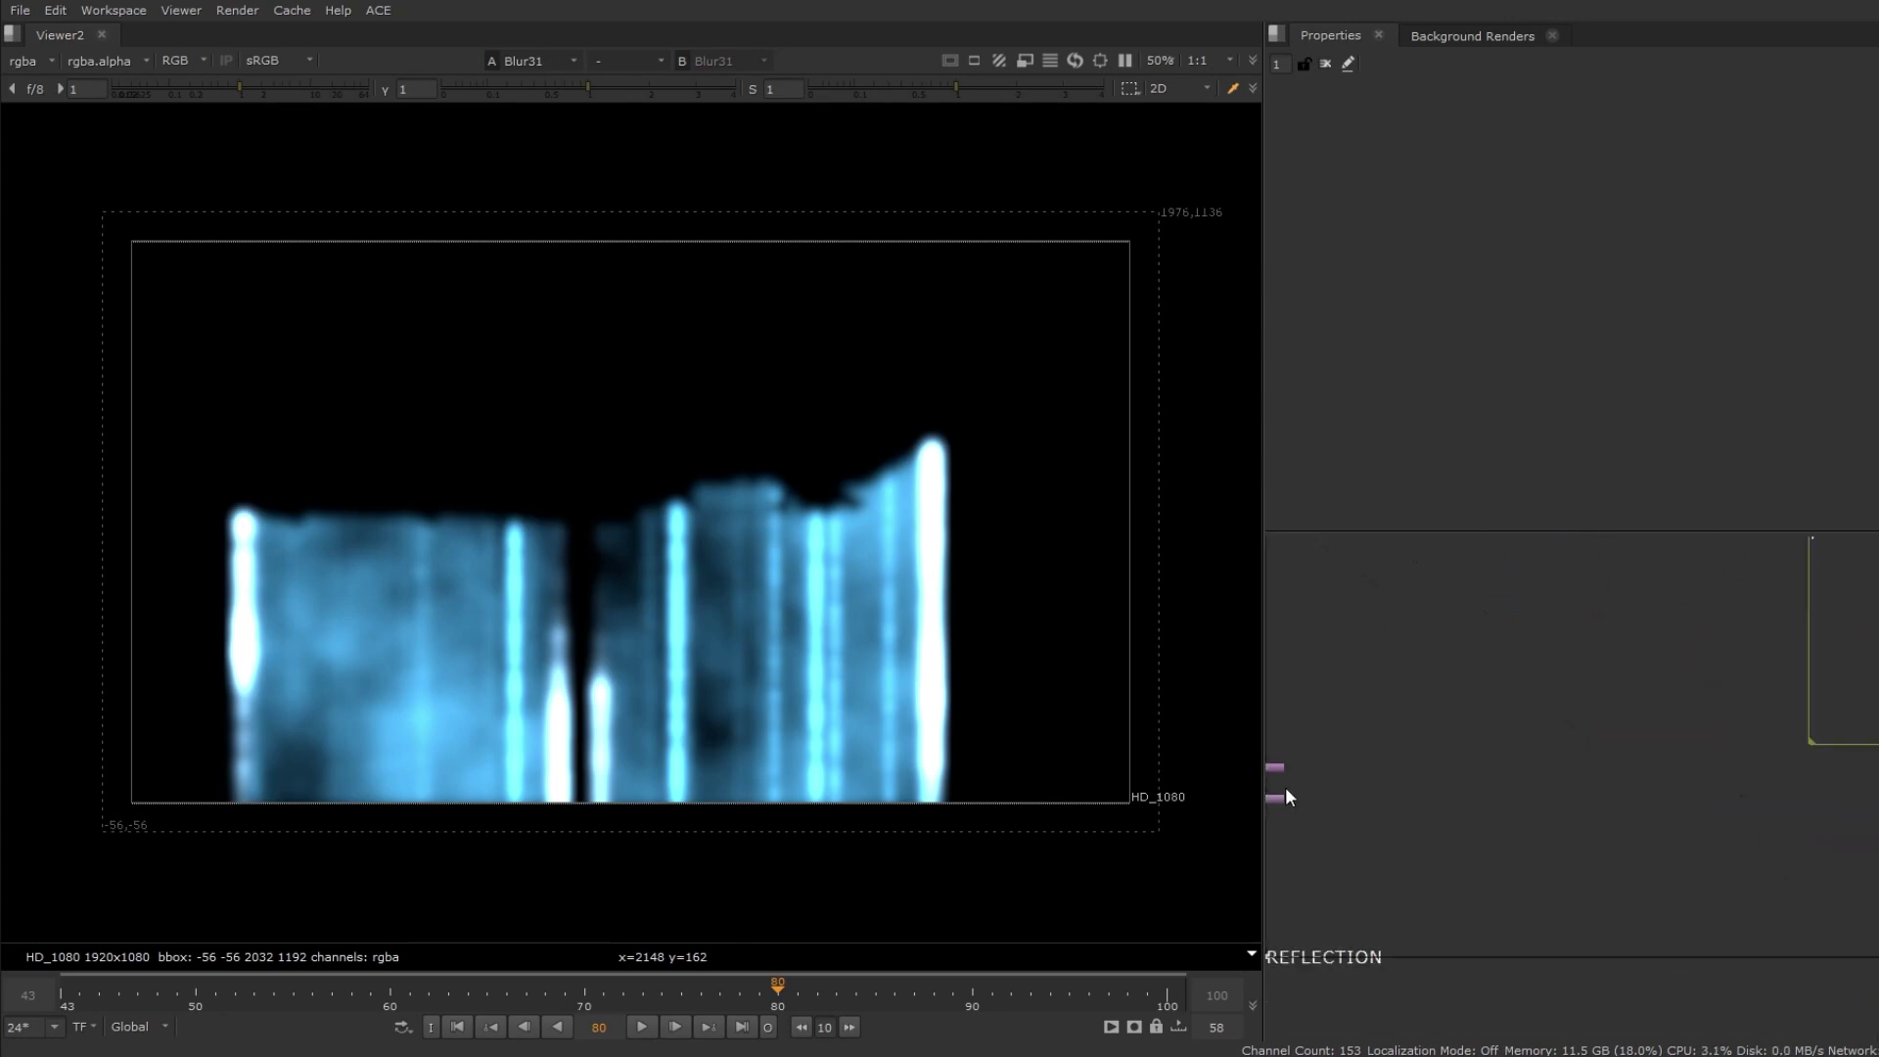
{"action": "key", "text": "1"}
{"action": "left_click", "coordinate": [1547, 729]}
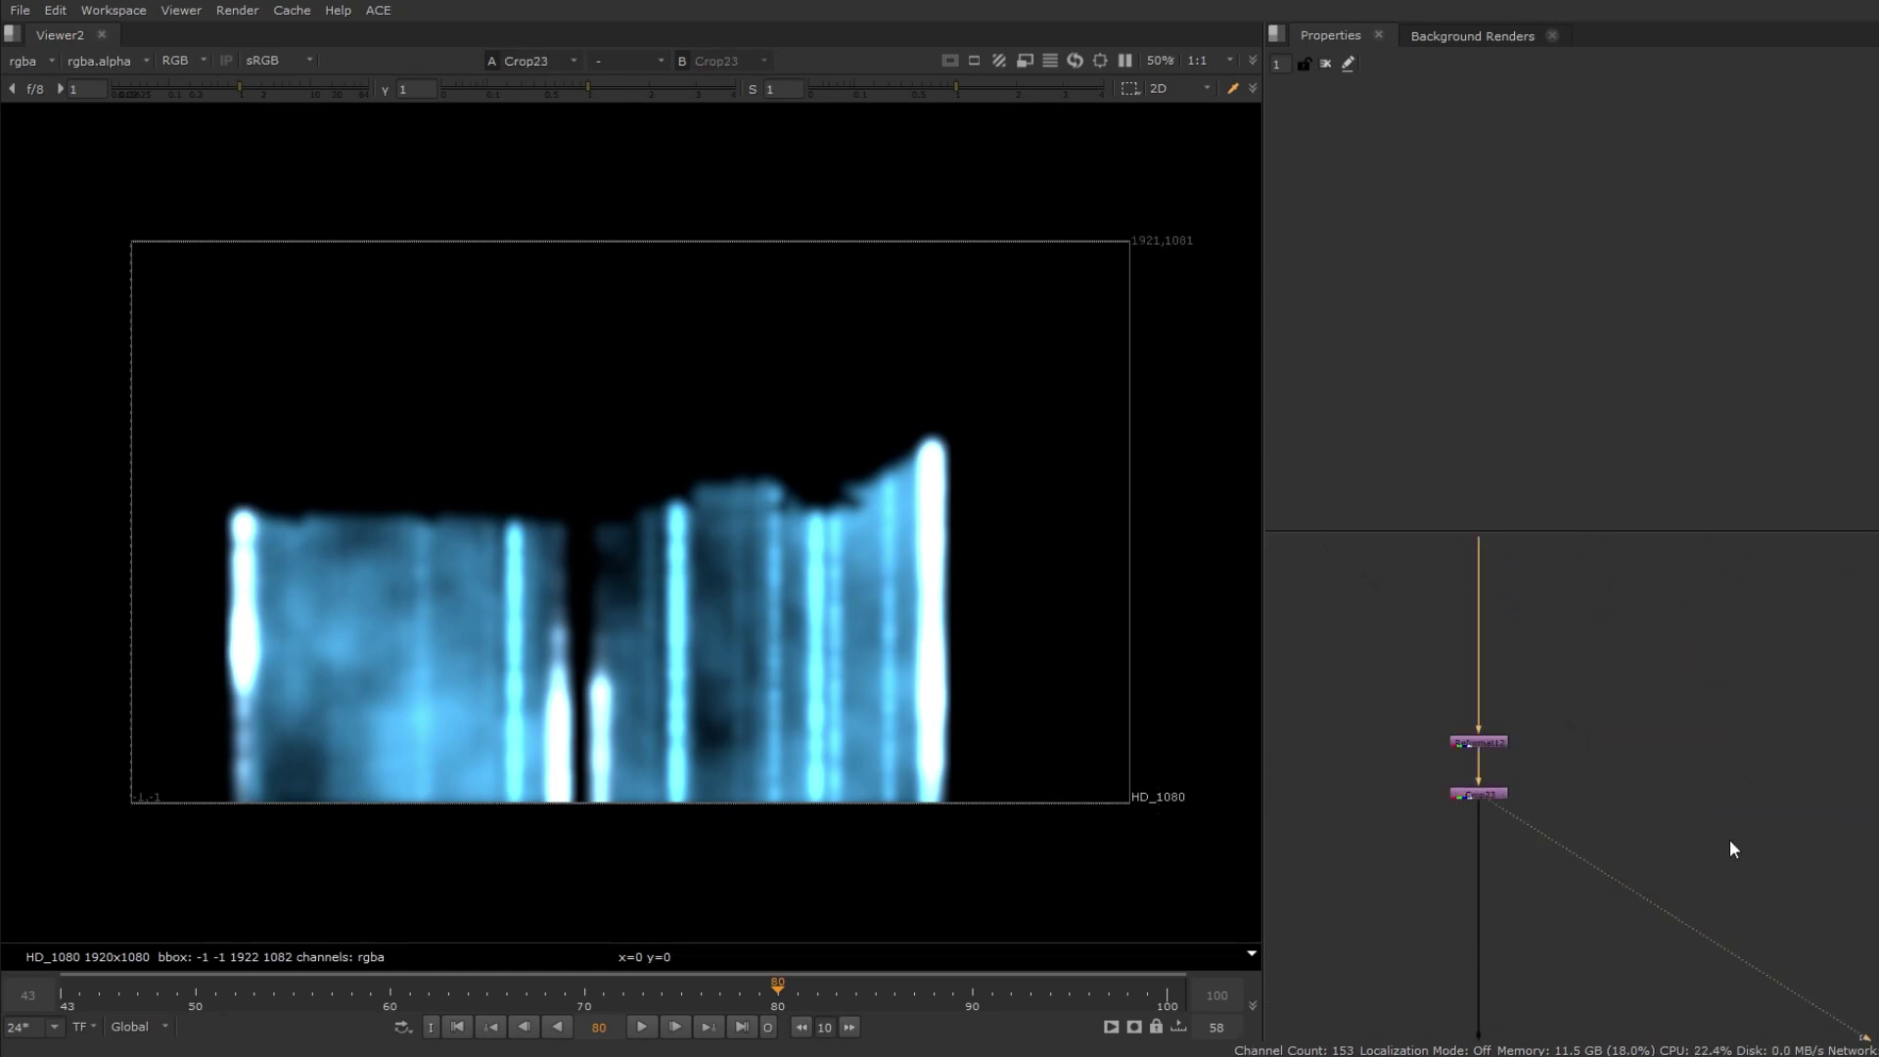
Follow the reflection into the main laser branch and view the combined result at Keymix3
{"action": "scroll", "coordinate": [1729, 841], "scroll_direction": "down", "scroll_amount": 6}
{"action": "middle_click_drag", "start_coordinate": [1875, 881], "coordinate": [1638, 848]}
{"action": "scroll", "coordinate": [1638, 849], "scroll_direction": "up", "scroll_amount": 4}
{"action": "scroll", "coordinate": [1464, 700], "scroll_direction": "up", "scroll_amount": 3}
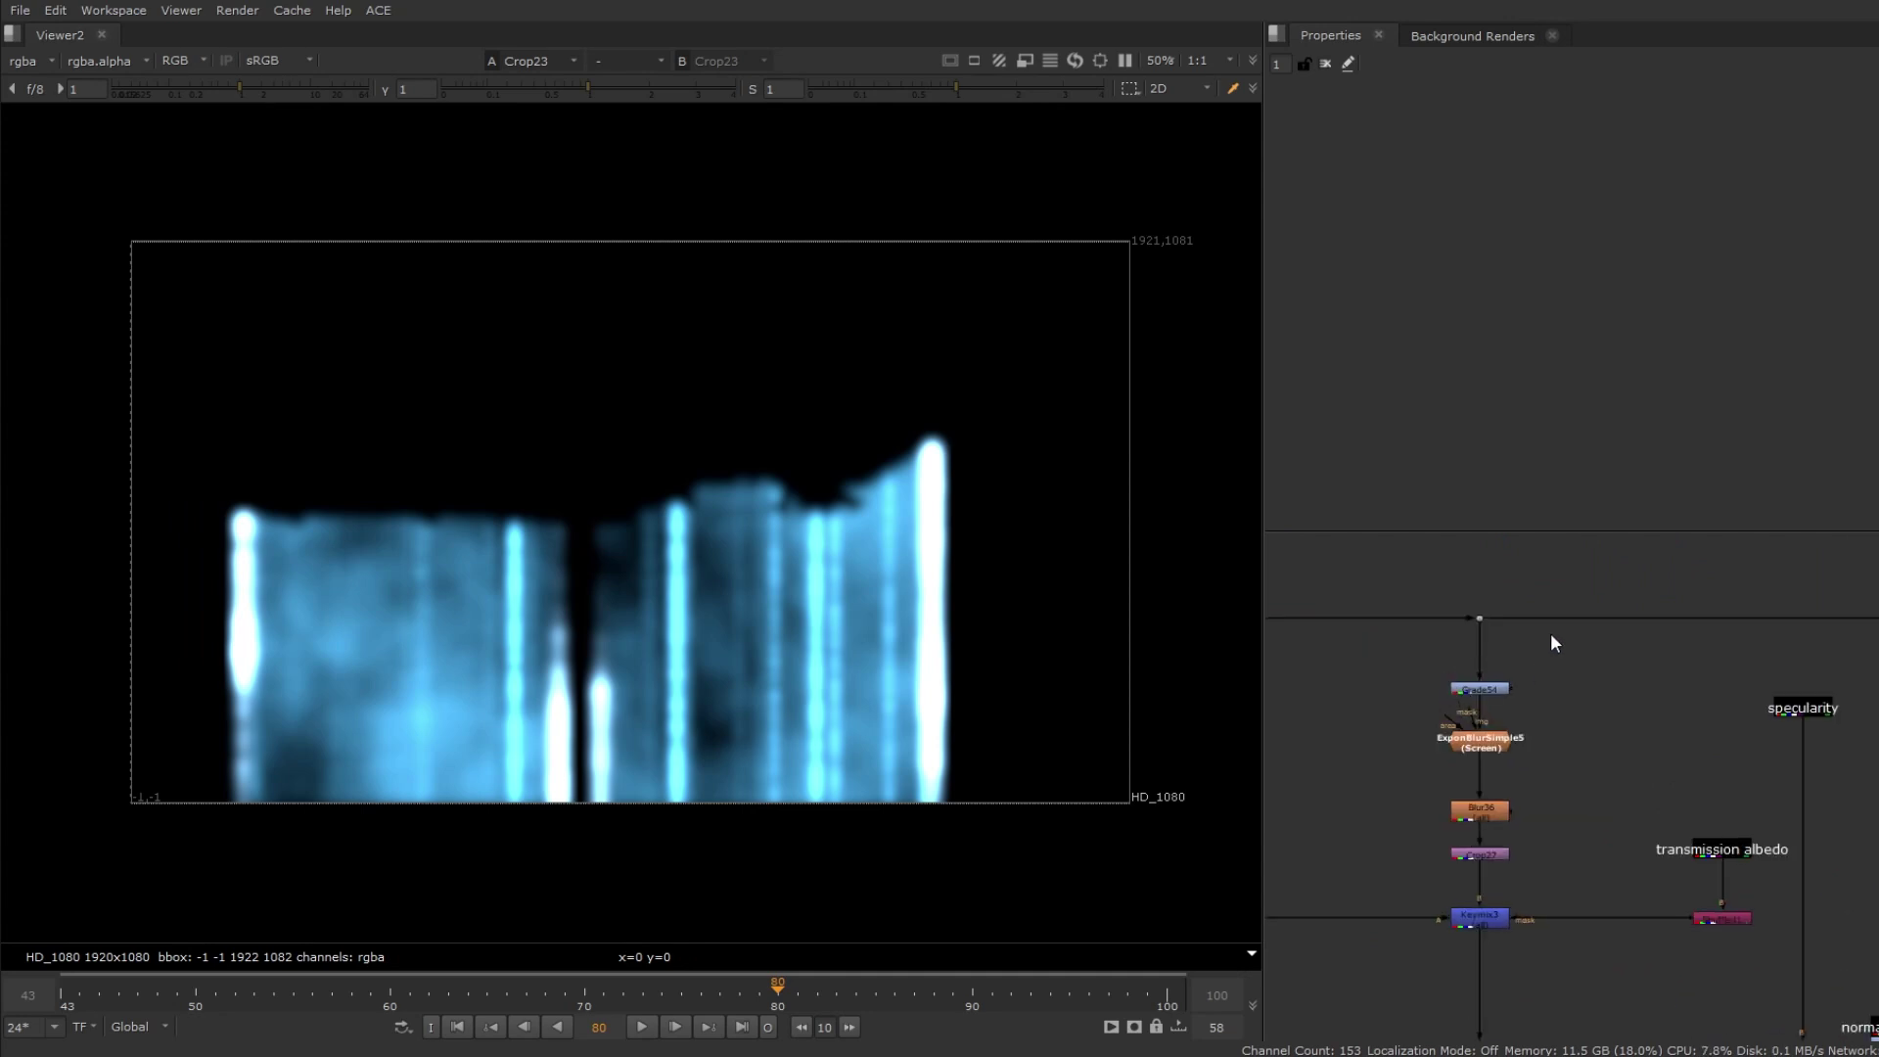
{"action": "left_click", "coordinate": [1498, 920]}
{"action": "key", "text": "1"}
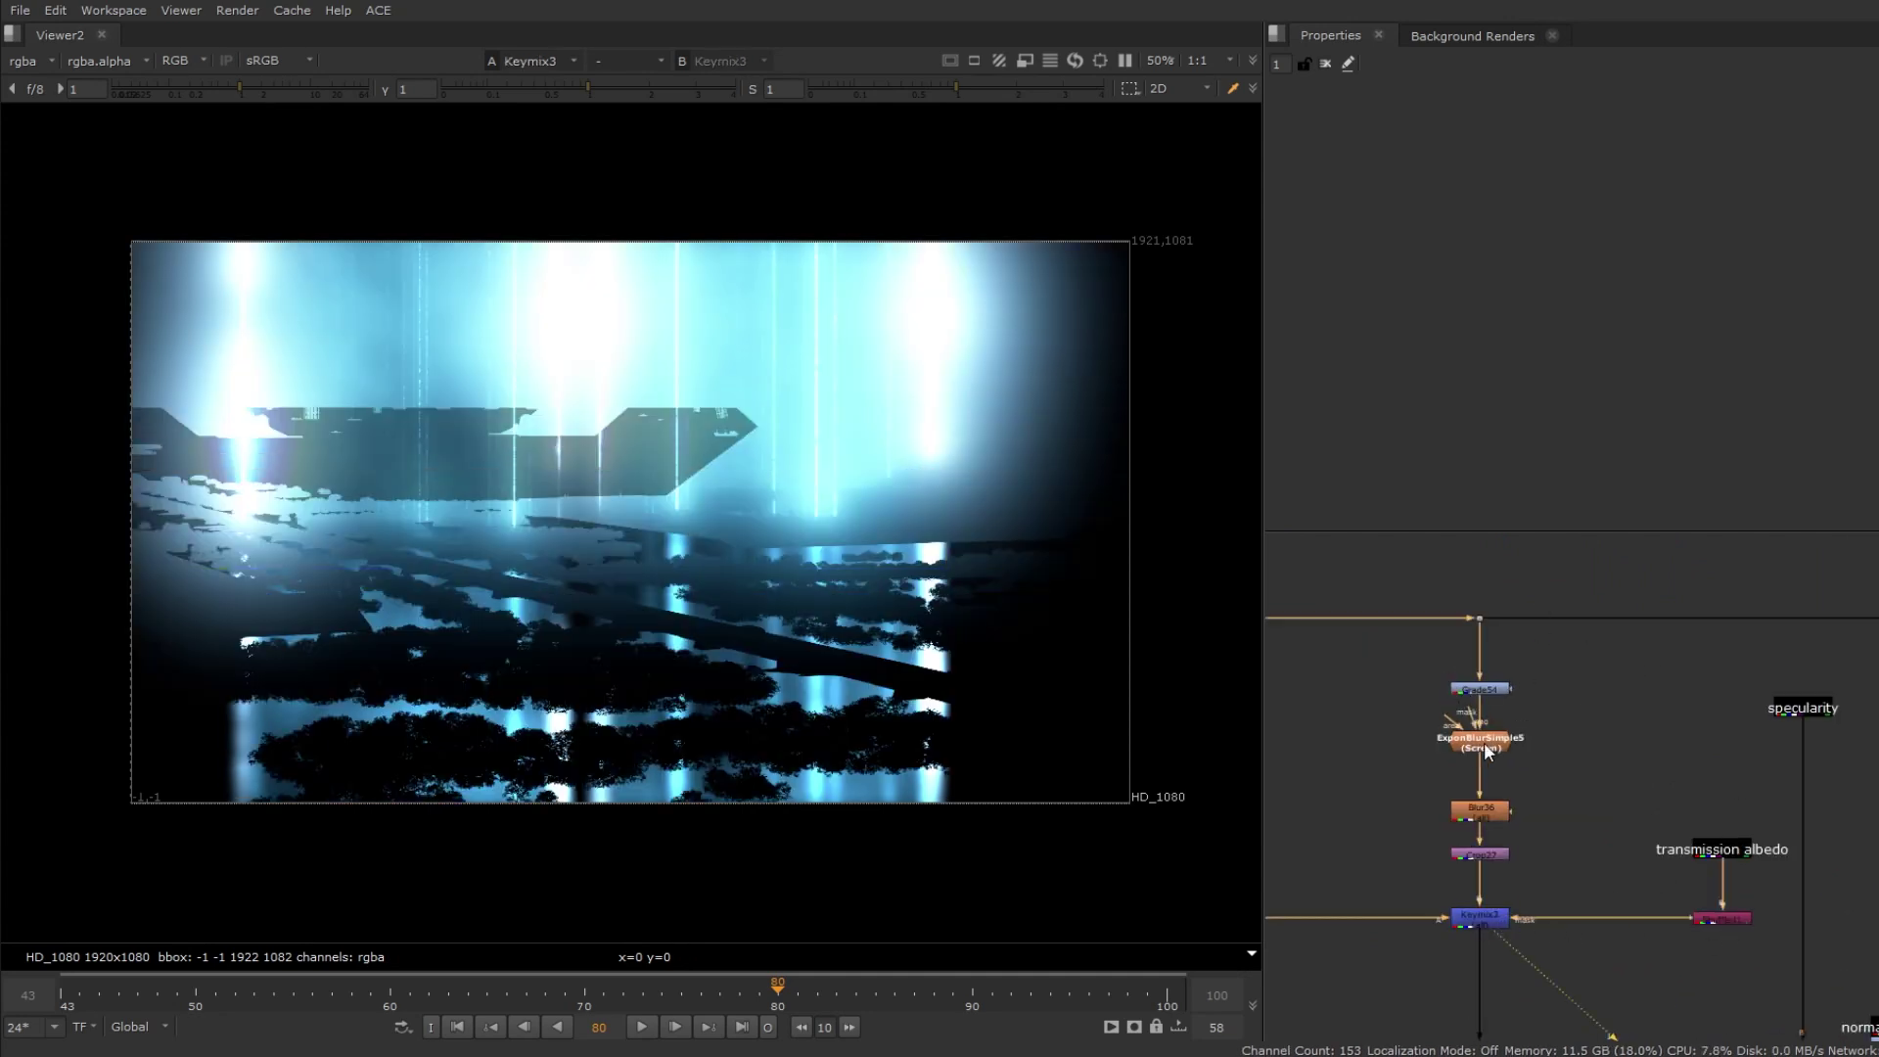
View the laser input at Dot200 and its glow at ExponBlurSimple5, marking out the glow along the ground
{"action": "scroll", "coordinate": [1470, 651], "scroll_direction": "down", "scroll_amount": 4}
{"action": "left_click", "coordinate": [1462, 644]}
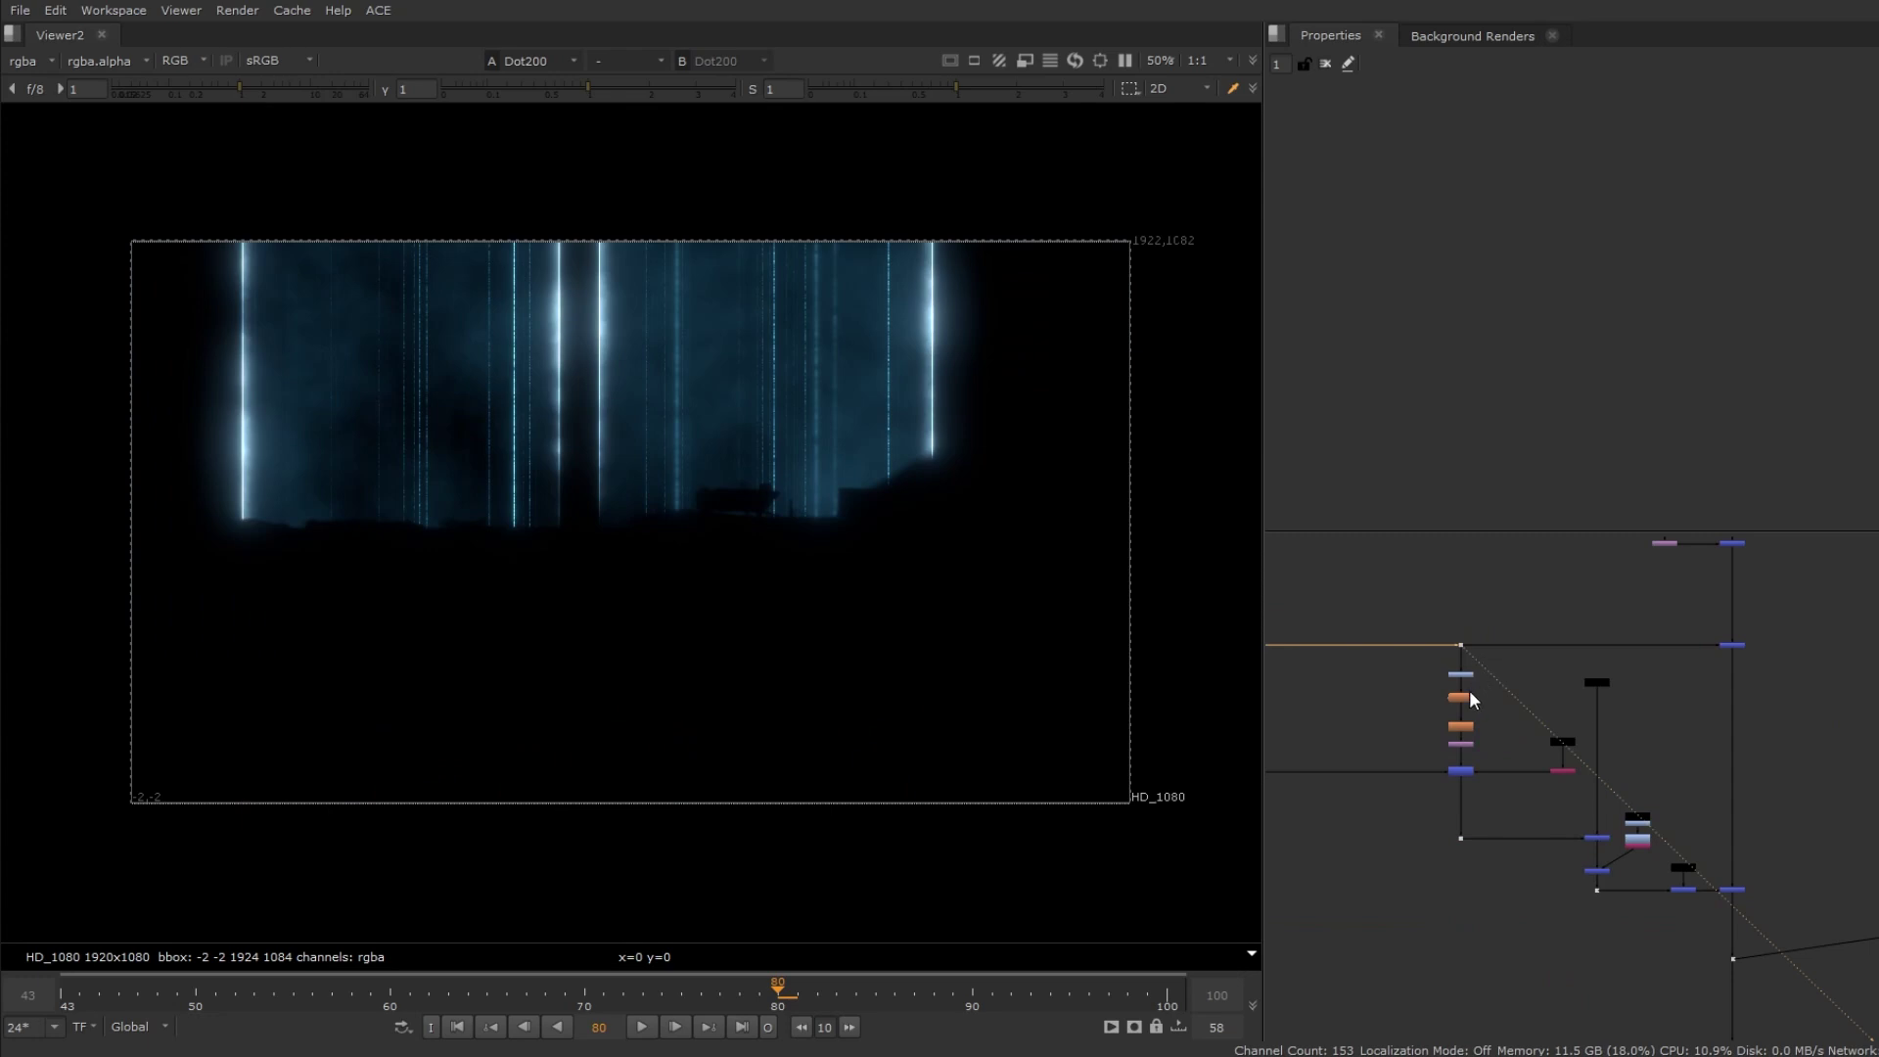
{"action": "scroll", "coordinate": [1470, 690], "scroll_direction": "up", "scroll_amount": 5}
{"action": "left_click", "coordinate": [1460, 725]}
{"action": "key", "text": "1"}
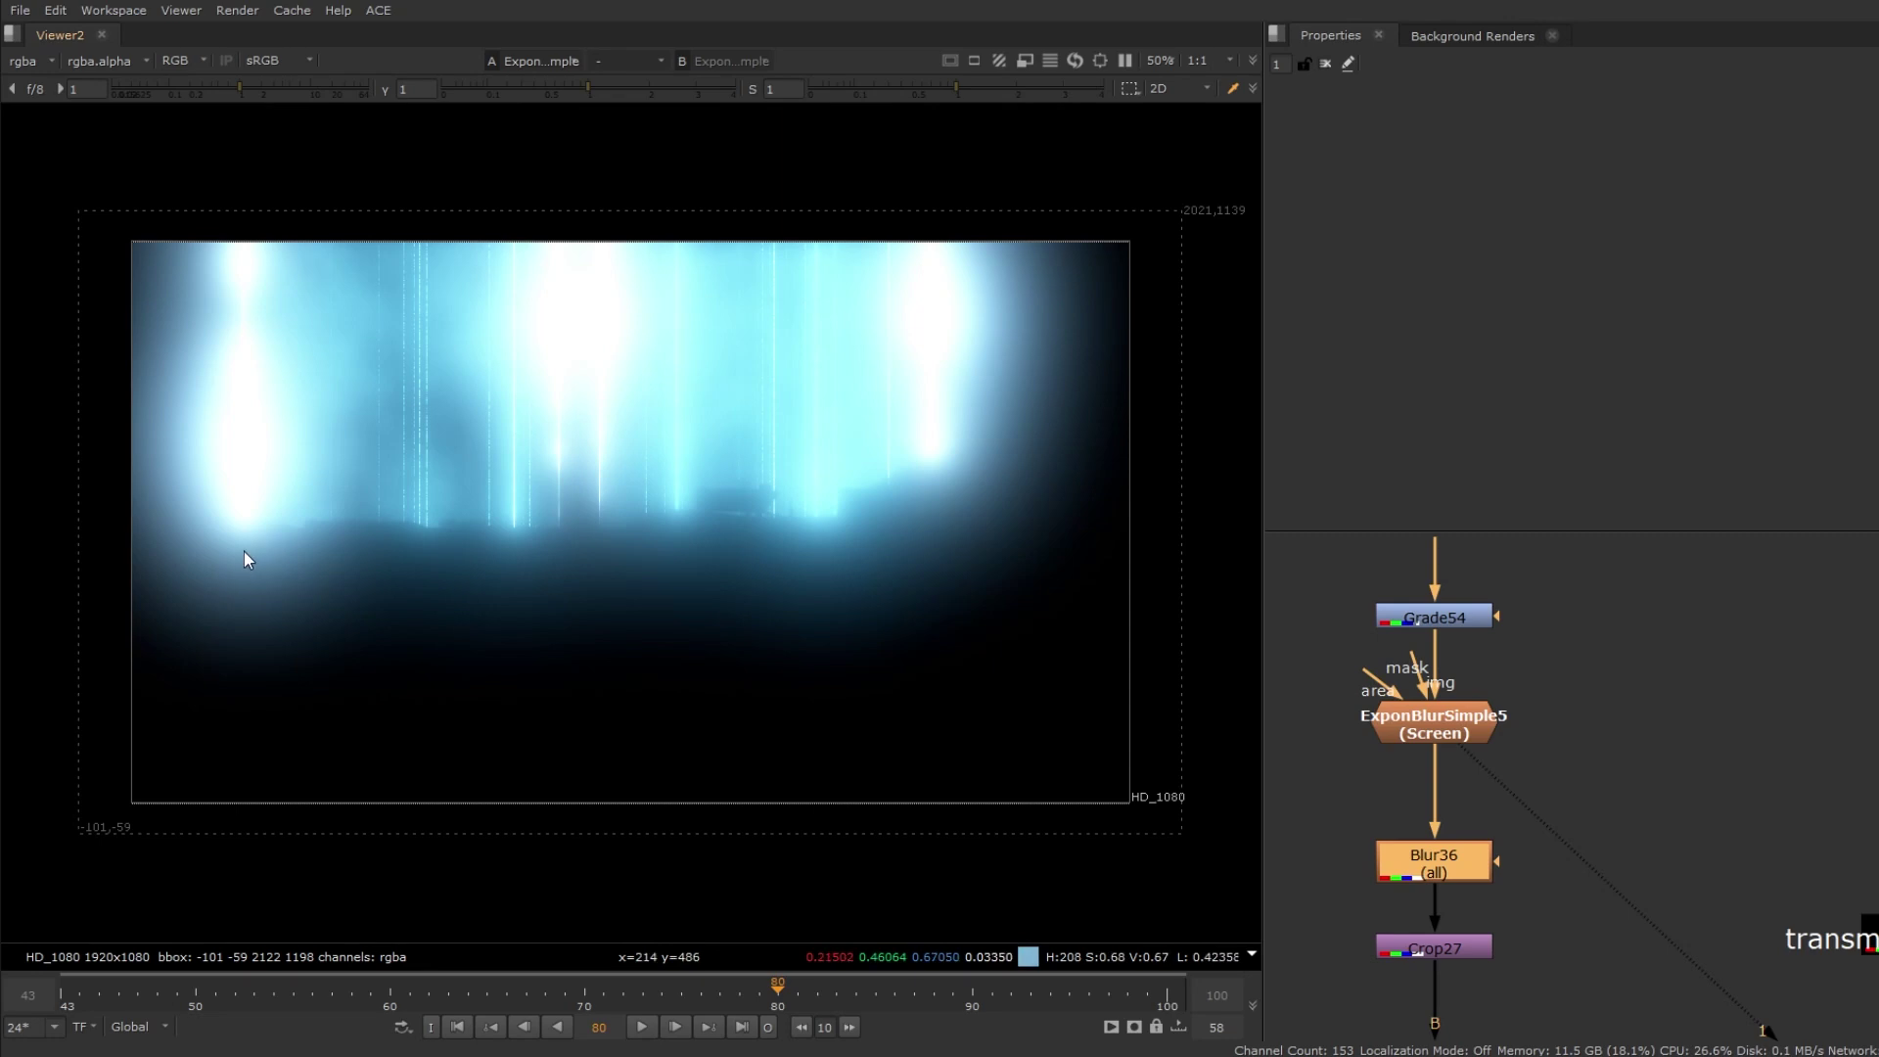
{"action": "left_click_drag", "start_coordinate": [252, 538], "coordinate": [1057, 624], "text": "ctrl"}
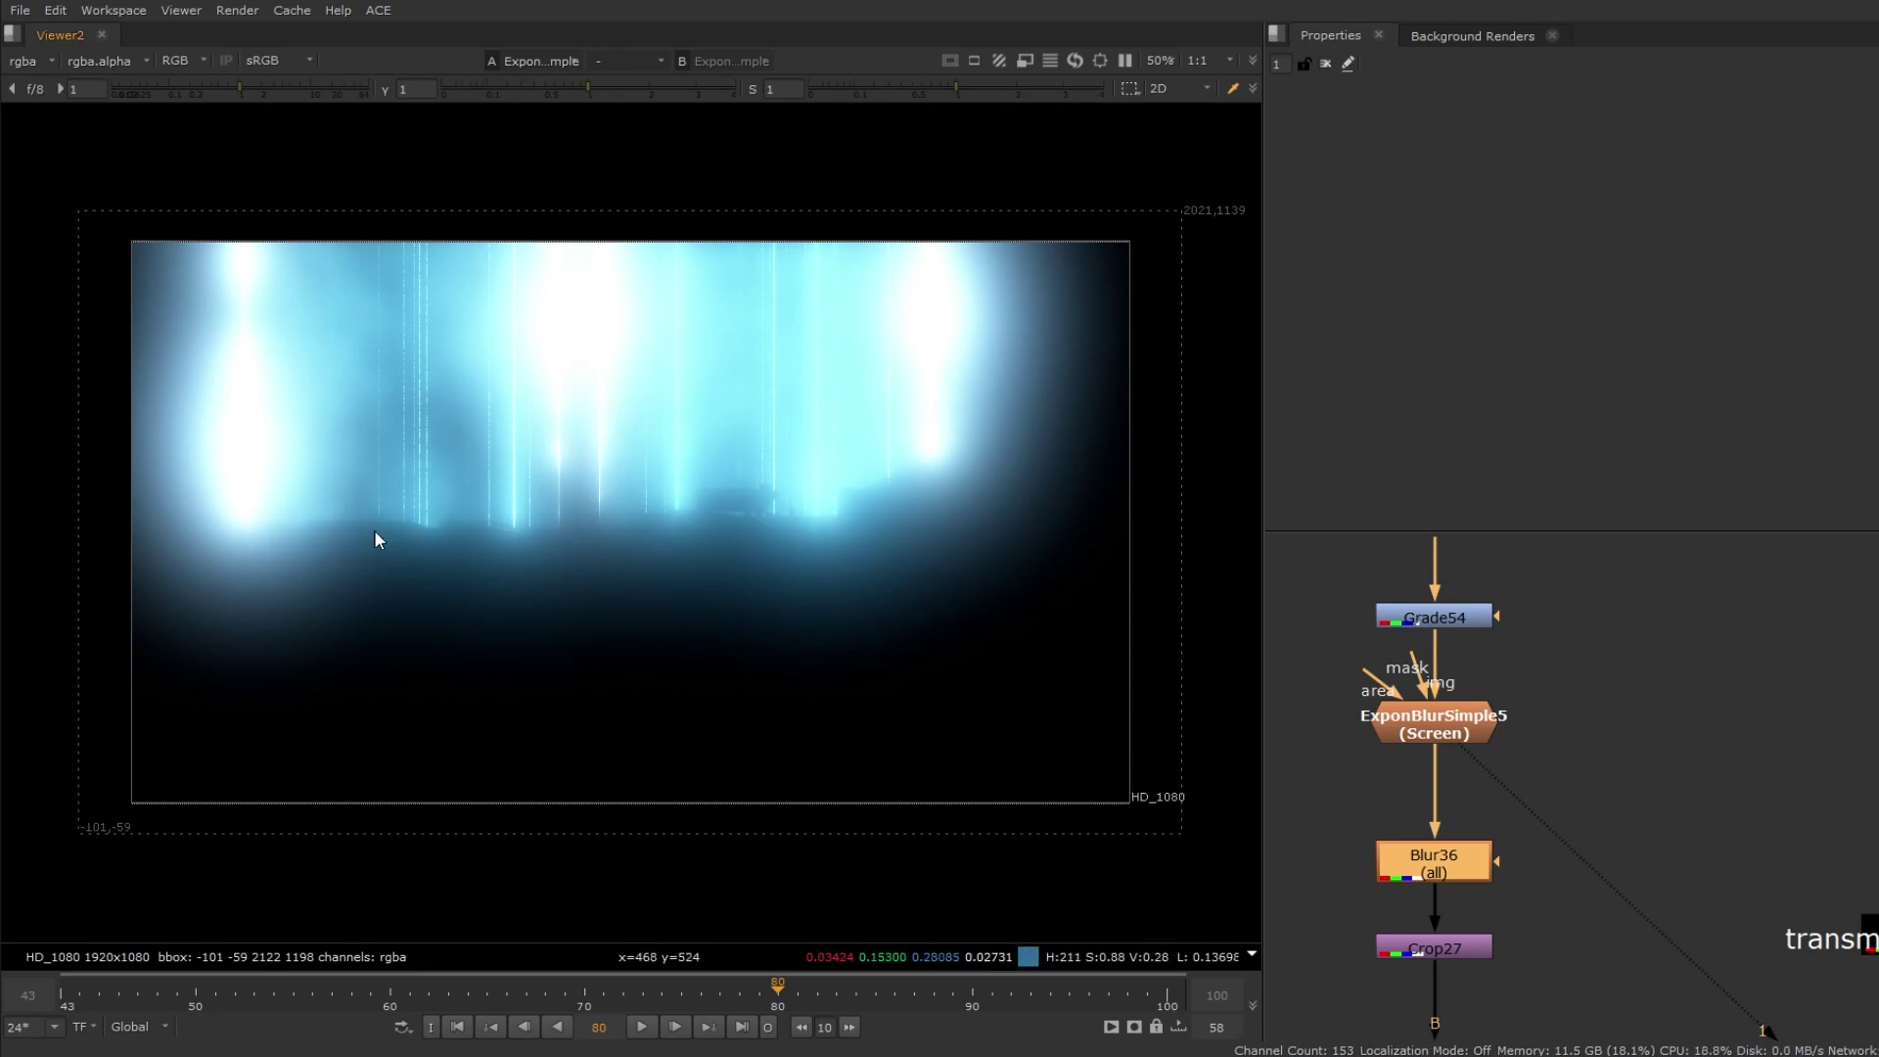
View the blurred laser glow at Blur36 and follow the branch down to the combined result at Keymix3
{"action": "left_click_drag", "start_coordinate": [207, 519], "coordinate": [982, 716], "text": "ctrl"}
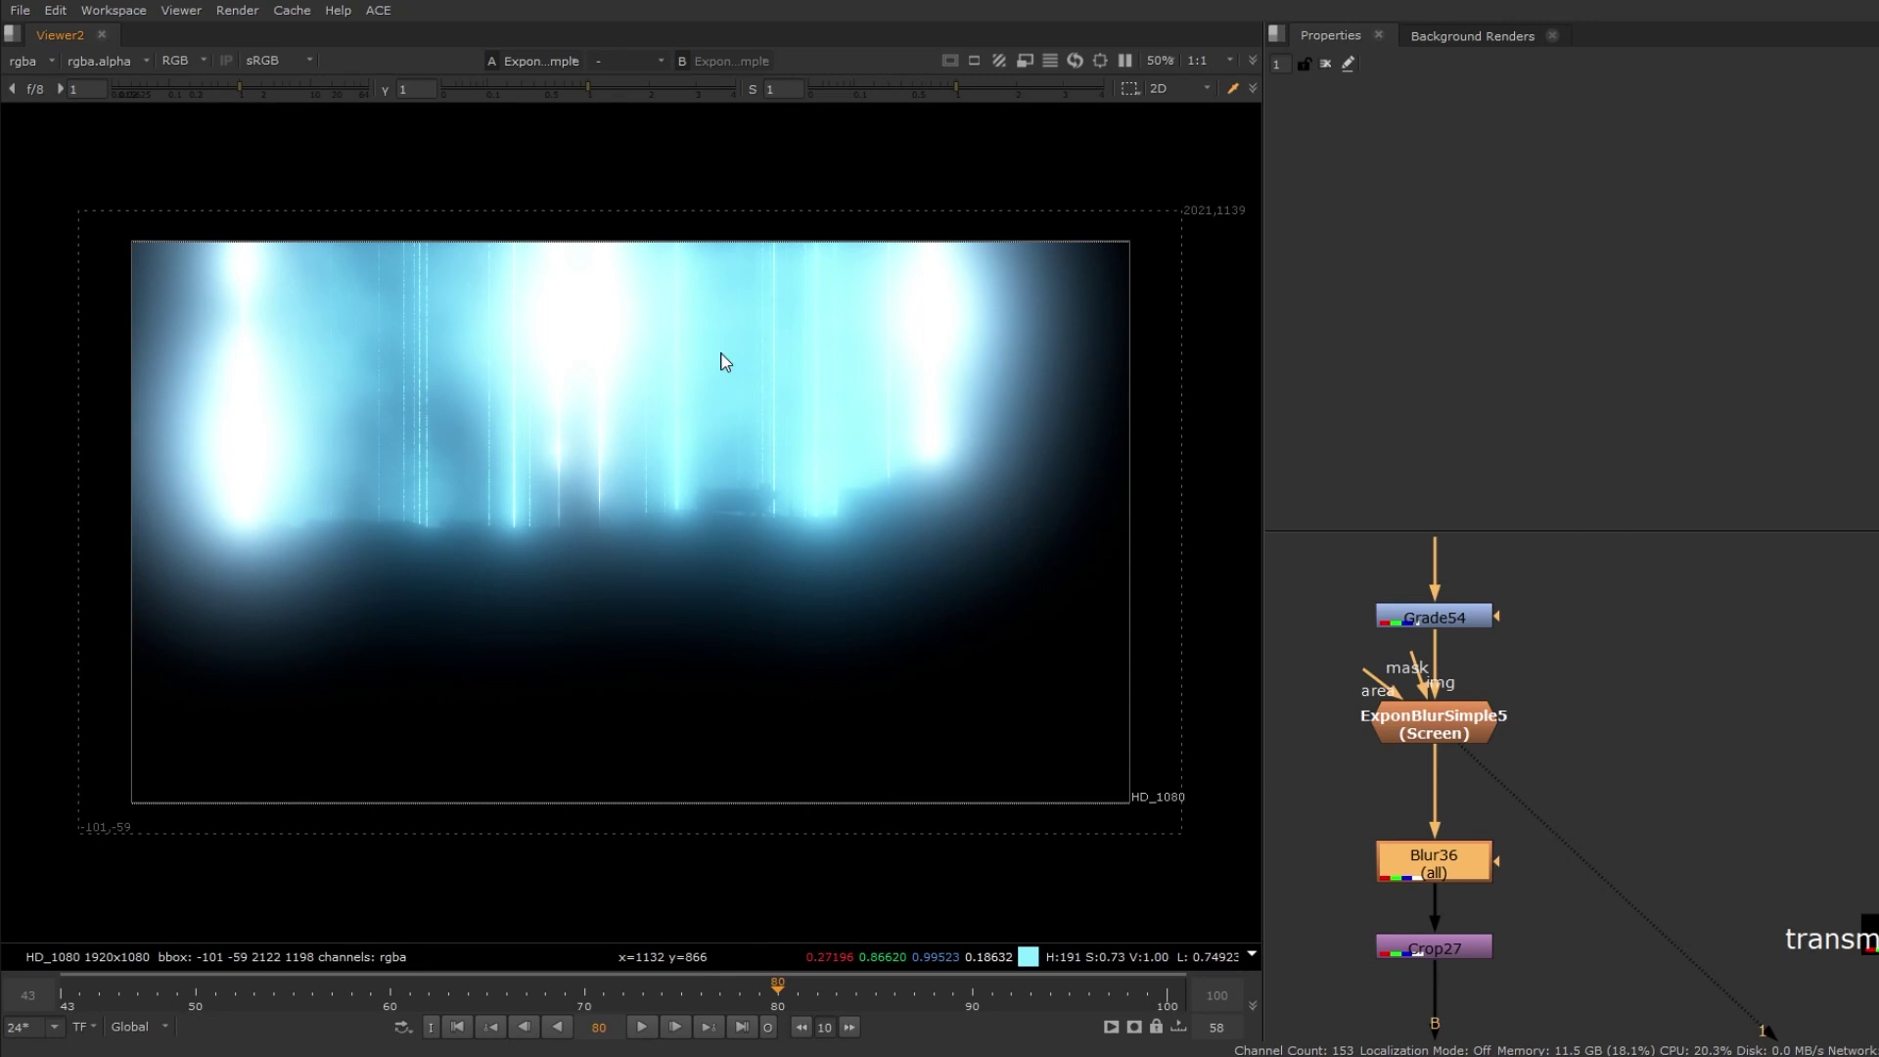
{"action": "key", "text": "1"}
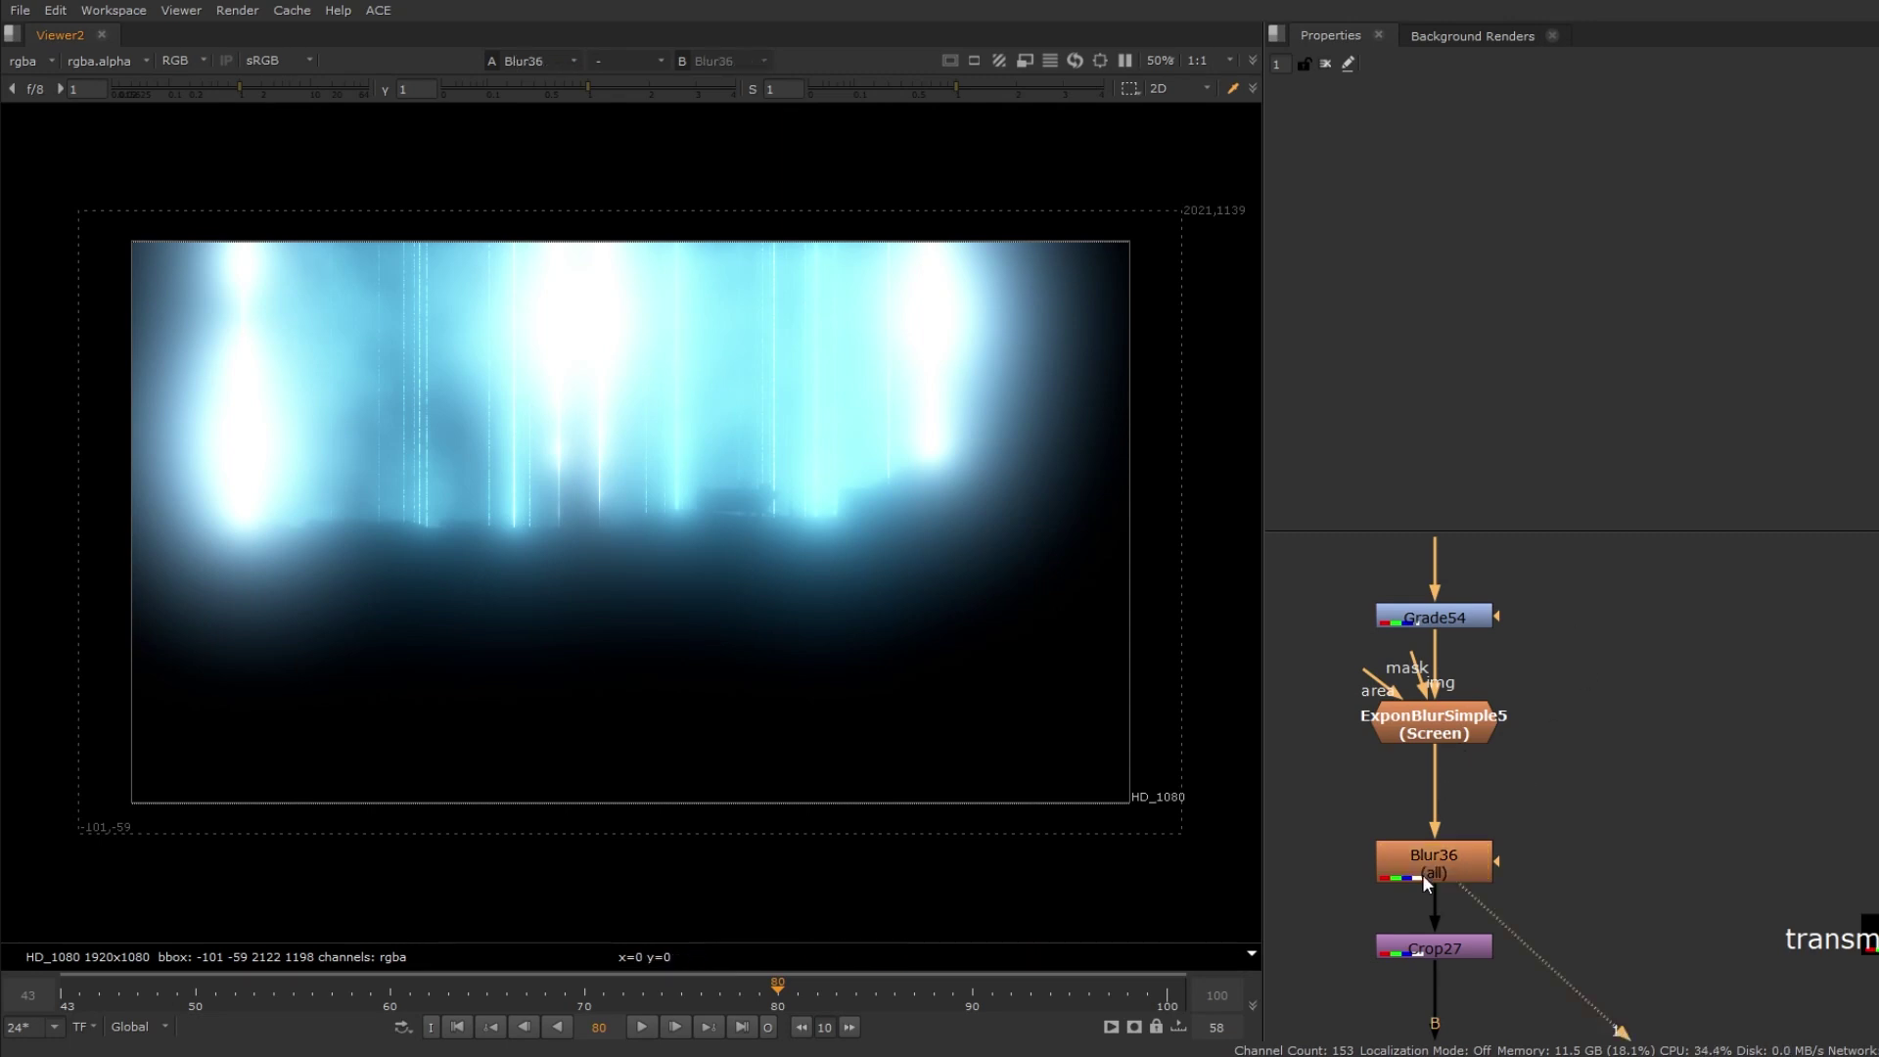
{"action": "middle_click_drag", "start_coordinate": [1590, 904], "coordinate": [1527, 809]}
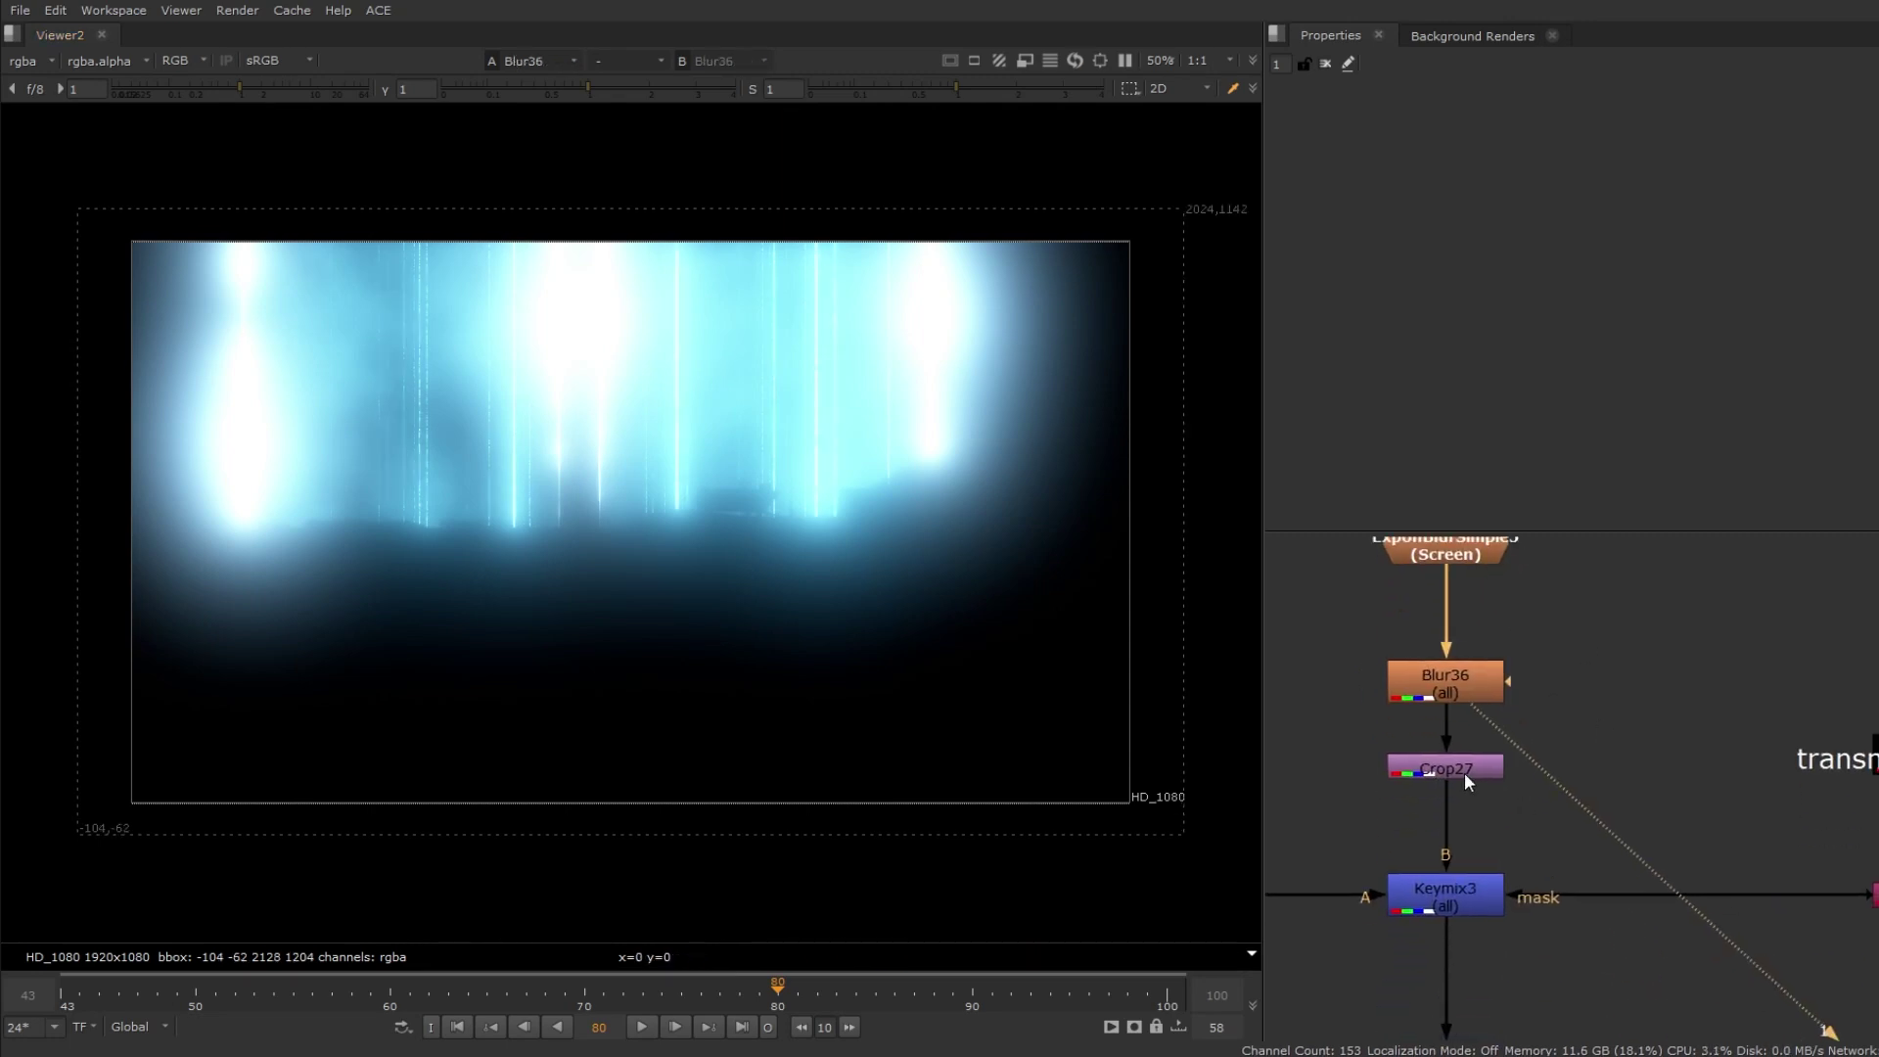
{"action": "left_click", "coordinate": [1484, 904]}
{"action": "key", "text": "1"}
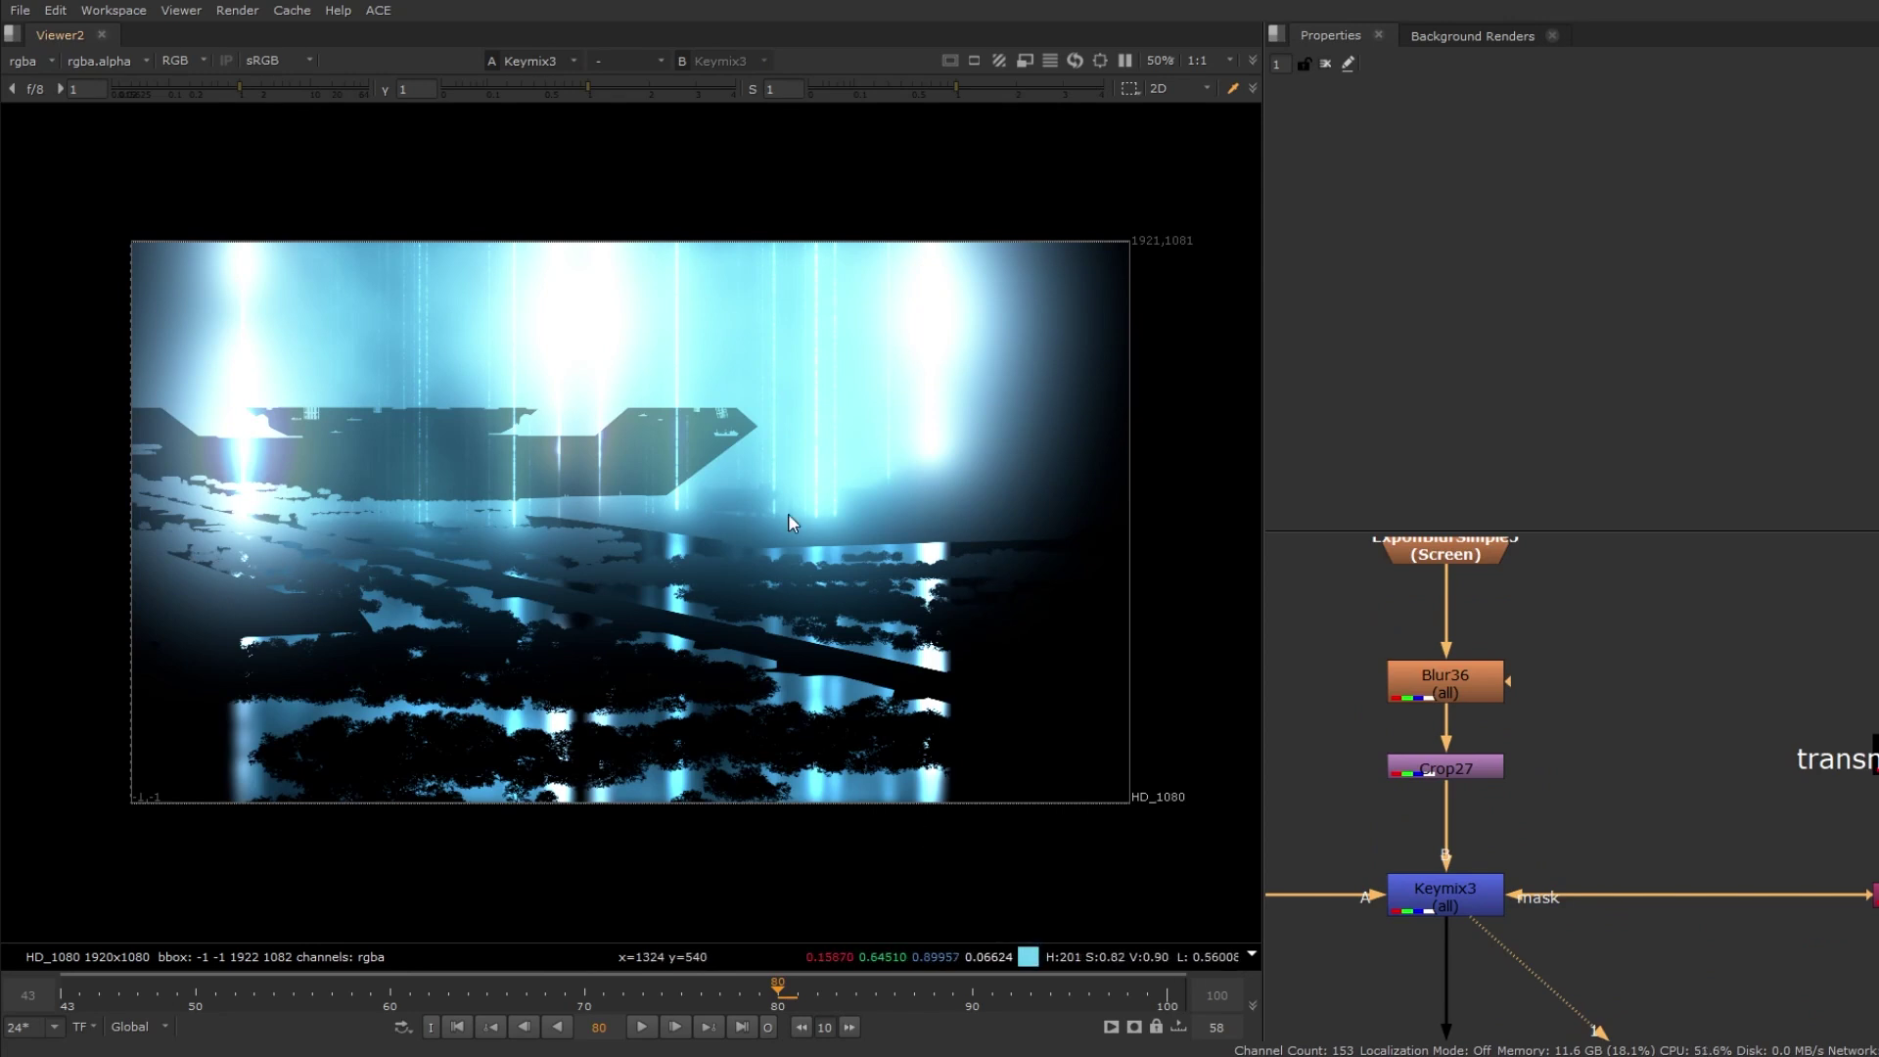
Mark out the laser area and the ground reflection area in the Keymix3 result and inspect the reflection up close
{"action": "left_click_drag", "start_coordinate": [229, 243], "coordinate": [1001, 490]}
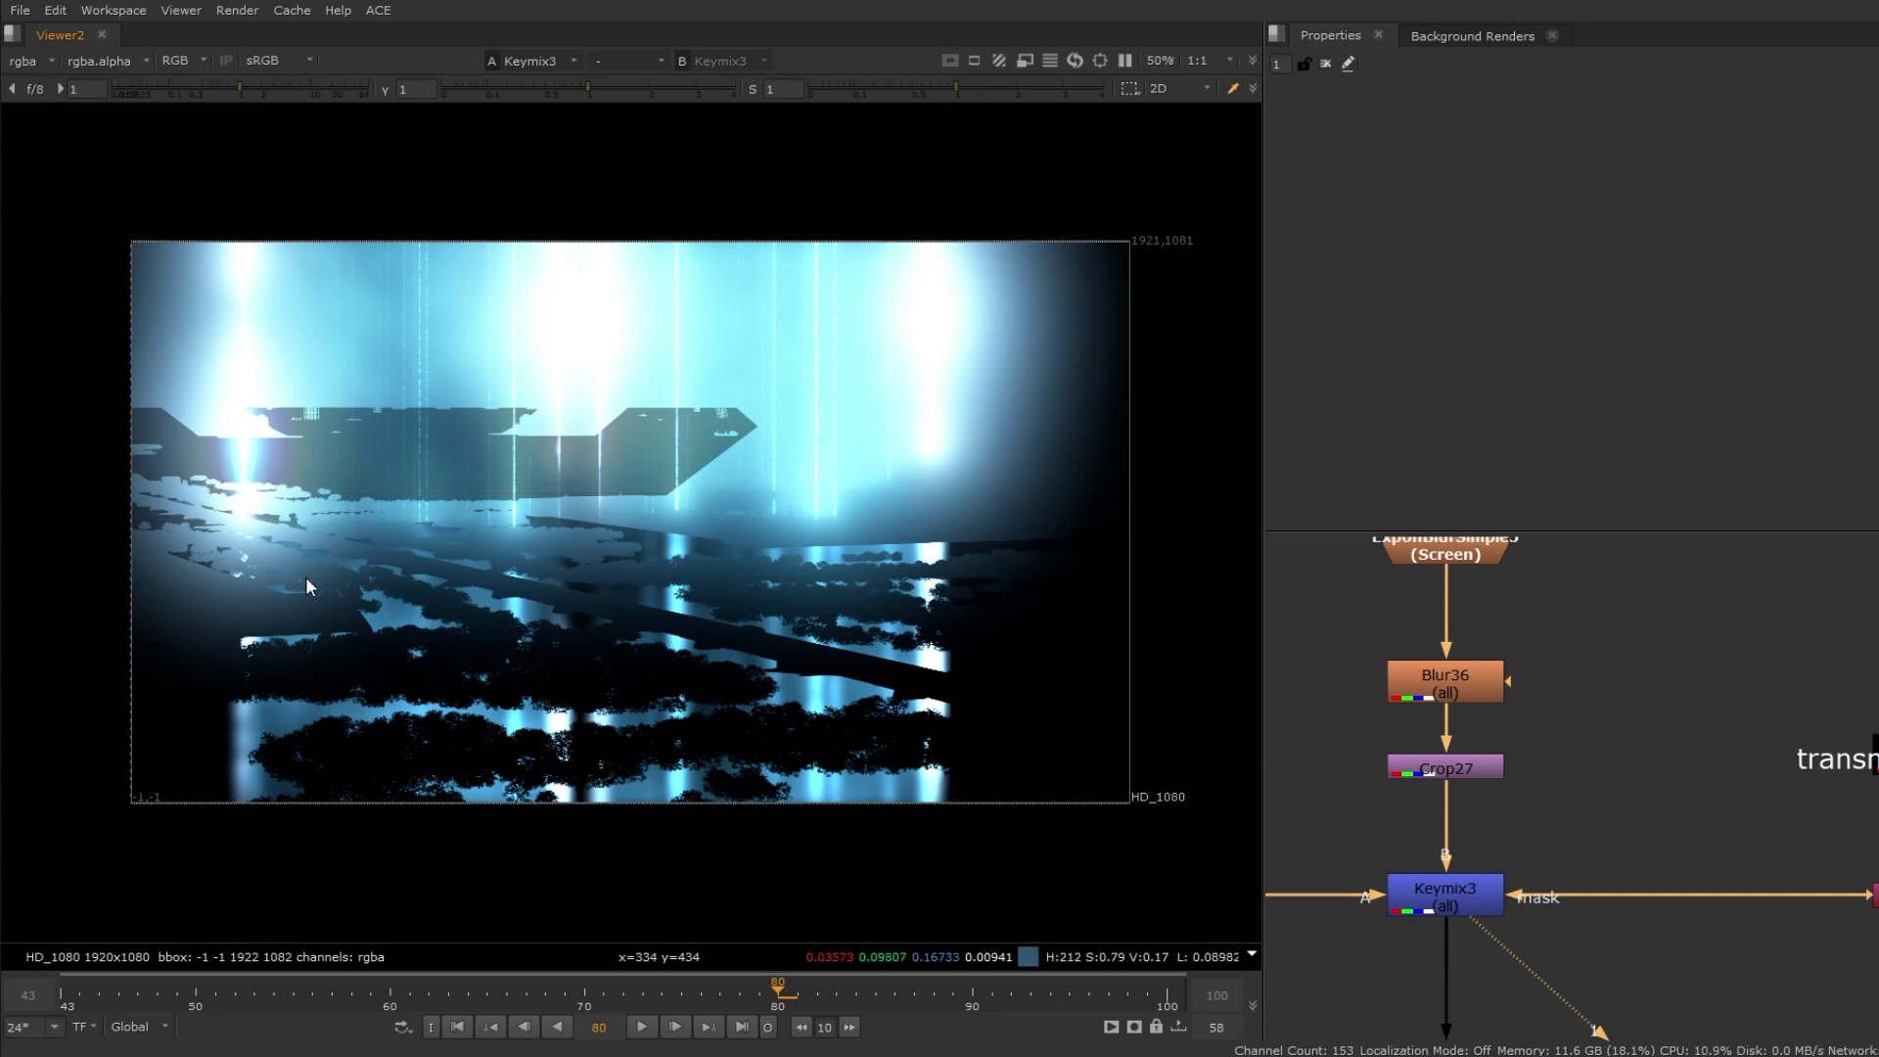
{"action": "left_click_drag", "start_coordinate": [220, 520], "coordinate": [937, 722], "text": "ctrl+shift"}
{"action": "scroll", "coordinate": [920, 544], "scroll_direction": "up", "scroll_amount": 2}
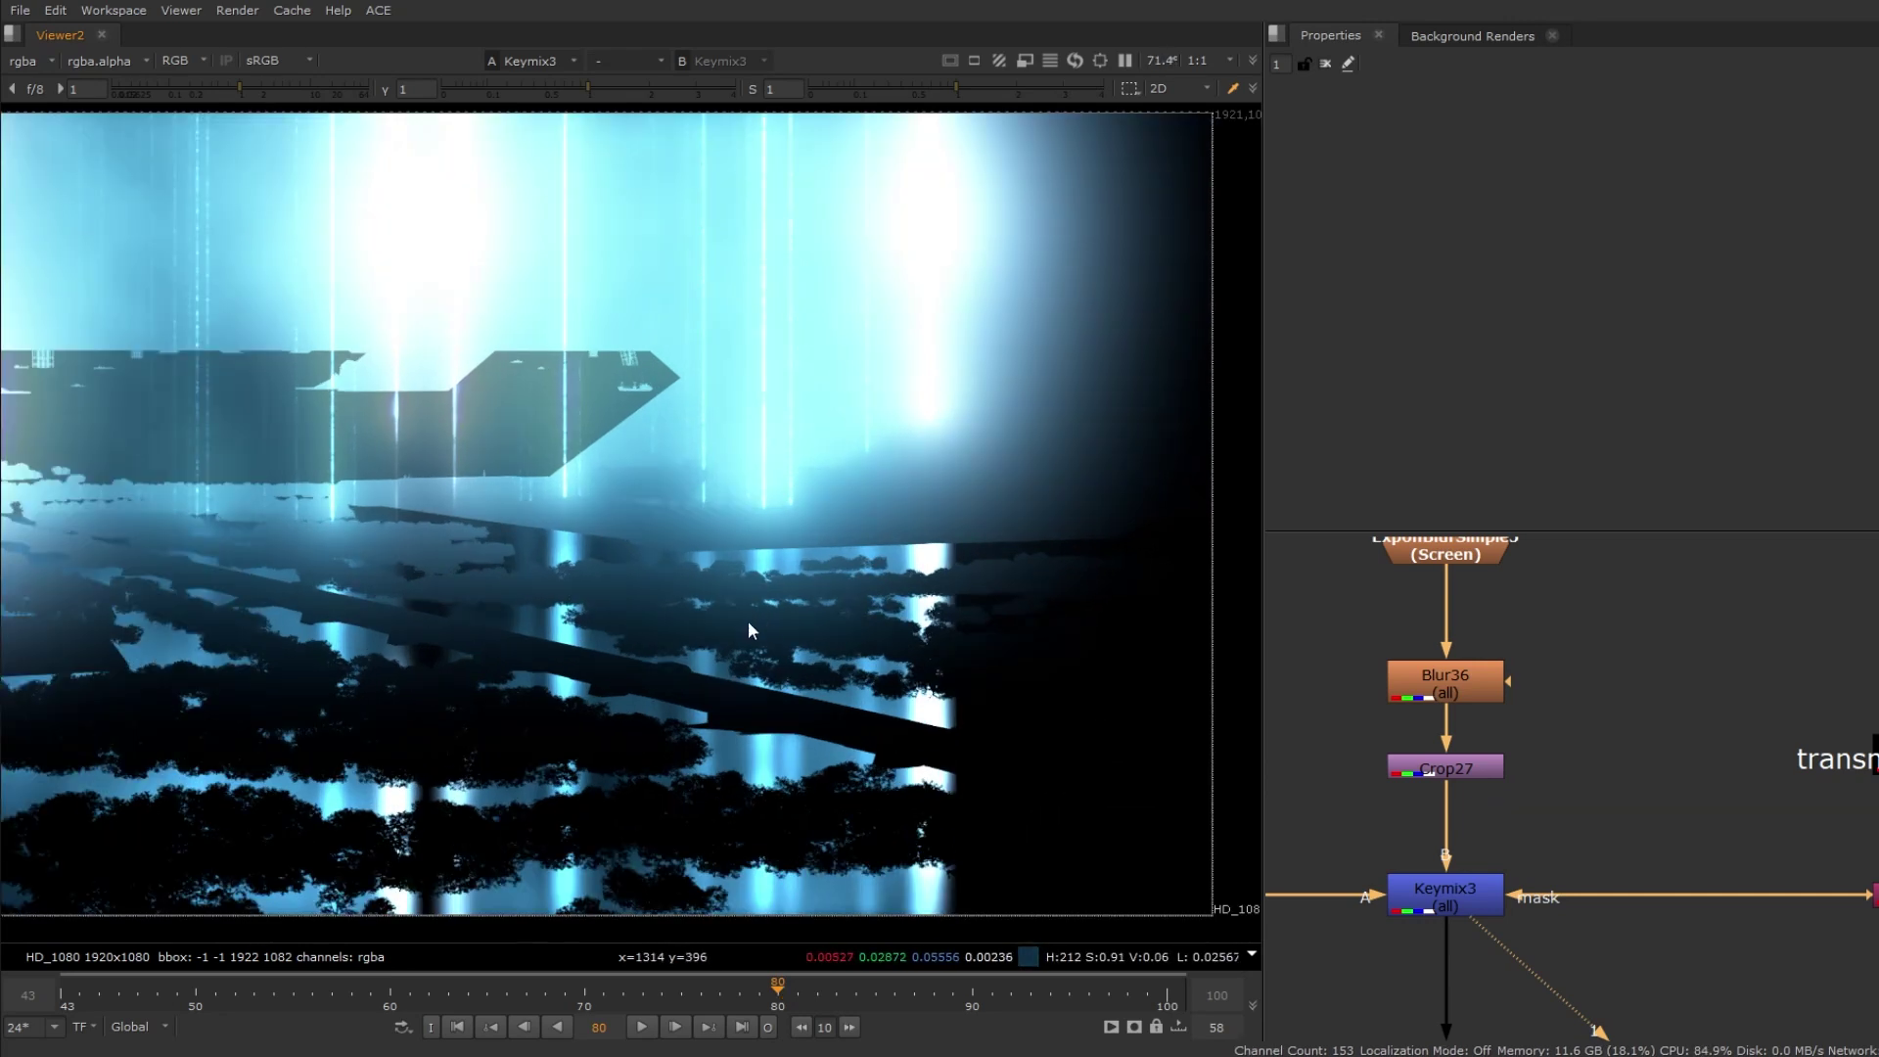
{"action": "scroll", "coordinate": [705, 636], "scroll_direction": "down", "scroll_amount": 2}
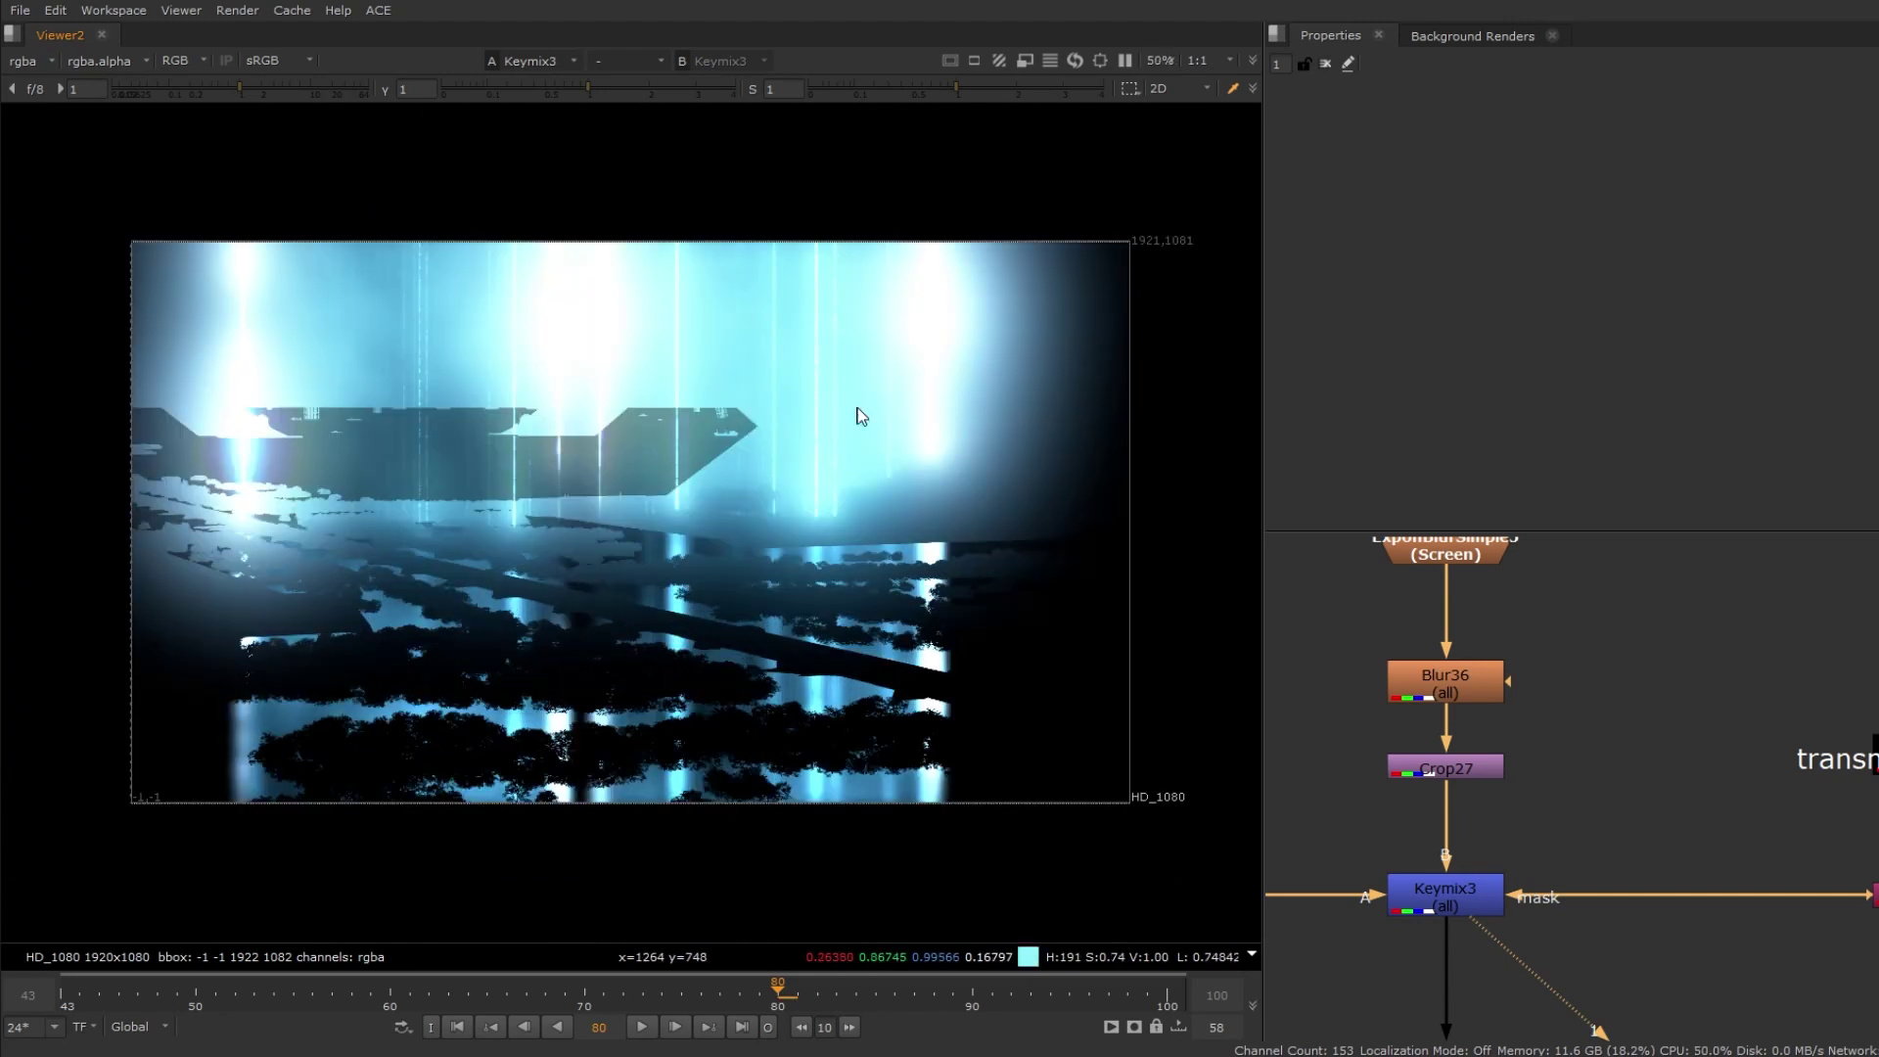
Follow Keymix3 down to the multiply merge, view its result at Merge95 and mark out the image
{"action": "scroll", "coordinate": [1731, 871], "scroll_direction": "down", "scroll_amount": 7}
{"action": "middle_click_drag", "start_coordinate": [1850, 979], "coordinate": [1640, 853]}
{"action": "scroll", "coordinate": [1640, 853], "scroll_direction": "up", "scroll_amount": 7}
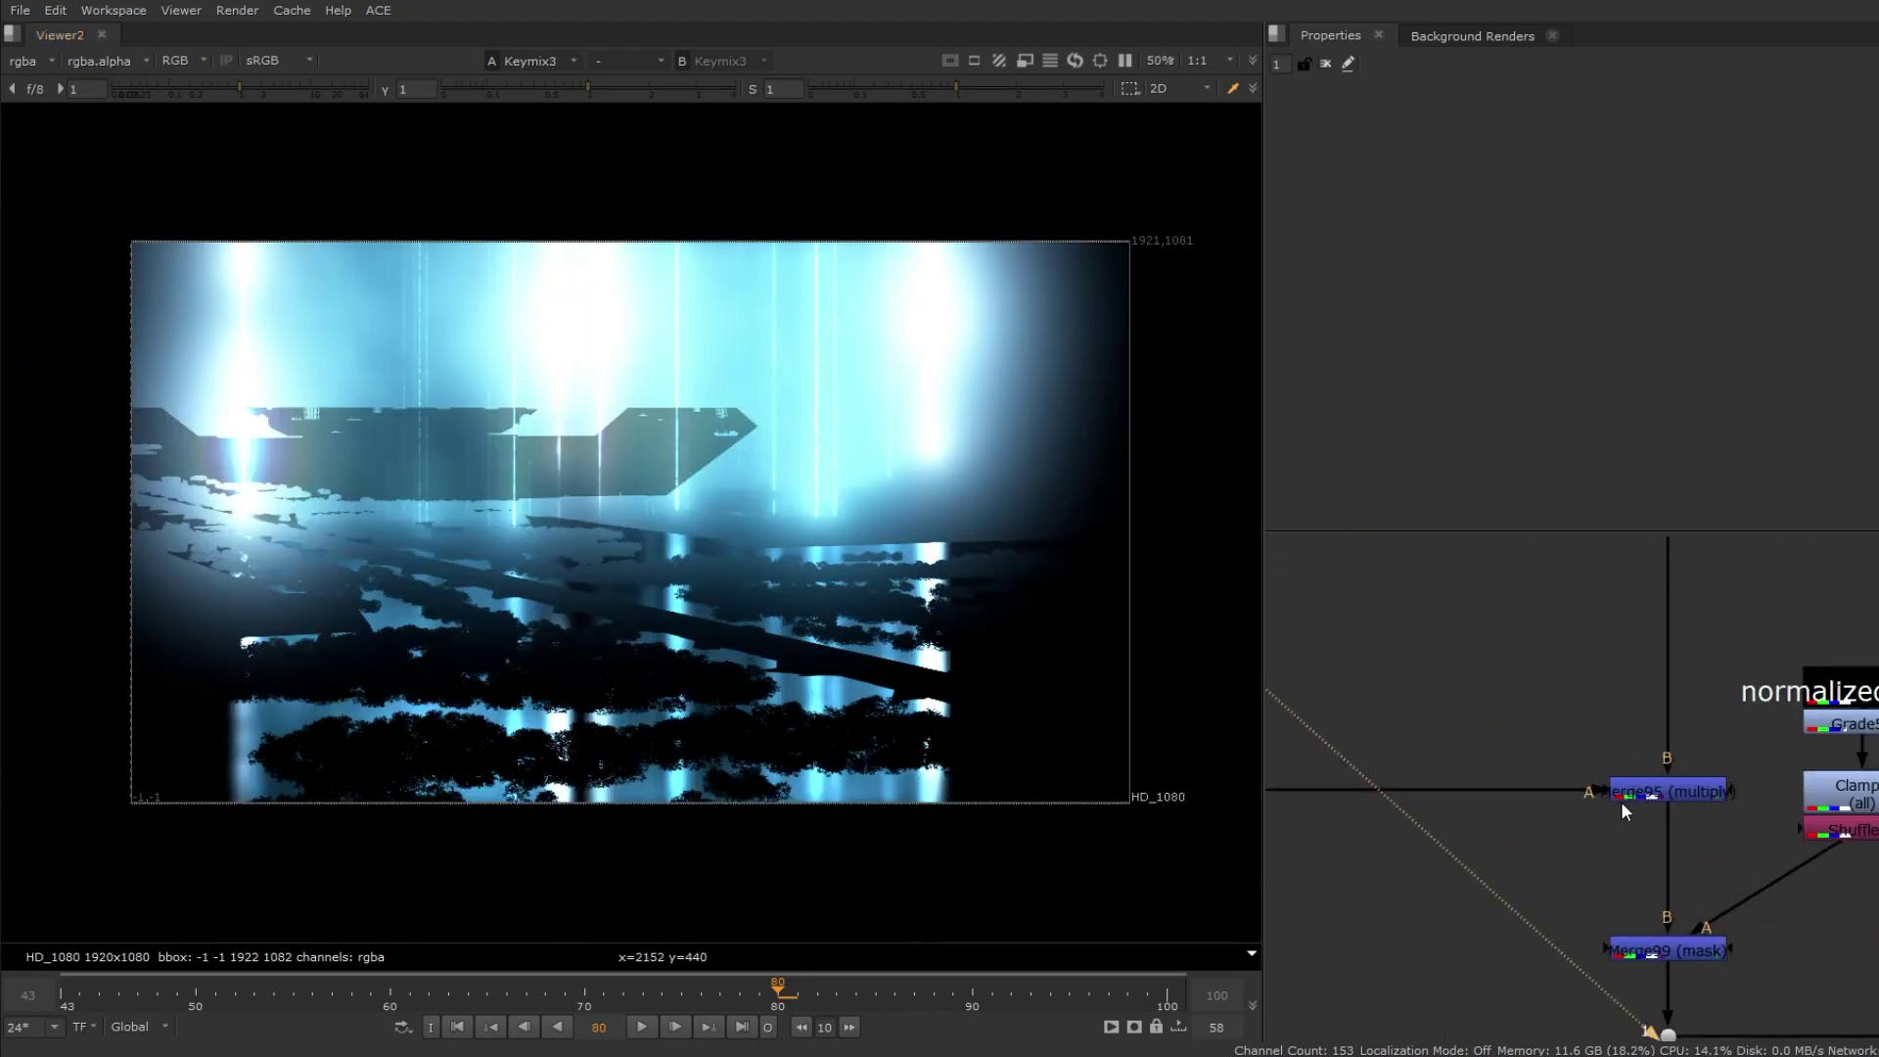
{"action": "scroll", "coordinate": [1654, 798], "scroll_direction": "down", "scroll_amount": 5}
{"action": "left_click", "coordinate": [1666, 790]}
{"action": "key", "text": "1"}
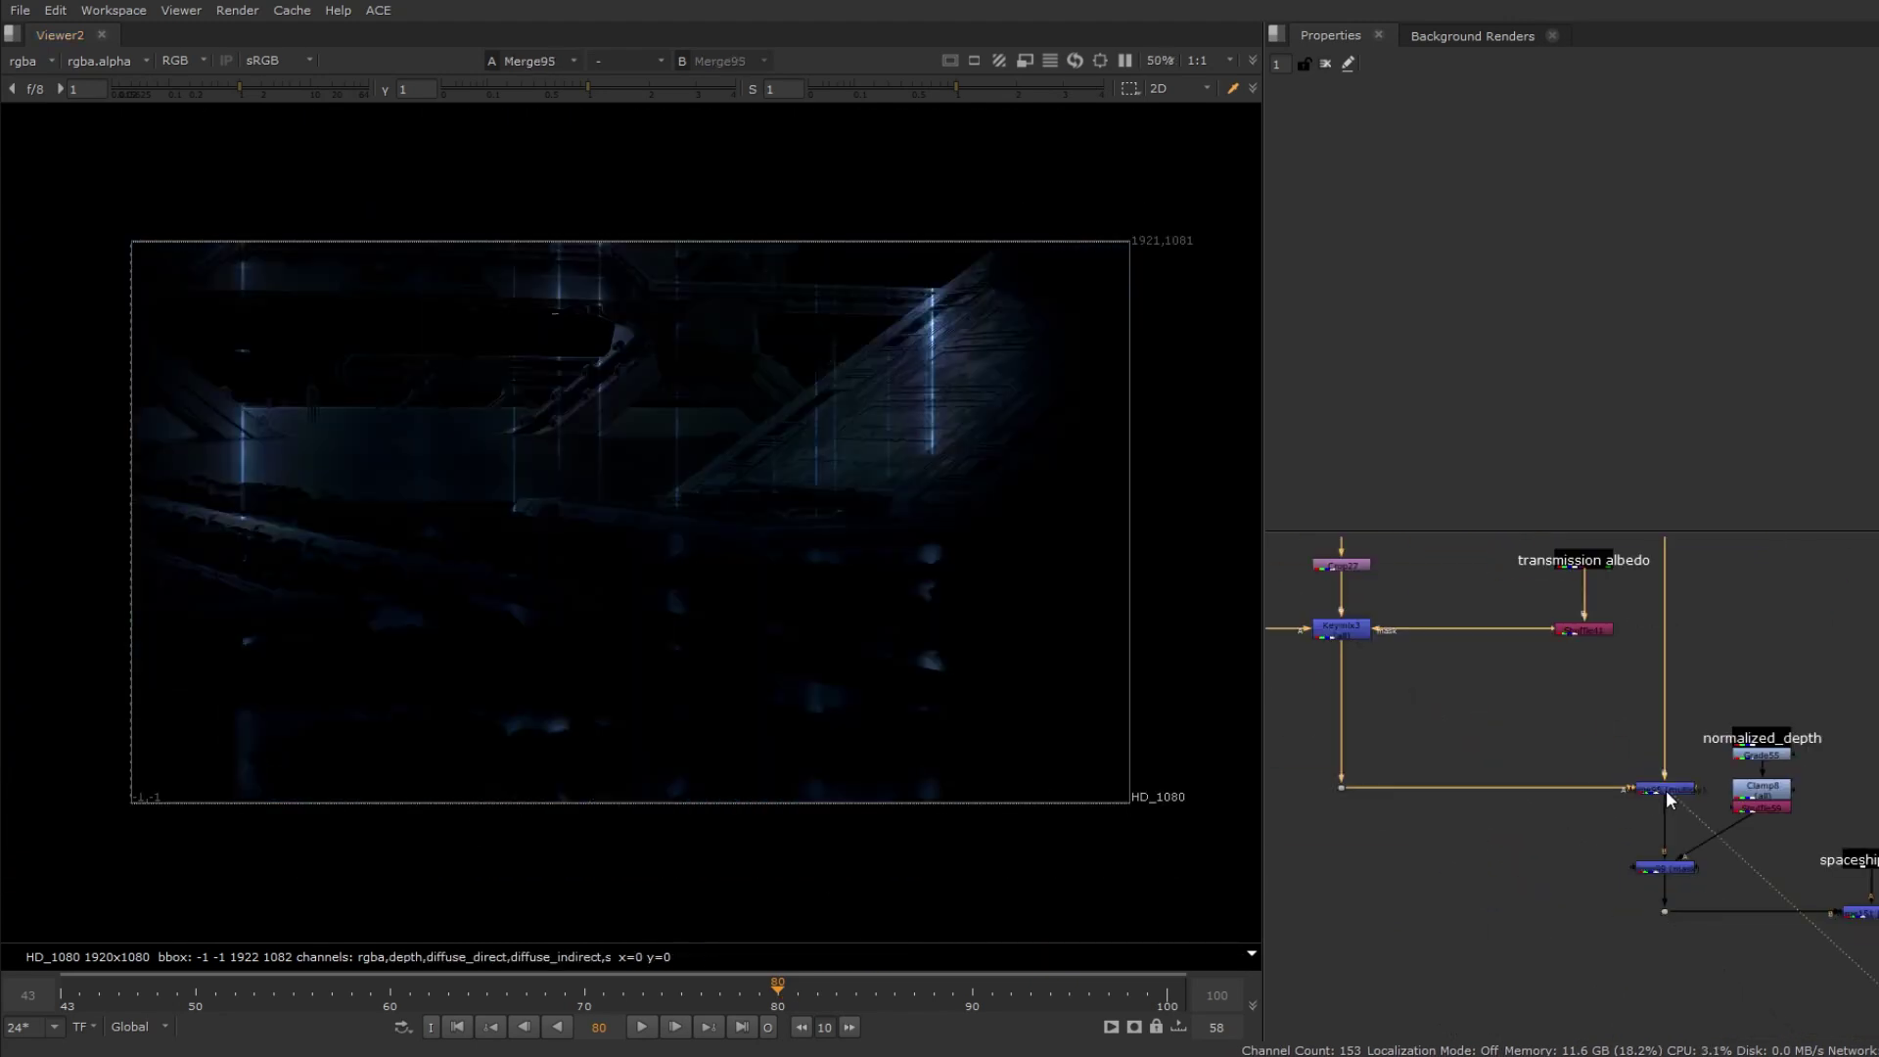
{"action": "left_click_drag", "start_coordinate": [116, 222], "coordinate": [980, 924]}
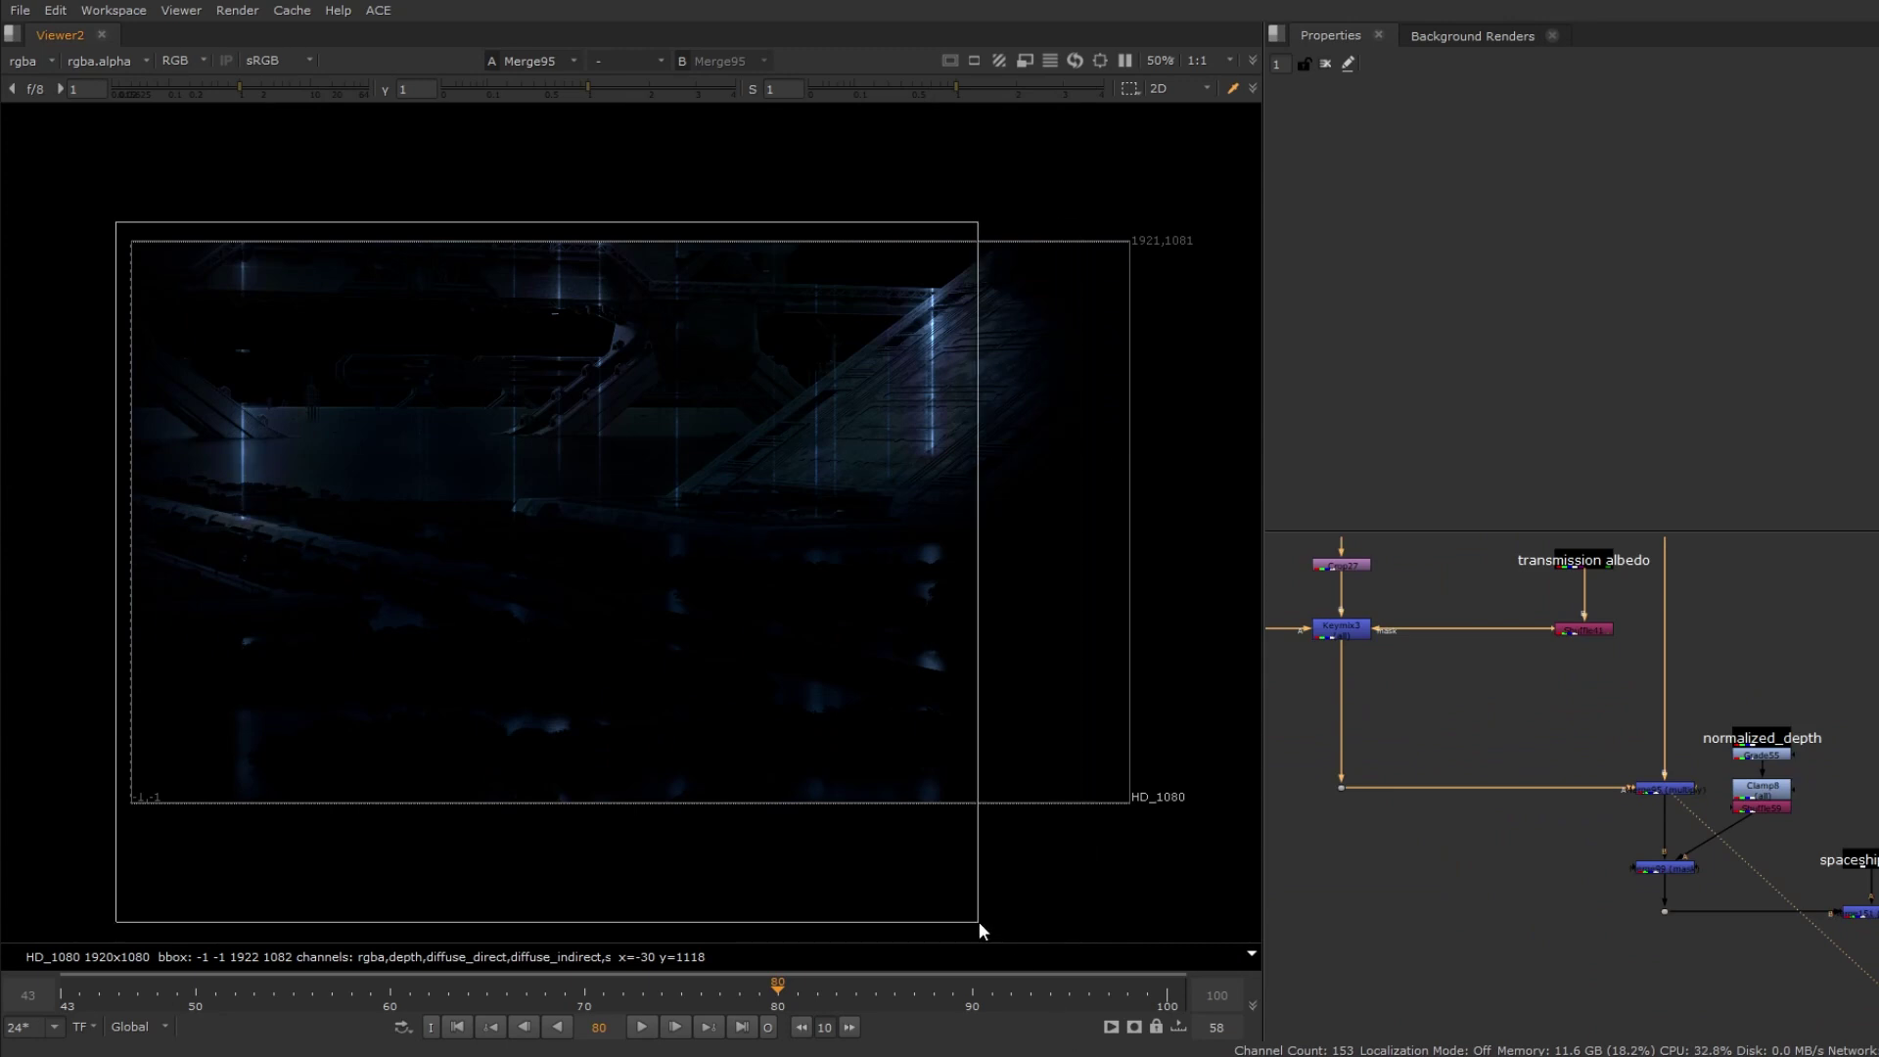
Trace the B input of Merge95 up to the specularity pass
{"action": "middle_click_drag", "start_coordinate": [1680, 557], "coordinate": [1622, 830]}
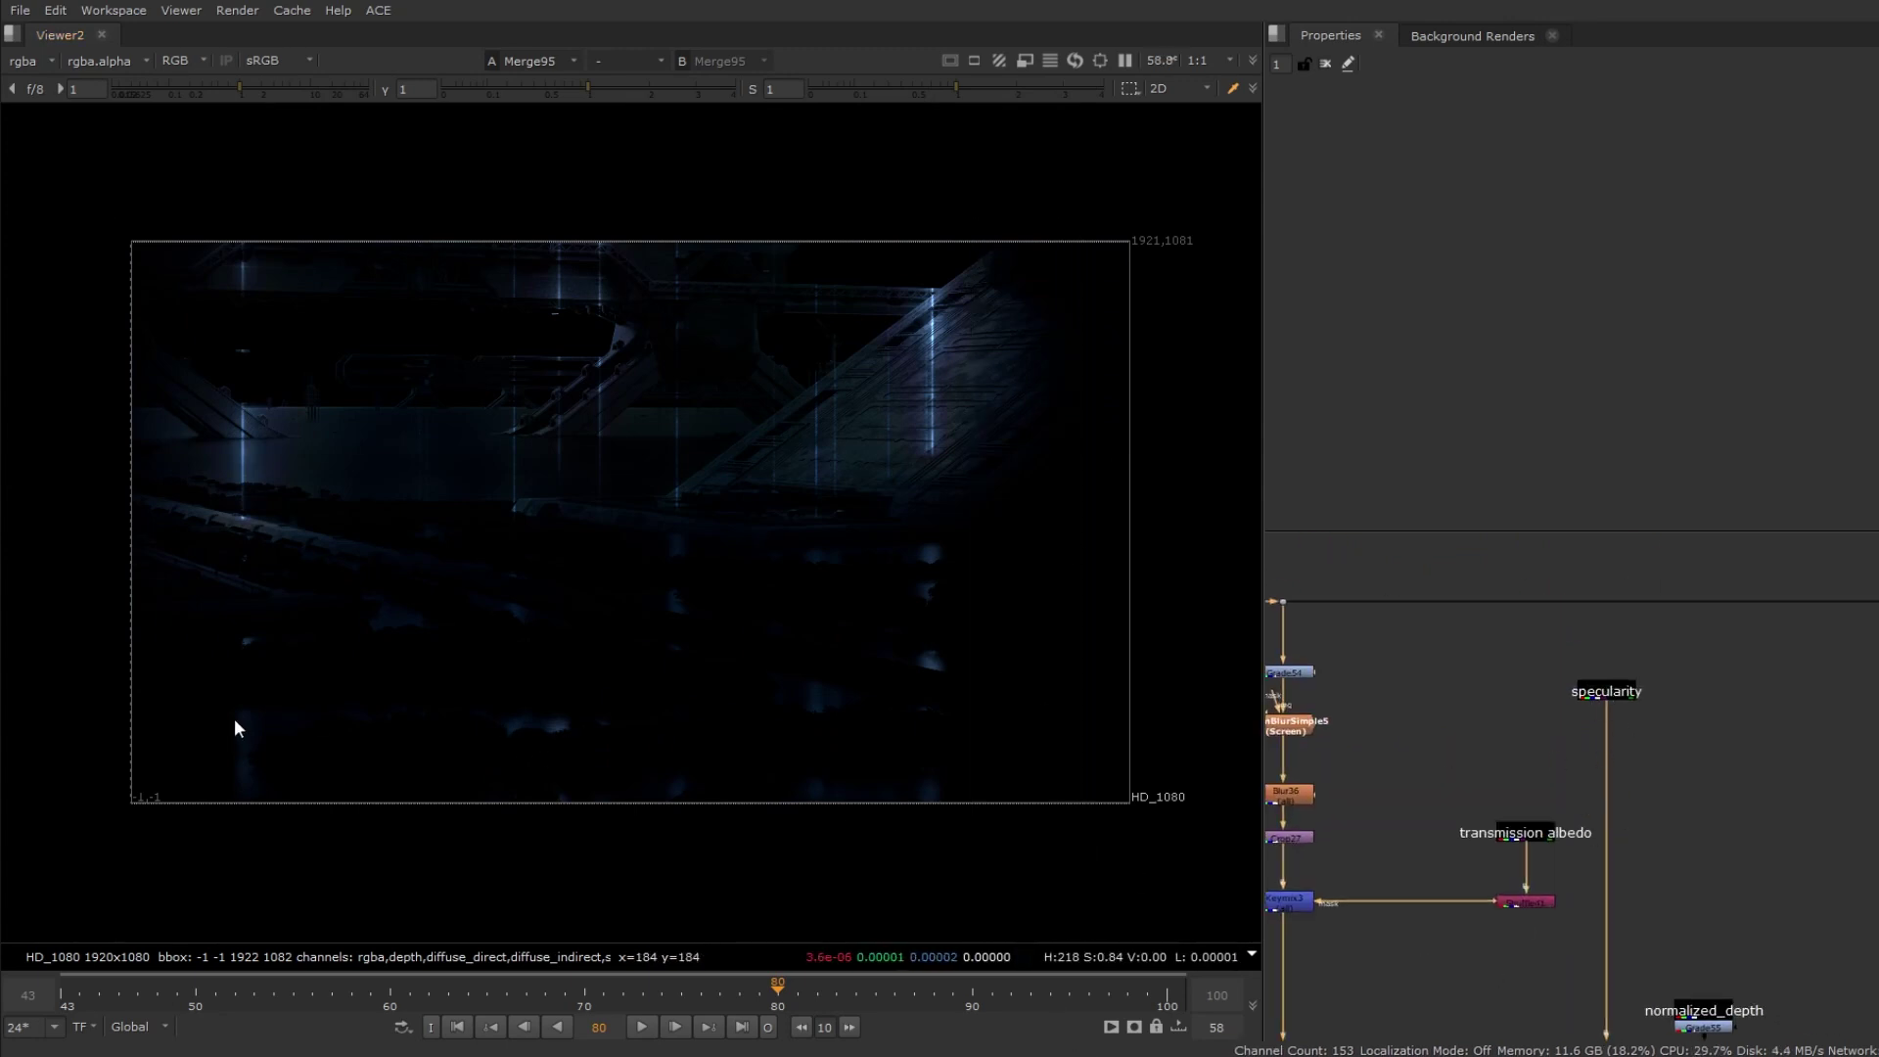
{"action": "scroll", "coordinate": [244, 726], "scroll_direction": "up", "scroll_amount": 5}
{"action": "key", "text": "f"}
Follow the branch below Merge95 and view the depth-masked reflection at Merge99
{"action": "scroll", "coordinate": [1606, 817], "scroll_direction": "down", "scroll_amount": 5}
{"action": "middle_click_drag", "start_coordinate": [1628, 906], "coordinate": [1558, 781]}
{"action": "scroll", "coordinate": [1564, 787], "scroll_direction": "up", "scroll_amount": 6}
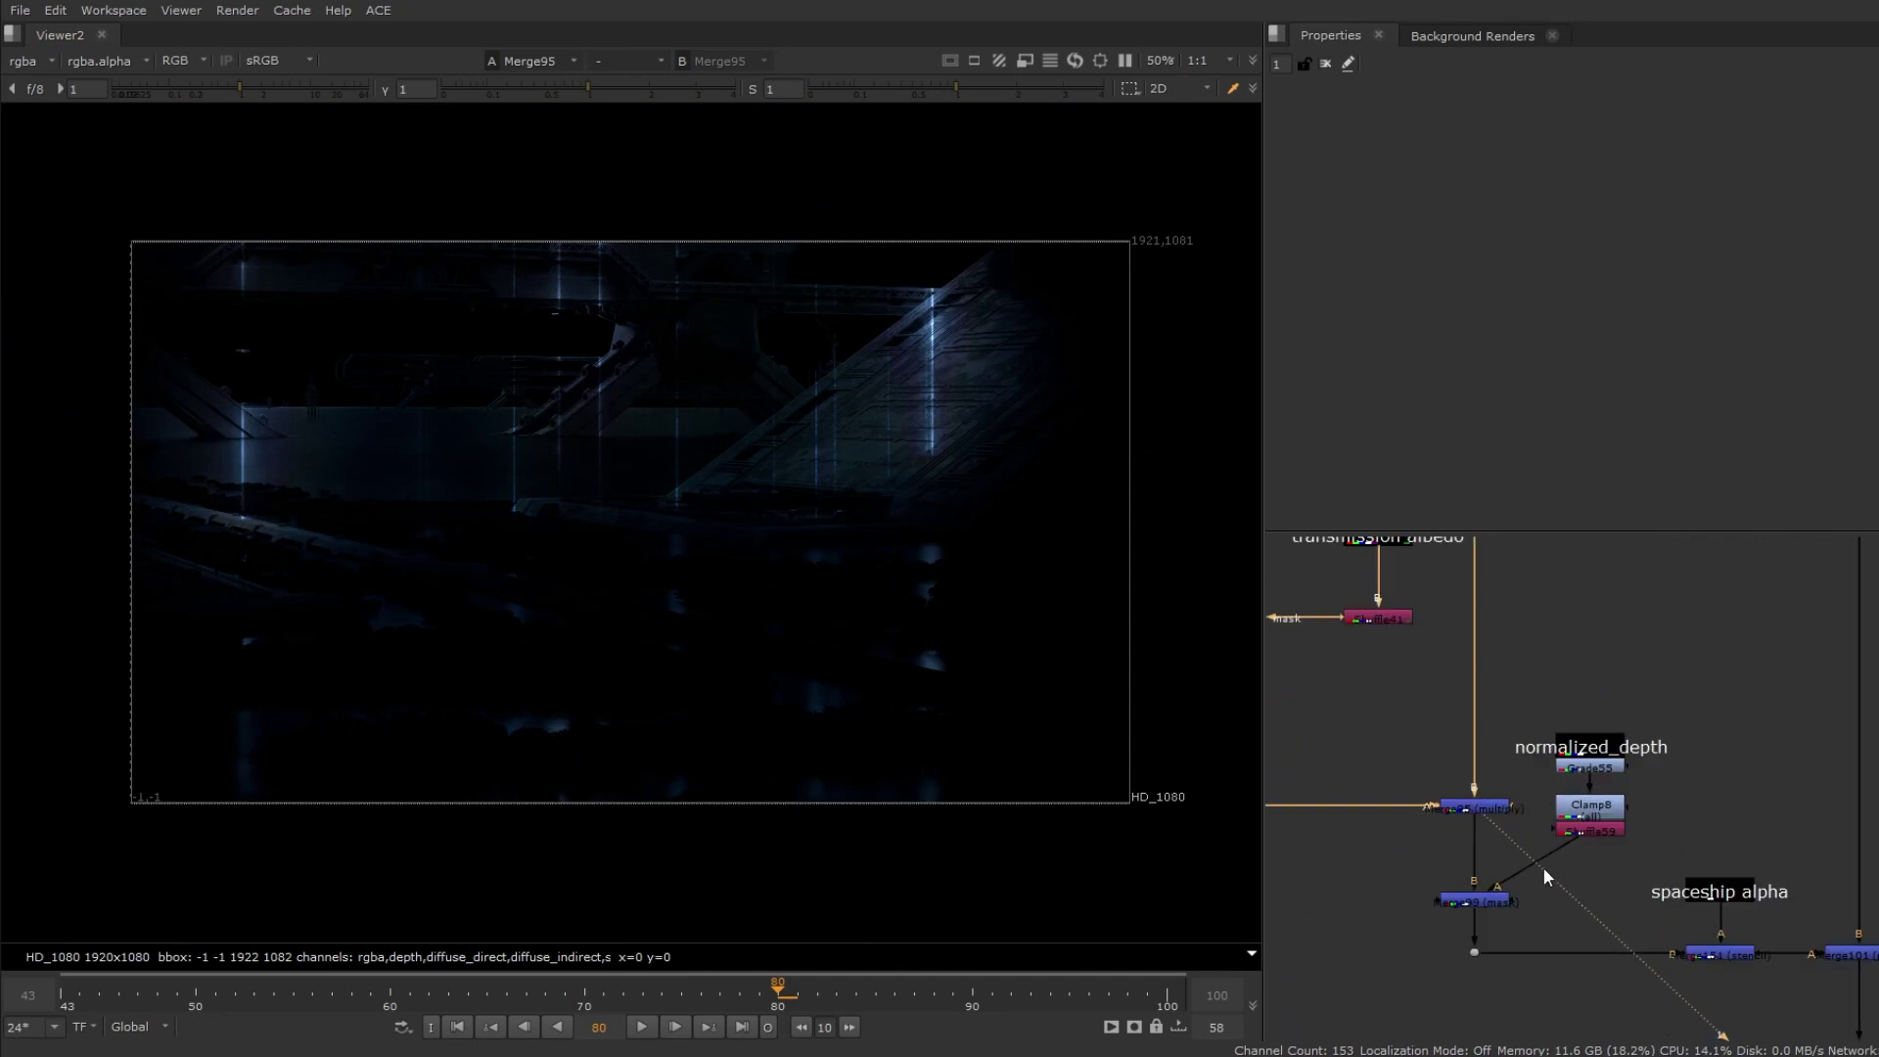
{"action": "left_click", "coordinate": [1497, 894]}
{"action": "key", "text": "1"}
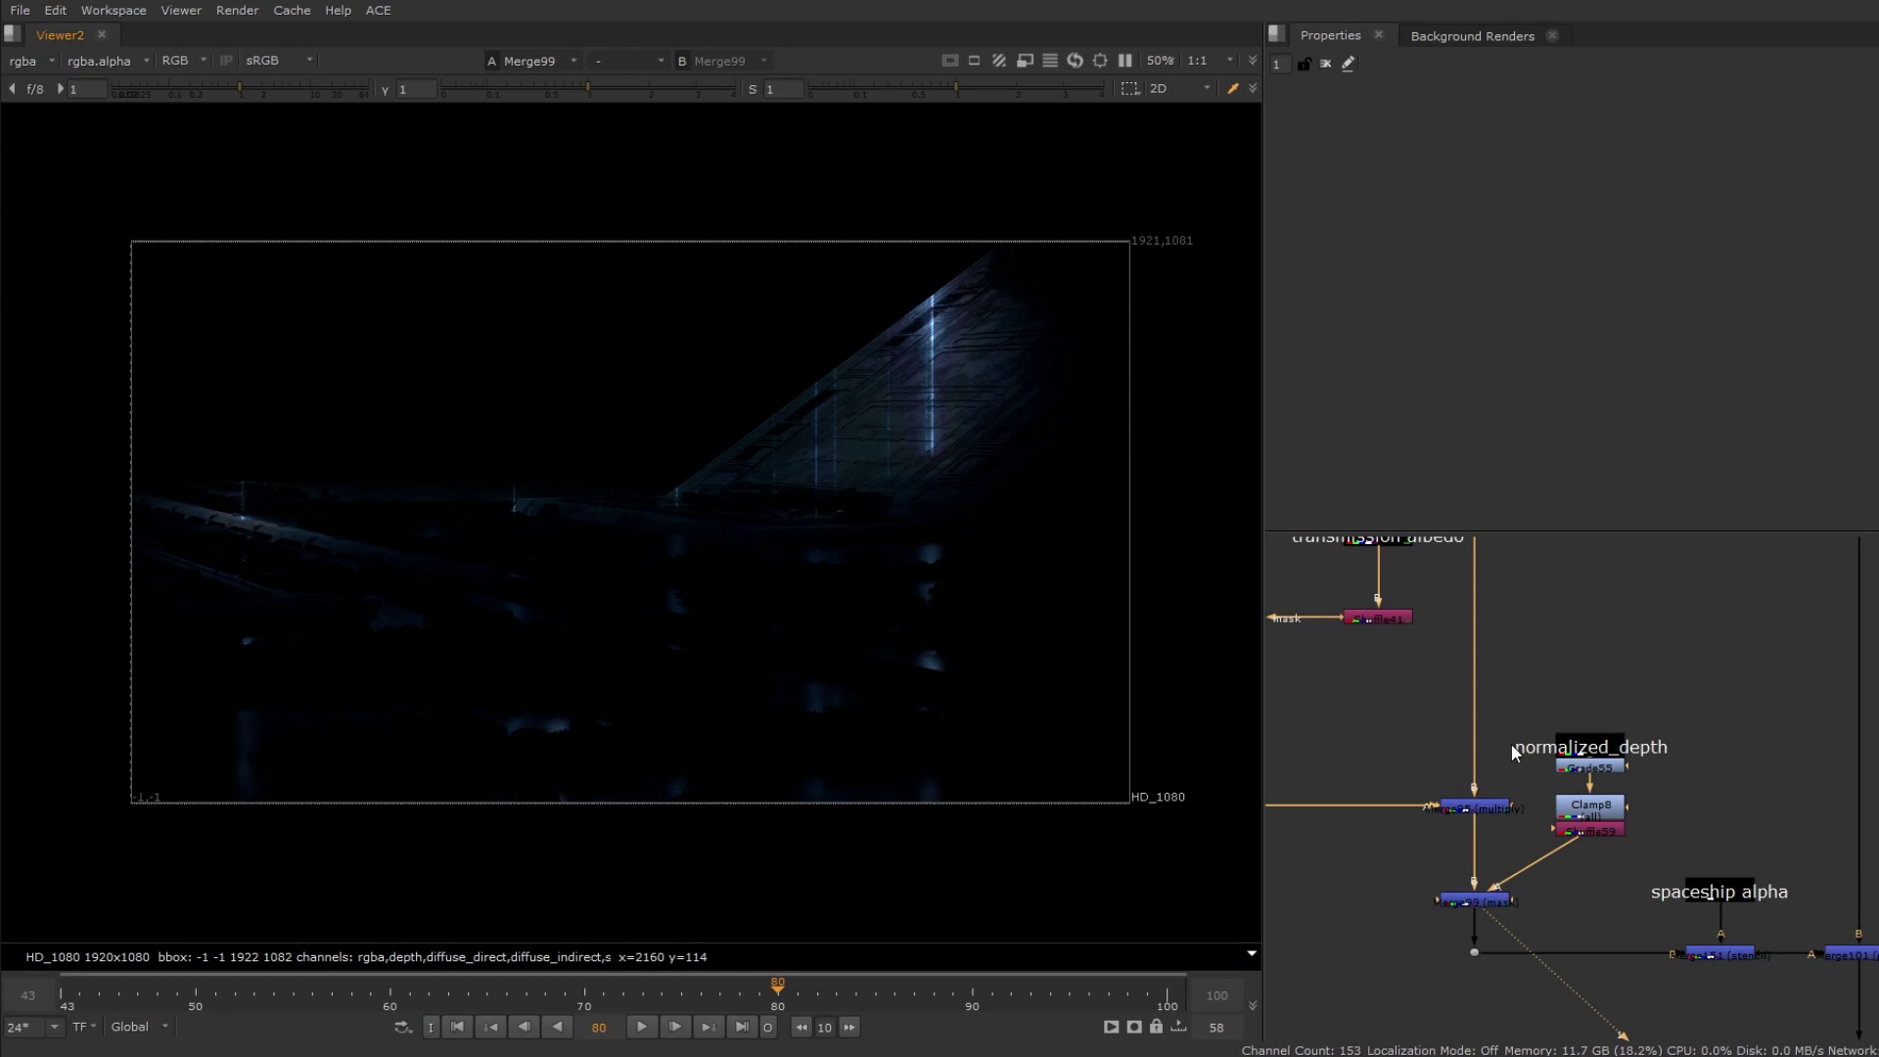
Space out the depth mask branch by moving normalized_depth higher and the shuffle node below the clamp lower
{"action": "left_click_drag", "start_coordinate": [1615, 753], "coordinate": [1615, 718]}
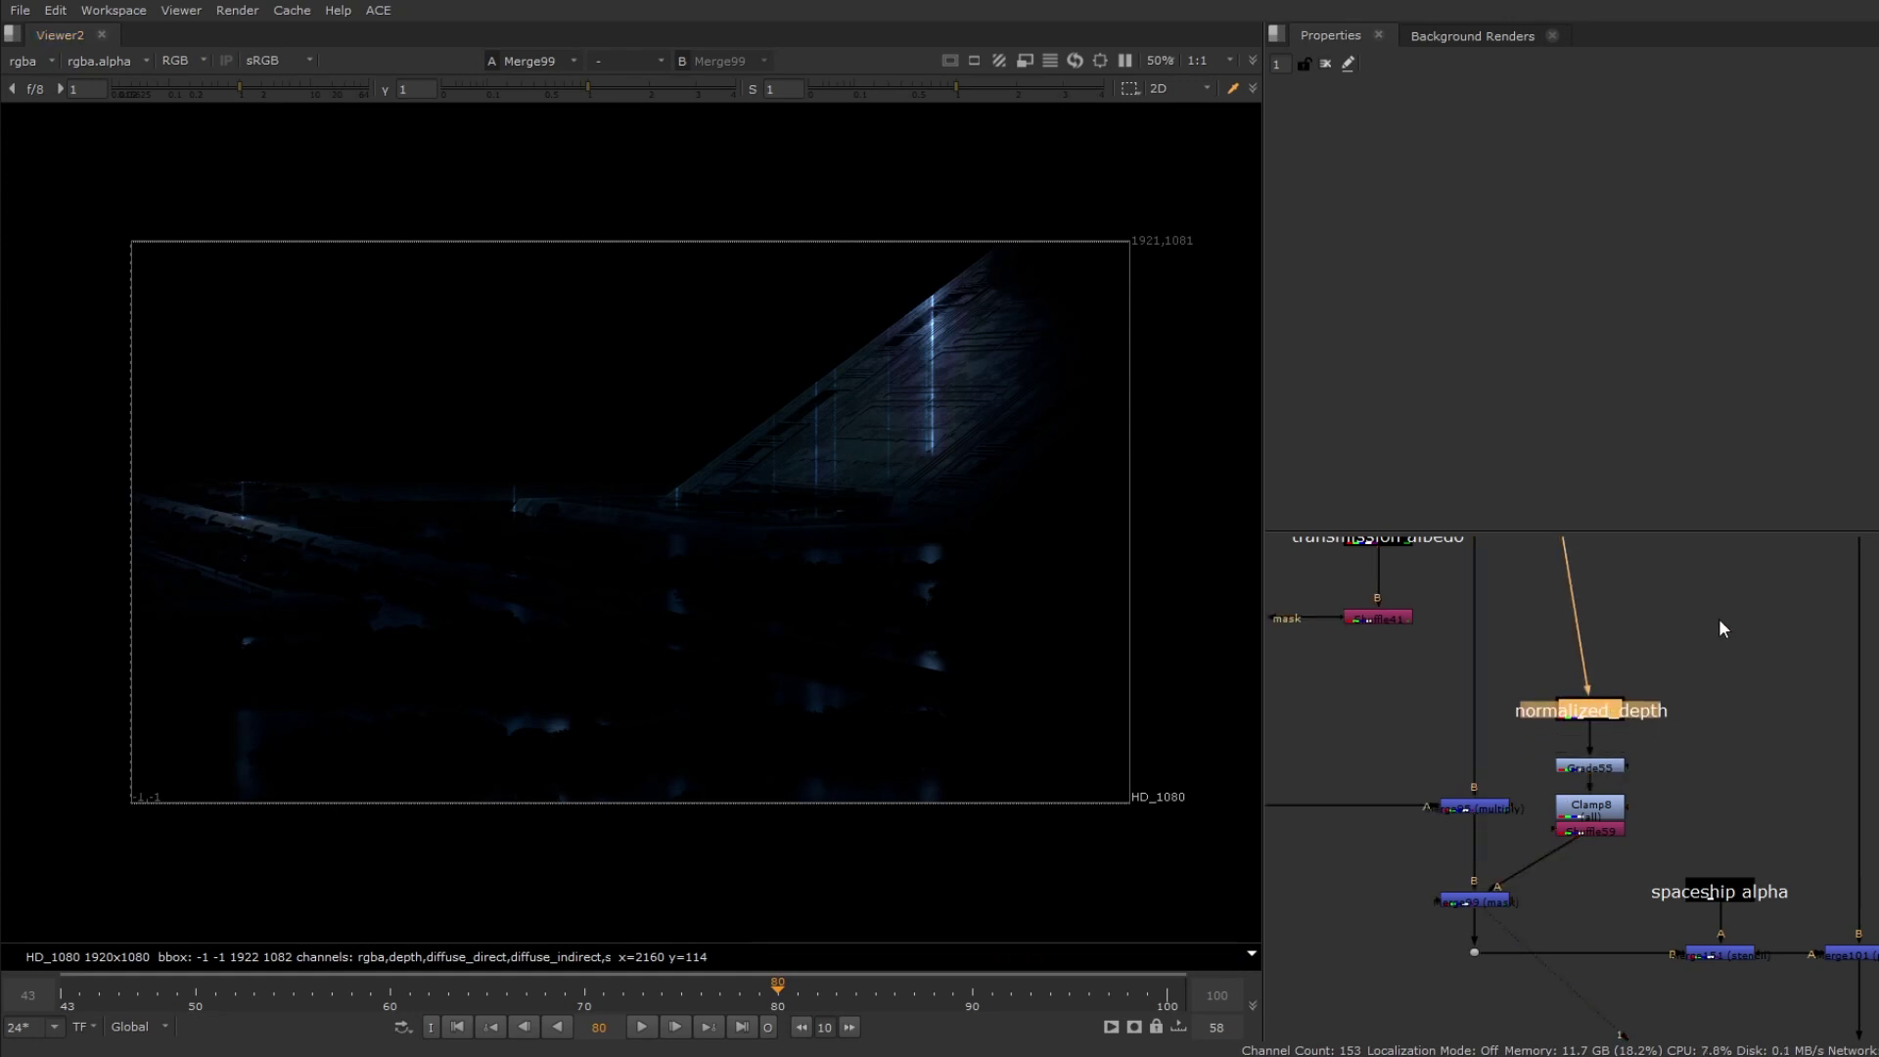
{"action": "left_click_drag", "start_coordinate": [1719, 618], "coordinate": [1679, 693]}
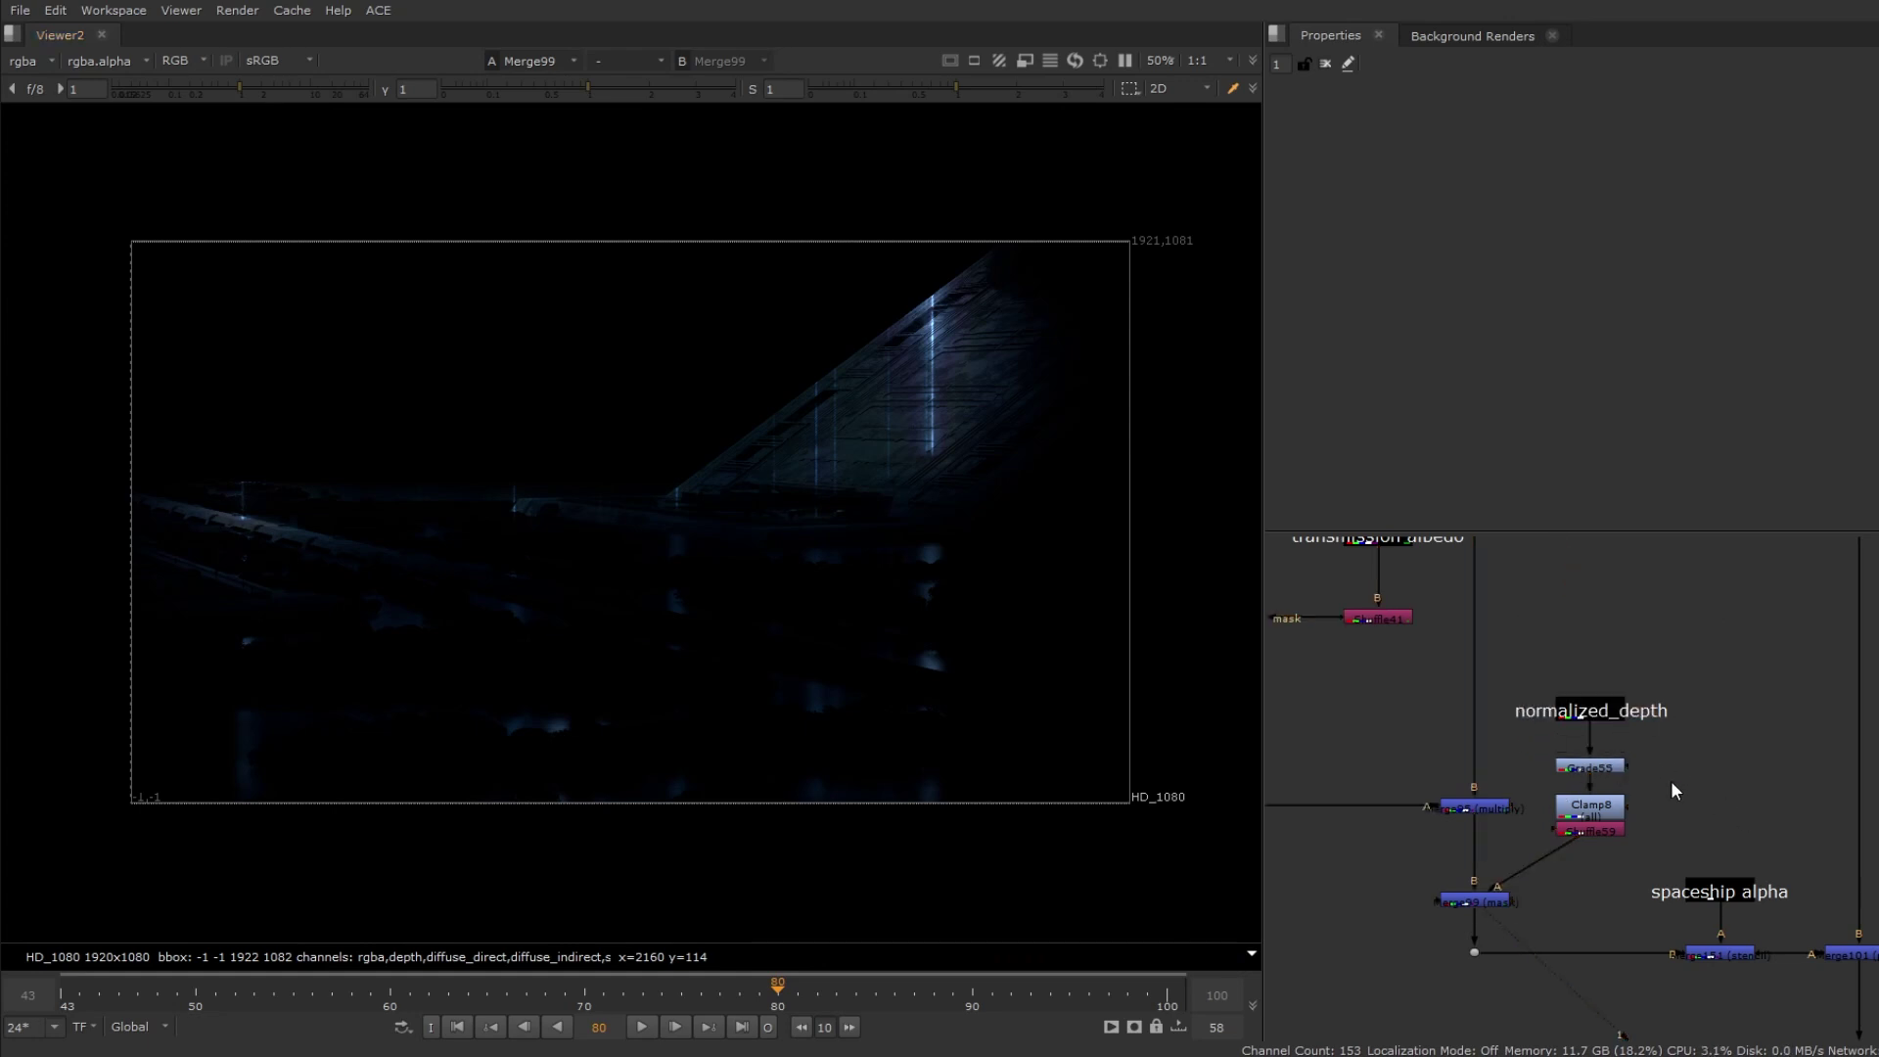
{"action": "left_click_drag", "start_coordinate": [1595, 830], "coordinate": [1601, 856]}
Select the Merge99 mask node and mark out the upper background area of its result
{"action": "left_click", "coordinate": [1486, 896]}
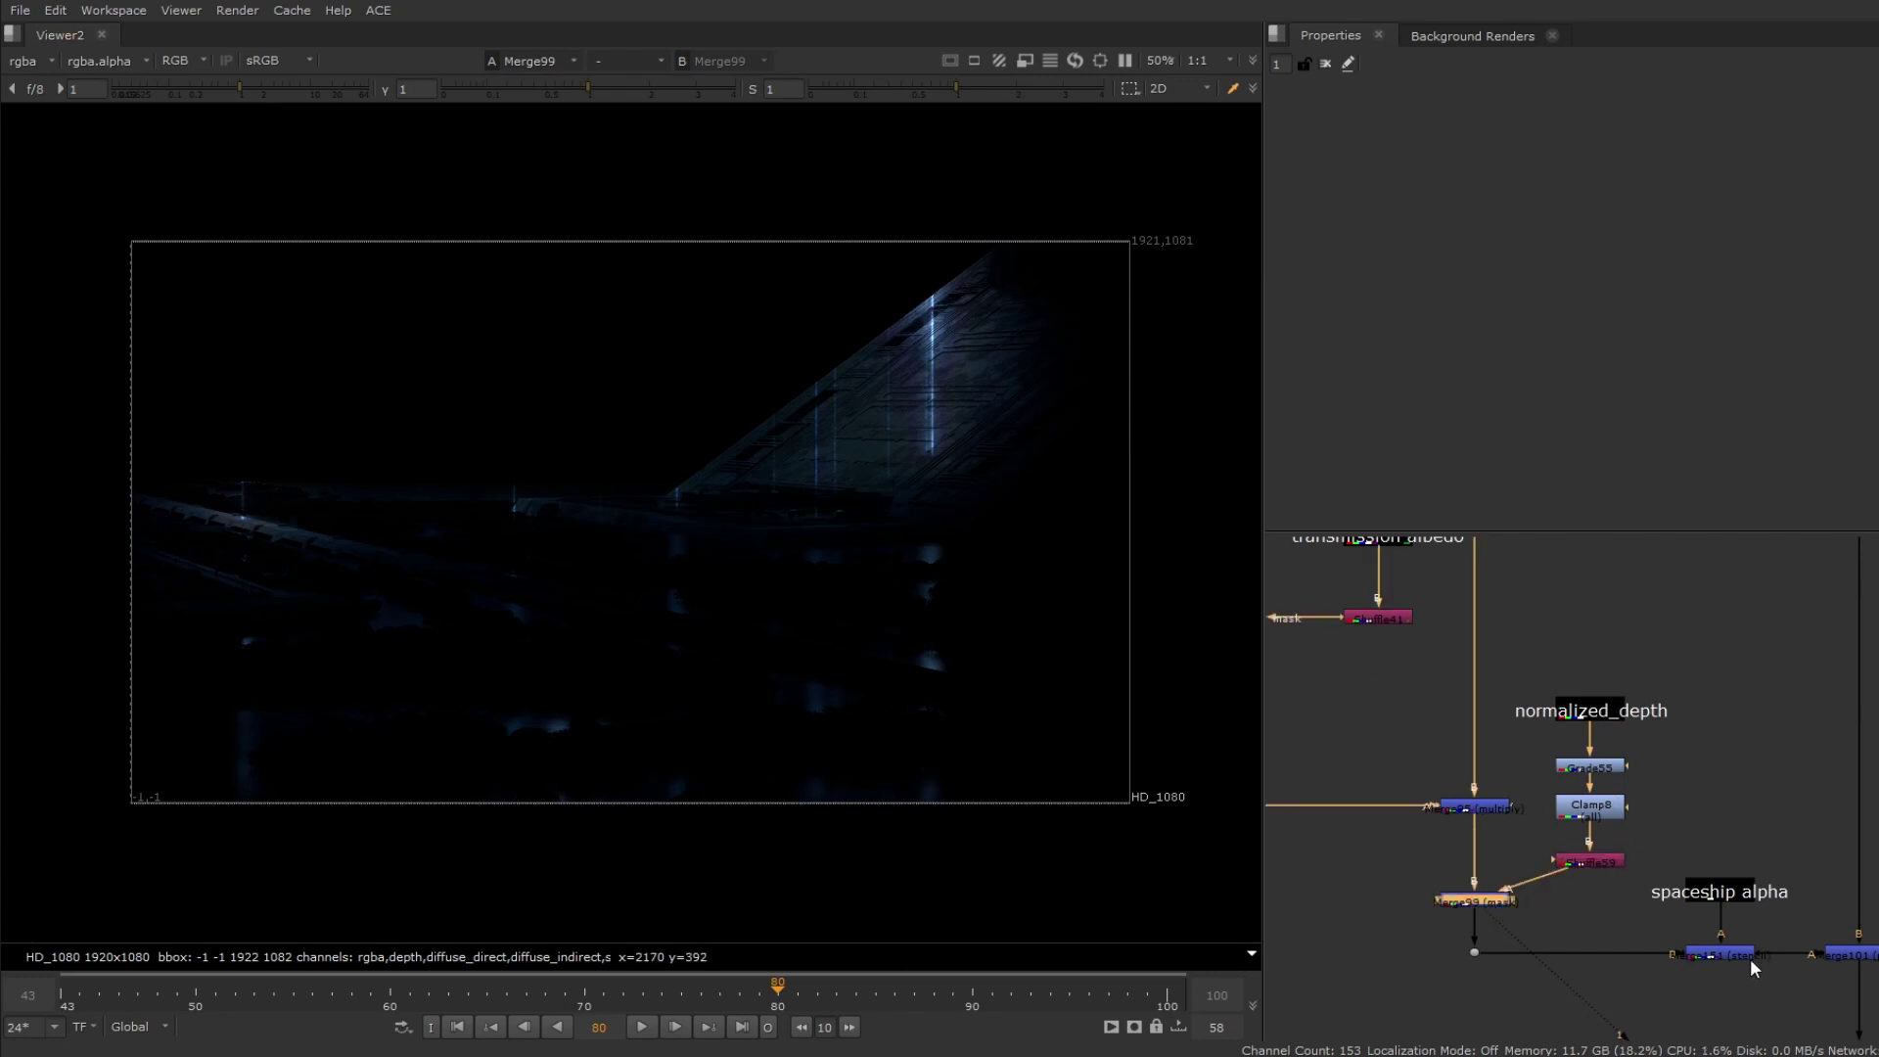
{"action": "left_click_drag", "start_coordinate": [155, 231], "coordinate": [646, 388]}
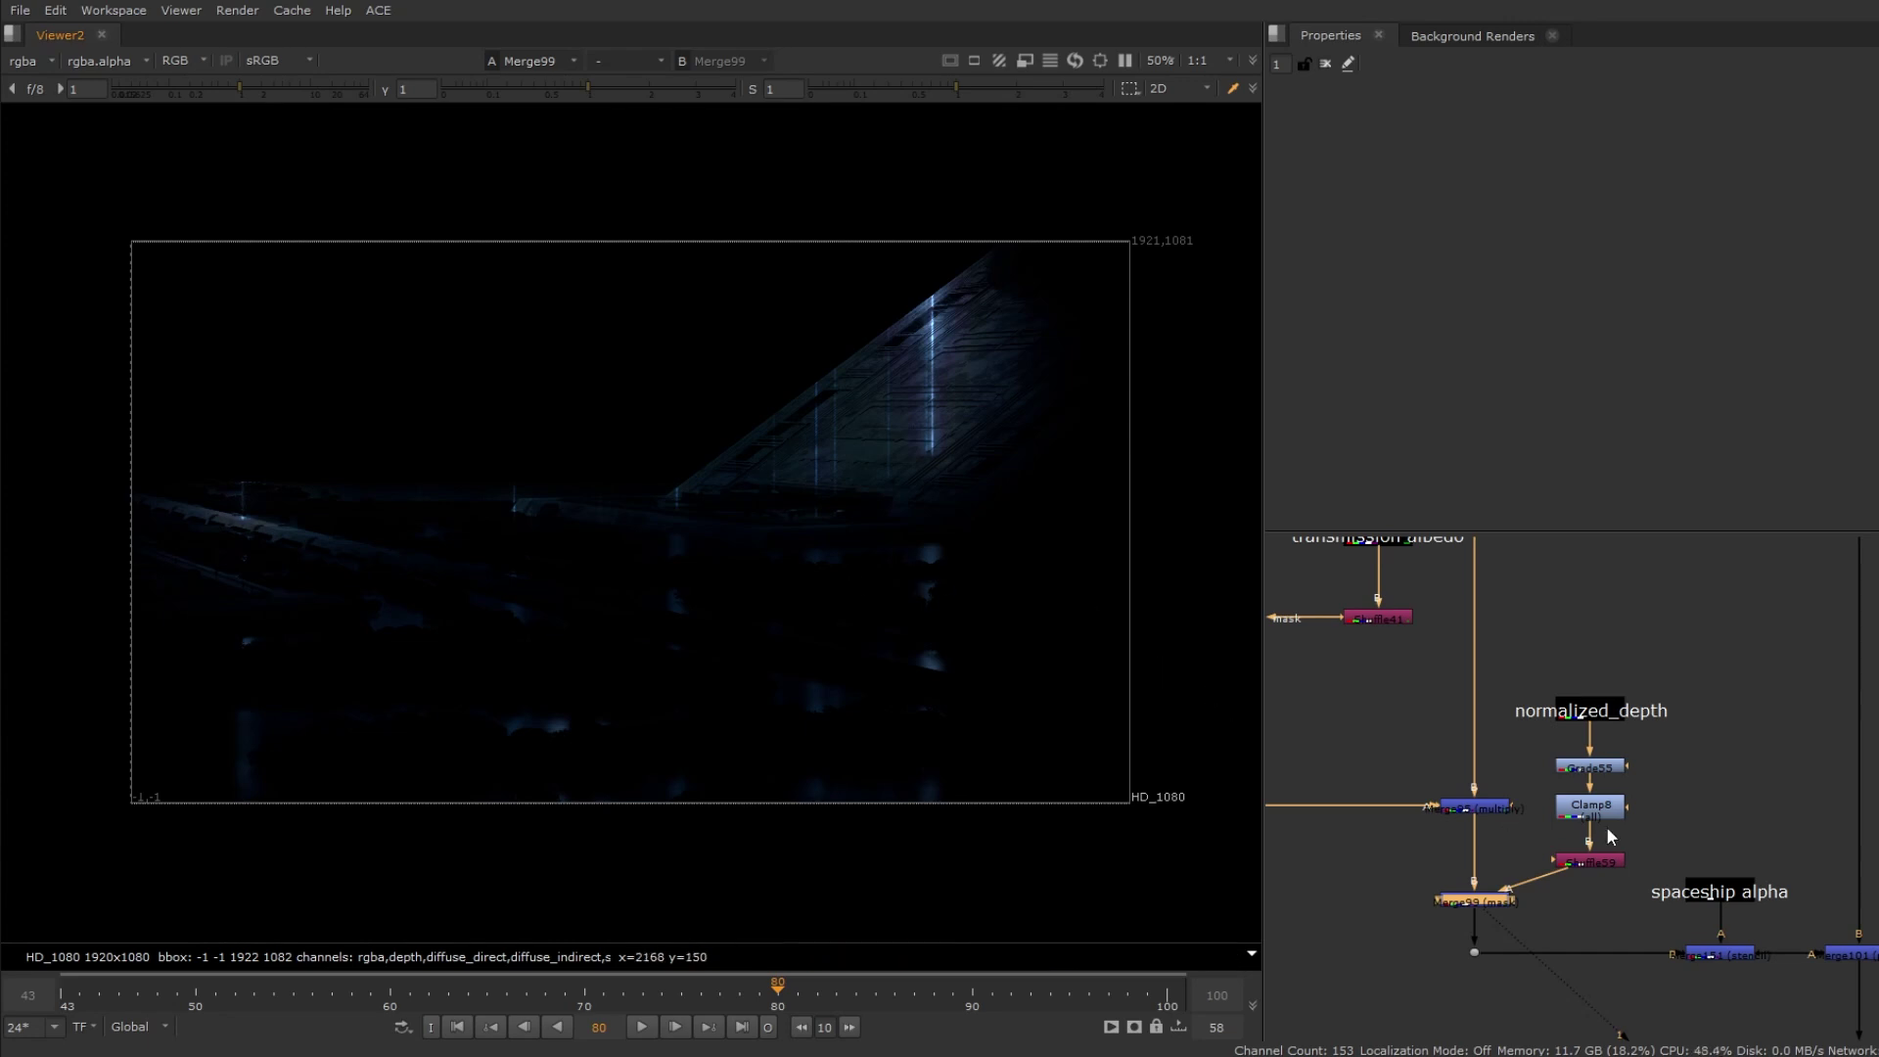
Check the spaceship alpha input, view its result on the reflection at Merge151 and mark out the ground area
{"action": "middle_click_drag", "start_coordinate": [1759, 950], "coordinate": [1635, 801]}
{"action": "left_click", "coordinate": [1606, 773]}
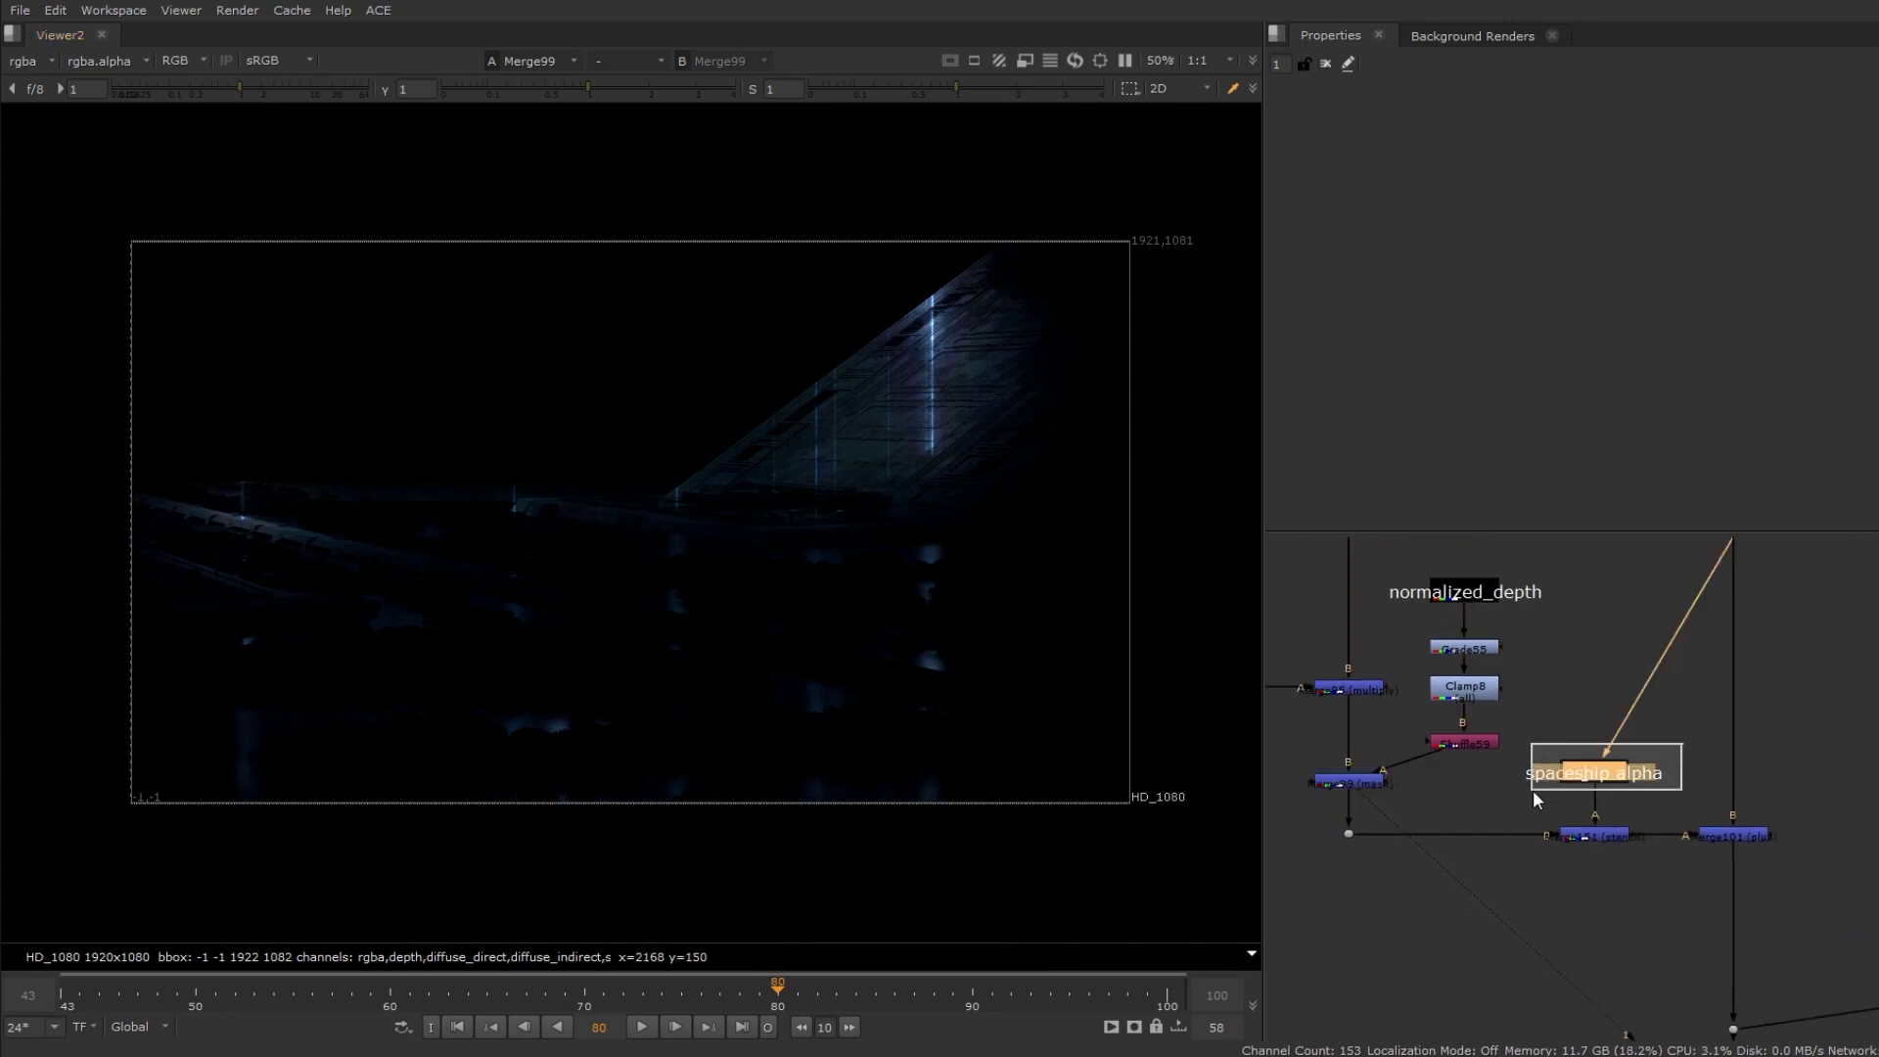
{"action": "left_click", "coordinate": [1625, 837]}
{"action": "key", "text": "1"}
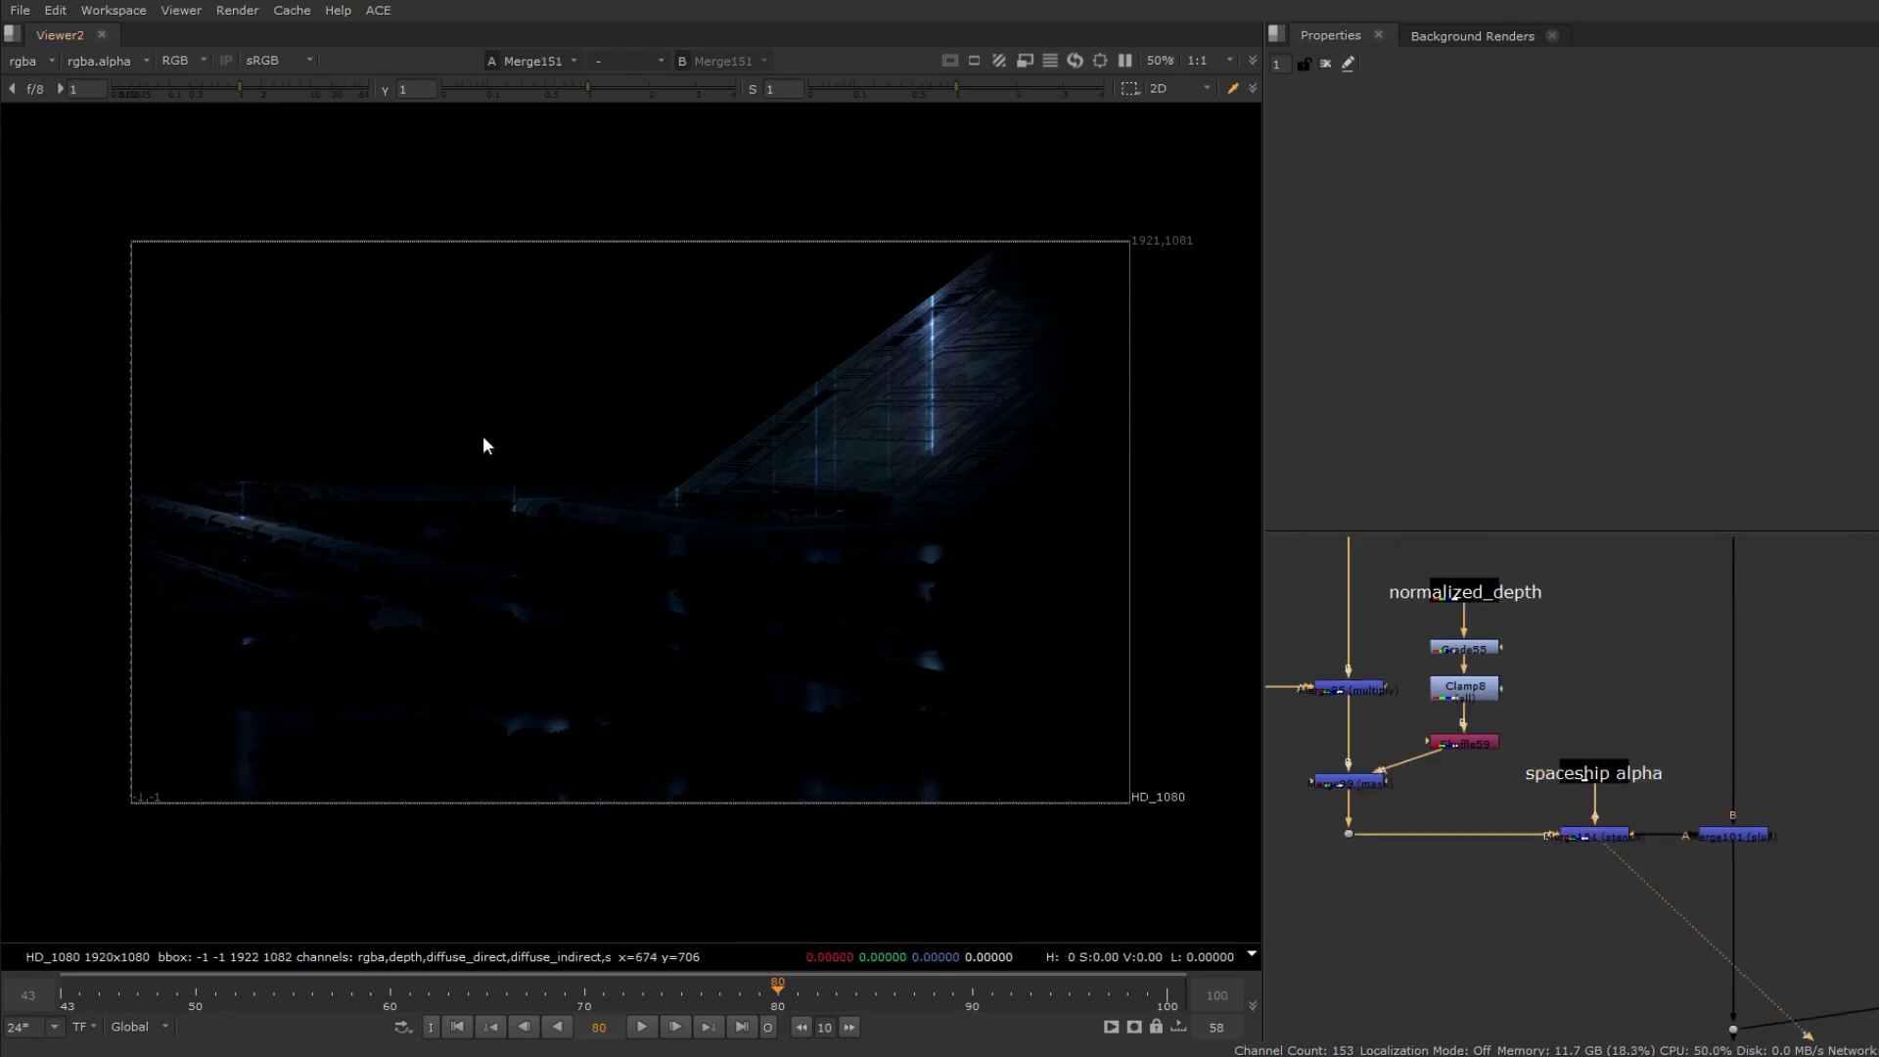
{"action": "left_click_drag", "start_coordinate": [176, 649], "coordinate": [642, 713]}
View the reflection merged over the scene at Merge101 and locate that merge in the main branch
{"action": "left_click", "coordinate": [1733, 836]}
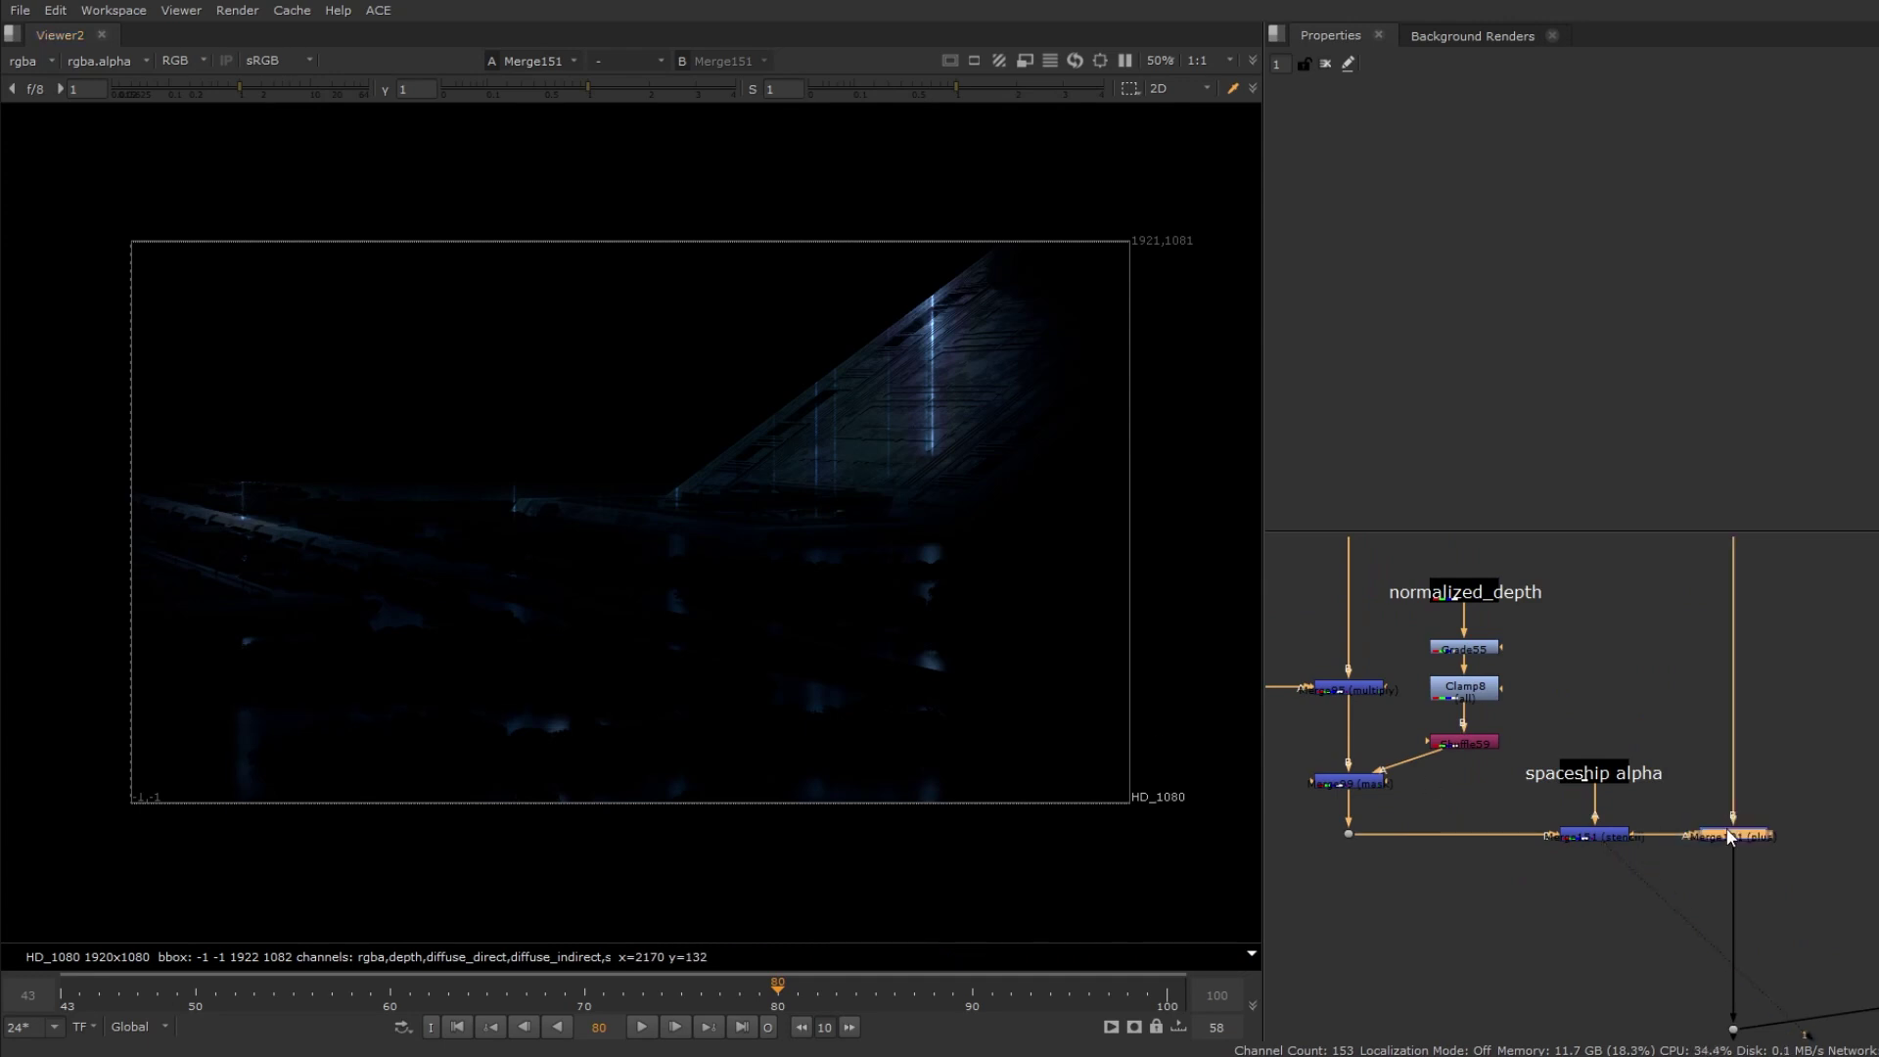
{"action": "key", "text": "1"}
{"action": "left_click", "coordinate": [1797, 883]}
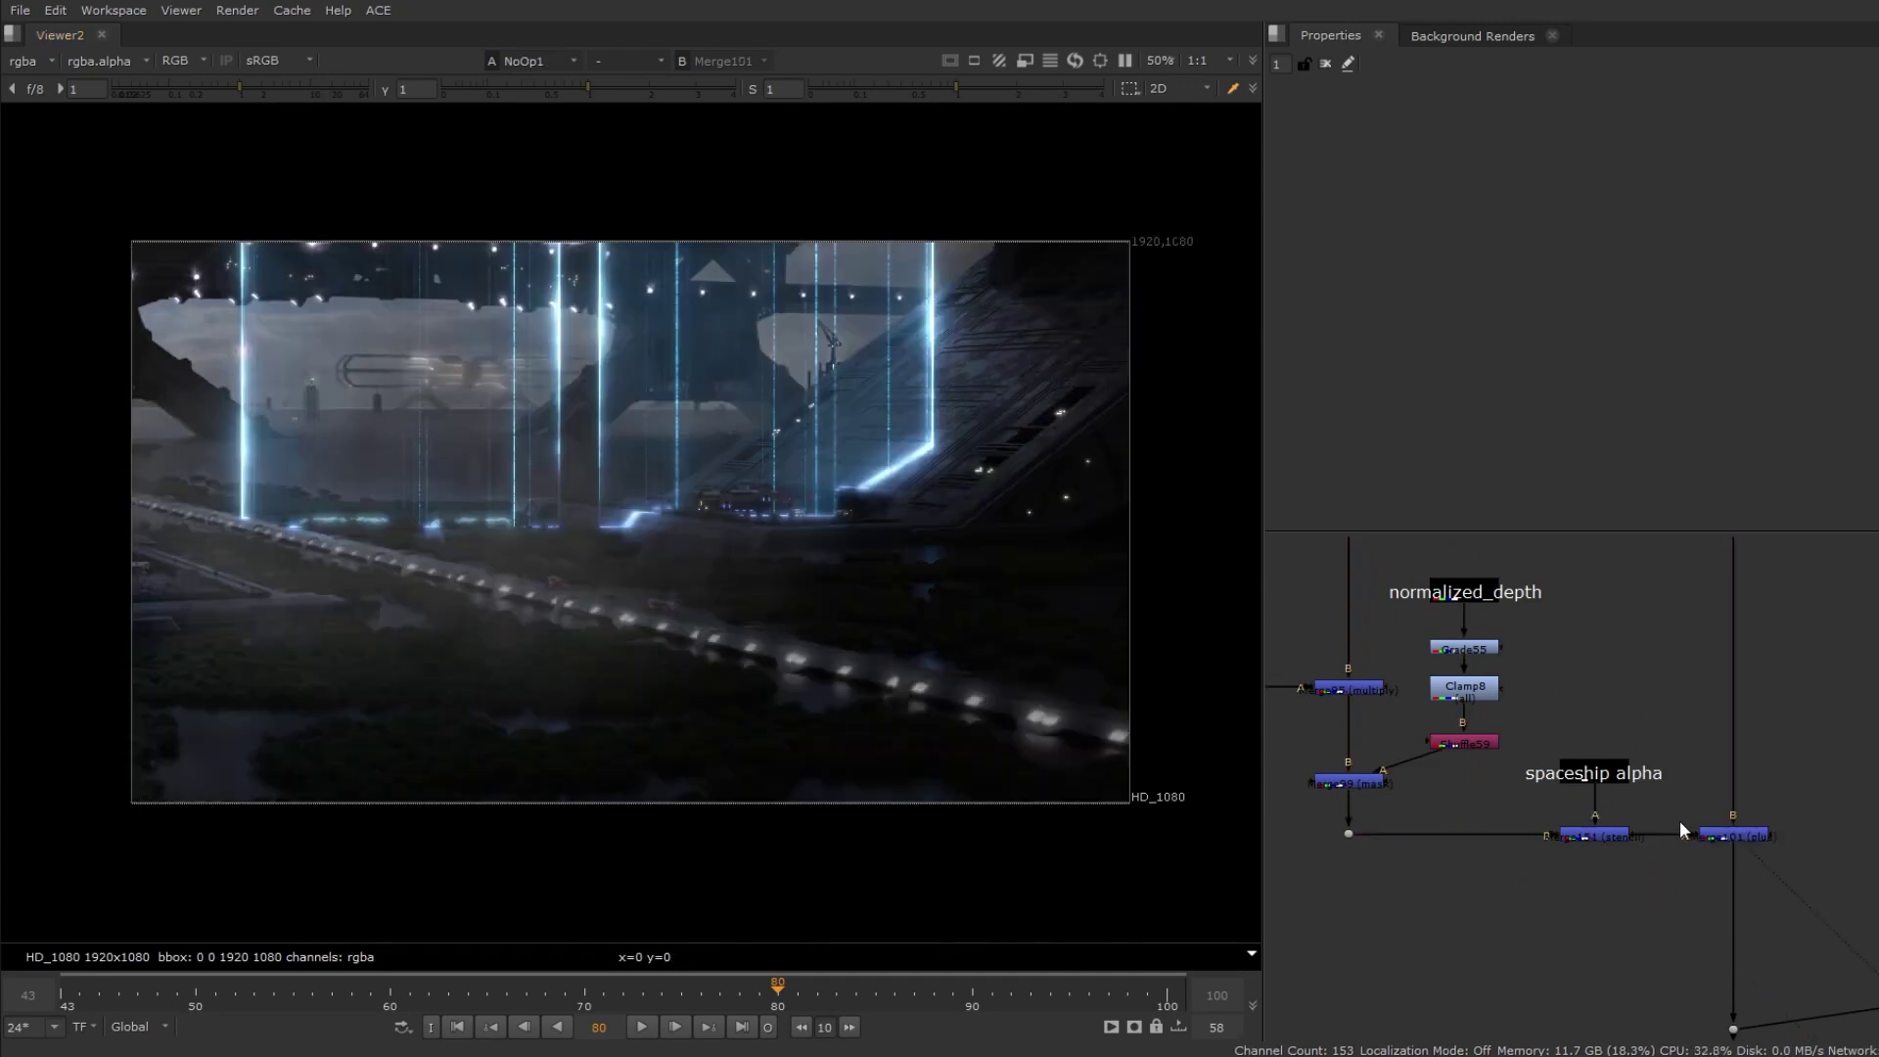
{"action": "left_click", "coordinate": [1760, 837]}
{"action": "key", "text": "1"}
{"action": "scroll", "coordinate": [1760, 822], "scroll_direction": "down", "scroll_amount": 5}
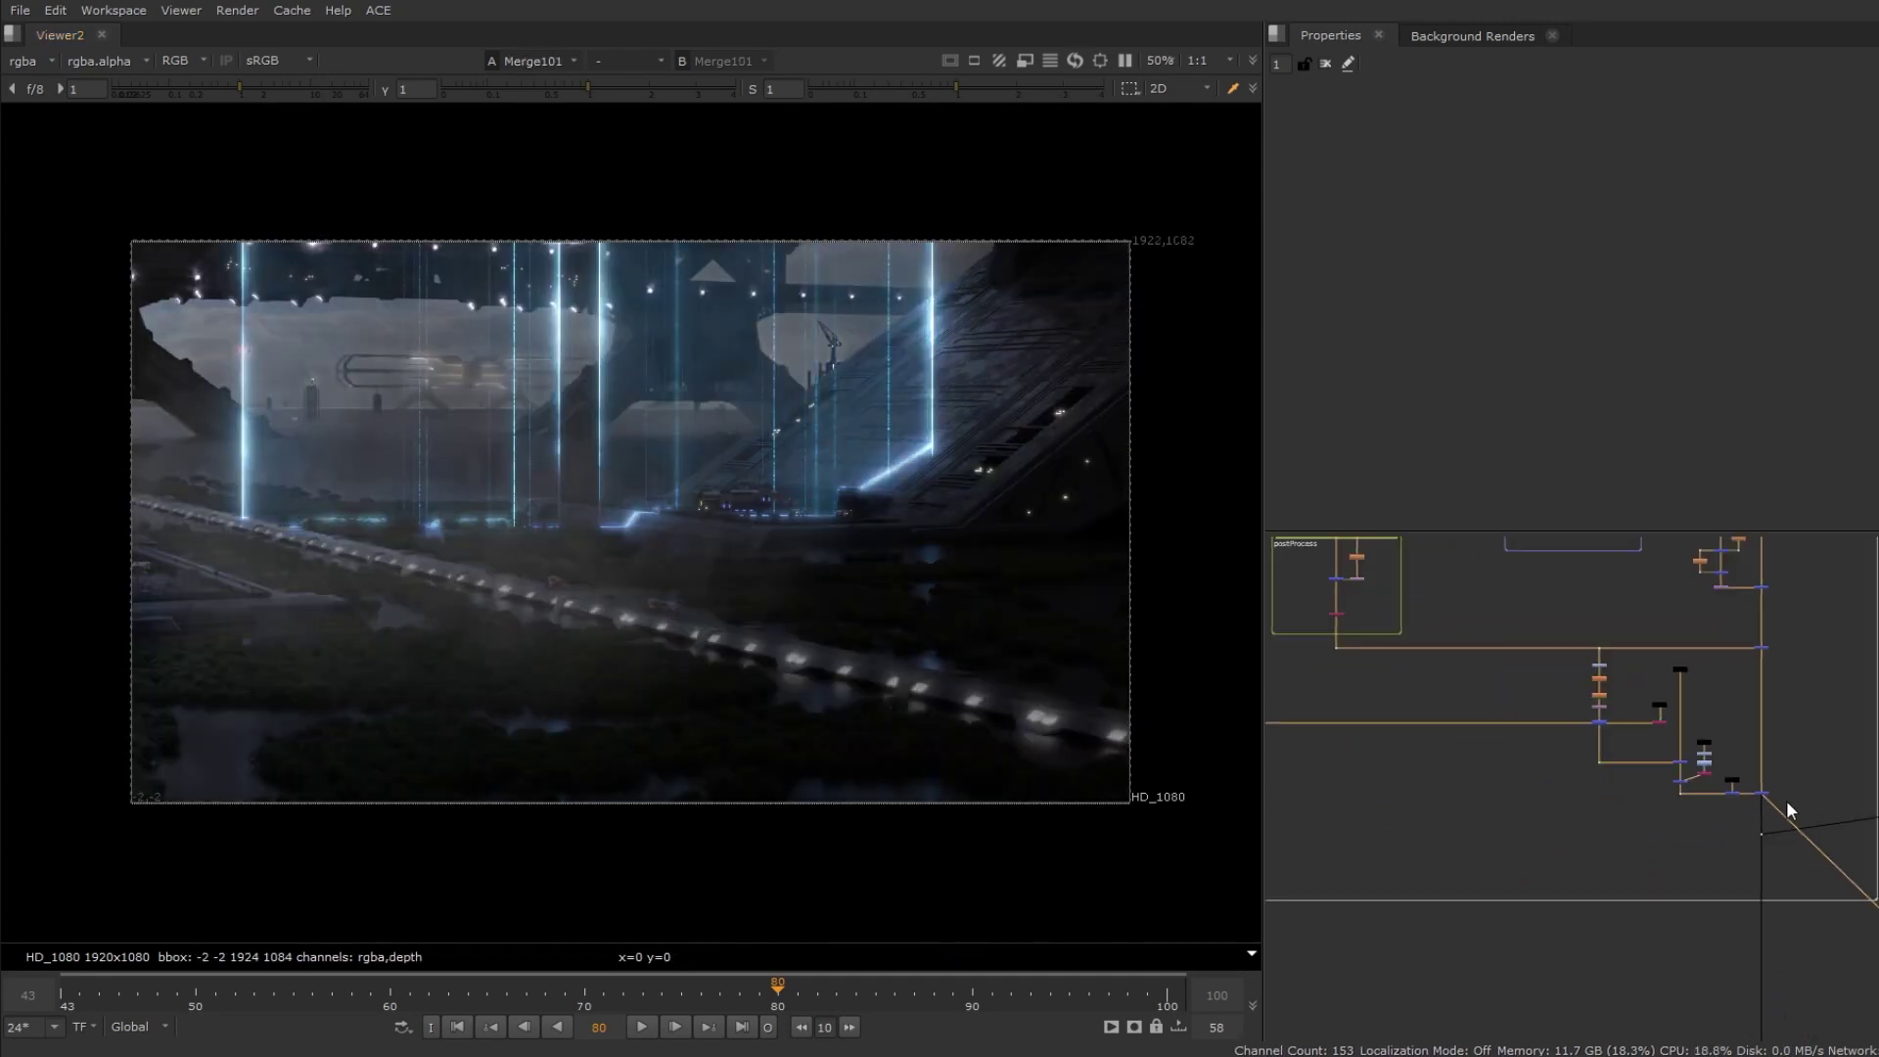
{"action": "scroll", "coordinate": [1791, 810], "scroll_direction": "up", "scroll_amount": 3}
{"action": "scroll", "coordinate": [1468, 831], "scroll_direction": "up", "scroll_amount": 4}
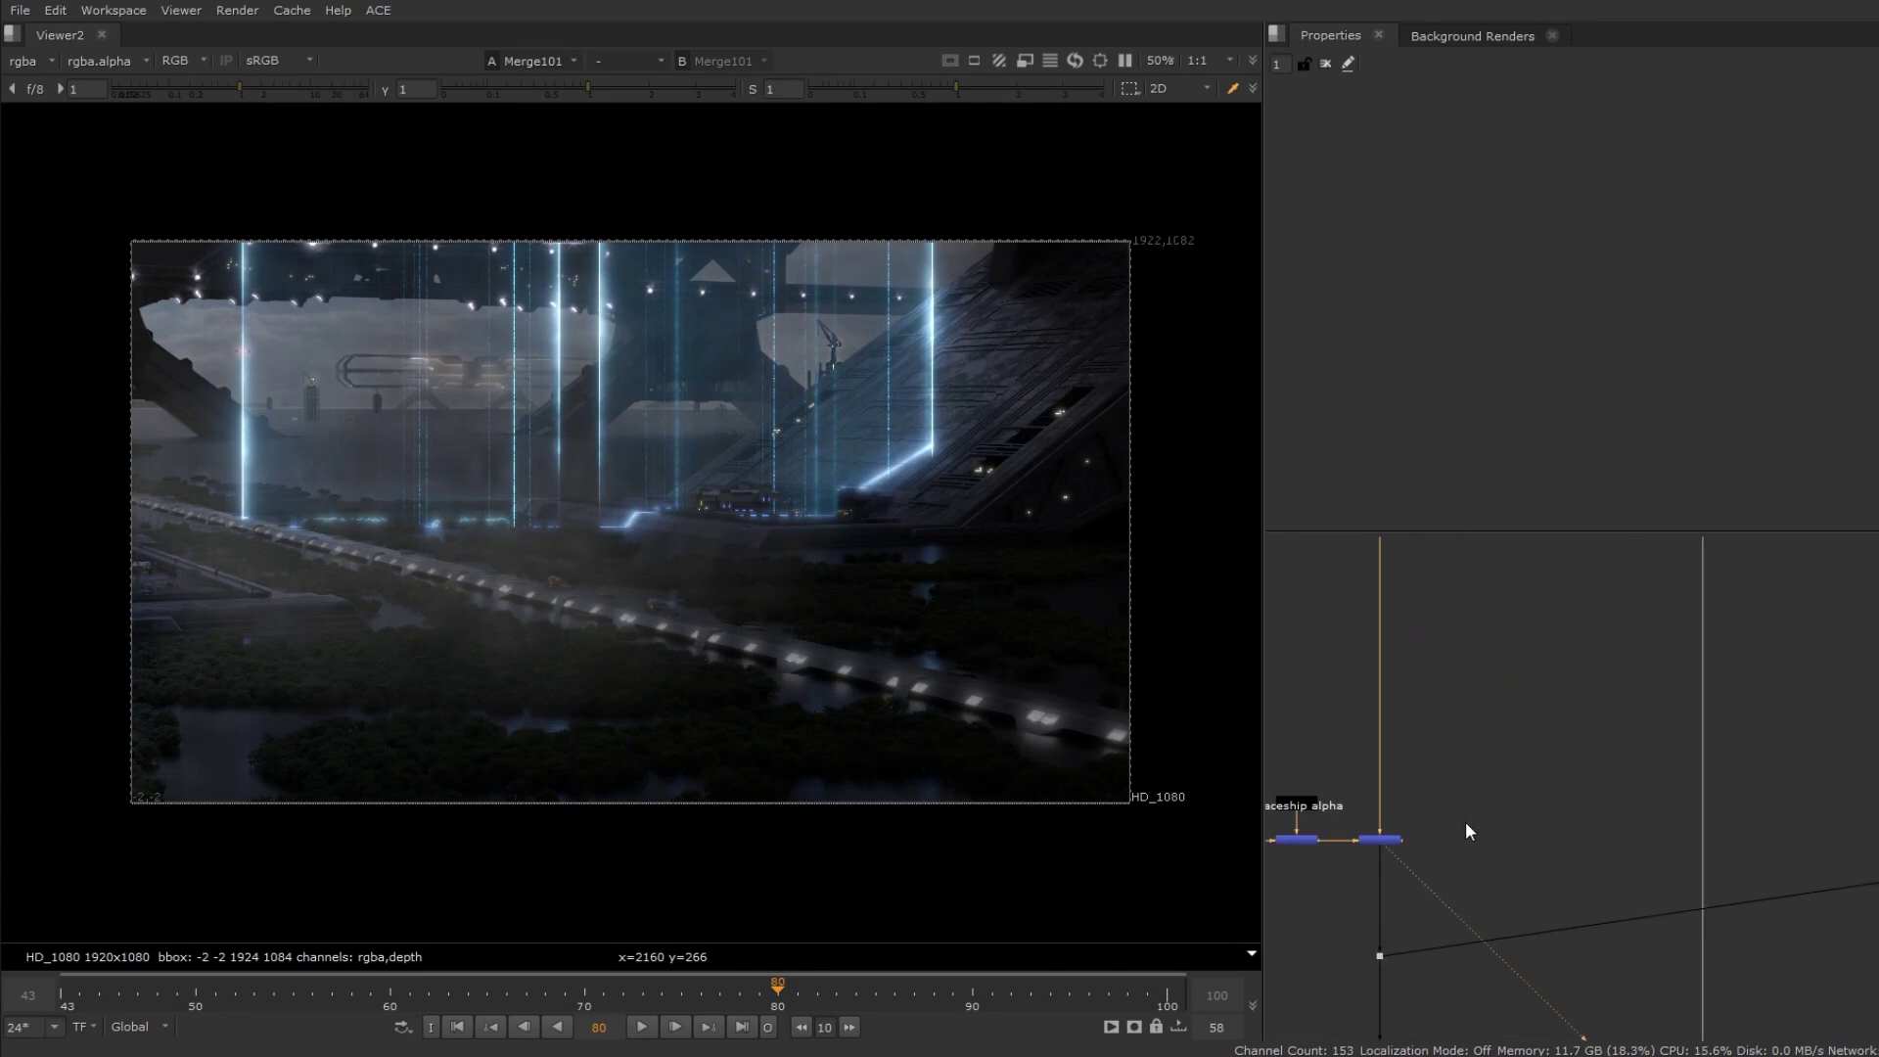
{"action": "left_click", "coordinate": [1401, 845]}
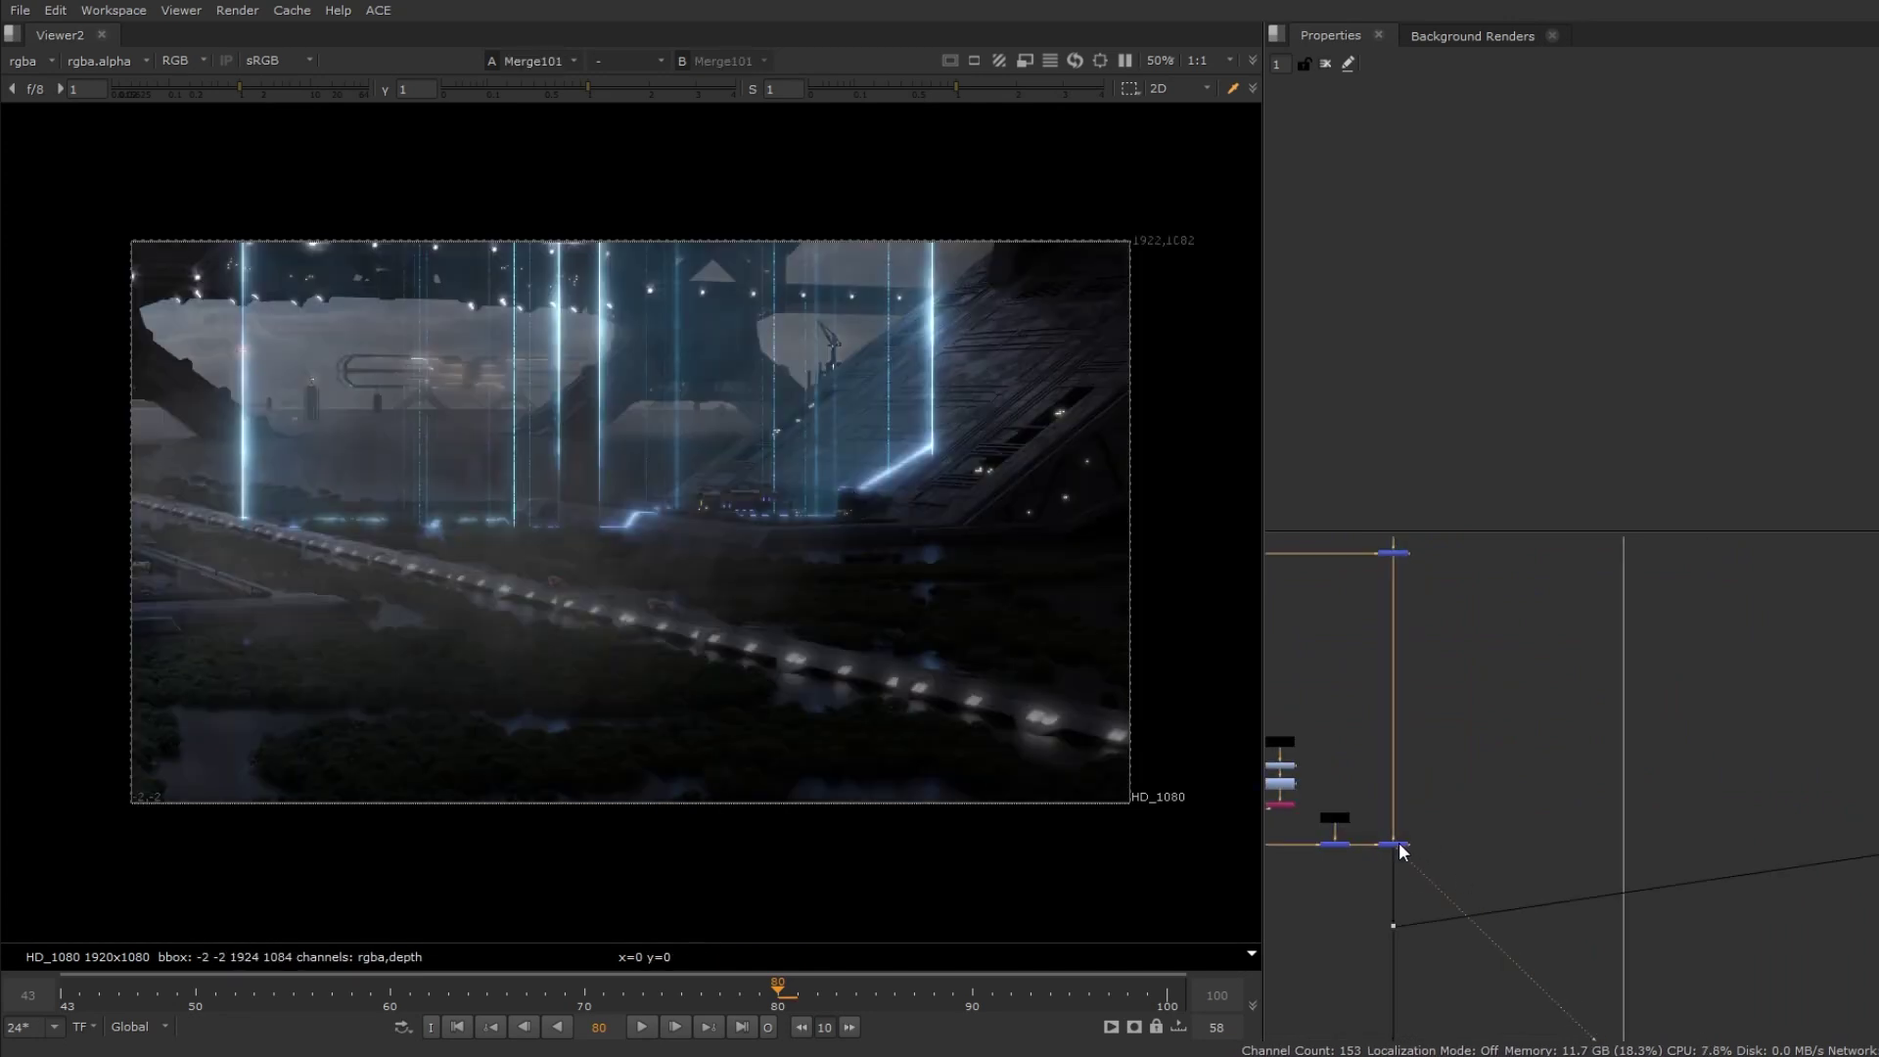
Go upstream of Merge101 to view the preceding main-branch merges up to Merge66, and return to Merge101
{"action": "scroll", "coordinate": [1590, 858], "scroll_direction": "down", "scroll_amount": 6}
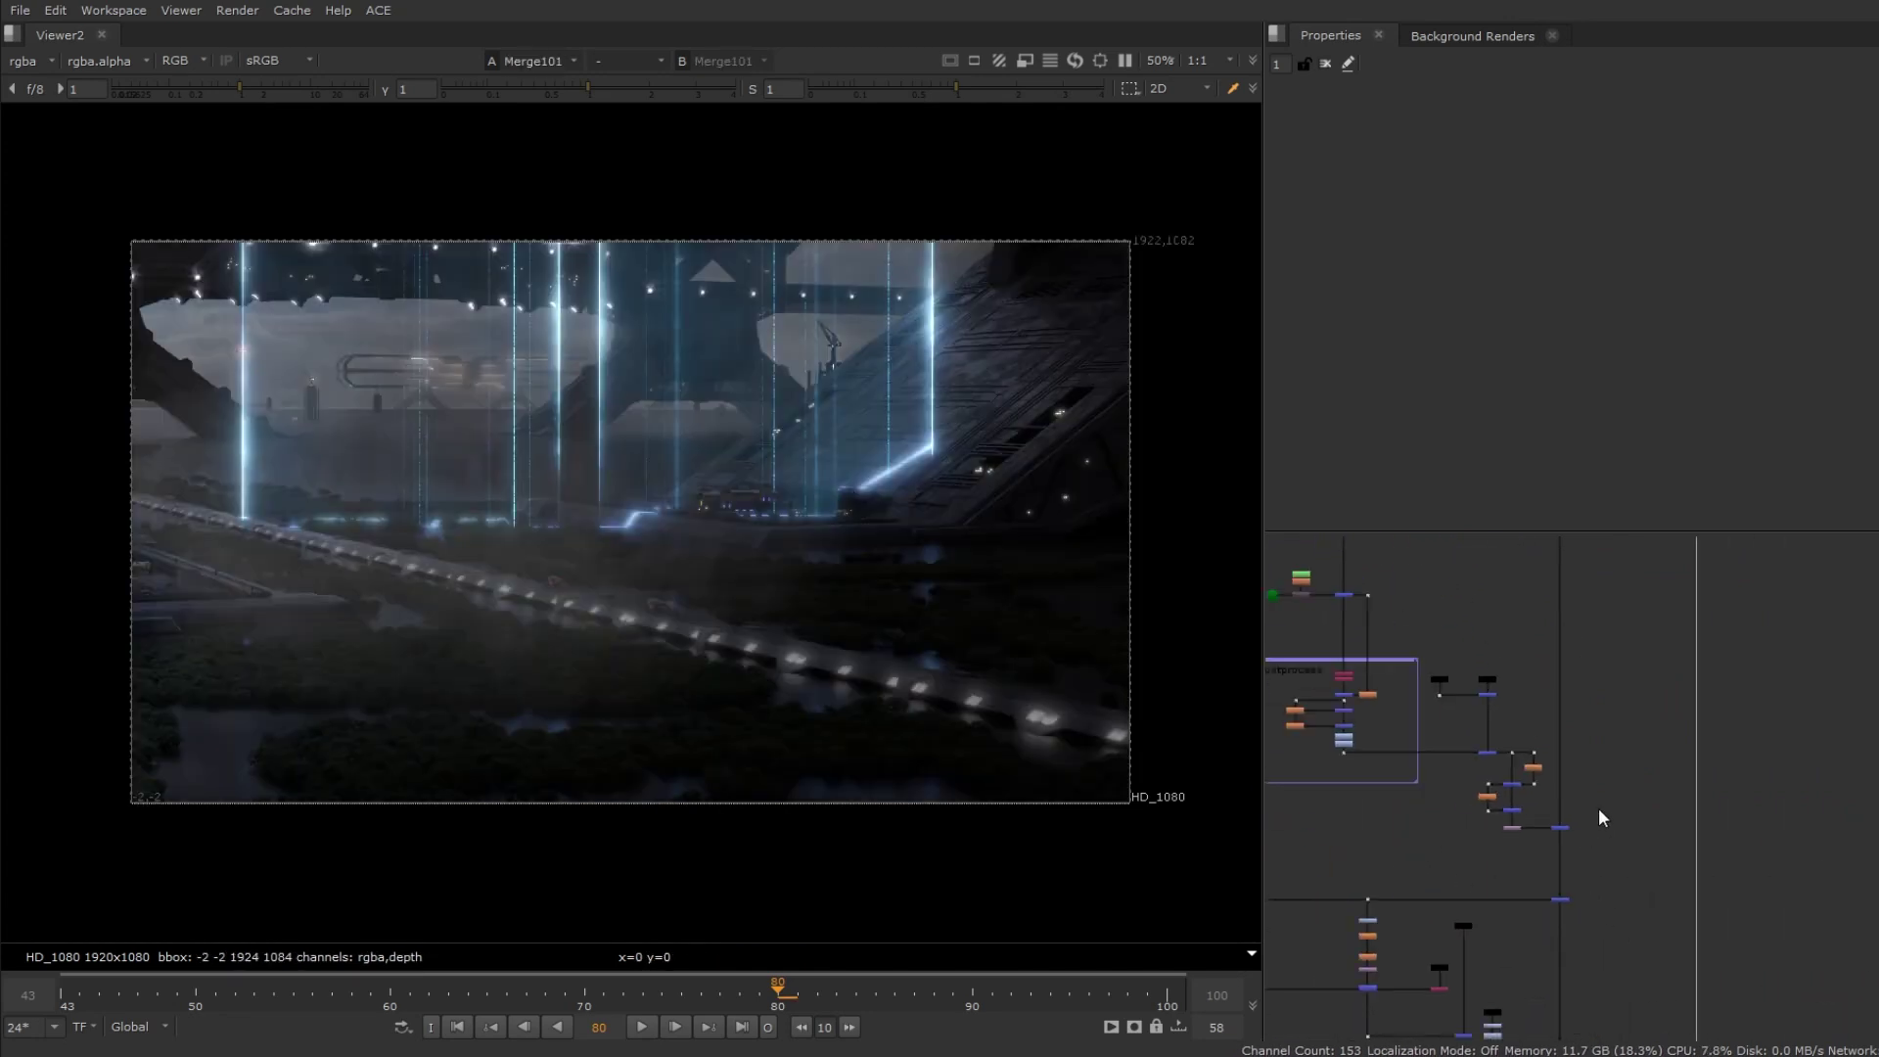
{"action": "left_click_drag", "start_coordinate": [1597, 809], "coordinate": [1543, 861]}
{"action": "key", "text": "1"}
{"action": "middle_click_drag", "start_coordinate": [1580, 901], "coordinate": [1550, 737]}
{"action": "left_click_drag", "start_coordinate": [1557, 722], "coordinate": [1511, 770]}
{"action": "key", "text": "1"}
{"action": "middle_click_drag", "start_coordinate": [1527, 799], "coordinate": [1528, 686]}
{"action": "left_click_drag", "start_coordinate": [1552, 779], "coordinate": [1523, 813]}
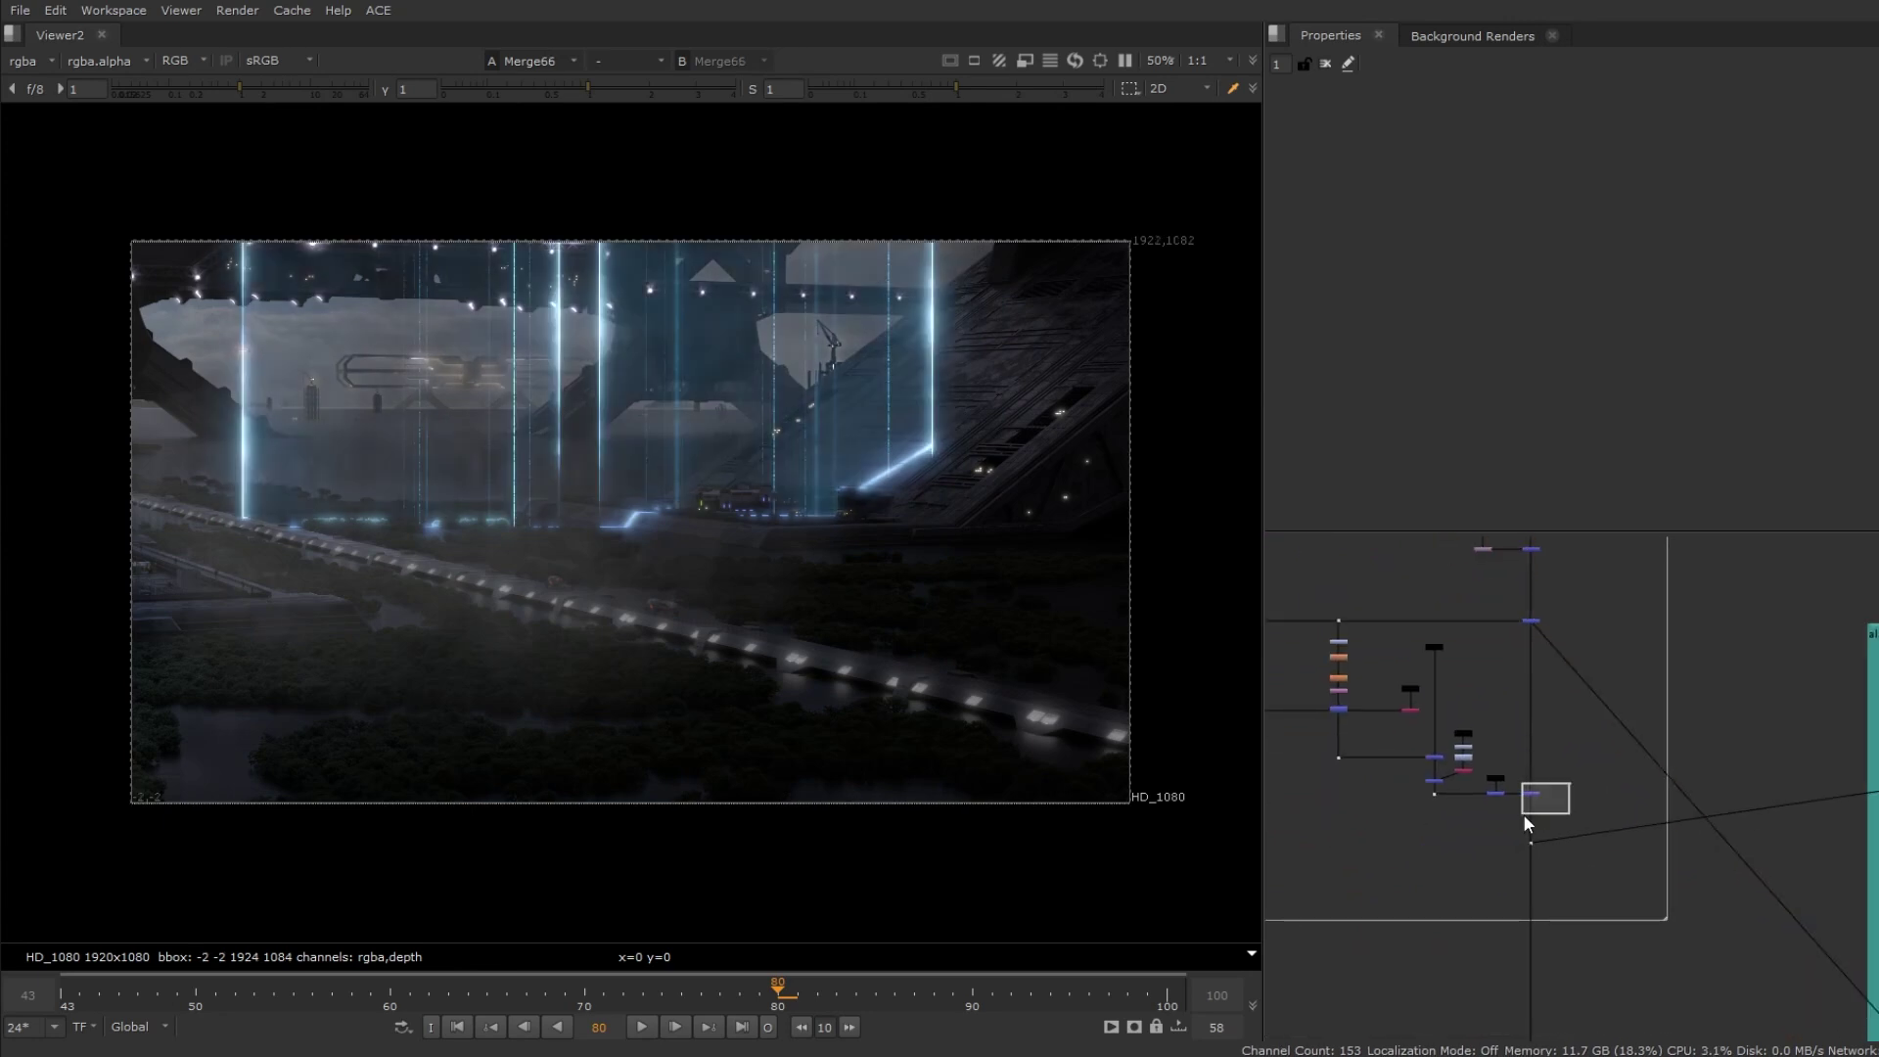
{"action": "left_click_drag", "start_coordinate": [1523, 813], "coordinate": [1521, 814]}
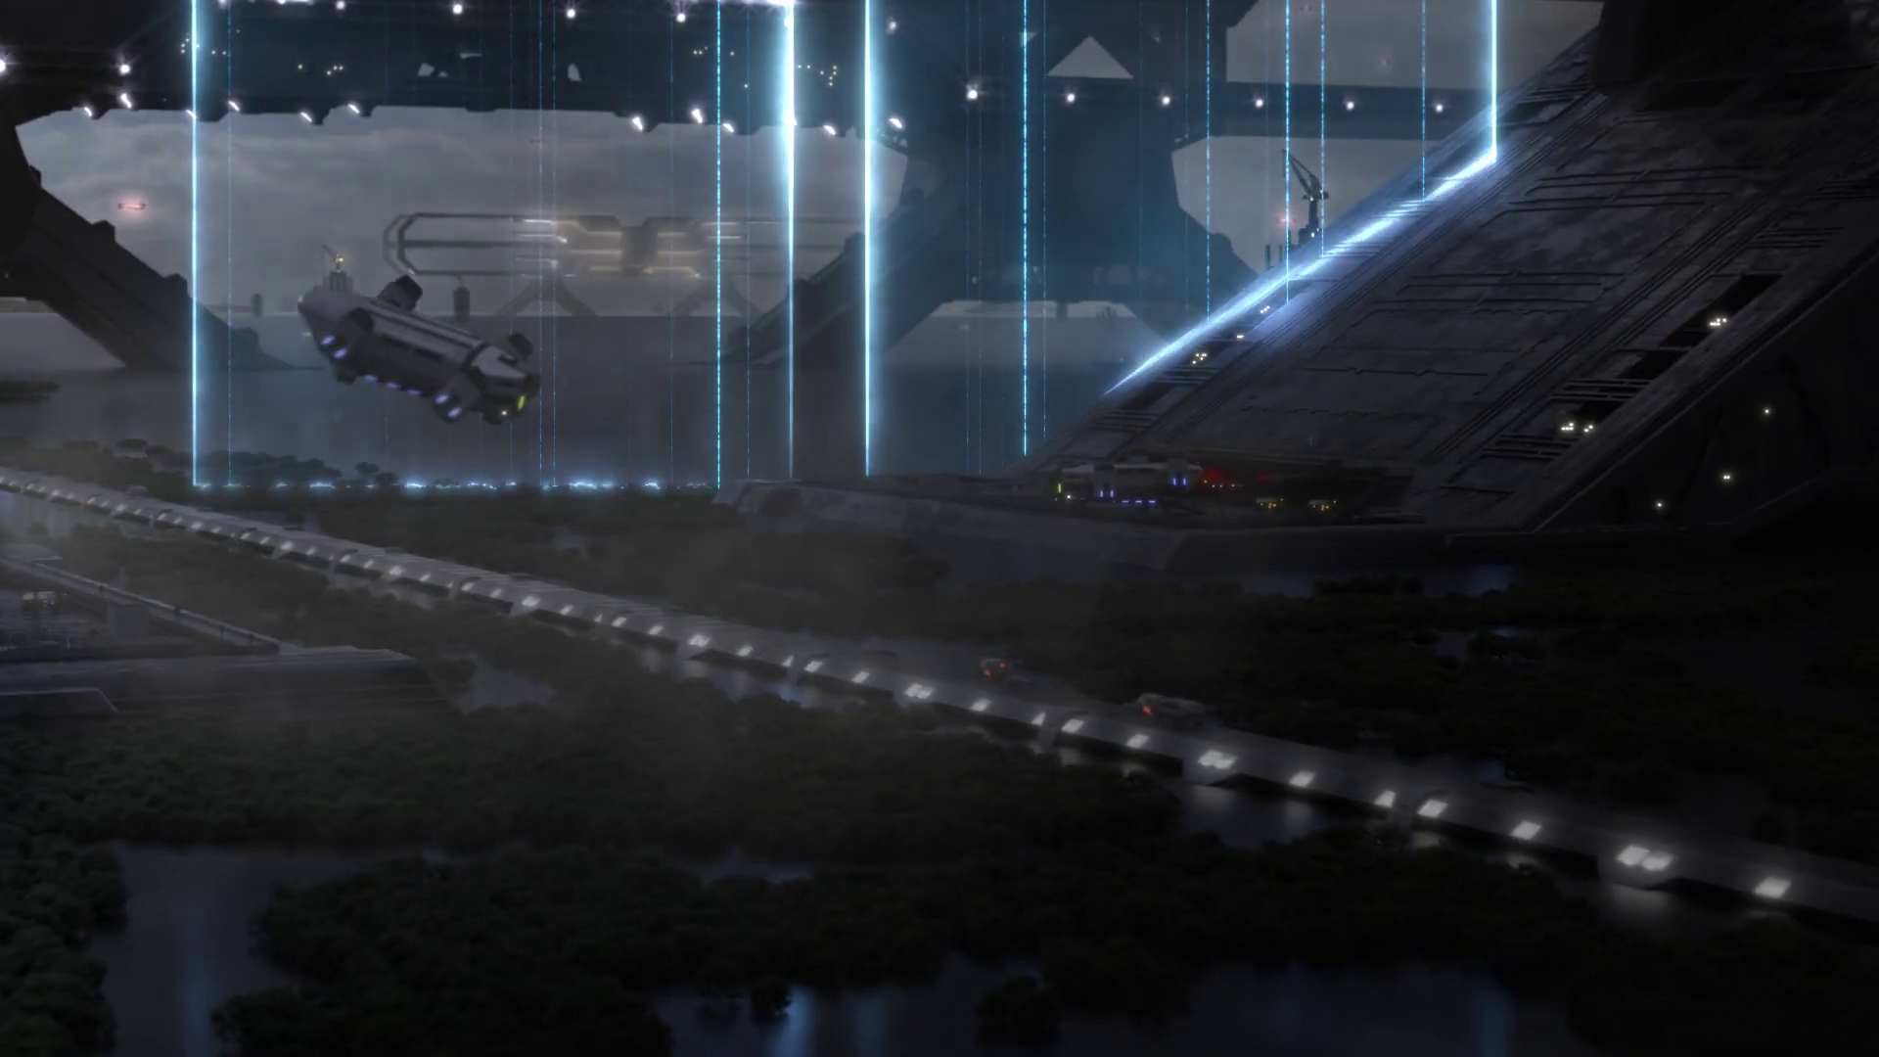